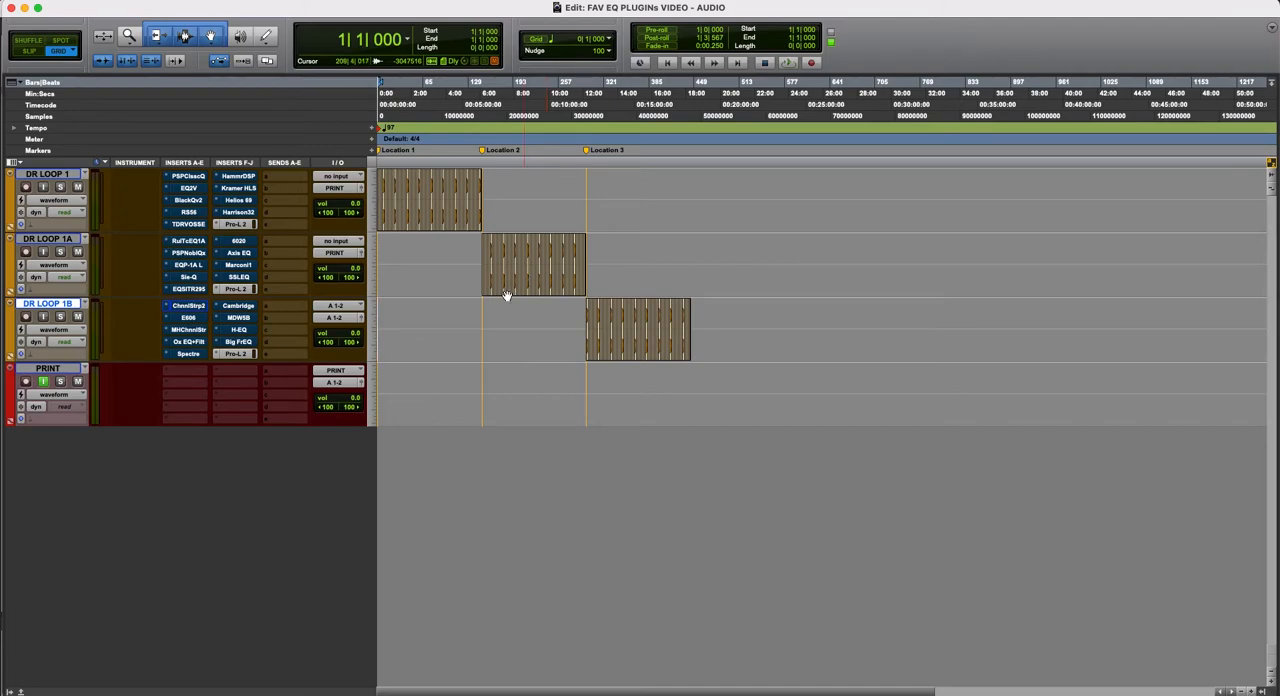
- Record-arm the PRINT track and start recording the drum loop from the beginning of the session
{"action": "left_click", "coordinate": [26, 382]}
{"action": "key", "text": "space"}
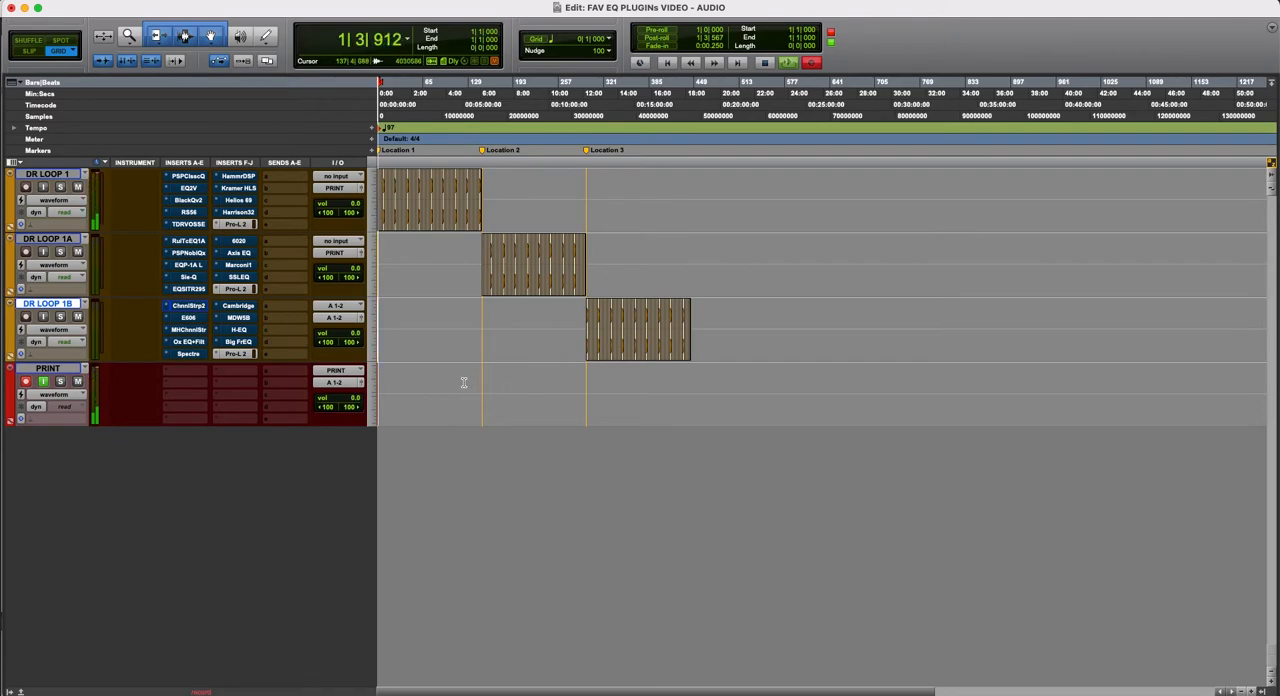
{"action": "key", "text": "t"}
{"action": "key", "text": "t"}
{"action": "key", "text": "t"}
{"action": "key", "text": "t"}
{"action": "key", "text": "r"}
{"action": "key", "text": "r"}
{"action": "key", "text": "r"}
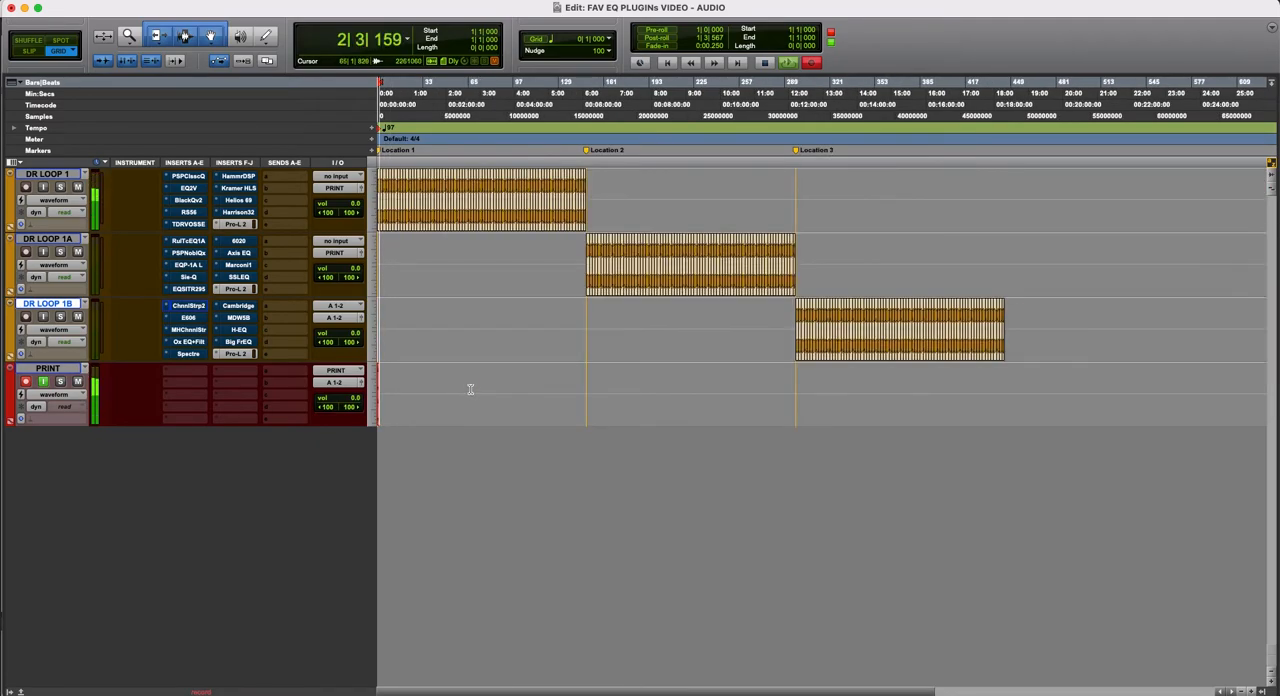
{"action": "key", "text": "r"}
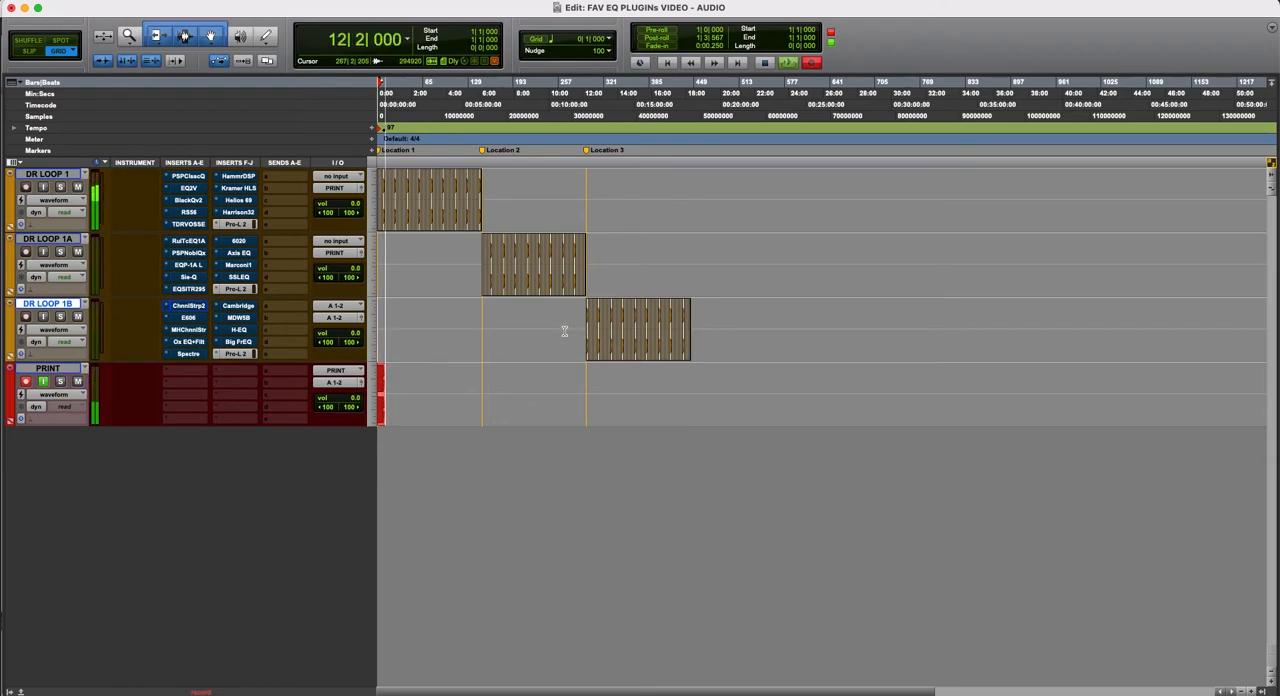
{"action": "key", "text": "t"}
{"action": "key", "text": "t"}
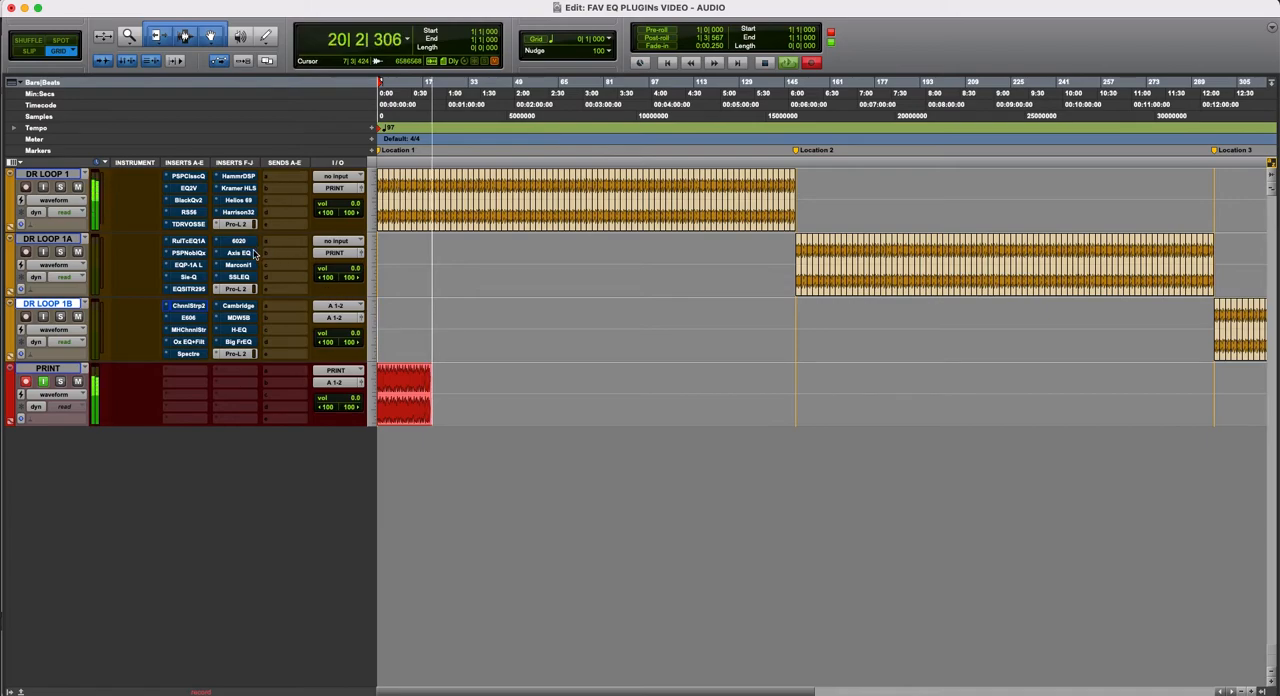
- Open PSP ClassicQex on DR LOOP 1, compare its processed and bypassed sound during recording, and close its window
{"action": "left_click", "coordinate": [189, 176]}
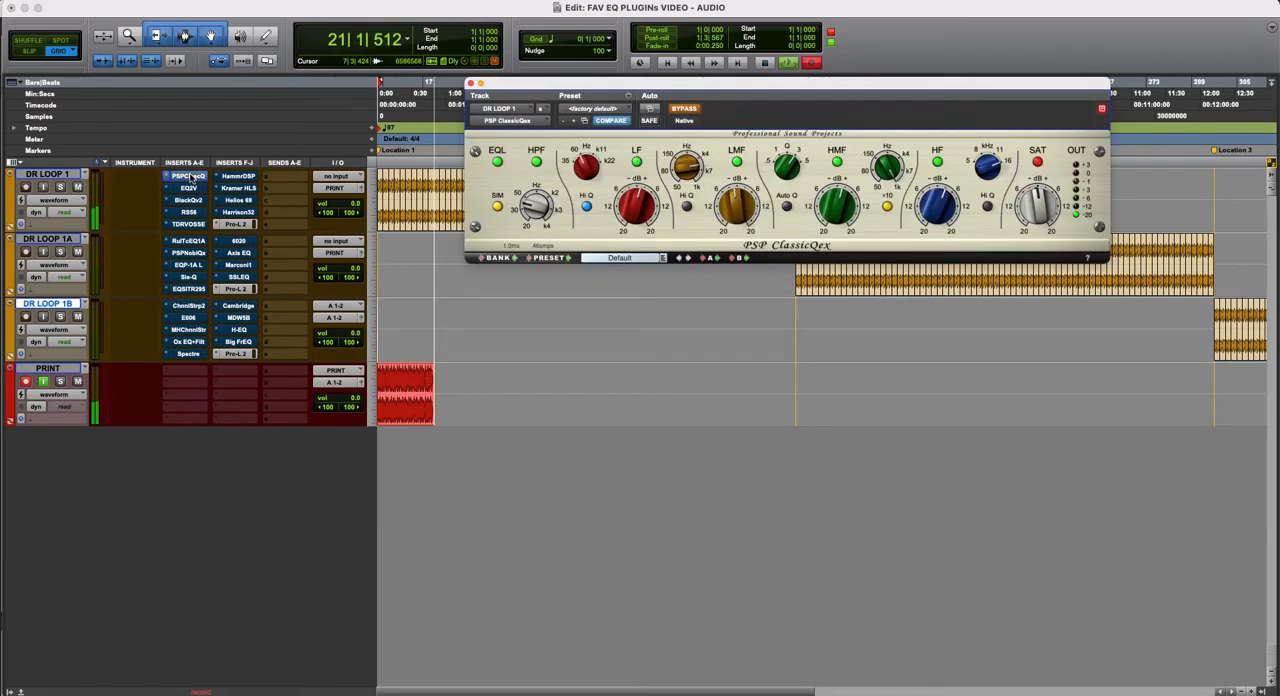
{"action": "left_click", "coordinate": [690, 109]}
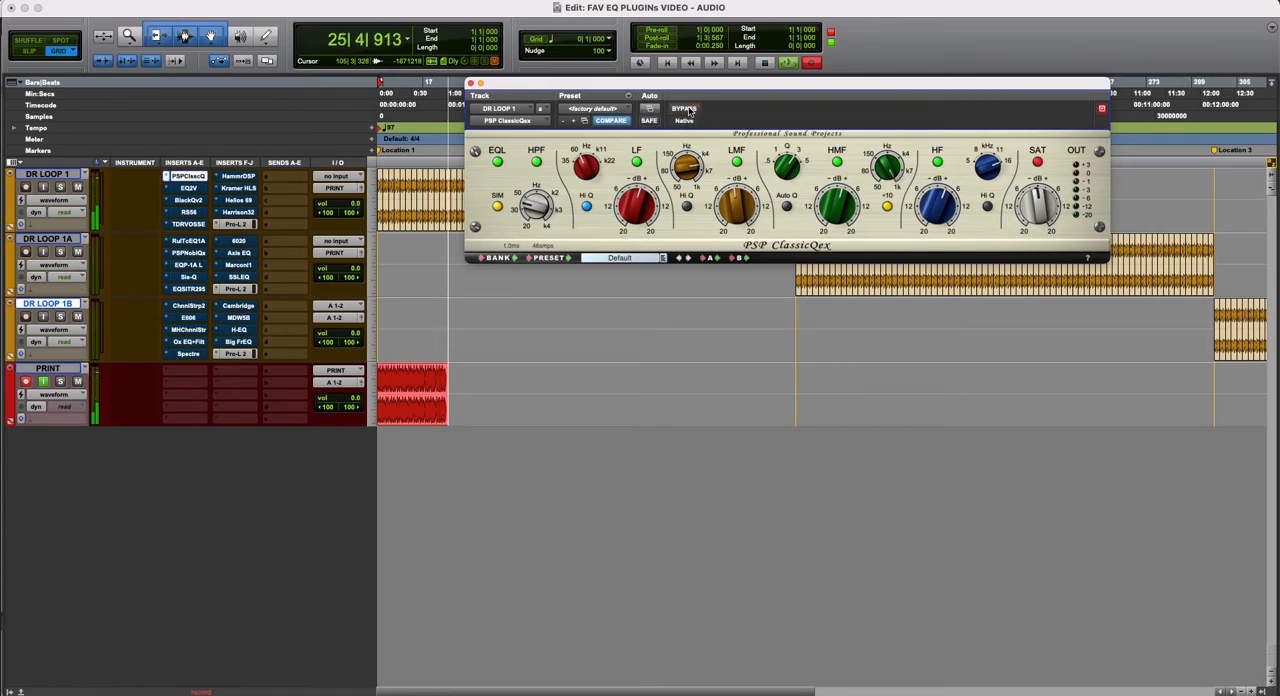
{"action": "left_click", "coordinate": [686, 109]}
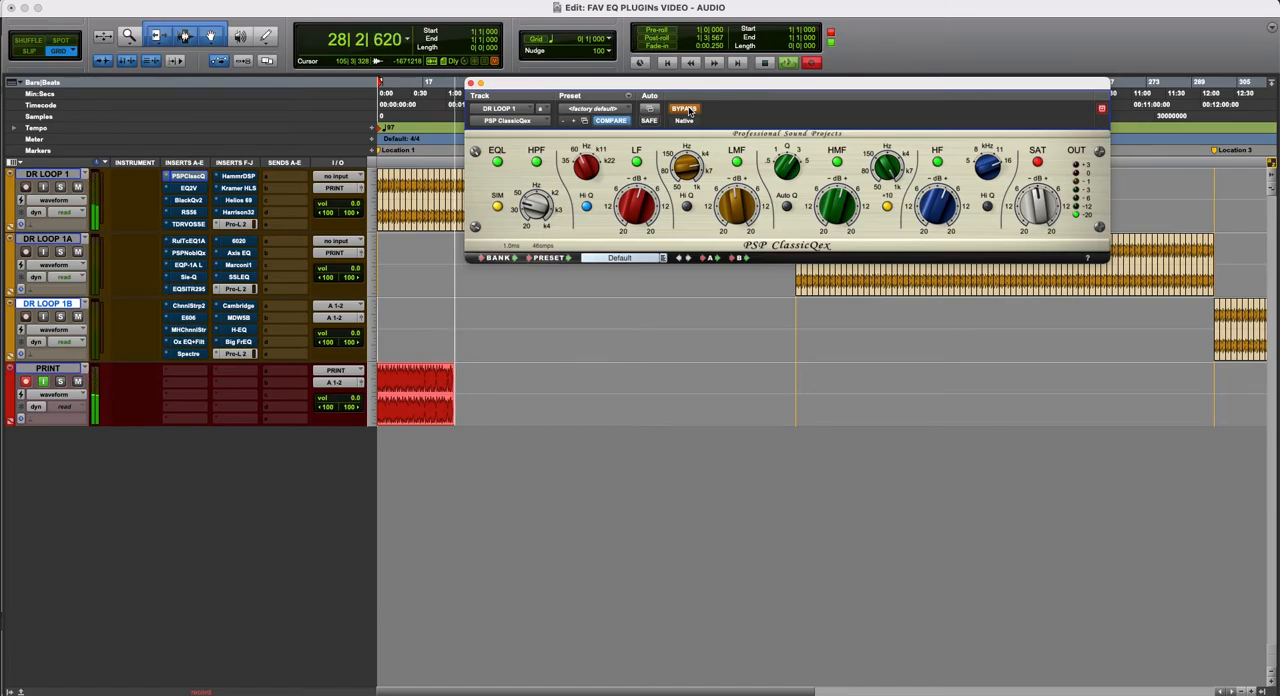
{"action": "left_click", "coordinate": [686, 109]}
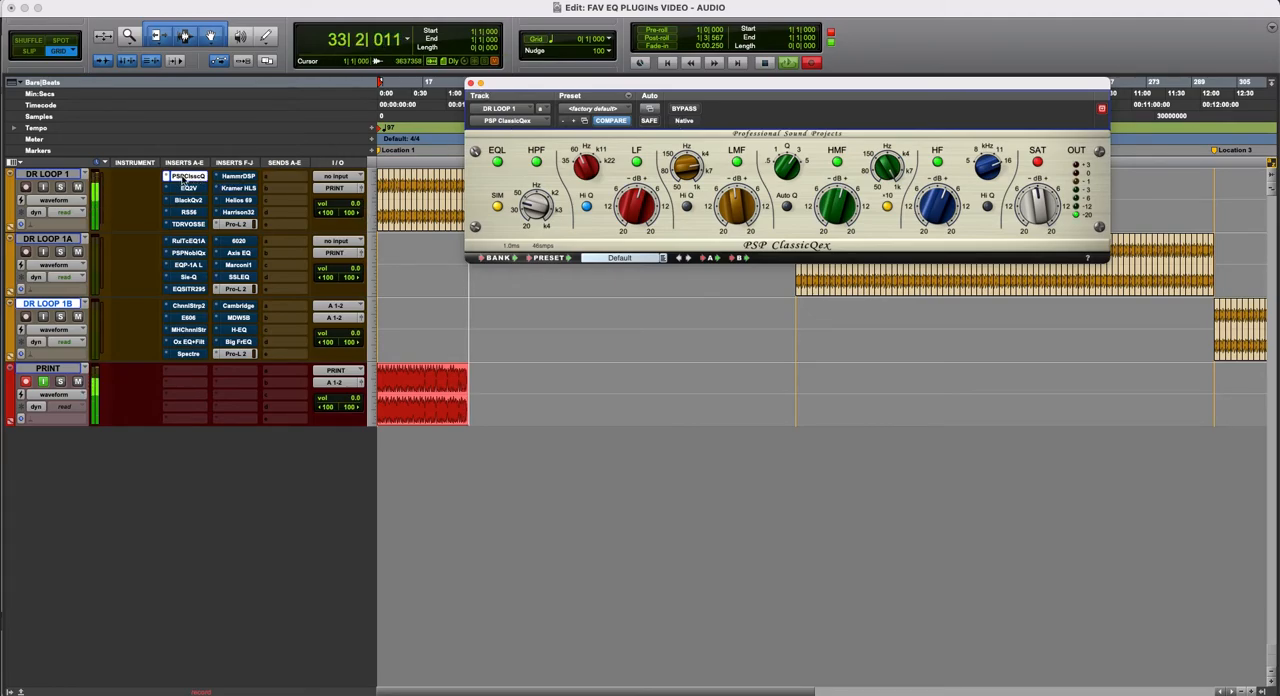
{"action": "left_click", "coordinate": [186, 177]}
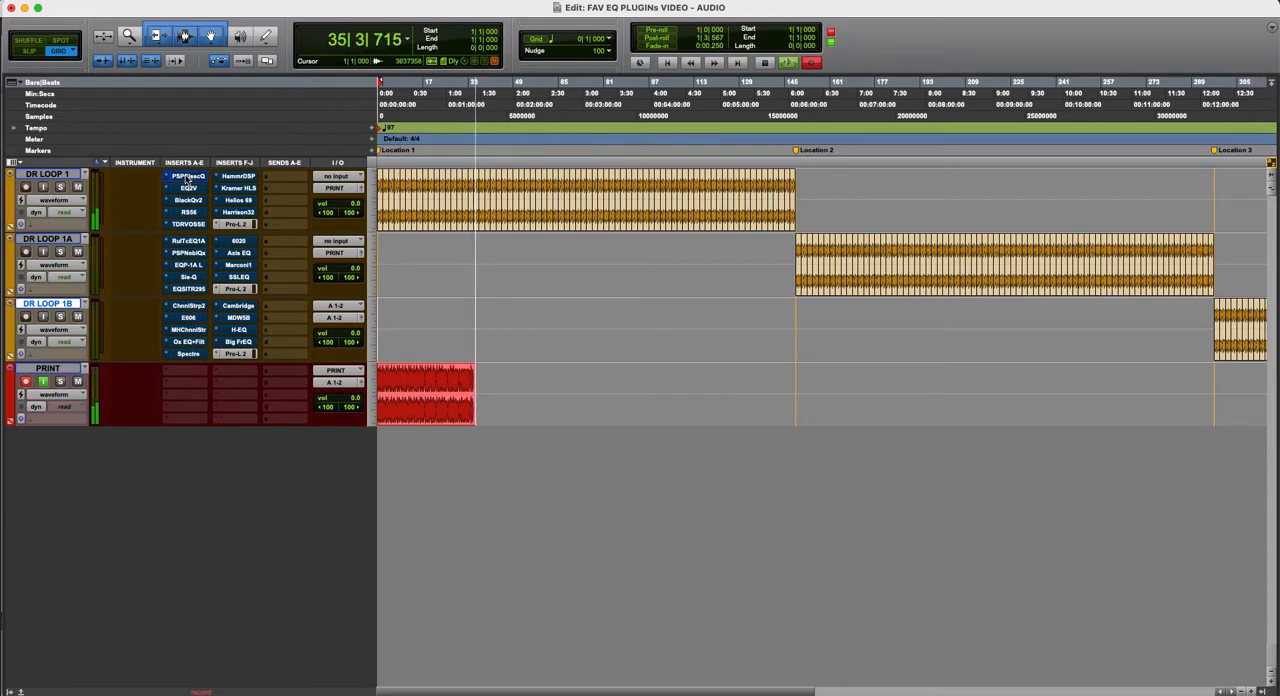
- Reopen PSP ClassicQex on DR LOOP 1 and compare its active and bypassed sound again, leaving it bypassed
{"action": "left_click", "coordinate": [186, 177]}
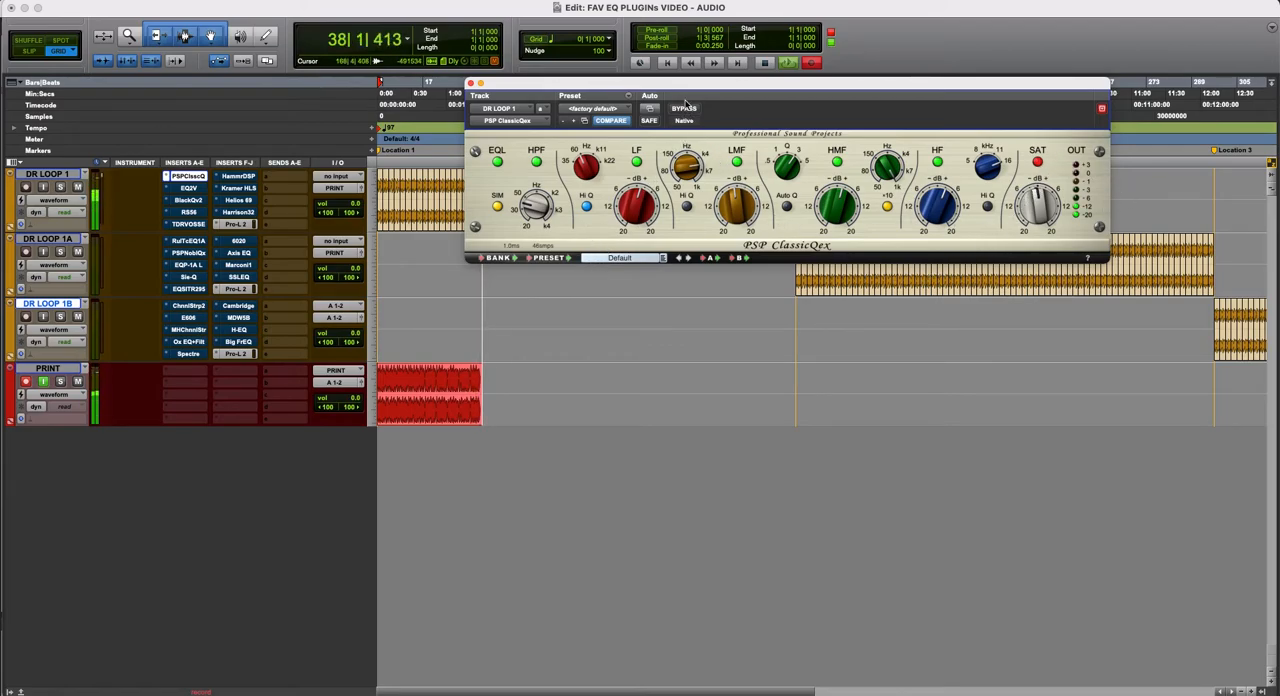
{"action": "left_click", "coordinate": [684, 110]}
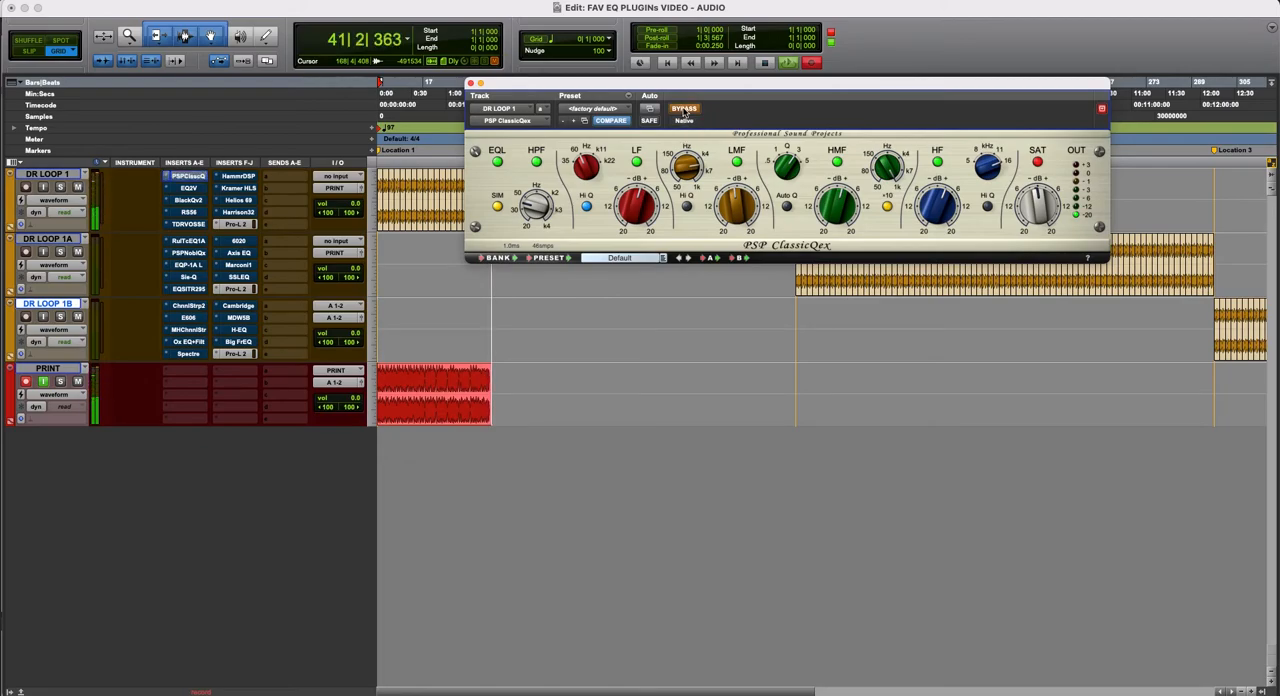
{"action": "left_click", "coordinate": [684, 110]}
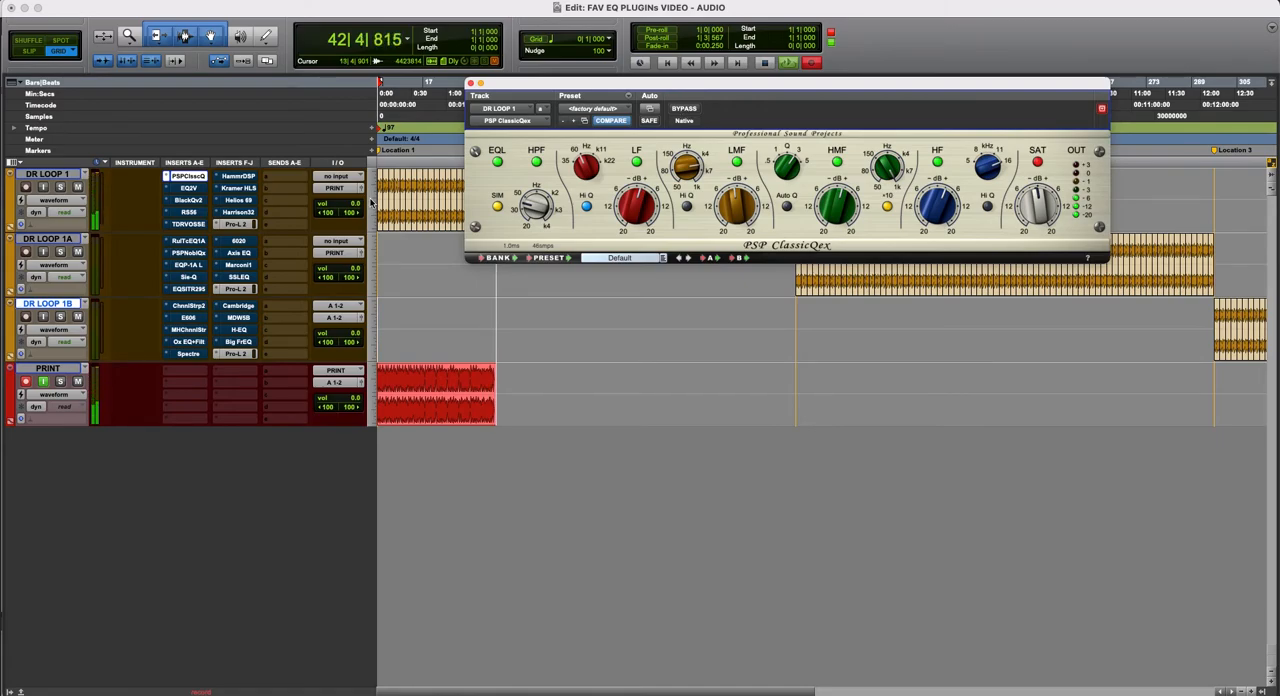
{"action": "left_click", "coordinate": [684, 110]}
- Open EQ2V on DR LOOP 1, move its window below the rulers, and compare its processed and bypassed sound
{"action": "left_click", "coordinate": [195, 188]}
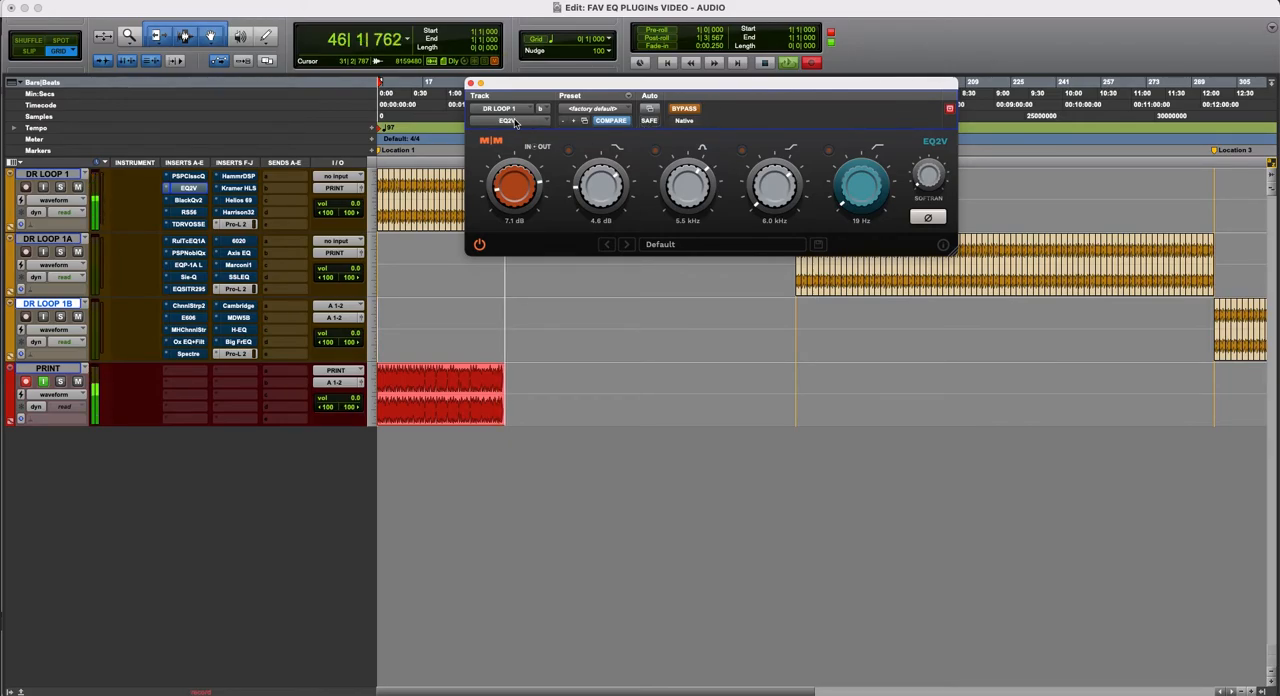
{"action": "left_click_drag", "start_coordinate": [676, 86], "coordinate": [679, 136]}
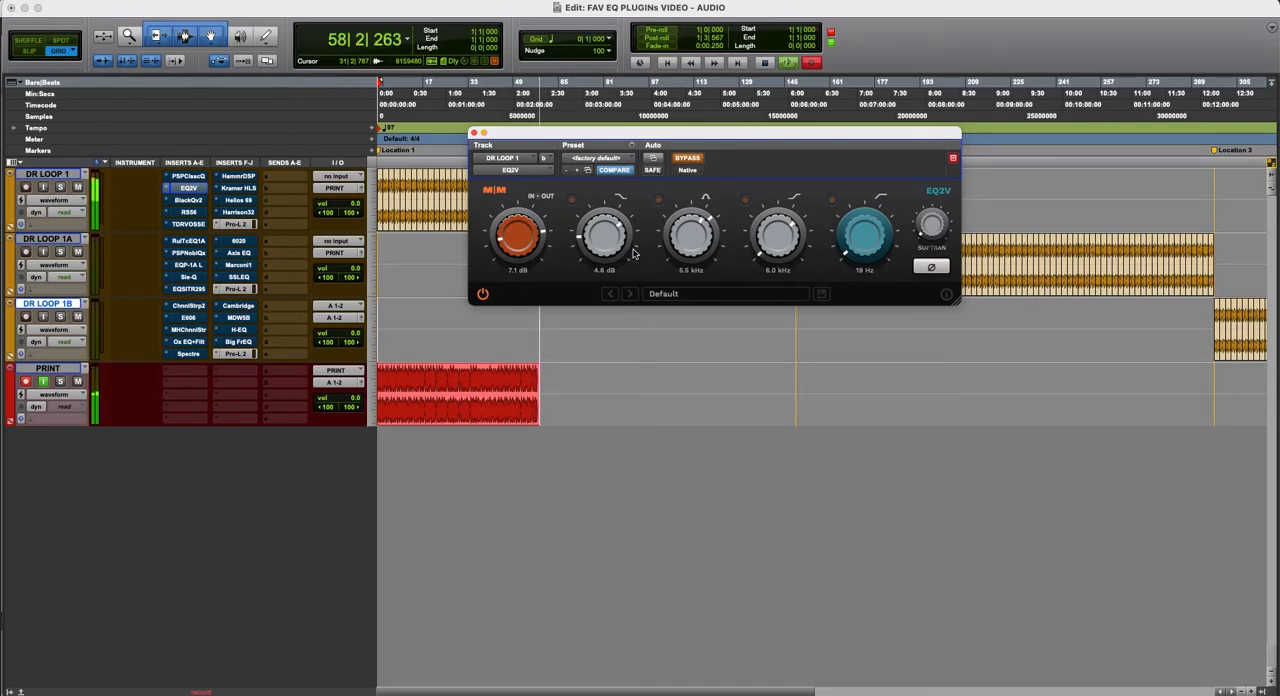
{"action": "mouse_move", "coordinate": [706, 136]}
{"action": "left_mouse_down"}
{"action": "mouse_move", "coordinate": [706, 164]}
{"action": "mouse_move", "coordinate": [703, 154]}
{"action": "left_mouse_up"}
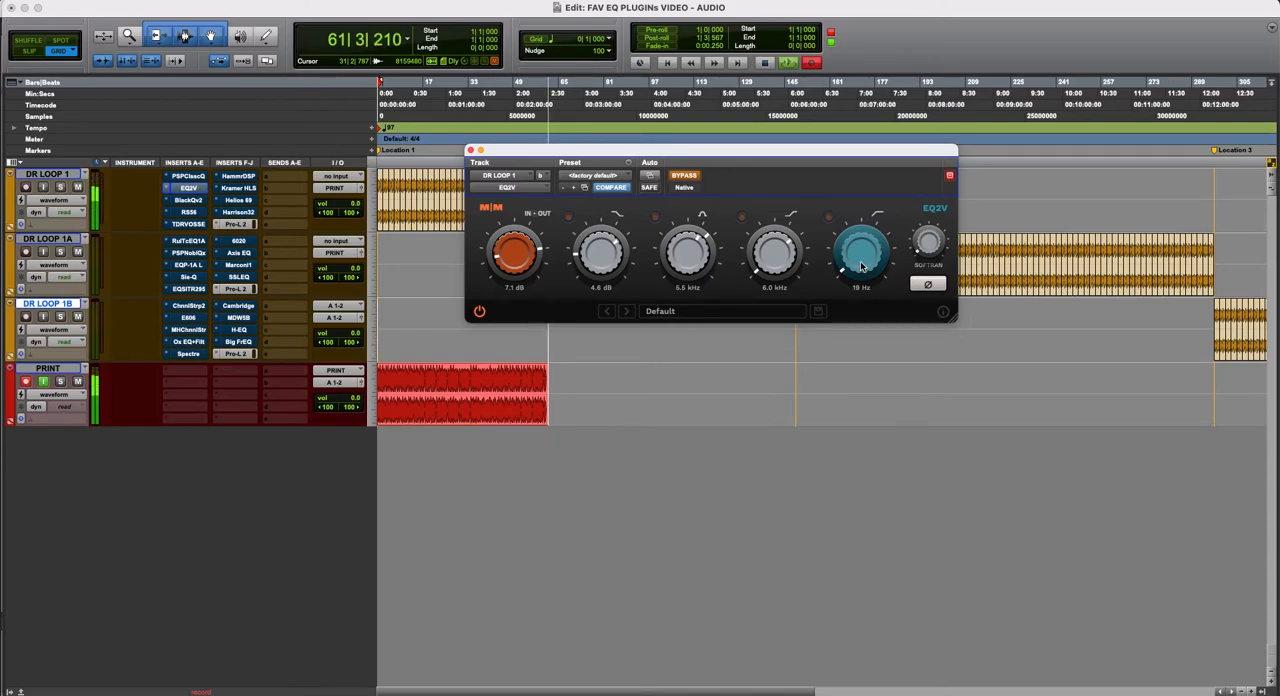
{"action": "left_click", "coordinate": [686, 176]}
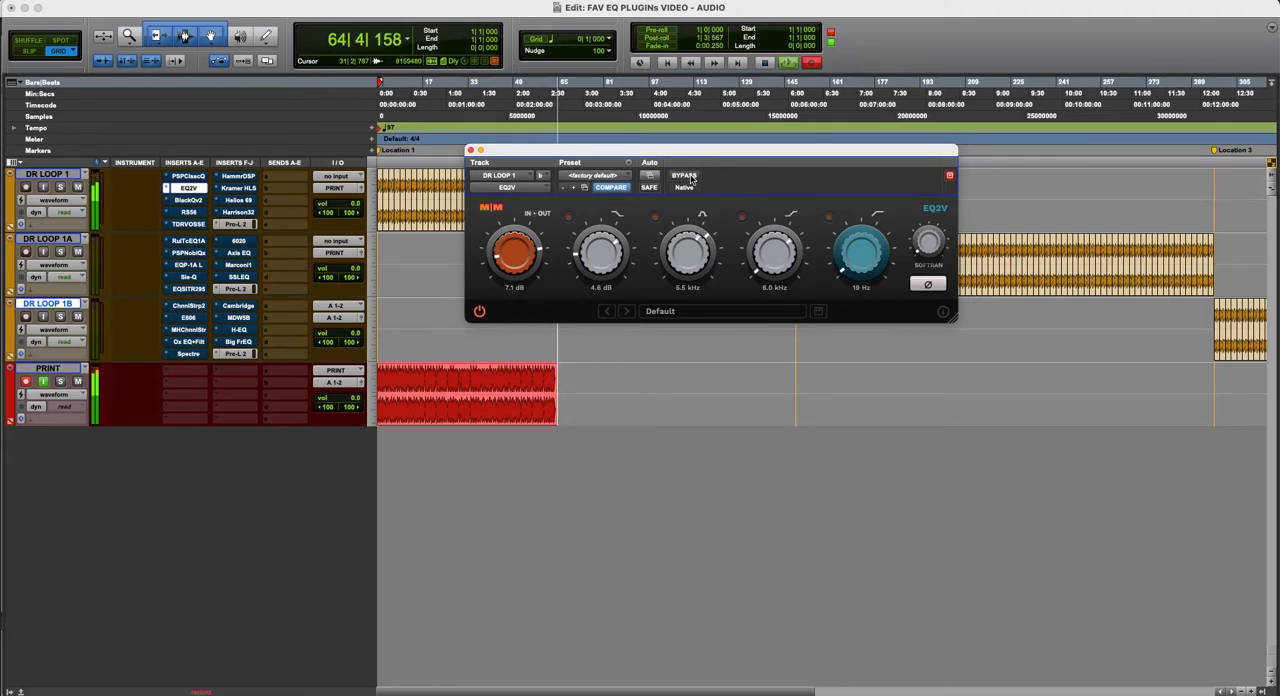
{"action": "left_click", "coordinate": [684, 176]}
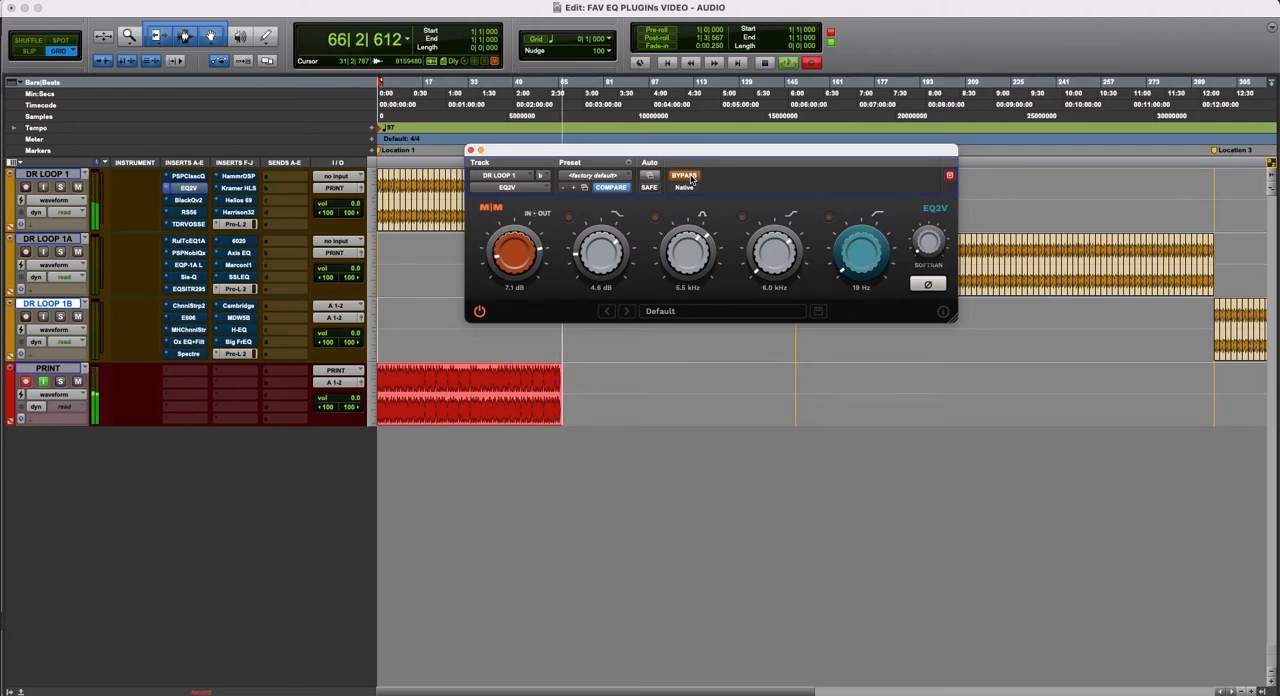
{"action": "left_click", "coordinate": [690, 178]}
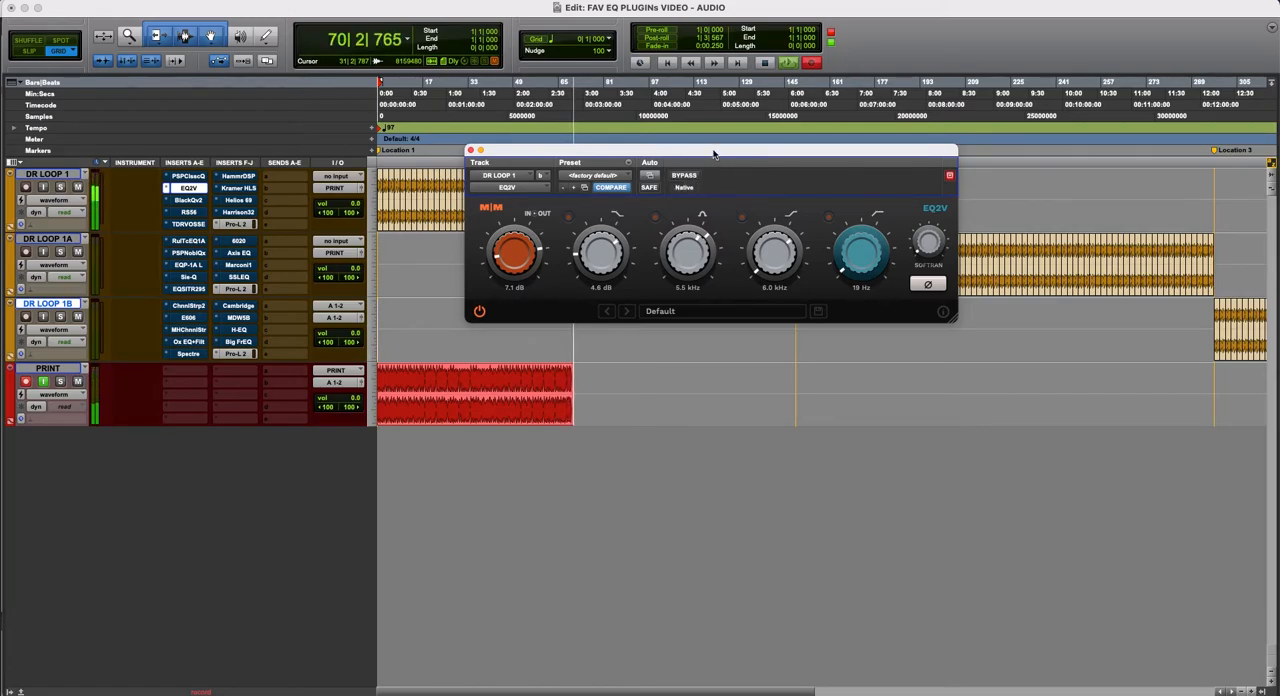
- Move the EQ2V window slightly lower and repeat the bypass comparison, leaving the EQ active
{"action": "left_click_drag", "start_coordinate": [695, 170], "coordinate": [692, 180]}
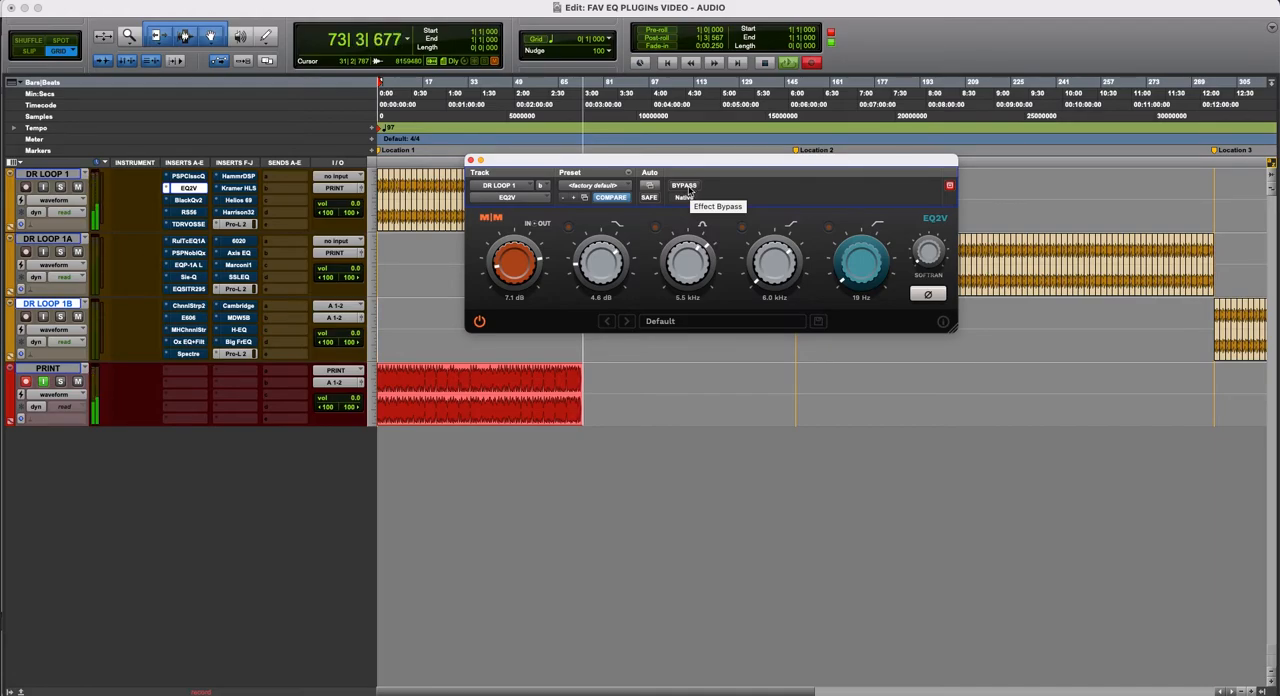
{"action": "left_click", "coordinate": [688, 190]}
{"action": "left_click", "coordinate": [688, 190]}
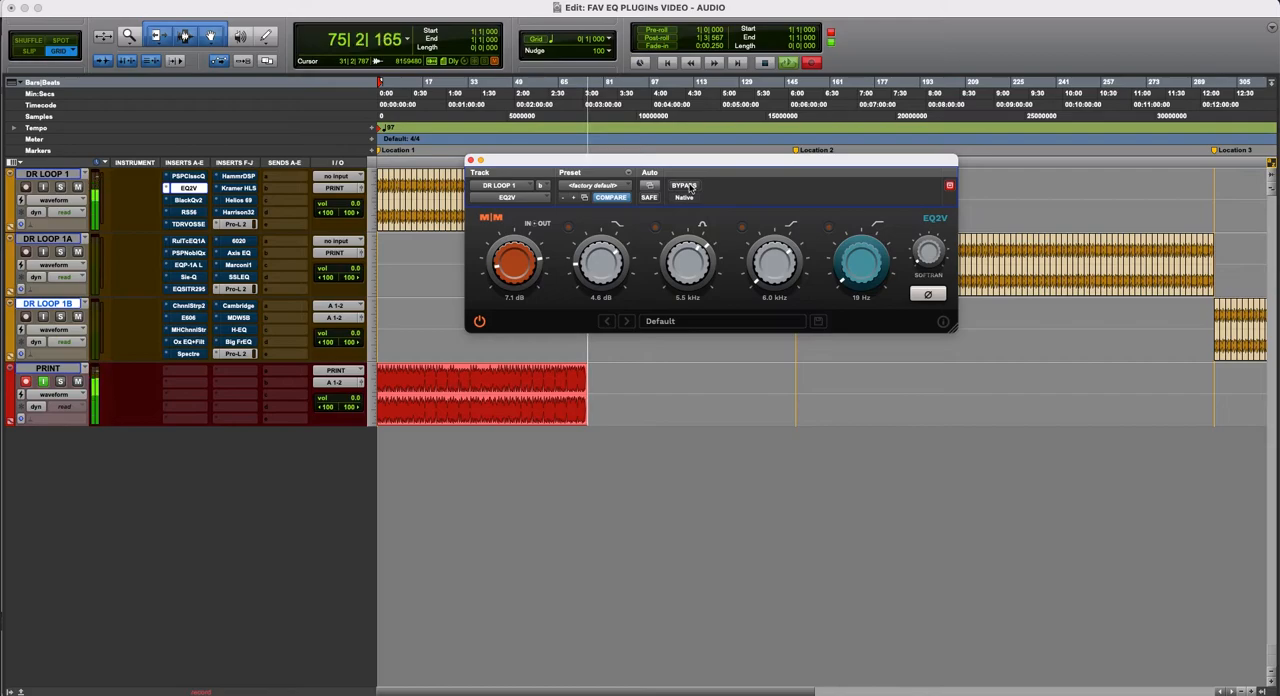
{"action": "left_click", "coordinate": [688, 188]}
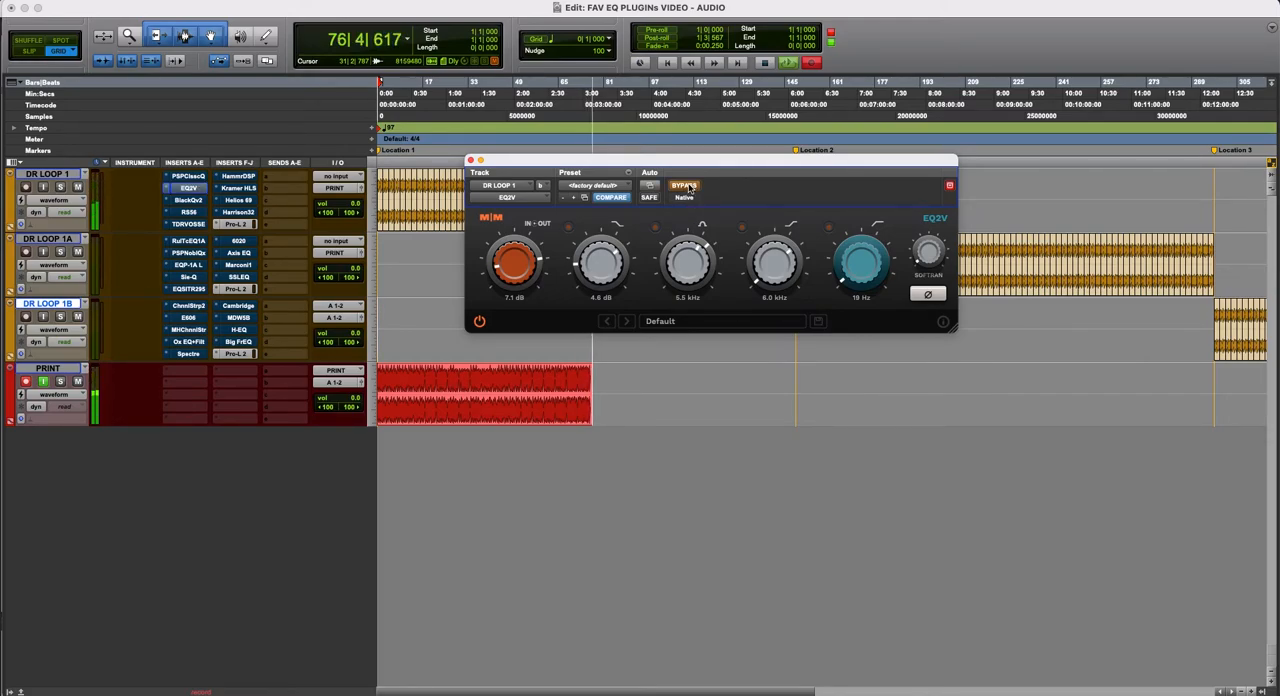
{"action": "left_click", "coordinate": [688, 188]}
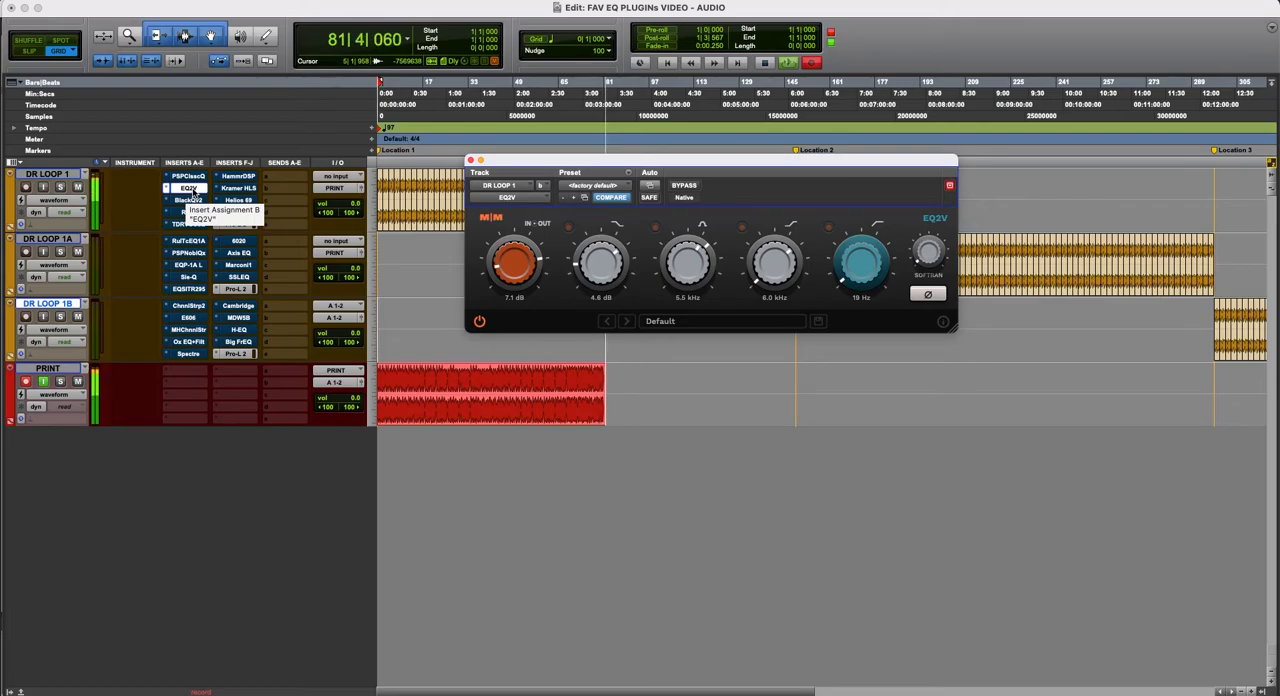
- Bypass EQ2V, activate PSP ClassicQex, and display both DR LOOP 1 plug-in windows at once
{"action": "left_click", "coordinate": [192, 189], "text": "super"}
{"action": "left_click", "coordinate": [193, 179], "text": "super"}
{"action": "left_click", "coordinate": [193, 179]}
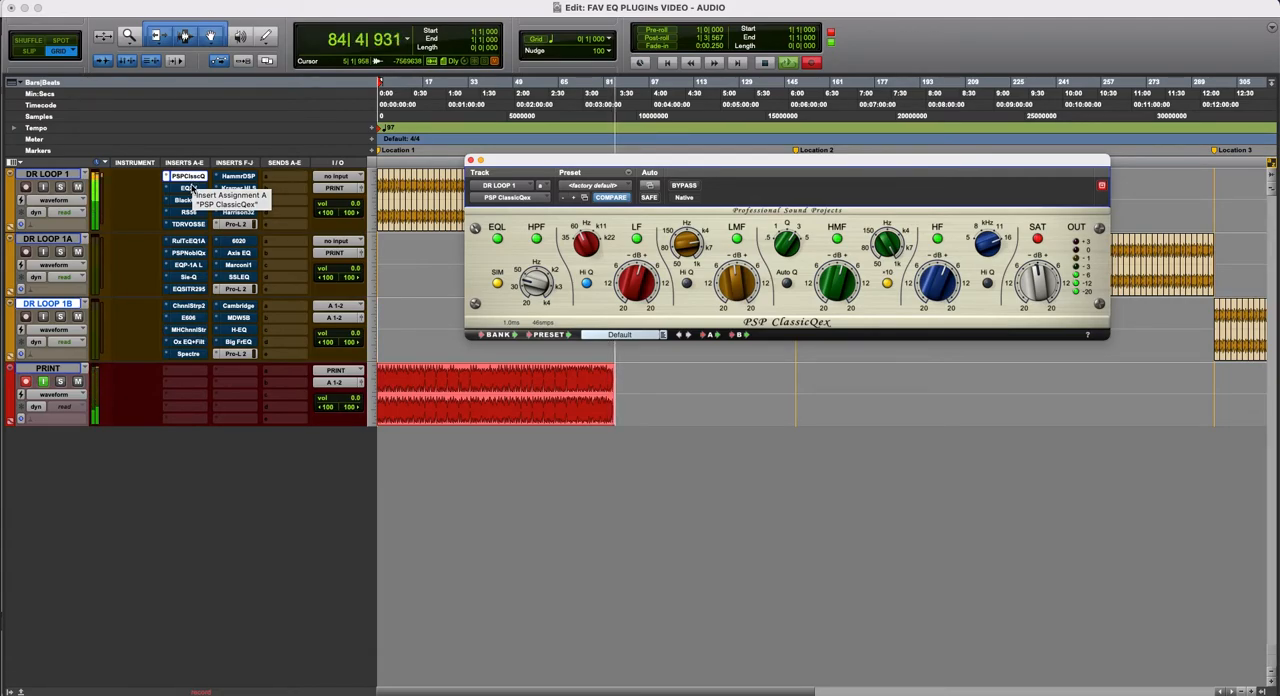
{"action": "left_click", "coordinate": [188, 188]}
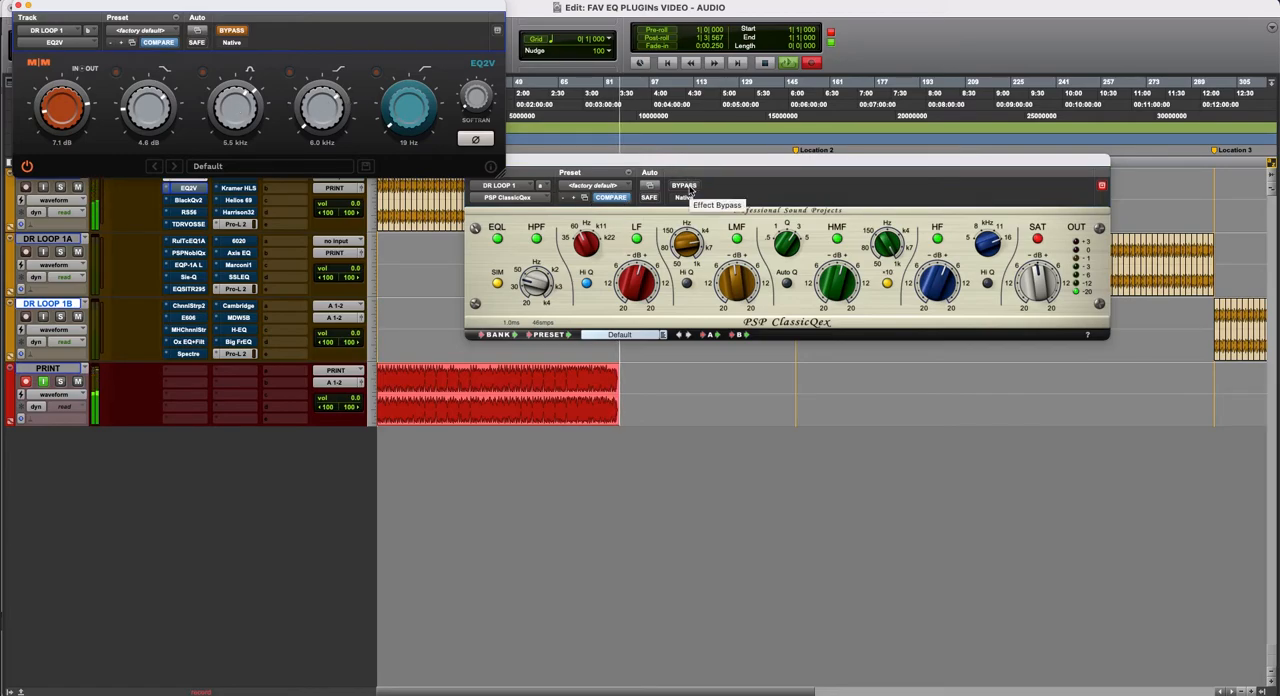
- Alternate between PSP ClassicQex and EQ2V by swapping their bypass states to compare them, and close both plug-in windows
{"action": "left_click", "coordinate": [686, 186]}
{"action": "left_click", "coordinate": [217, 17]}
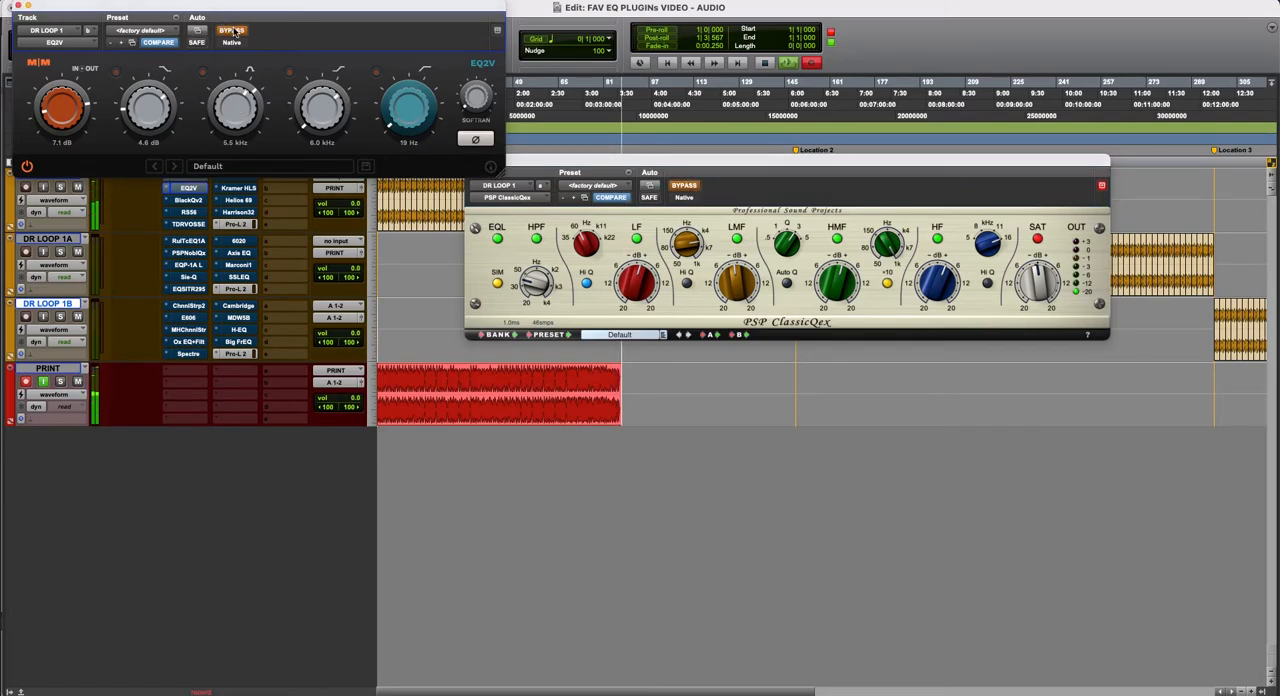
{"action": "left_click", "coordinate": [233, 30]}
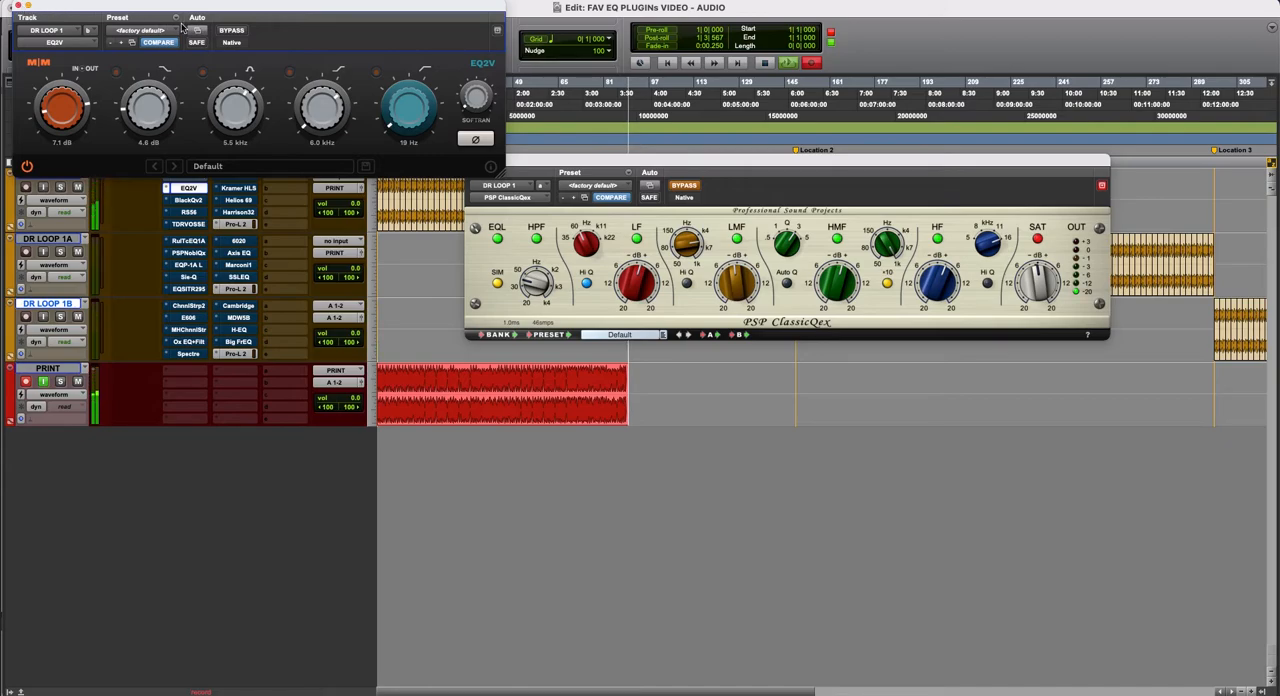
{"action": "left_click", "coordinate": [231, 30]}
{"action": "left_click", "coordinate": [686, 187]}
{"action": "left_click", "coordinate": [686, 187]}
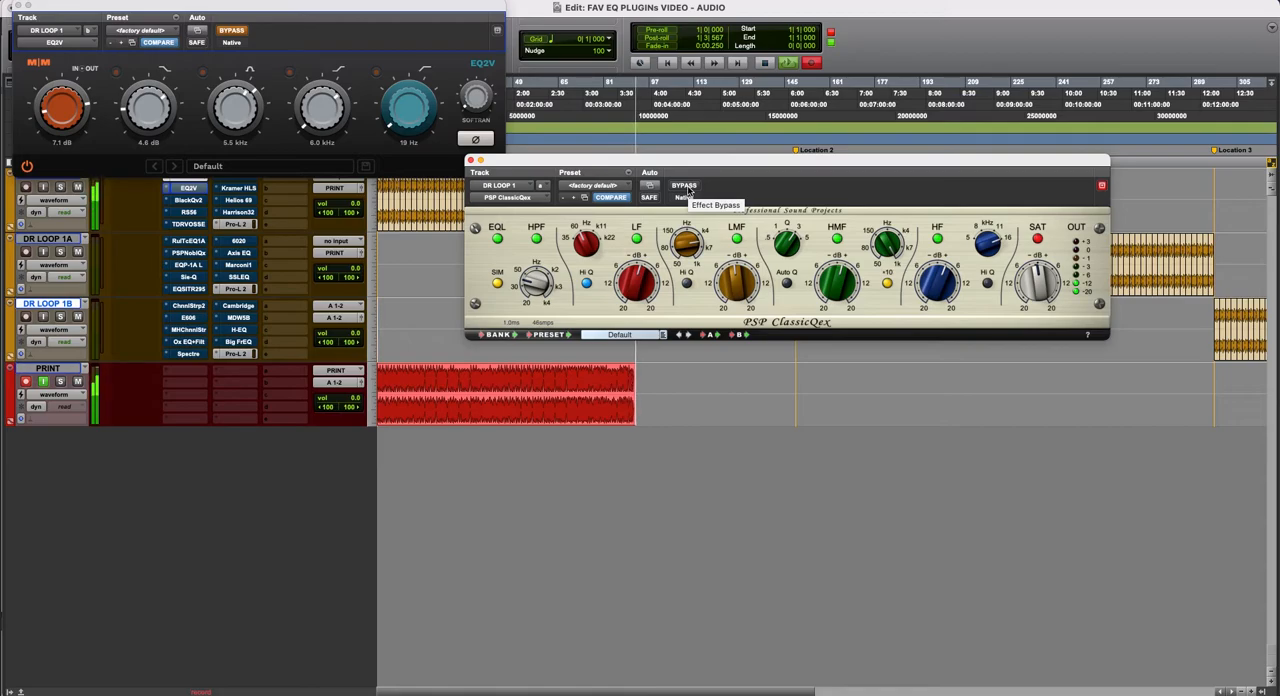
{"action": "left_click", "coordinate": [686, 187]}
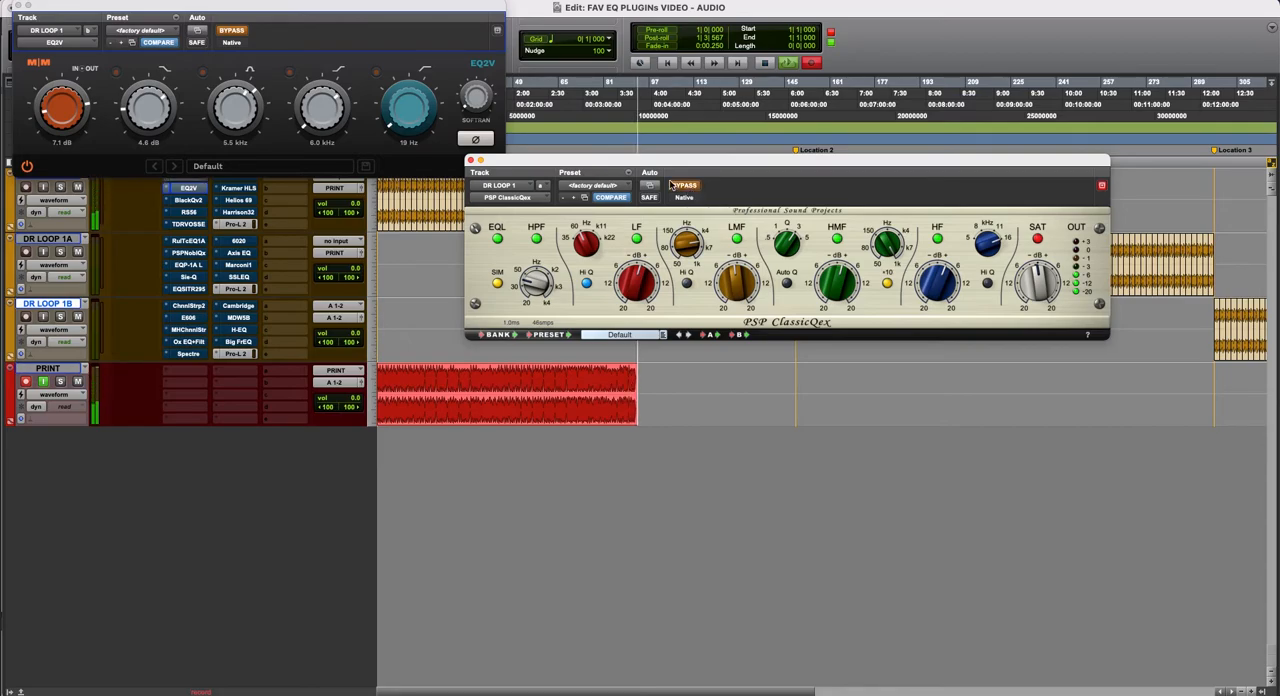
{"action": "left_click", "coordinate": [232, 32]}
{"action": "left_click", "coordinate": [232, 31]}
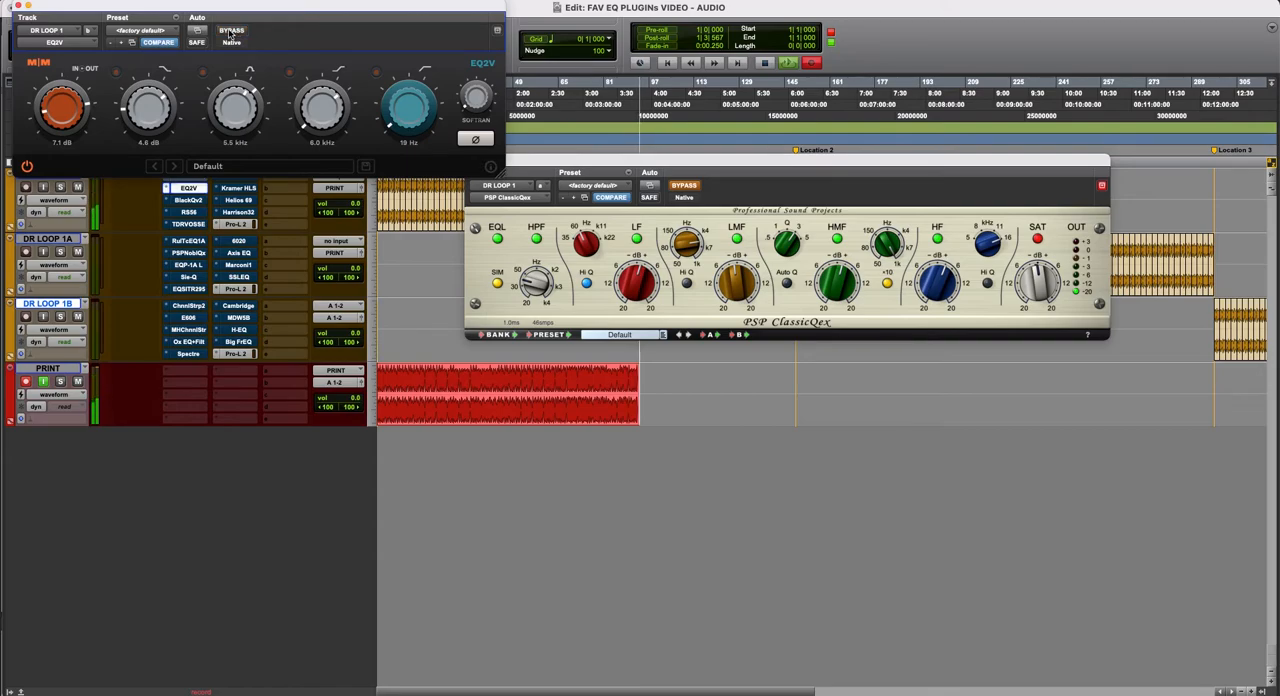
{"action": "left_click", "coordinate": [12, 6]}
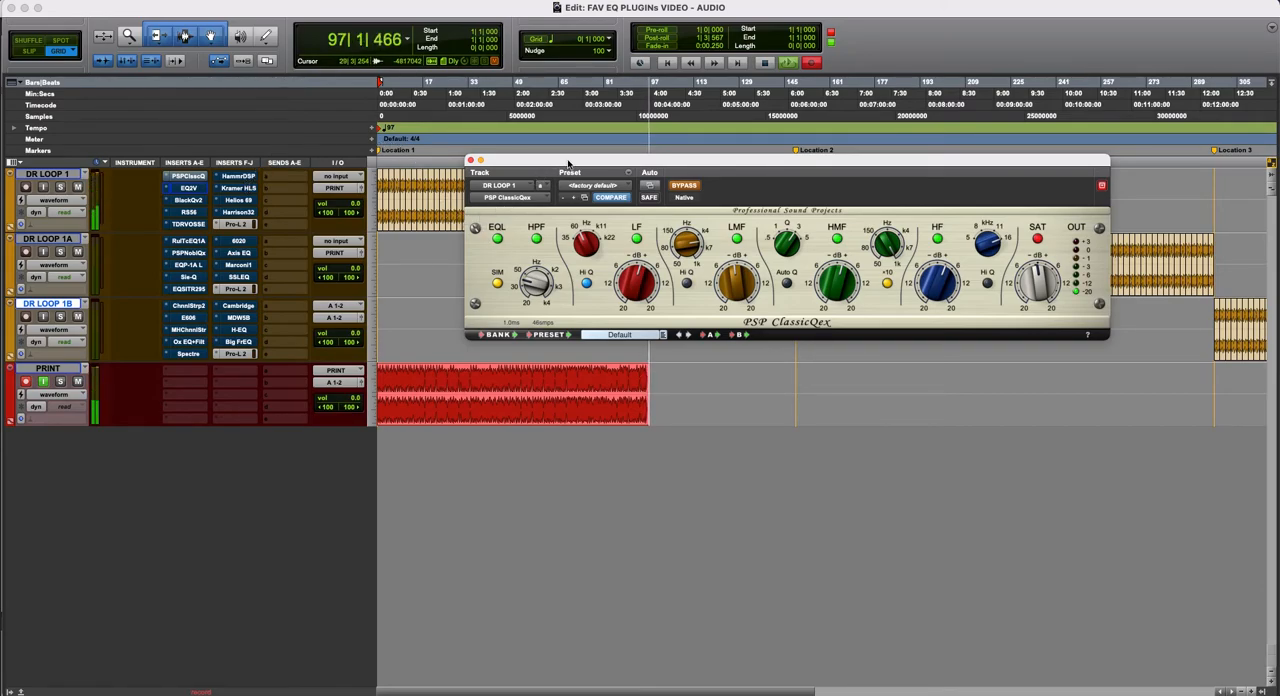
{"action": "left_click", "coordinate": [471, 161]}
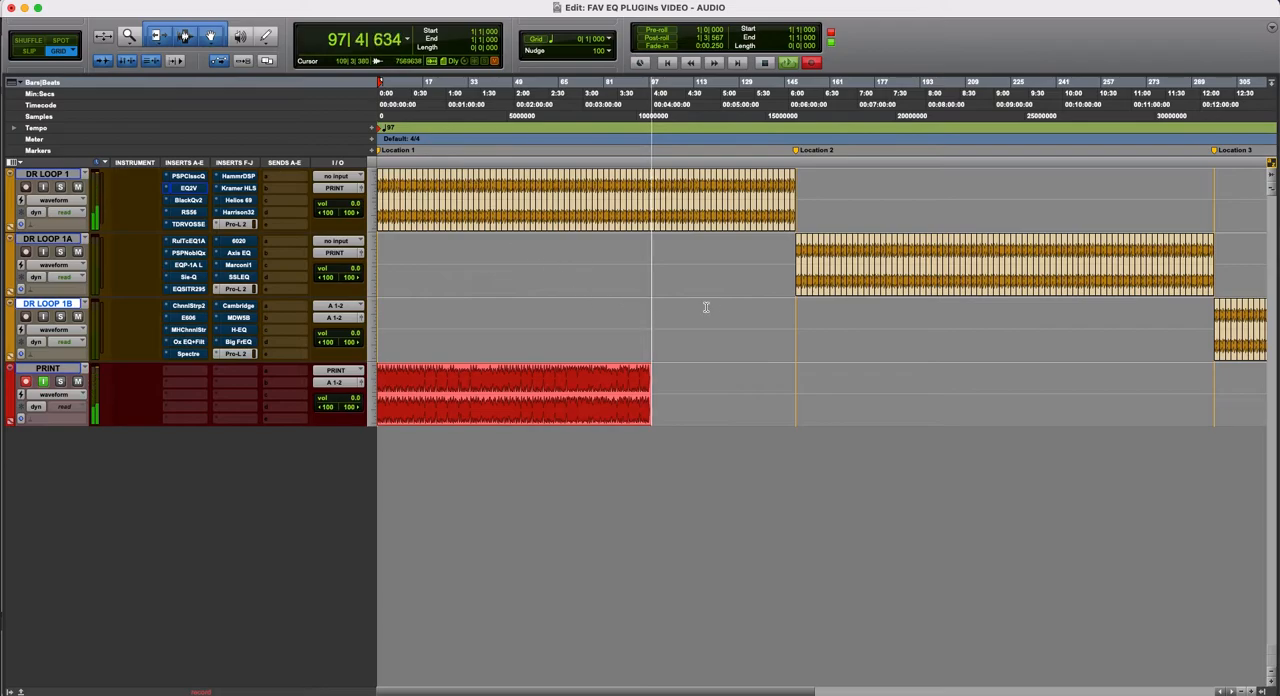
- Select all the DR LOOP 1A clips from bar 149 to bar 297
{"action": "key", "text": "r"}
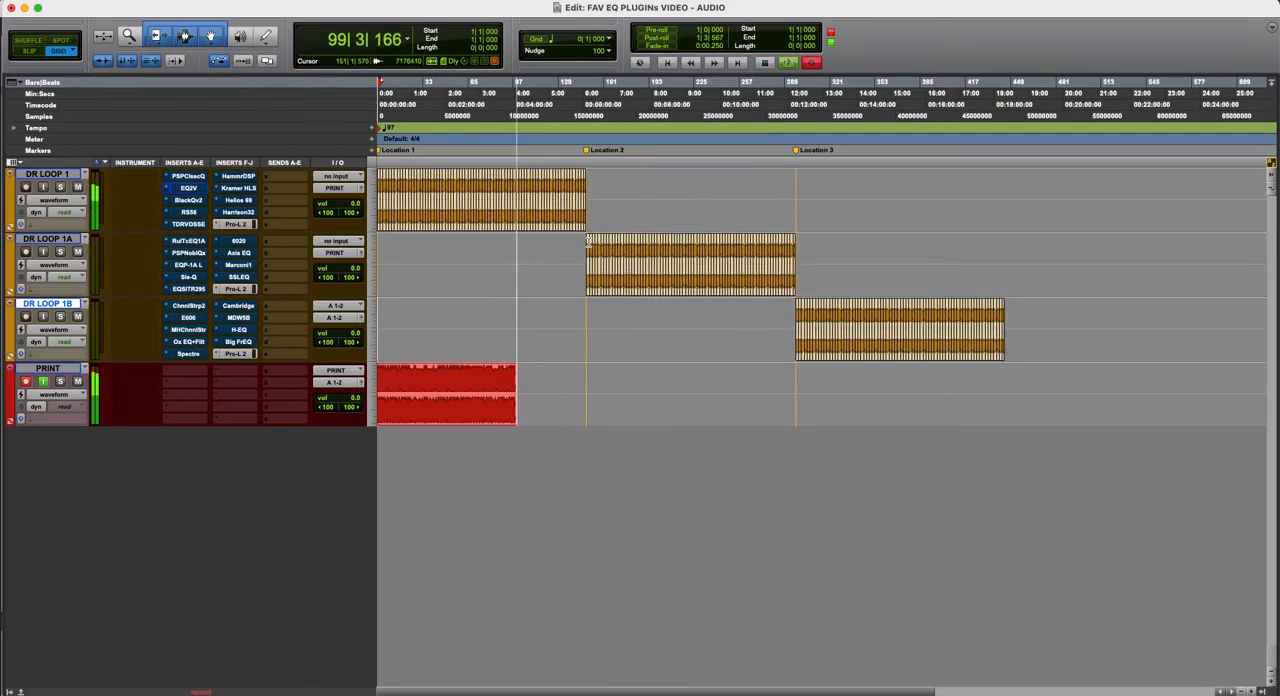
{"action": "left_click", "coordinate": [588, 242]}
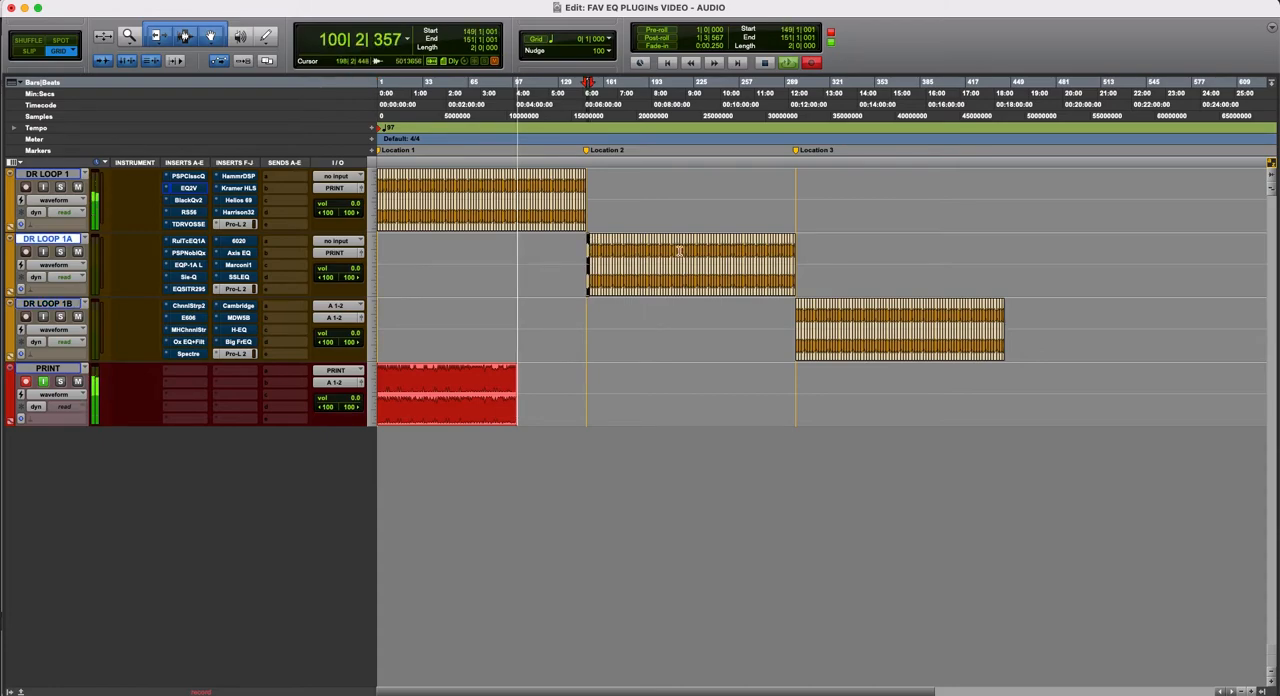
{"action": "left_click", "coordinate": [790, 256], "text": "shift"}
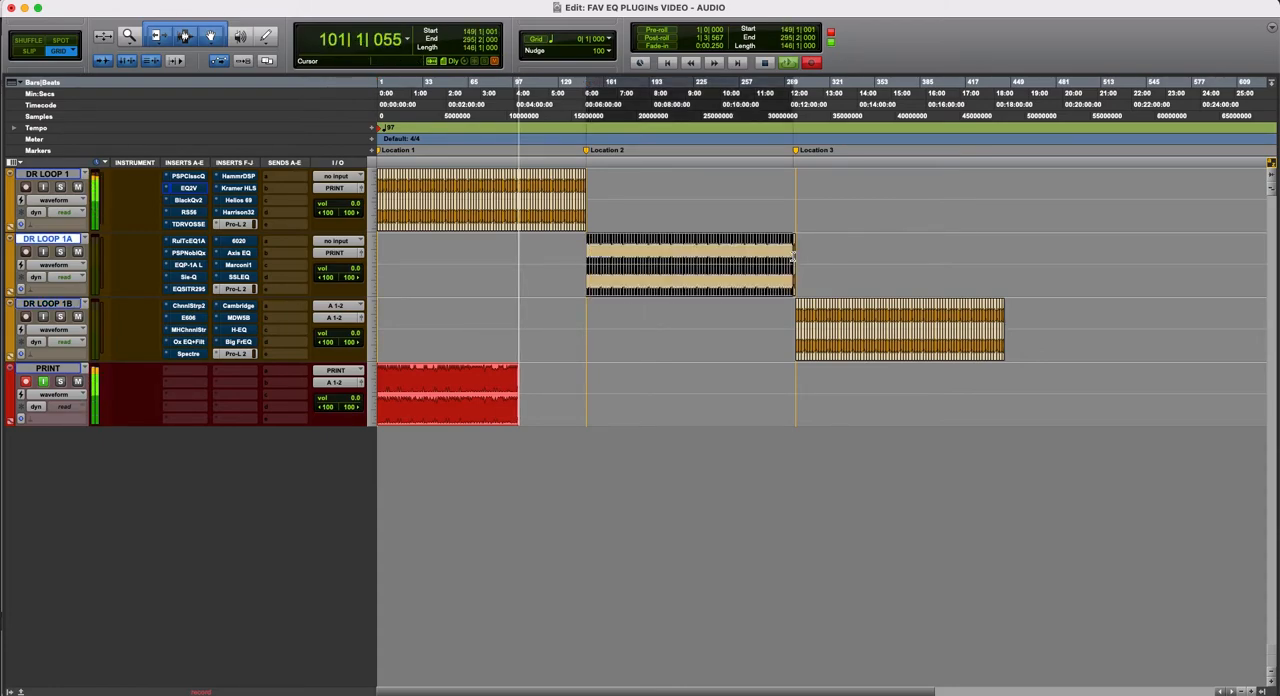
{"action": "left_click", "coordinate": [794, 257], "text": "shift"}
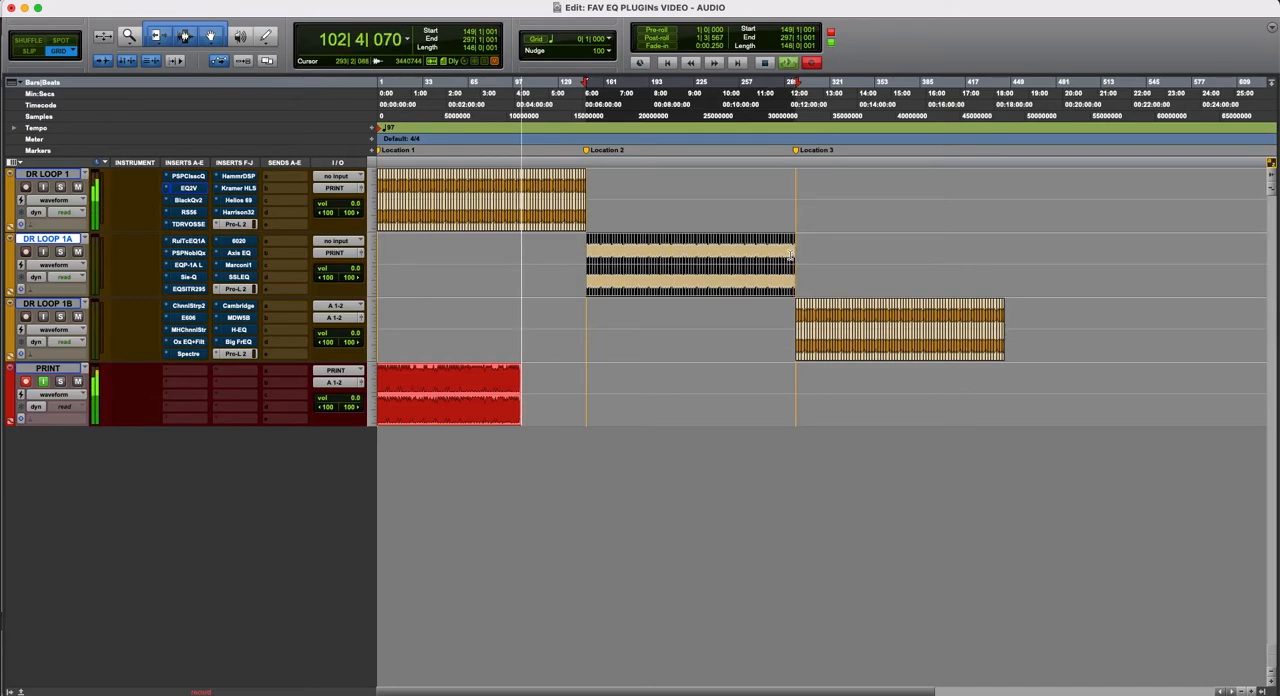
- Duplicate the selected DR LOOP 1A clips and the DR LOOP 1B clips from bar 297 so each block repeats directly after itself
{"action": "key", "text": "super+d"}
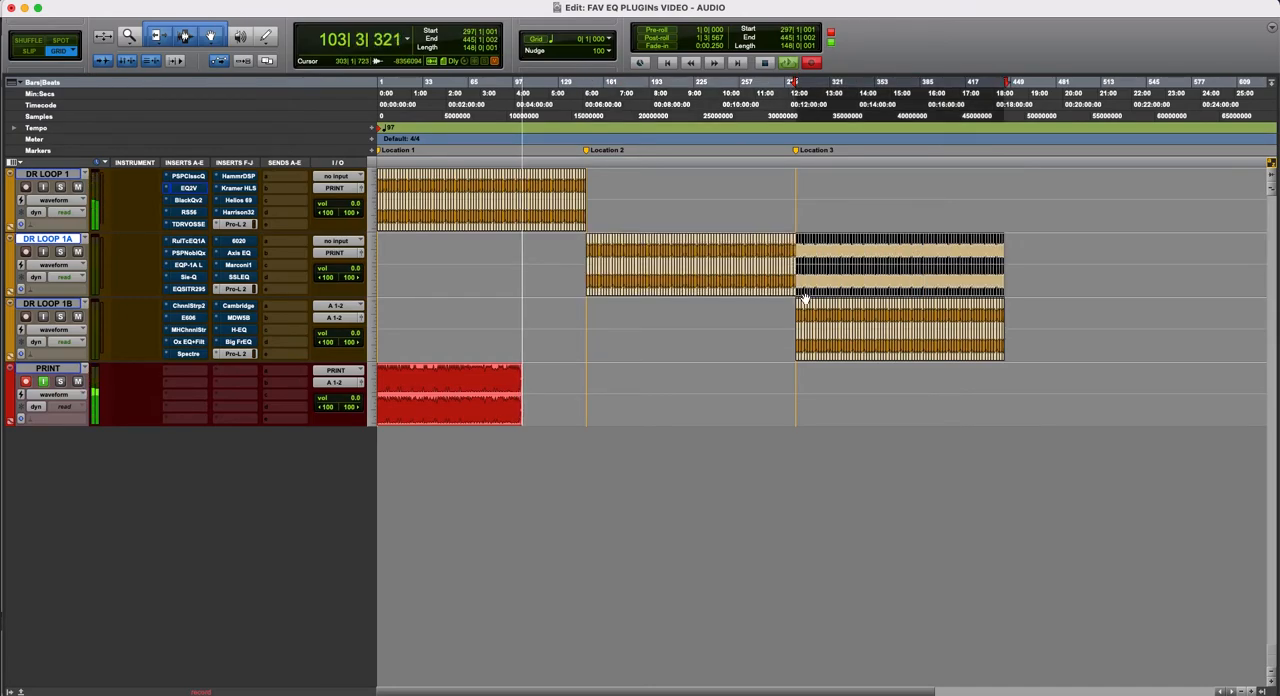
{"action": "key", "text": "semicolon"}
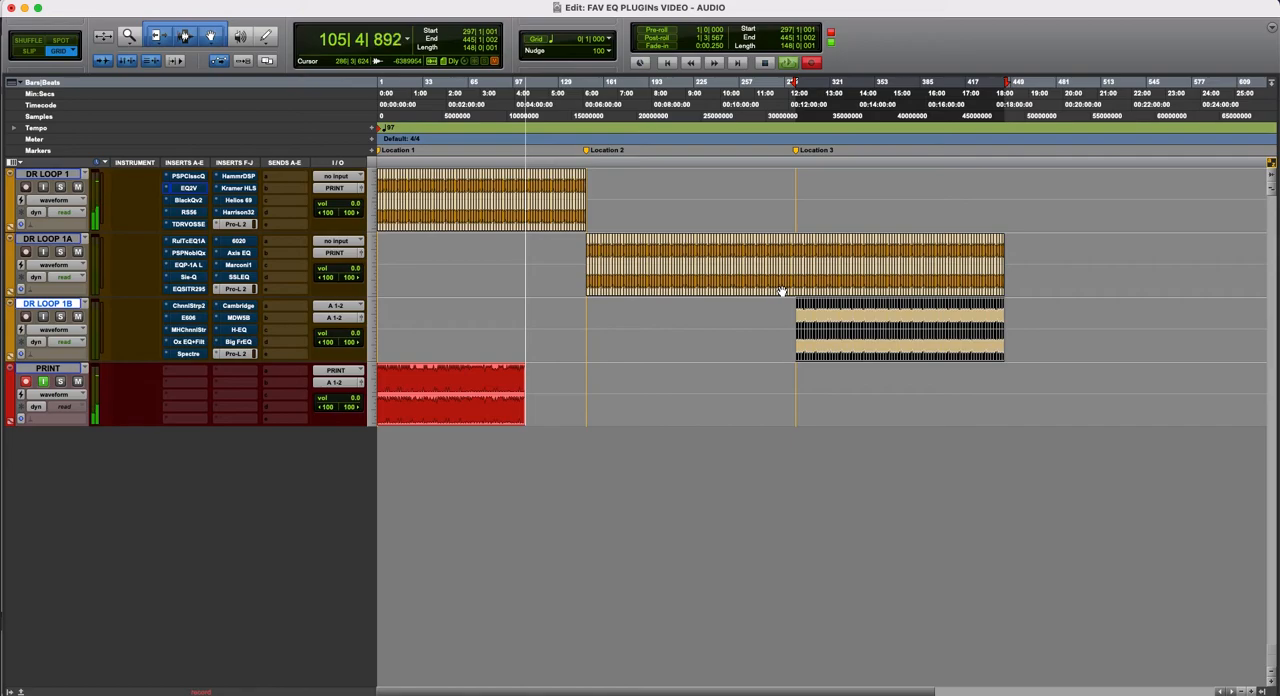
{"action": "key", "text": "super+d"}
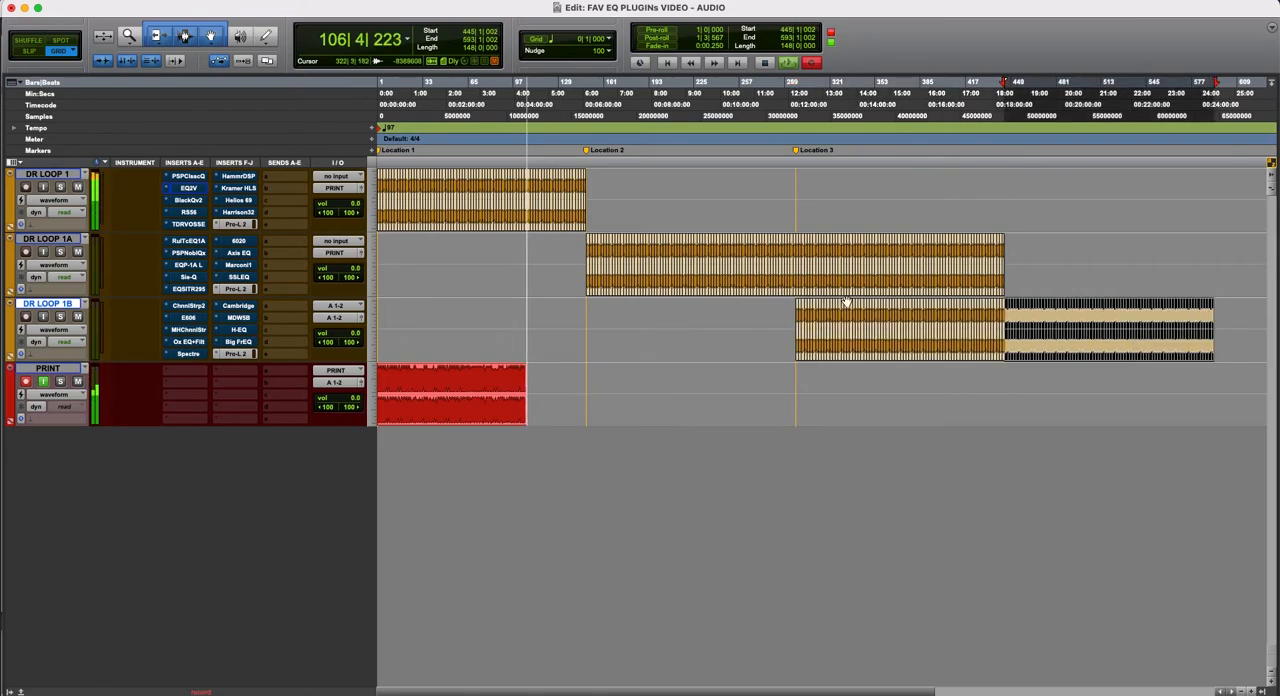
- Select the DR LOOP 1B clips from bar 297 to bar 445 and mute them
{"action": "scroll", "coordinate": [1004, 325], "scroll_direction": "right", "scroll_amount": 5}
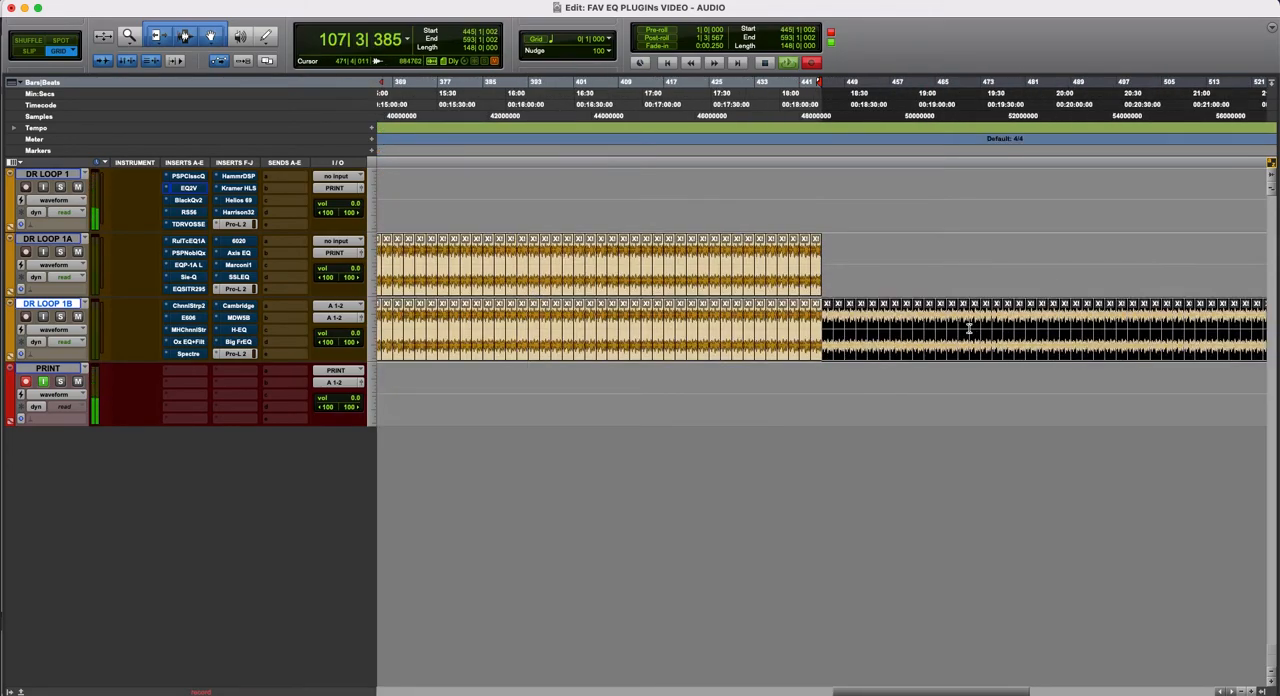
{"action": "left_click_drag", "start_coordinate": [823, 316], "coordinate": [817, 316]}
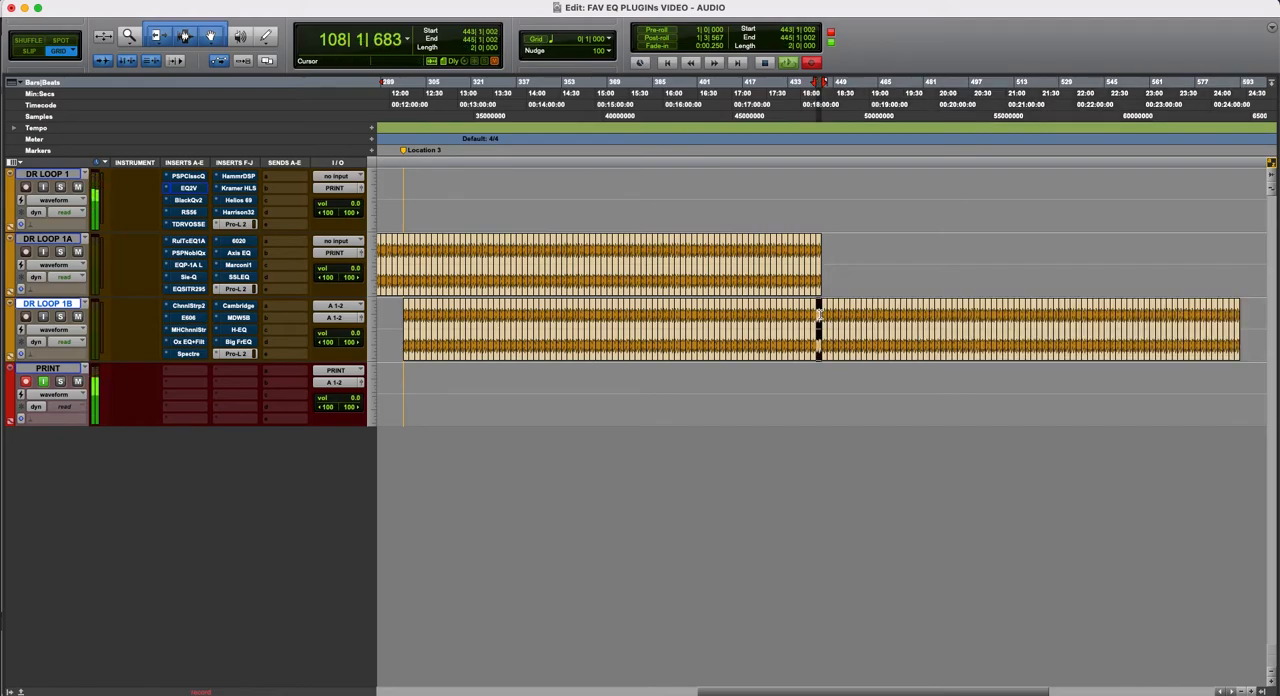
{"action": "key", "text": "r"}
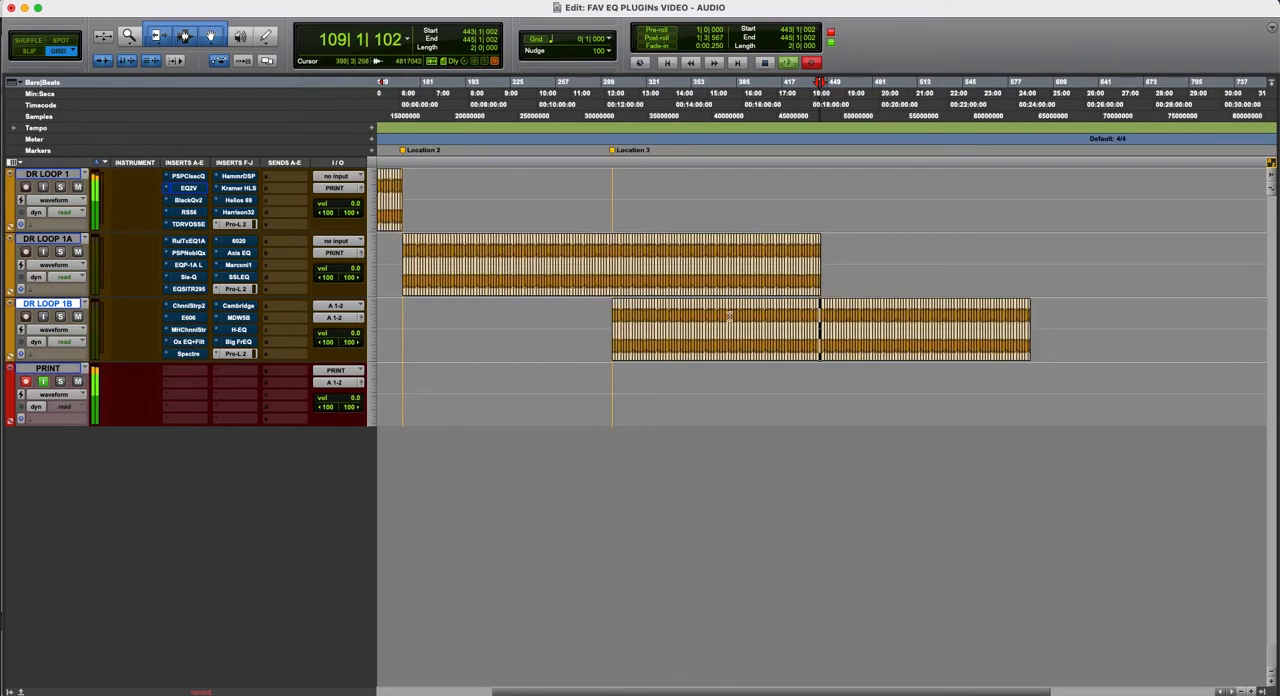
{"action": "left_click", "coordinate": [614, 316], "text": "shift"}
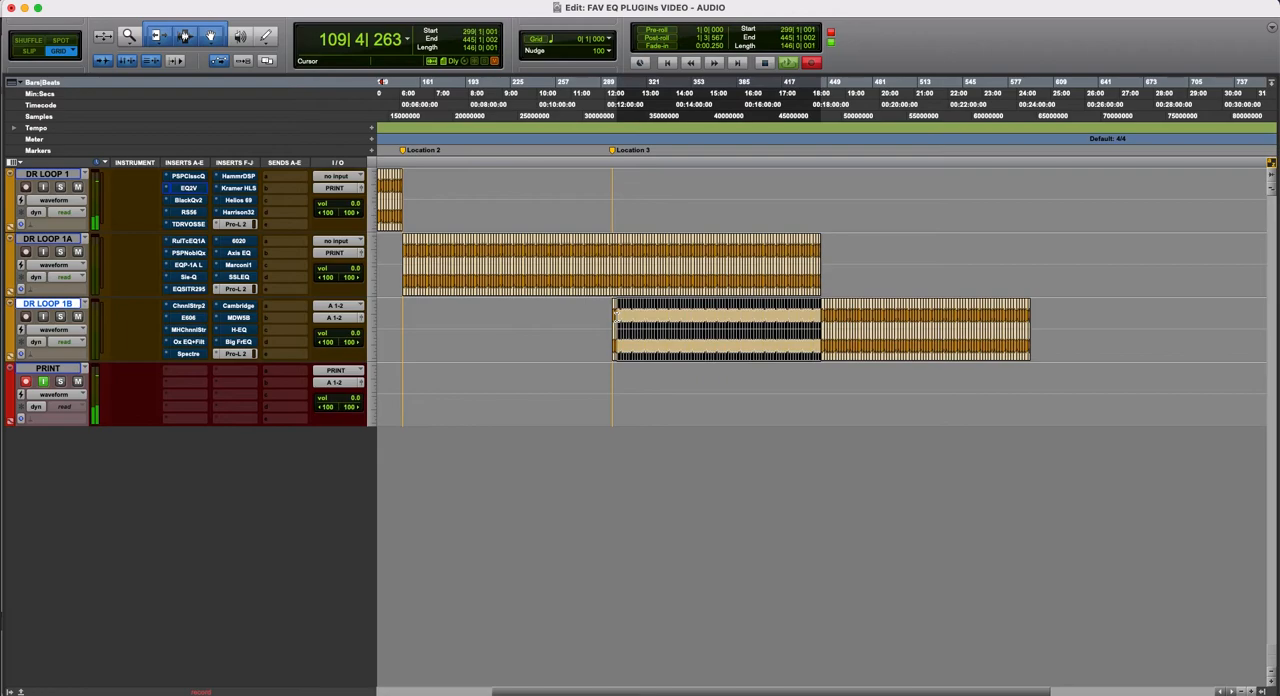
{"action": "left_click", "coordinate": [612, 316], "text": "shift"}
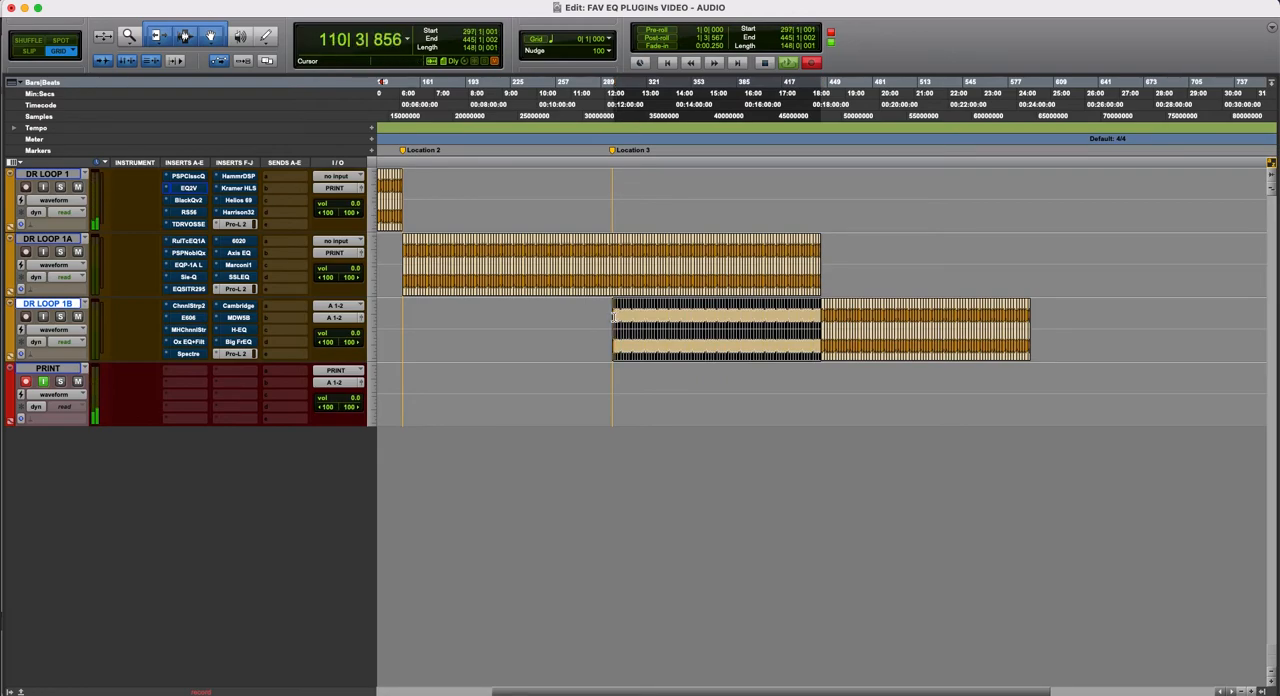
{"action": "key", "text": "super+m"}
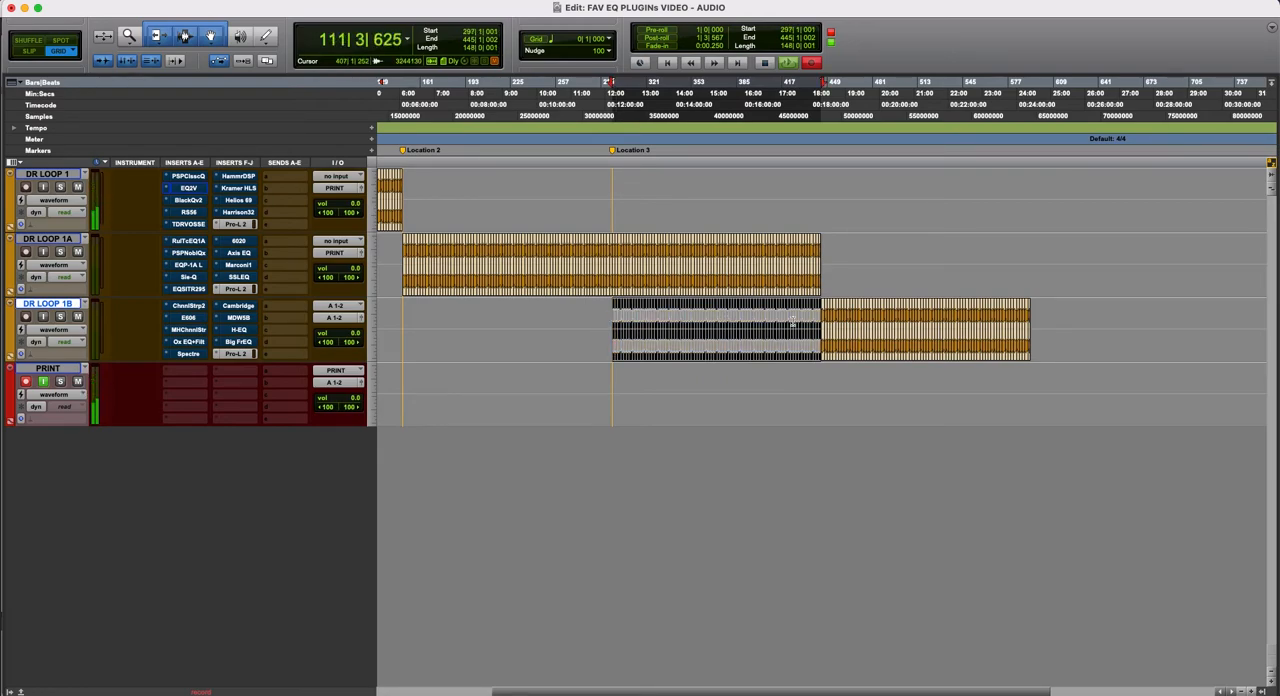
- Select the unmuted DR LOOP 1B clips from bar 445 to bar 593 and duplicate them directly after
{"action": "double_click", "coordinate": [823, 319]}
{"action": "key", "text": "t"}
{"action": "key", "text": "t"}
{"action": "key", "text": "t"}
{"action": "key", "text": "r"}
{"action": "key", "text": "r"}
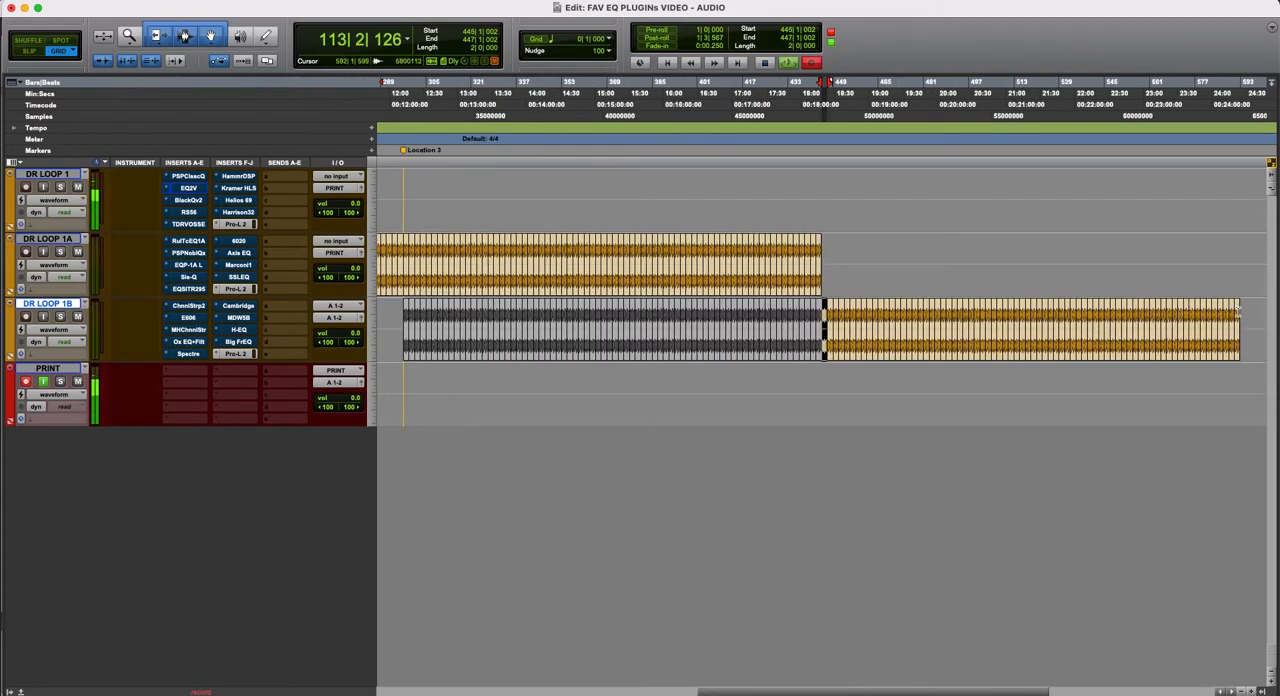
{"action": "left_click", "coordinate": [1234, 310], "text": "shift"}
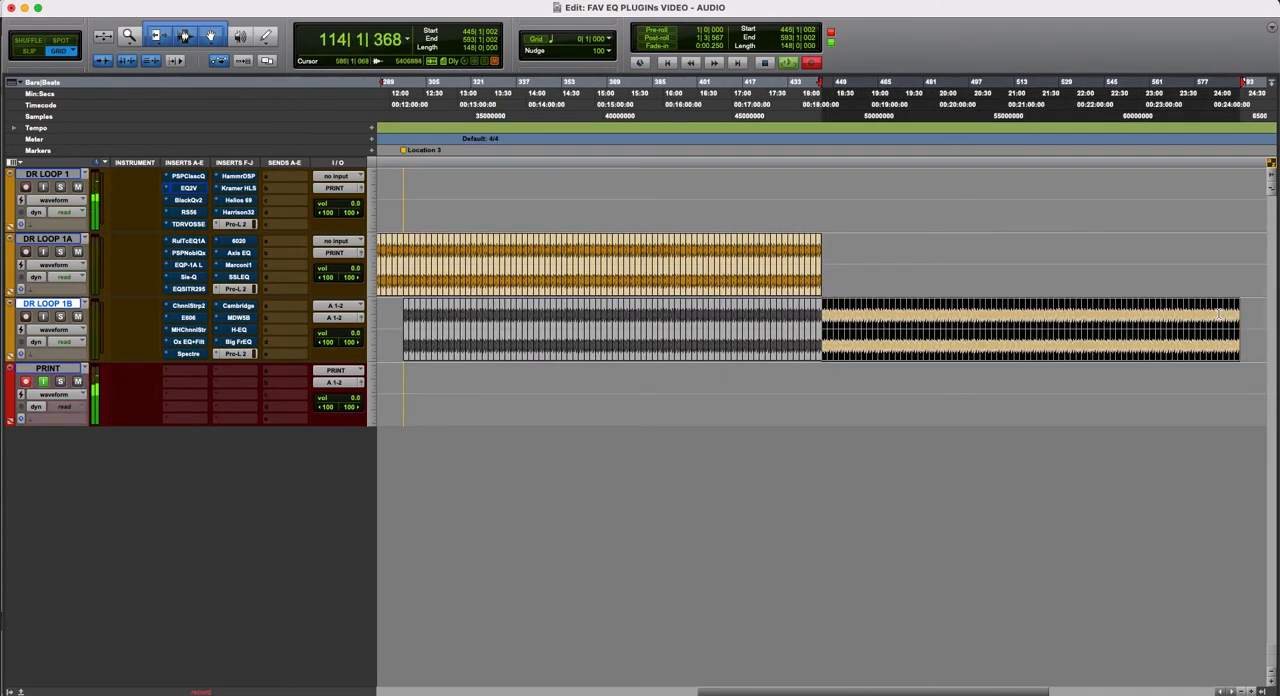
{"action": "key", "text": "super+d"}
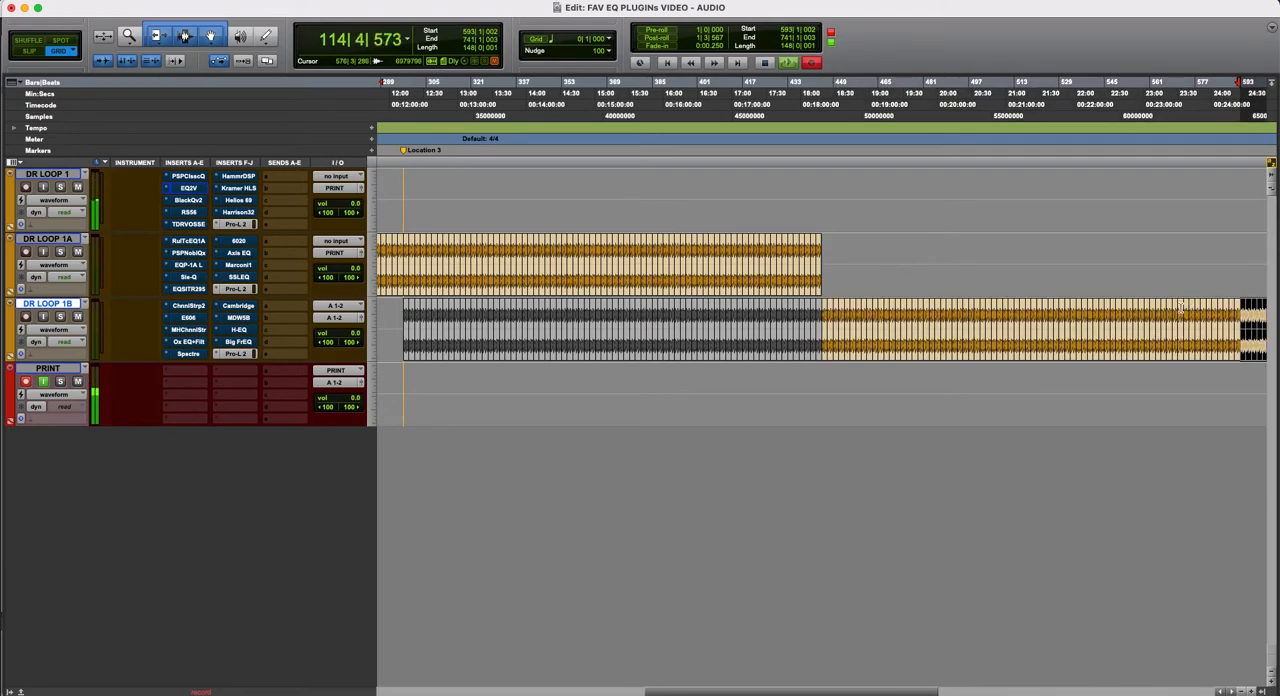
- Select all clips on DR LOOP 1A and DR LOOP 1B together, from bar 149 to bar 741
{"action": "key", "text": "r"}
{"action": "scroll", "coordinate": [770, 297], "scroll_direction": "left", "scroll_amount": 2}
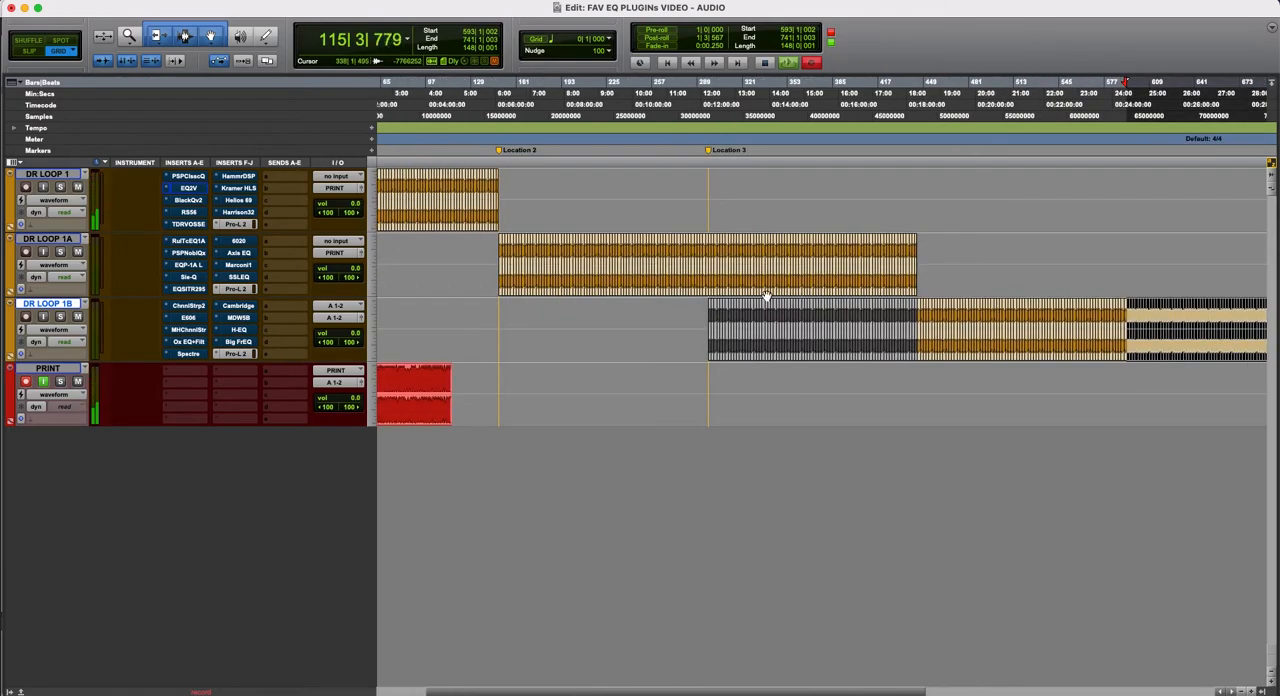
{"action": "key", "text": "r"}
{"action": "key", "text": "t"}
{"action": "key", "text": "t"}
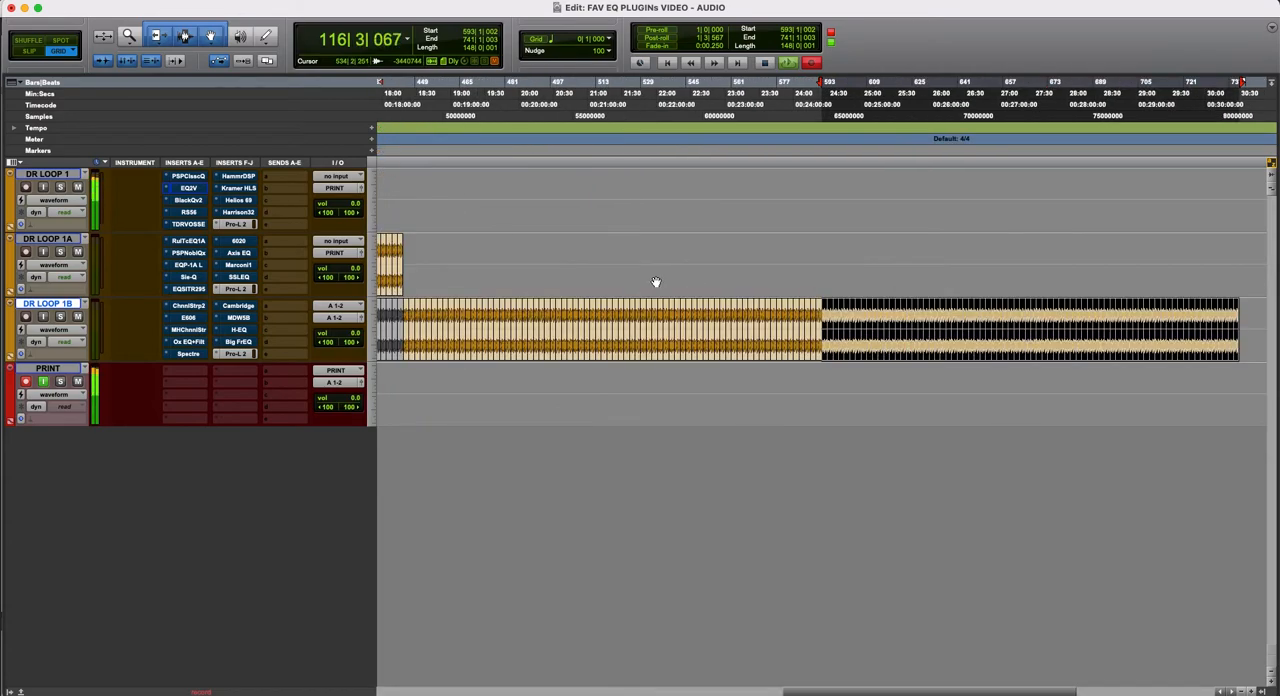
{"action": "scroll", "coordinate": [657, 282], "scroll_direction": "left", "scroll_amount": 3}
{"action": "scroll", "coordinate": [660, 280], "scroll_direction": "left", "scroll_amount": 6}
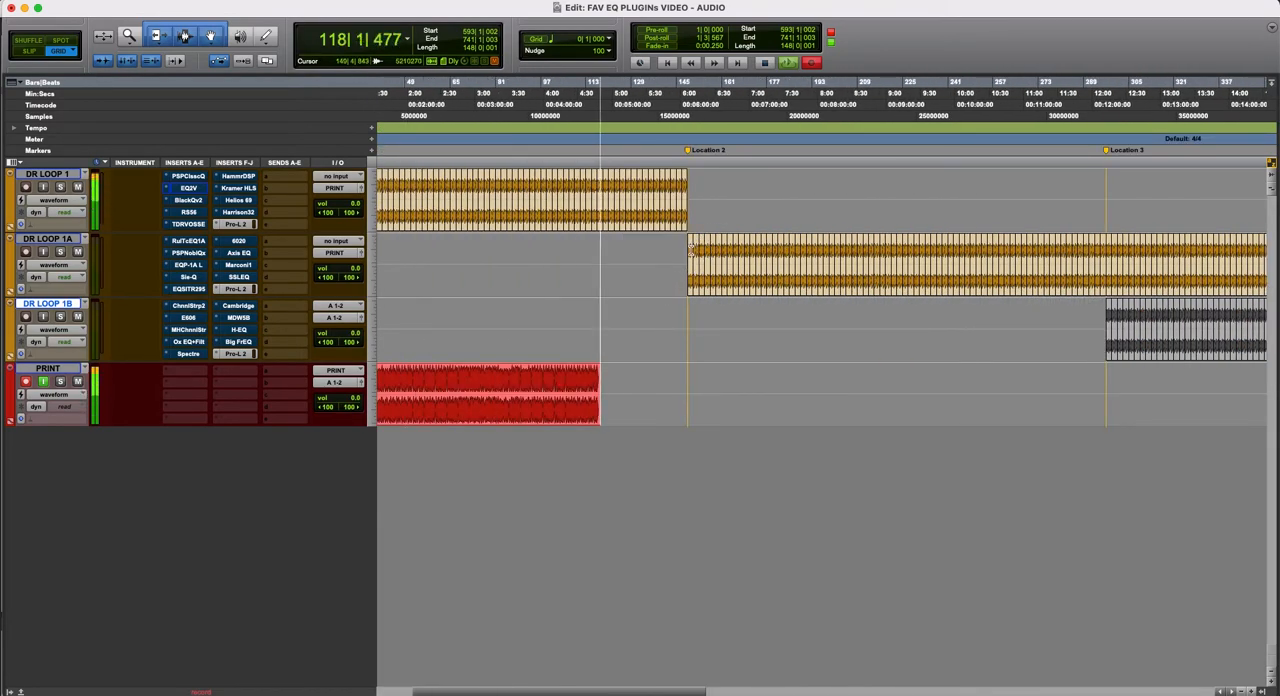
{"action": "scroll", "coordinate": [690, 250], "scroll_direction": "right", "scroll_amount": 2}
{"action": "key", "text": "r"}
{"action": "key", "text": "r"}
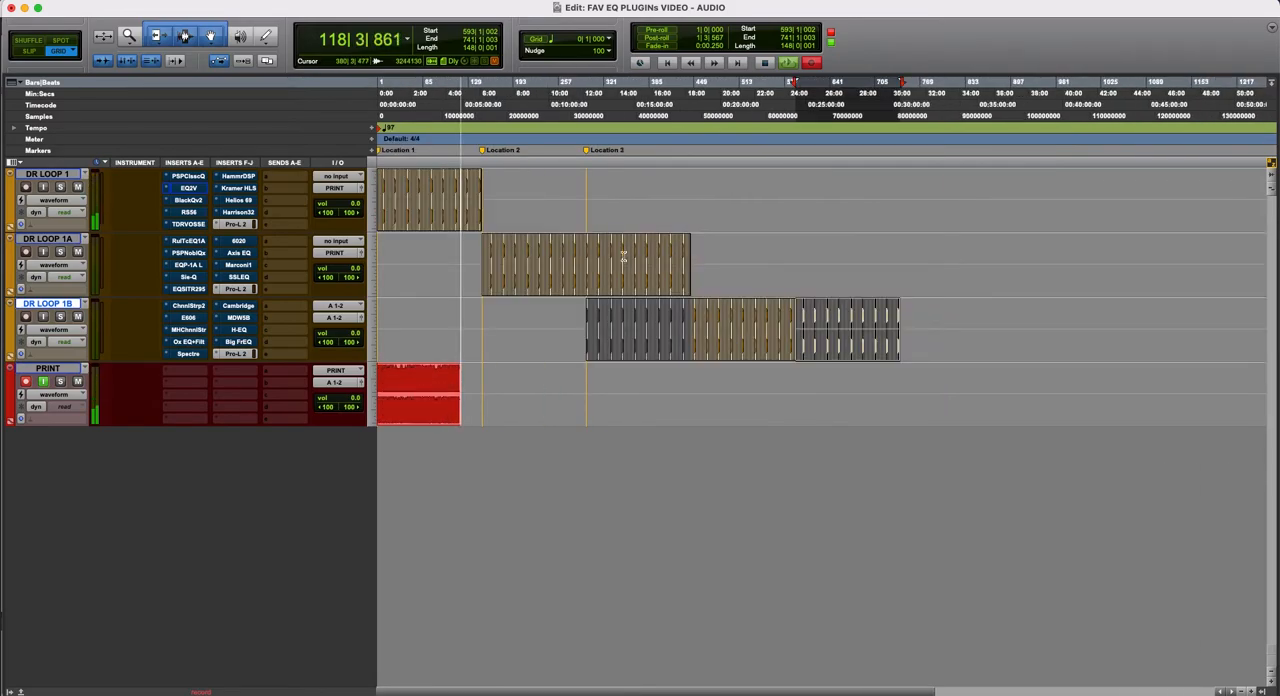
{"action": "left_click", "coordinate": [484, 251]}
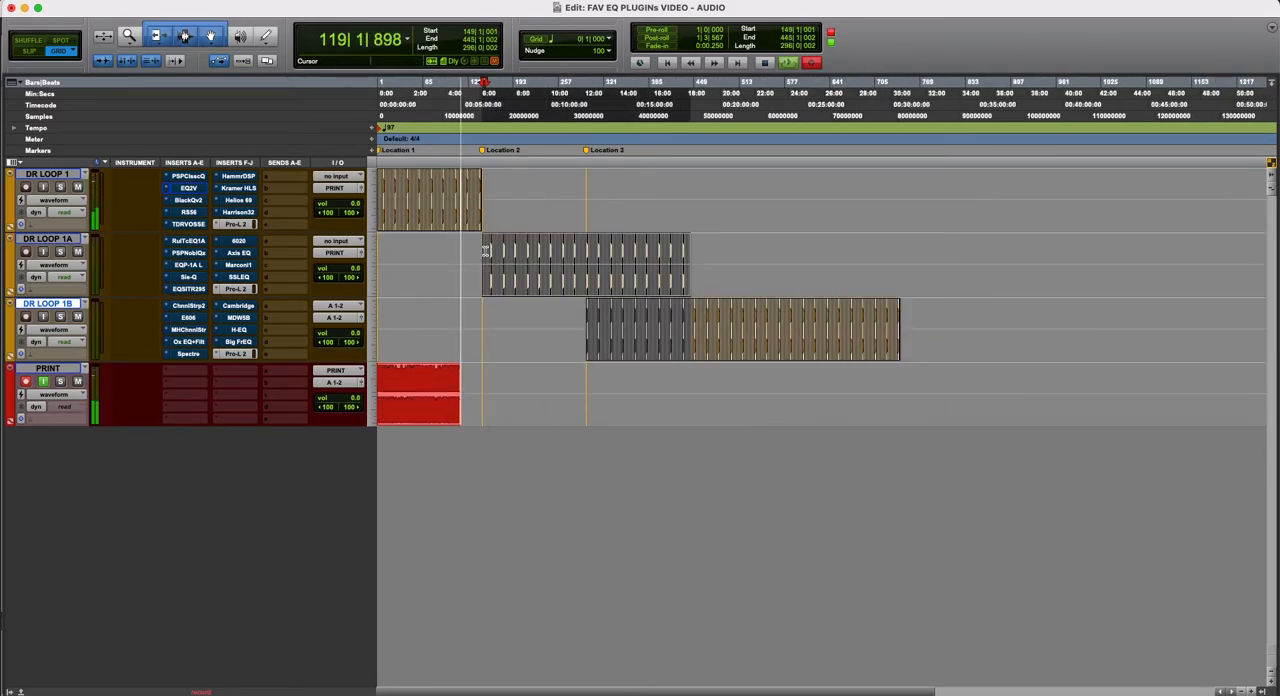
{"action": "left_click", "coordinate": [832, 338], "text": "shift"}
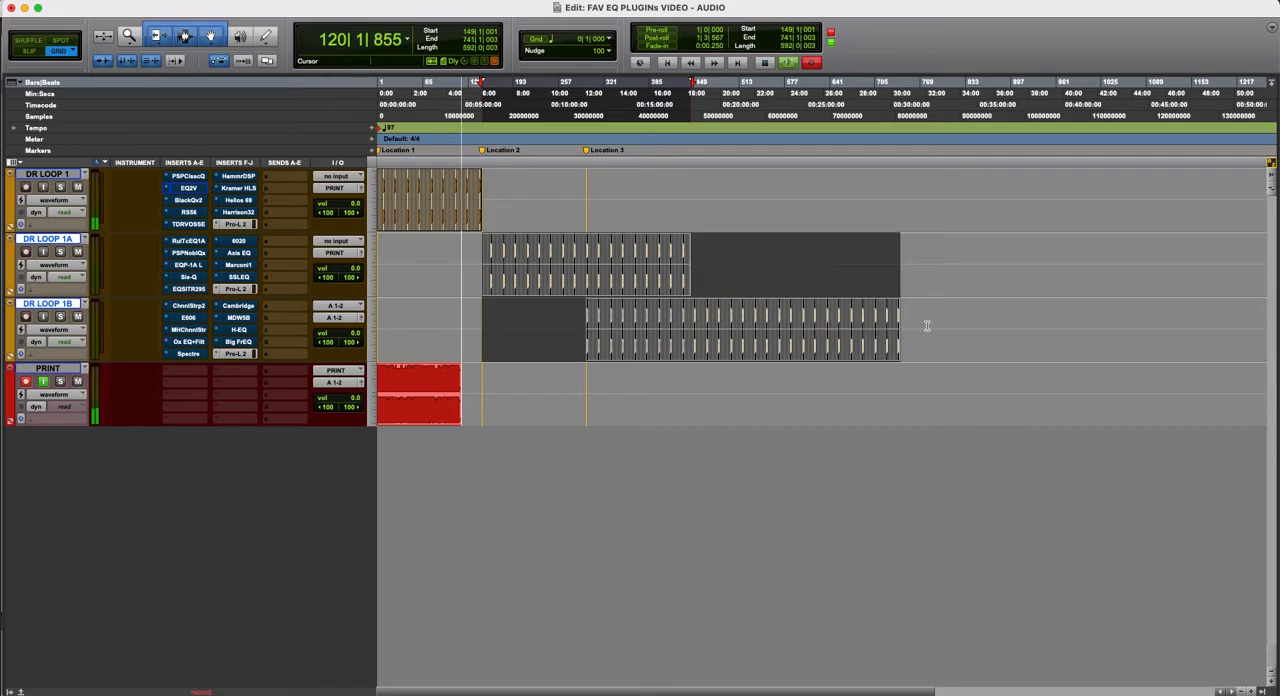
- Move the selected DR LOOP 1A and 1B clips along the timeline so they start at about bar 422, beat 3
{"action": "key", "text": "t"}
{"action": "key", "text": "t"}
{"action": "key", "text": "t"}
{"action": "key", "text": "t"}
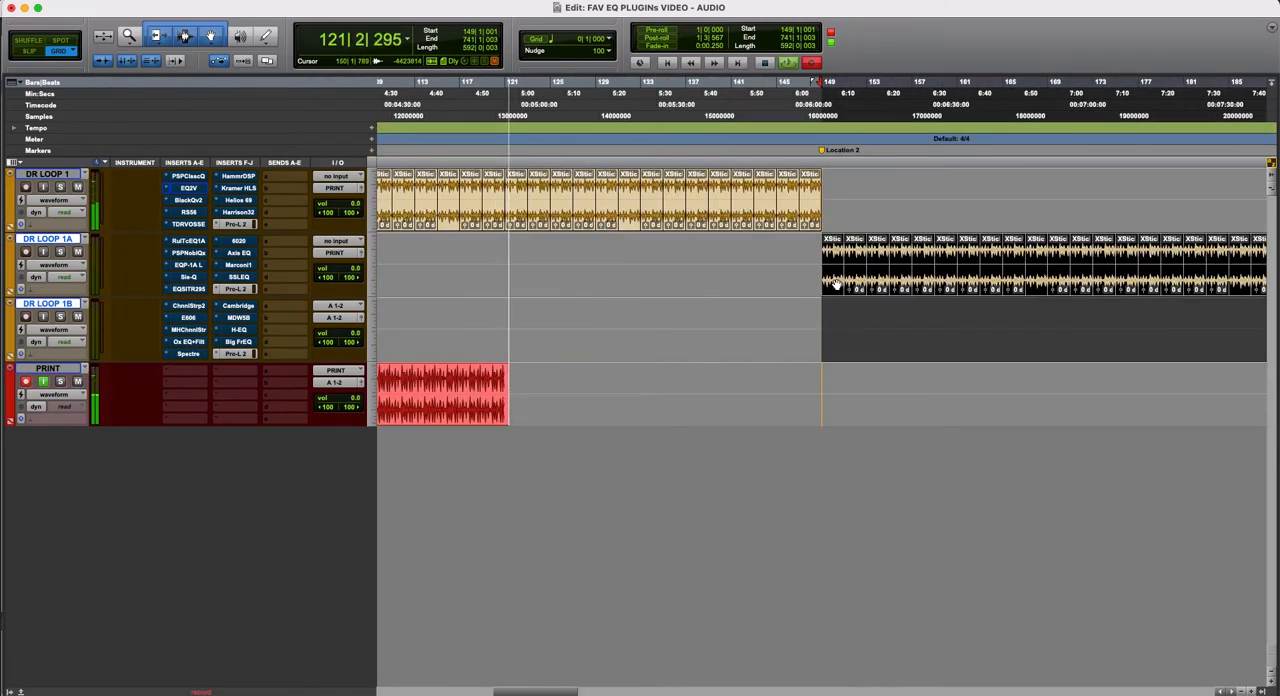
{"action": "left_click_drag", "start_coordinate": [977, 280], "coordinate": [1216, 290]}
{"action": "key", "text": "r"}
{"action": "key", "text": "r"}
{"action": "key", "text": "r"}
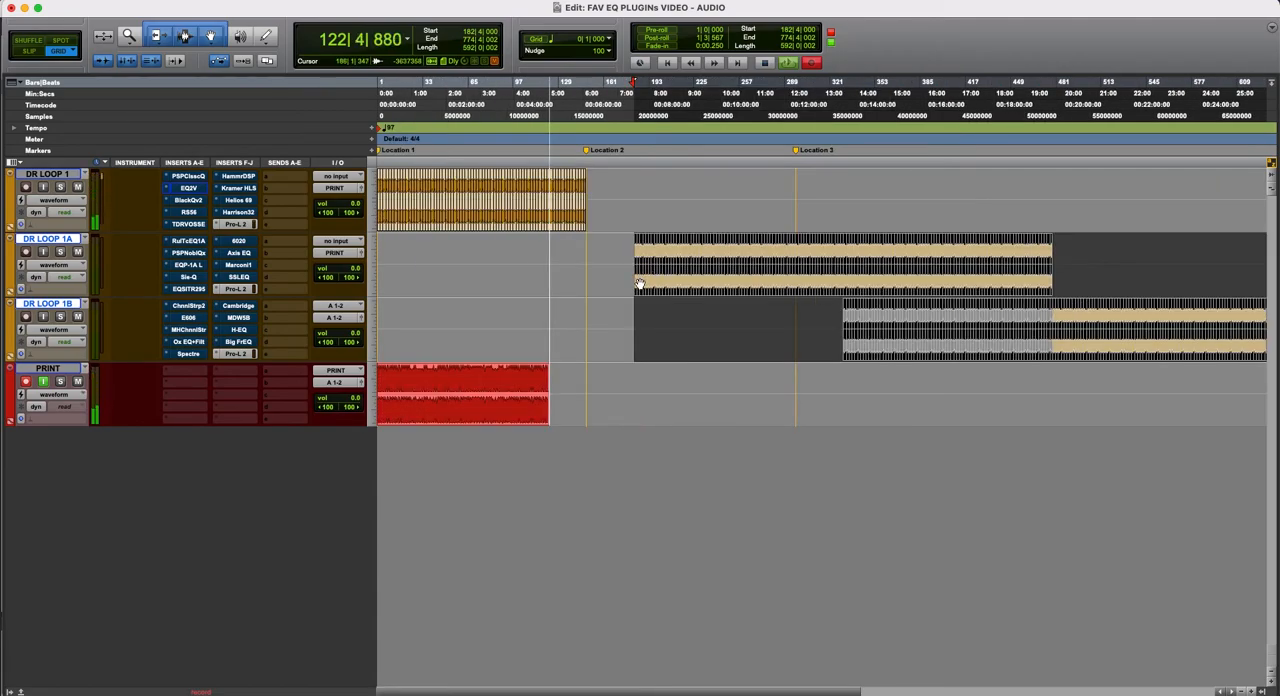
{"action": "left_click_drag", "start_coordinate": [638, 286], "coordinate": [977, 297]}
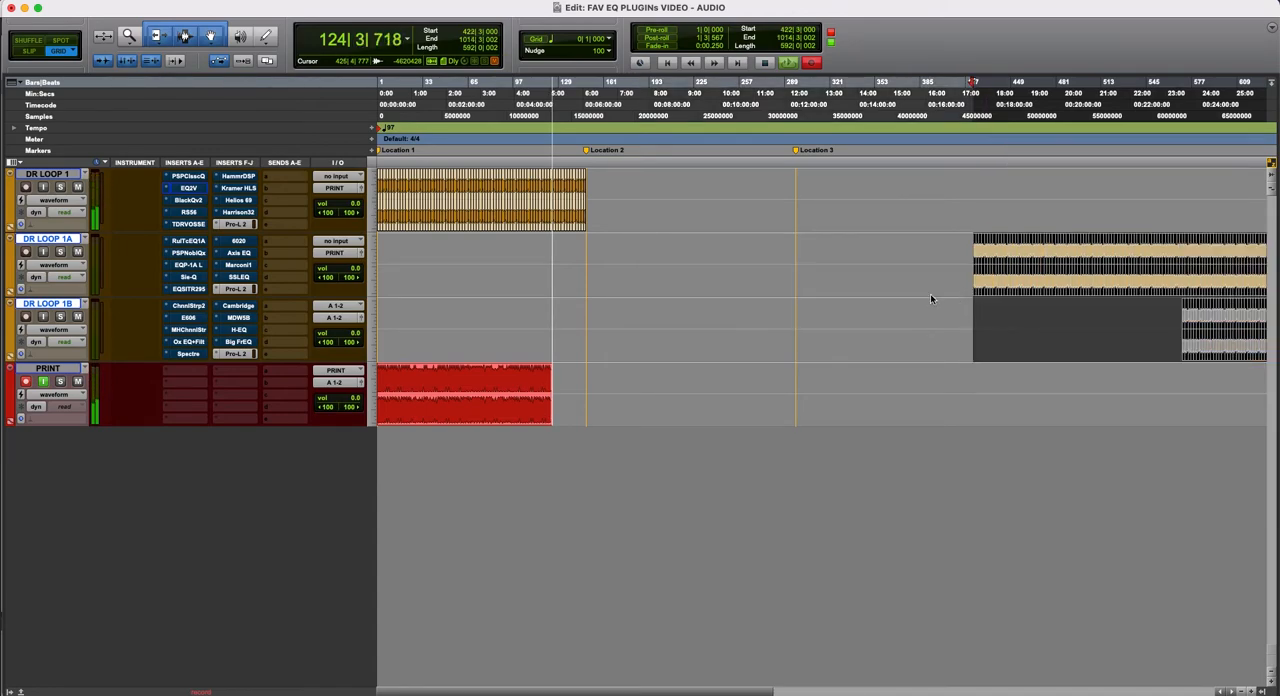
- Duplicate all the DR LOOP 1 clips into bars 149 to 297, and clear the clip selection
{"action": "left_click", "coordinate": [577, 185]}
{"action": "double_click", "coordinate": [577, 185]}
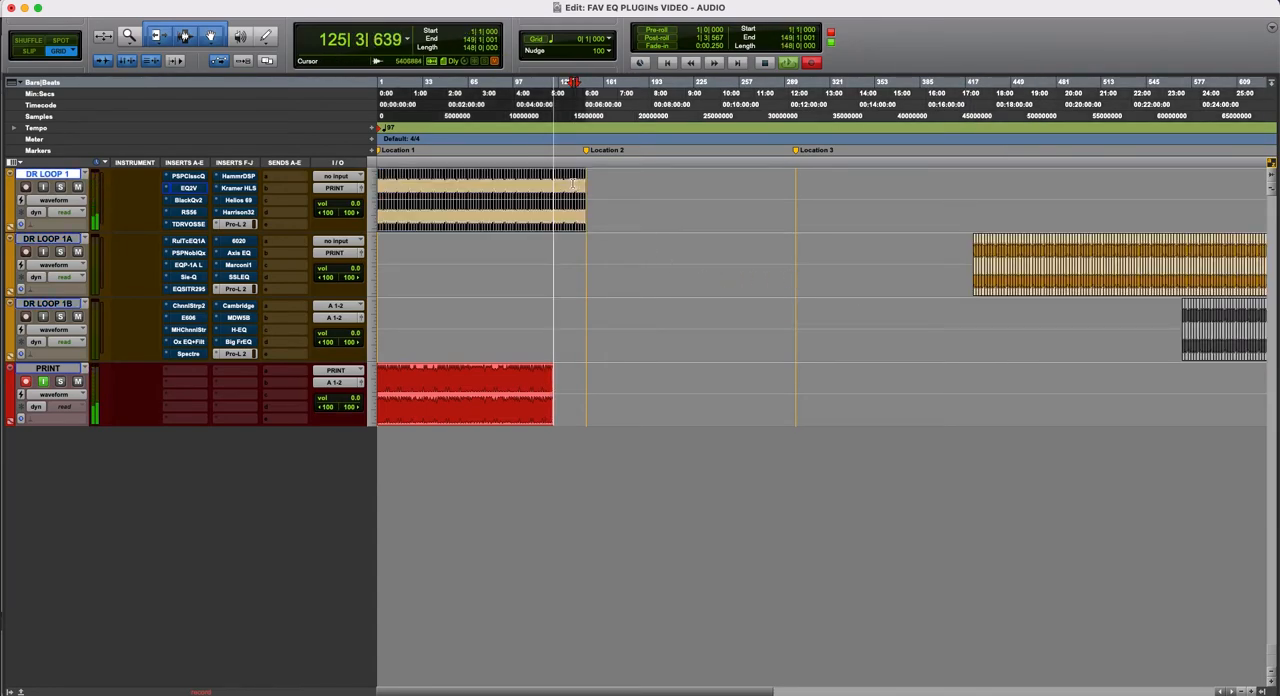
{"action": "key", "text": "super+d"}
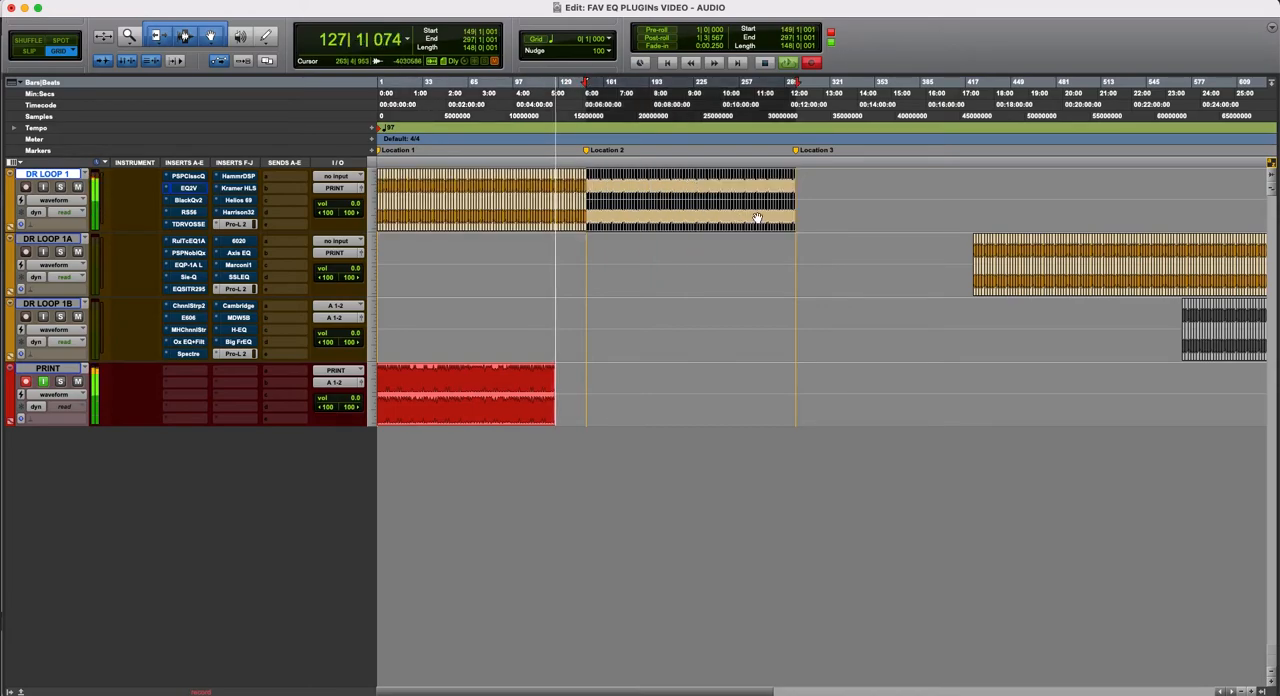
{"action": "left_click", "coordinate": [594, 276]}
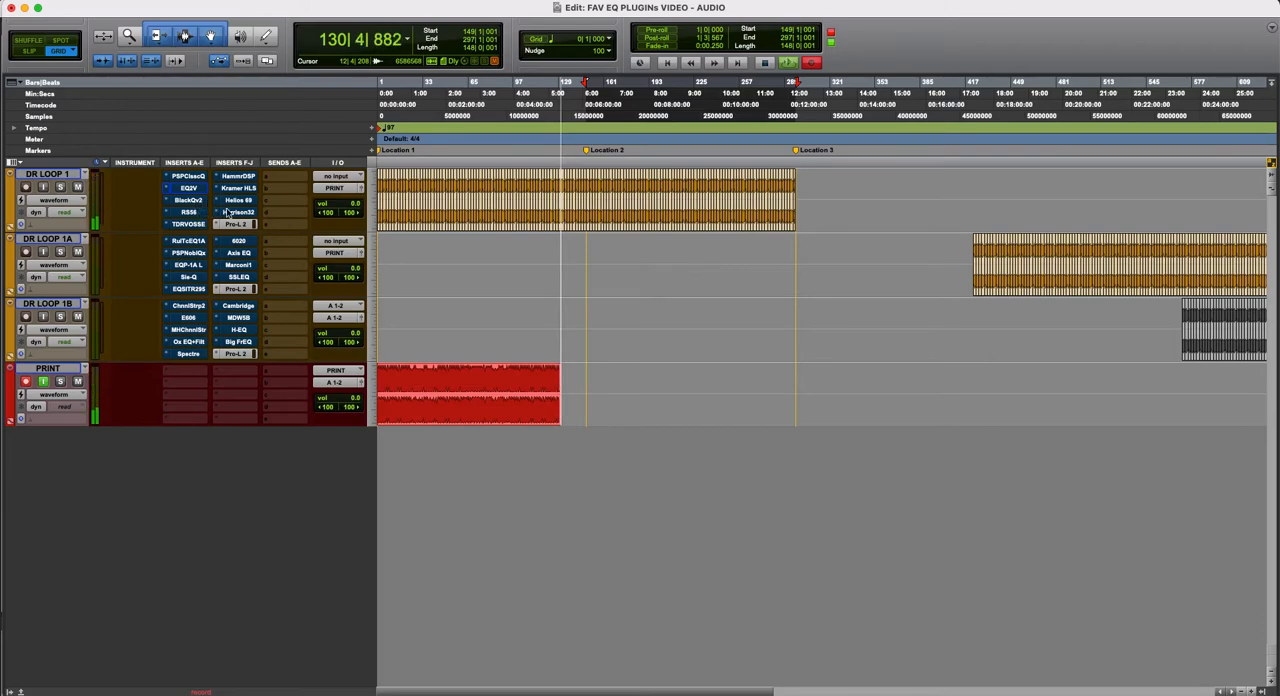
- Display the BlackQv2 plug-in of DR LOOP 1 and place its window just beside the insert columns
{"action": "left_click", "coordinate": [195, 202]}
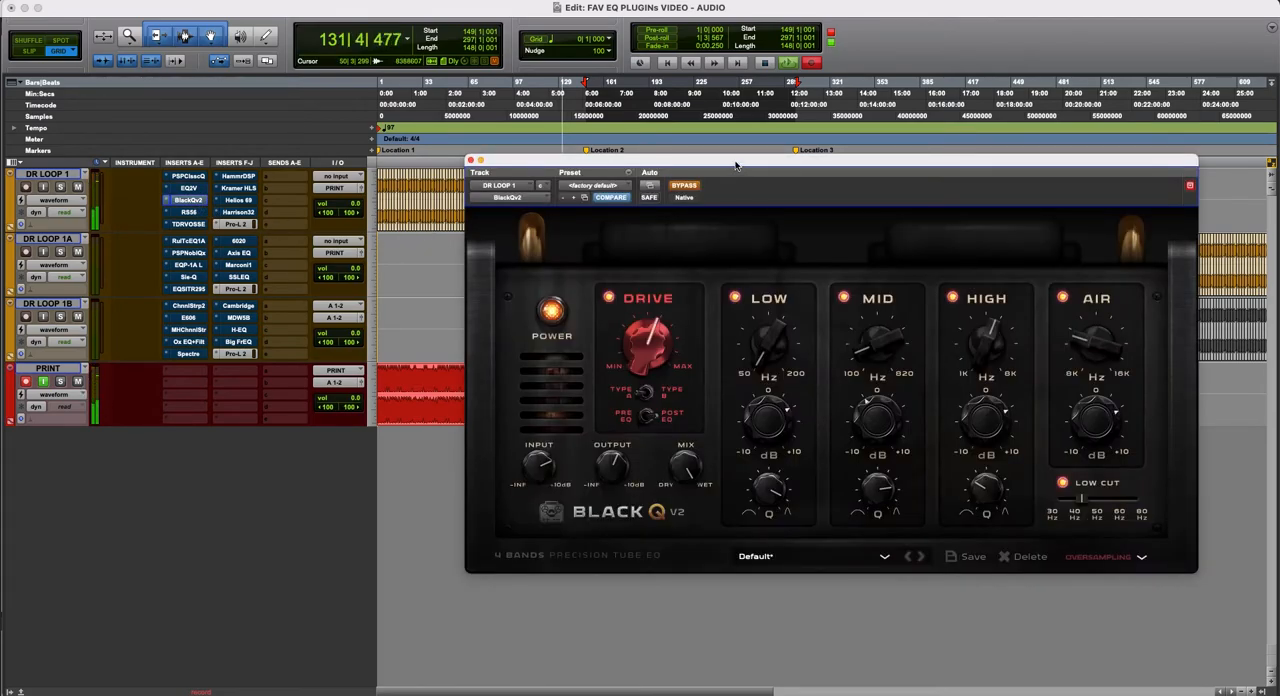
{"action": "left_click_drag", "start_coordinate": [723, 173], "coordinate": [673, 176]}
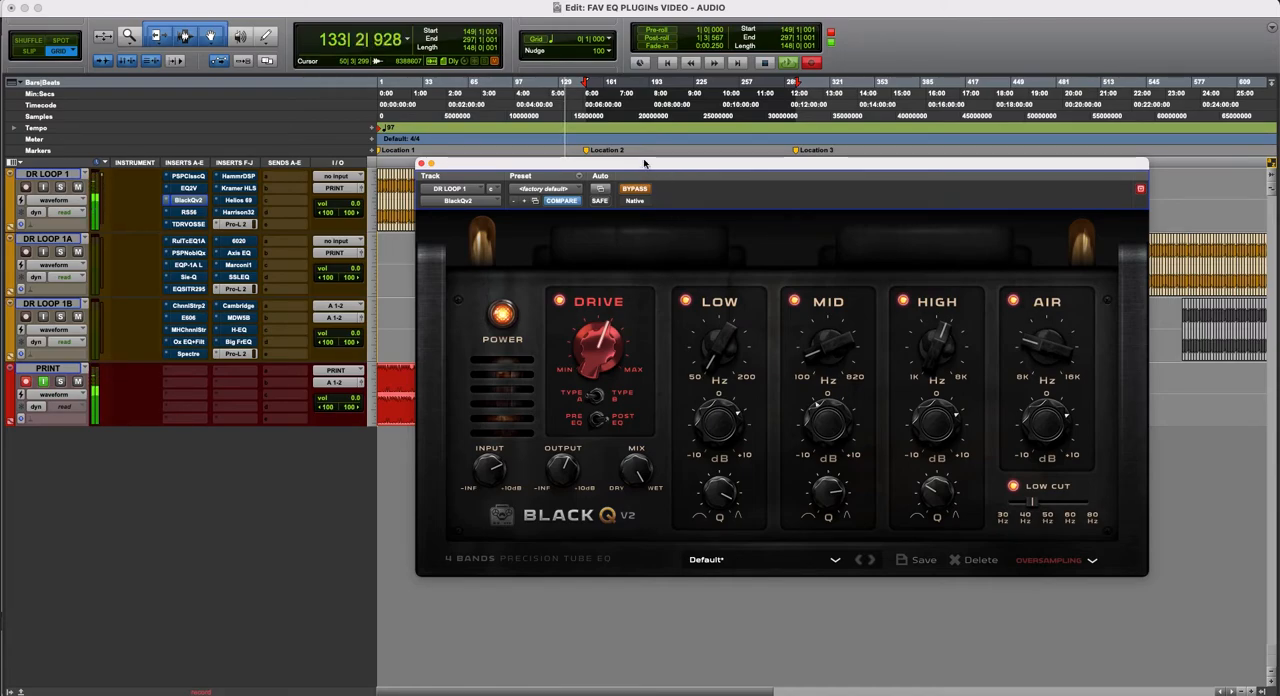
{"action": "left_click_drag", "start_coordinate": [650, 170], "coordinate": [616, 163]}
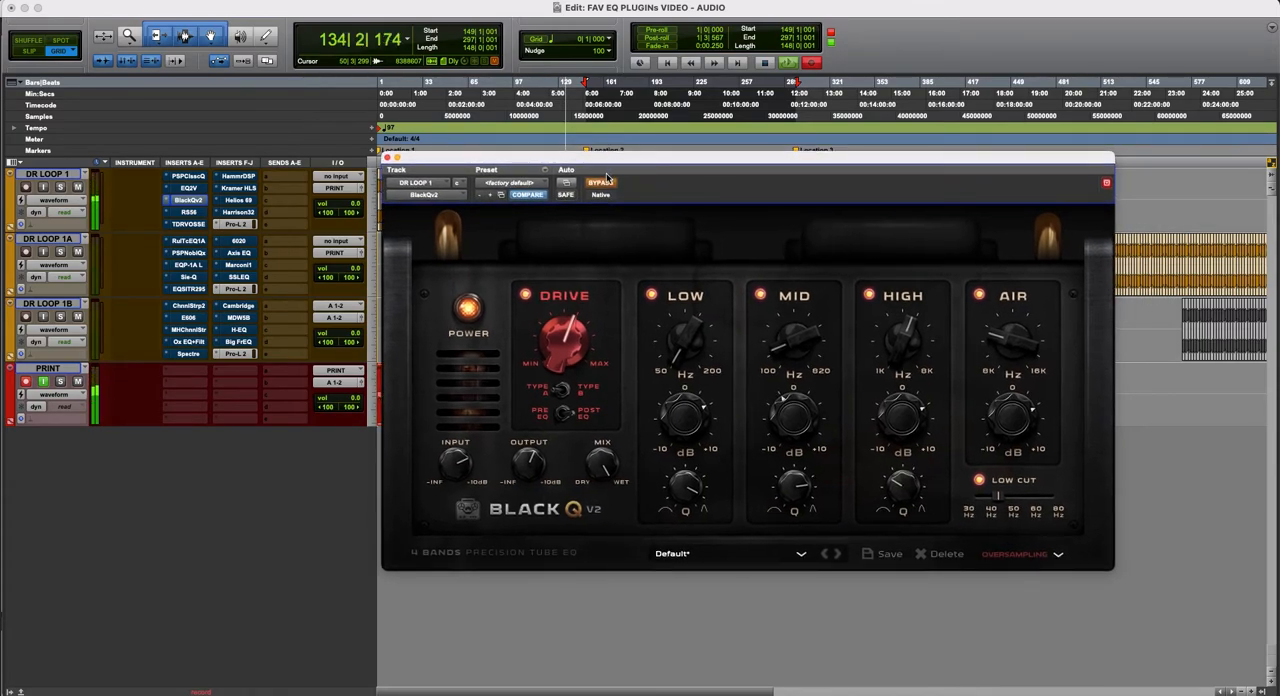
- Compare BlackQv2 by switching it repeatedly between active and bypassed, leave it active, and close its window
{"action": "left_click", "coordinate": [603, 182]}
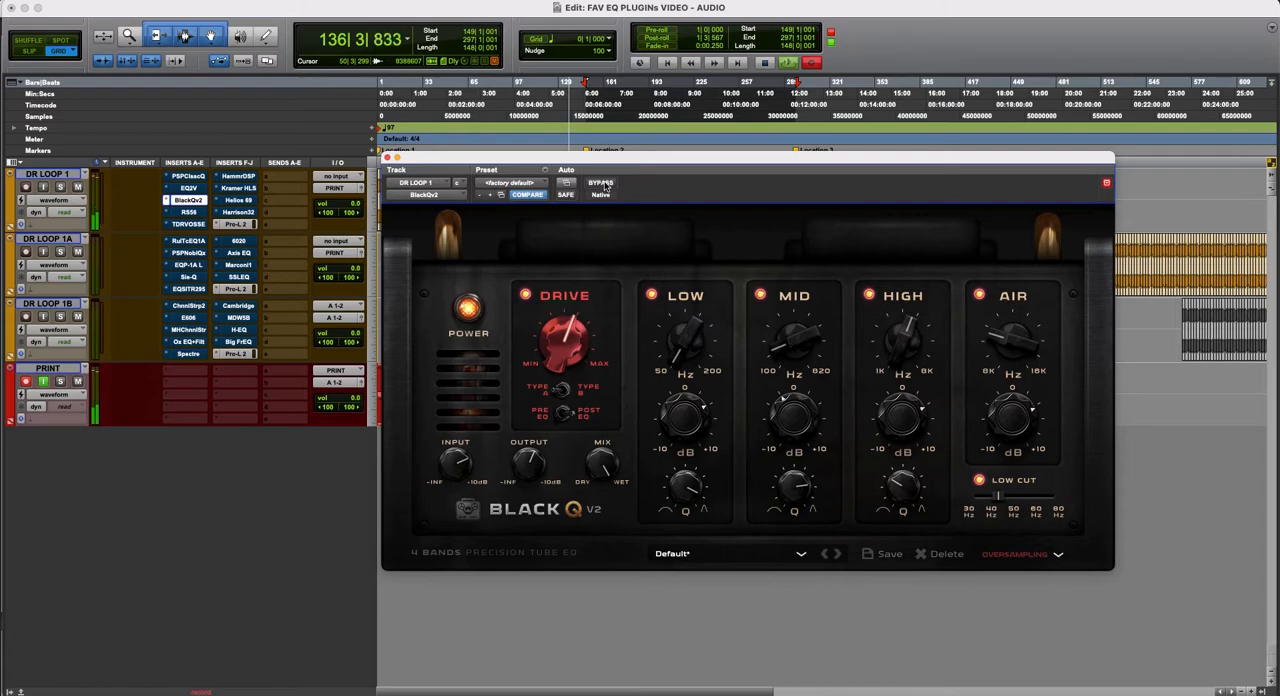
{"action": "left_click", "coordinate": [603, 183]}
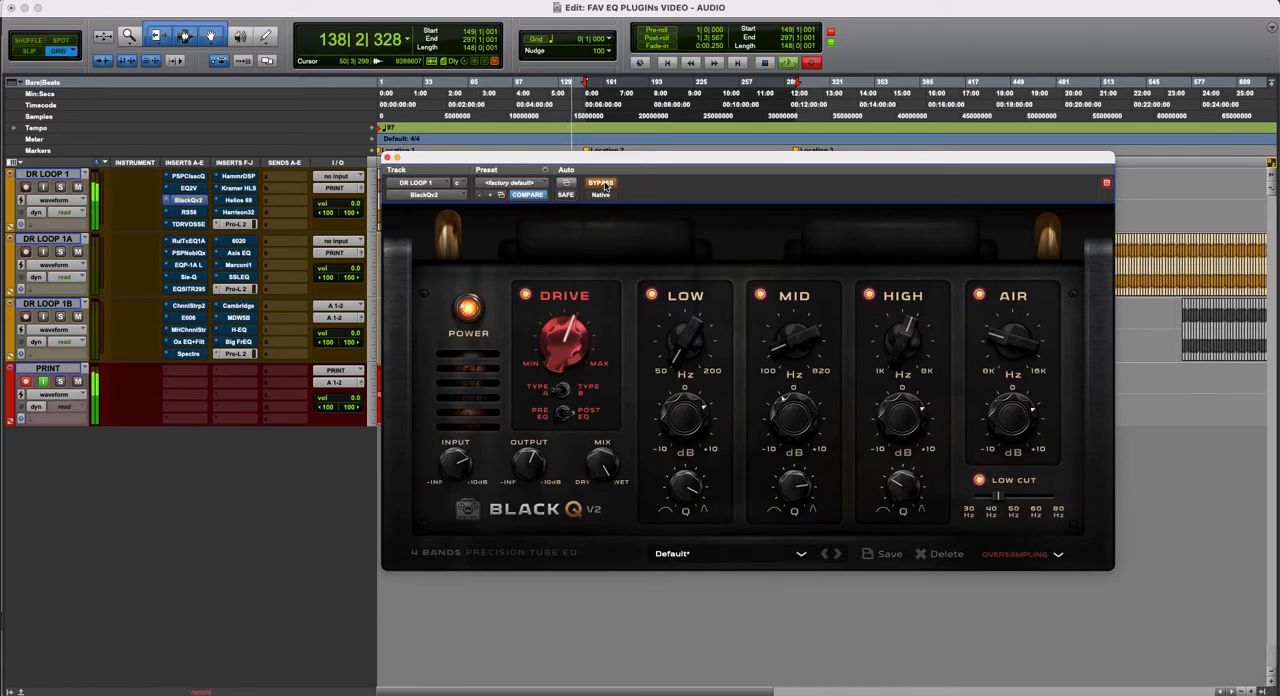
{"action": "left_click", "coordinate": [603, 184]}
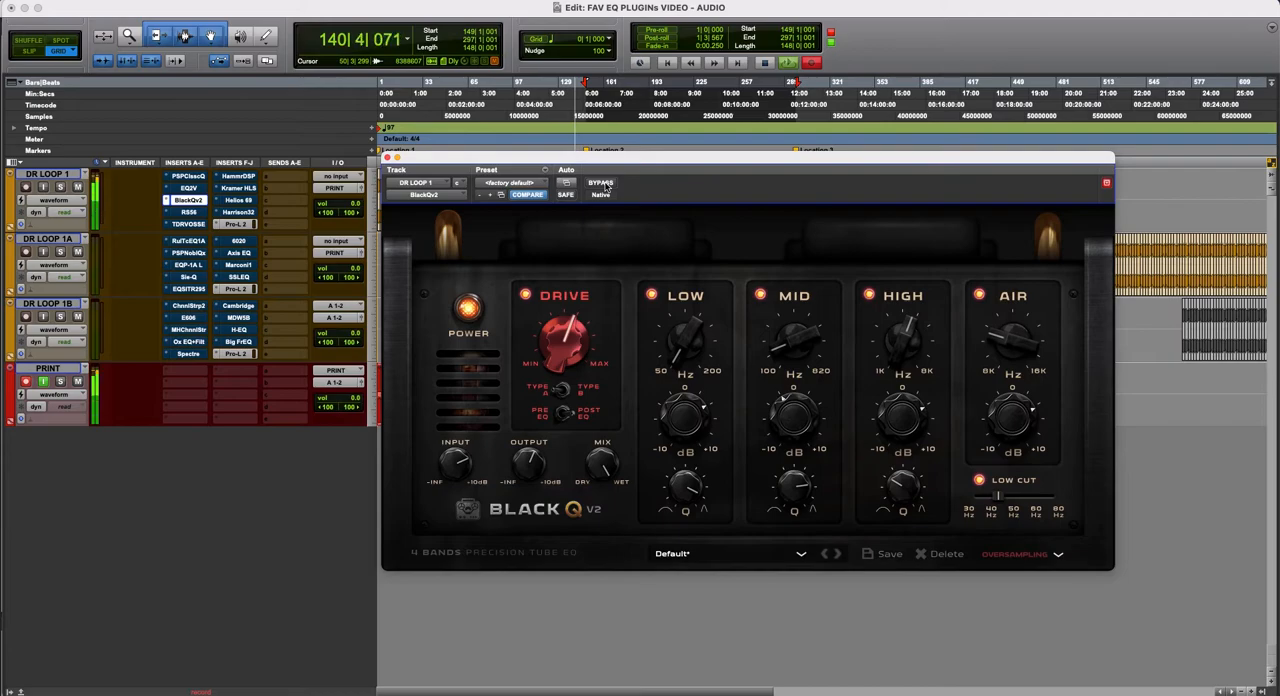
{"action": "left_click", "coordinate": [603, 184]}
{"action": "left_click", "coordinate": [603, 184]}
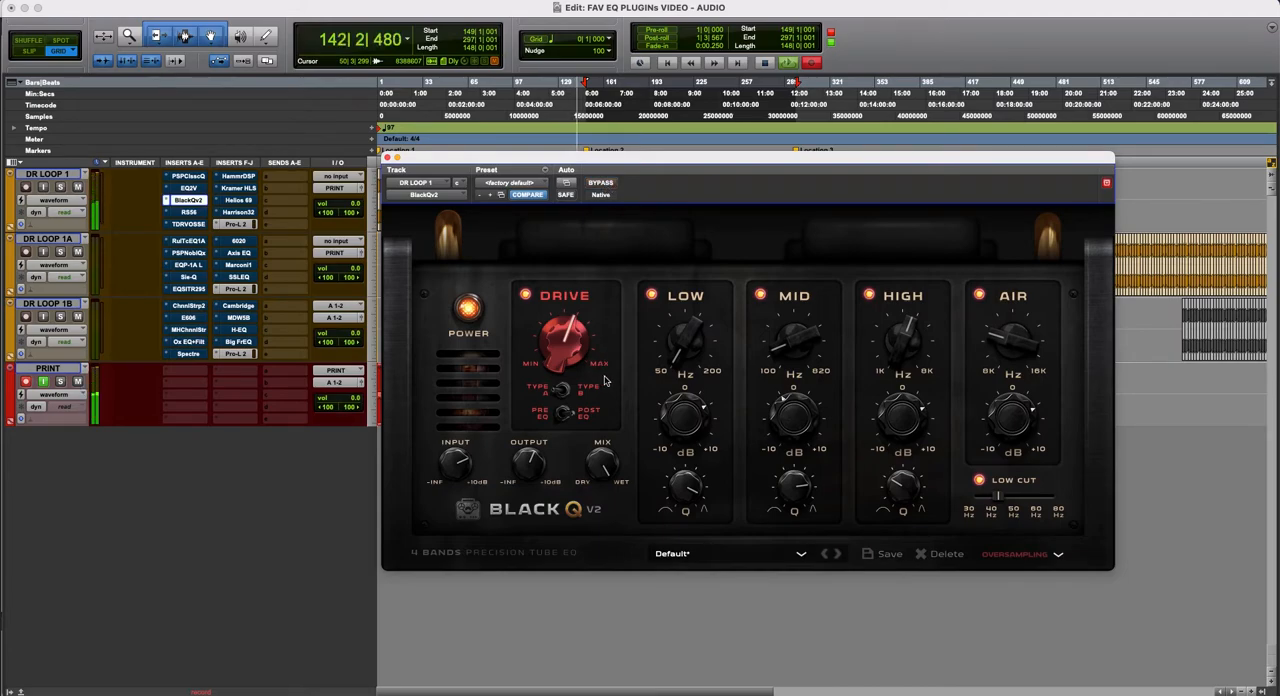
{"action": "left_click", "coordinate": [388, 159]}
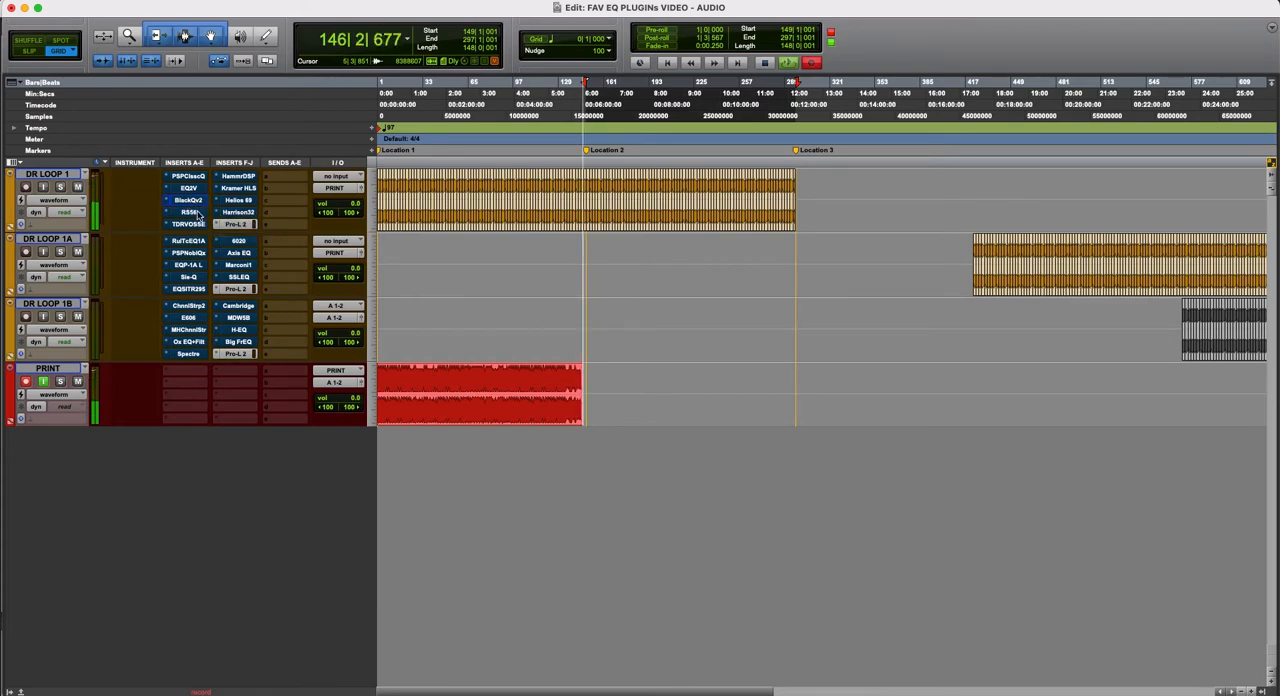
- Display the RS56 plug-in of DR LOOP 1, move its window so it is fully visible, and take it out of bypass
{"action": "left_click", "coordinate": [190, 212]}
{"action": "left_click_drag", "start_coordinate": [571, 42], "coordinate": [512, 18]}
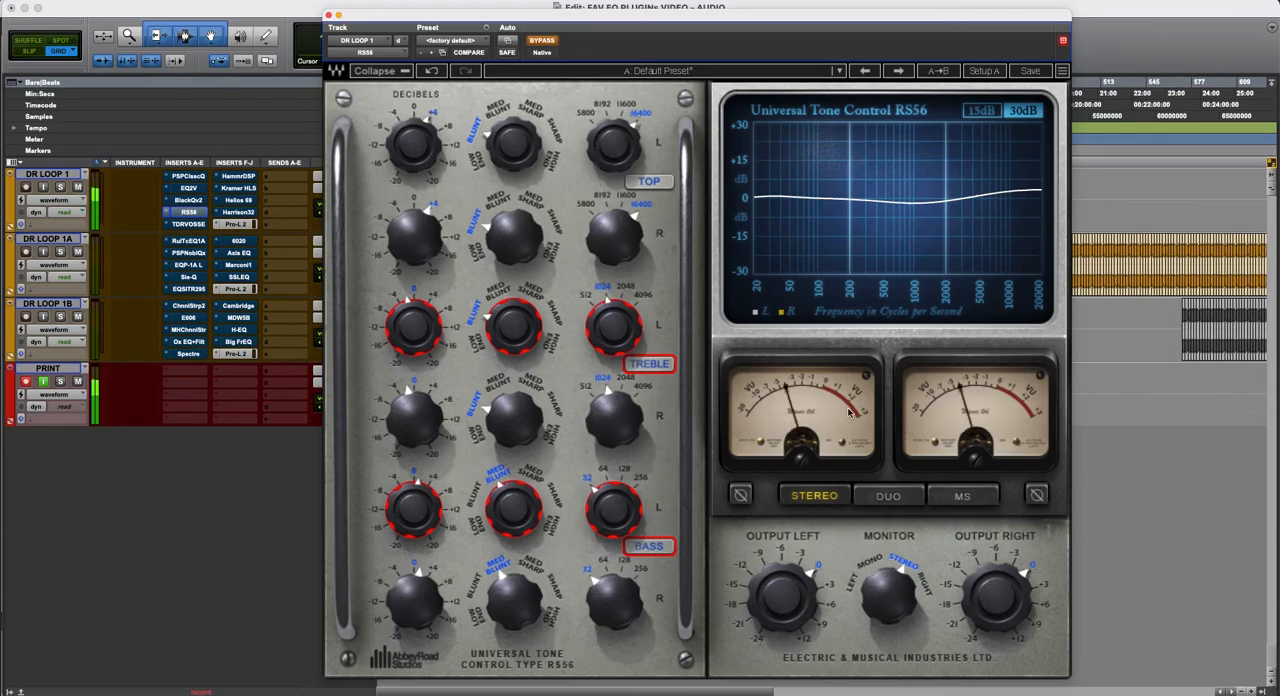
{"action": "left_click_drag", "start_coordinate": [597, 18], "coordinate": [605, 13]}
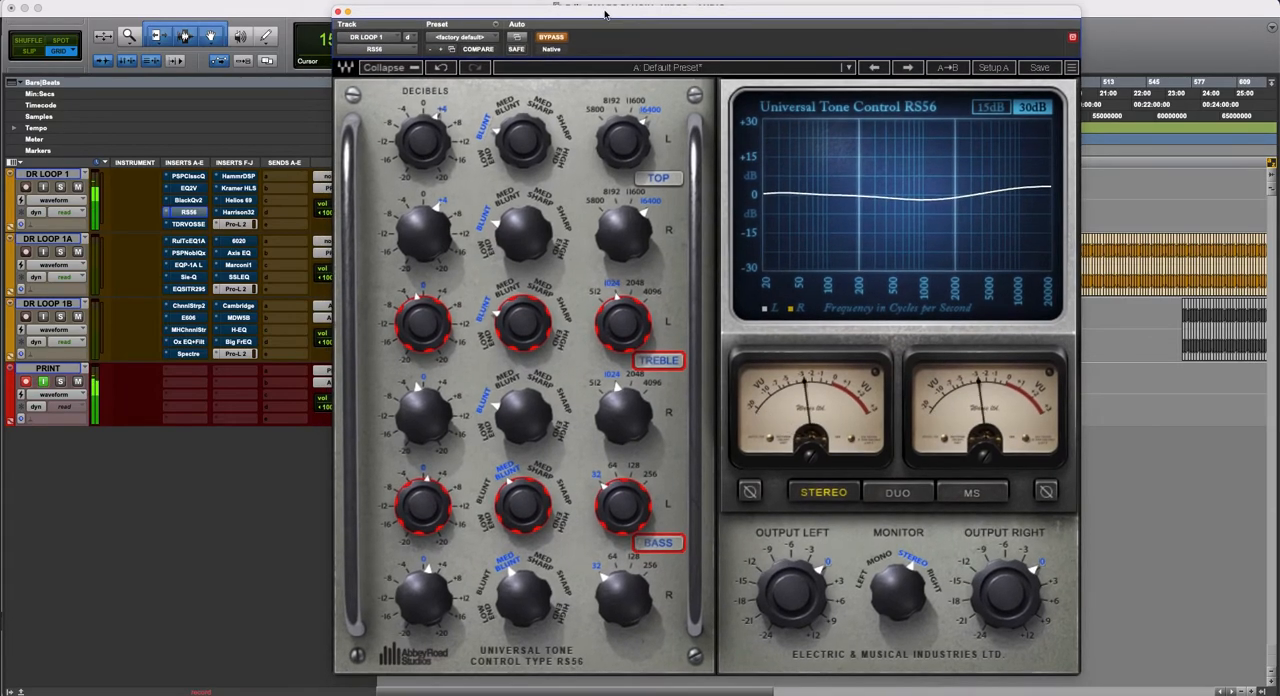
{"action": "left_click", "coordinate": [561, 39]}
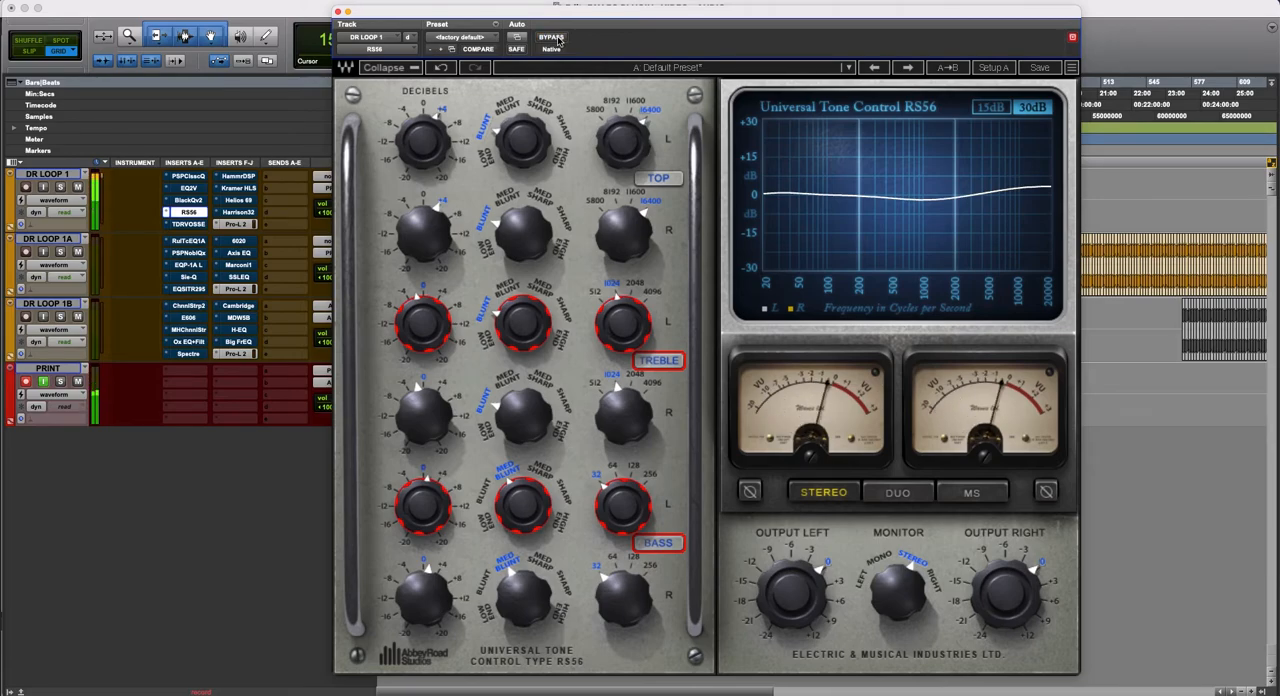
- Compare RS56 on DR LOOP 1 by switching it repeatedly between bypassed and active, leave it active, and close its window
{"action": "left_click", "coordinate": [561, 39]}
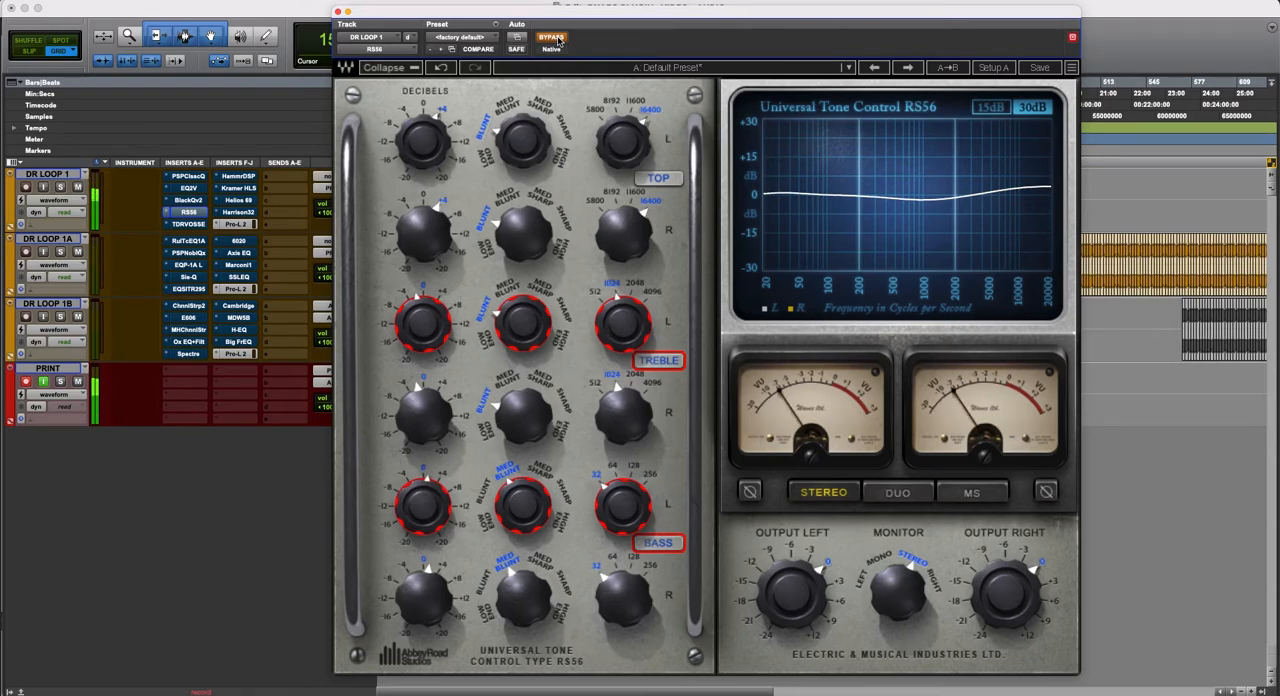
{"action": "left_click", "coordinate": [561, 39]}
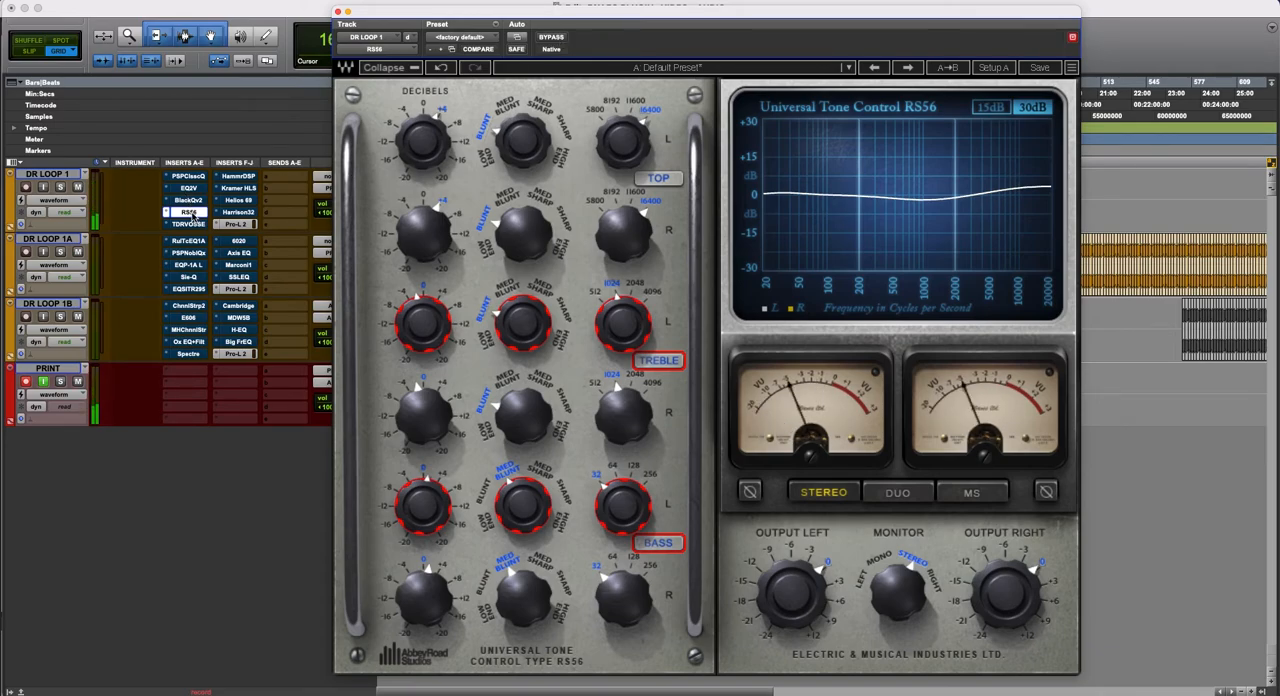
{"action": "left_click", "coordinate": [190, 213], "text": "super"}
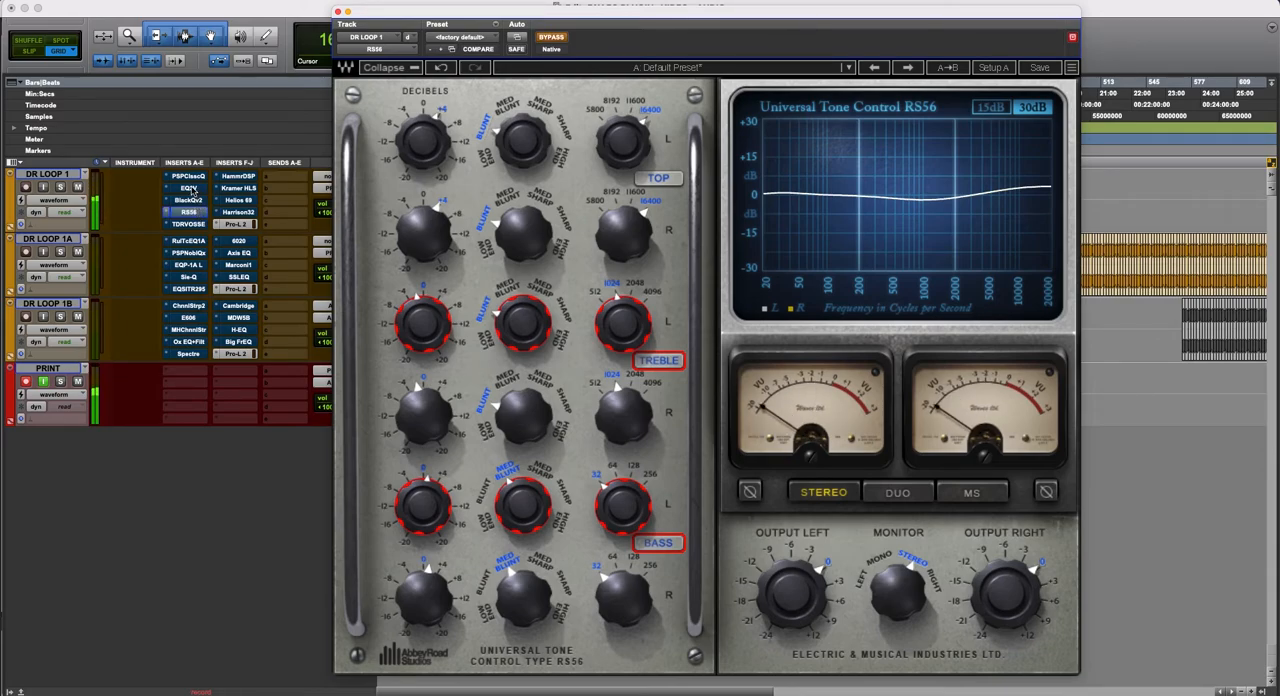
{"action": "left_click", "coordinate": [193, 190]}
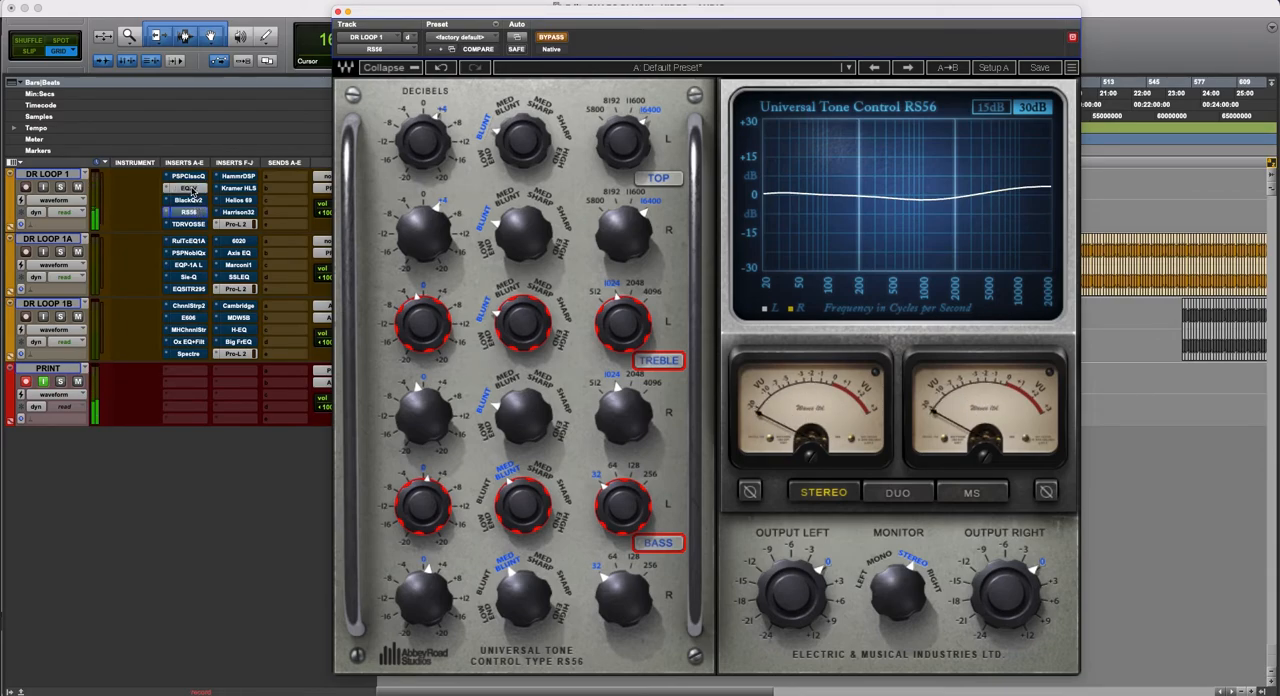
{"action": "left_click", "coordinate": [191, 212], "text": "super"}
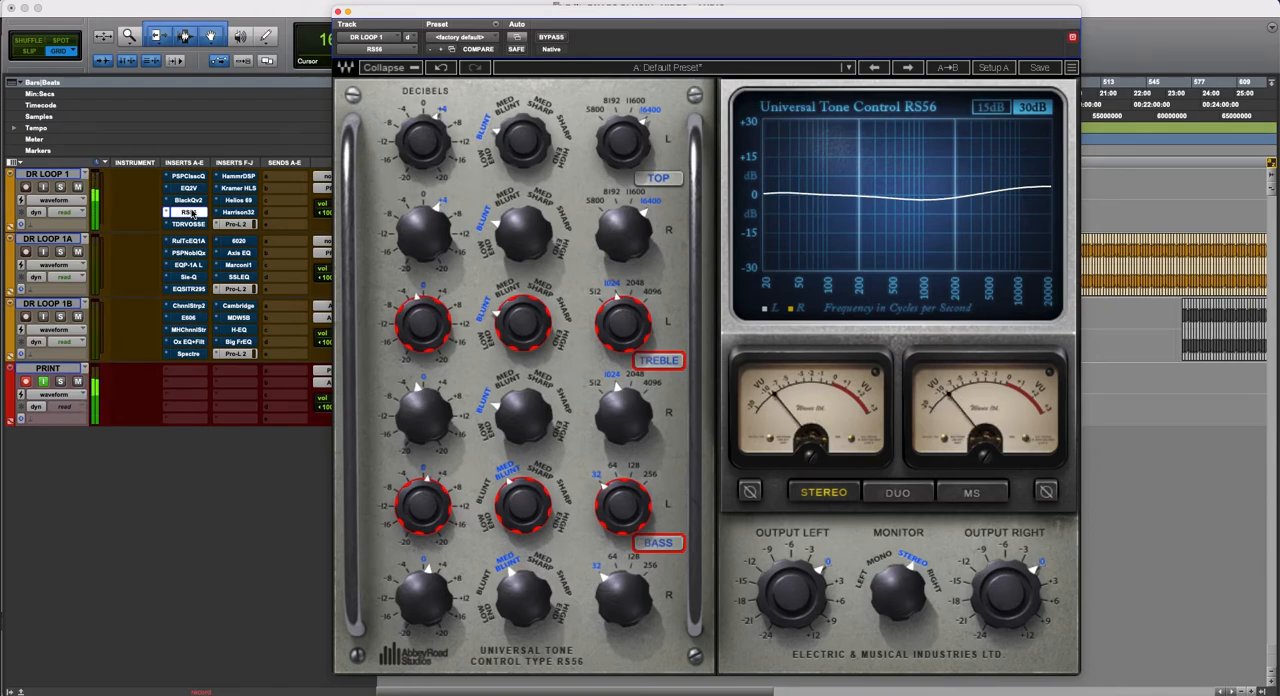
{"action": "left_click", "coordinate": [190, 212], "text": "super"}
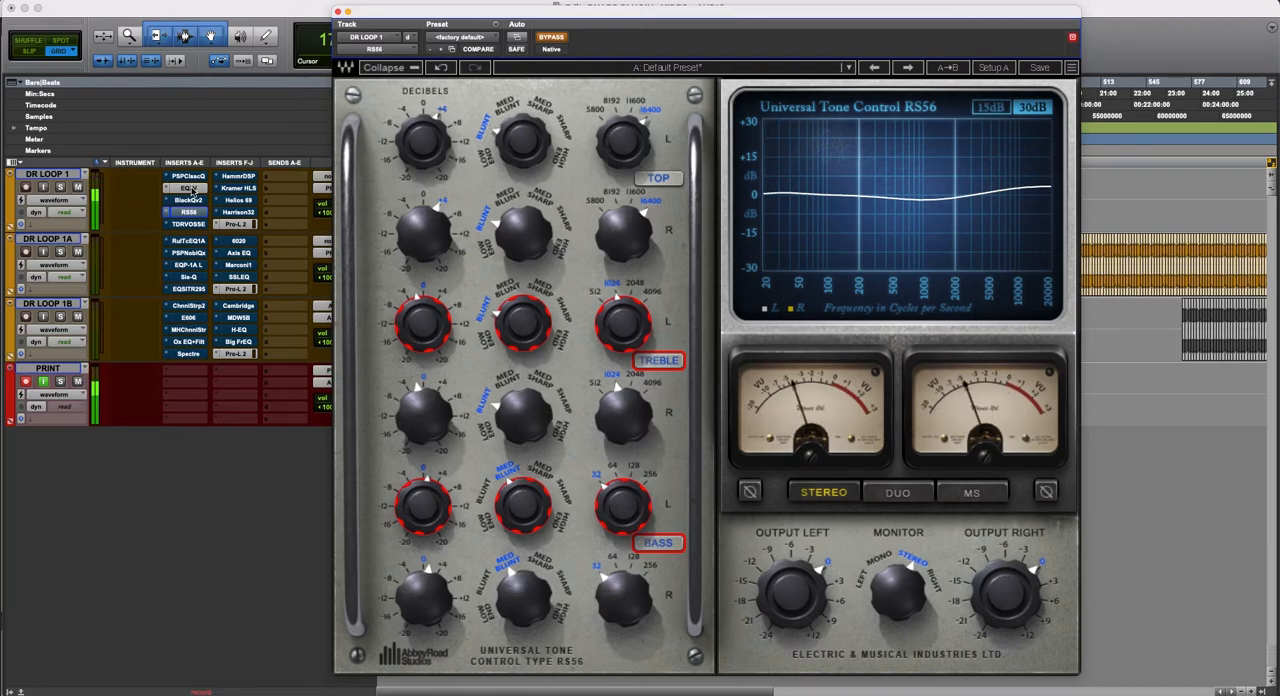
{"action": "left_click", "coordinate": [194, 213], "text": "super"}
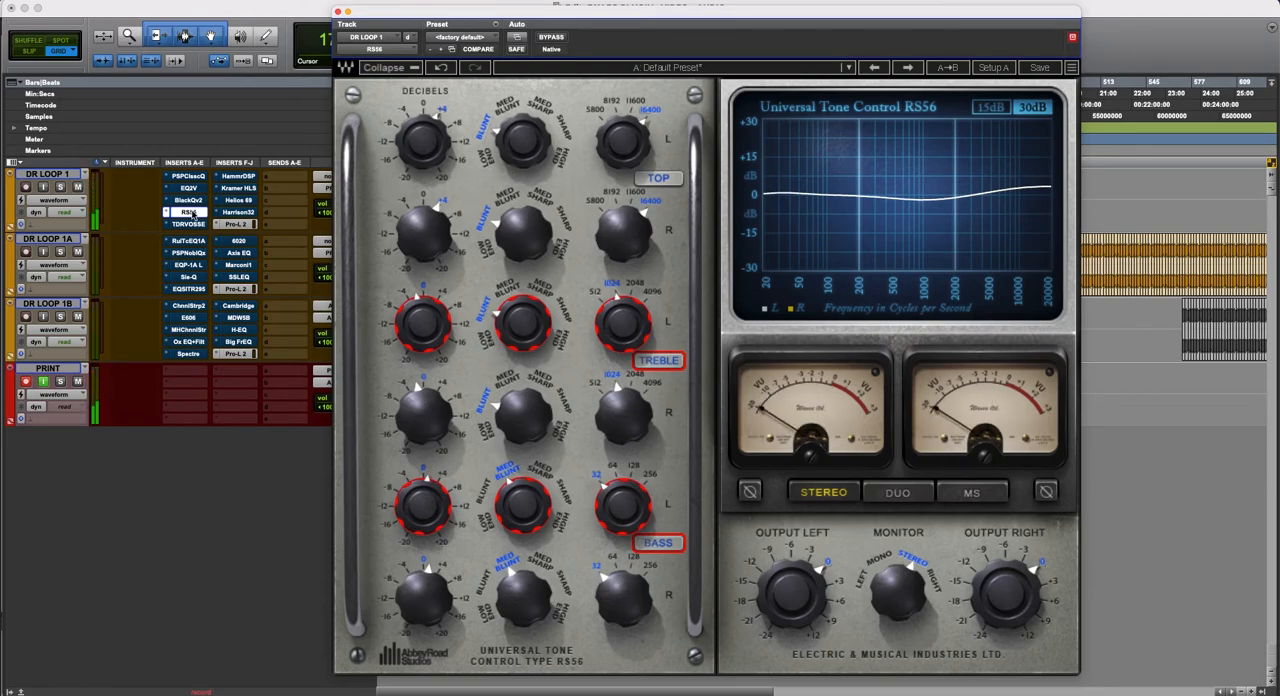
{"action": "left_click", "coordinate": [194, 213]}
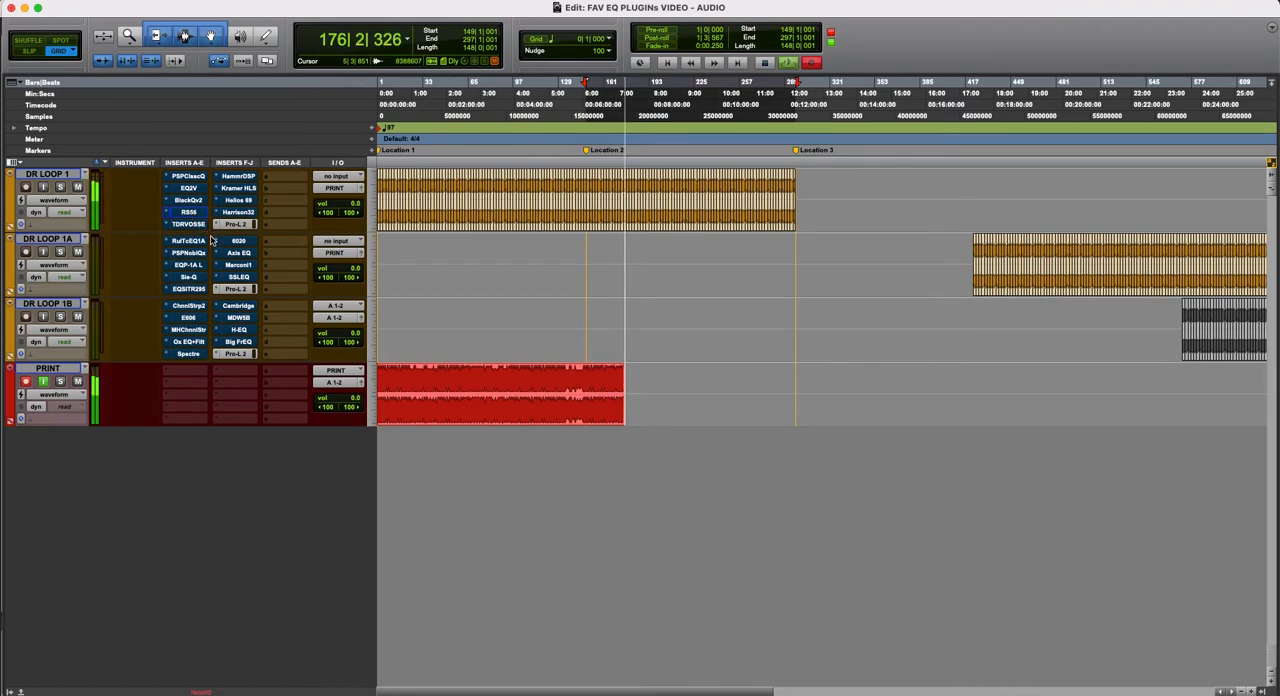
- Display the TDR VOS SlickEQ GE plug-in of DR LOOP 1, move its window below the timeline rulers, and take it out of bypass
{"action": "left_click", "coordinate": [190, 224]}
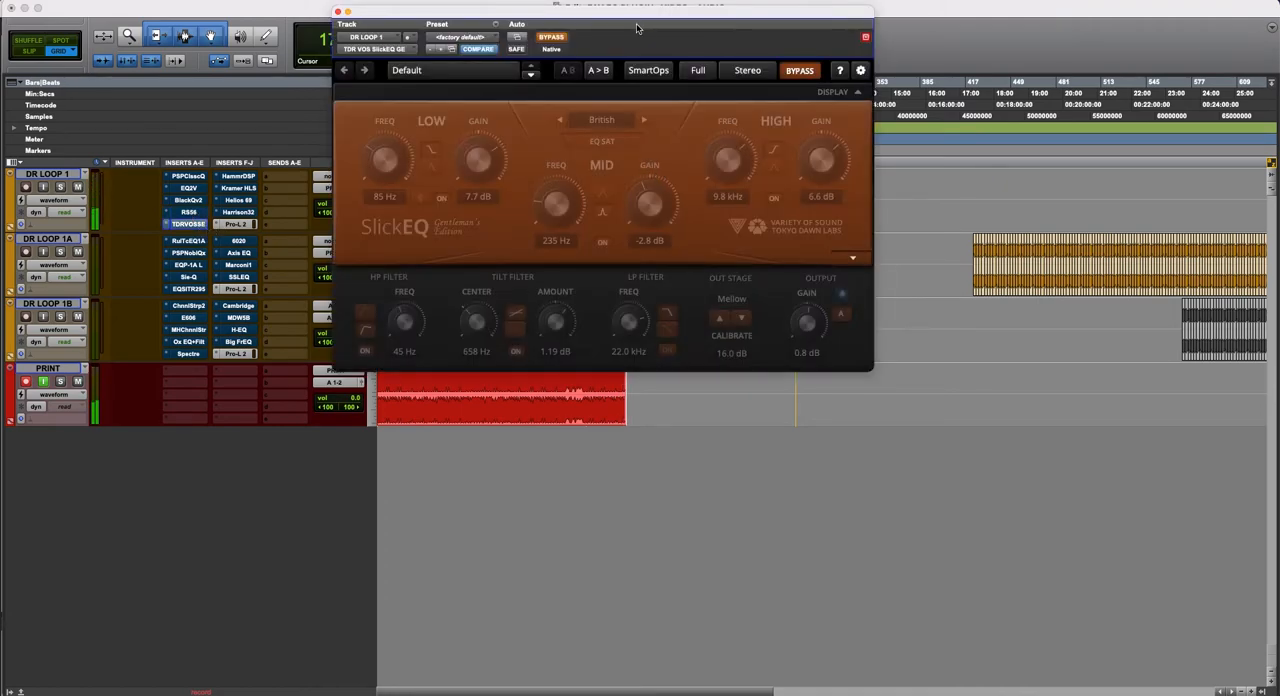
{"action": "left_click_drag", "start_coordinate": [641, 18], "coordinate": [661, 162]}
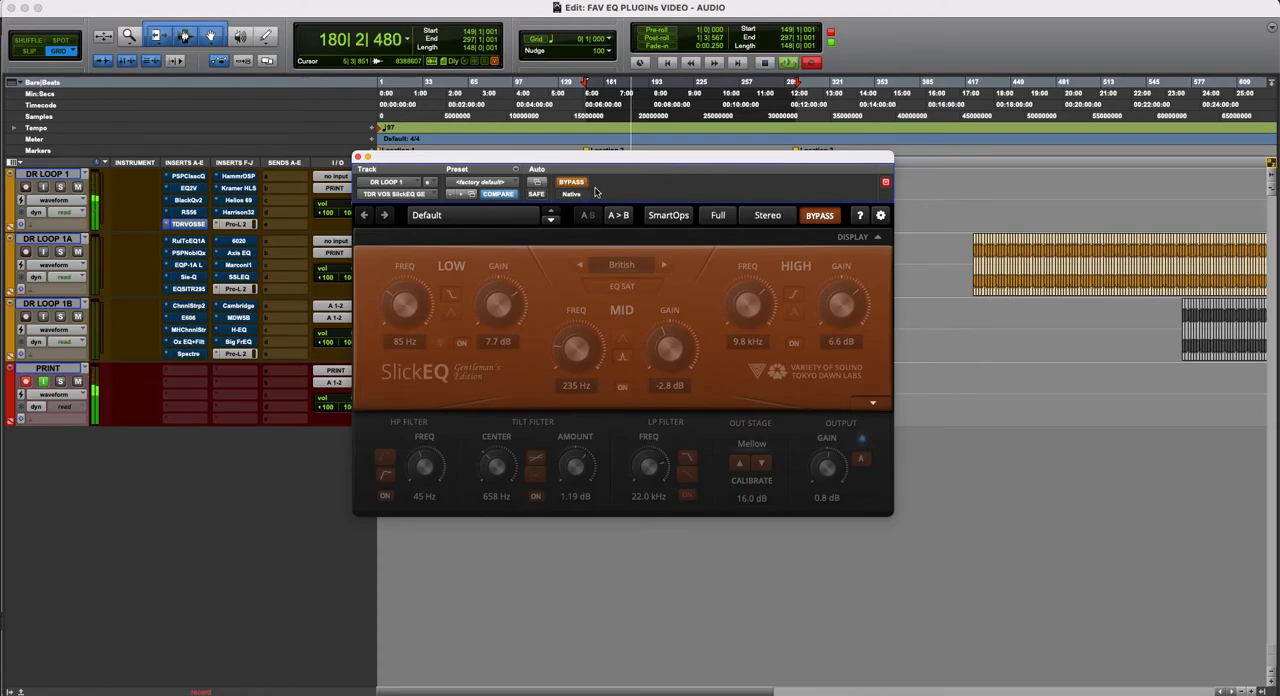
{"action": "left_click", "coordinate": [572, 183]}
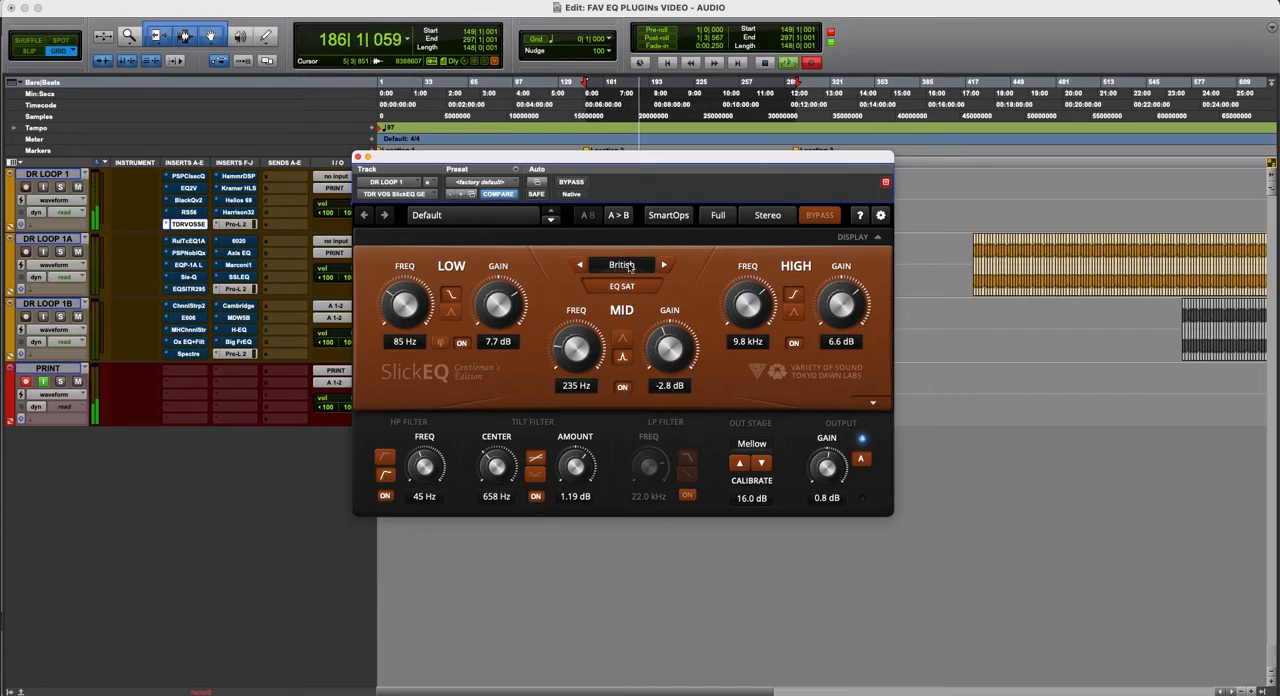
- Audition SlickEQ's German, British and American EQ models, briefly bypassing the British one, and settle on American
{"action": "left_click", "coordinate": [666, 264]}
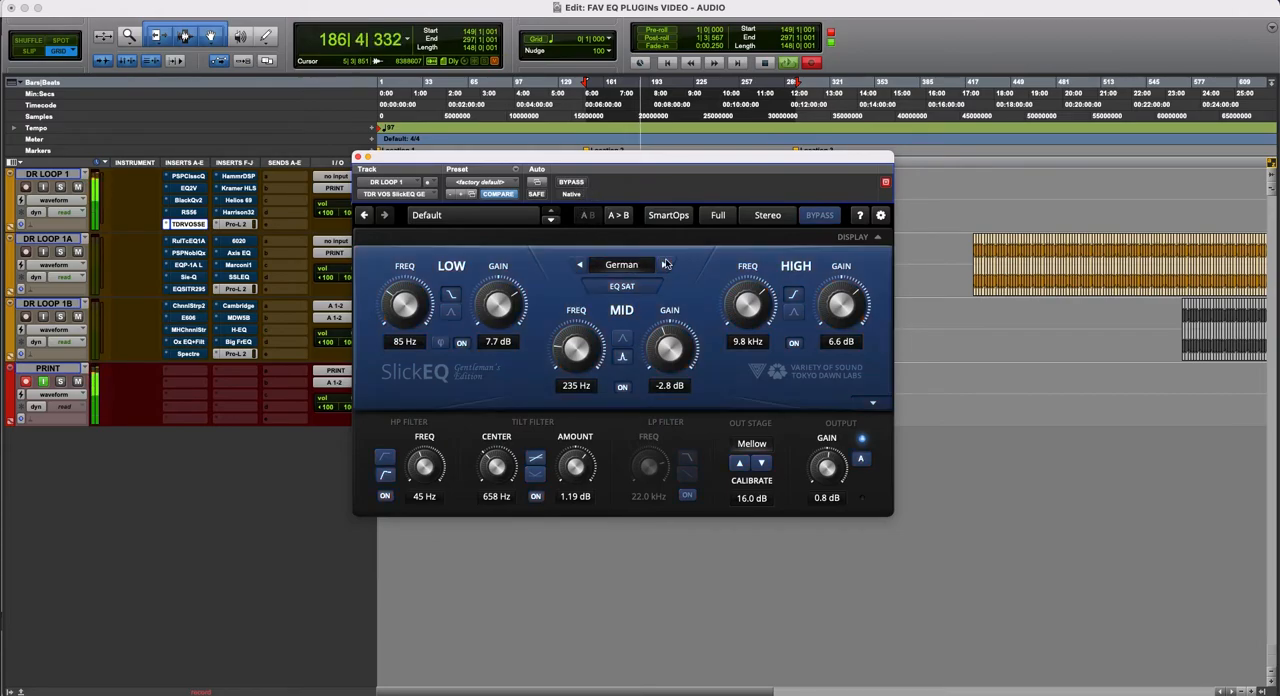
{"action": "left_click", "coordinate": [580, 265]}
{"action": "left_click", "coordinate": [580, 266]}
{"action": "left_click", "coordinate": [664, 266]}
{"action": "left_click", "coordinate": [572, 182]}
{"action": "left_click", "coordinate": [574, 183]}
{"action": "left_click", "coordinate": [580, 265]}
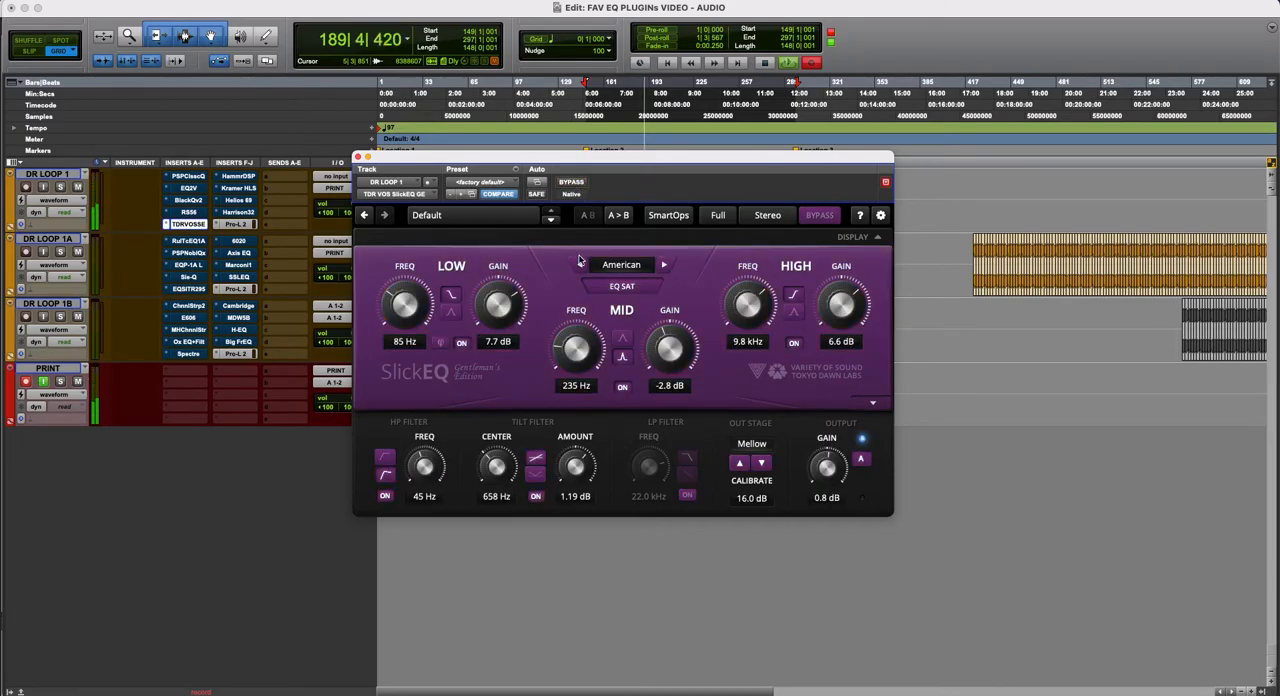
- Compare SlickEQ's American model bypassed and active several times, leaving the plug-in active
{"action": "left_click", "coordinate": [578, 187]}
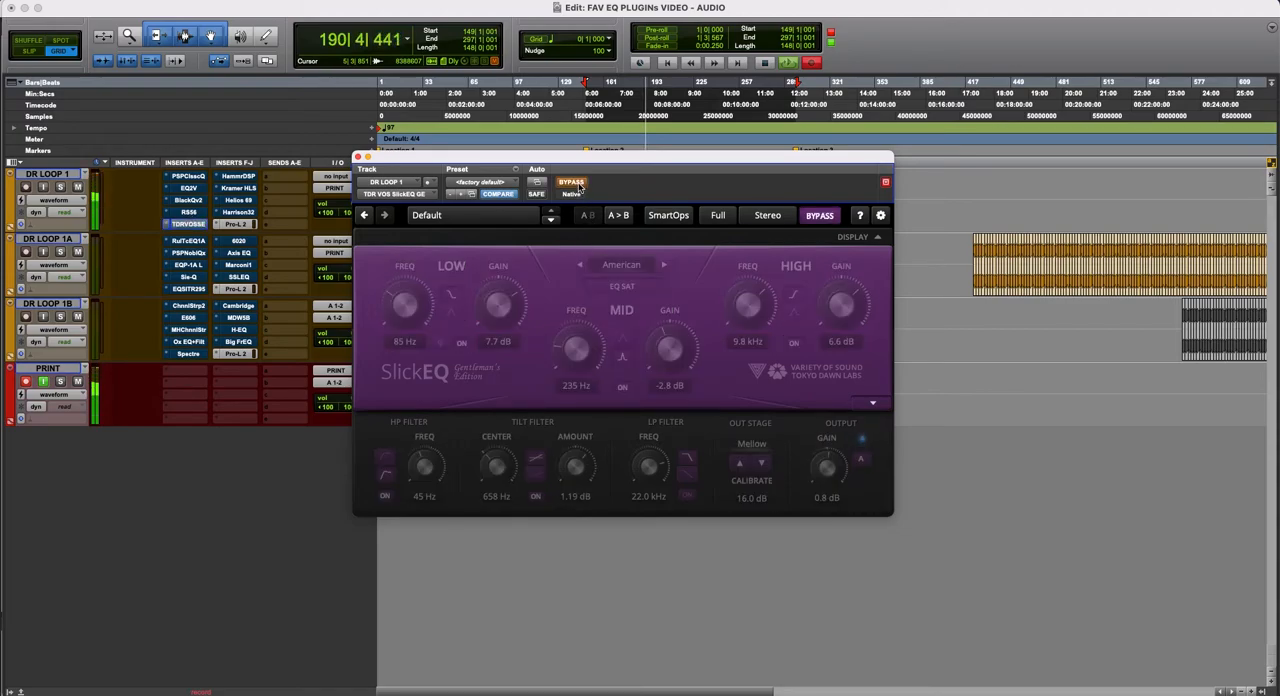
{"action": "left_click", "coordinate": [574, 183]}
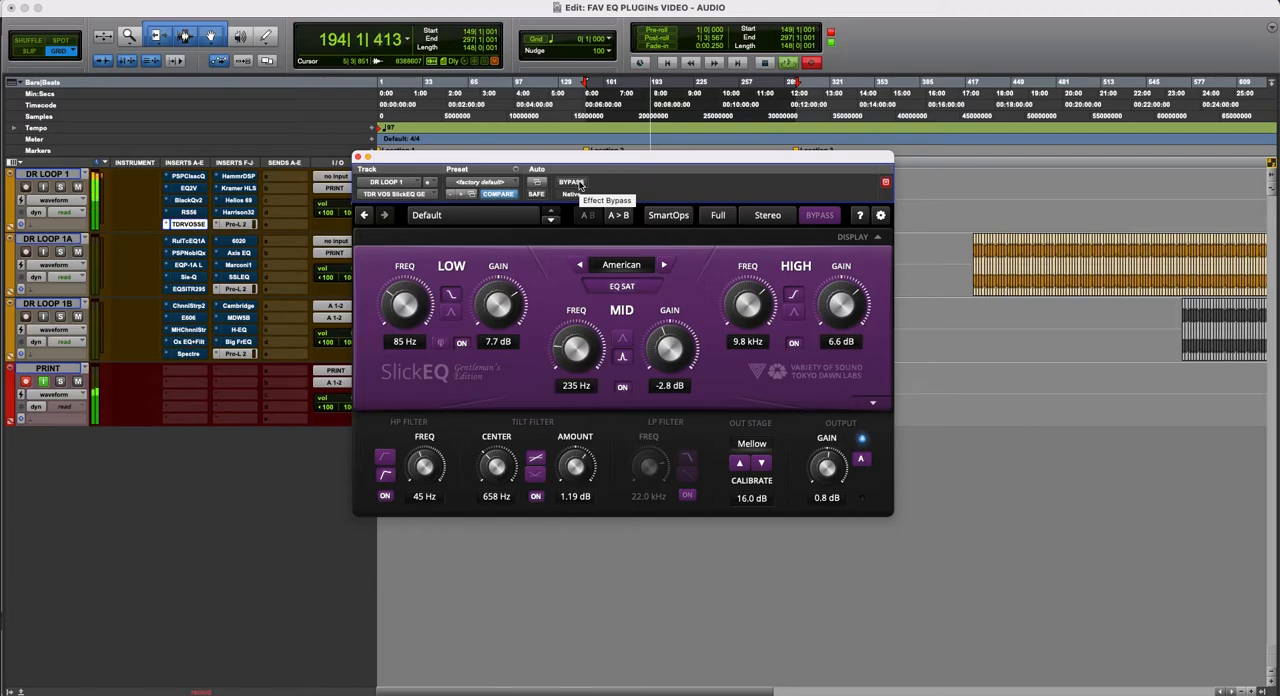
{"action": "left_click", "coordinate": [572, 182]}
{"action": "left_click", "coordinate": [575, 183]}
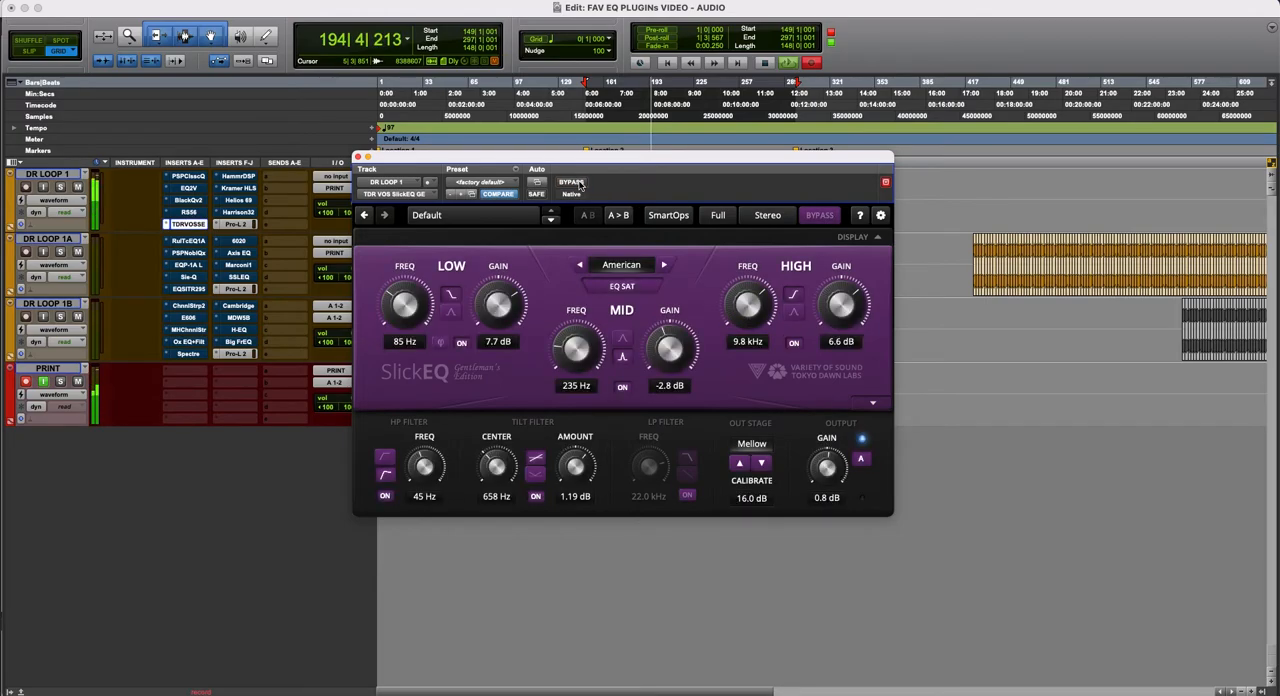
- Compare SlickEQ with EQ SAT off and on, leave EQ SAT on, and close the plug-in window
{"action": "left_click", "coordinate": [627, 288]}
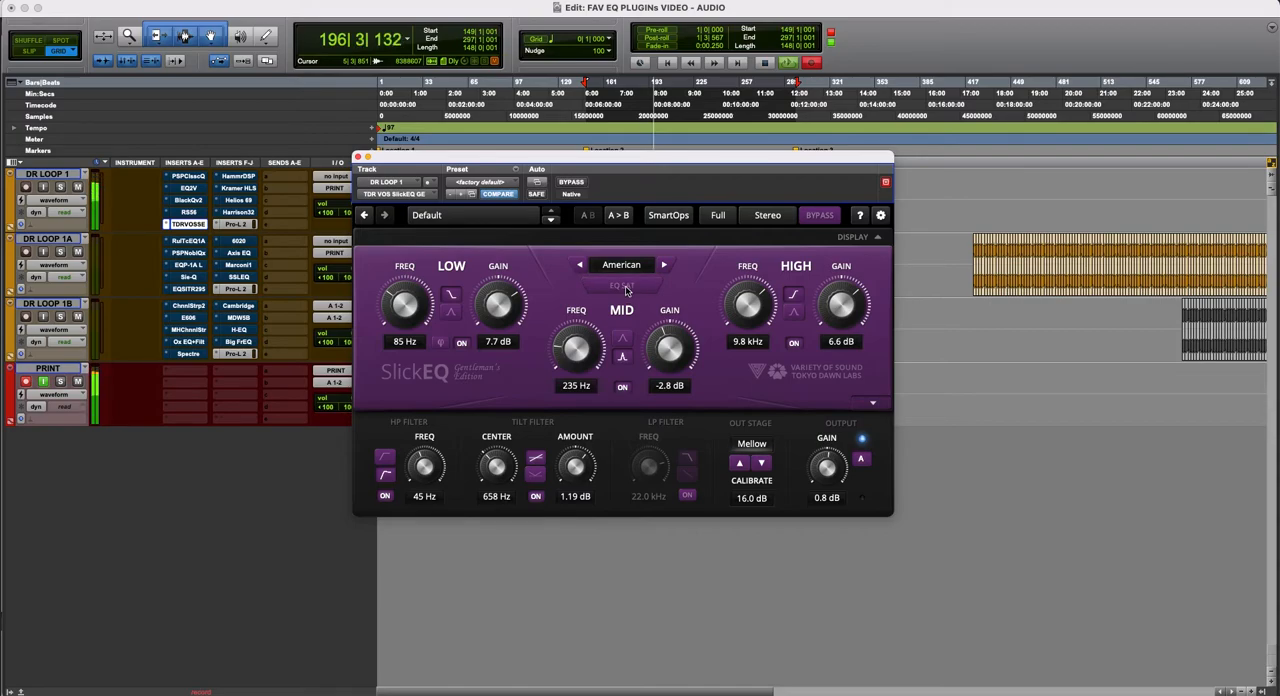
{"action": "left_click", "coordinate": [627, 288]}
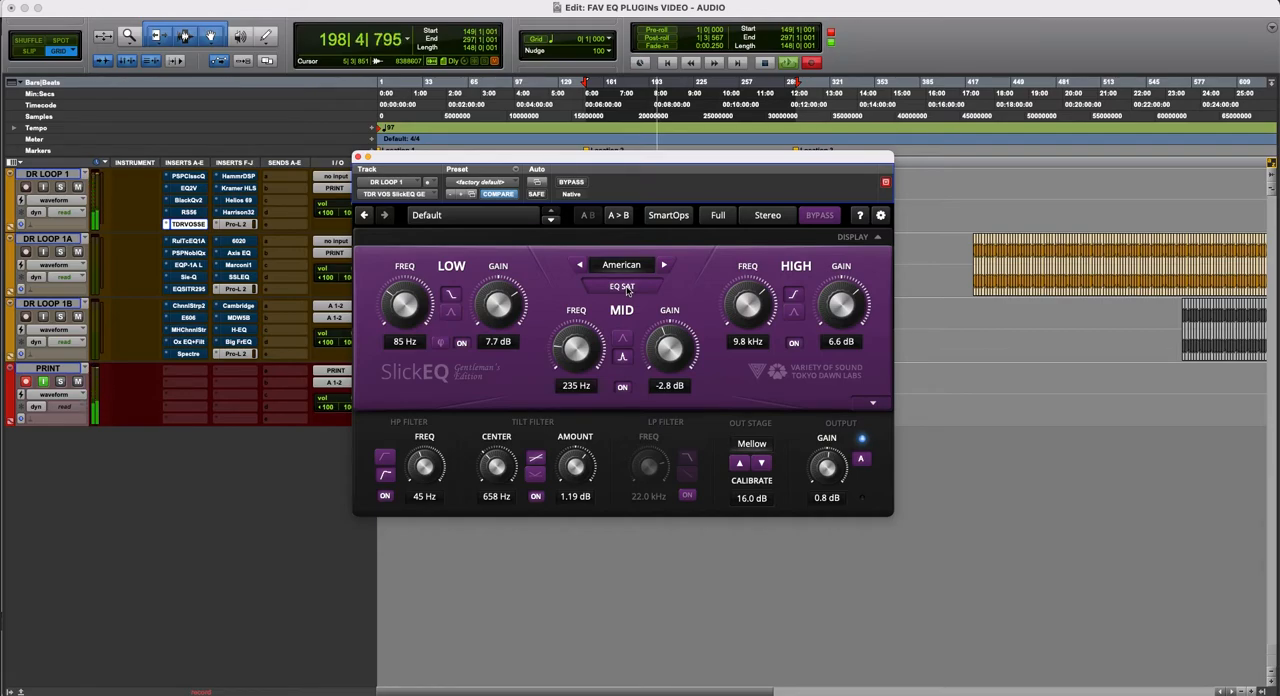
{"action": "left_click", "coordinate": [627, 288]}
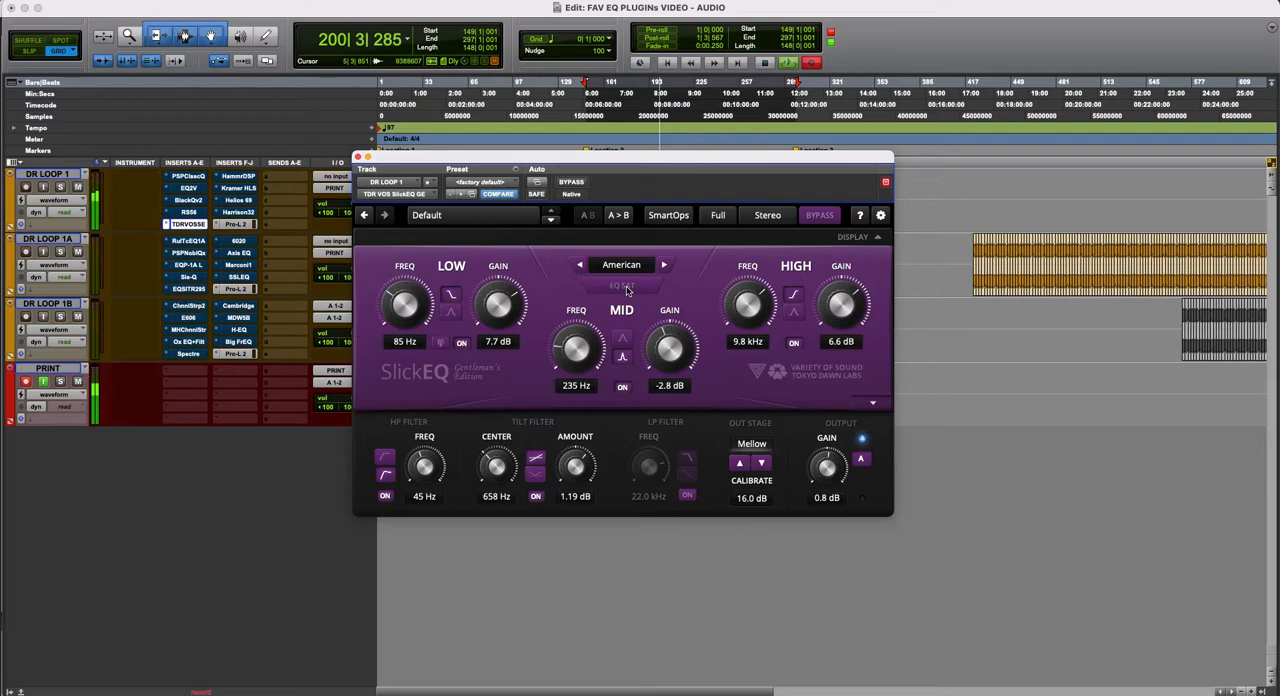
{"action": "left_click", "coordinate": [627, 288]}
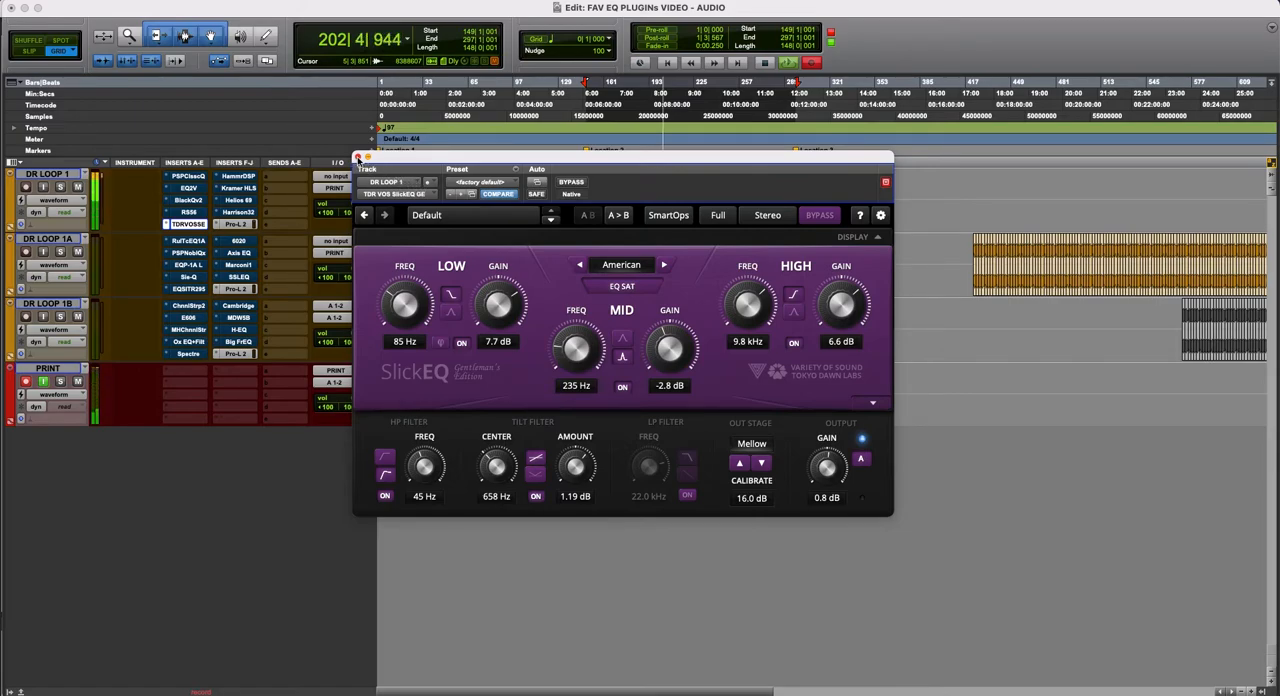
{"action": "left_click_drag", "start_coordinate": [412, 163], "coordinate": [449, 228]}
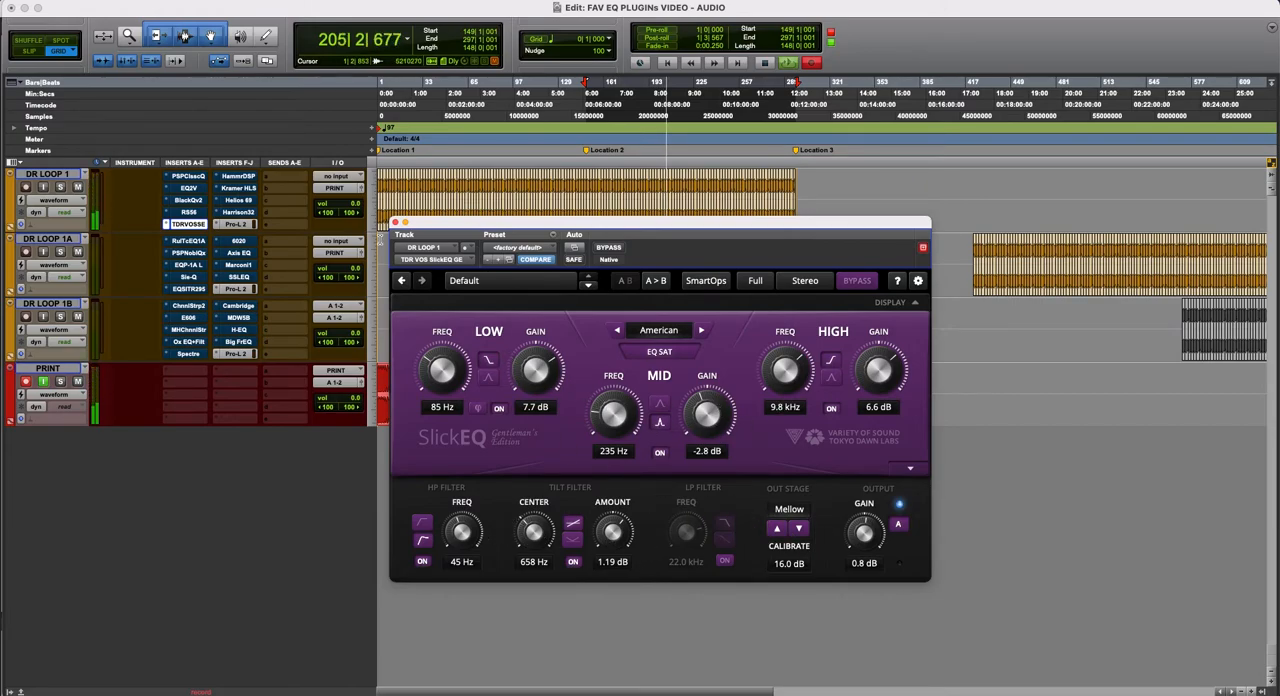
{"action": "left_click", "coordinate": [396, 222]}
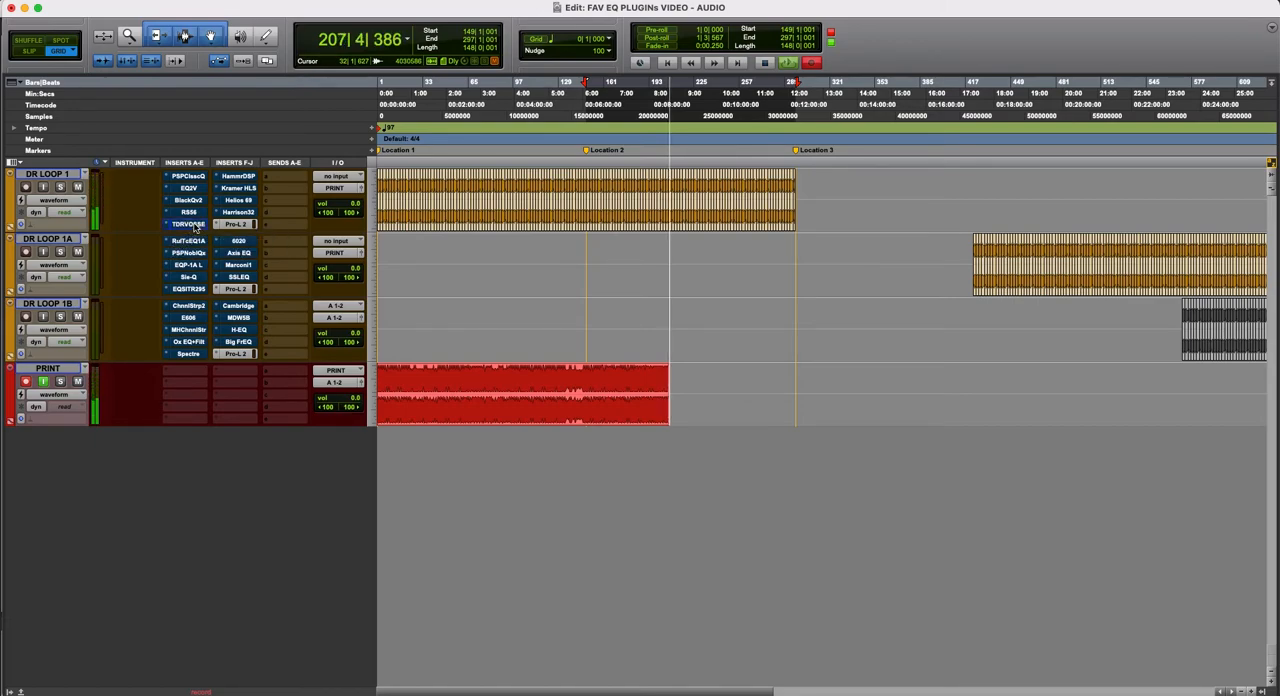
- Select the DR LOOP 1 clips from bar 231 to bar 297 and duplicate them twice
{"action": "double_click", "coordinate": [705, 184]}
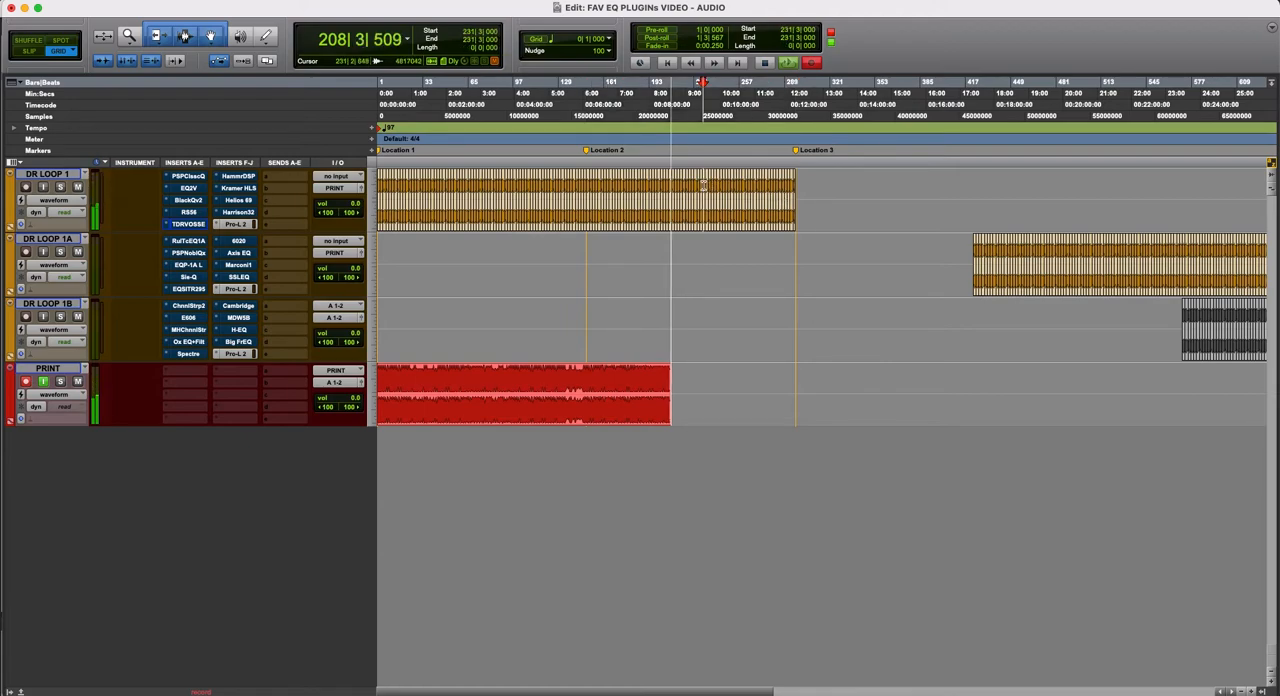
{"action": "key", "text": "t"}
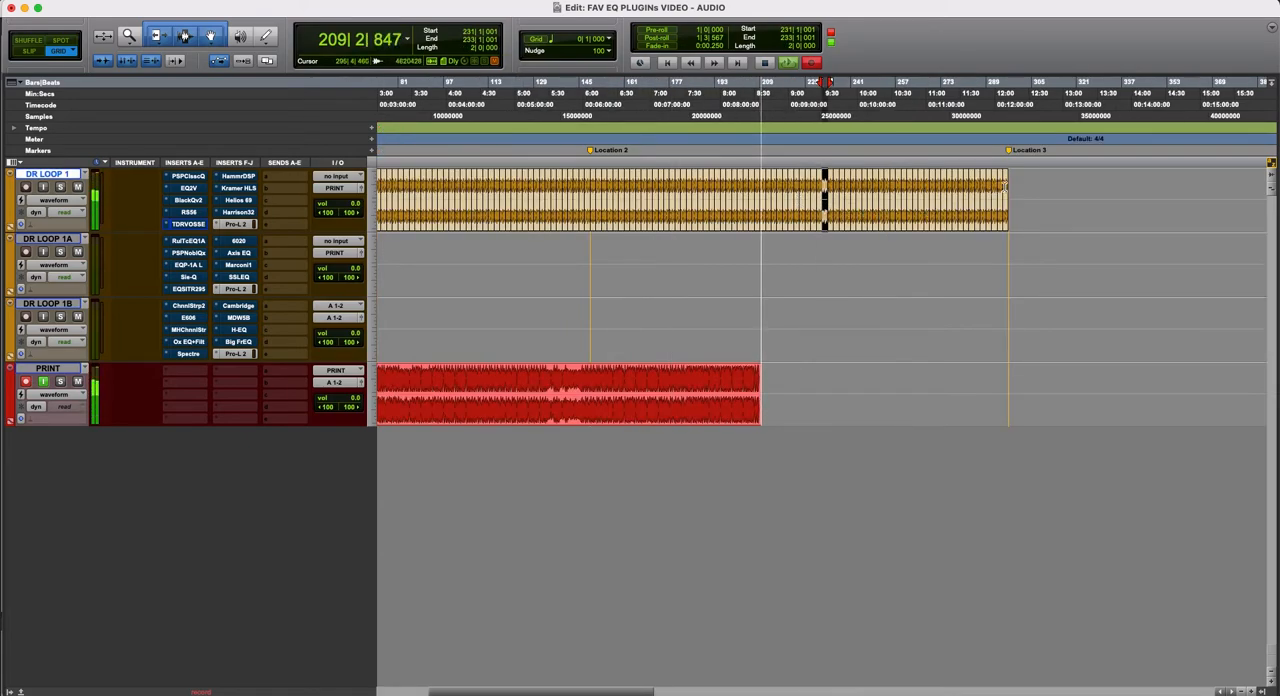
{"action": "left_click", "coordinate": [1004, 184], "text": "shift"}
{"action": "key", "text": "r"}
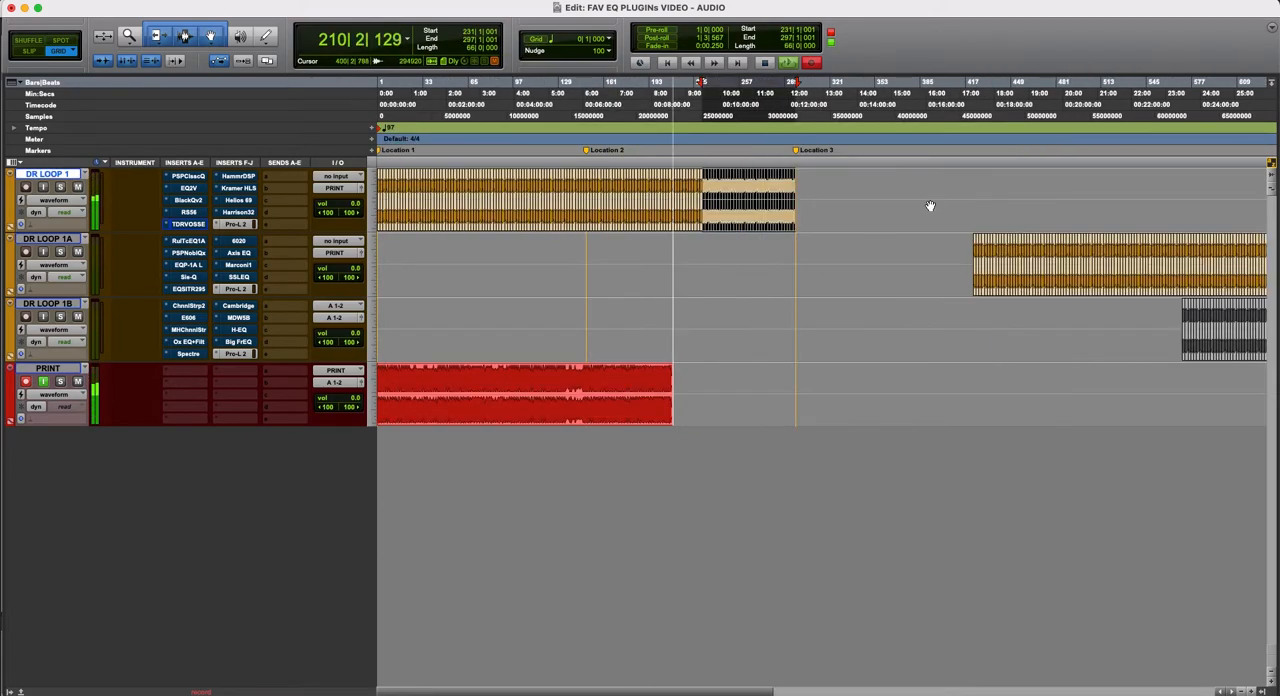
{"action": "key", "text": "super+d"}
{"action": "key", "text": "super+d"}
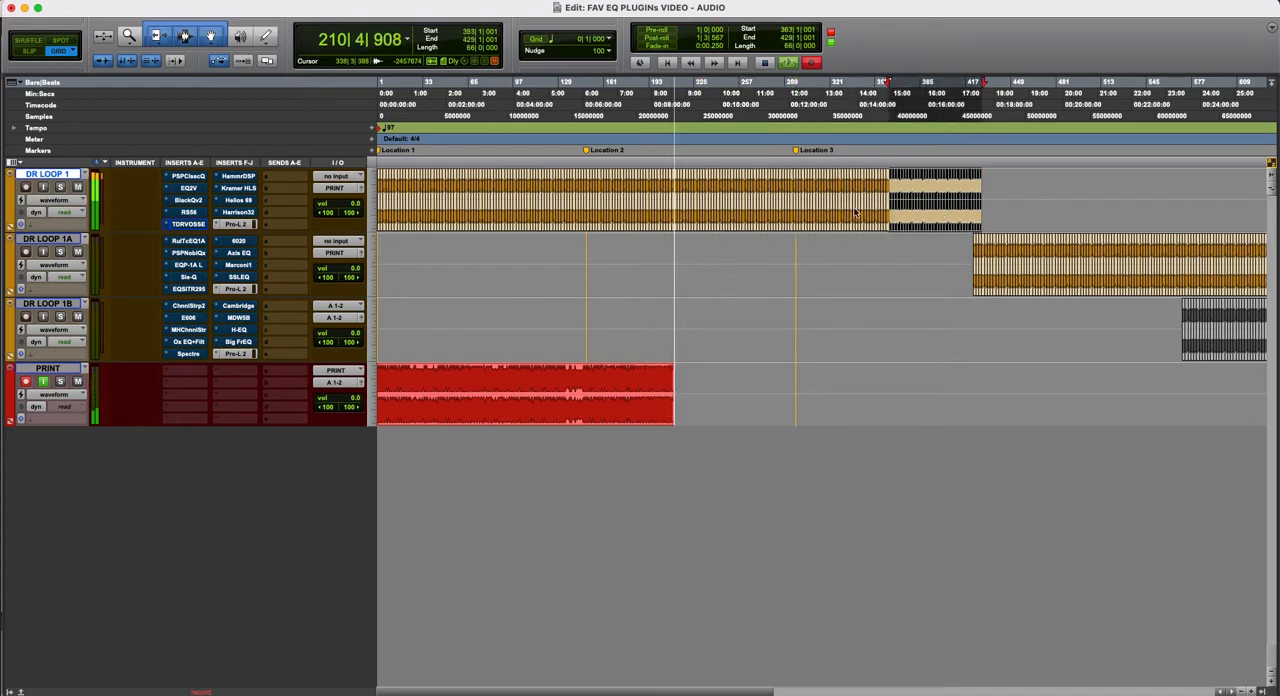
- Delete the end of the DR LOOP 1 clips from 419|4 onward so they stop just before the DR LOOP 1A clips
{"action": "left_click", "coordinate": [998, 200]}
{"action": "left_click_drag", "start_coordinate": [998, 200], "coordinate": [971, 197]}
{"action": "left_click", "coordinate": [1008, 198]}
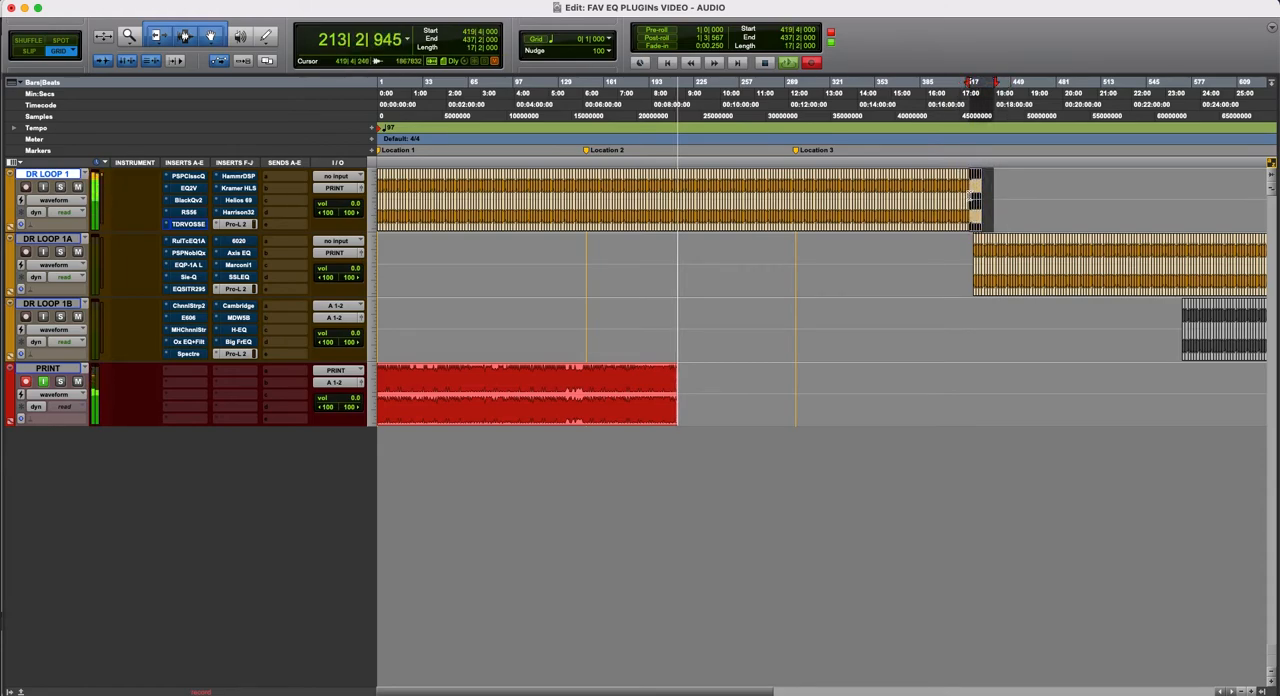
{"action": "key", "text": "Delete"}
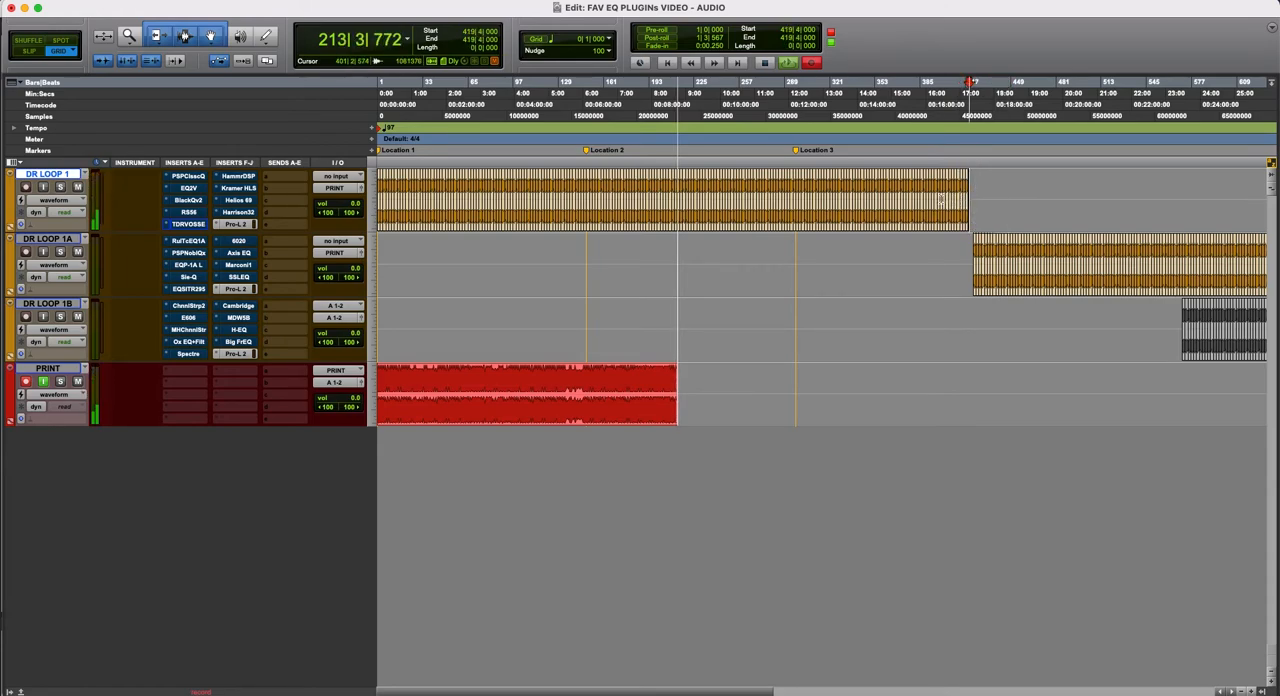
- Display the Hammer DSP plug-in of DR LOOP 1, shift its window slightly, and take it out of bypass
{"action": "left_click", "coordinate": [246, 177]}
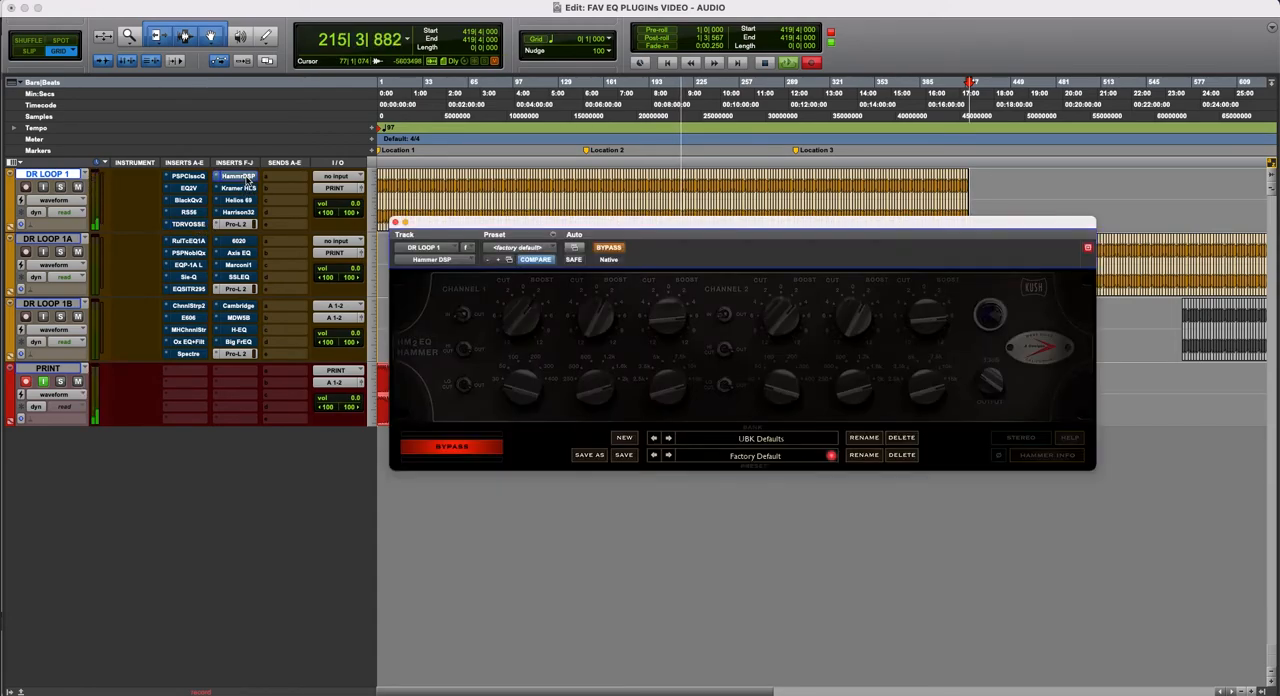
{"action": "left_click_drag", "start_coordinate": [660, 222], "coordinate": [651, 206]}
{"action": "left_click", "coordinate": [602, 232]}
- Compare Hammer DSP by switching it repeatedly between bypassed and active, and leave it active
{"action": "left_click", "coordinate": [602, 232]}
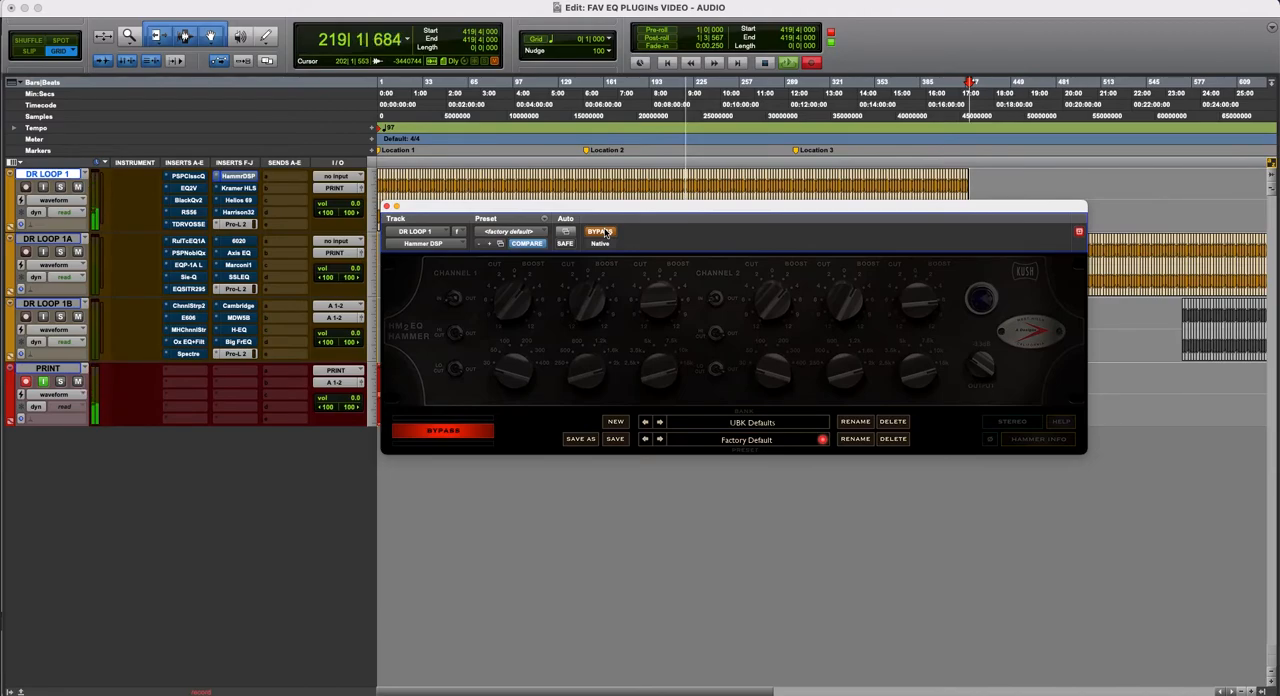
{"action": "left_click", "coordinate": [603, 232]}
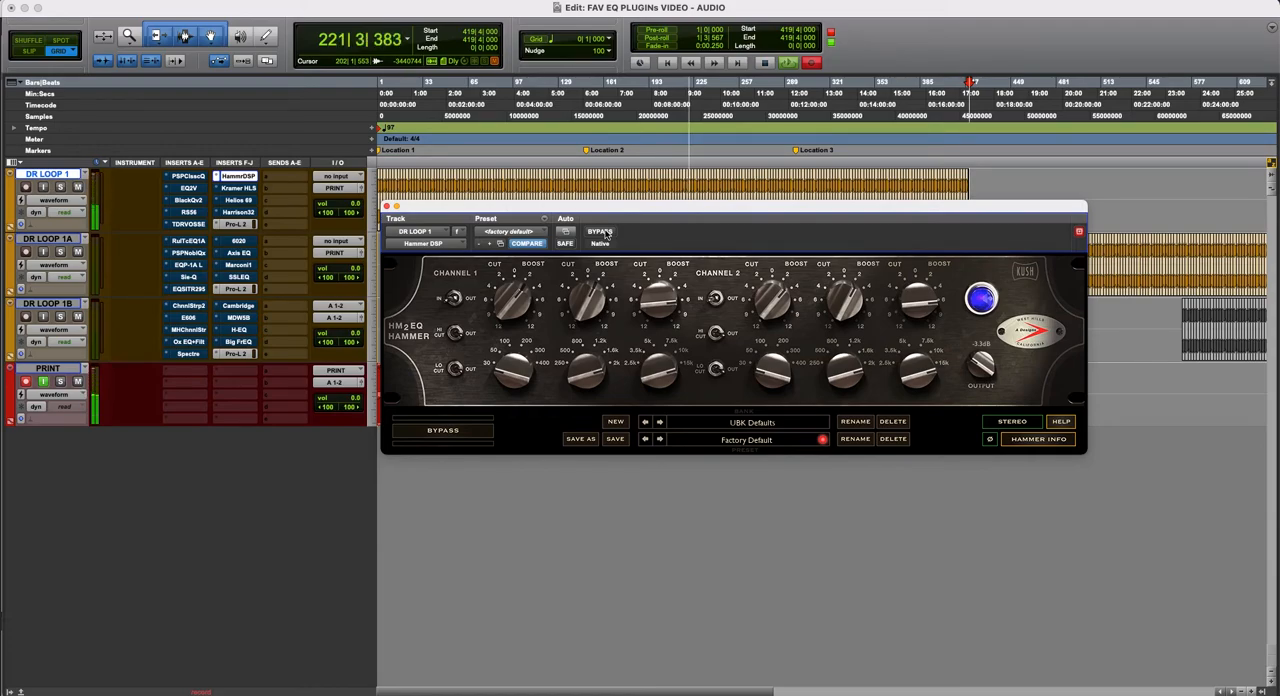
{"action": "left_click", "coordinate": [603, 232]}
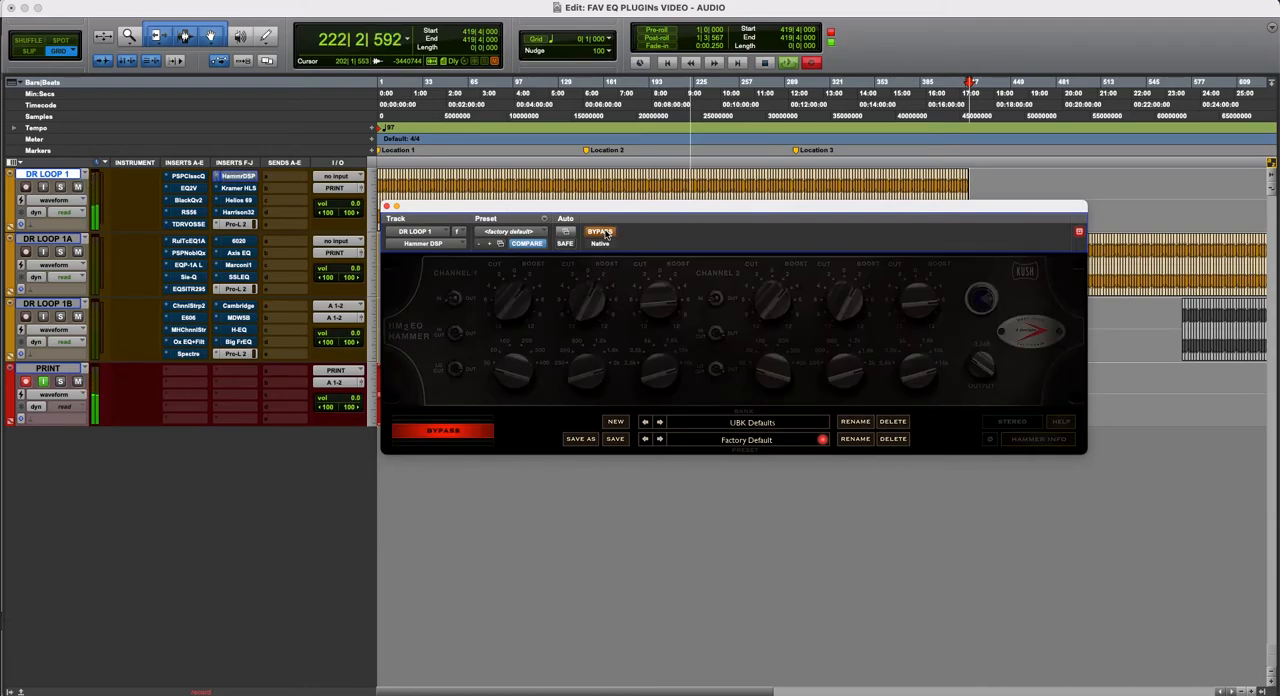
{"action": "left_click", "coordinate": [603, 232]}
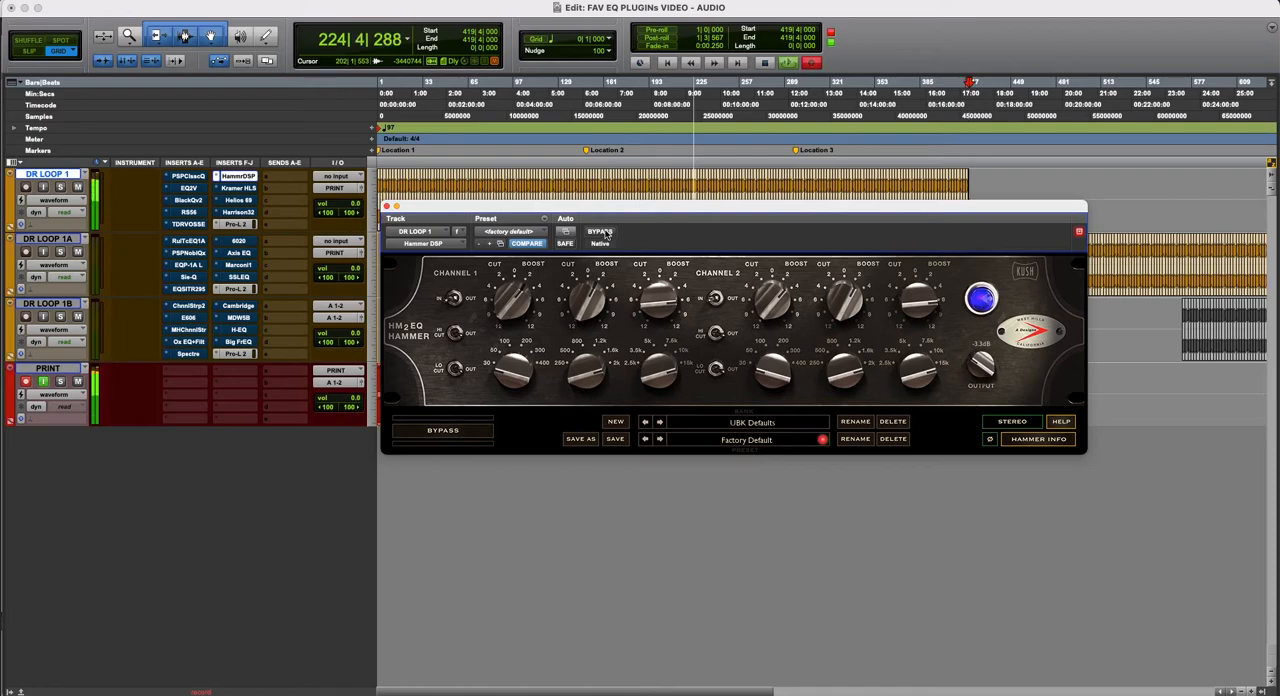
{"action": "left_click", "coordinate": [604, 233]}
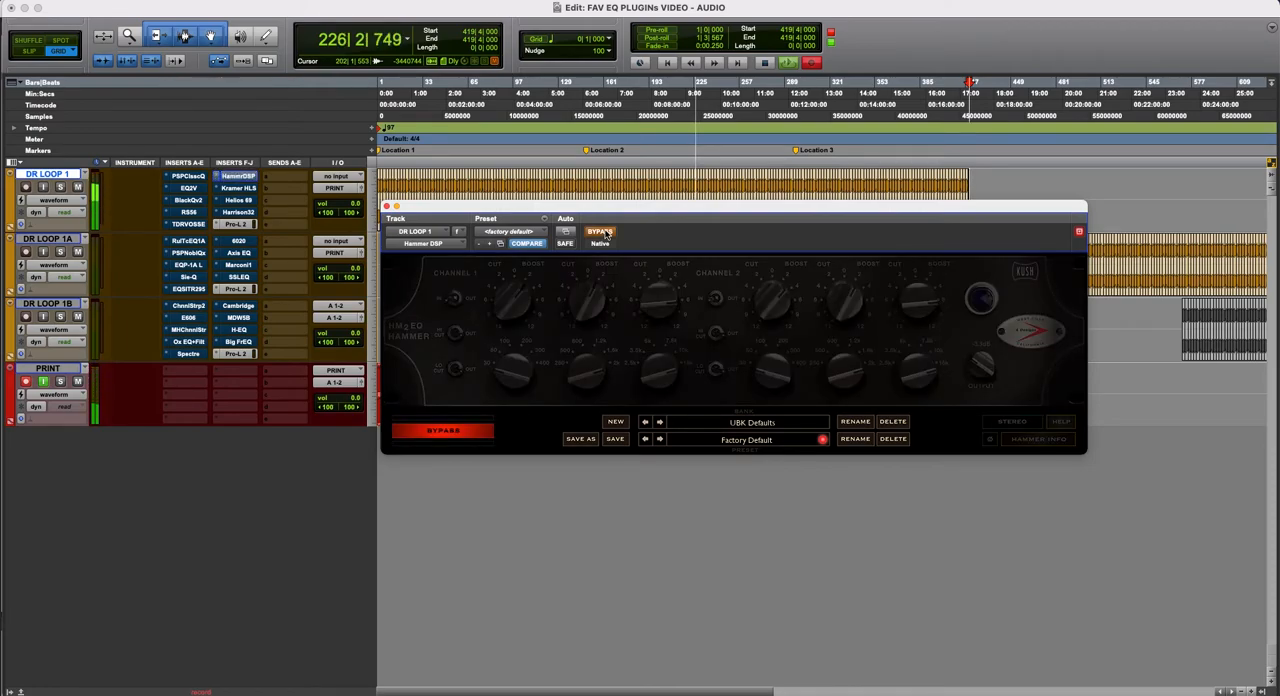
{"action": "left_click", "coordinate": [604, 233]}
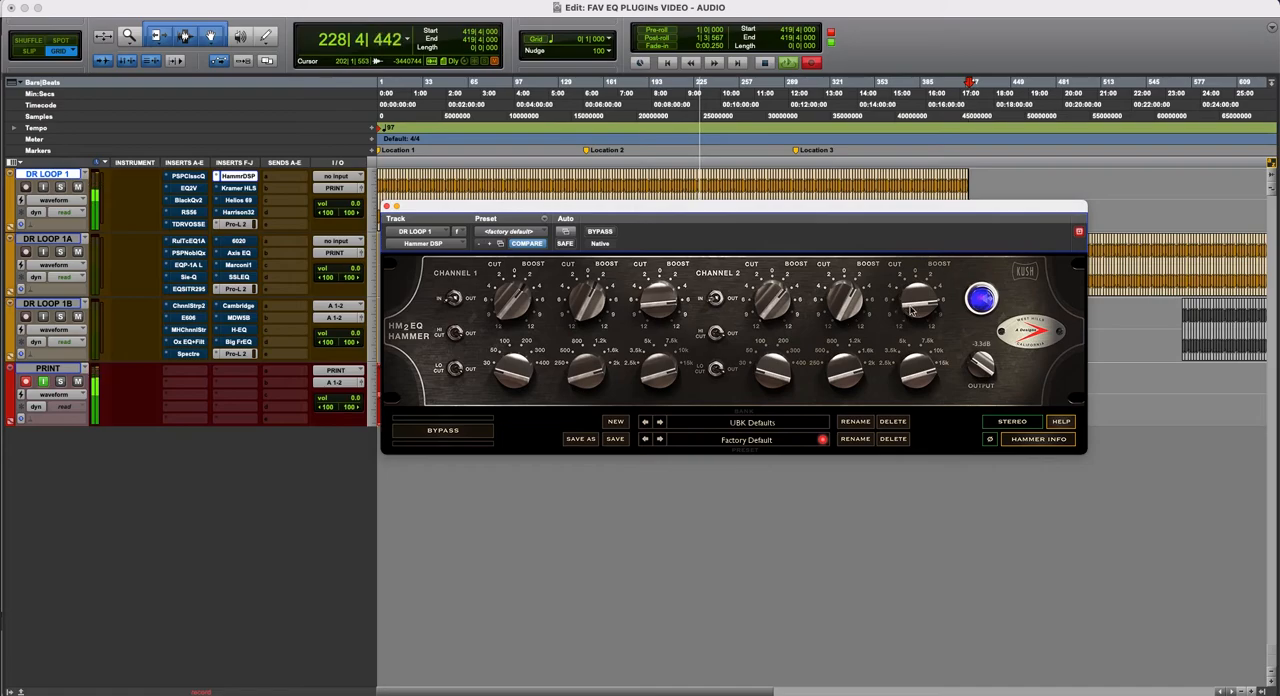
- Adjust the high-band gain and change the mid and high frequency settings in Hammer DSP on DR LOOP 1
{"action": "left_click_drag", "start_coordinate": [680, 209], "coordinate": [676, 268]}
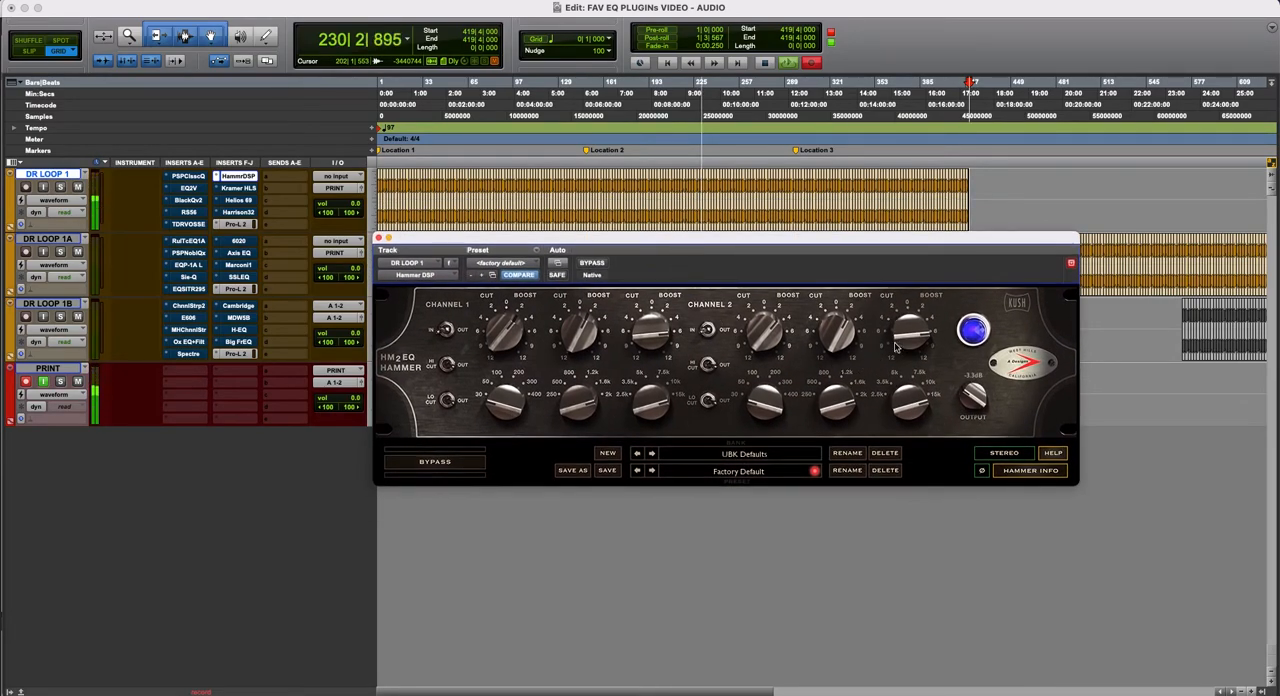
{"action": "left_click_drag", "start_coordinate": [910, 336], "coordinate": [910, 342]}
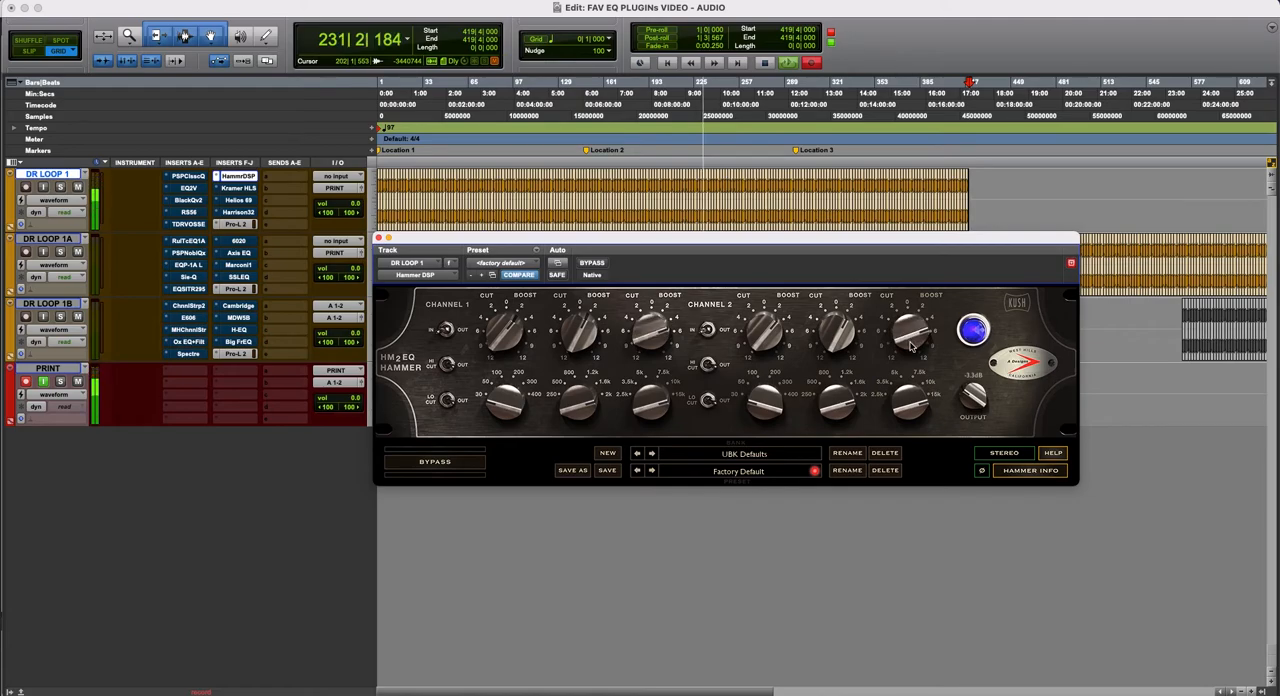
{"action": "left_click_drag", "start_coordinate": [918, 416], "coordinate": [815, 479]}
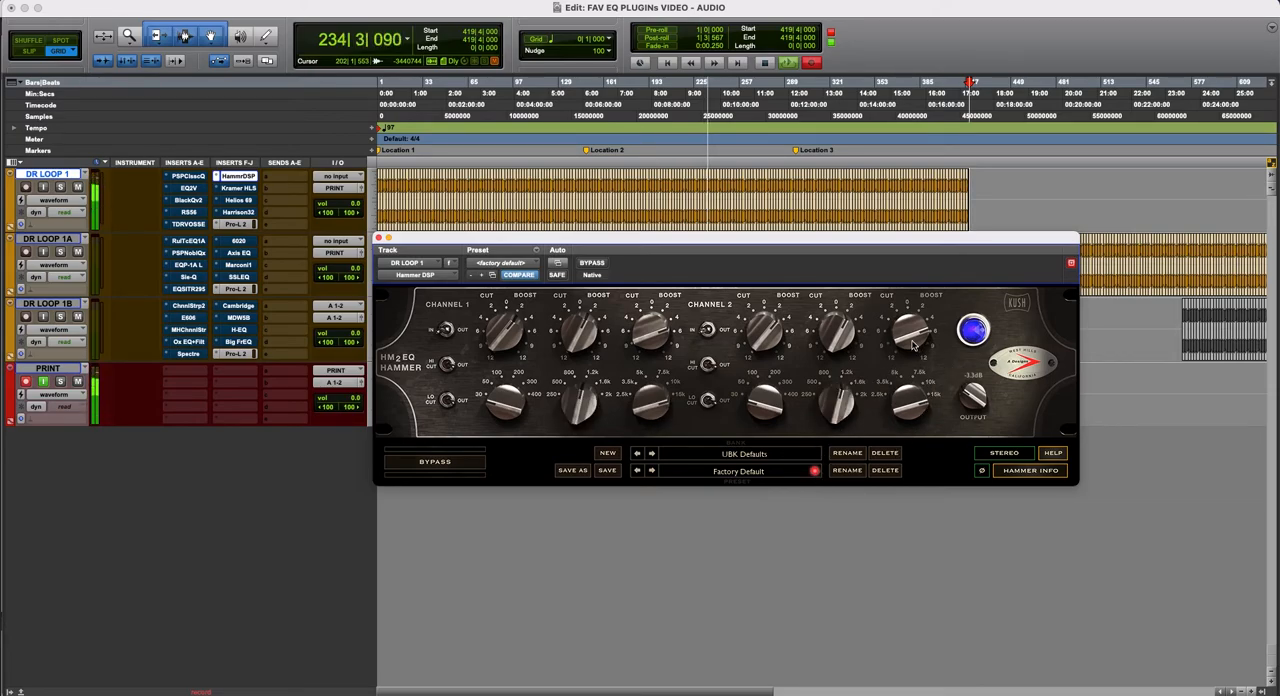
- Compare the adjusted Hammer DSP settings by switching between bypassed and active, and leave the plug-in active
{"action": "left_click", "coordinate": [592, 263]}
{"action": "left_click", "coordinate": [592, 263]}
{"action": "left_click", "coordinate": [593, 264]}
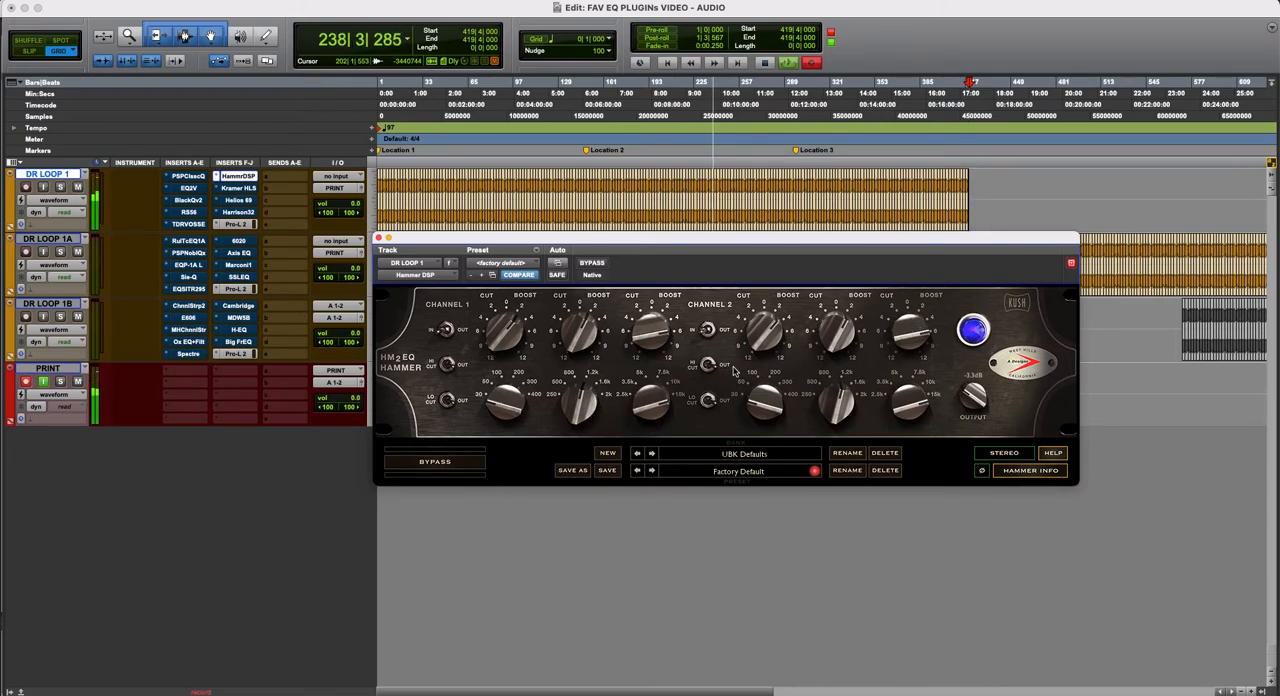
{"action": "left_click", "coordinate": [593, 263]}
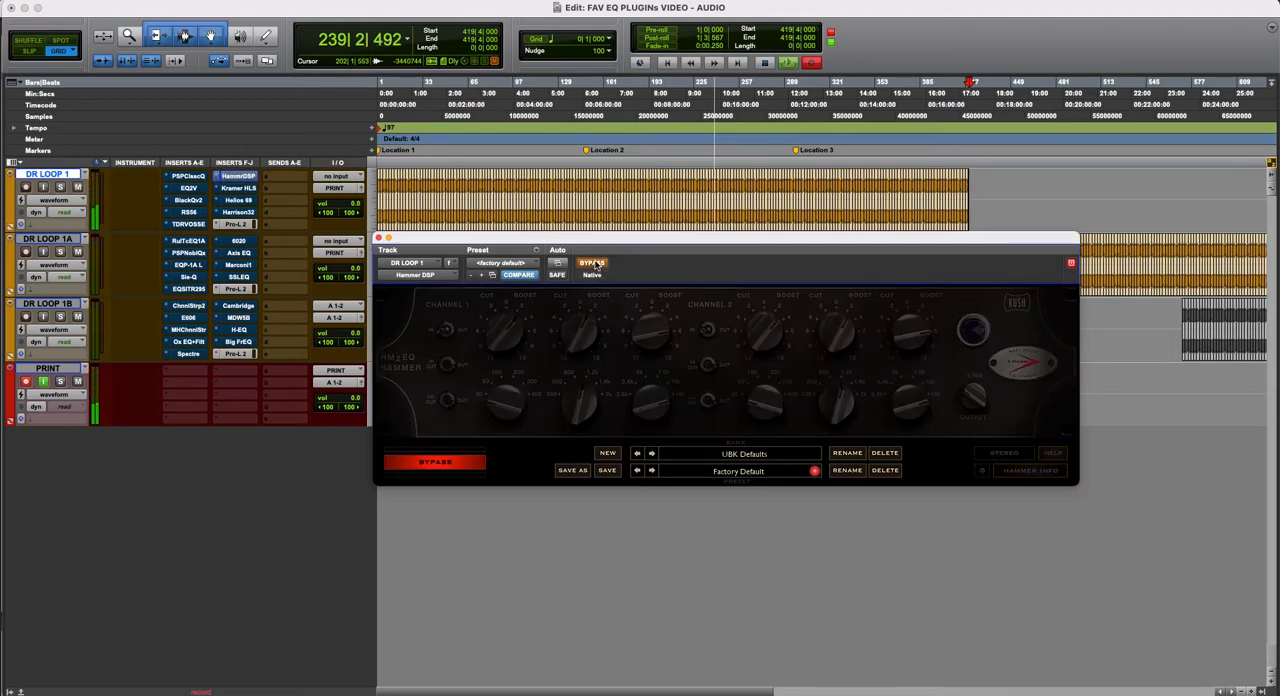
{"action": "left_click", "coordinate": [593, 263]}
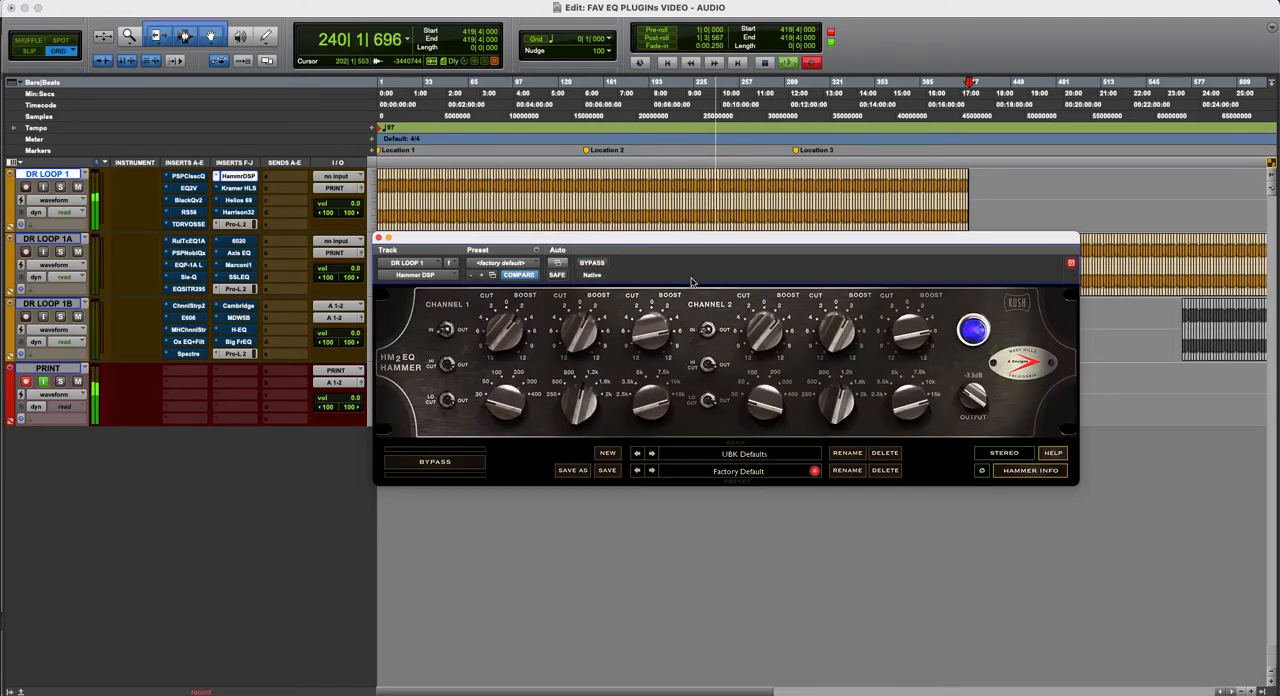
- Shift the Hammer DSP window slightly and operate the channel 1 high-cut and low-cut switches
{"action": "left_click_drag", "start_coordinate": [703, 244], "coordinate": [769, 249]}
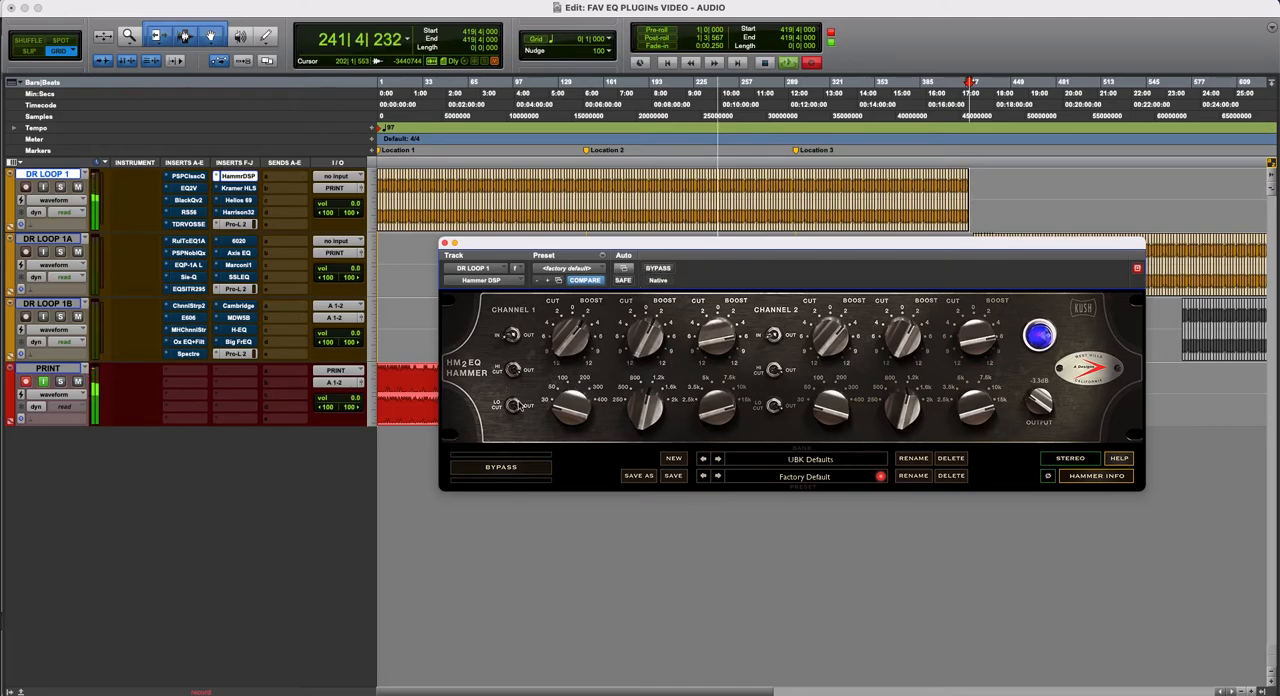
{"action": "left_click", "coordinate": [514, 371]}
{"action": "left_click", "coordinate": [515, 374]}
{"action": "left_click", "coordinate": [514, 407]}
- Move the Hammer DSP window, audition it once more bypassed and active, and close it
{"action": "left_click_drag", "start_coordinate": [599, 248], "coordinate": [476, 307]}
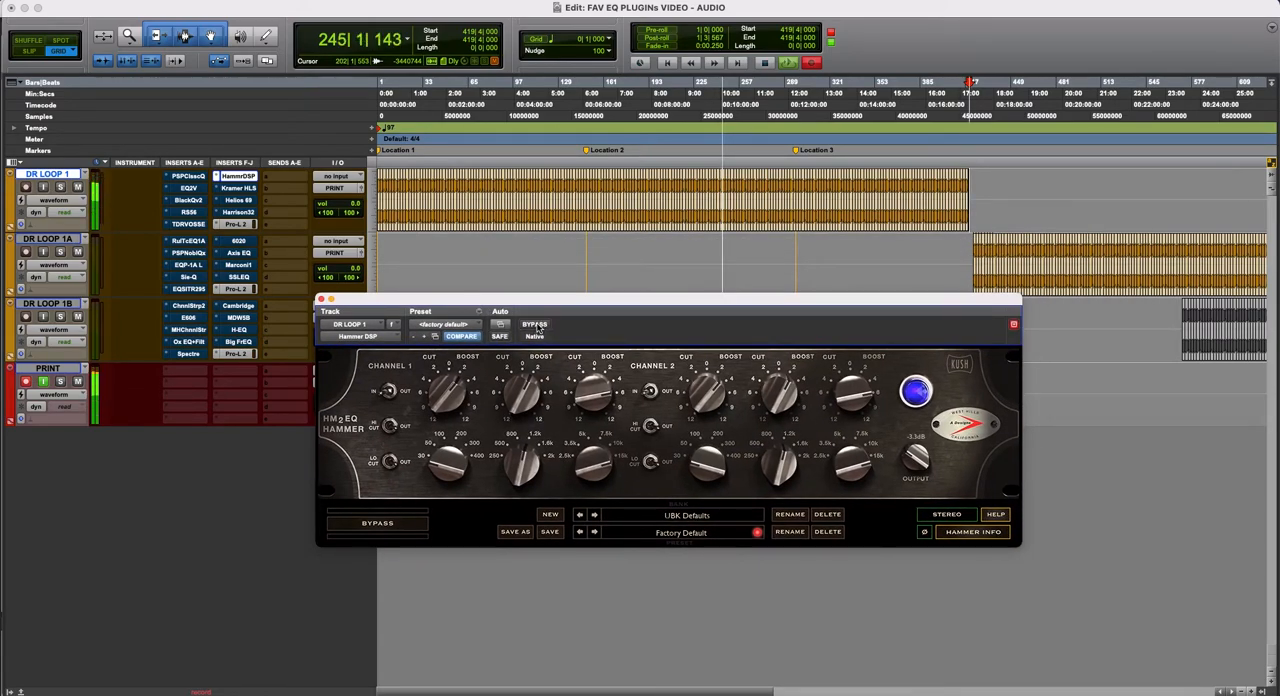
{"action": "left_click", "coordinate": [536, 326]}
{"action": "left_click", "coordinate": [537, 326]}
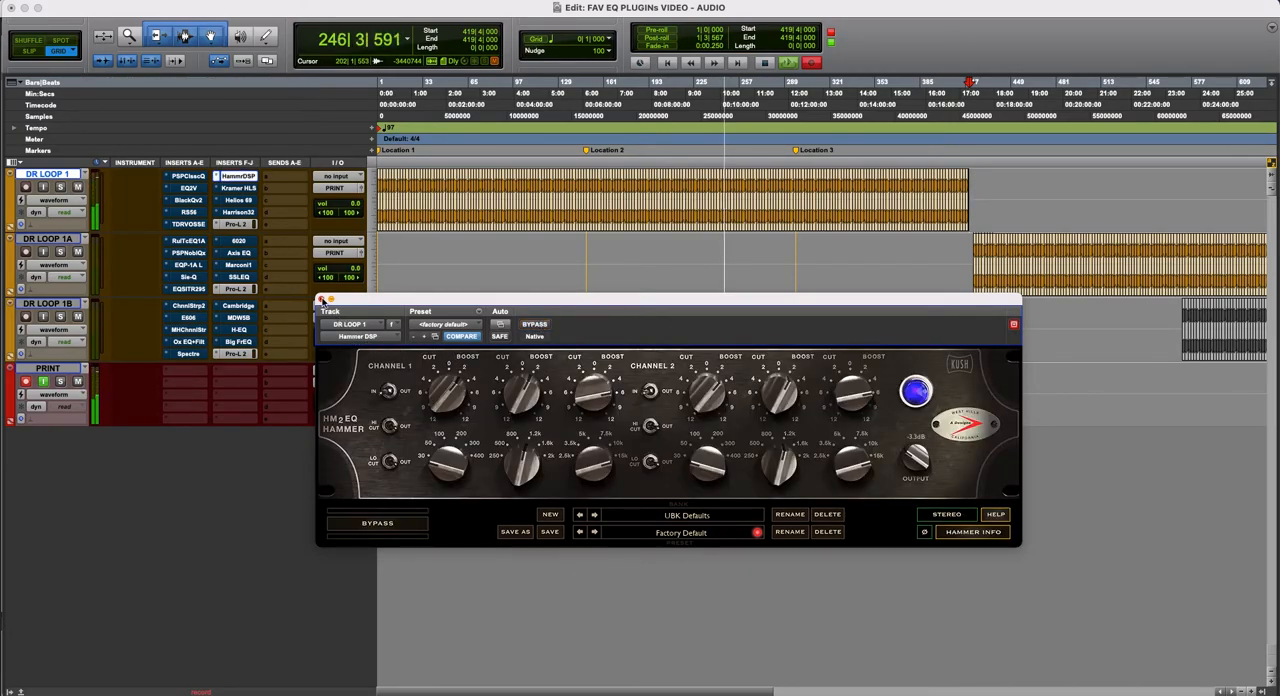
{"action": "left_click", "coordinate": [321, 300]}
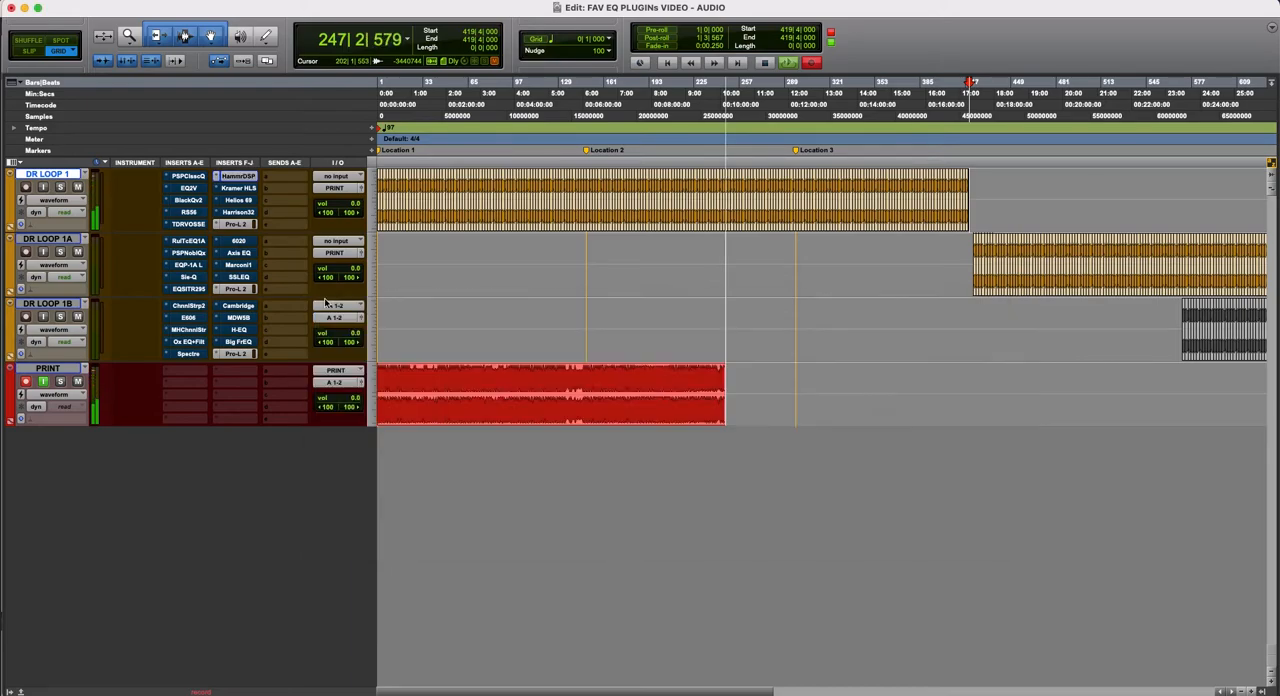
- Display the Kramer HLS plug-in of DR LOOP 1 and move its window over the timeline so the whole interface shows
{"action": "left_click", "coordinate": [246, 191]}
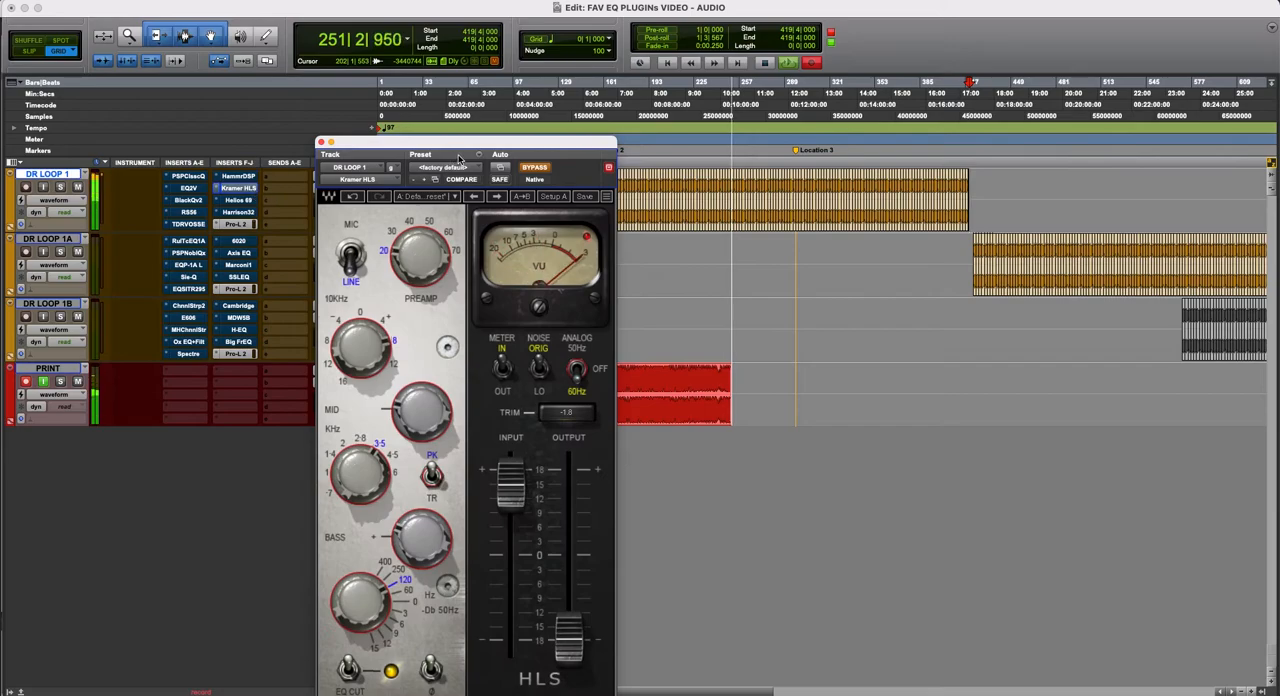
{"action": "mouse_move", "coordinate": [469, 143]}
{"action": "left_mouse_down"}
{"action": "mouse_move", "coordinate": [567, 136]}
{"action": "mouse_move", "coordinate": [632, 46]}
{"action": "mouse_move", "coordinate": [622, 98]}
{"action": "left_mouse_up"}
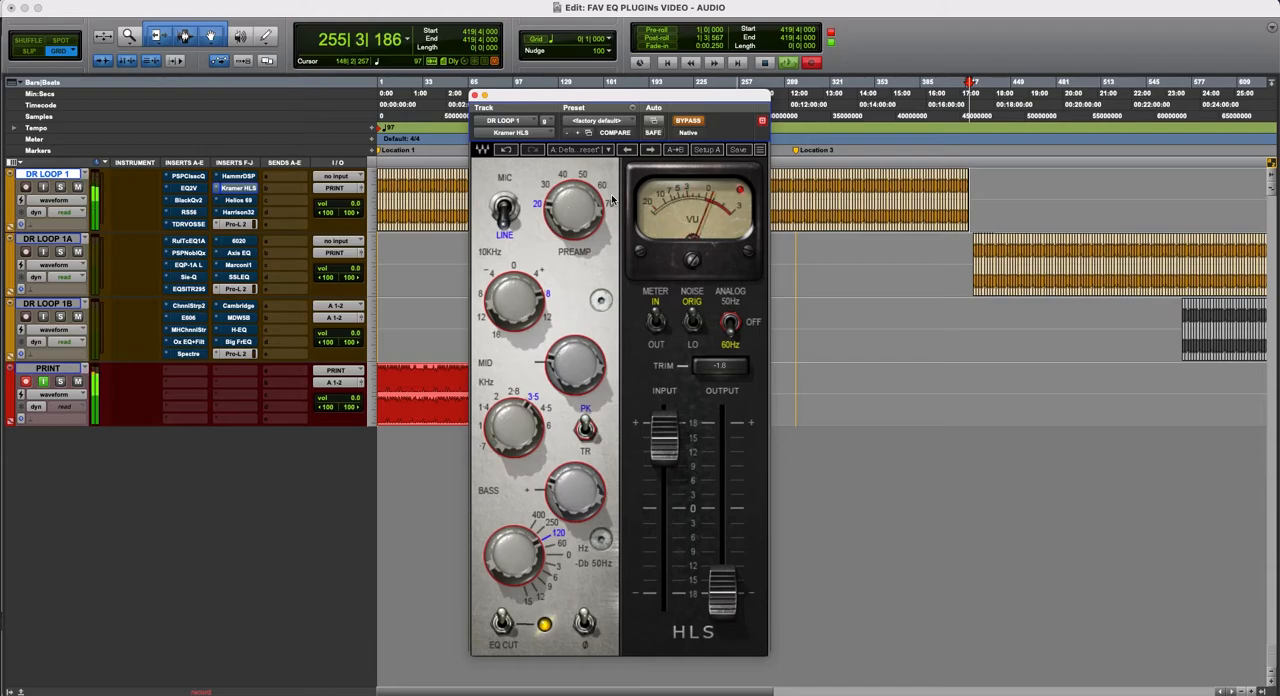
{"action": "left_click_drag", "start_coordinate": [641, 97], "coordinate": [643, 96]}
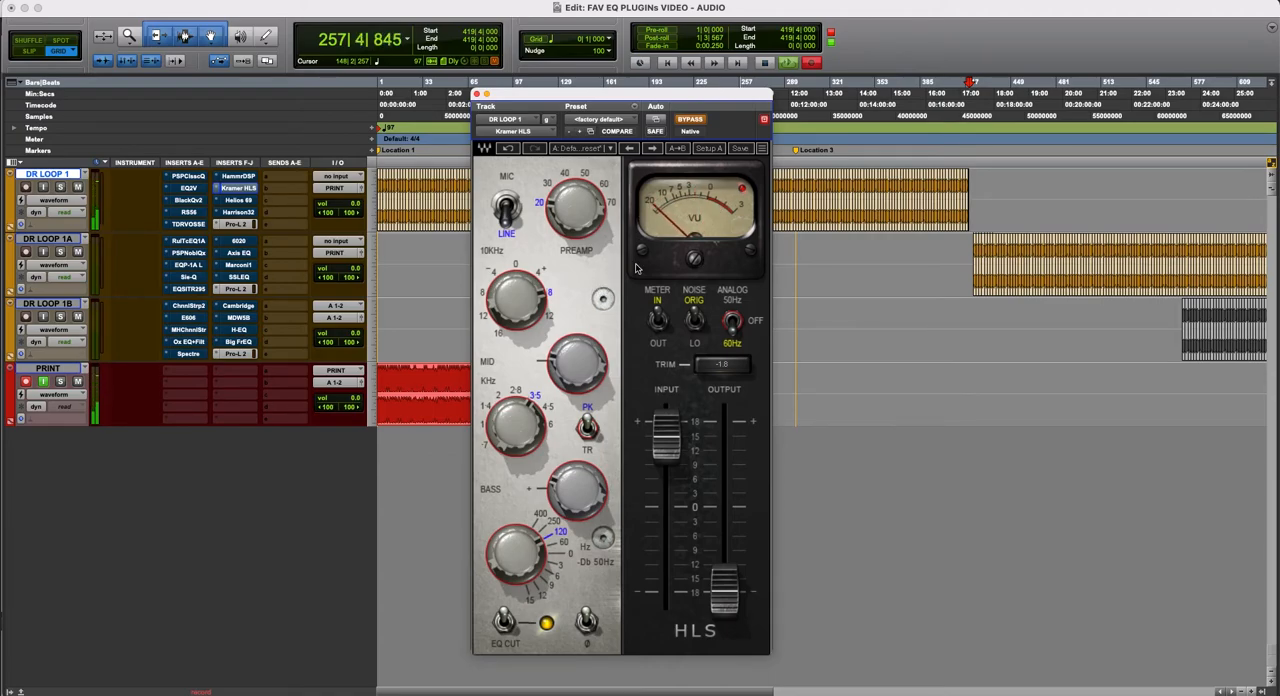
{"action": "mouse_move", "coordinate": [703, 104]}
{"action": "left_mouse_down"}
{"action": "mouse_move", "coordinate": [705, 118]}
{"action": "mouse_move", "coordinate": [718, 110]}
{"action": "left_mouse_up"}
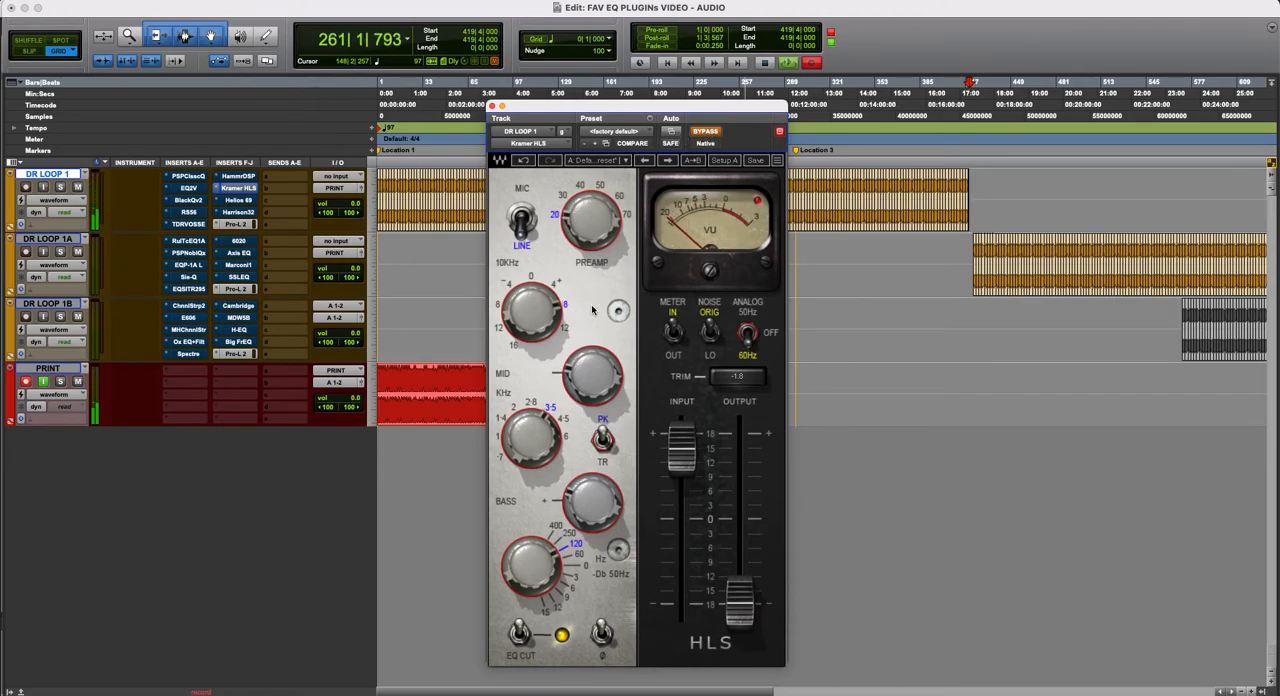
- Compare Kramer HLS on the drum loop by switching it repeatedly between active and bypassed, and leave it active
{"action": "left_click", "coordinate": [709, 133]}
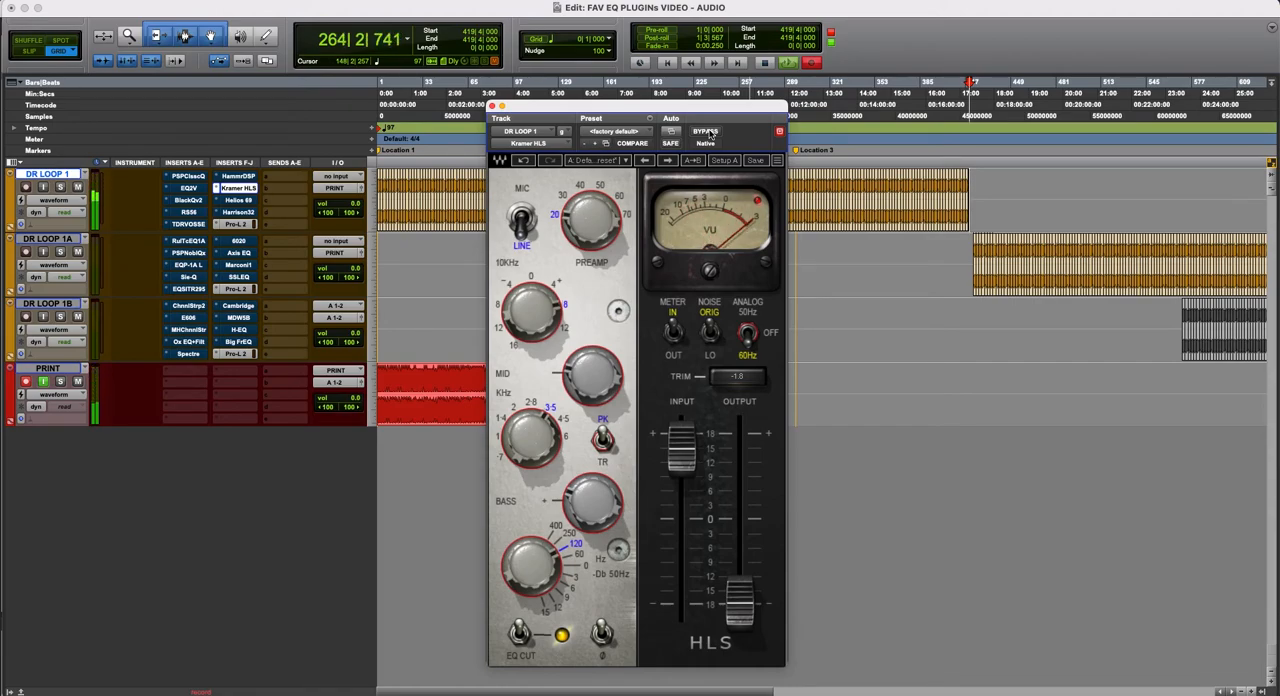
{"action": "left_click", "coordinate": [709, 133]}
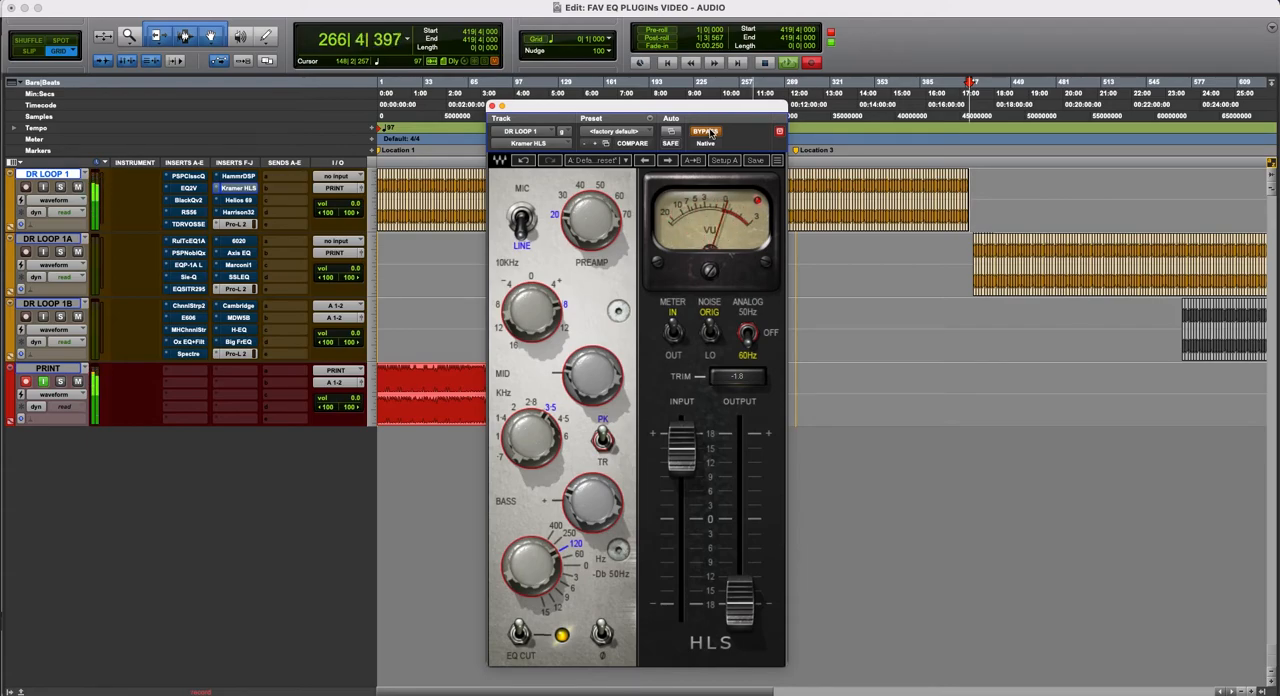
{"action": "left_click", "coordinate": [709, 133]}
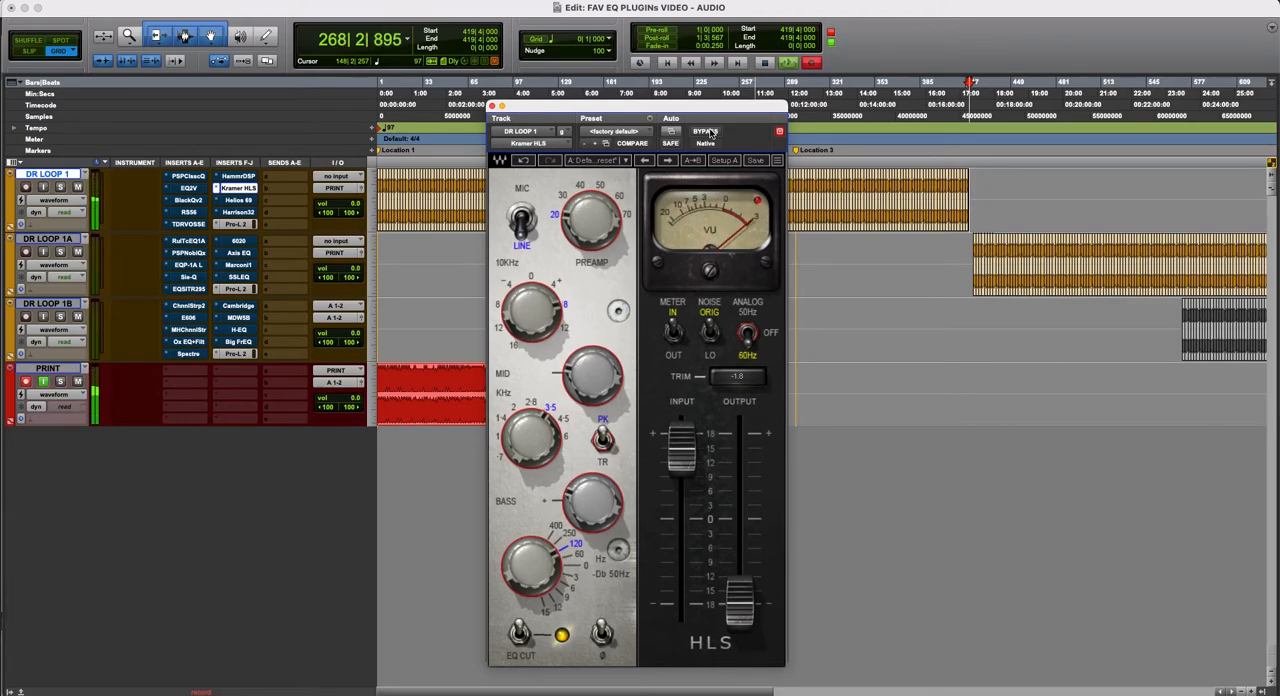
{"action": "left_click", "coordinate": [710, 132]}
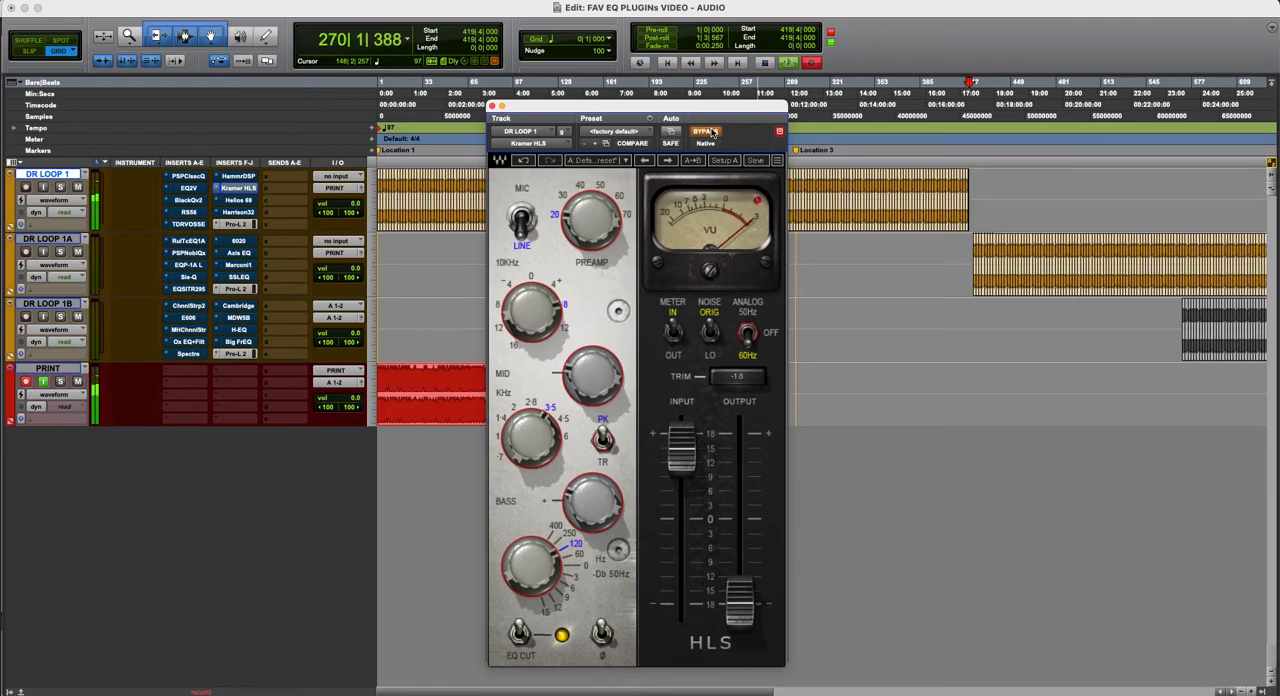
{"action": "left_click", "coordinate": [711, 132]}
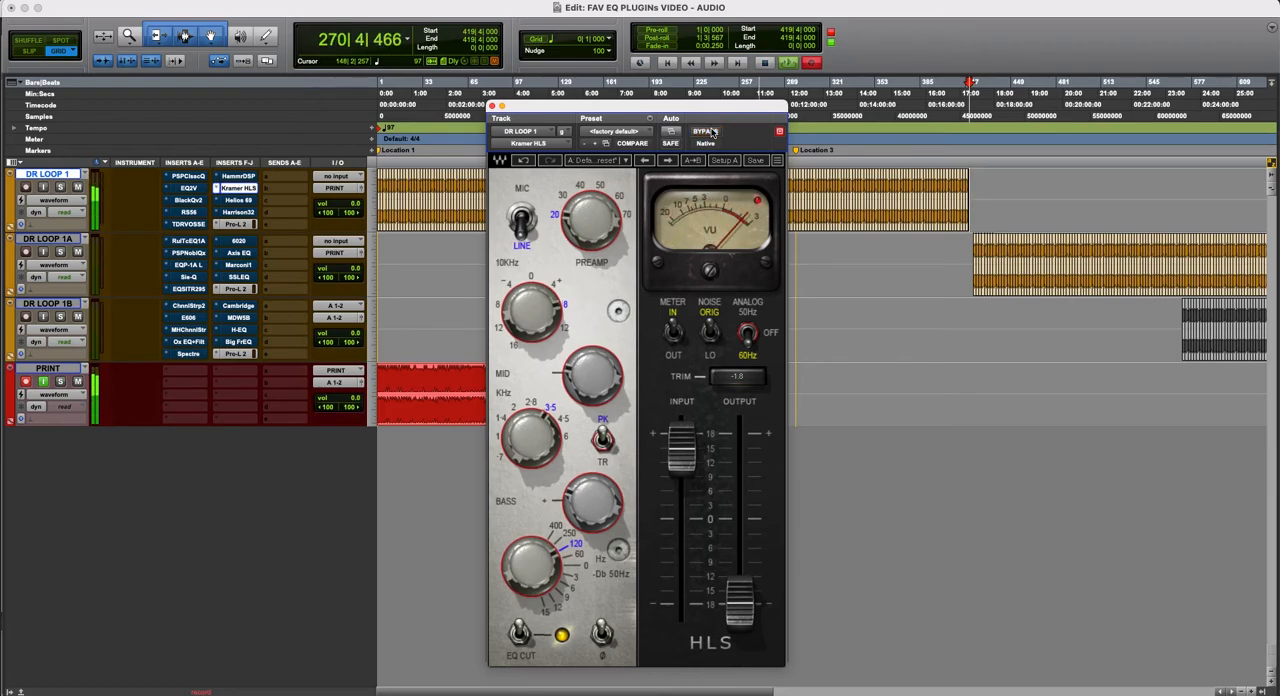
- Reposition the Kramer HLS window, audition it once more bypassed and active, and close it
{"action": "mouse_move", "coordinate": [720, 108]}
{"action": "left_mouse_down"}
{"action": "mouse_move", "coordinate": [1104, 154]}
{"action": "mouse_move", "coordinate": [1213, 139]}
{"action": "mouse_move", "coordinate": [722, 128]}
{"action": "mouse_move", "coordinate": [733, 100]}
{"action": "left_mouse_up"}
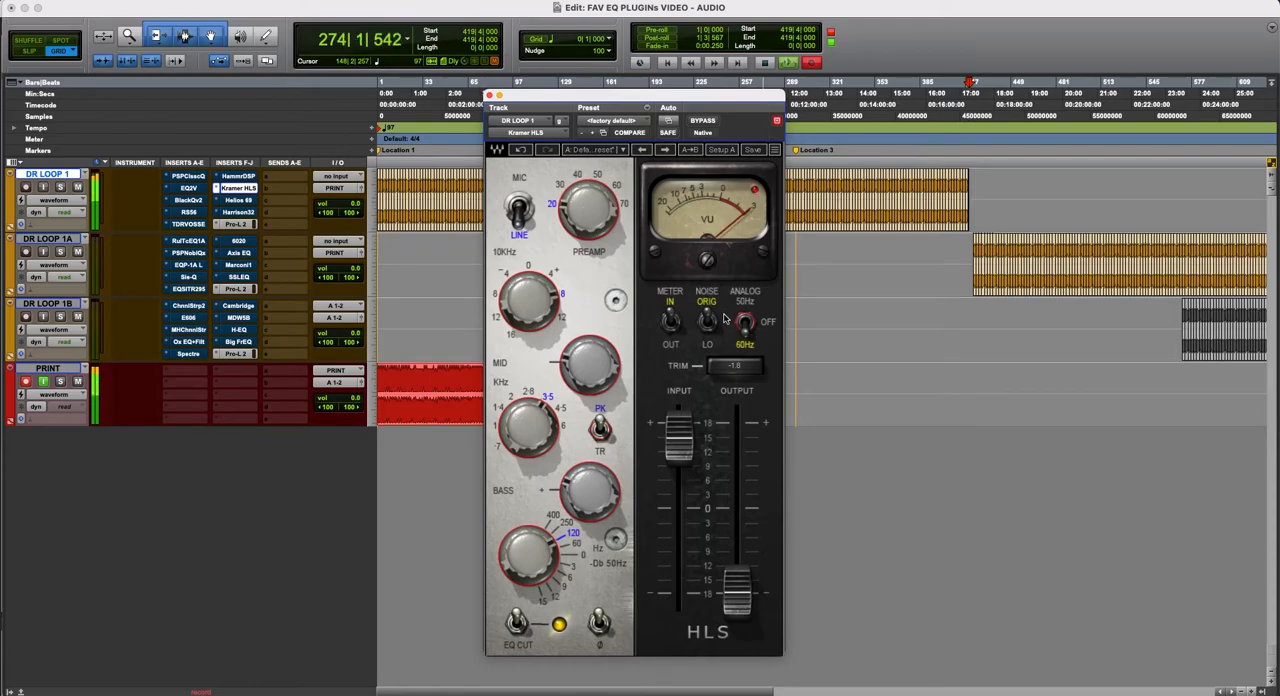
{"action": "left_click_drag", "start_coordinate": [714, 98], "coordinate": [740, 95]}
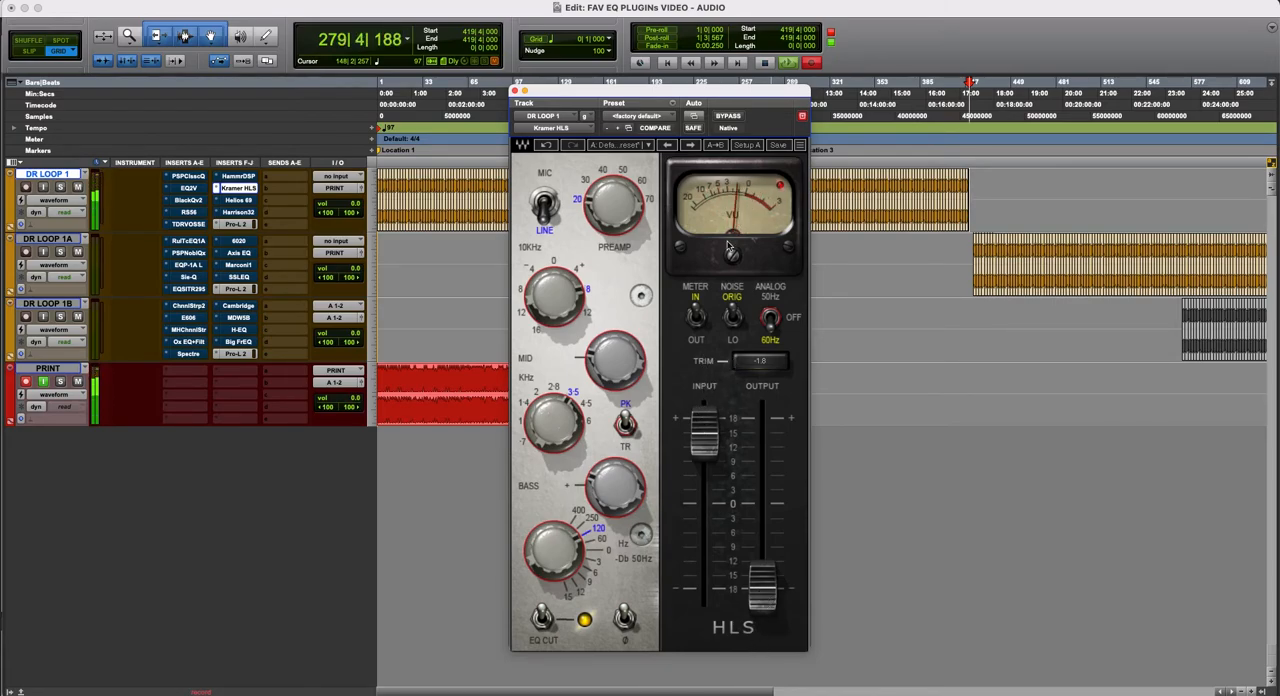
{"action": "left_click", "coordinate": [729, 117]}
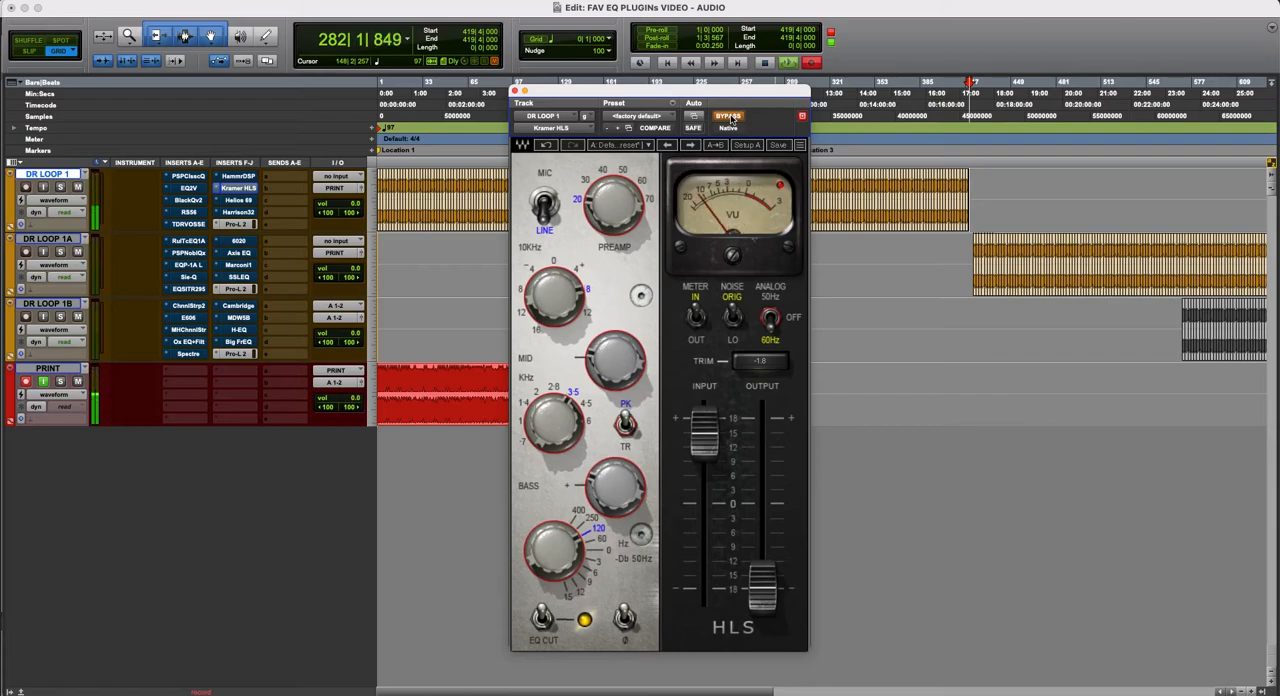
{"action": "left_click", "coordinate": [729, 117]}
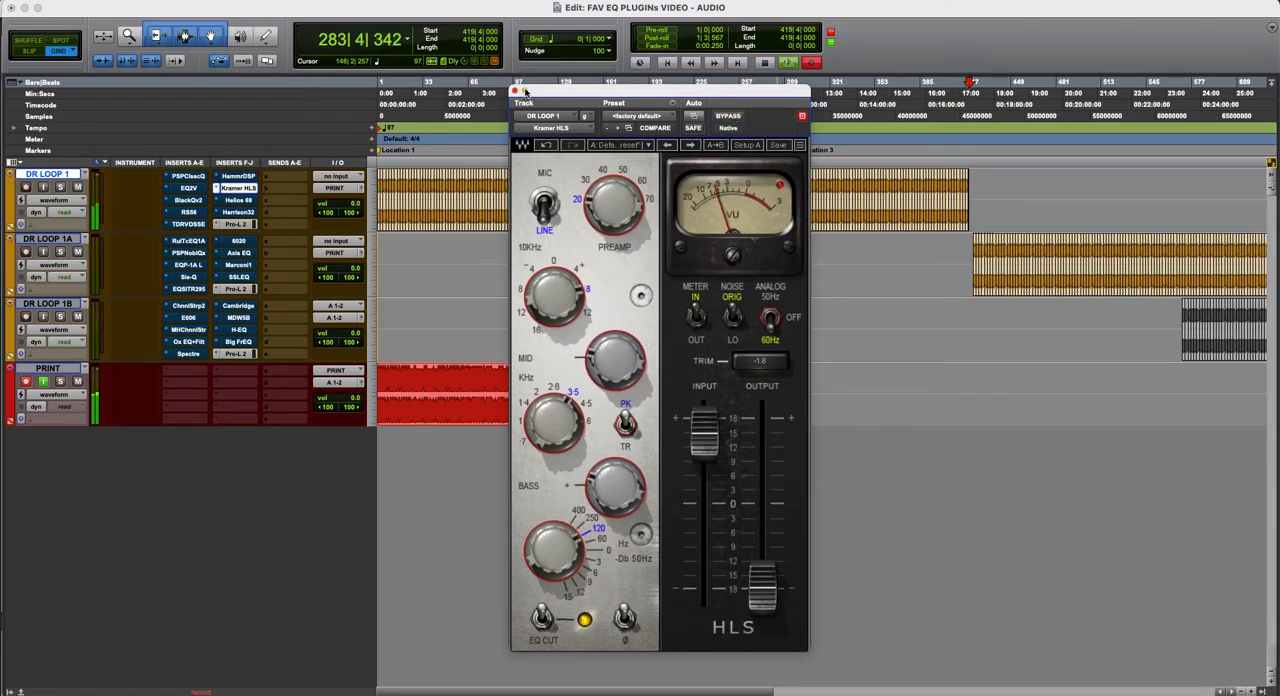
{"action": "left_click", "coordinate": [514, 91]}
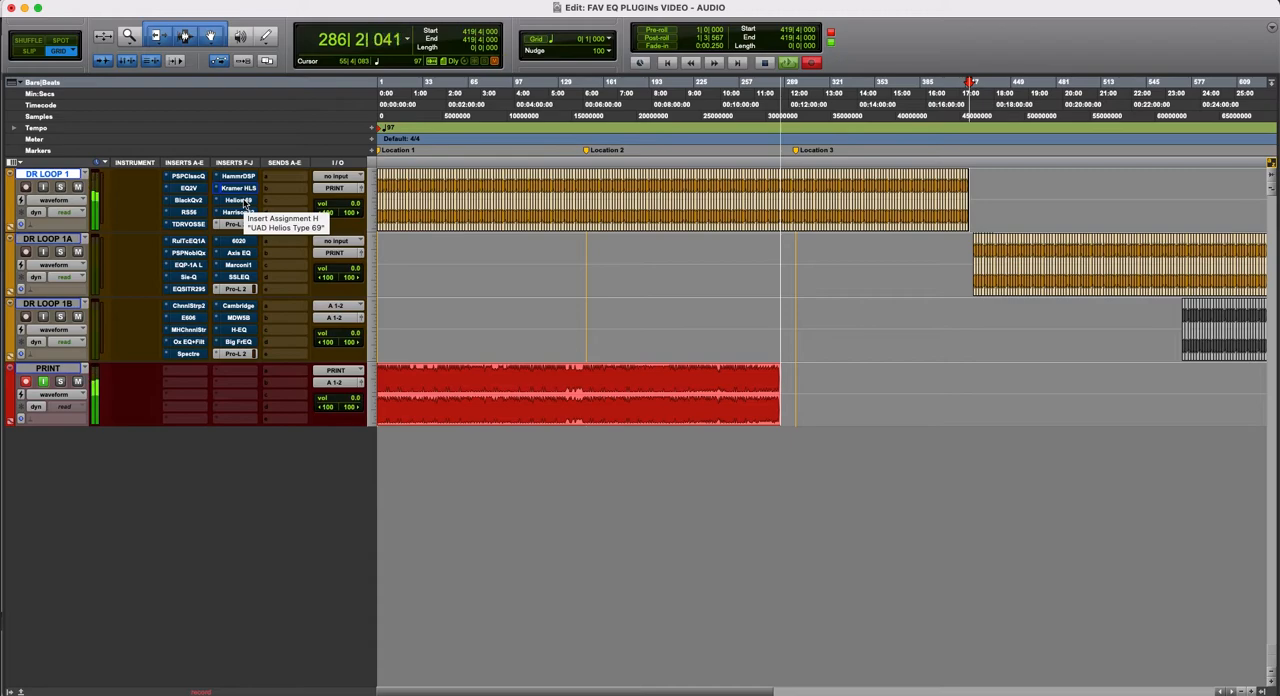
- Display the UAD Helios Type 69 plug-in of DR LOOP 1, compare it active and bypassed, and leave it bypassed
{"action": "left_click", "coordinate": [239, 201]}
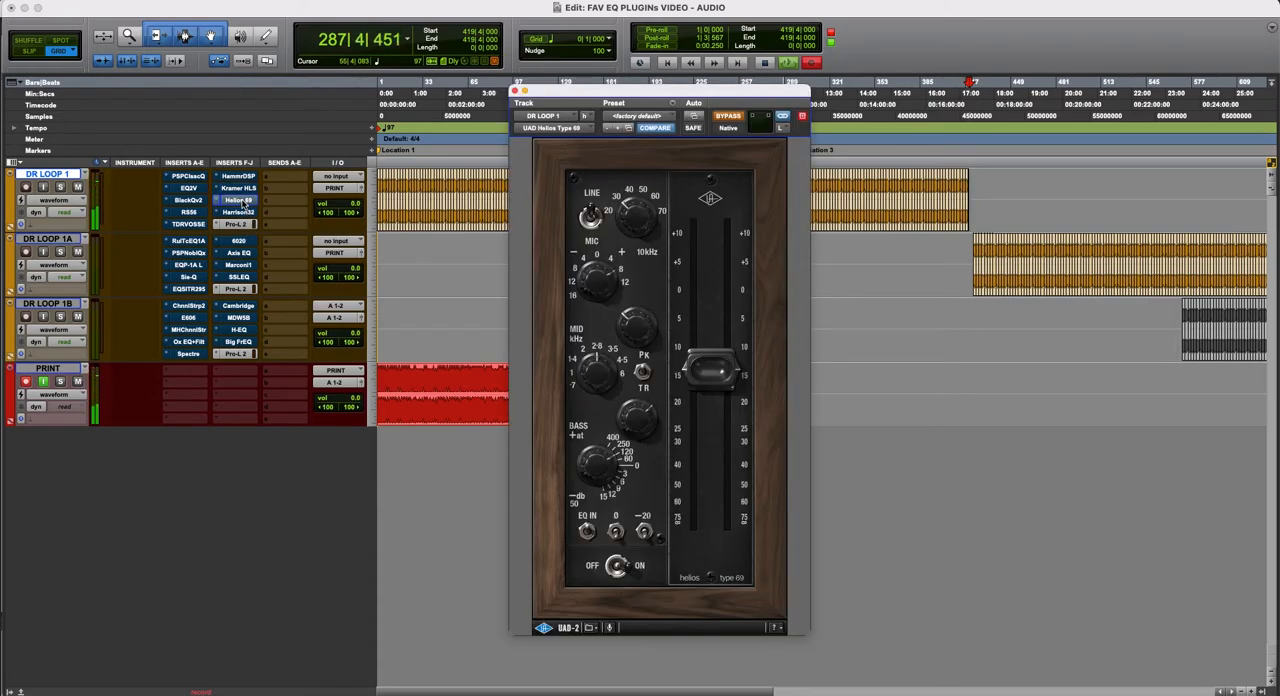
{"action": "left_click", "coordinate": [244, 204], "text": "super"}
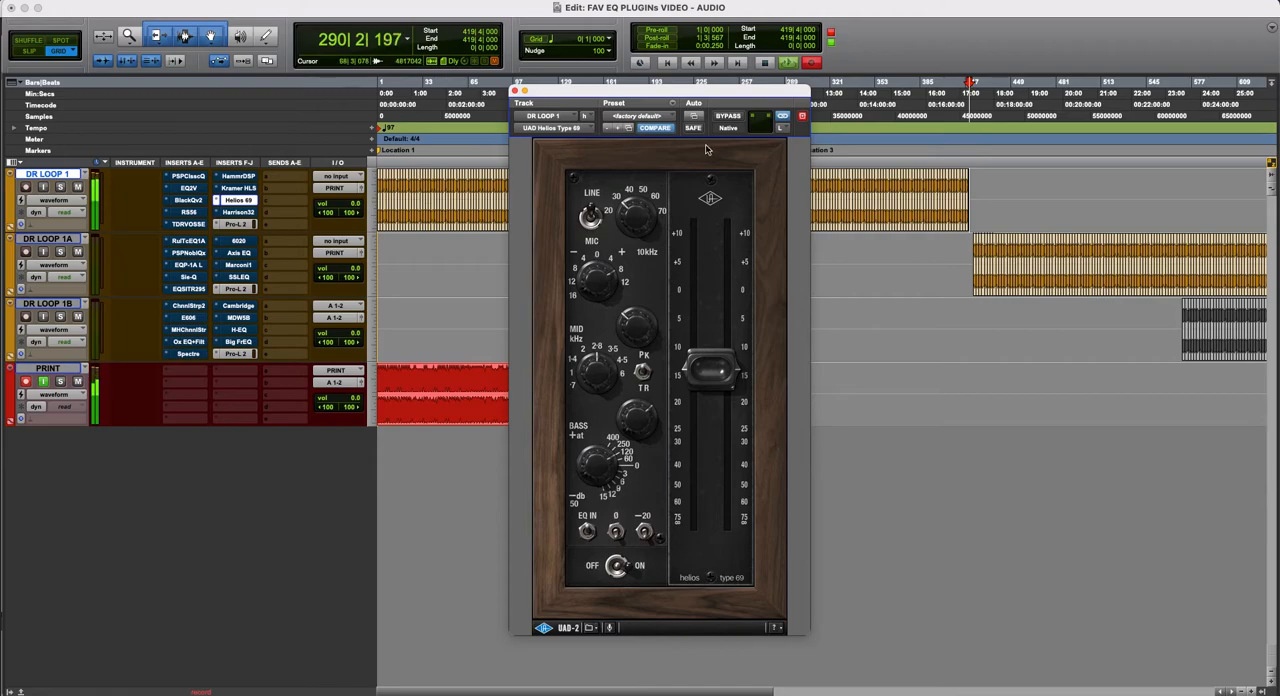
{"action": "left_click", "coordinate": [729, 117]}
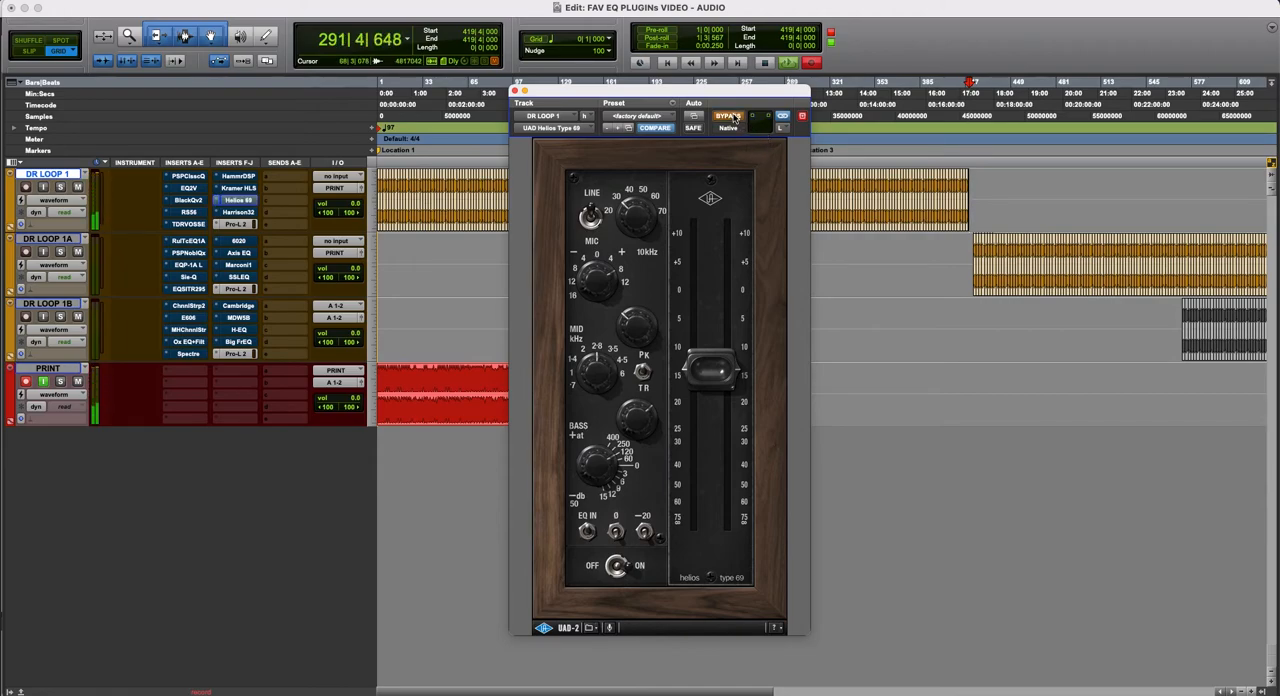
{"action": "left_click", "coordinate": [734, 118]}
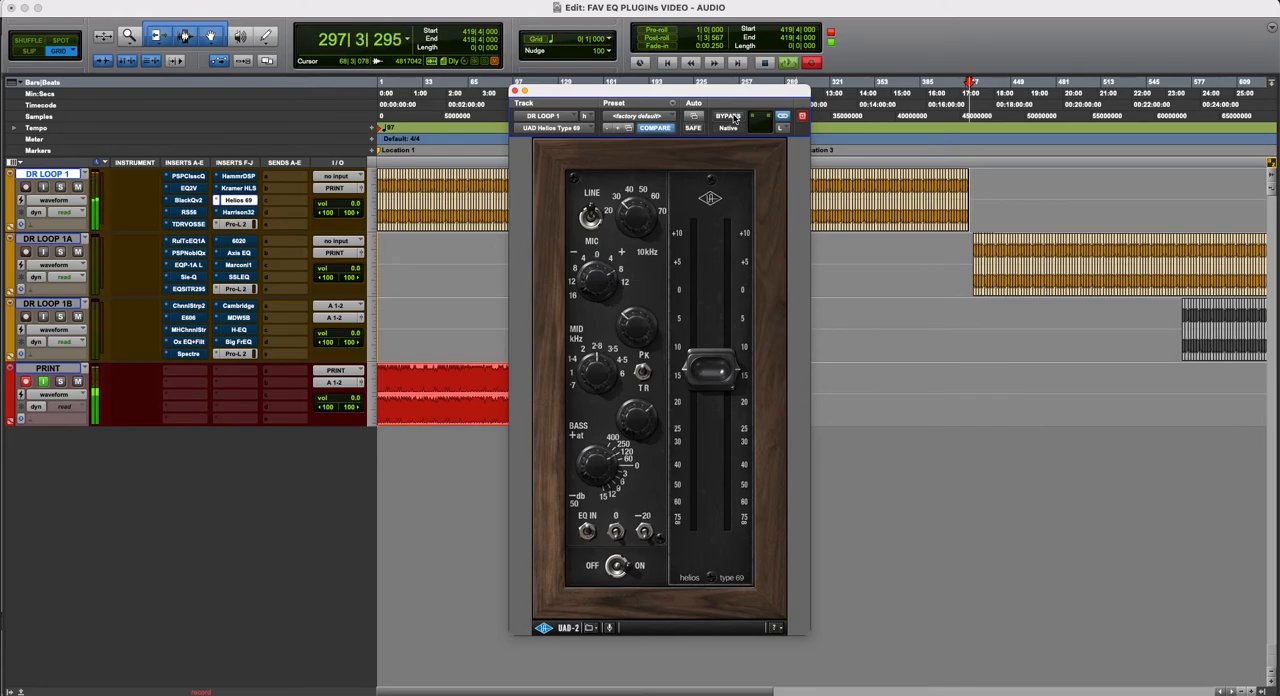
{"action": "left_click", "coordinate": [735, 118]}
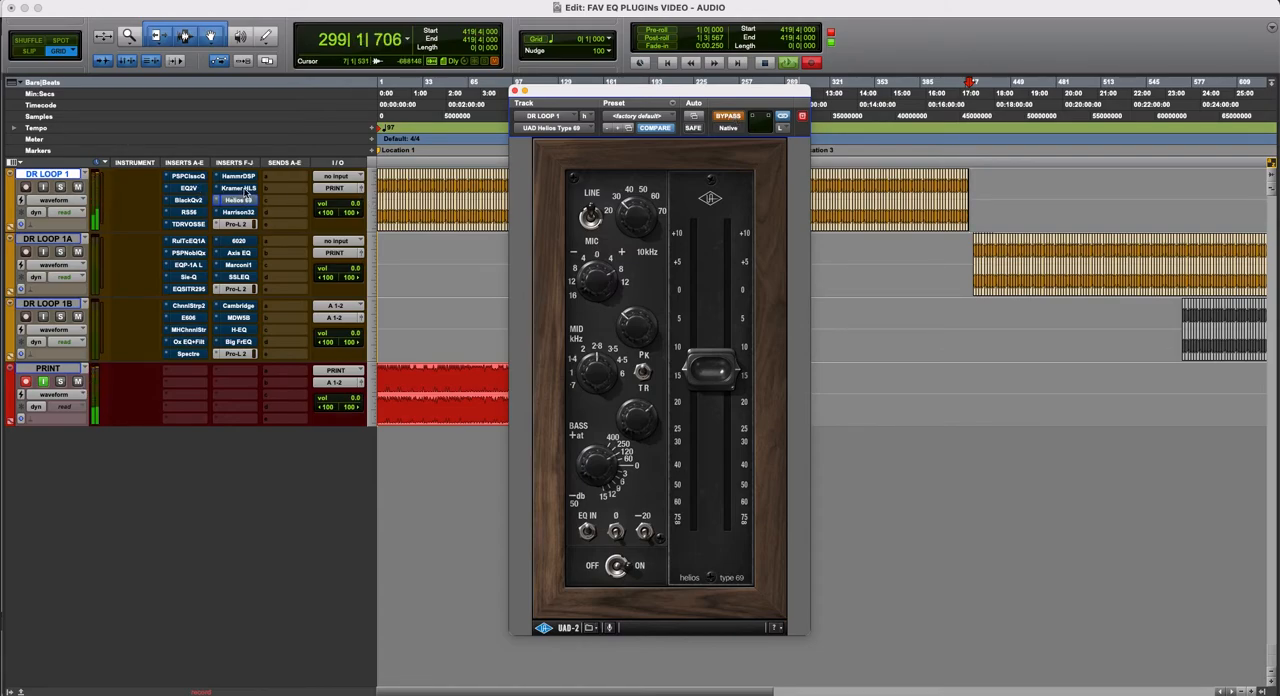
- Compare Kramer HLS against Helios 69 by activating each in turn with the other bypassed, and close the Helios window with Helios active
{"action": "left_click", "coordinate": [246, 189]}
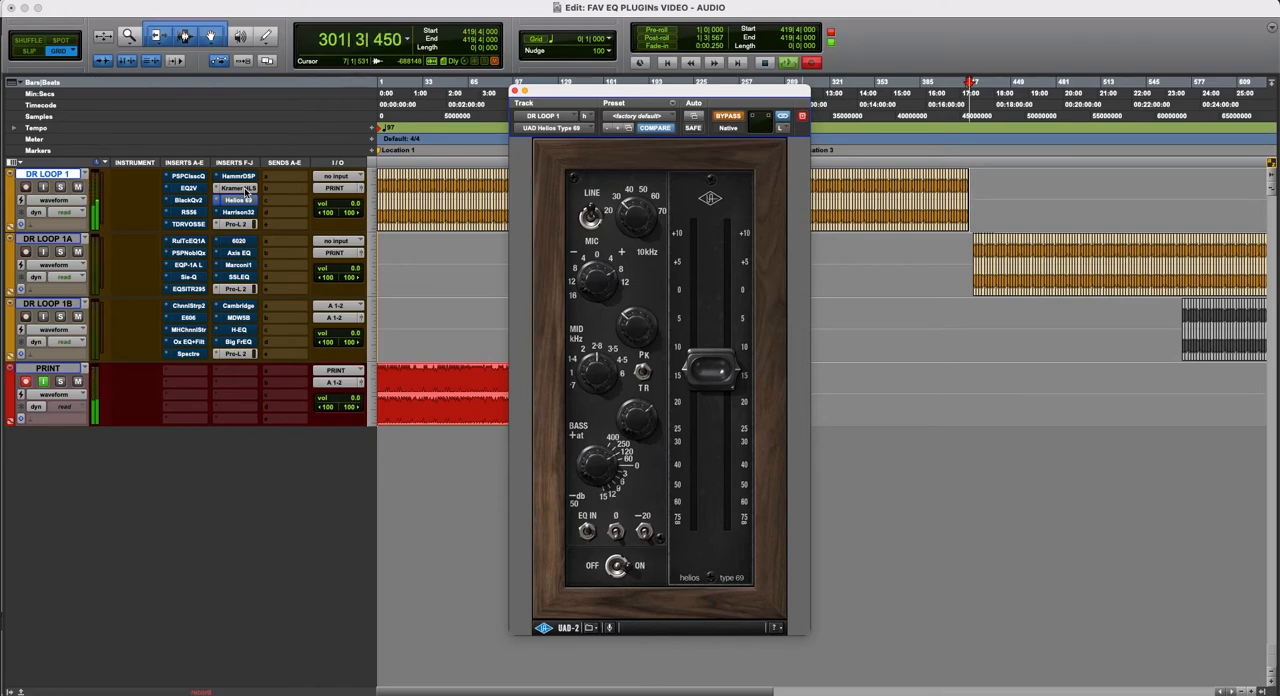
{"action": "left_click", "coordinate": [246, 190]}
{"action": "left_click", "coordinate": [247, 201]}
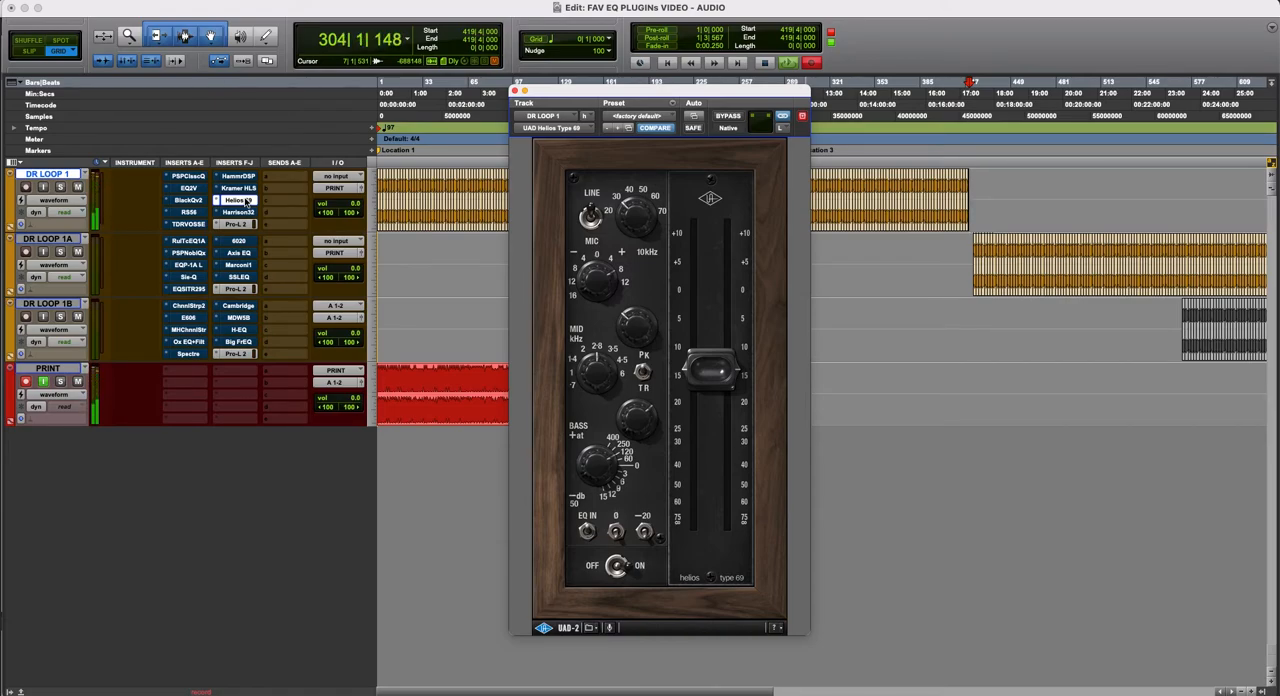
{"action": "left_click", "coordinate": [247, 201]}
{"action": "left_click", "coordinate": [249, 188]}
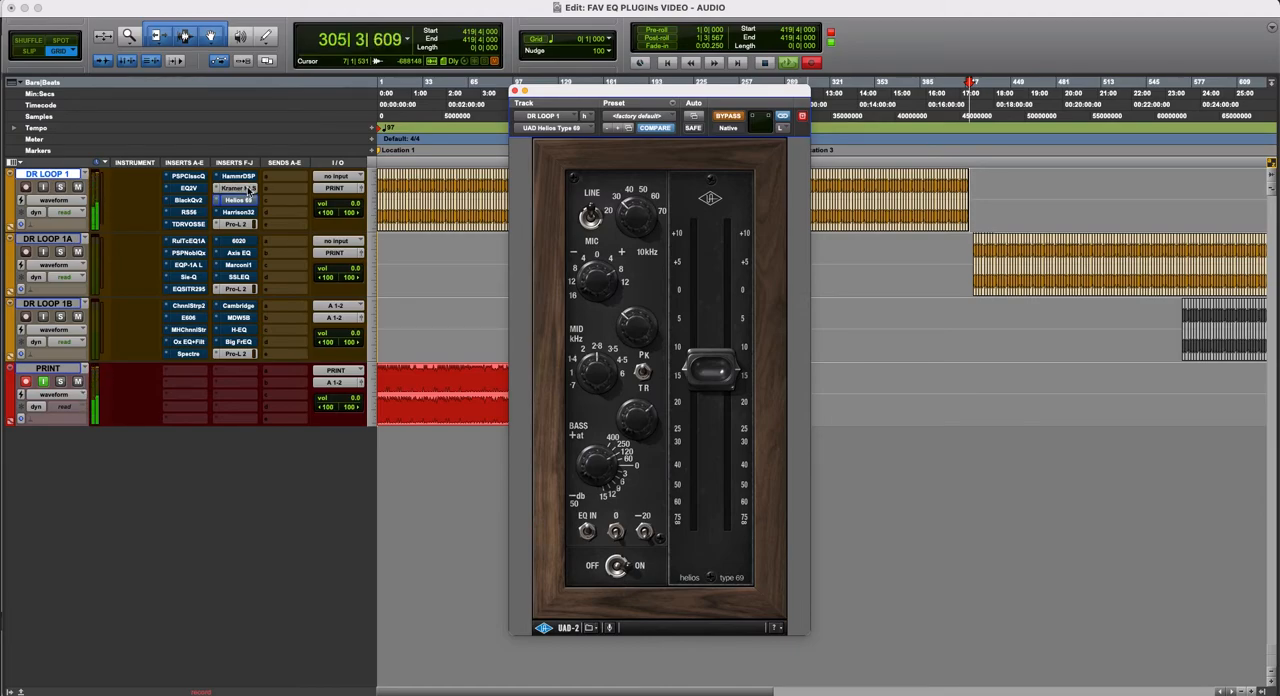
{"action": "left_click", "coordinate": [249, 189]}
{"action": "left_click", "coordinate": [249, 202]}
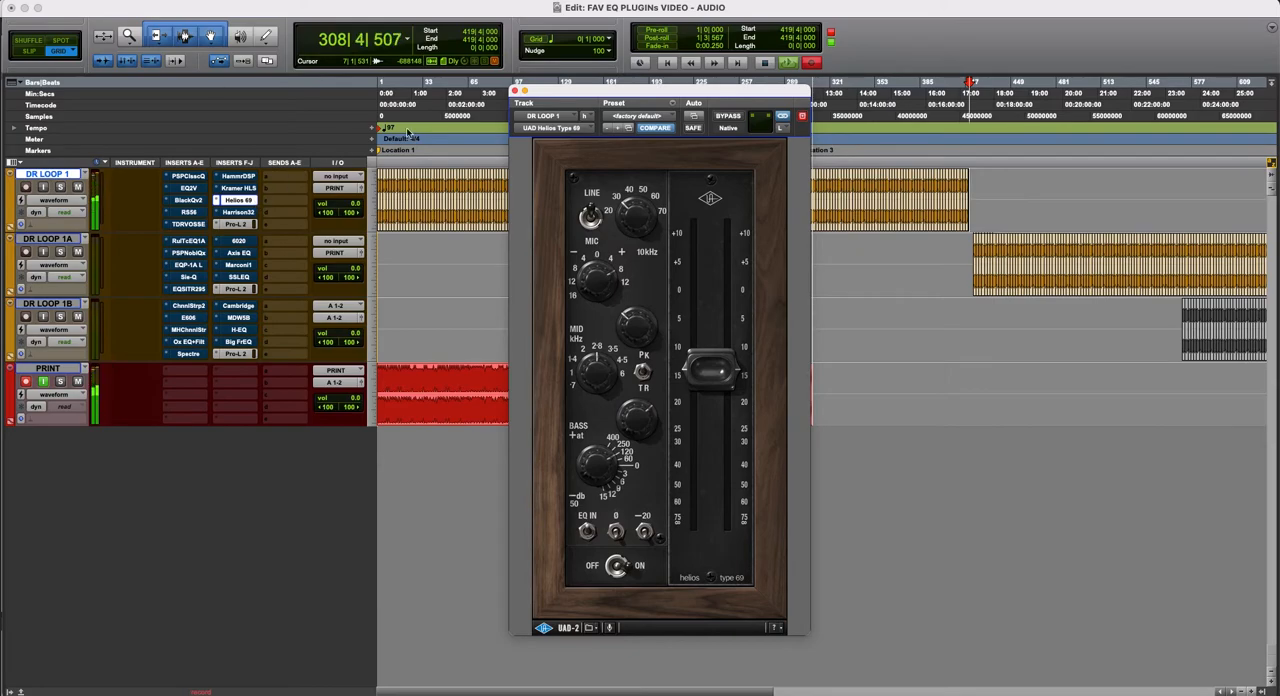
{"action": "left_click", "coordinate": [513, 91]}
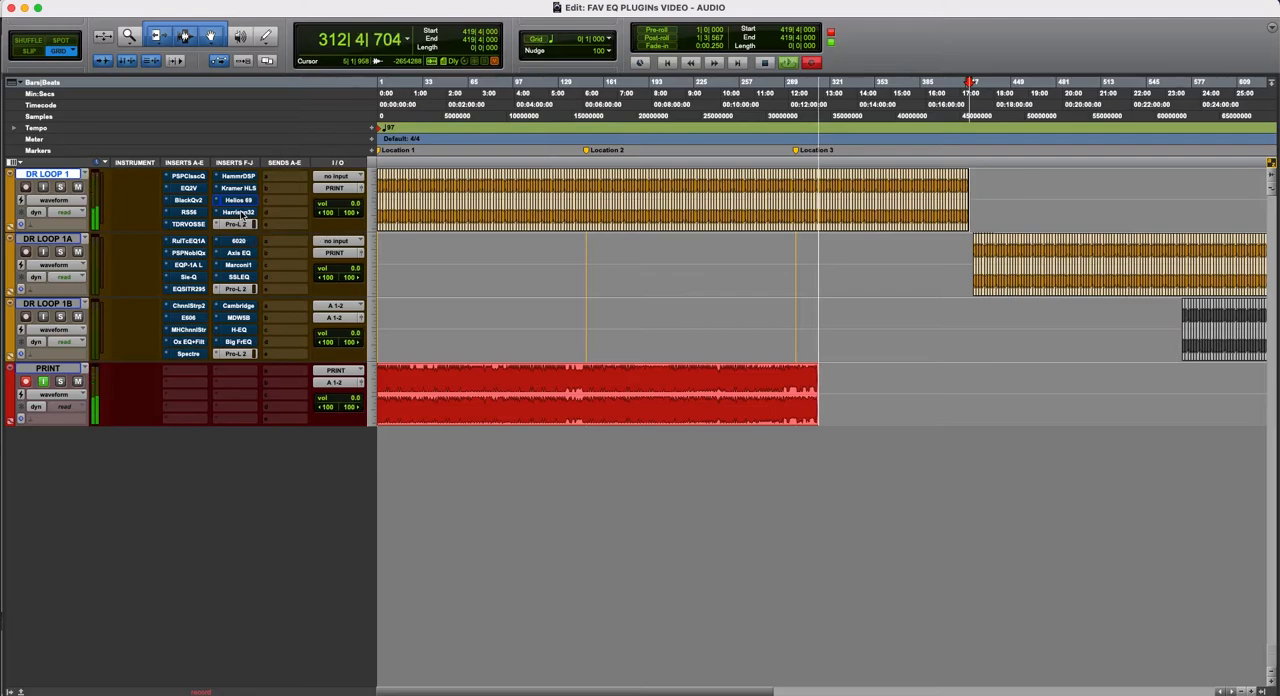
- Display the UAD Harrison 32C plug-in of DR LOOP 1, audition it bypassed and active, and leave it active
{"action": "left_click", "coordinate": [239, 213]}
{"action": "left_click_drag", "start_coordinate": [757, 99], "coordinate": [701, 184]}
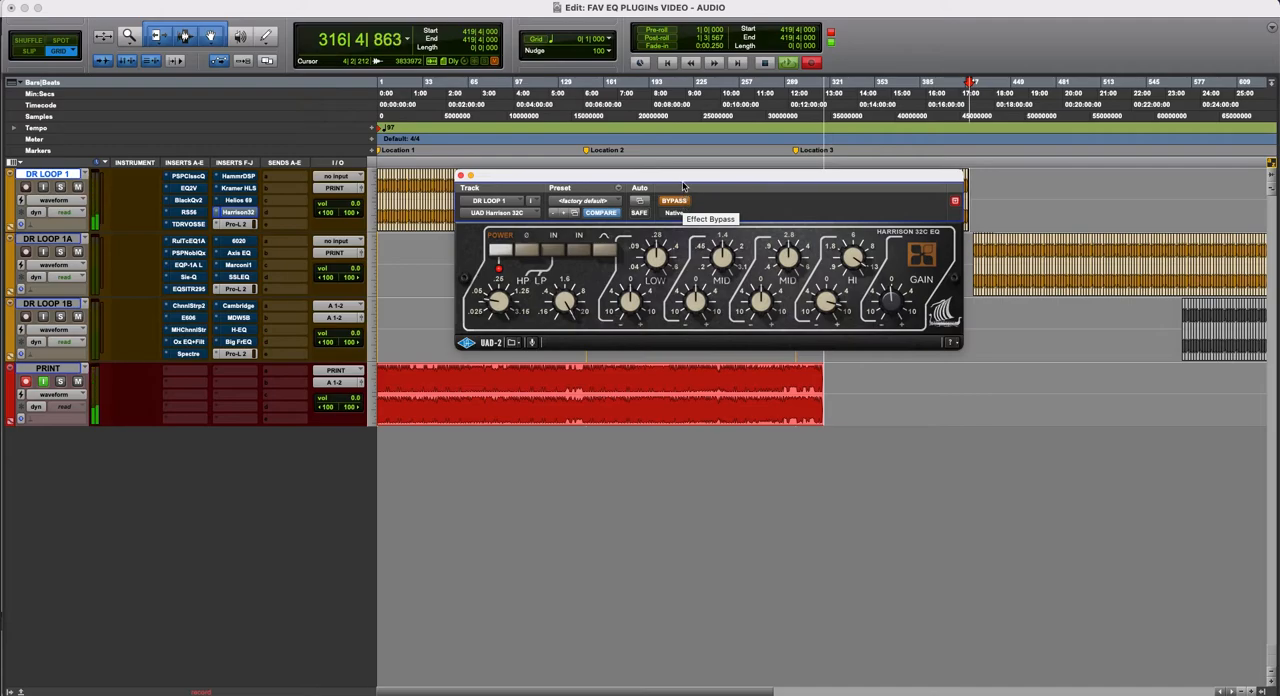
{"action": "mouse_move", "coordinate": [684, 177]}
{"action": "left_mouse_down"}
{"action": "mouse_move", "coordinate": [687, 210]}
{"action": "mouse_move", "coordinate": [682, 201]}
{"action": "left_mouse_up"}
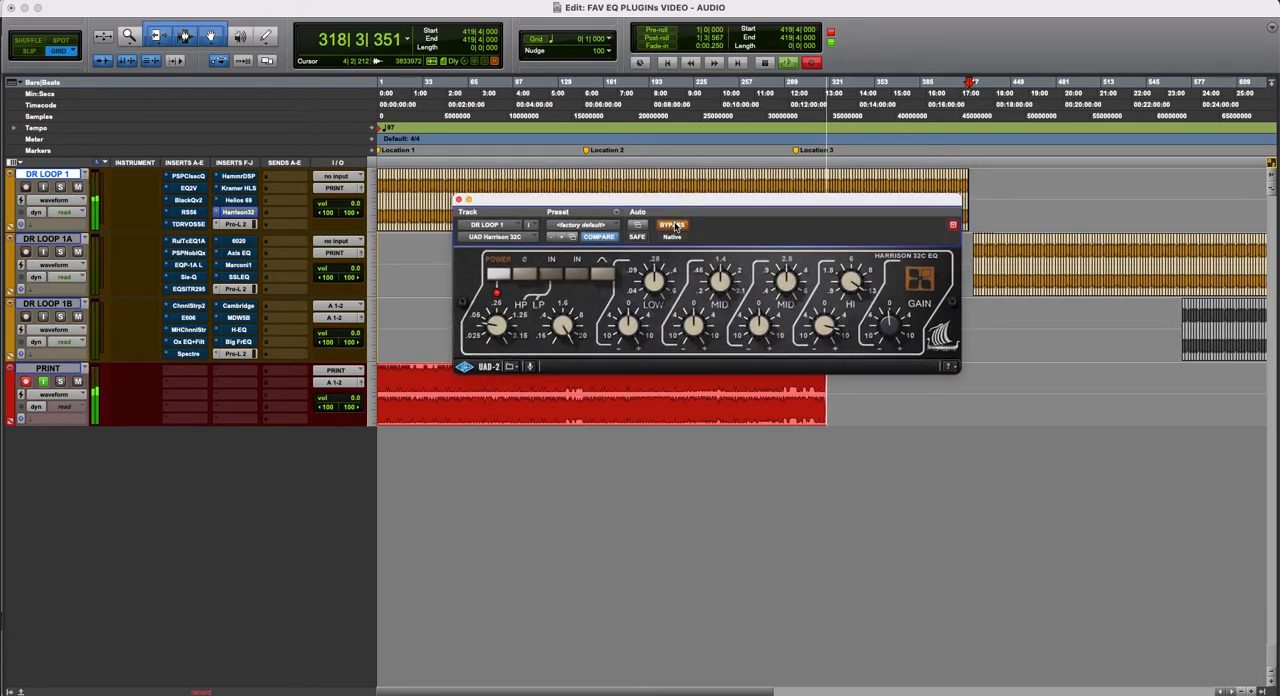
{"action": "left_click", "coordinate": [686, 225]}
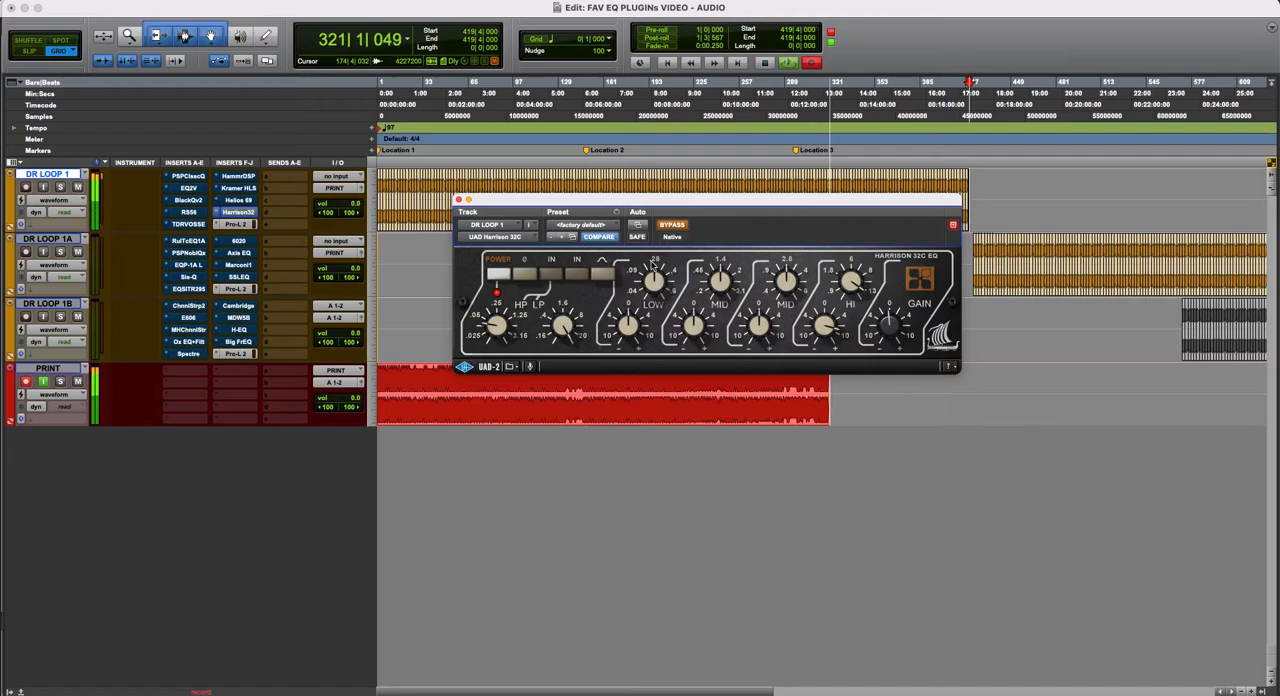
{"action": "left_click_drag", "start_coordinate": [740, 201], "coordinate": [745, 189]}
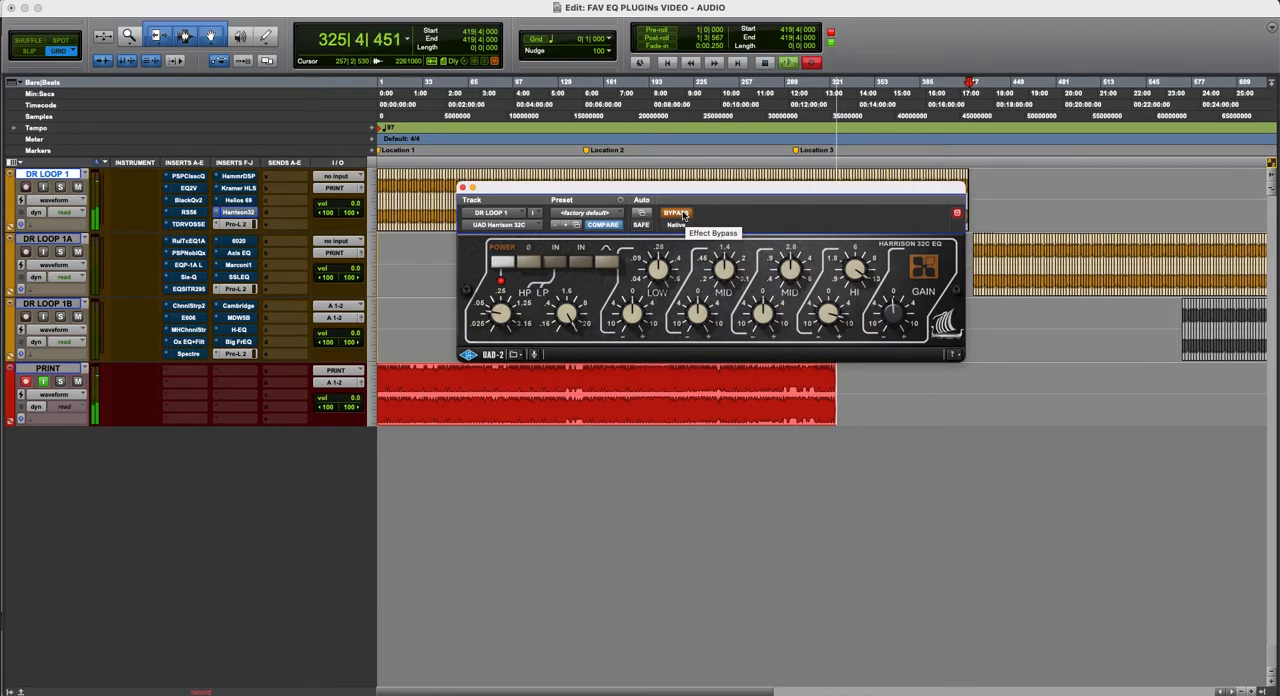
{"action": "left_click", "coordinate": [676, 213]}
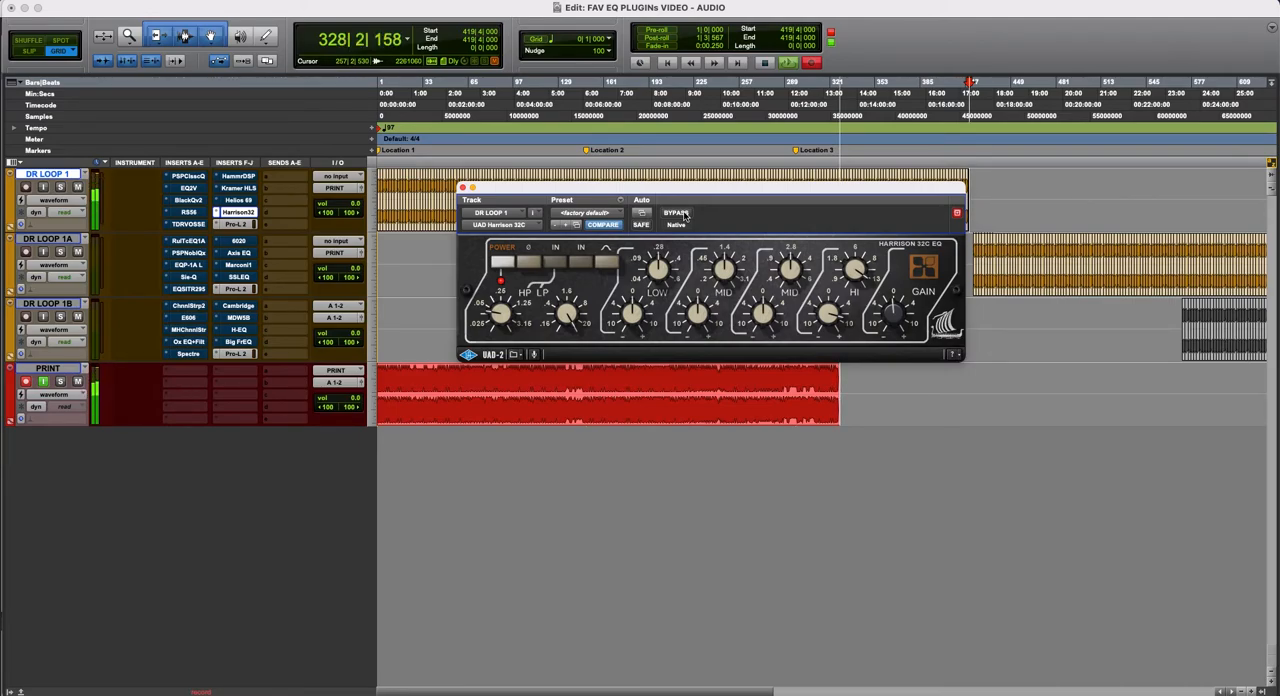
{"action": "left_click", "coordinate": [684, 214]}
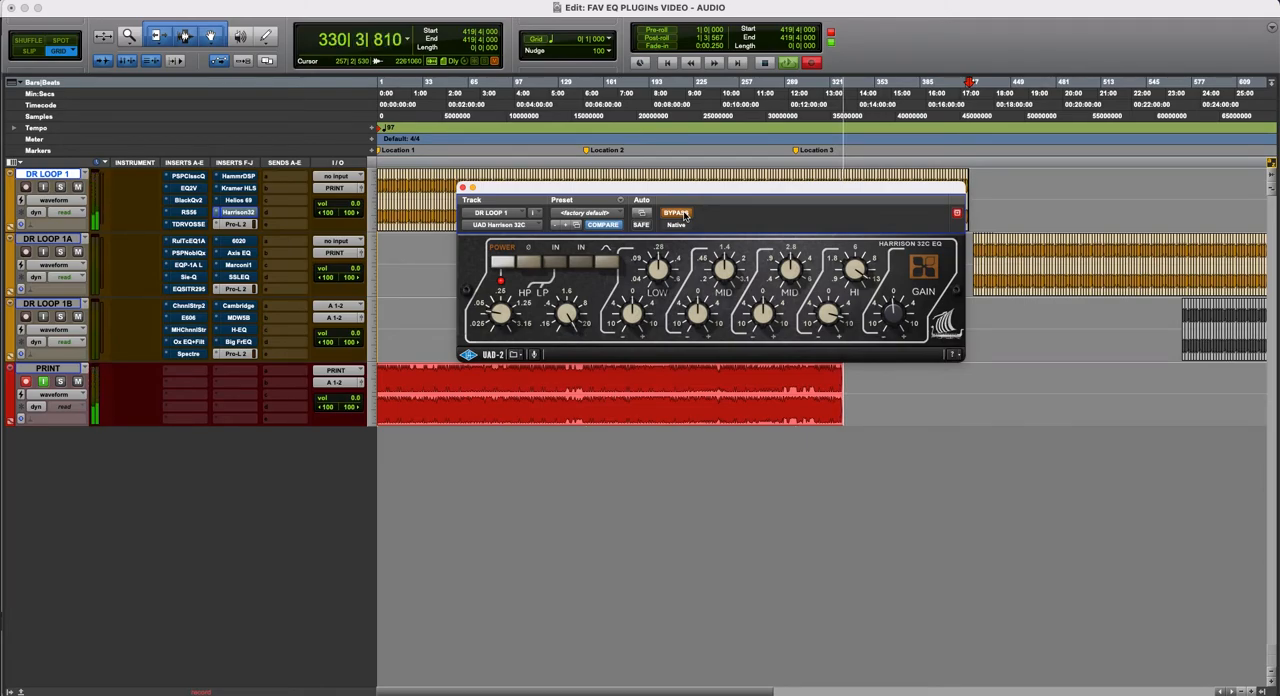
{"action": "left_click", "coordinate": [684, 214]}
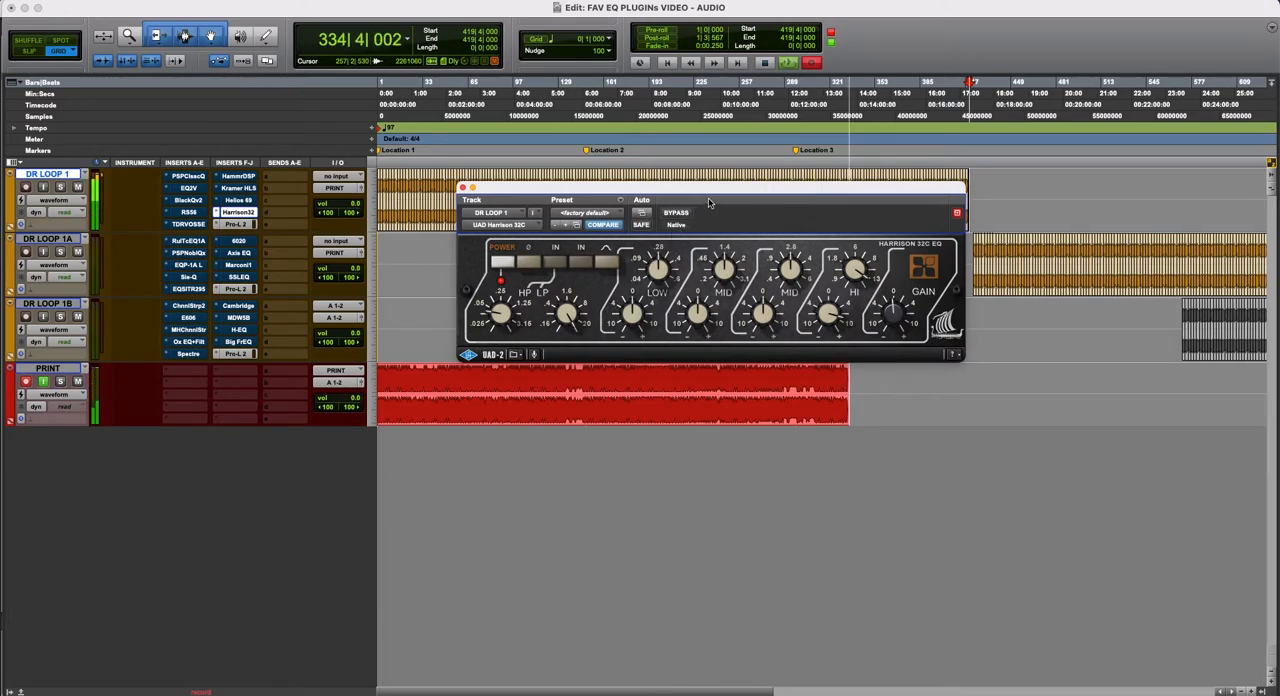
{"action": "mouse_move", "coordinate": [723, 189]}
{"action": "left_mouse_down"}
{"action": "mouse_move", "coordinate": [689, 265]}
{"action": "mouse_move", "coordinate": [651, 233]}
{"action": "mouse_move", "coordinate": [740, 189]}
{"action": "mouse_move", "coordinate": [687, 195]}
{"action": "mouse_move", "coordinate": [710, 195]}
{"action": "left_mouse_up"}
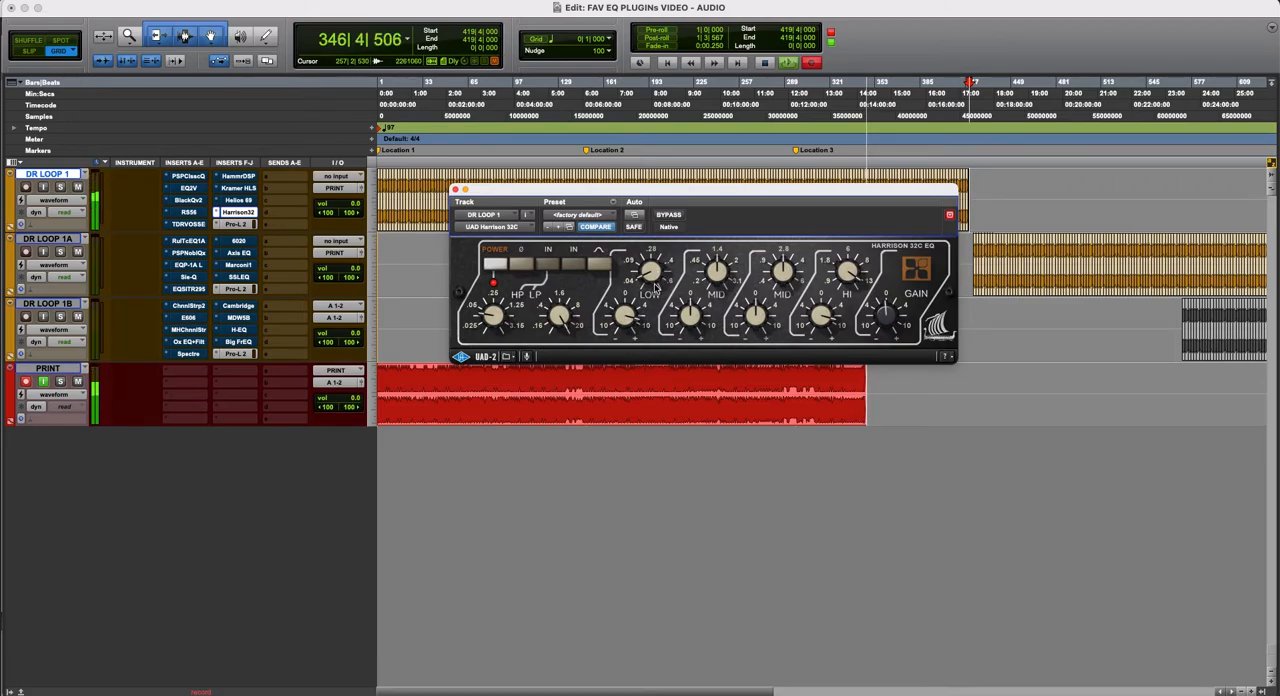
- Compare Harrison 32C bypassed and active again on the drum loop, and close its window with the plug-in bypassed
{"action": "left_click", "coordinate": [677, 215]}
{"action": "left_click", "coordinate": [668, 215]}
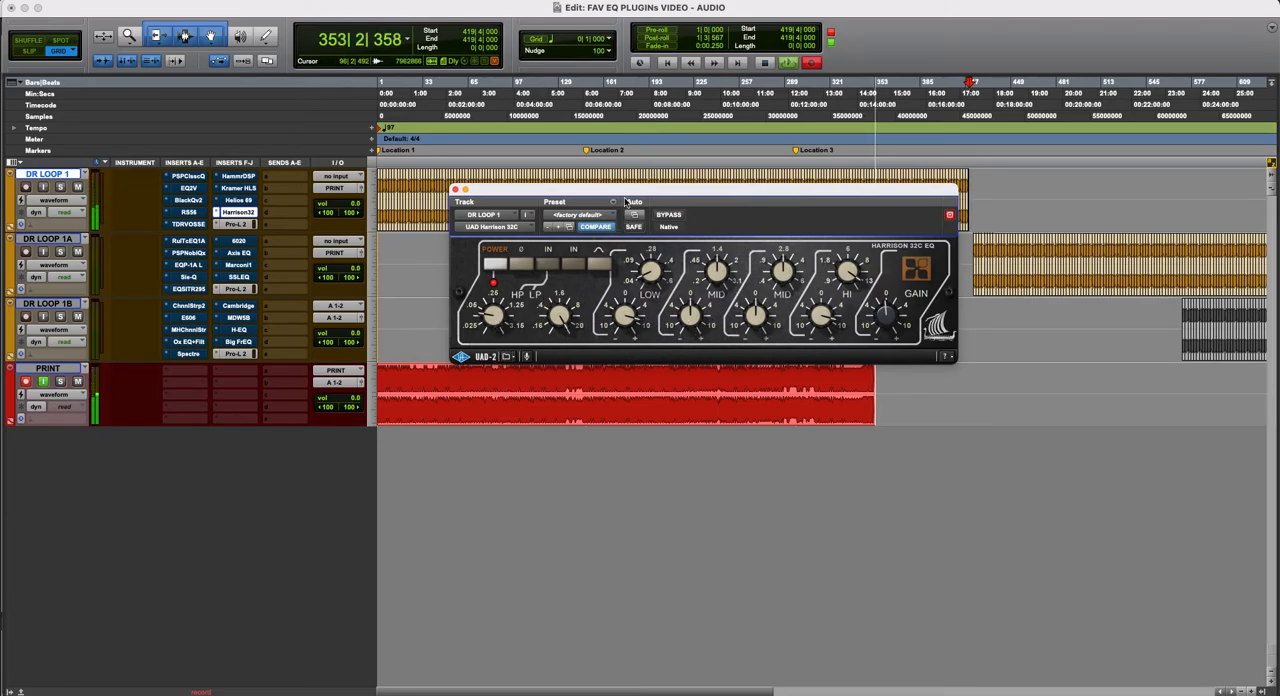
{"action": "left_click_drag", "start_coordinate": [626, 203], "coordinate": [627, 210]}
{"action": "left_click", "coordinate": [670, 222]}
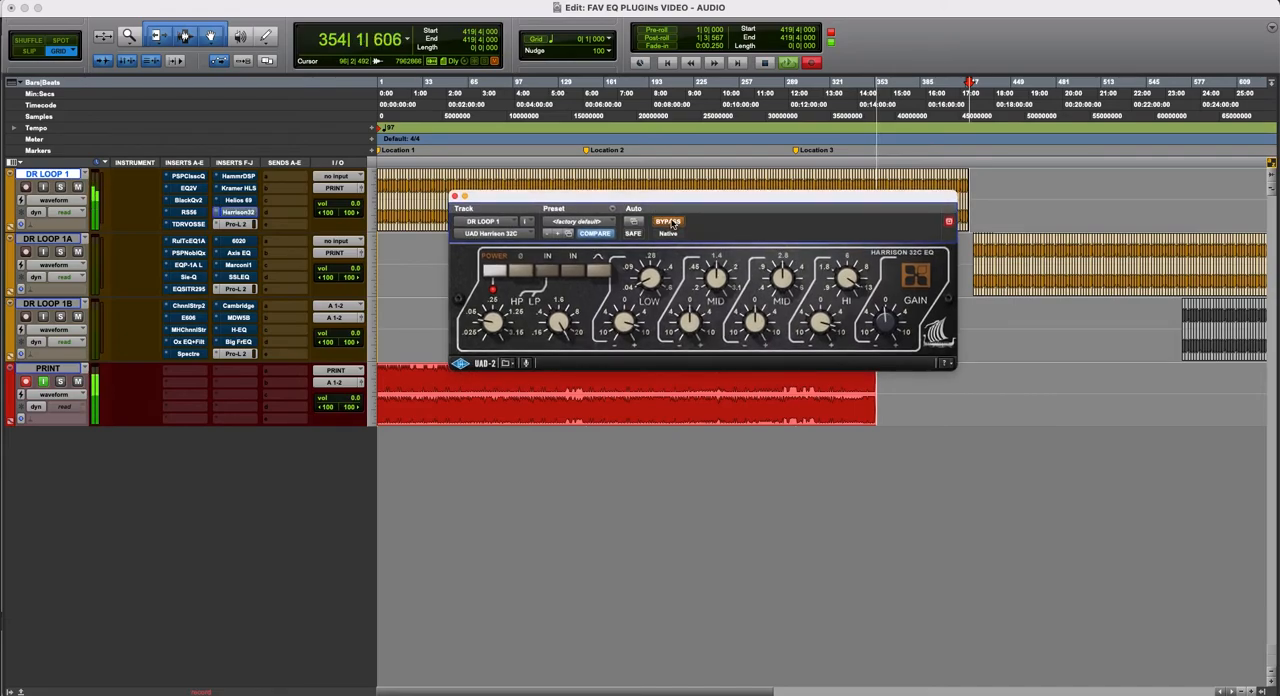
{"action": "left_click", "coordinate": [670, 222]}
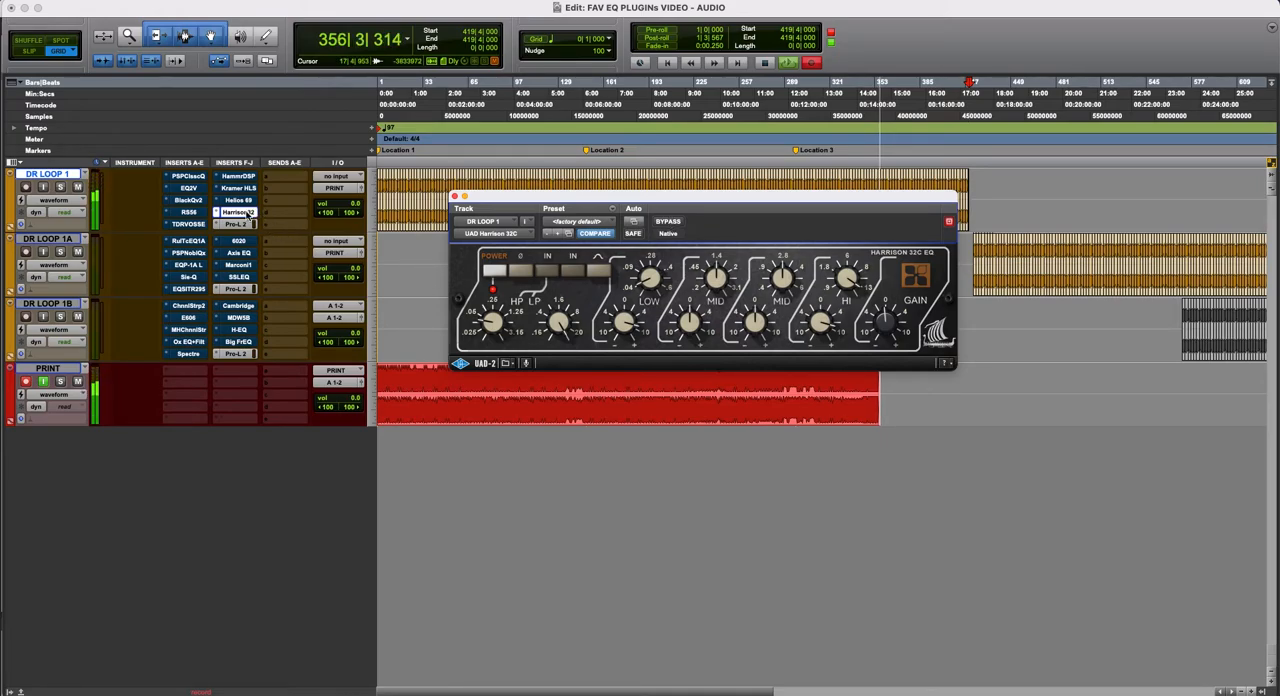
{"action": "left_click", "coordinate": [249, 213], "text": "super"}
{"action": "left_click", "coordinate": [454, 197]}
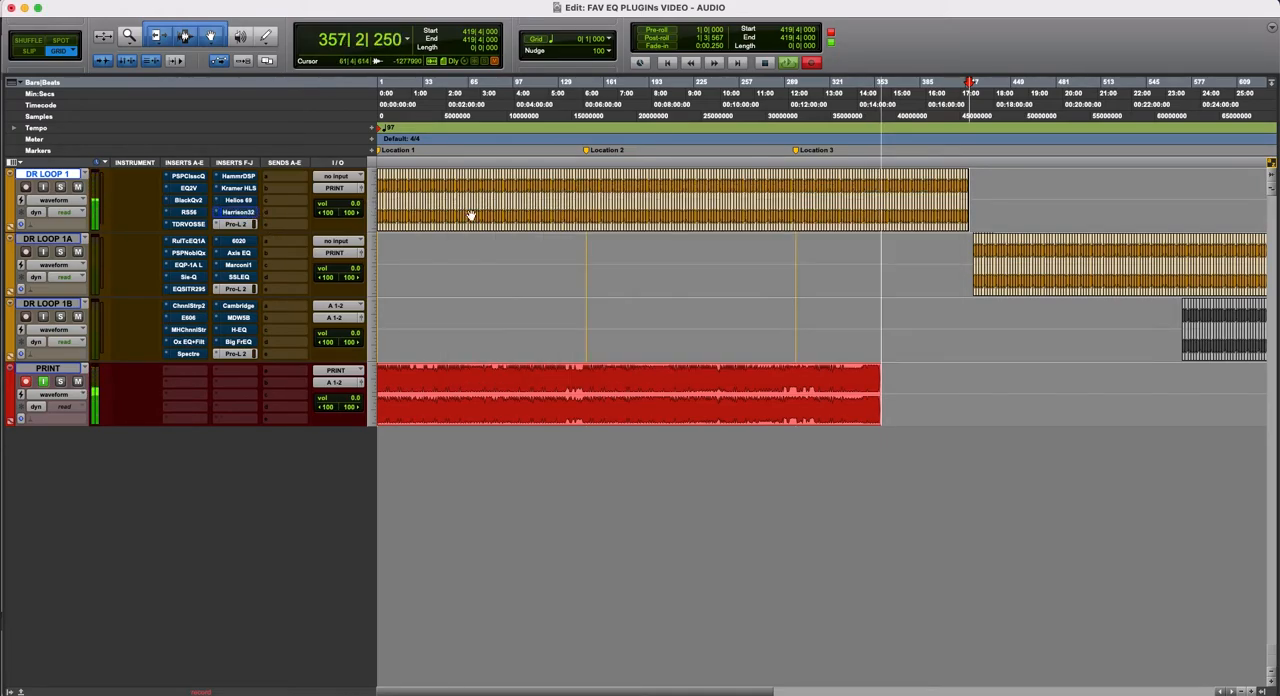
- Delete the remaining DR LOOP 1 audio from bar 363|3 to the end of the track's clips
{"action": "key", "text": "r"}
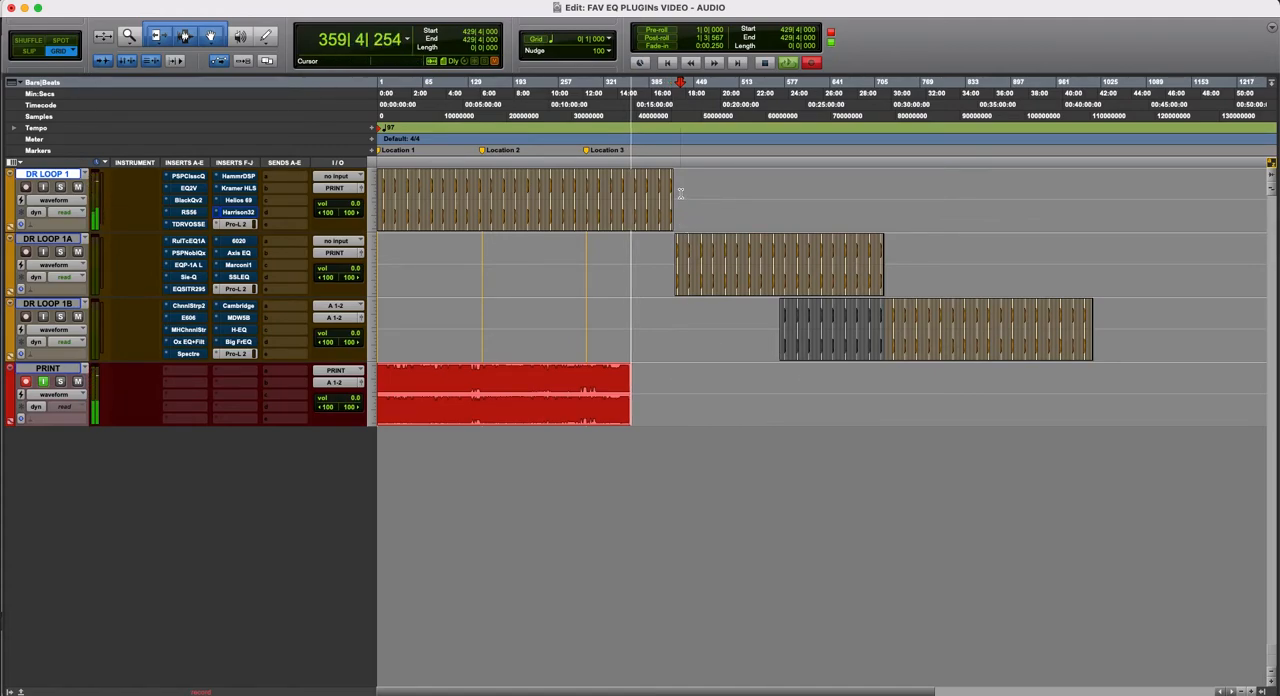
{"action": "key", "text": "t"}
{"action": "key", "text": "t"}
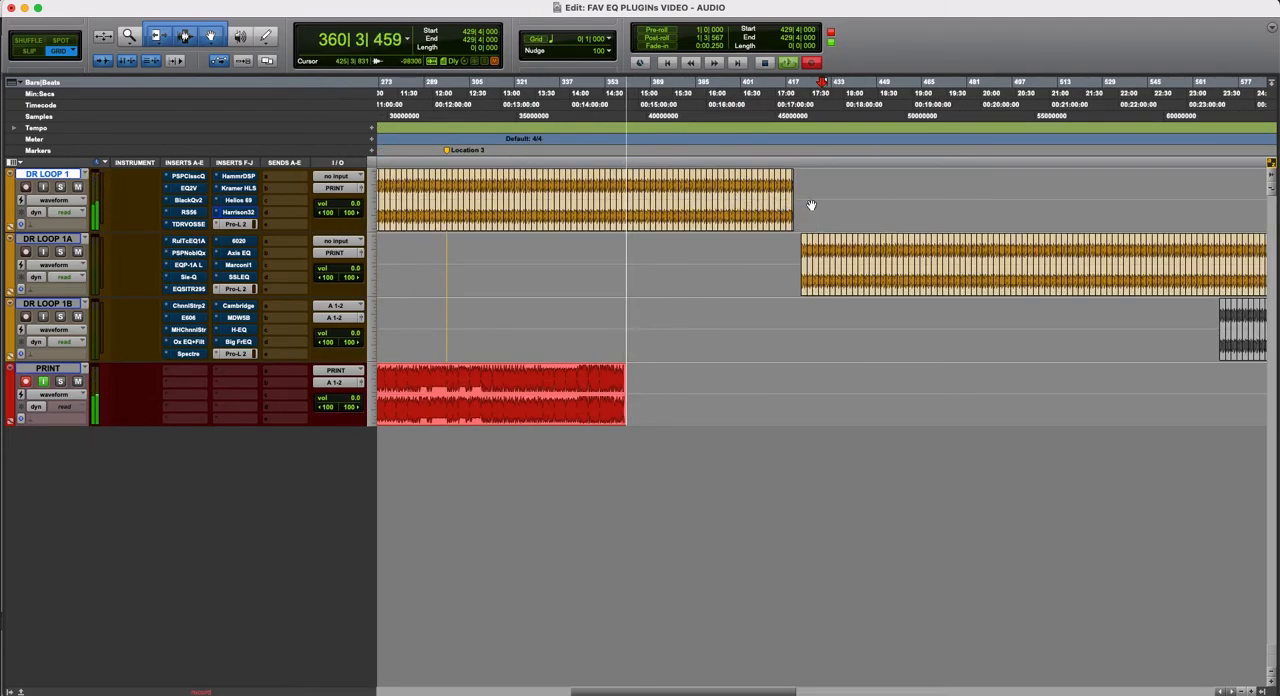
{"action": "left_click_drag", "start_coordinate": [802, 193], "coordinate": [634, 195]}
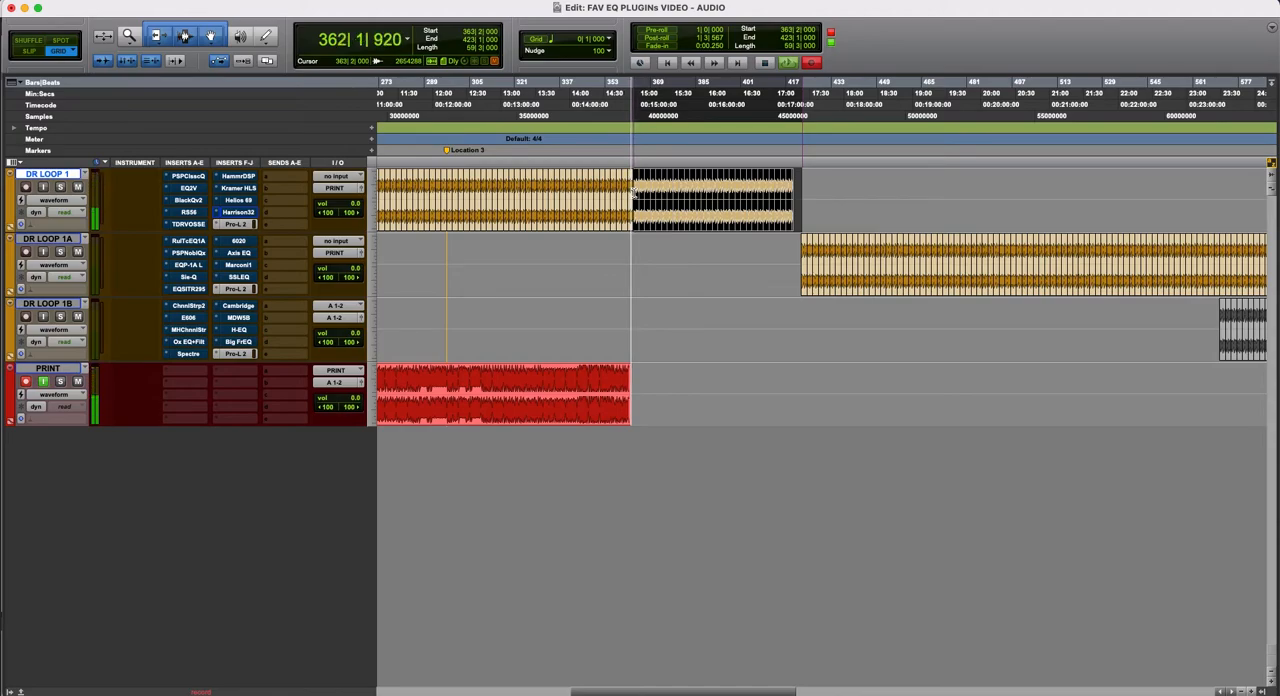
{"action": "key", "text": "Delete"}
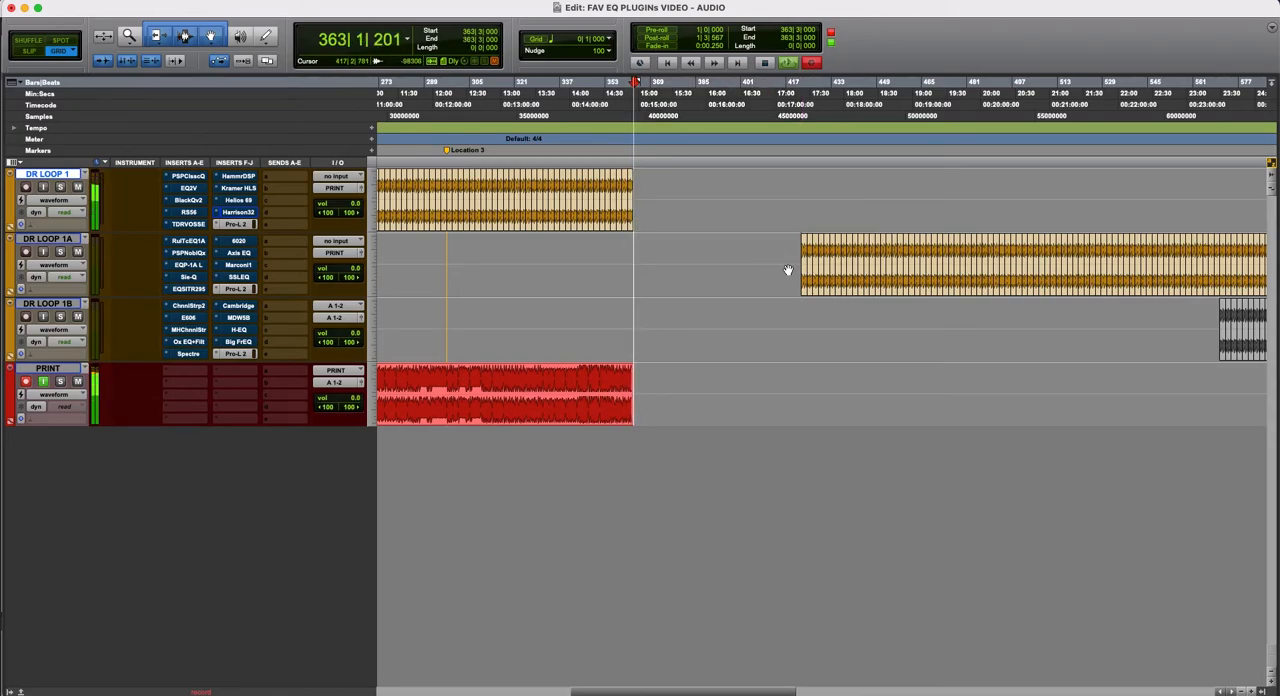
- Move the DR LOOP 1A and DR LOOP 1B clips earlier together so their selection starts at 357|1, and clear the selection
{"action": "key", "text": "super+bracketleft"}
{"action": "left_click_drag", "start_coordinate": [800, 258], "coordinate": [837, 333]}
{"action": "scroll", "coordinate": [820, 362], "scroll_direction": "left", "scroll_amount": 10}
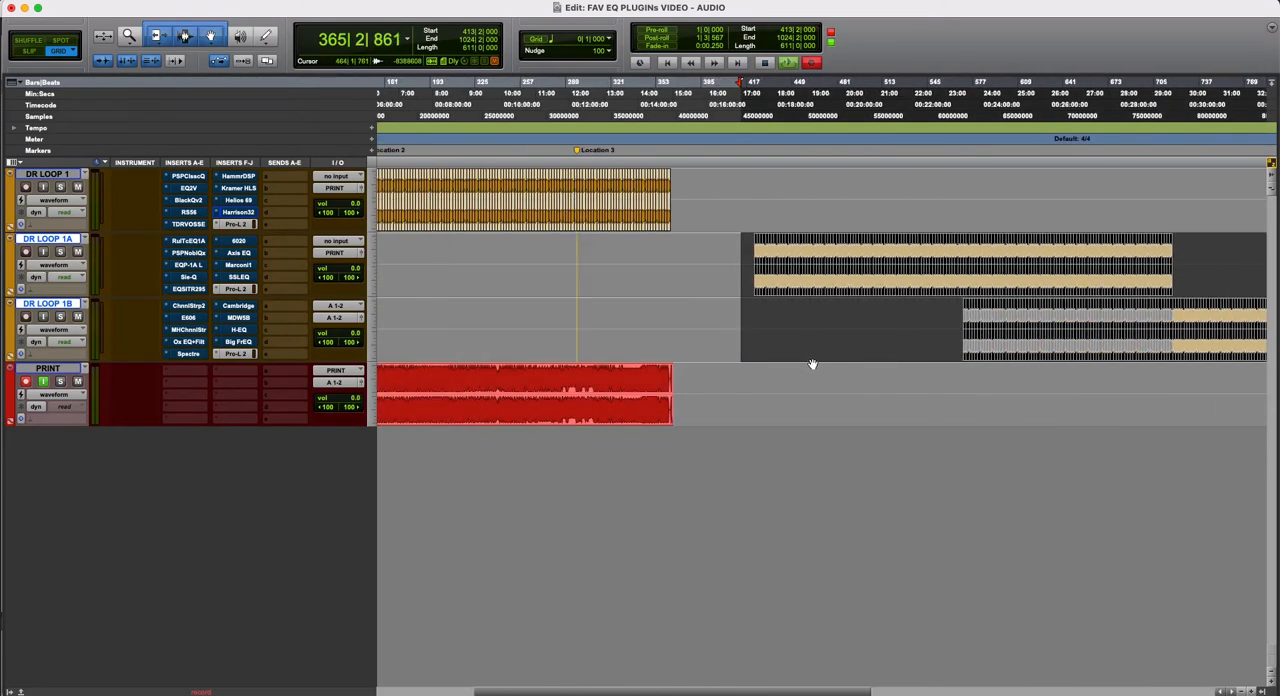
{"action": "left_click_drag", "start_coordinate": [888, 290], "coordinate": [810, 293]}
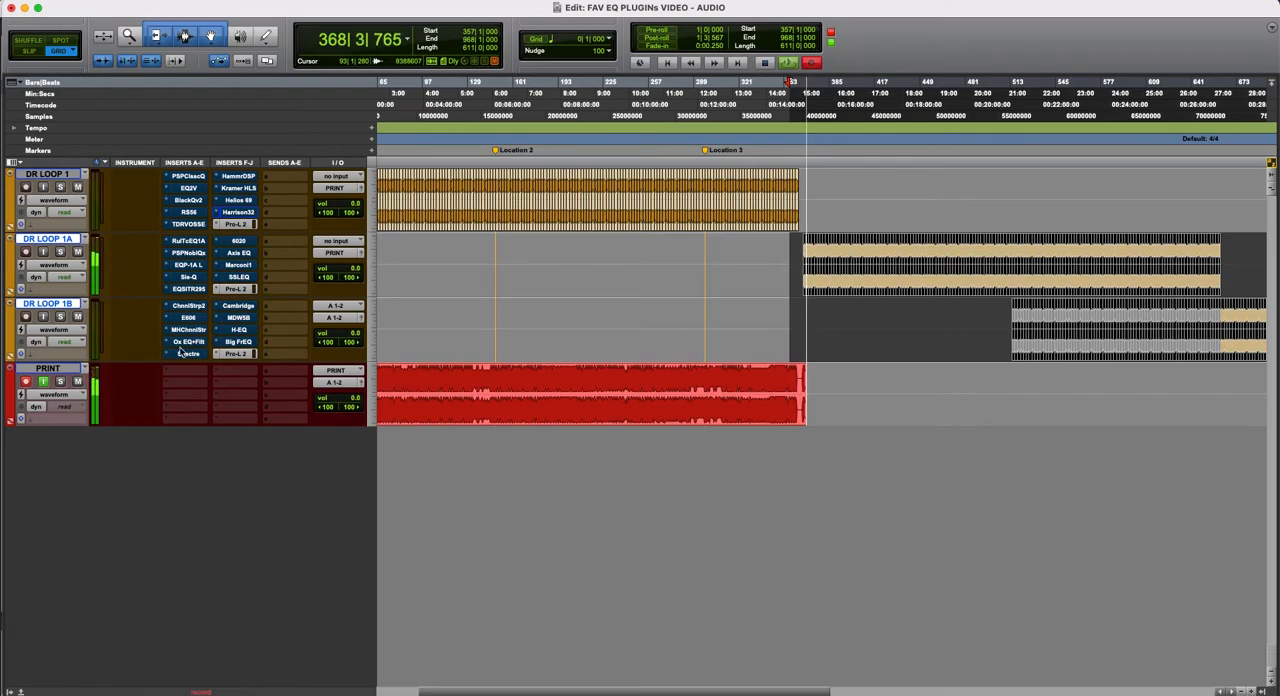
{"action": "key", "text": "t"}
{"action": "key", "text": "t"}
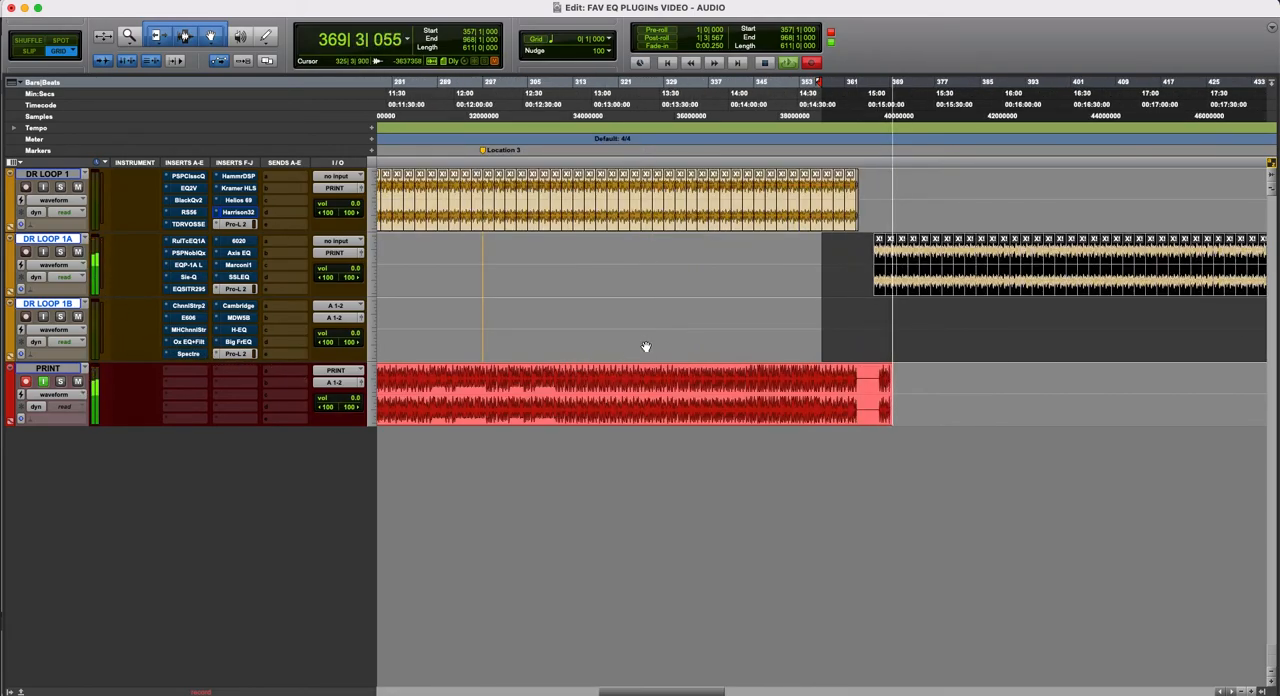
{"action": "scroll", "coordinate": [805, 323], "scroll_direction": "right", "scroll_amount": 2}
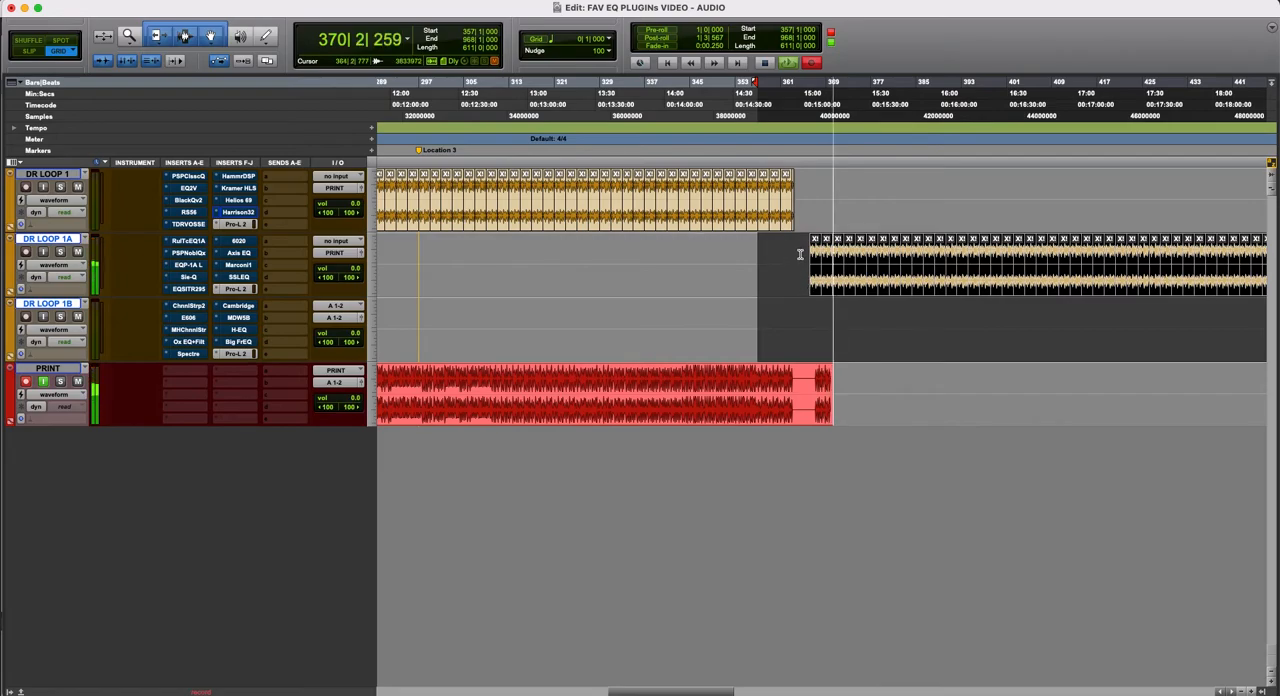
{"action": "key", "text": "r"}
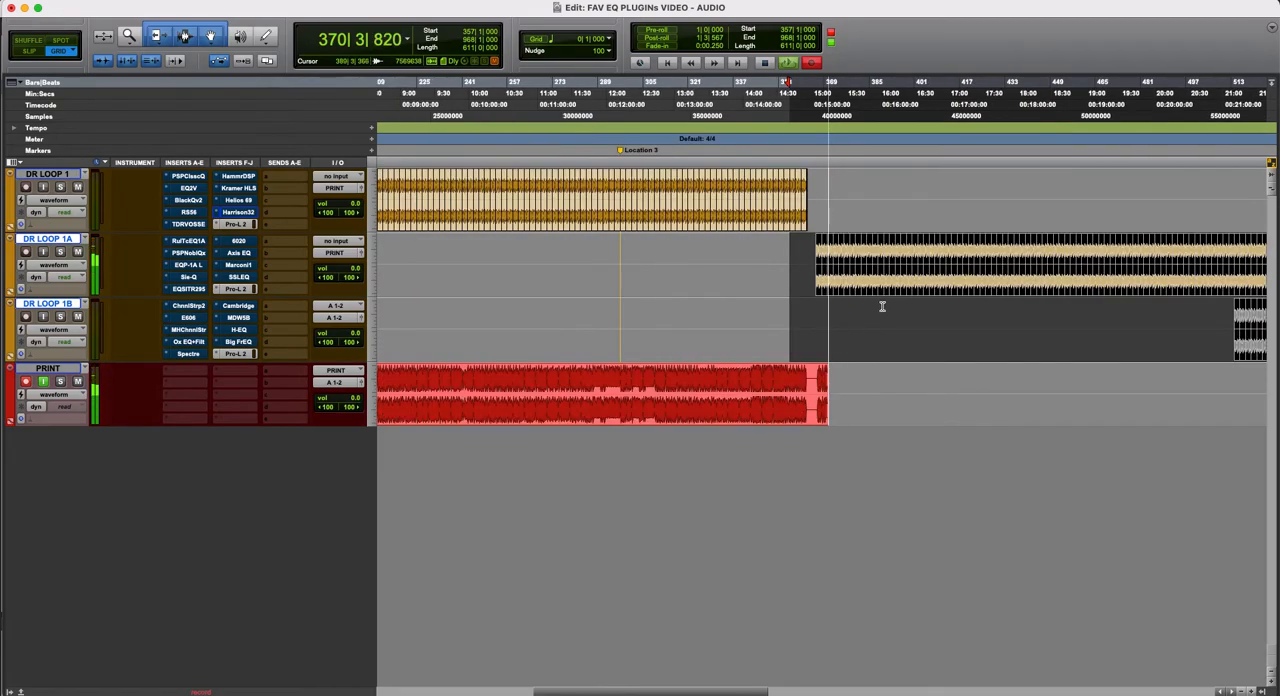
{"action": "left_click", "coordinate": [796, 264]}
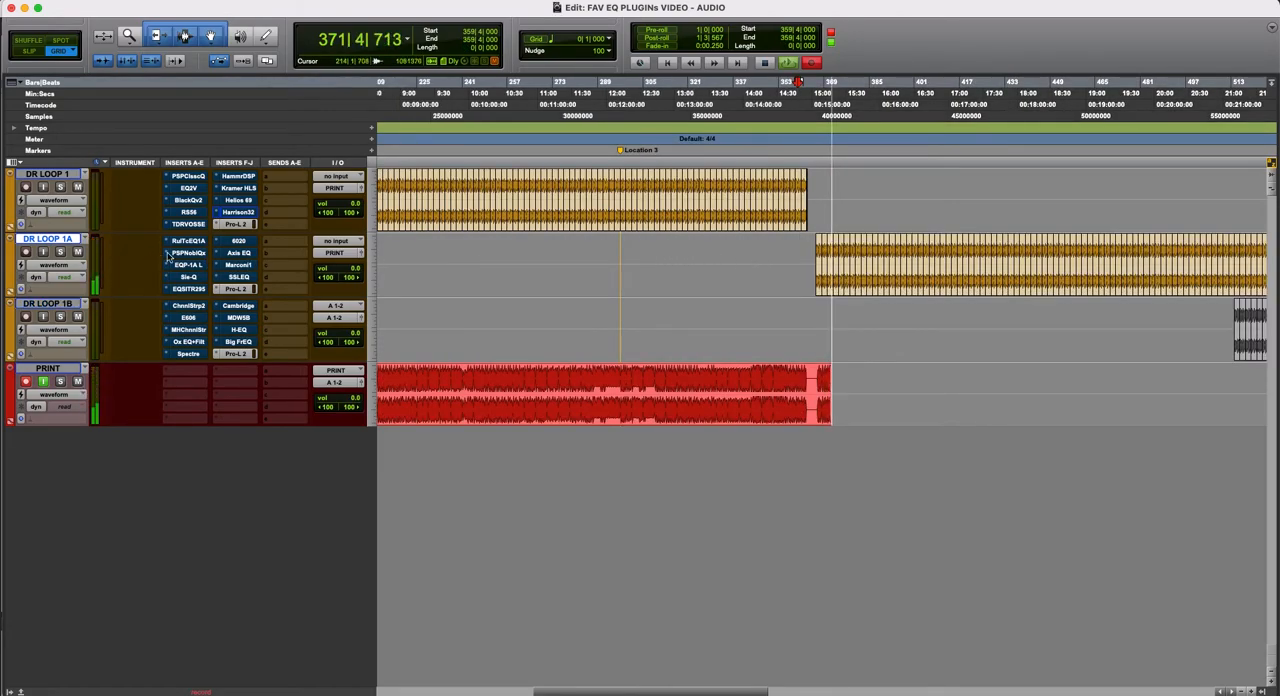
- Display Rule Tec EQ1A on DR LOOP 1A, compare it repeatedly active and bypassed, and close its window
{"action": "left_click", "coordinate": [191, 242]}
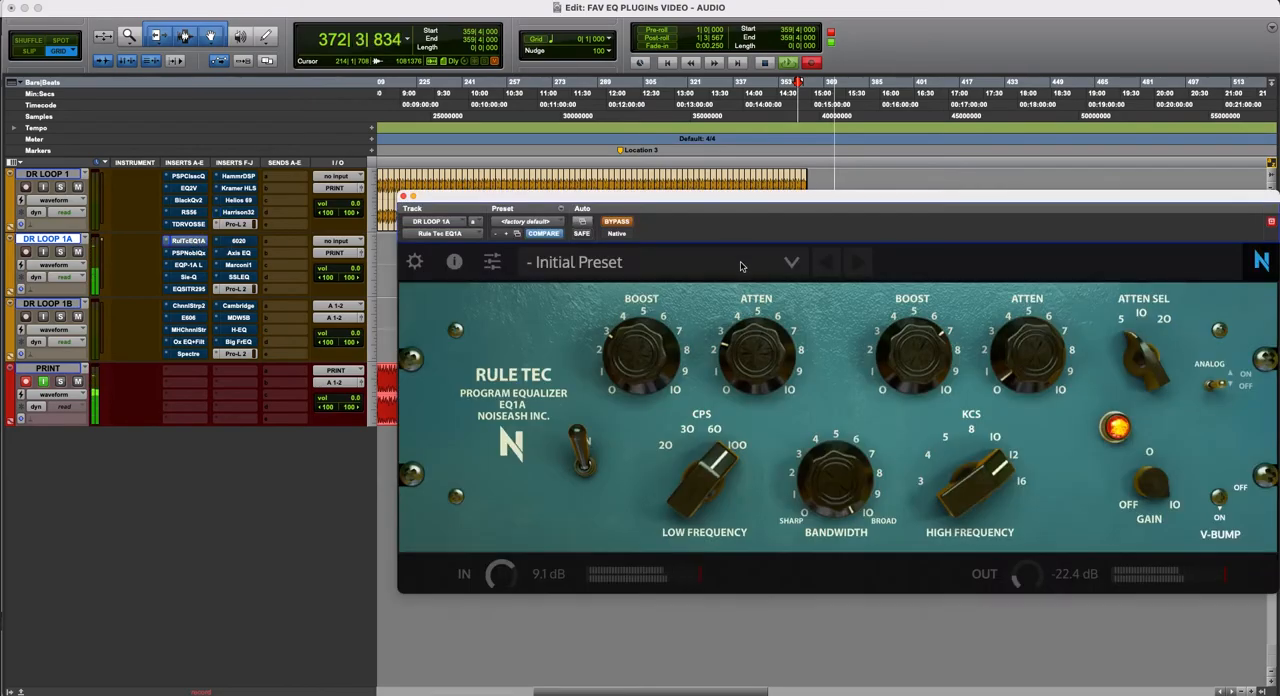
{"action": "left_click_drag", "start_coordinate": [770, 205], "coordinate": [524, 166]}
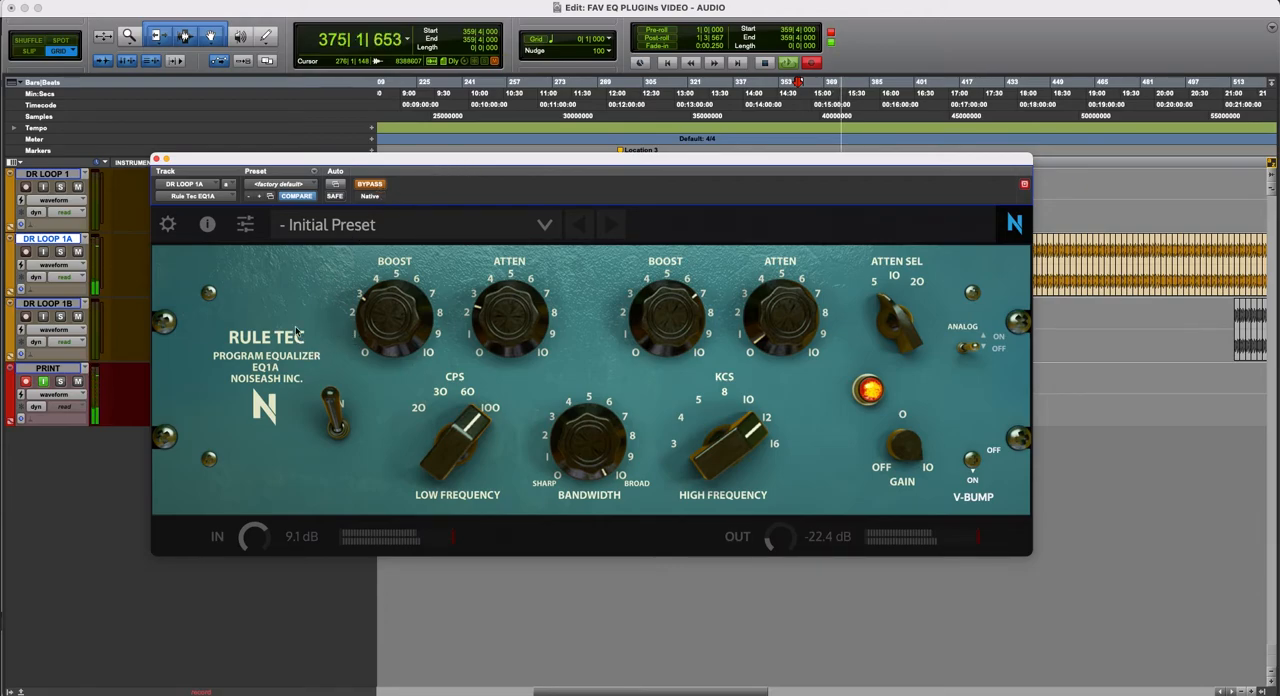
{"action": "left_click_drag", "start_coordinate": [381, 165], "coordinate": [505, 160]}
{"action": "left_click", "coordinate": [483, 181]}
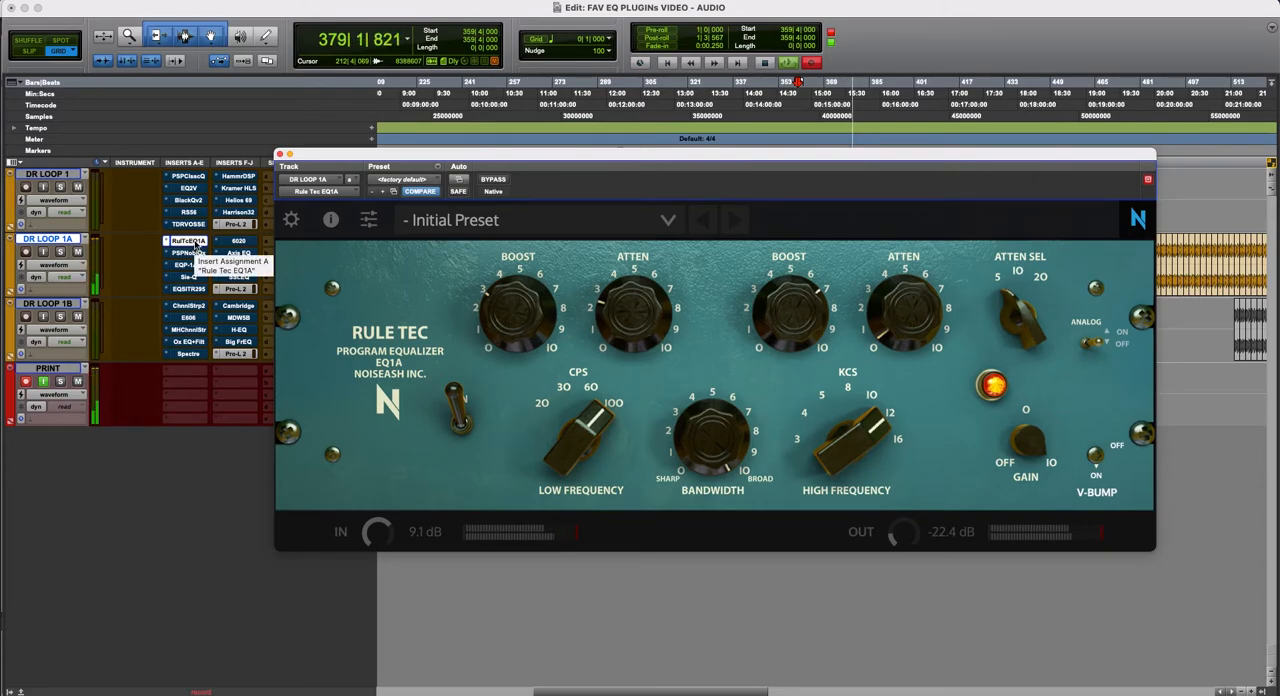
{"action": "left_click", "coordinate": [195, 244], "text": "super"}
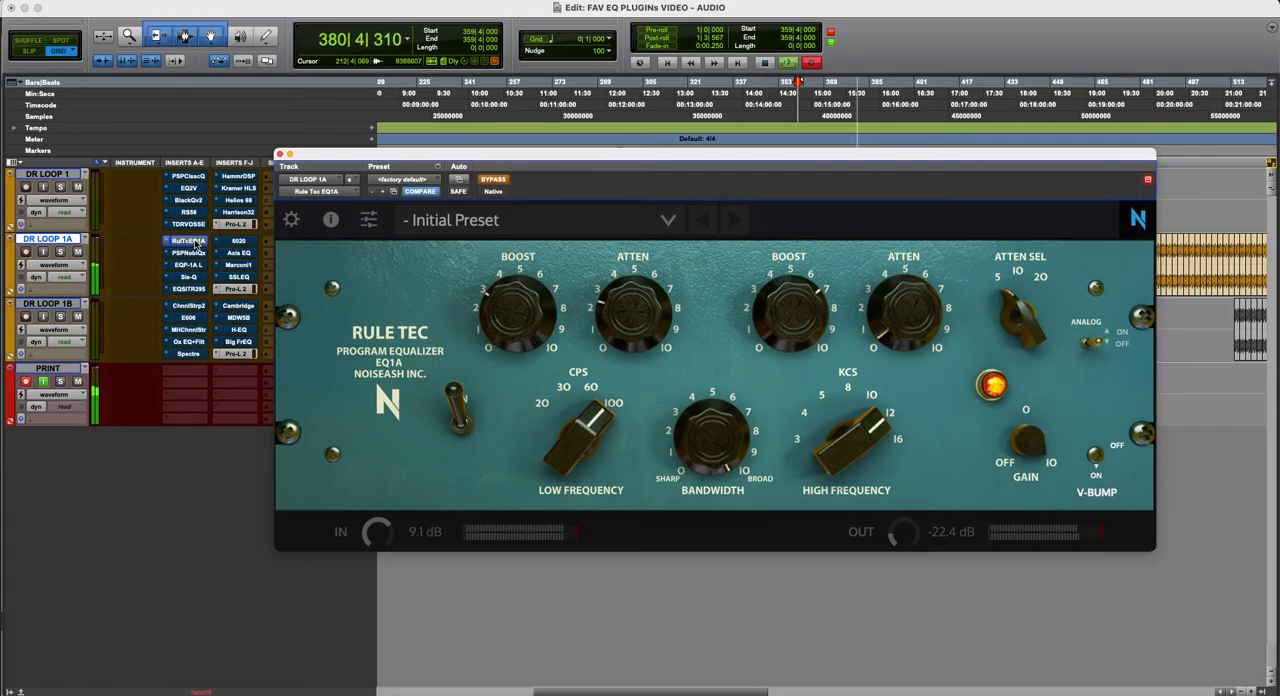
{"action": "left_click", "coordinate": [195, 244], "text": "super"}
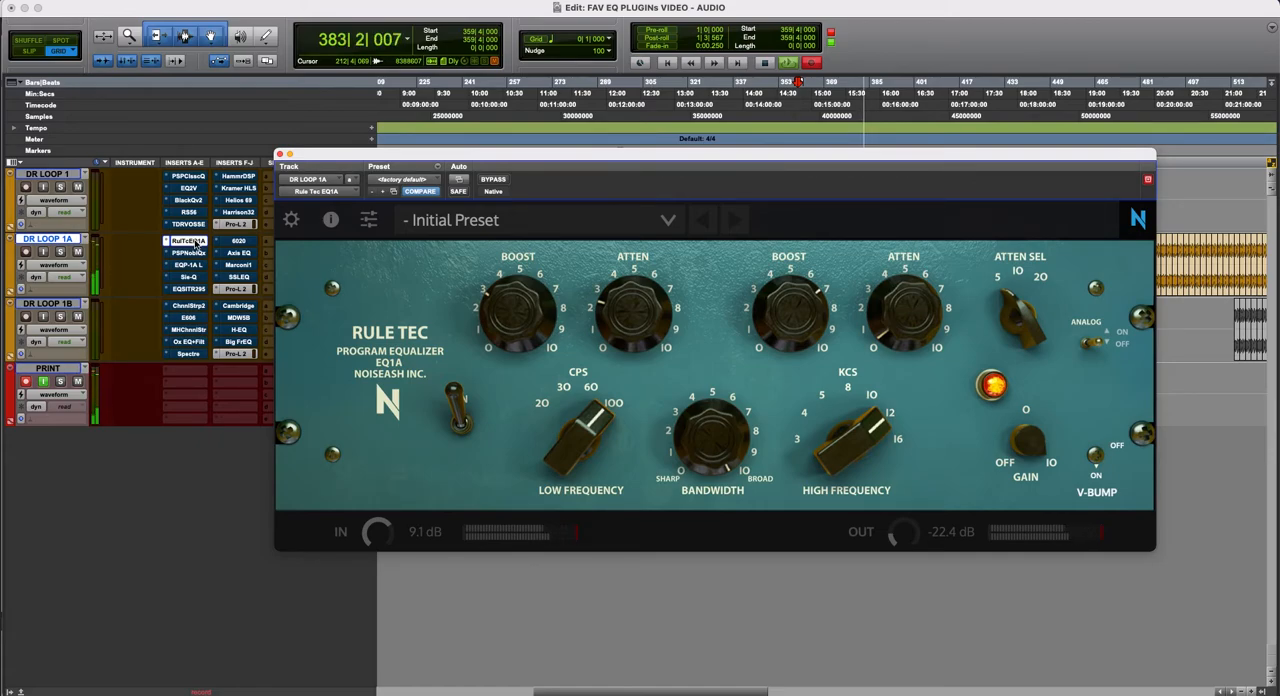
{"action": "left_click", "coordinate": [195, 244], "text": "super"}
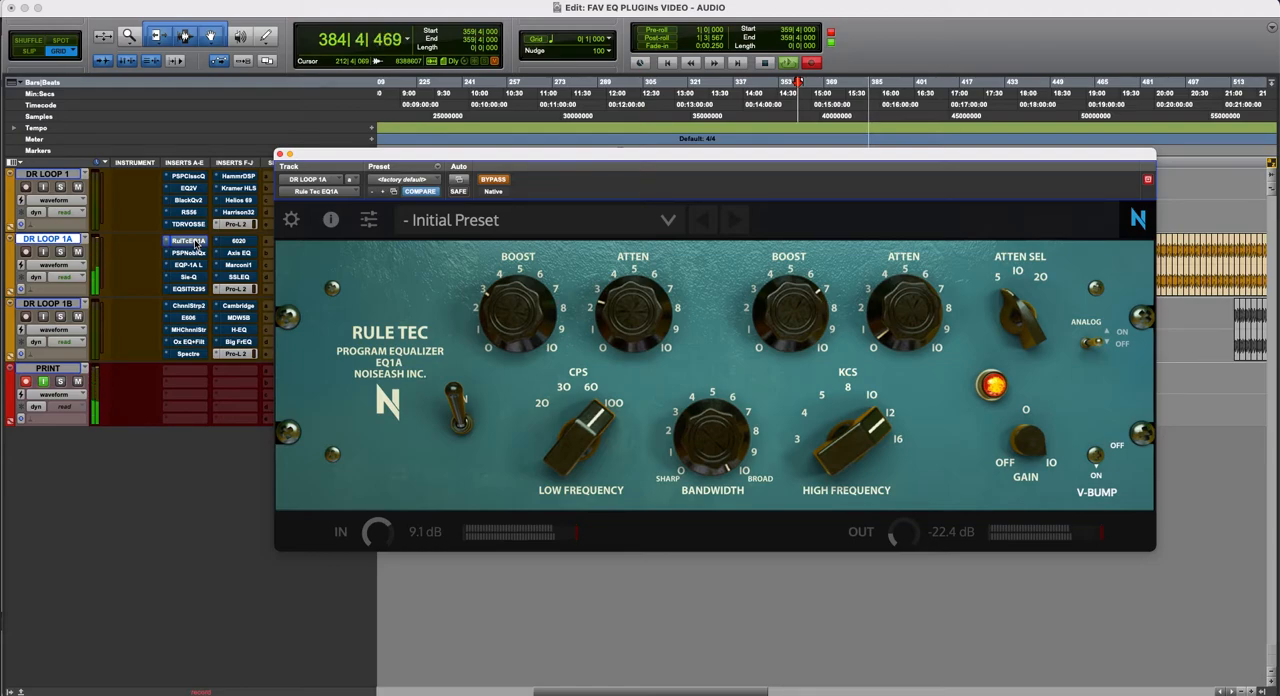
{"action": "left_click", "coordinate": [196, 244], "text": "super"}
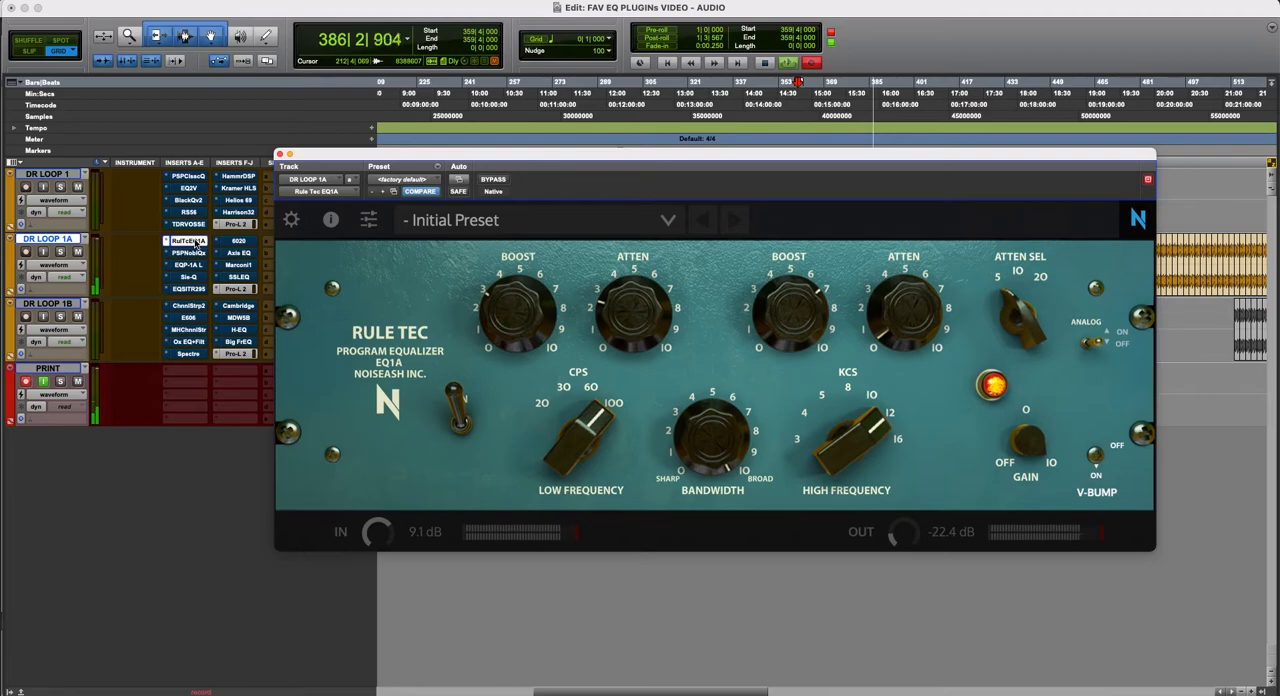
{"action": "left_click", "coordinate": [196, 243]}
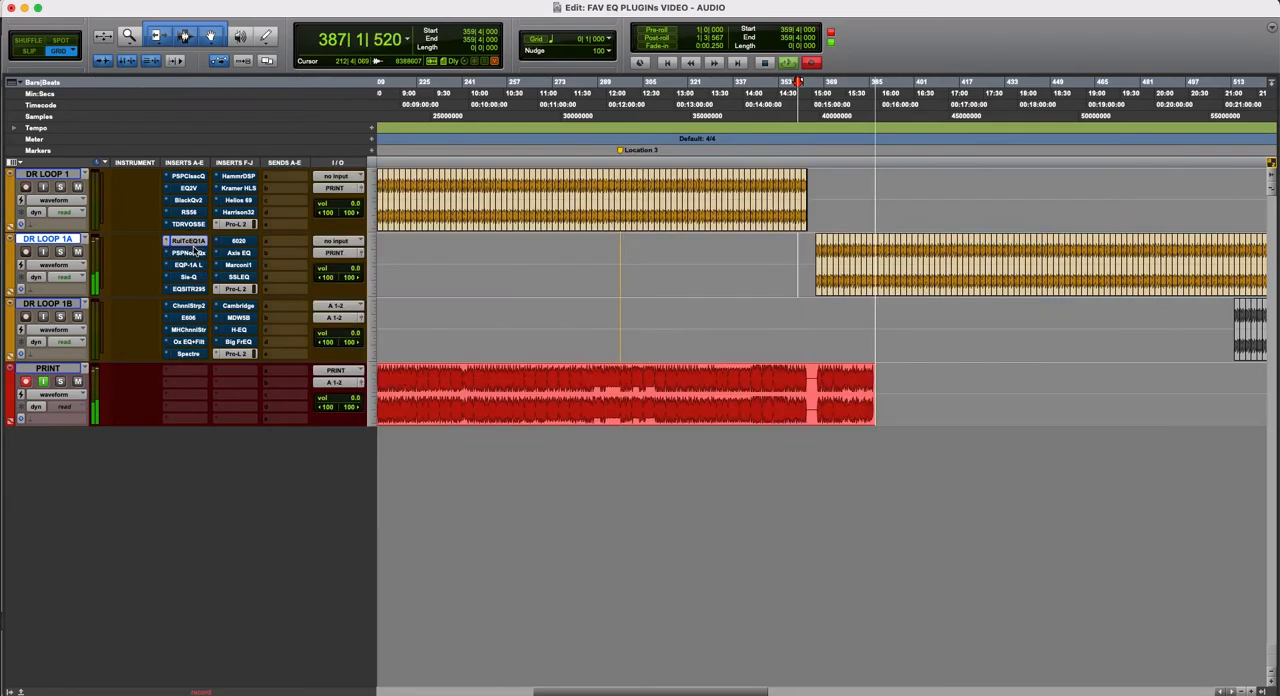
- Display PSP NobleQex on DR LOOP 1A, compare it active and bypassed, and leave it active
{"action": "left_click", "coordinate": [188, 253]}
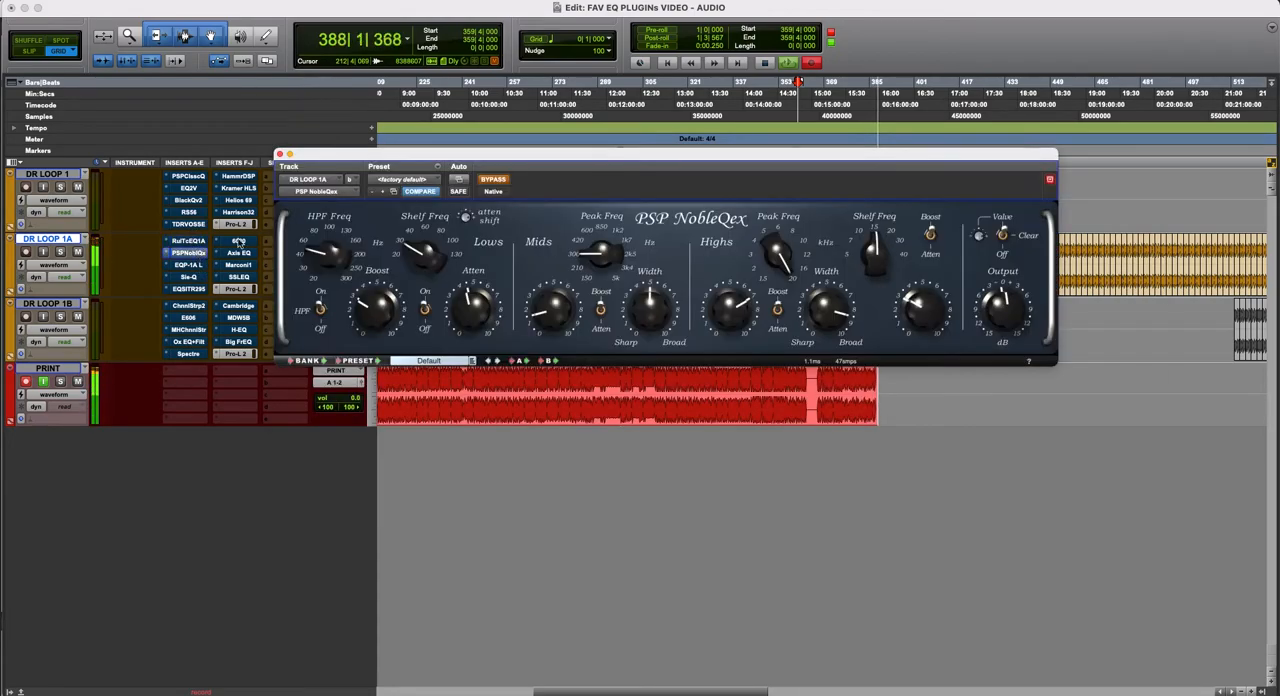
{"action": "left_click_drag", "start_coordinate": [392, 167], "coordinate": [458, 255]}
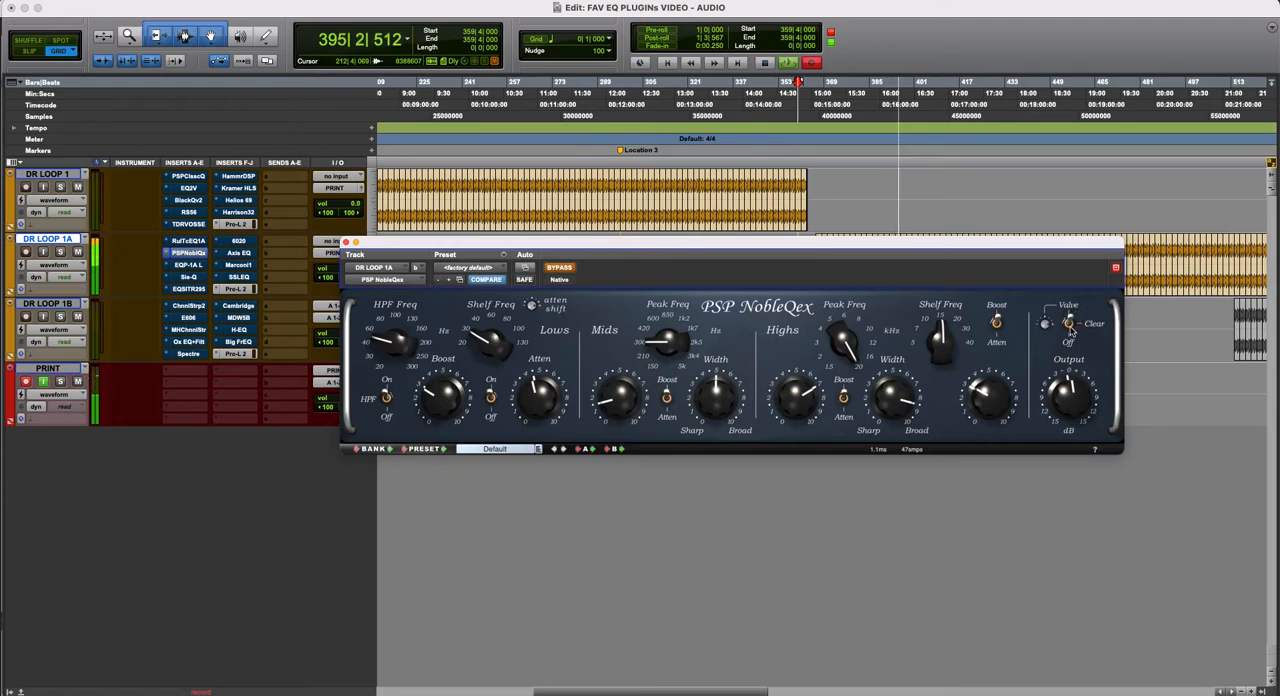
{"action": "left_click", "coordinate": [561, 269]}
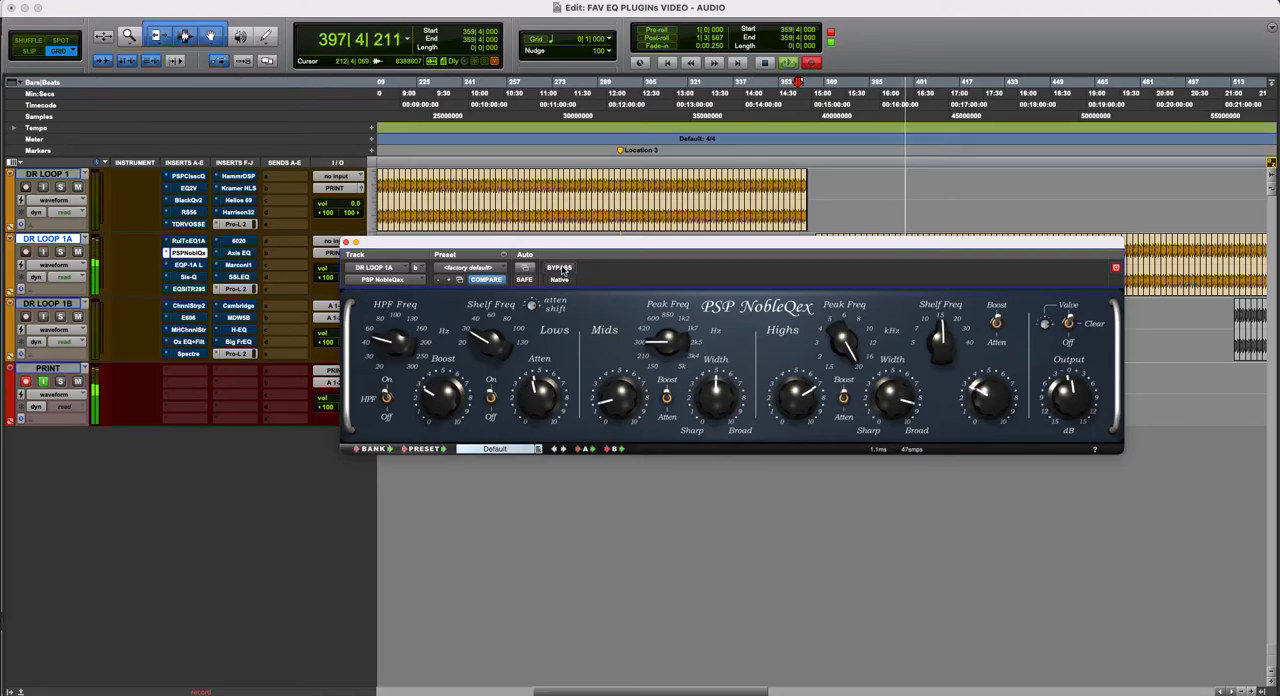
{"action": "left_click", "coordinate": [561, 269]}
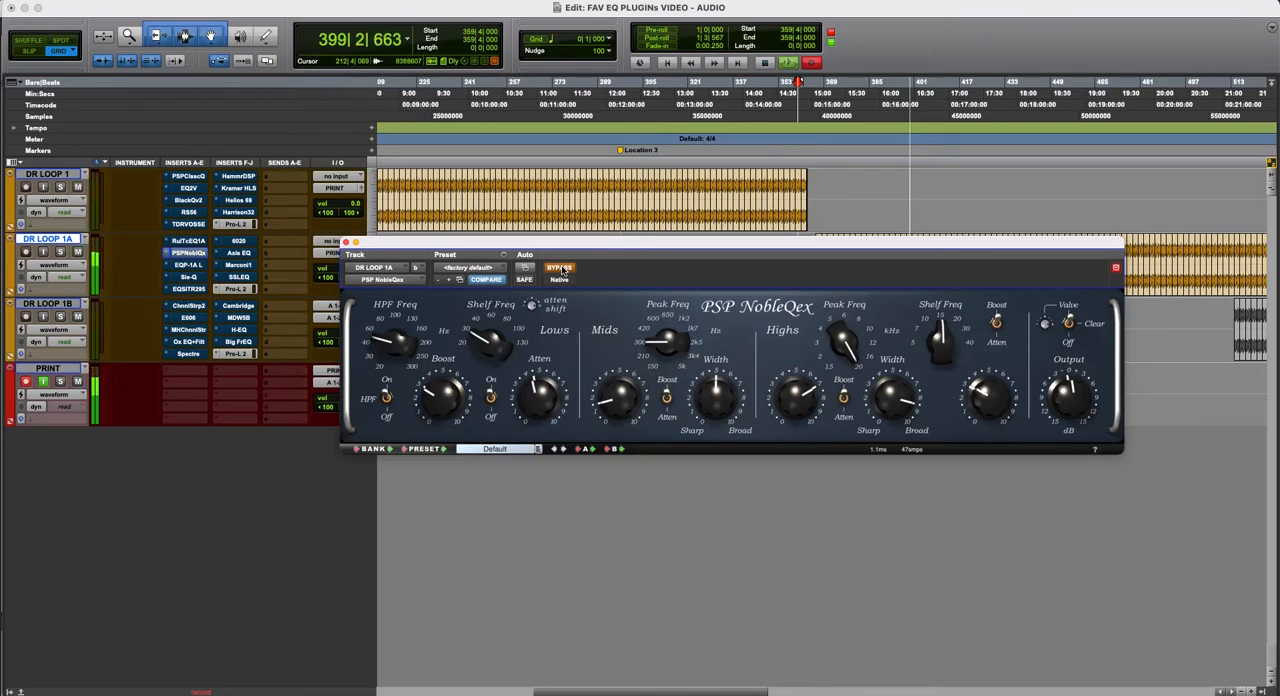
{"action": "left_click", "coordinate": [561, 269]}
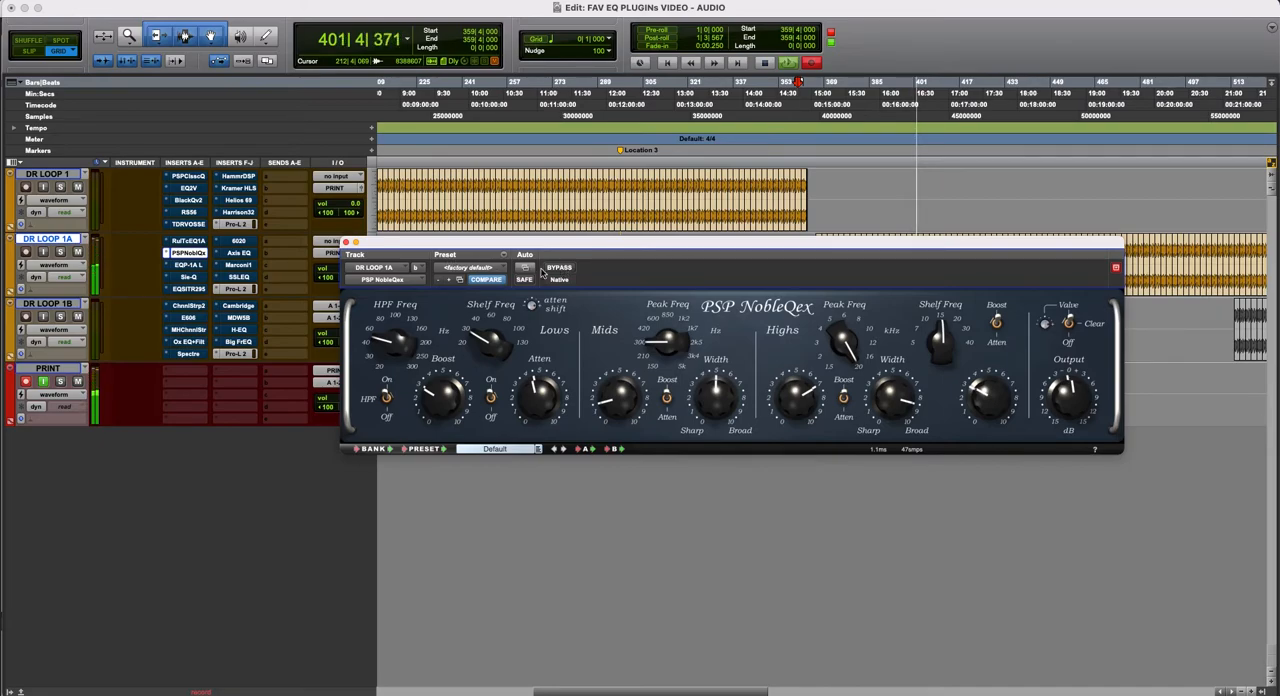
- Bypass PSP NobleQex on DR LOOP 1A, audition it repeatedly in alternation with Rule Tec EQ1A, and leave both bypassed
{"action": "left_click", "coordinate": [561, 269]}
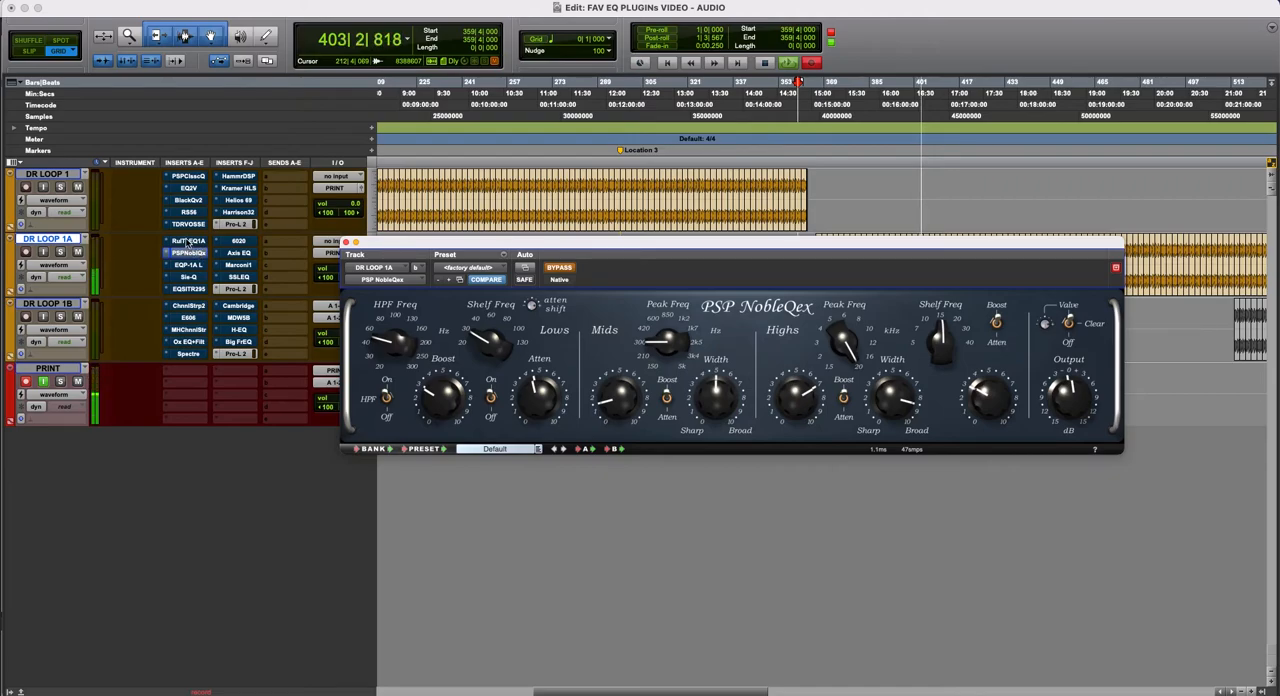
{"action": "left_click", "coordinate": [187, 241], "text": "super"}
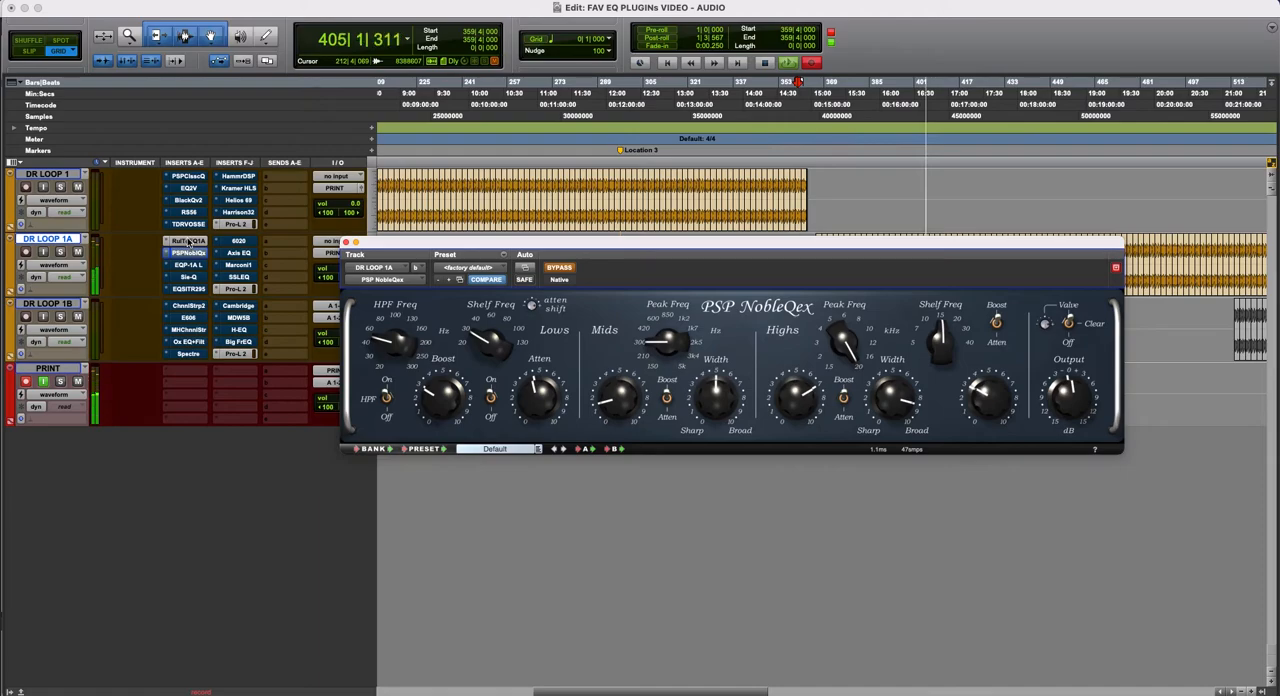
{"action": "left_click", "coordinate": [187, 241], "text": "super"}
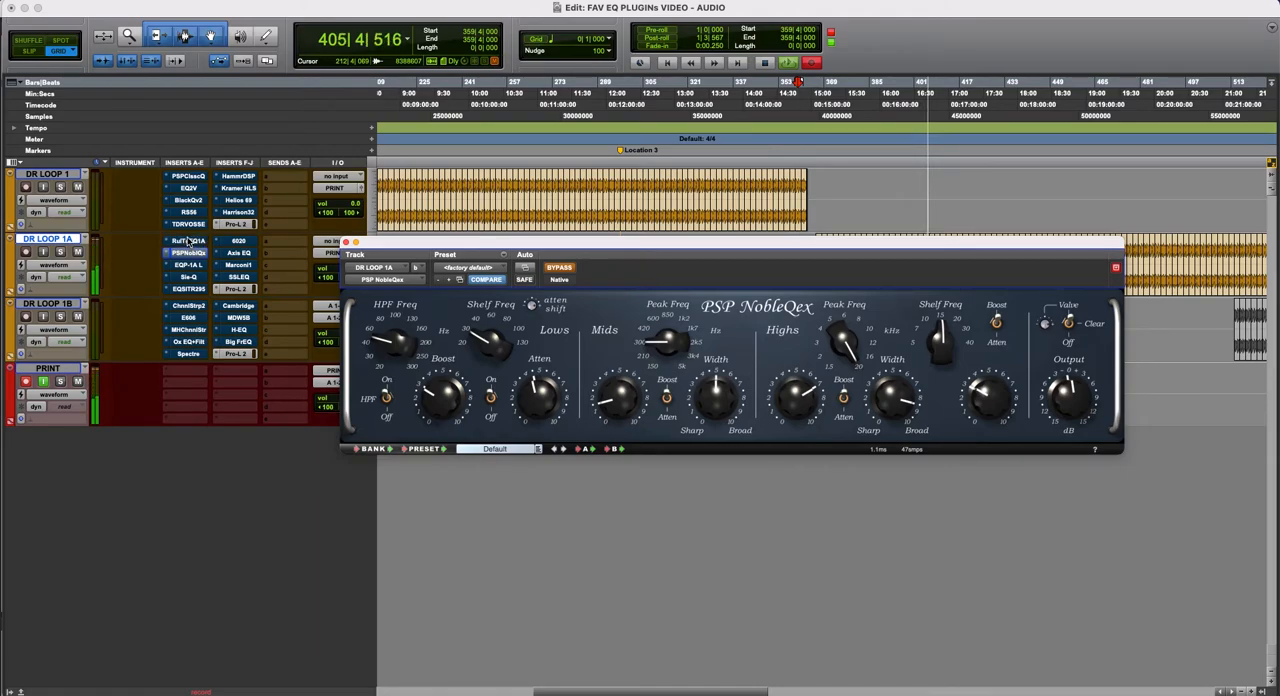
{"action": "left_click", "coordinate": [187, 253], "text": "super"}
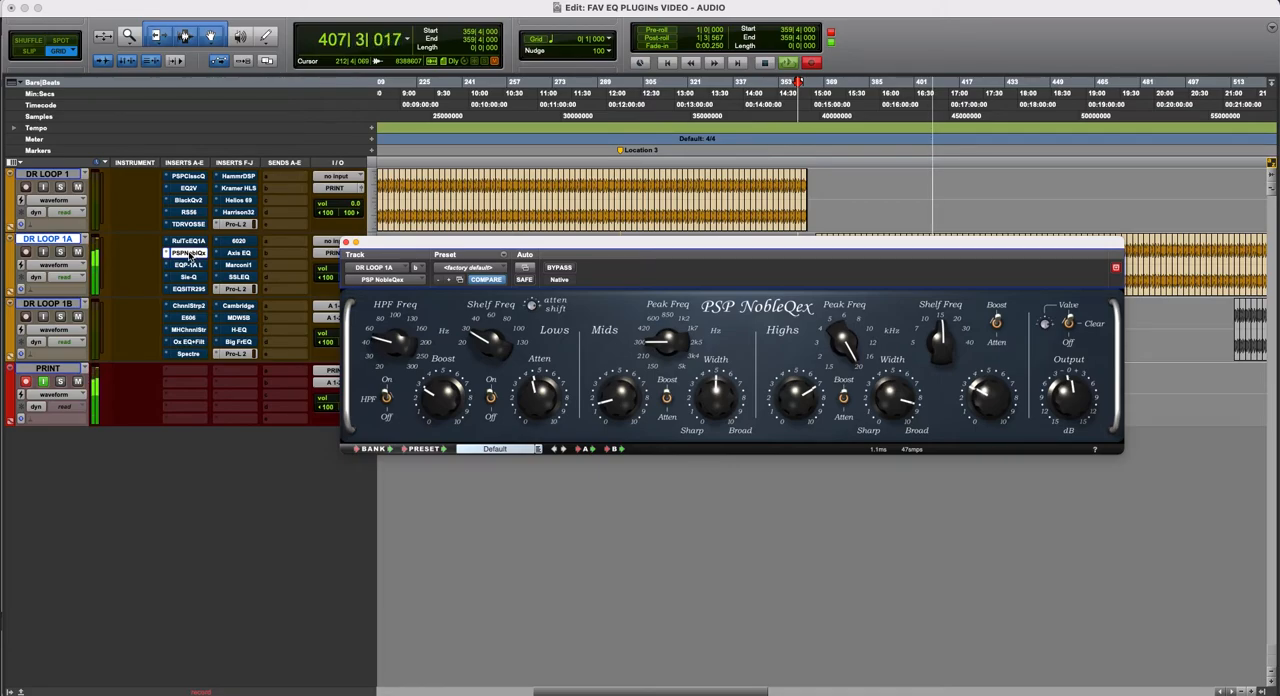
{"action": "left_click", "coordinate": [188, 253], "text": "super"}
{"action": "left_click", "coordinate": [190, 242], "text": "super"}
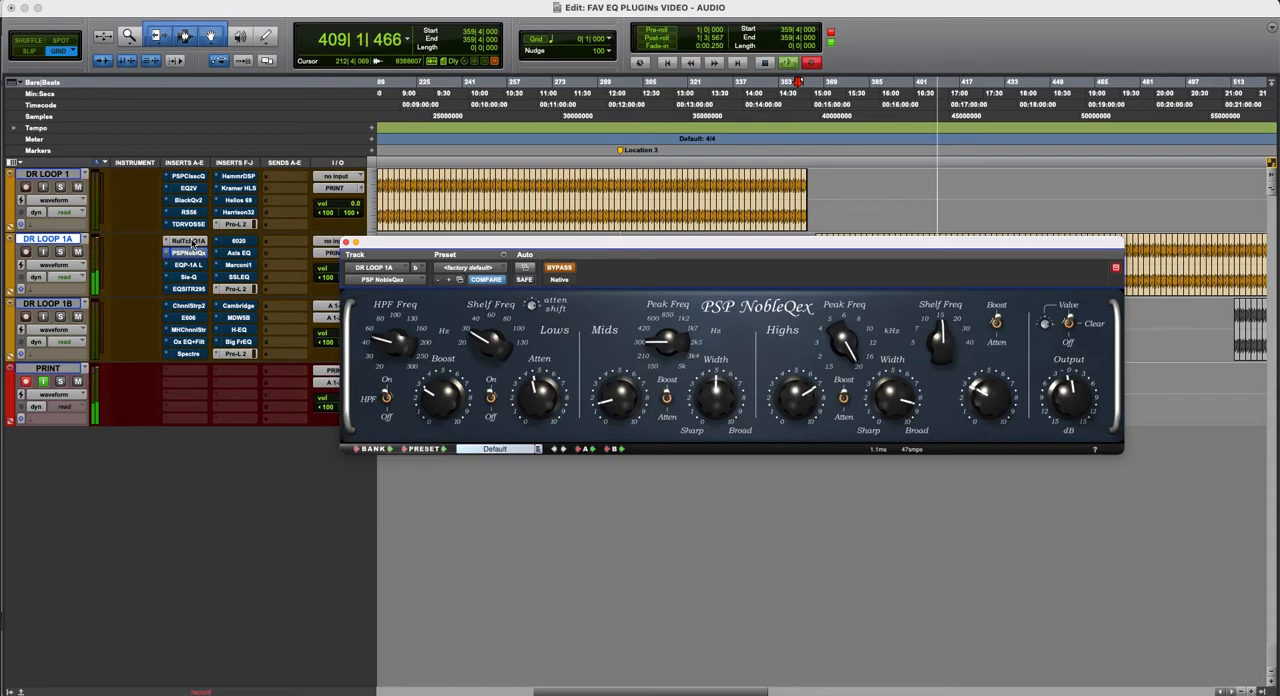
{"action": "left_click", "coordinate": [192, 242], "text": "super"}
{"action": "left_click", "coordinate": [195, 255], "text": "super"}
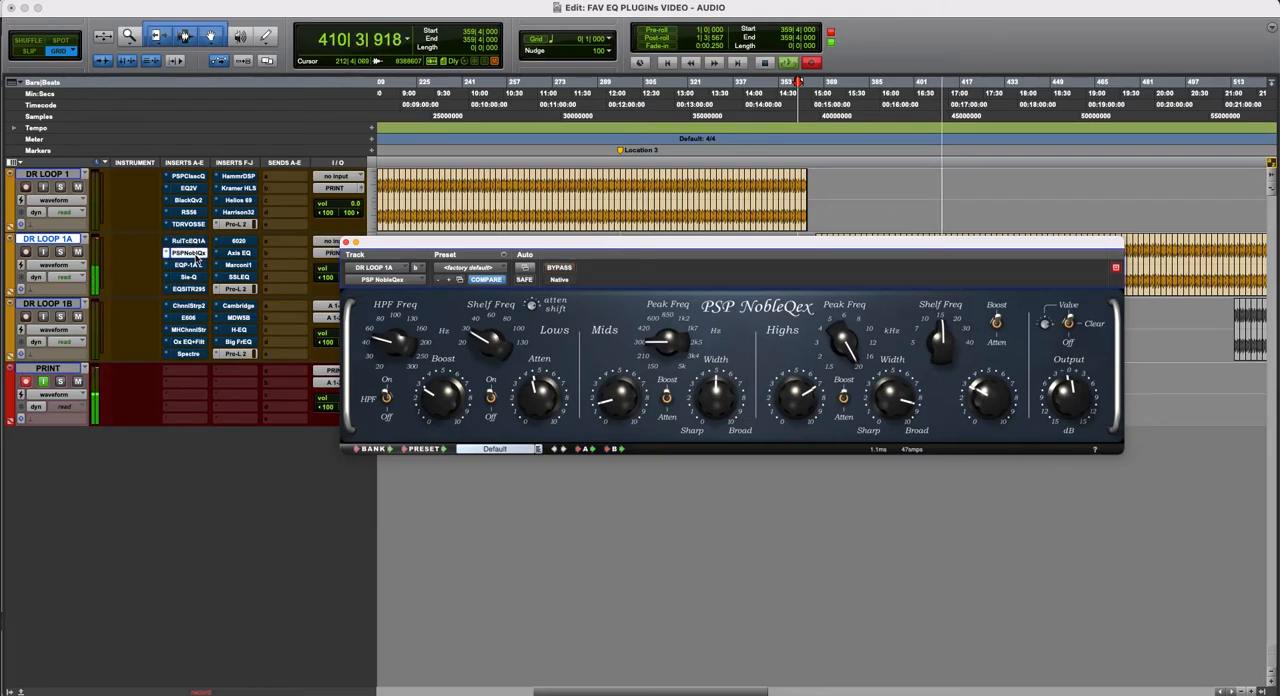
{"action": "left_click", "coordinate": [195, 255], "text": "super"}
{"action": "left_click", "coordinate": [192, 242], "text": "super"}
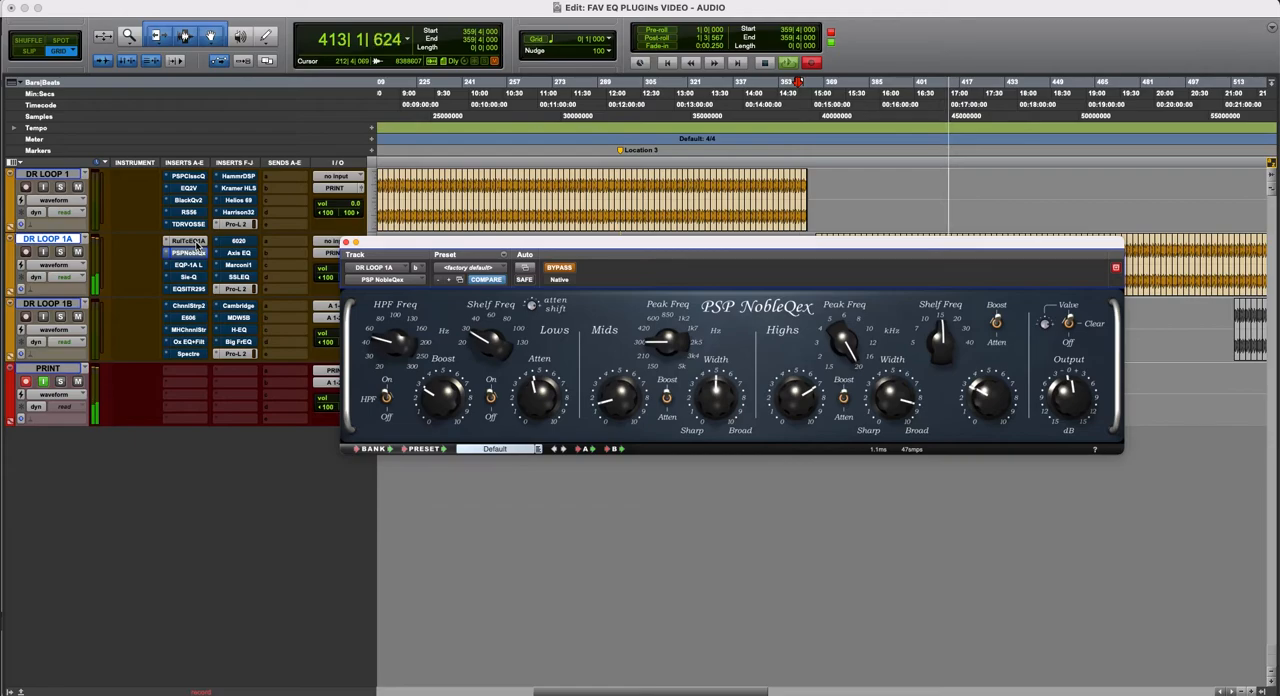
{"action": "left_click", "coordinate": [192, 242], "text": "super"}
{"action": "left_click", "coordinate": [195, 255], "text": "super"}
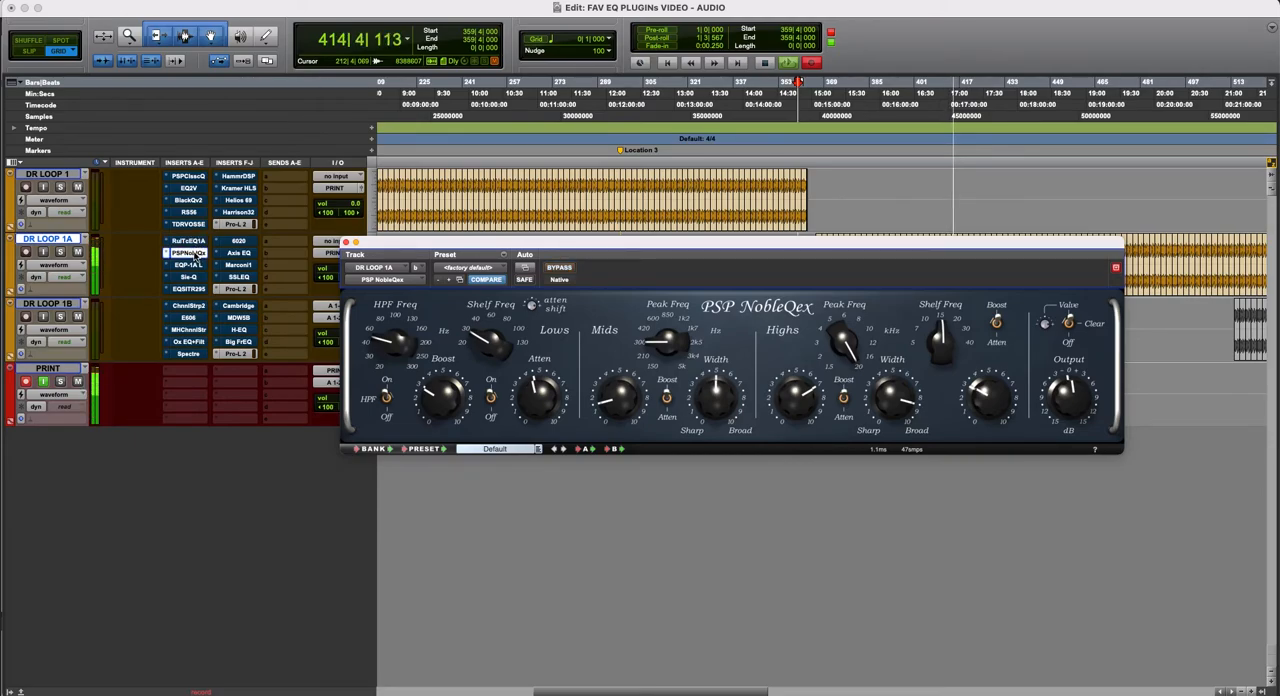
{"action": "left_click", "coordinate": [195, 255], "text": "super"}
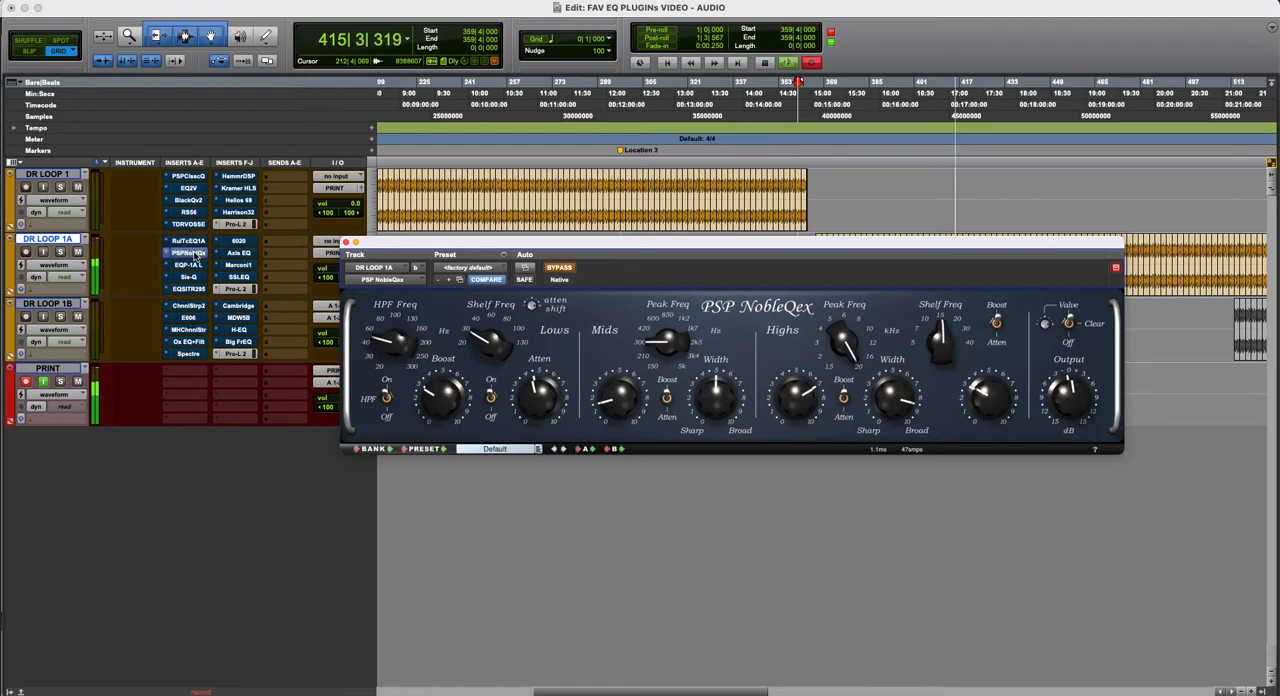
- Display UAD Pultec EQP-1A Legacy on DR LOOP 1A, place its window below the track, and compare it active and bypassed
{"action": "left_click", "coordinate": [190, 264]}
{"action": "left_click_drag", "start_coordinate": [625, 244], "coordinate": [655, 241]}
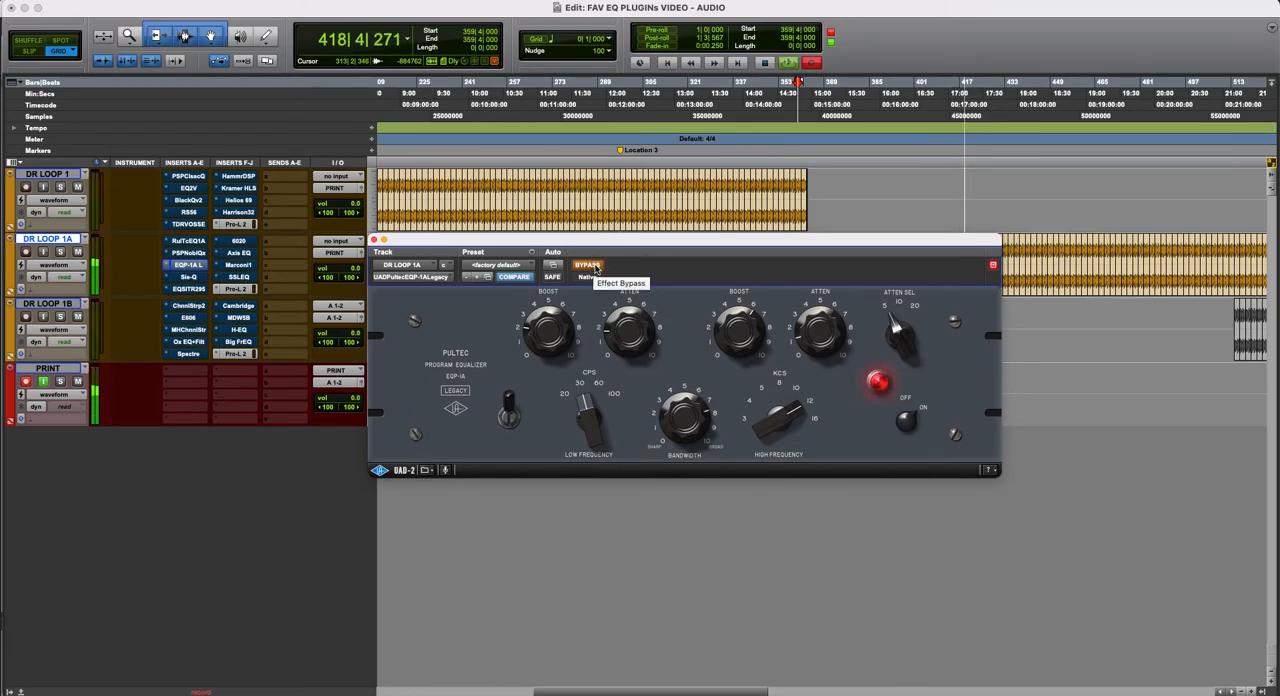
{"action": "left_click_drag", "start_coordinate": [597, 245], "coordinate": [589, 273]}
{"action": "left_click", "coordinate": [584, 293]}
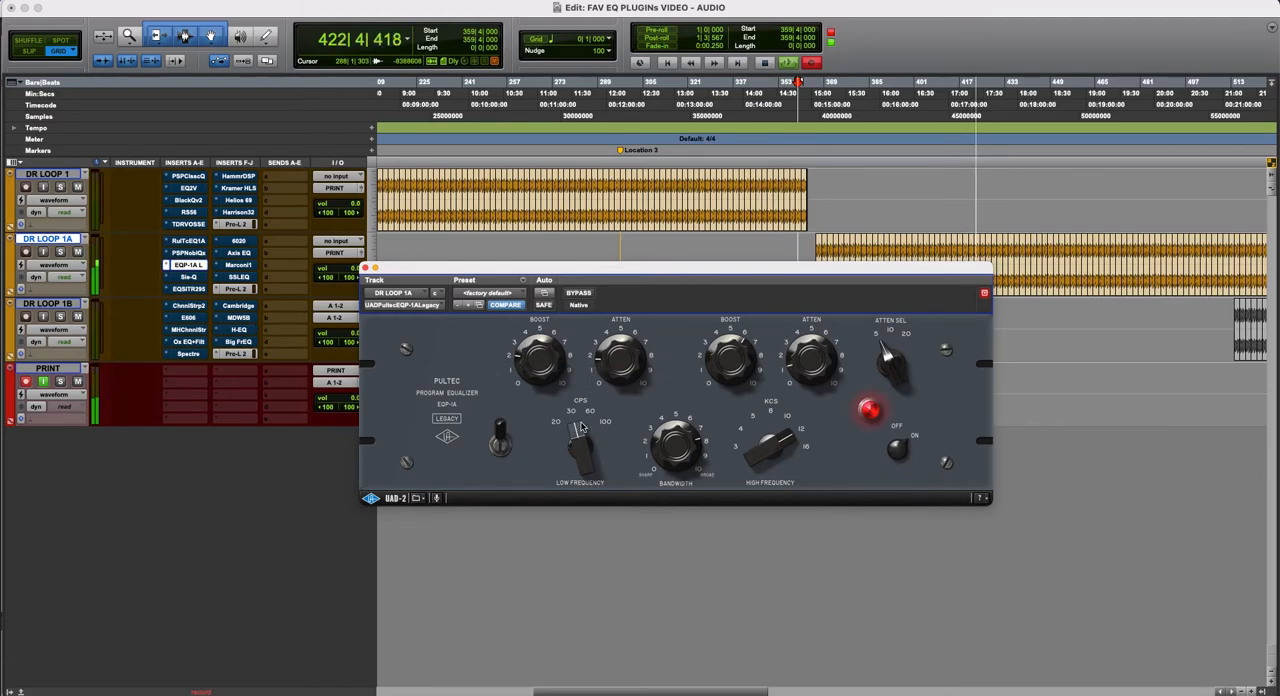
{"action": "left_click_drag", "start_coordinate": [725, 265], "coordinate": [687, 321]}
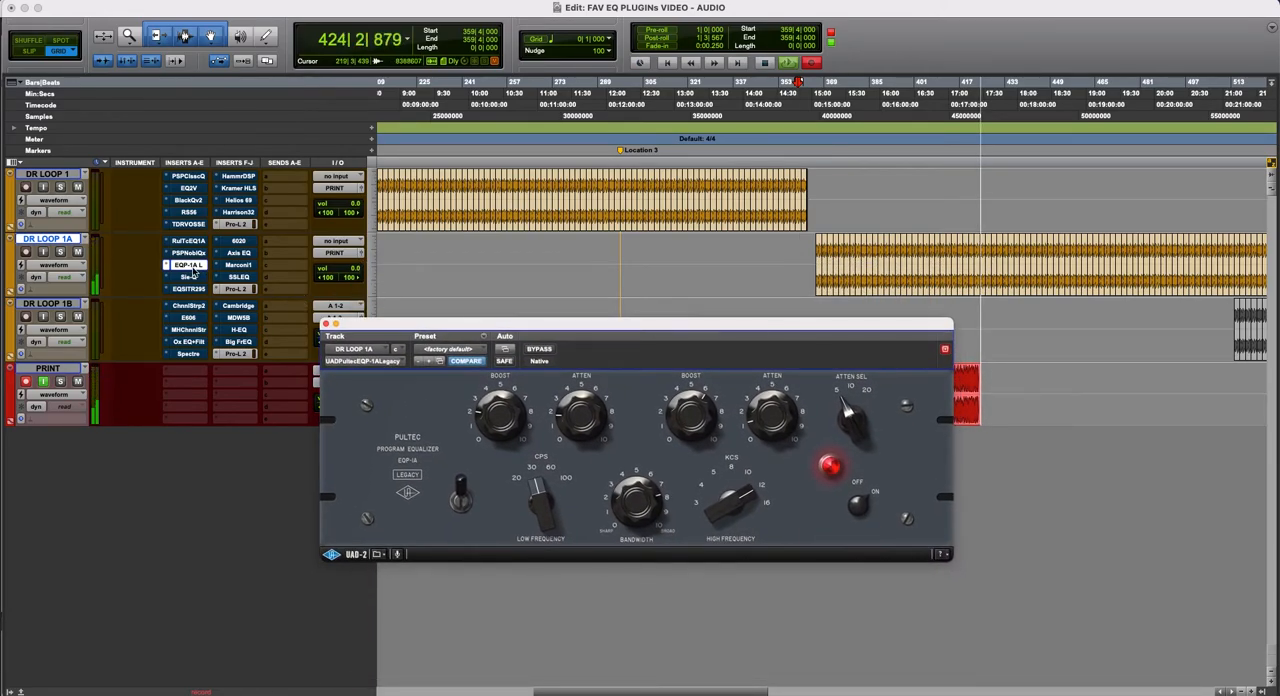
{"action": "left_click", "coordinate": [183, 266], "text": "super"}
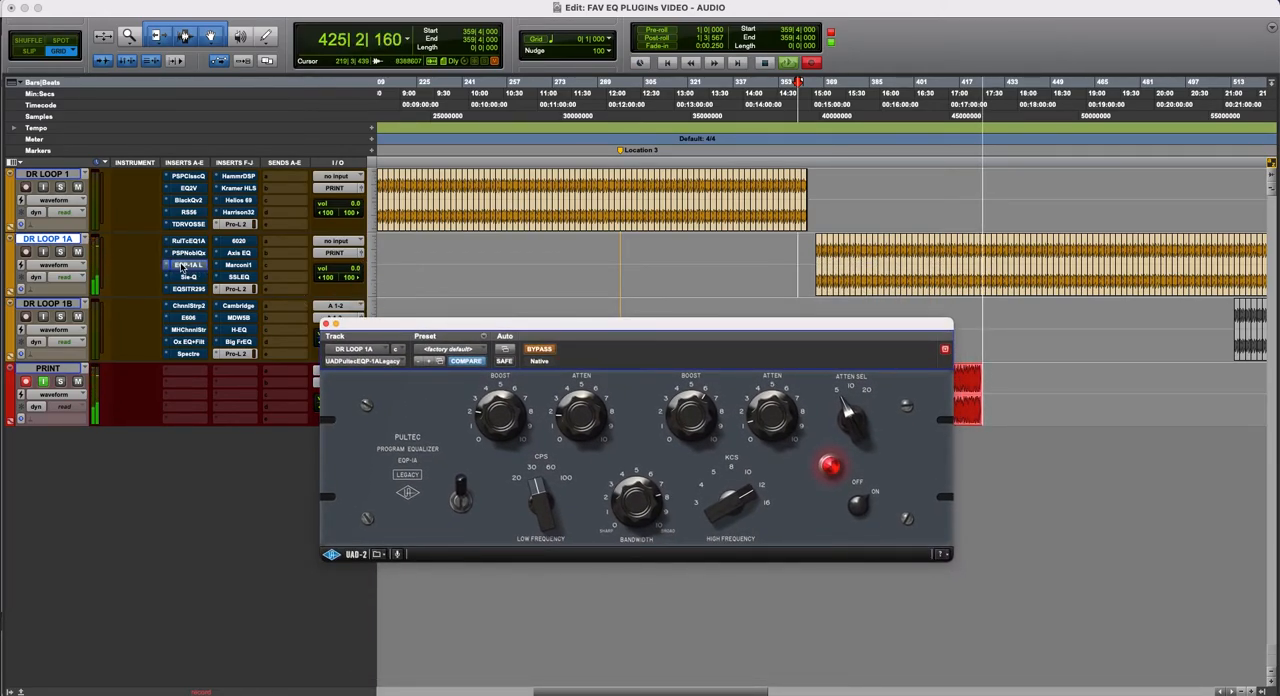
{"action": "left_click", "coordinate": [188, 266], "text": "super"}
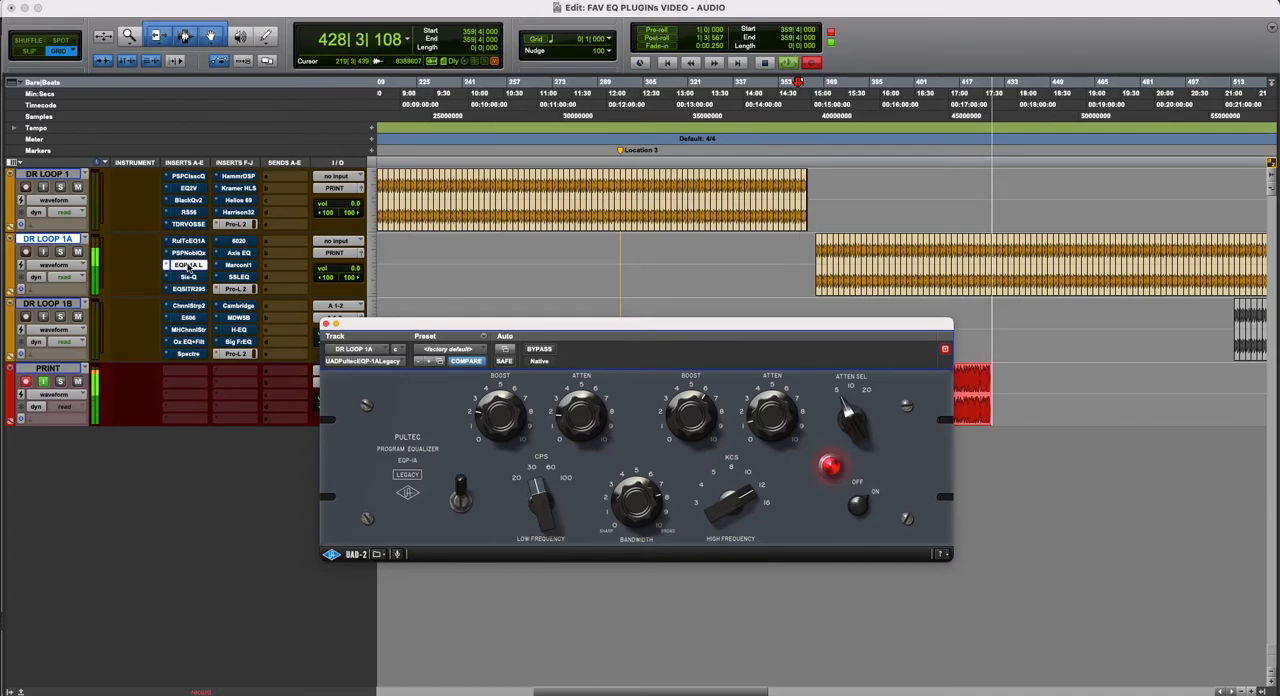
{"action": "left_click", "coordinate": [188, 266], "text": "super"}
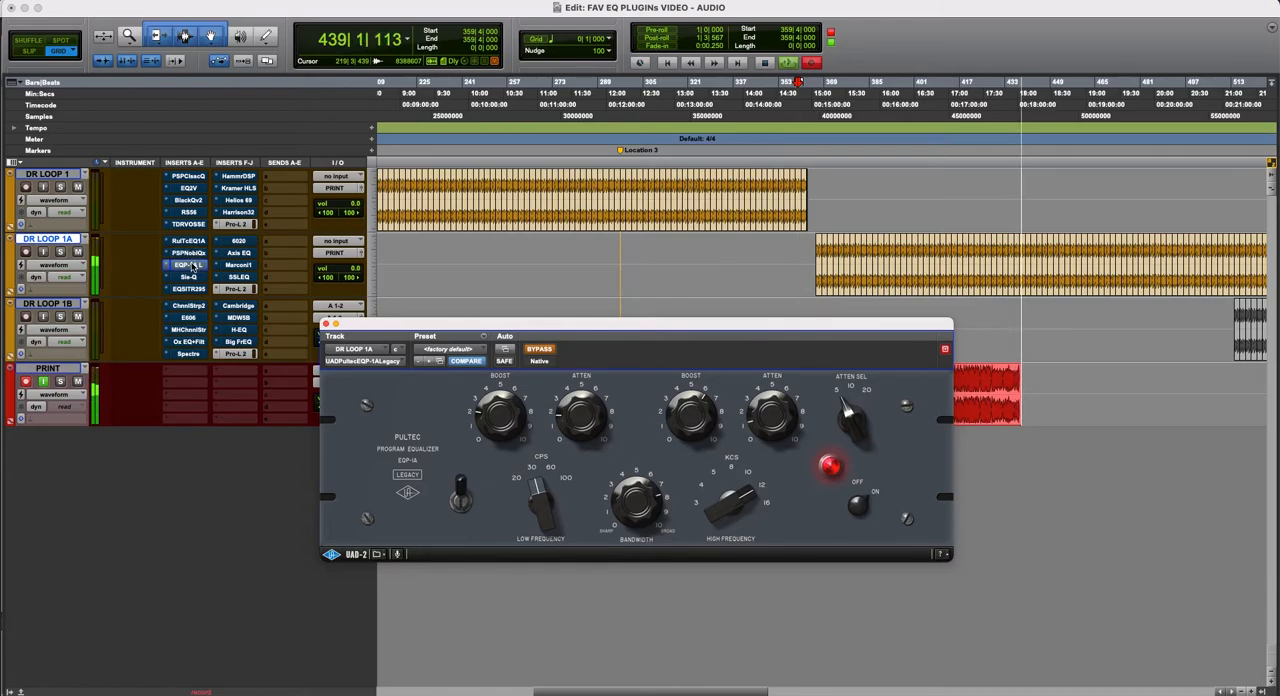
{"action": "left_click", "coordinate": [193, 266], "text": "super"}
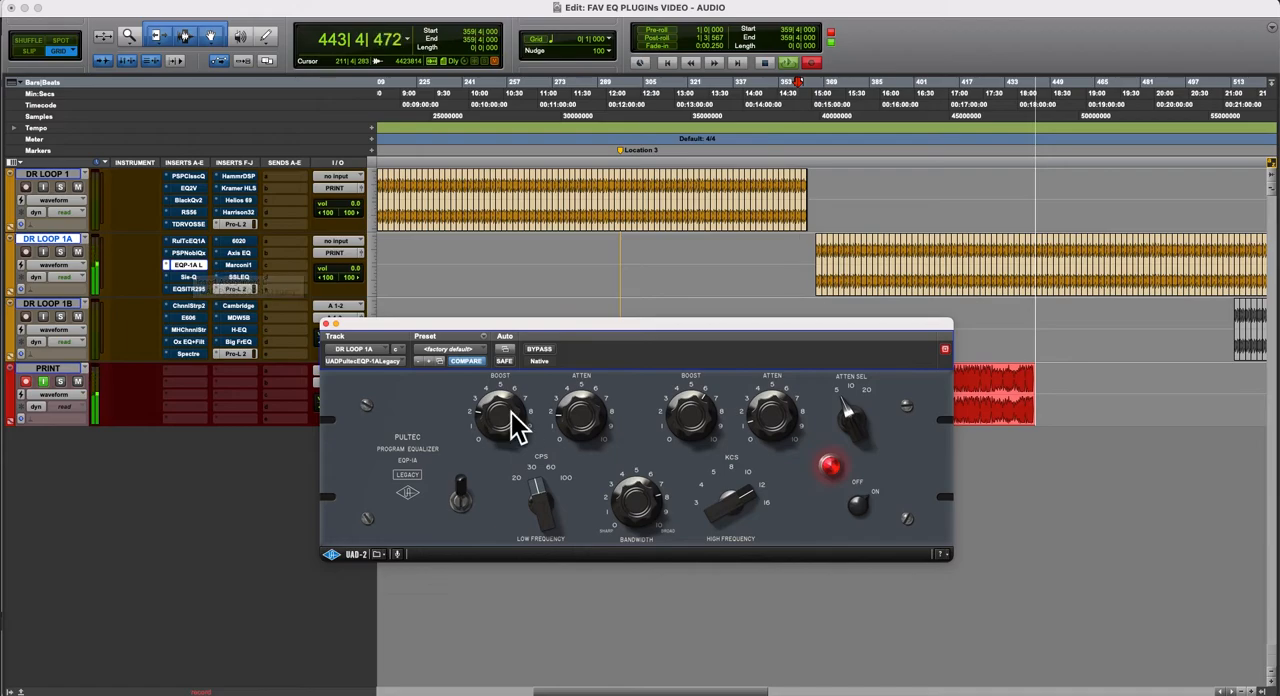
- Audition Pultec EQP-1A Legacy against PSP NobleQex on DR LOOP 1A and leave both bypassed
{"action": "left_click", "coordinate": [190, 263], "text": "super"}
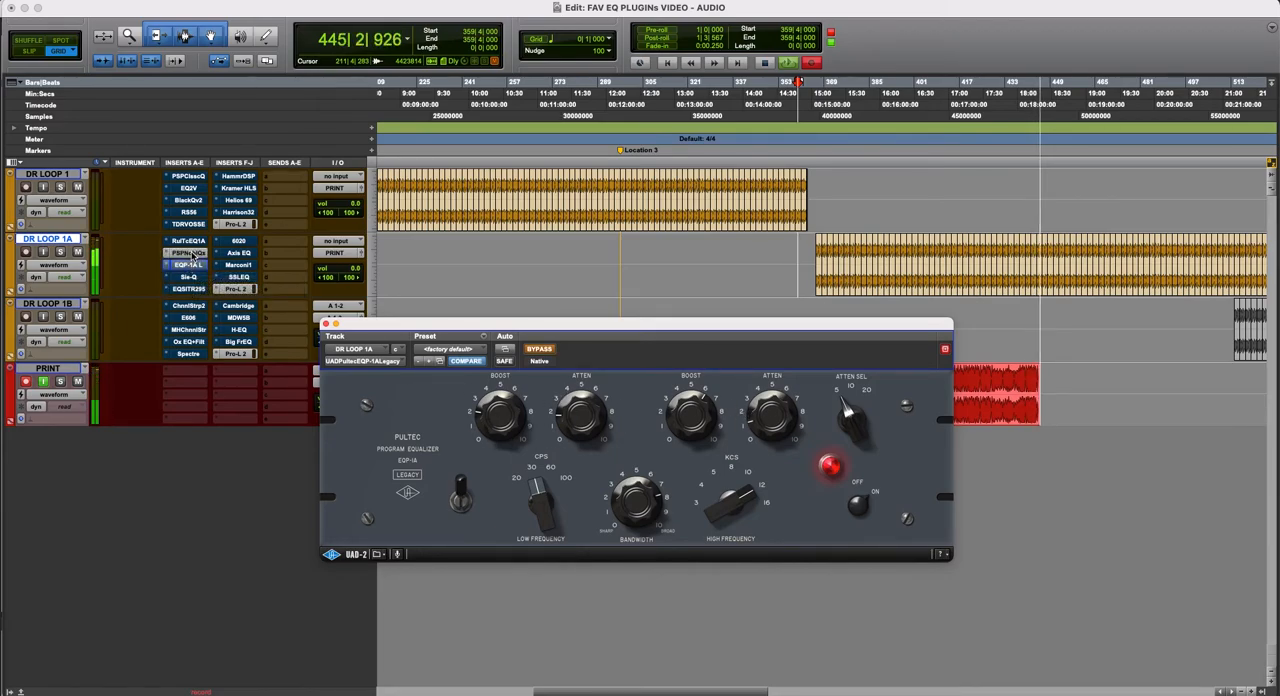
{"action": "left_click", "coordinate": [193, 266], "text": "super"}
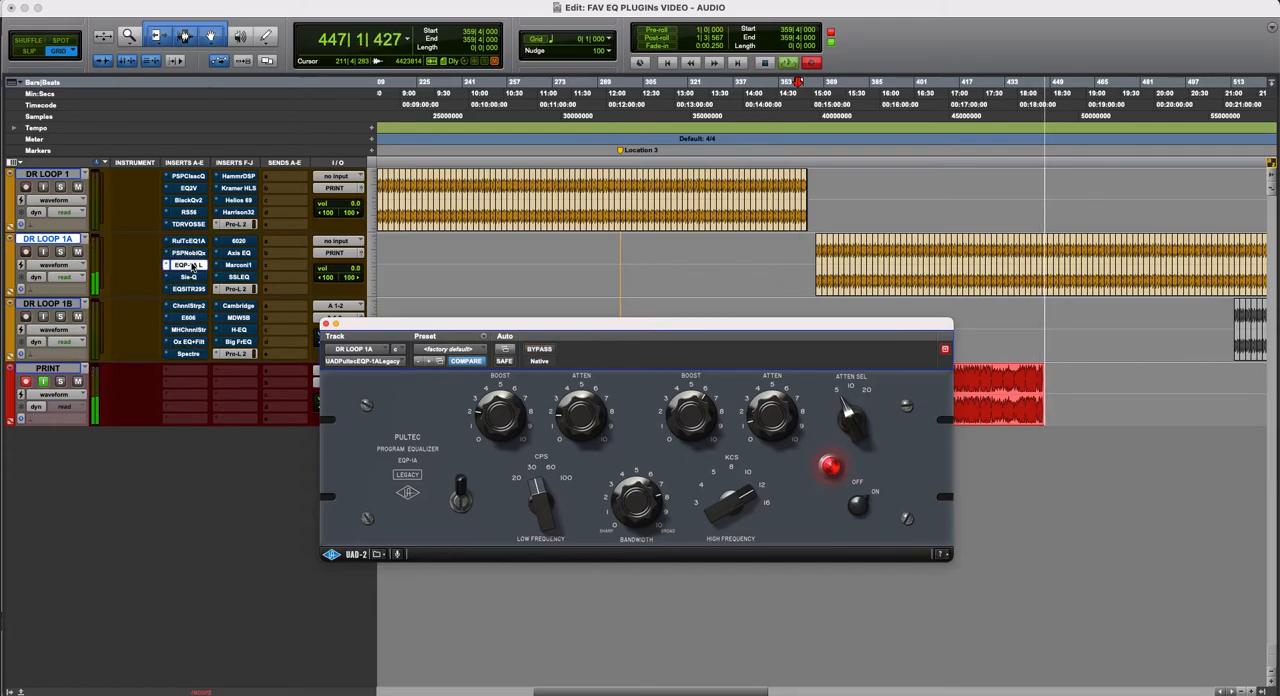
{"action": "left_click", "coordinate": [191, 265], "text": "super"}
{"action": "left_click", "coordinate": [194, 244], "text": "super"}
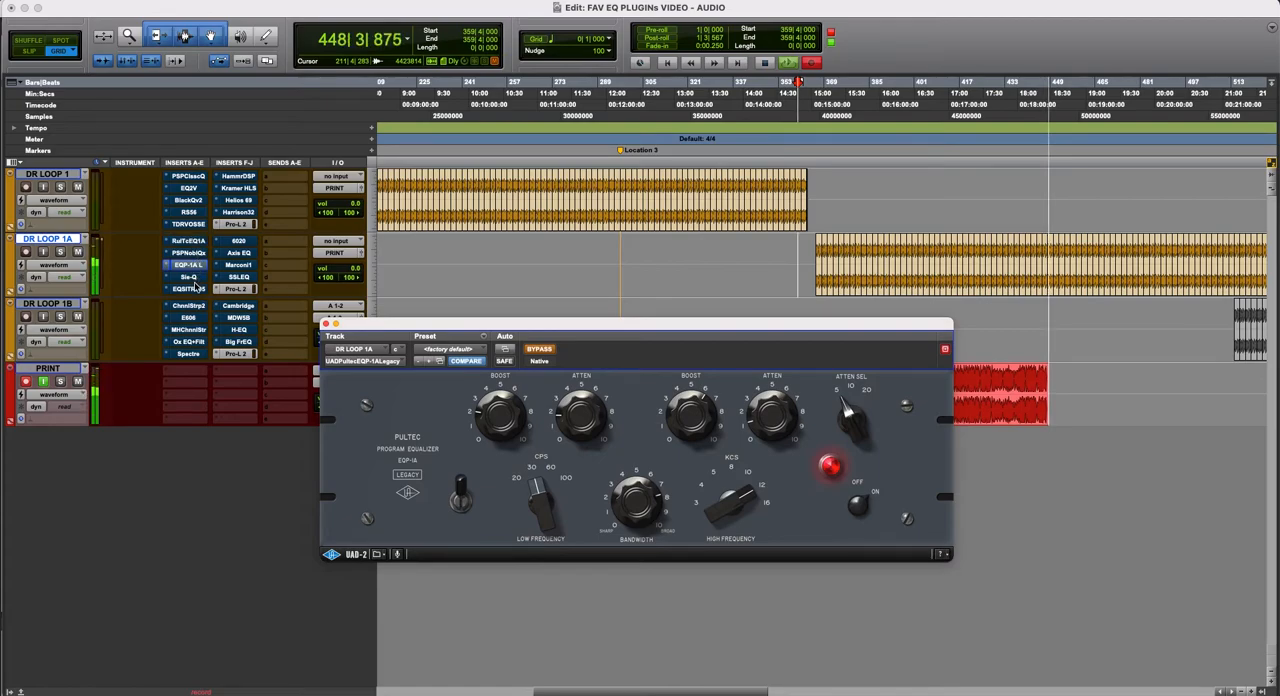
- Display Soundtoys Sie-Q on DR LOOP 1A and place its window clear of the track's inserts
{"action": "left_click", "coordinate": [193, 277]}
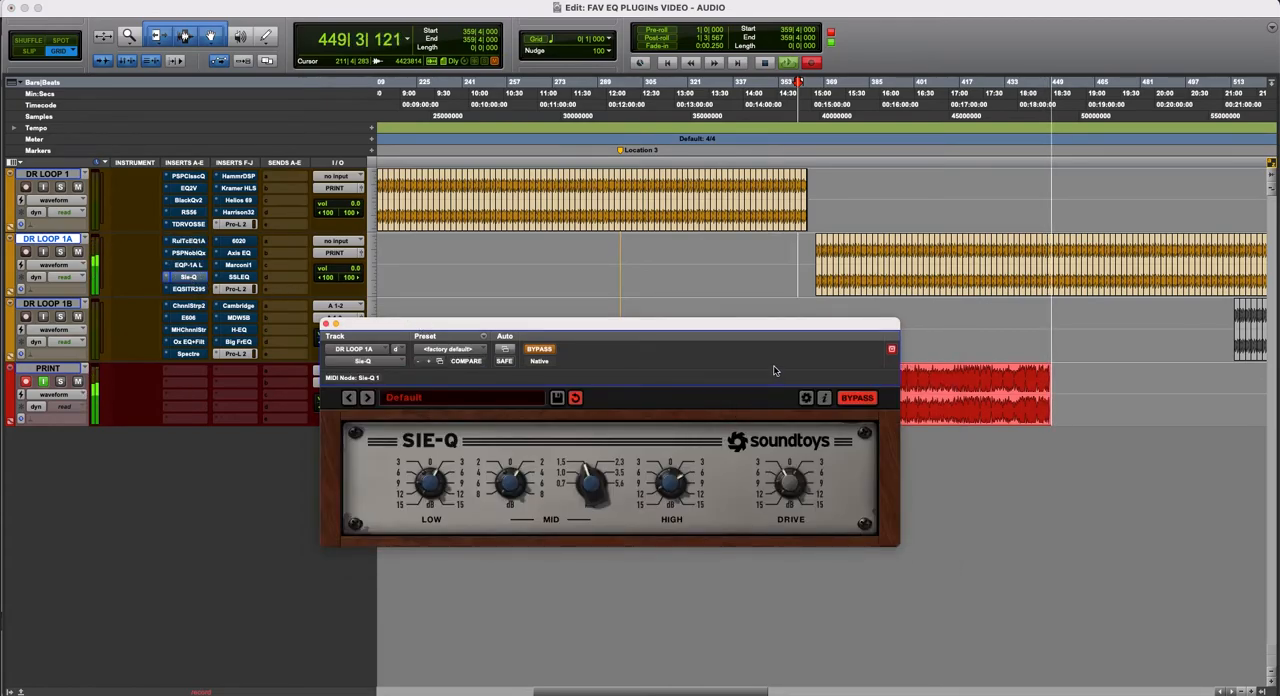
{"action": "key", "text": "r"}
{"action": "key", "text": "r"}
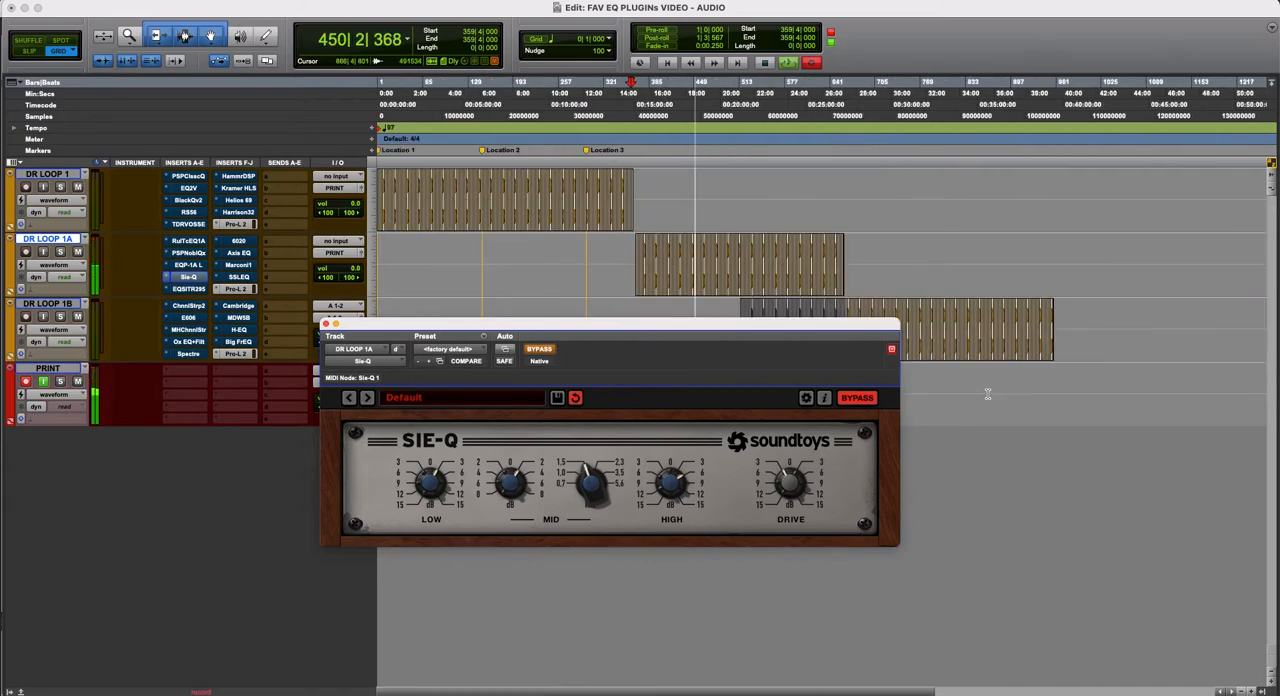
{"action": "left_click_drag", "start_coordinate": [604, 325], "coordinate": [581, 302]}
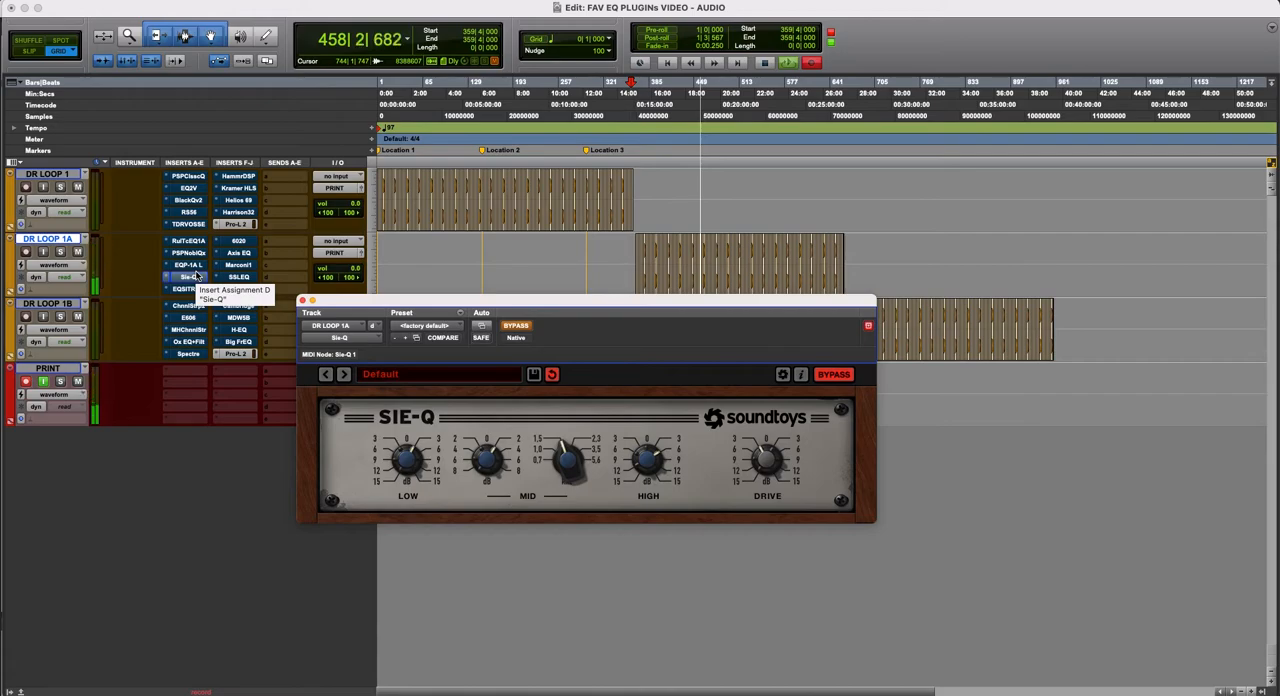
{"action": "left_click_drag", "start_coordinate": [530, 307], "coordinate": [535, 353]}
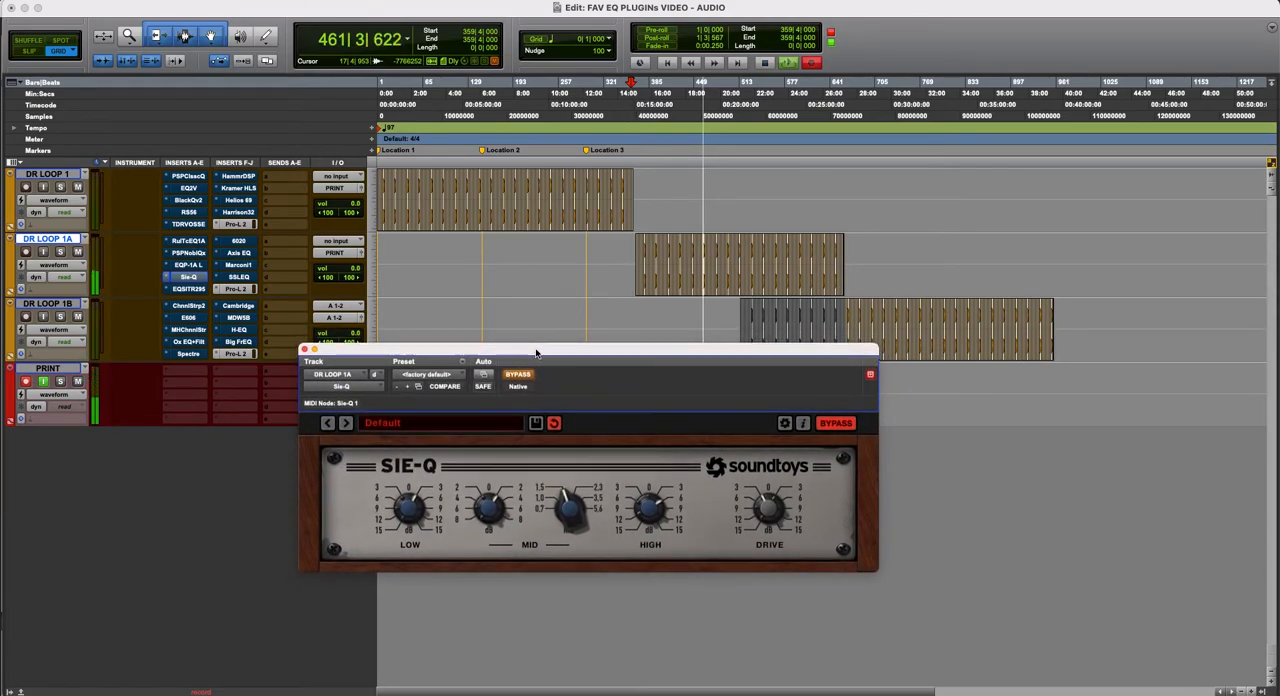
- Compare Sie-Q repeatedly active and bypassed on DR LOOP 1A, leave it bypassed, and close its window
{"action": "left_click", "coordinate": [519, 375]}
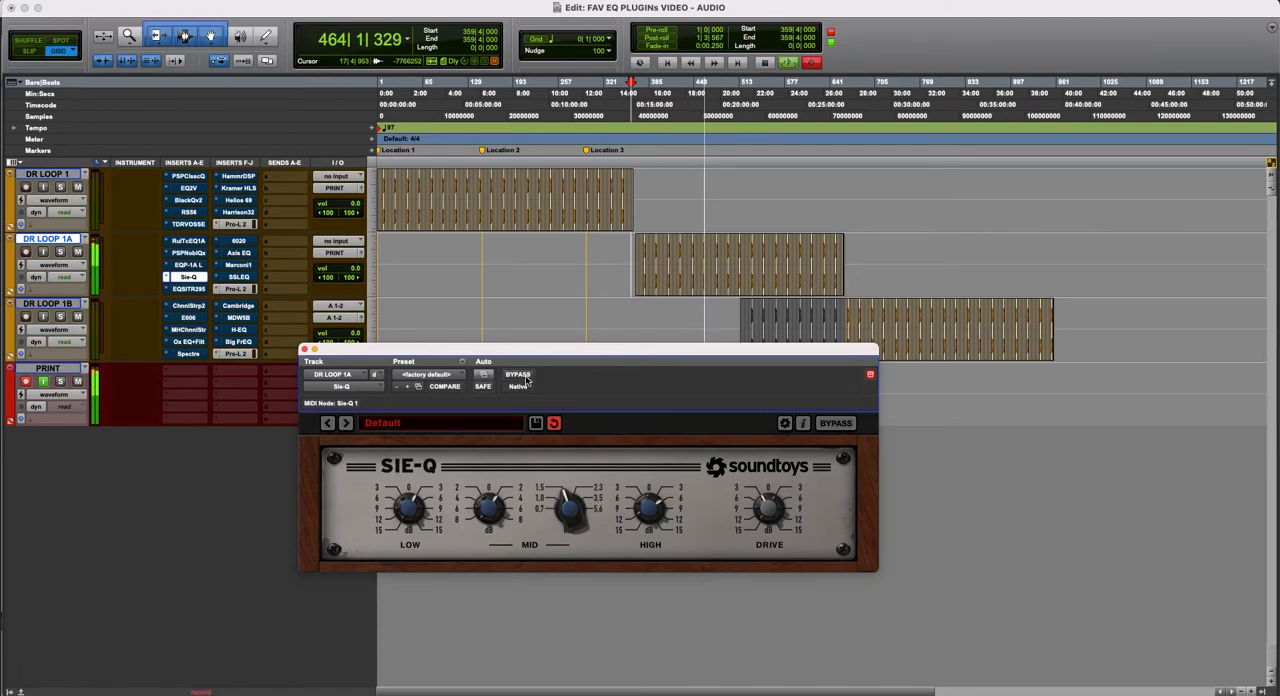
{"action": "left_click", "coordinate": [524, 378]}
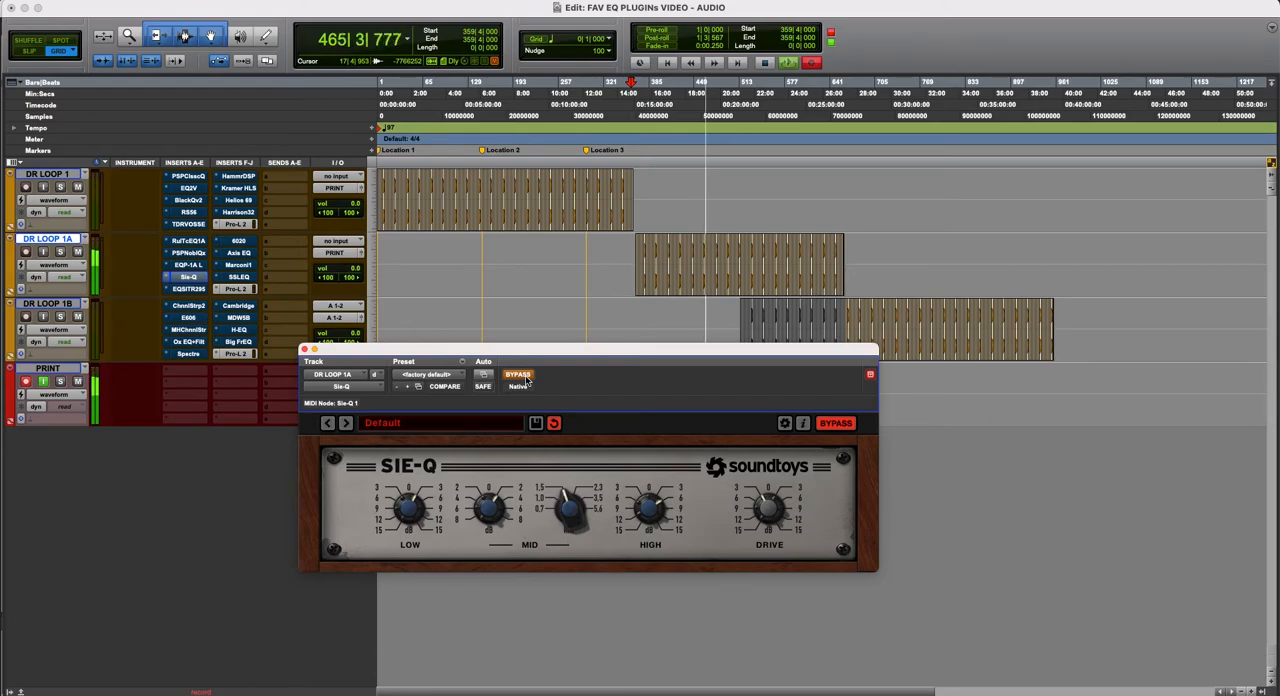
{"action": "left_click", "coordinate": [524, 378]}
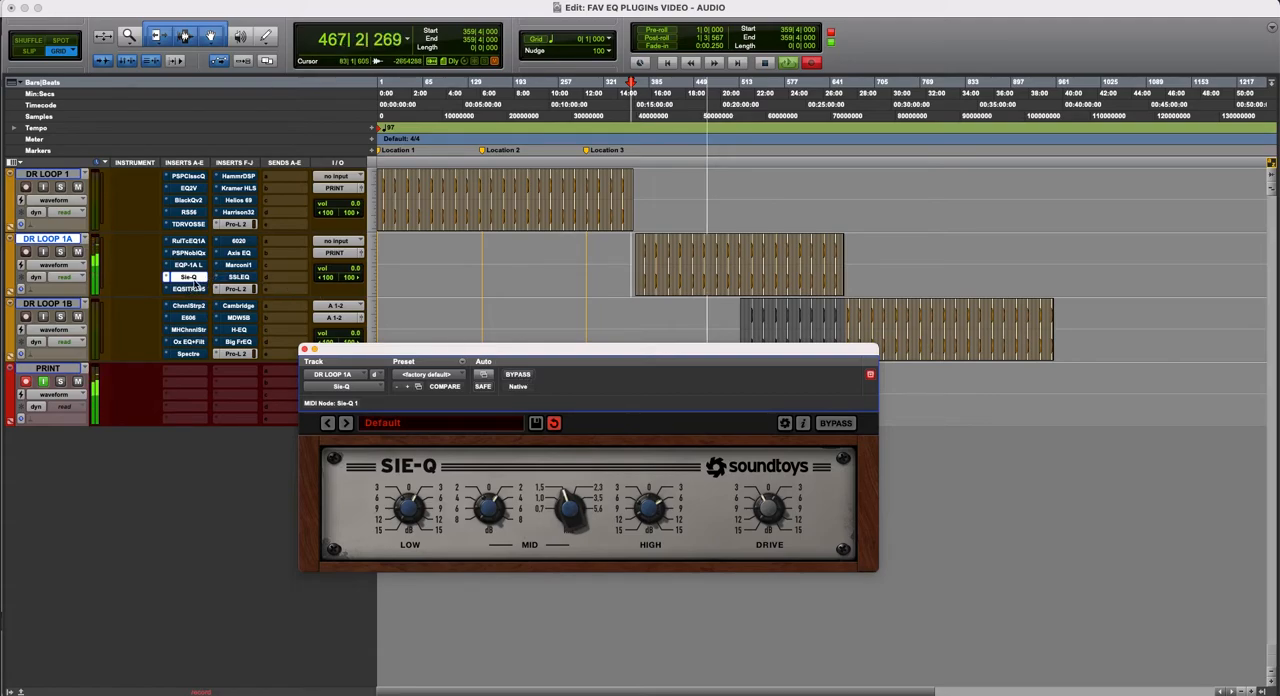
{"action": "left_click", "coordinate": [524, 377]}
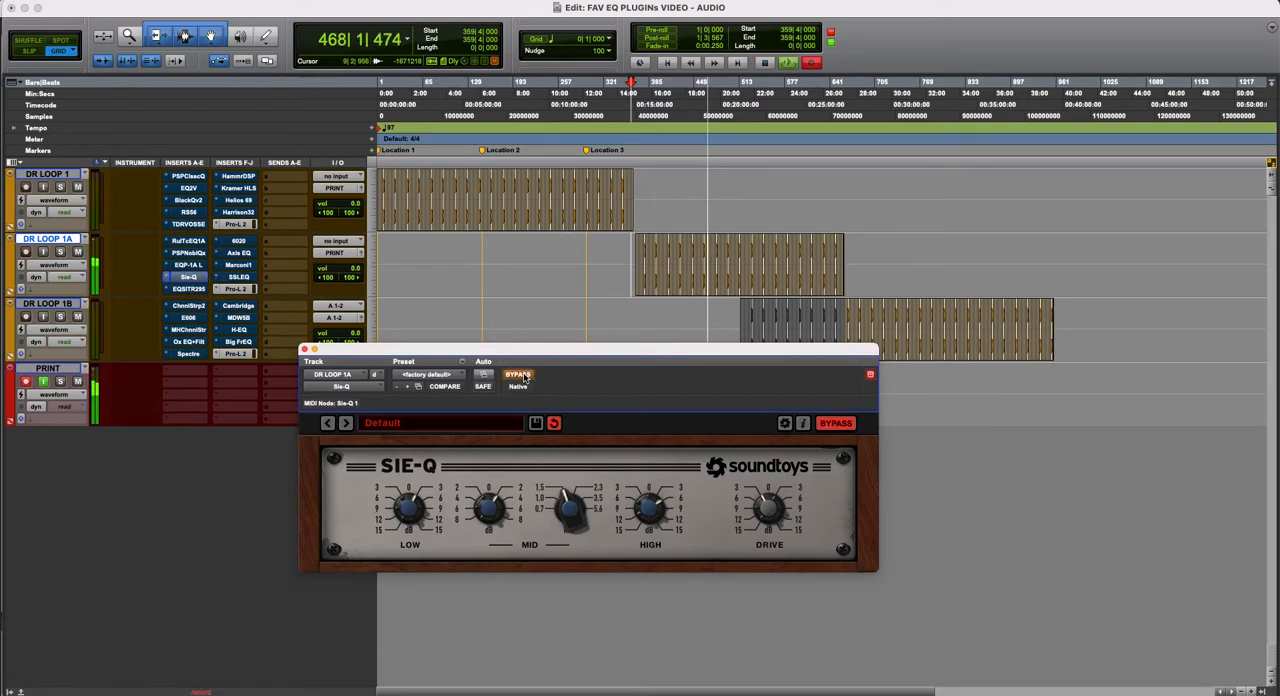
{"action": "left_click", "coordinate": [524, 377]}
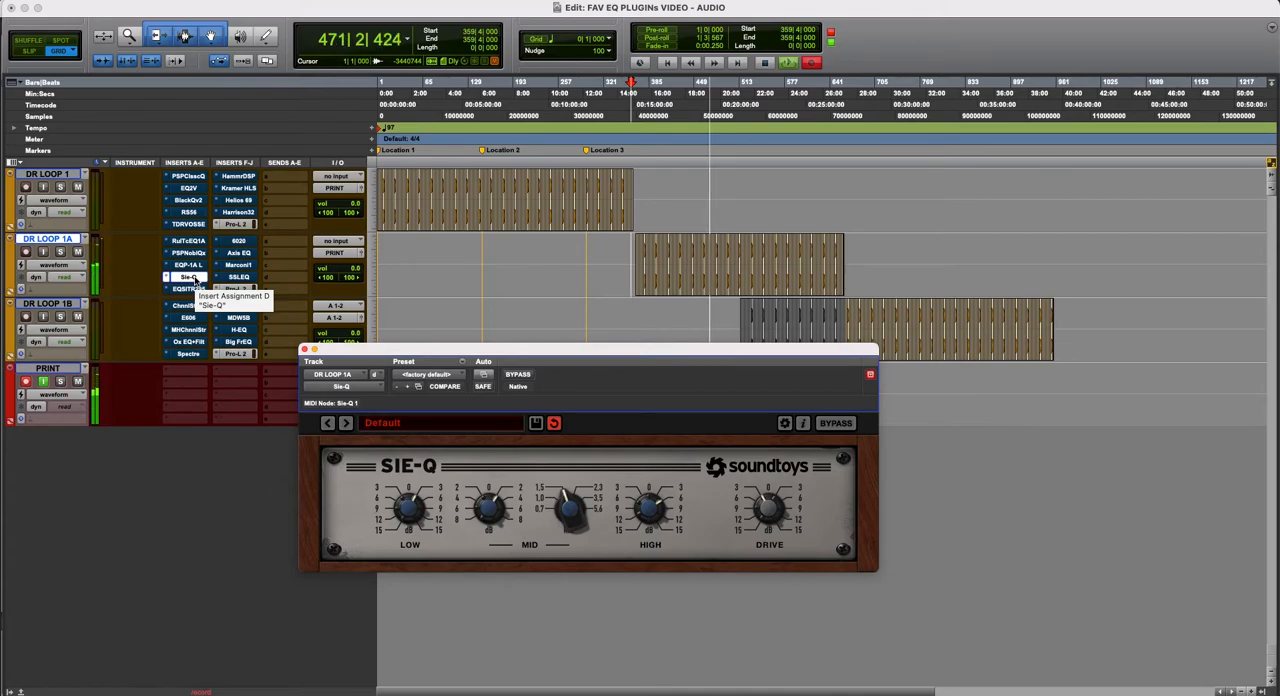
{"action": "left_click", "coordinate": [195, 279]}
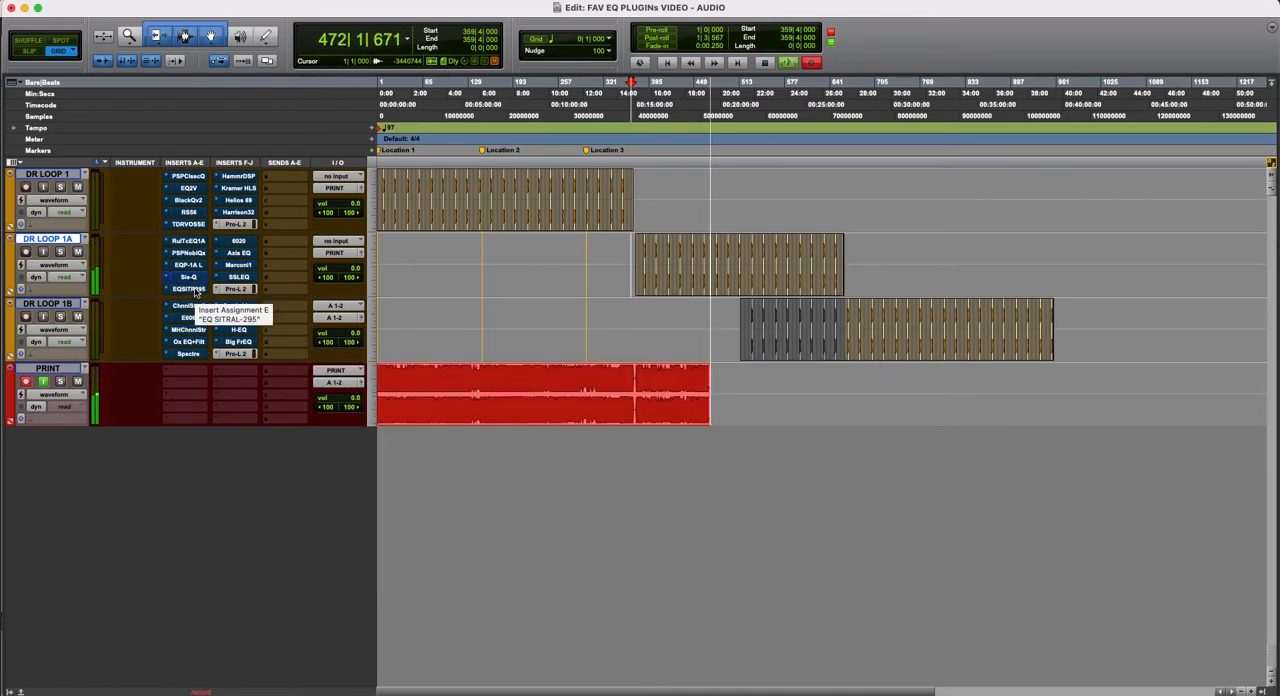
- Display EQ SITRAL-295 on DR LOOP 1A, compare it repeatedly active and bypassed, and leave it bypassed
{"action": "left_click", "coordinate": [196, 289]}
{"action": "left_click_drag", "start_coordinate": [562, 349], "coordinate": [558, 215]}
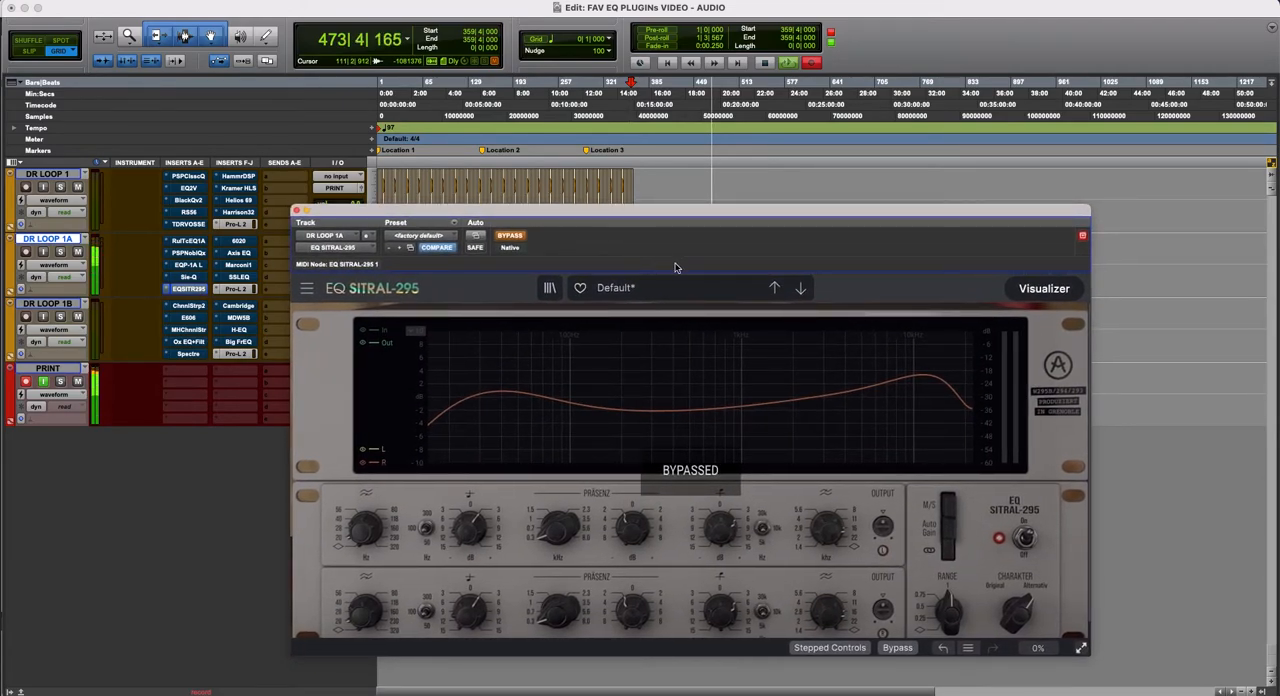
{"action": "left_click", "coordinate": [511, 236]}
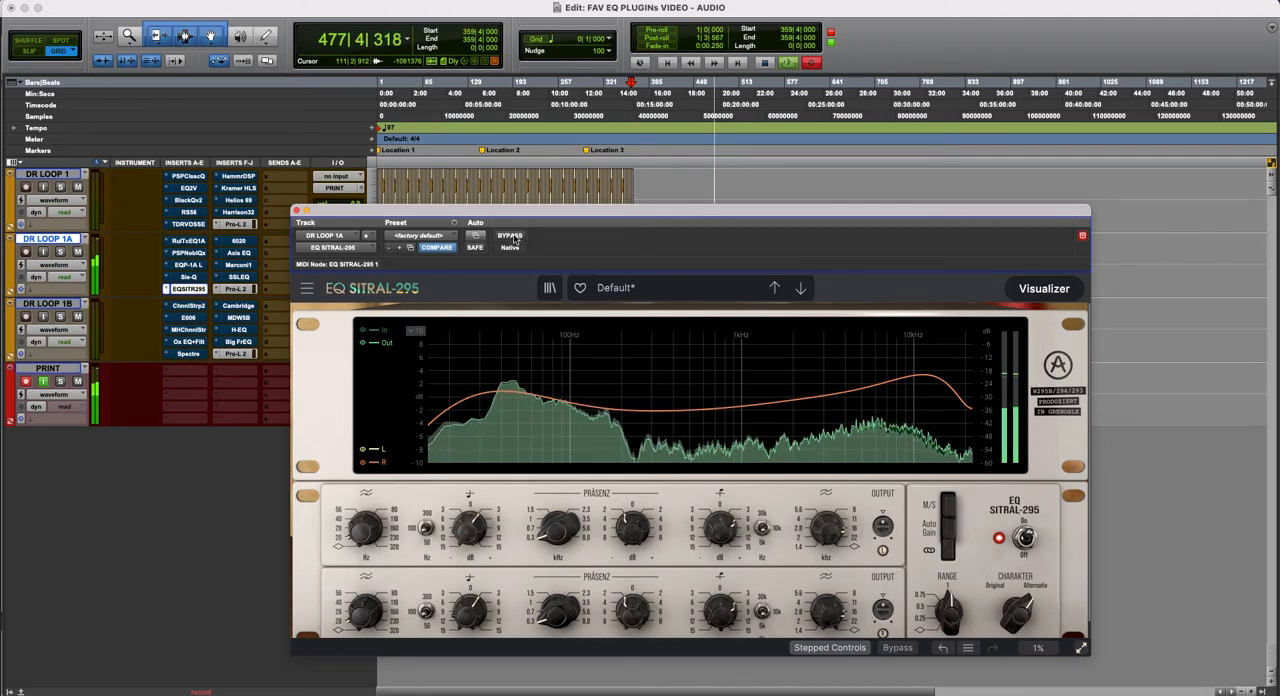
{"action": "left_click", "coordinate": [511, 236]}
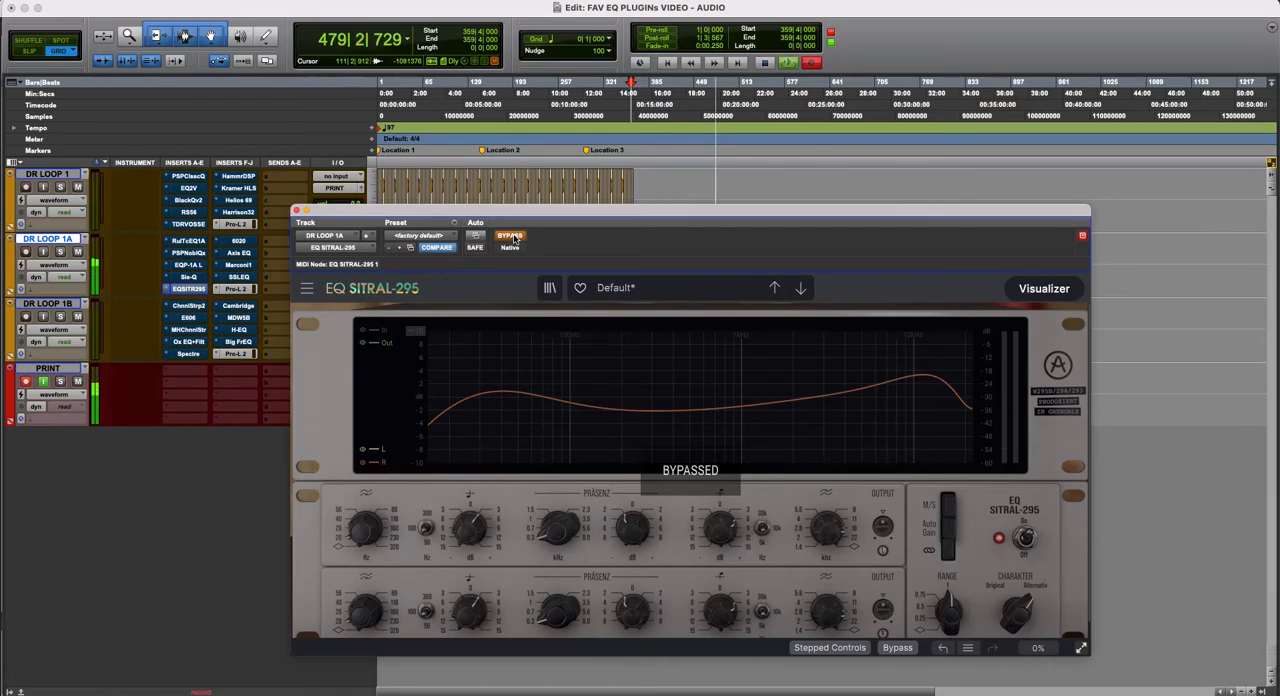
{"action": "left_click", "coordinate": [511, 236]}
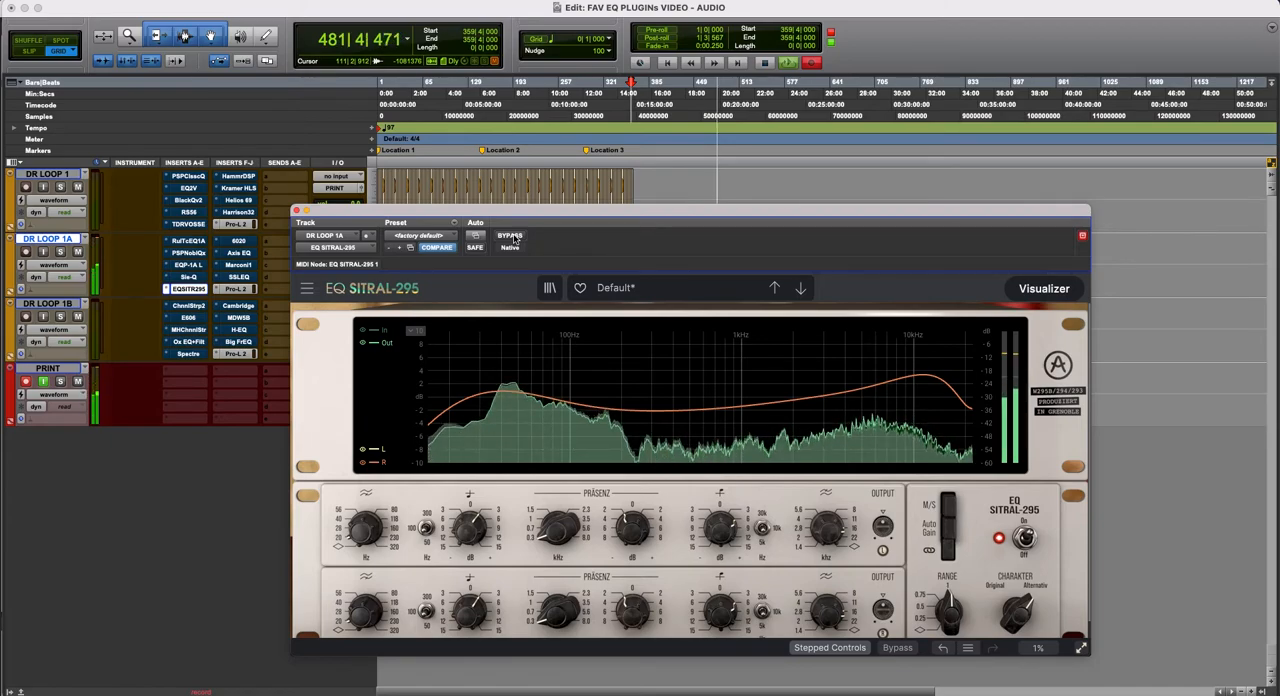
{"action": "left_click", "coordinate": [512, 237]}
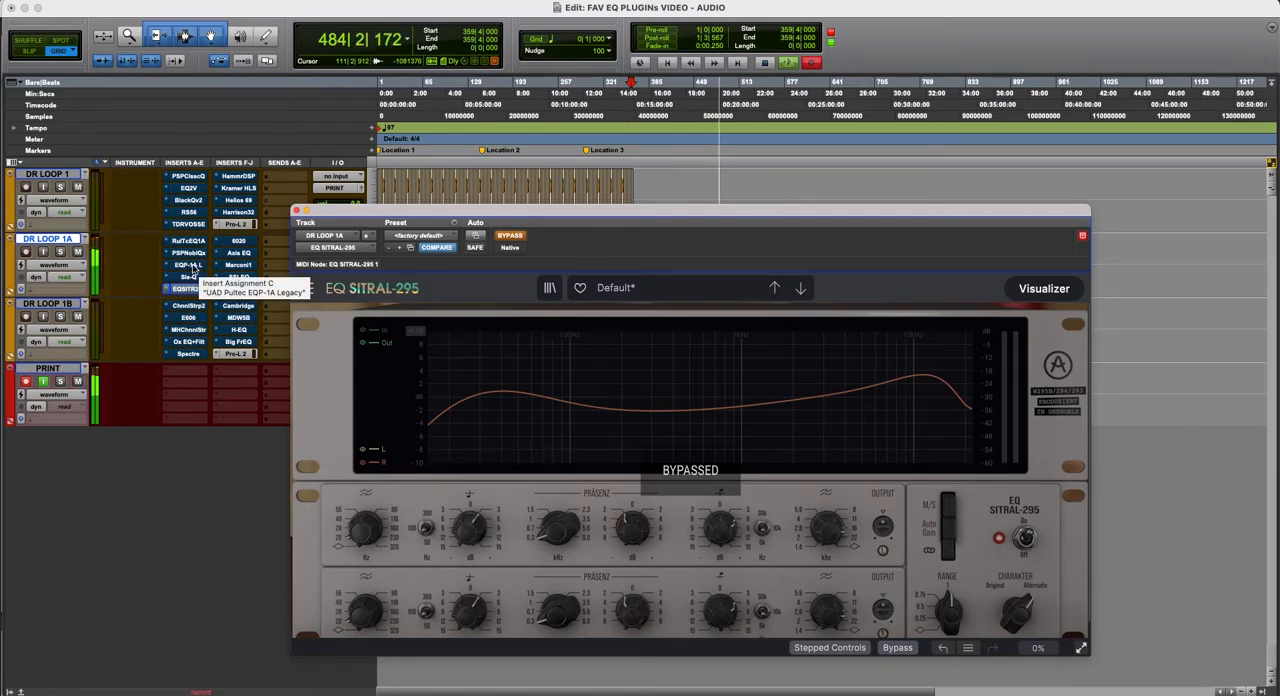
- Audition Pultec EQP-1A Legacy against EQ SITRAL-295 on DR LOOP 1A, and move the SITRAL window clear of the track's inserts
{"action": "left_click", "coordinate": [193, 266]}
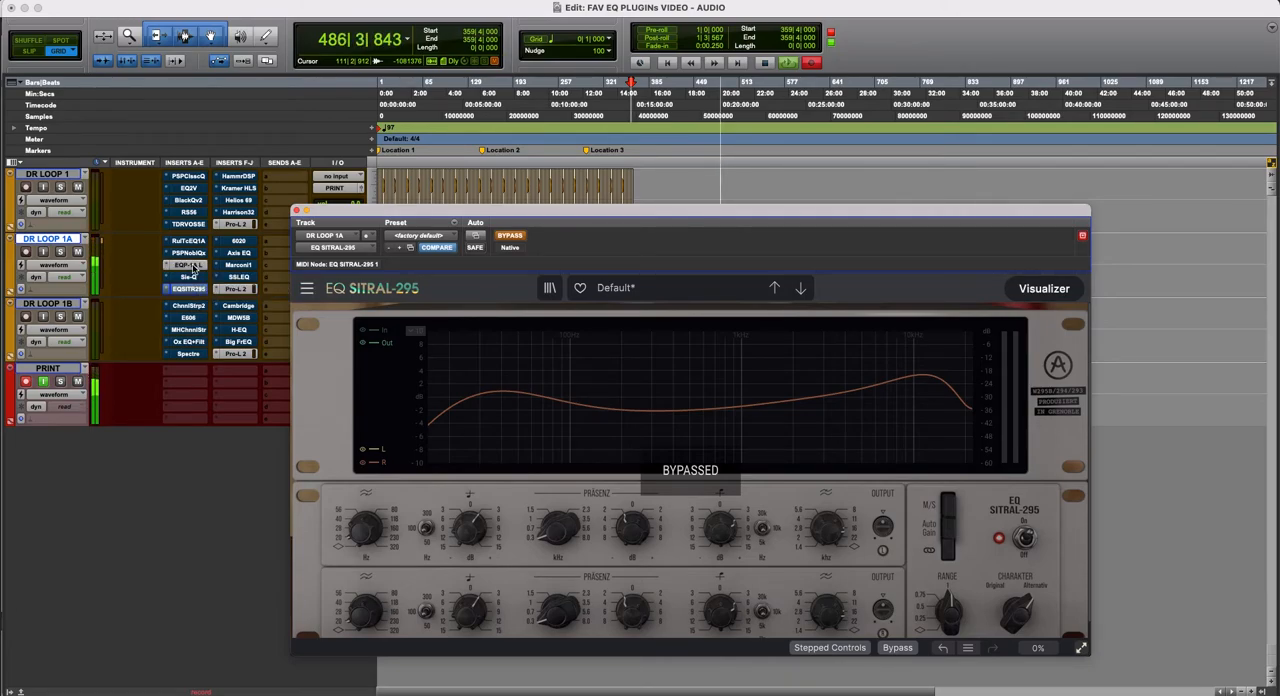
{"action": "left_click", "coordinate": [194, 267], "text": "super"}
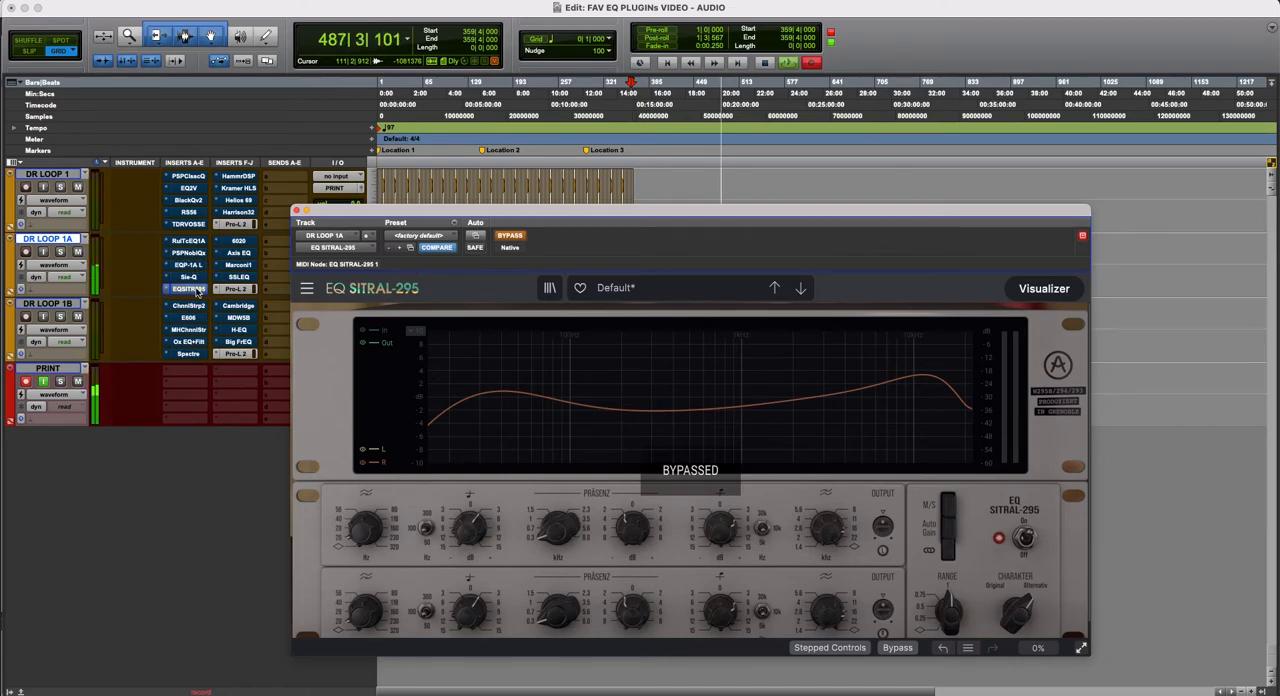
{"action": "left_click", "coordinate": [194, 289], "text": "super"}
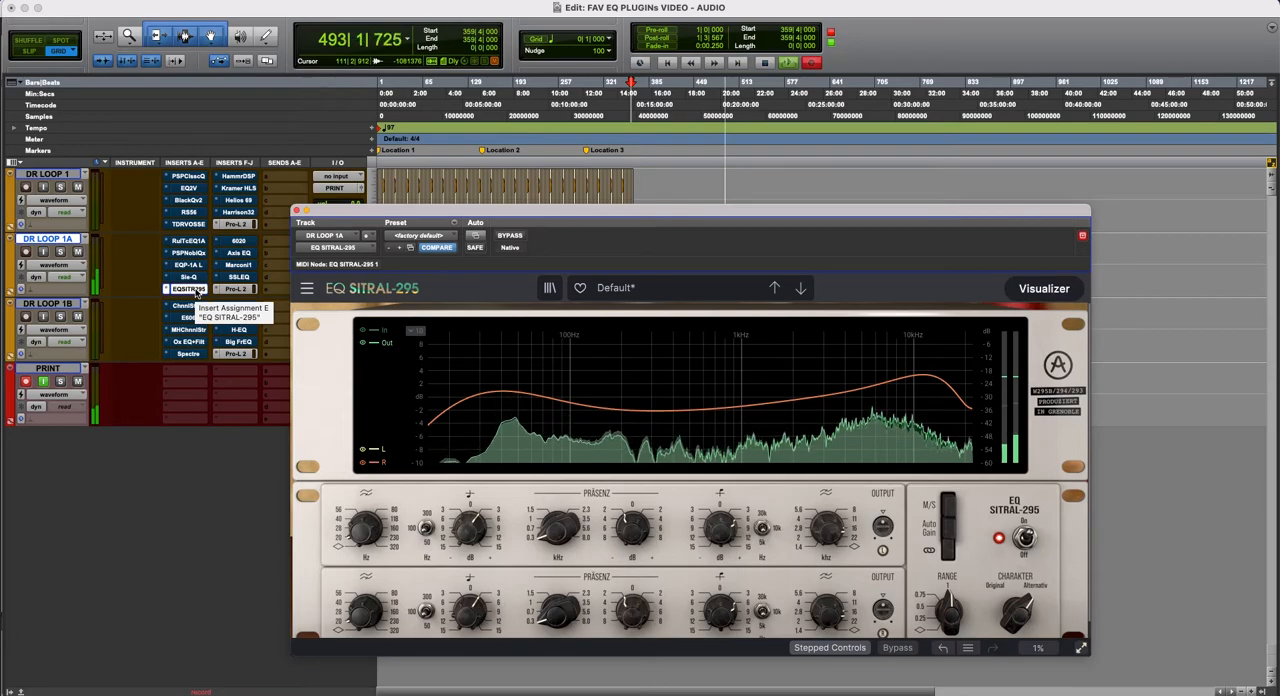
{"action": "left_click", "coordinate": [190, 289], "text": "super"}
{"action": "left_click", "coordinate": [192, 289], "text": "super"}
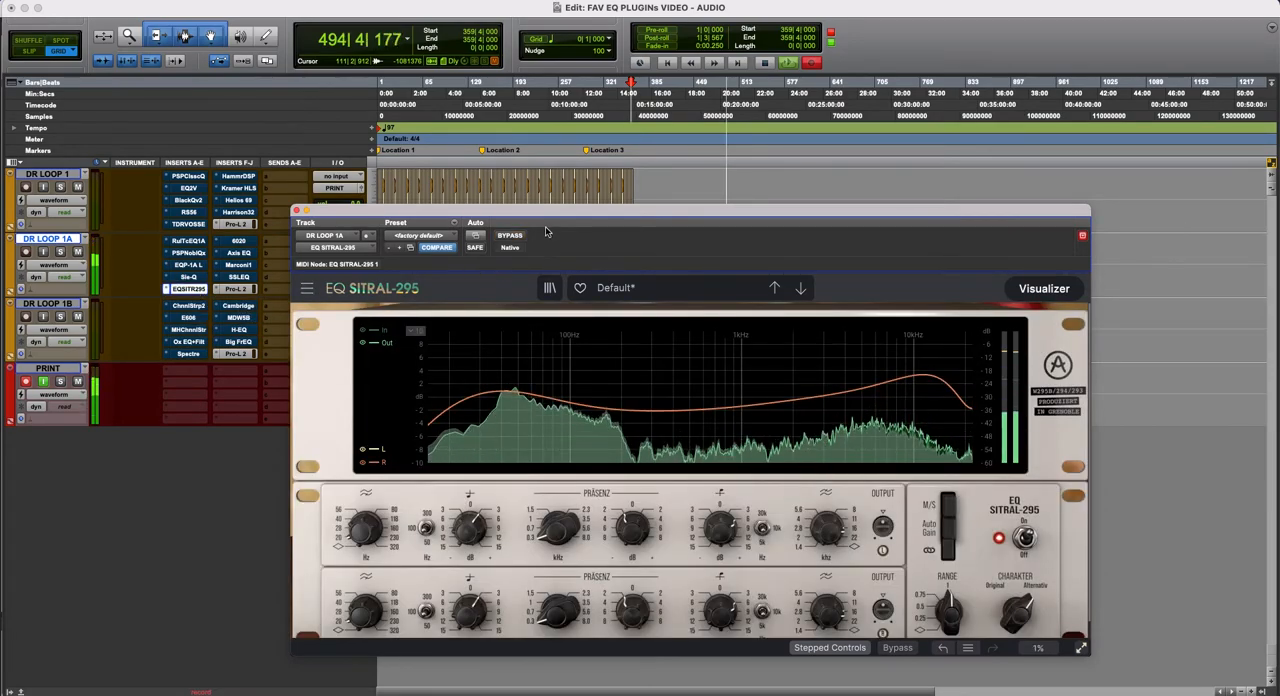
{"action": "left_click_drag", "start_coordinate": [304, 220], "coordinate": [397, 220]}
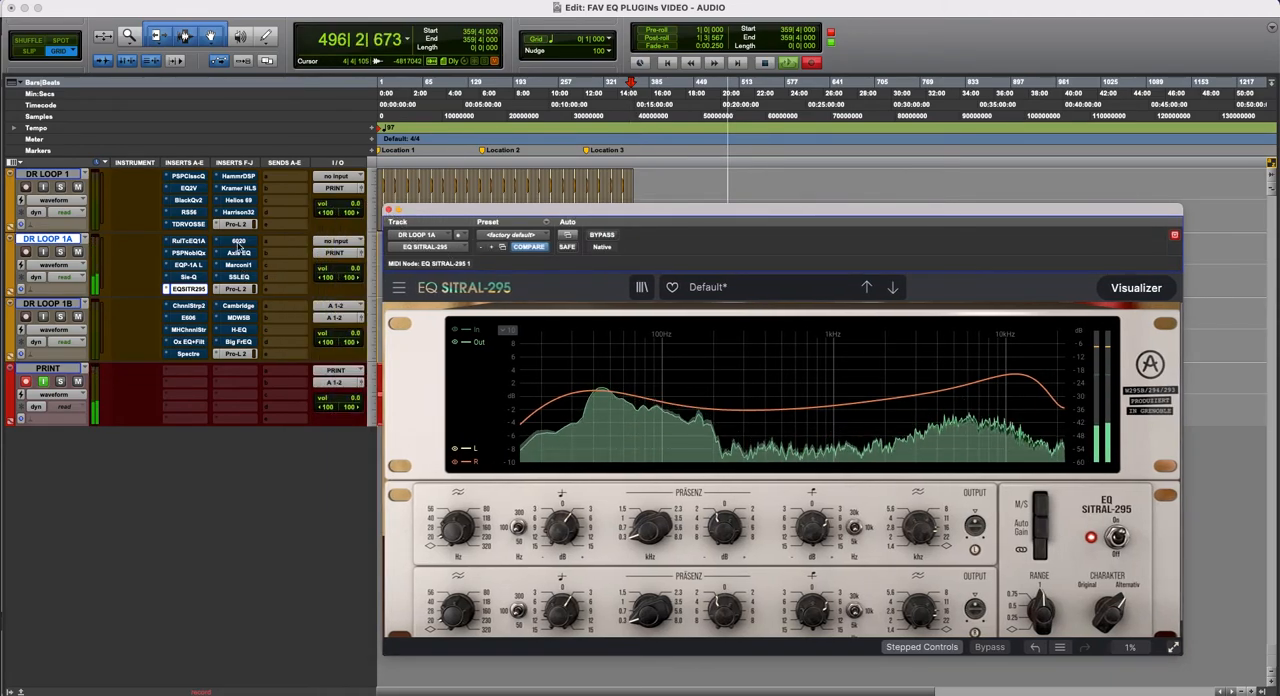
- Display 6020 Ultimate EQ on DR LOOP 1A, activate it, and place its window clear of the track controls
{"action": "left_click", "coordinate": [238, 242]}
{"action": "left_click_drag", "start_coordinate": [631, 211], "coordinate": [685, 171]}
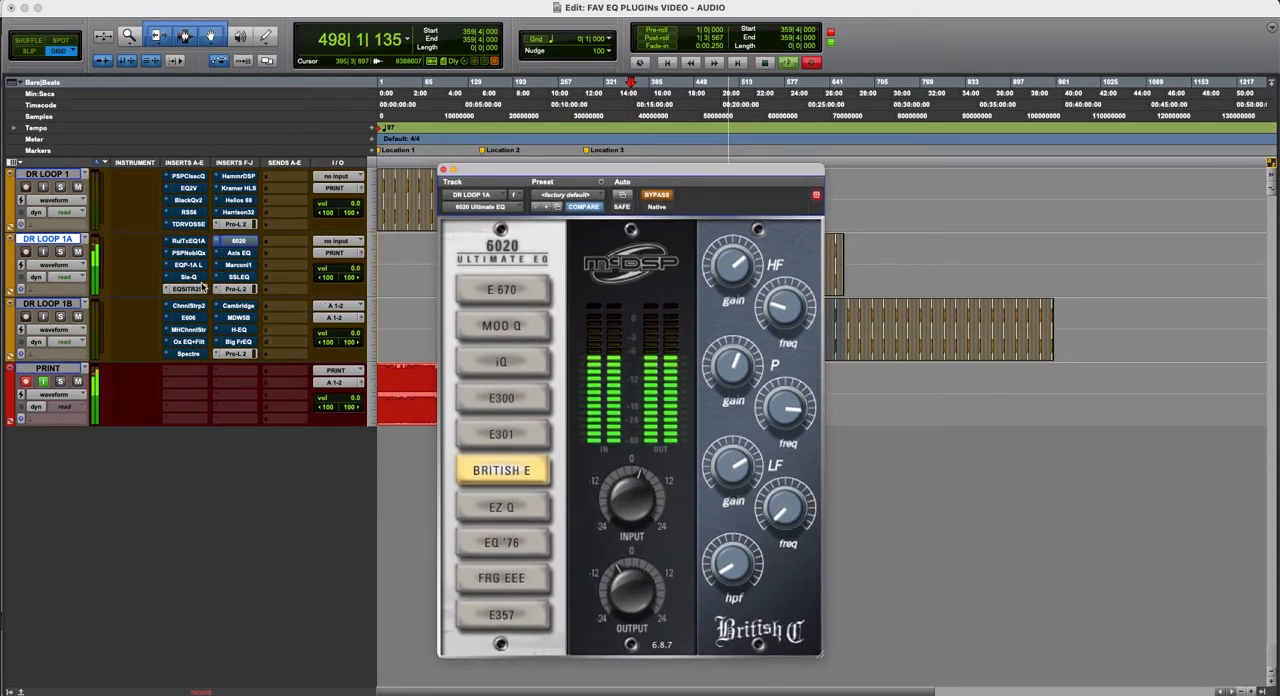
{"action": "left_click", "coordinate": [658, 195]}
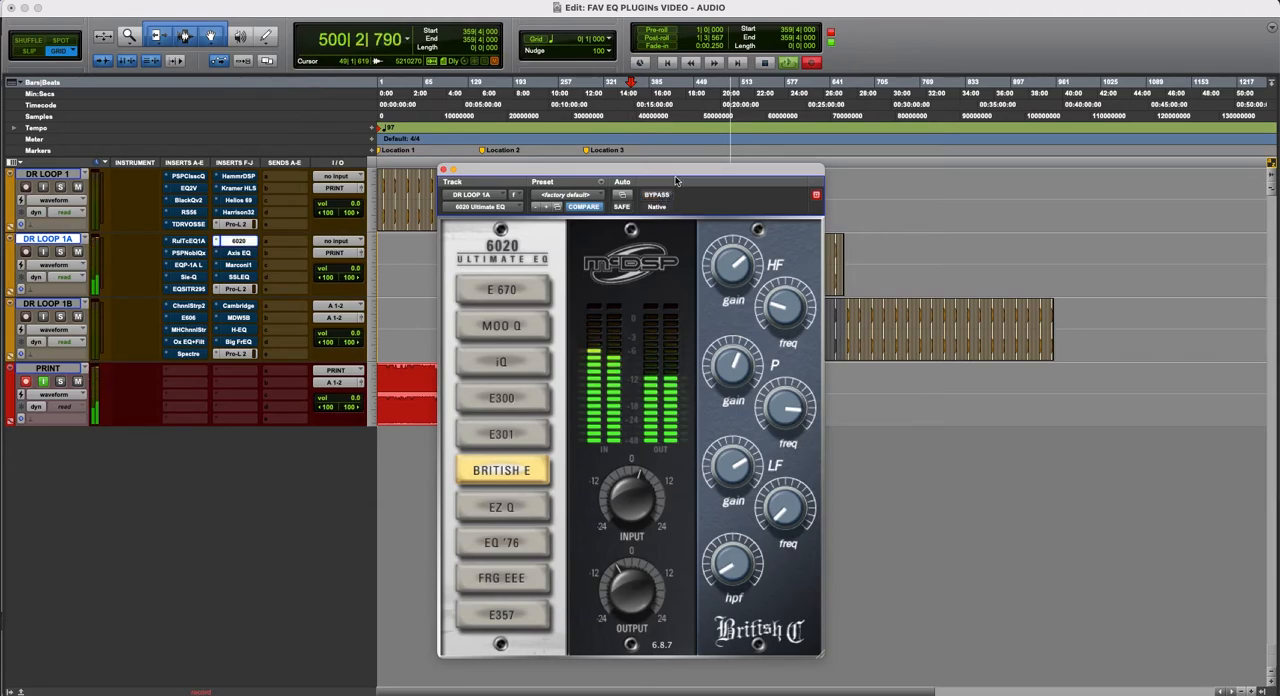
{"action": "left_click_drag", "start_coordinate": [679, 173], "coordinate": [693, 177]}
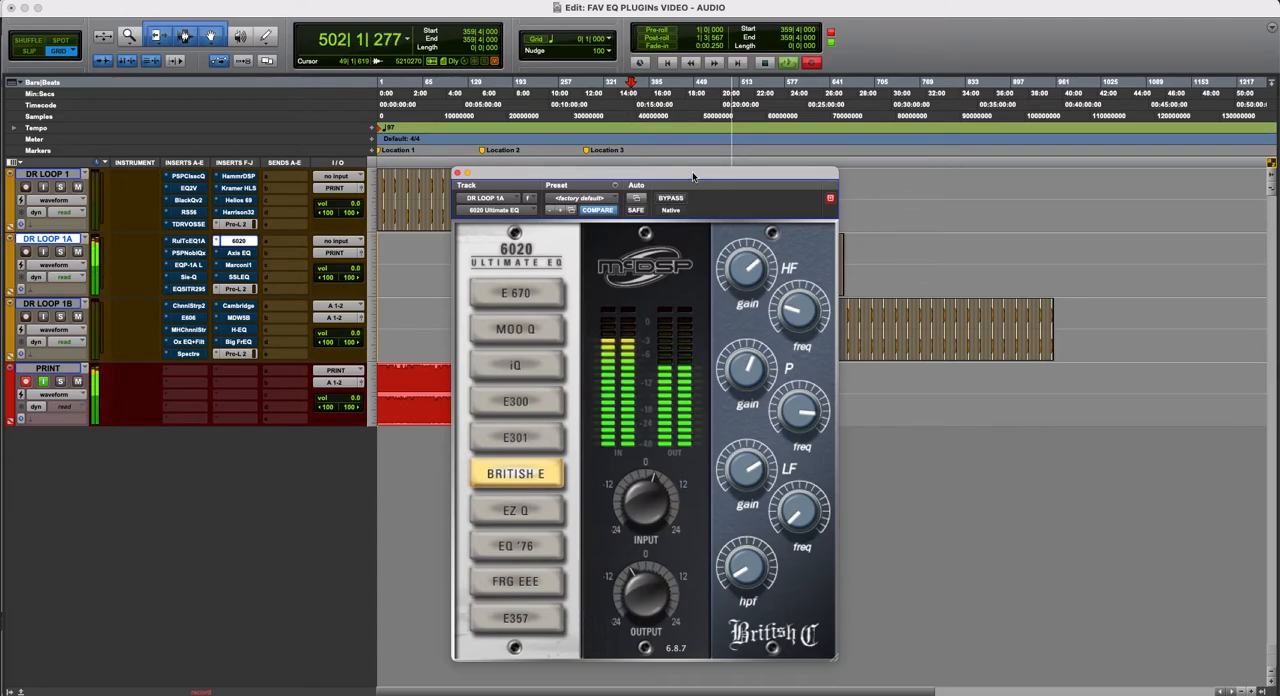
{"action": "left_click_drag", "start_coordinate": [659, 178], "coordinate": [677, 179]}
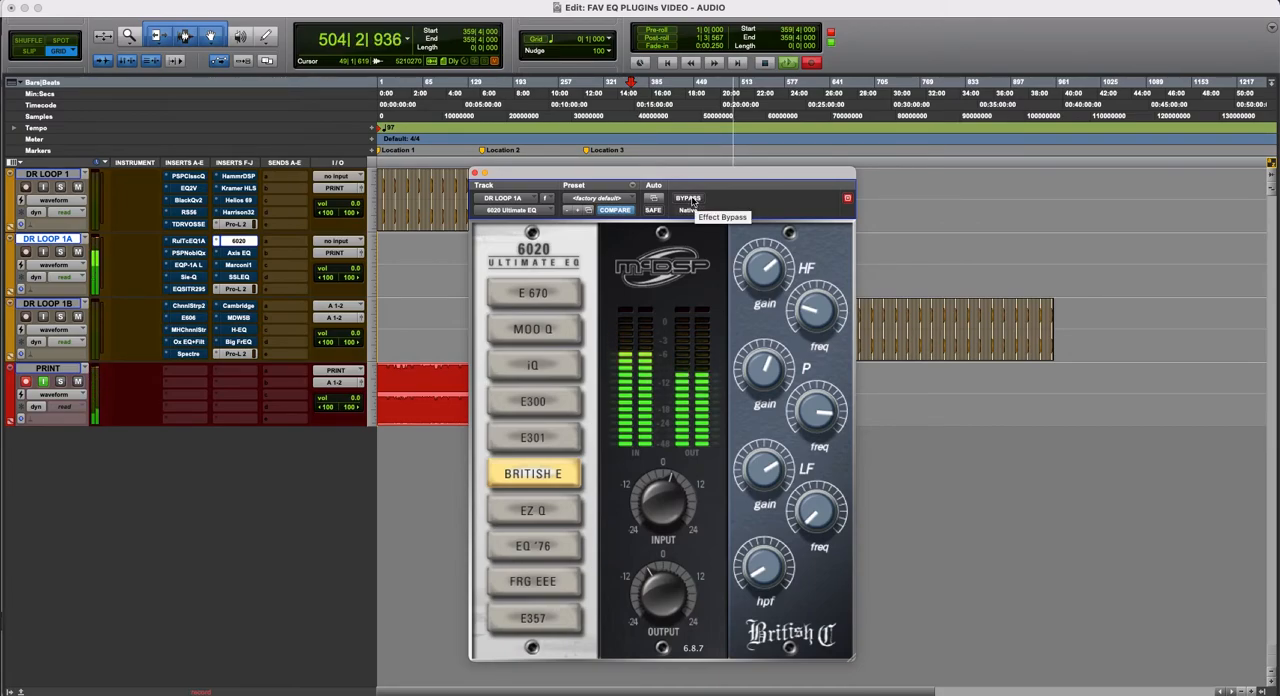
- Compare 6020 Ultimate EQ's British E module repeatedly bypassed and active on DR LOOP 1A, and leave it active
{"action": "left_click", "coordinate": [689, 198]}
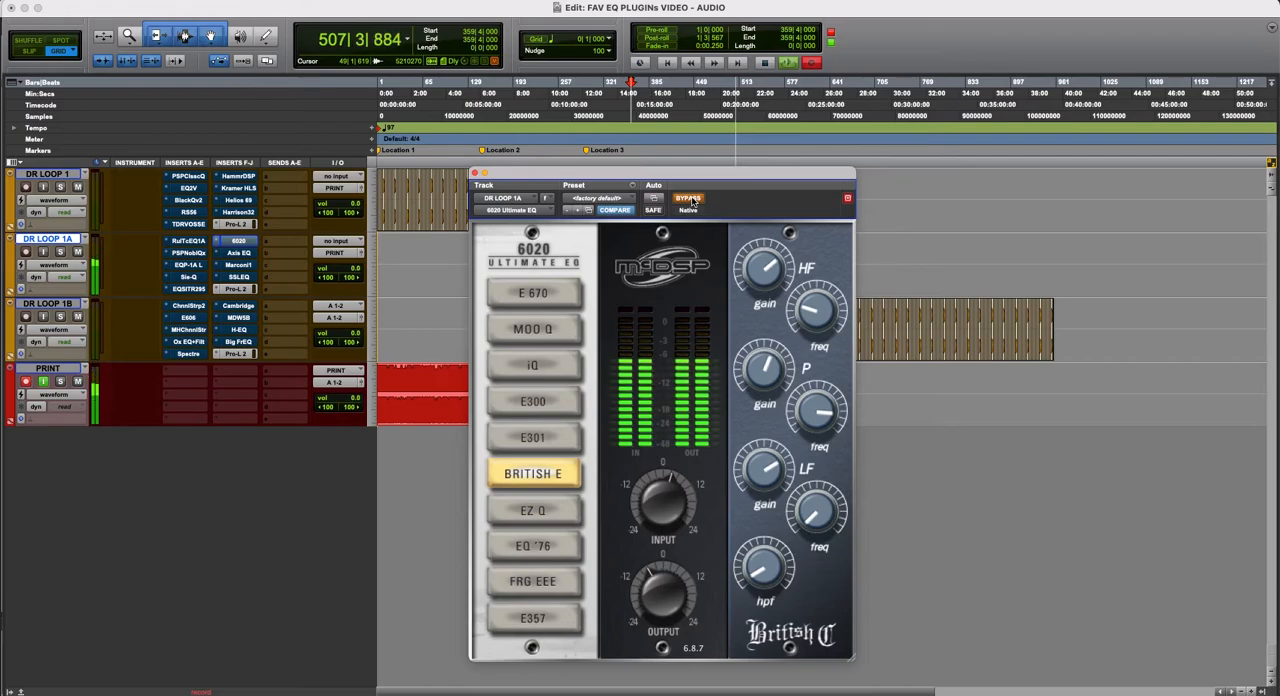
{"action": "left_click", "coordinate": [689, 198]}
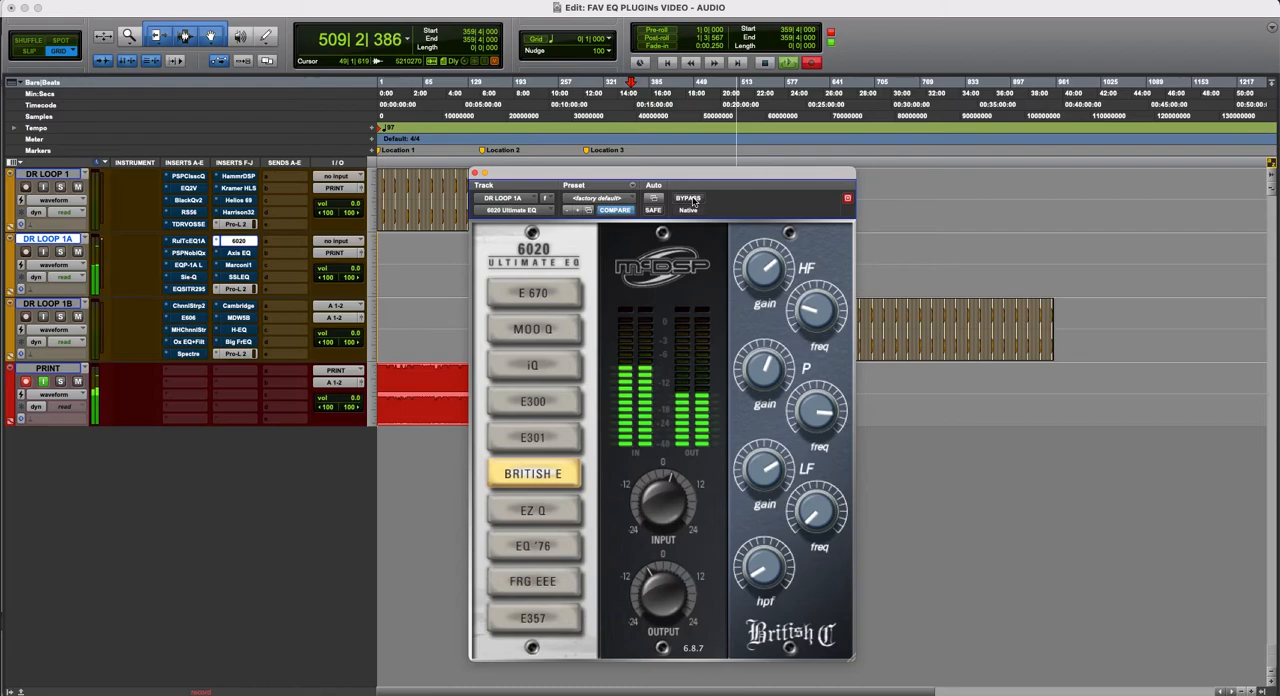
{"action": "left_click", "coordinate": [690, 199]}
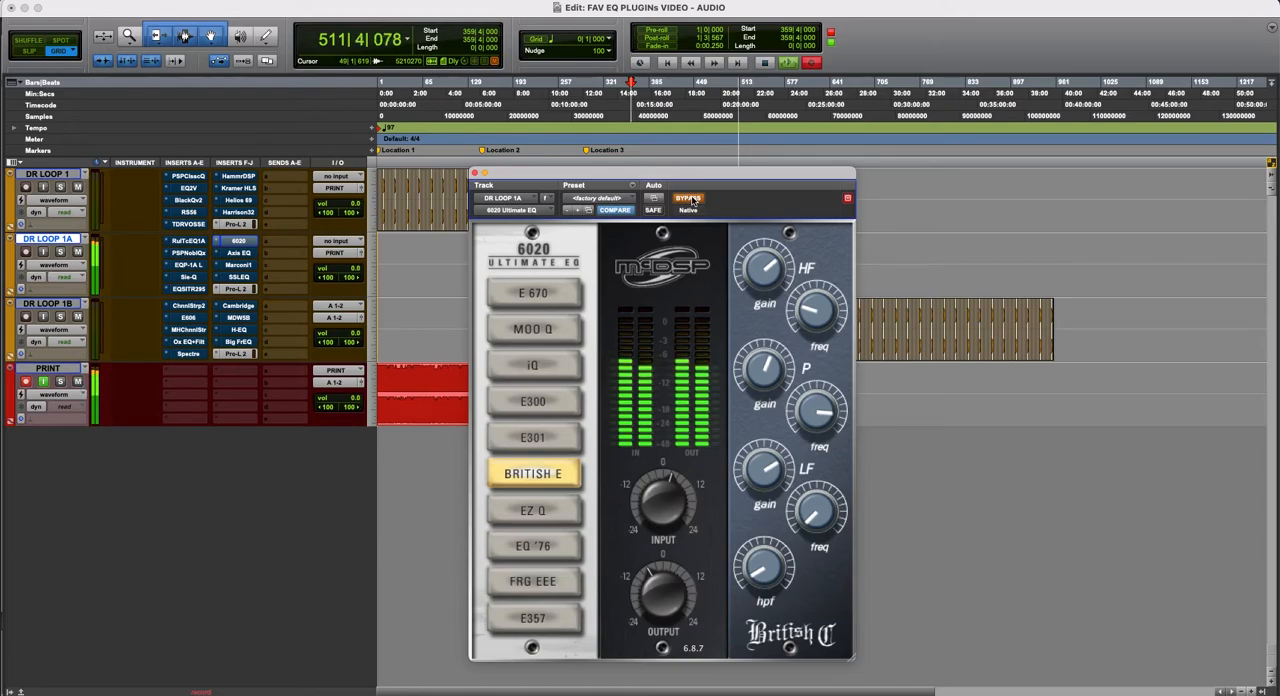
{"action": "left_click", "coordinate": [692, 200]}
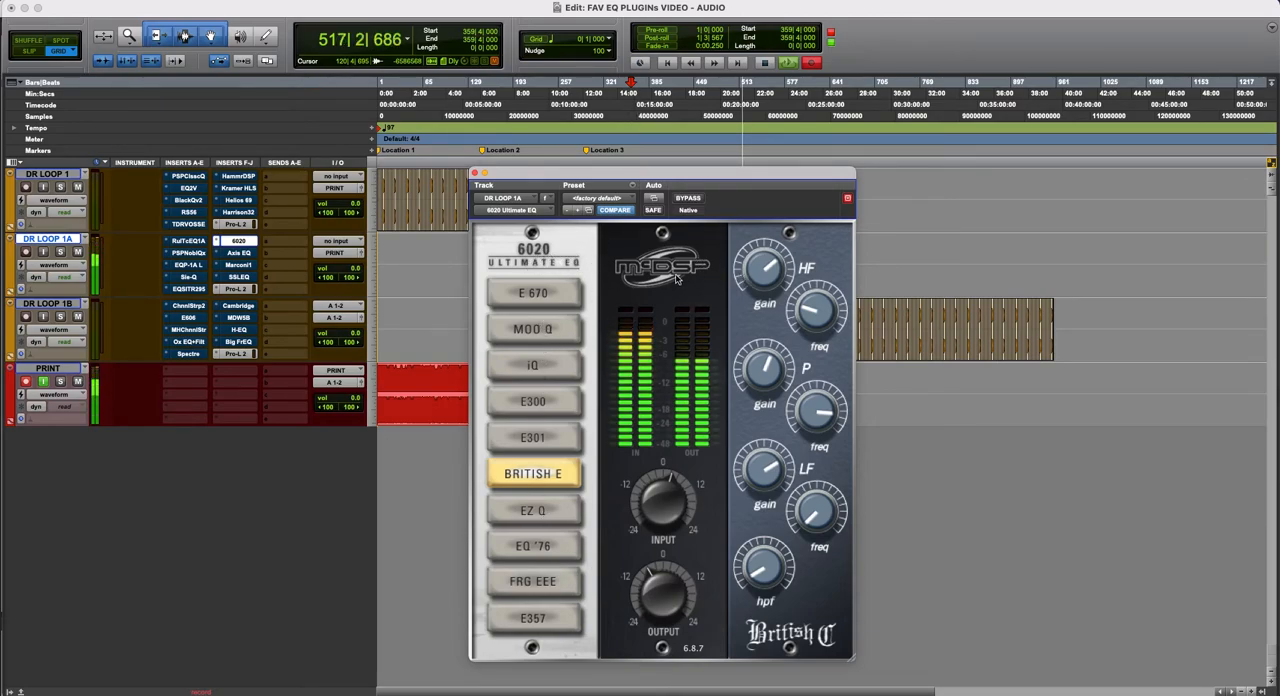
- Audition the E301, E300, iQ, Moo Q and E670 modules of 6020 Ultimate EQ in turn
{"action": "left_click", "coordinate": [545, 430]}
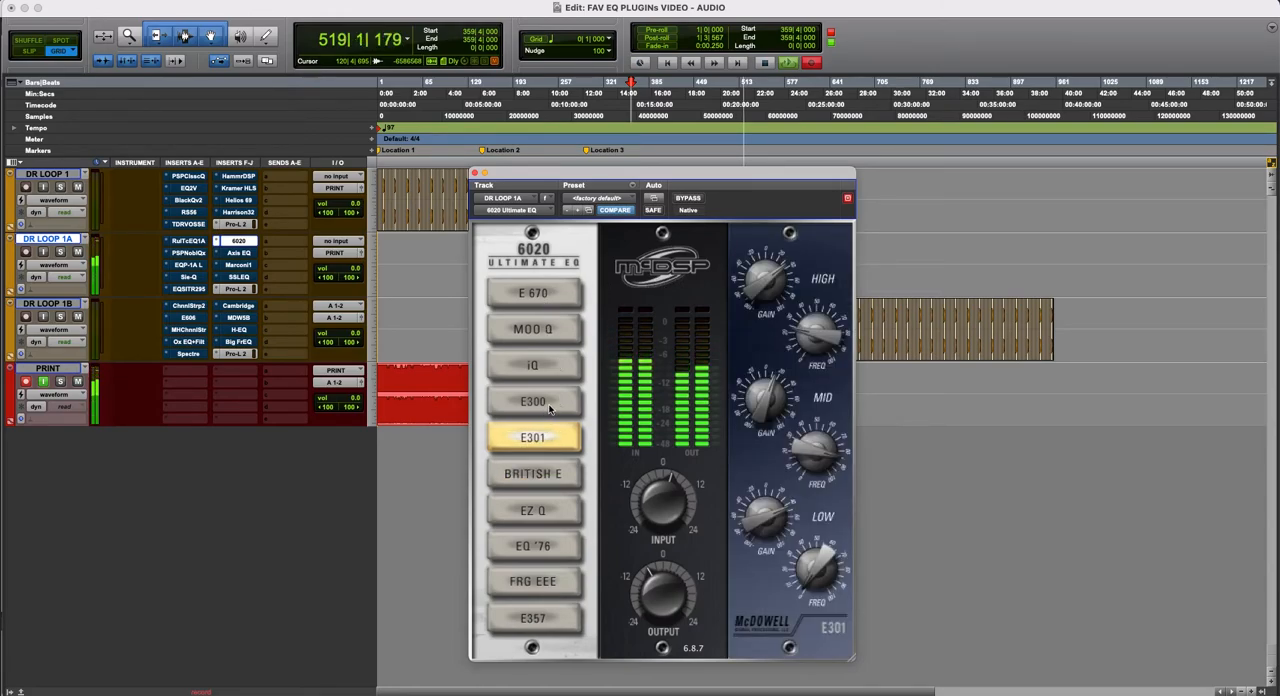
{"action": "left_click", "coordinate": [555, 400]}
{"action": "left_click", "coordinate": [557, 365]}
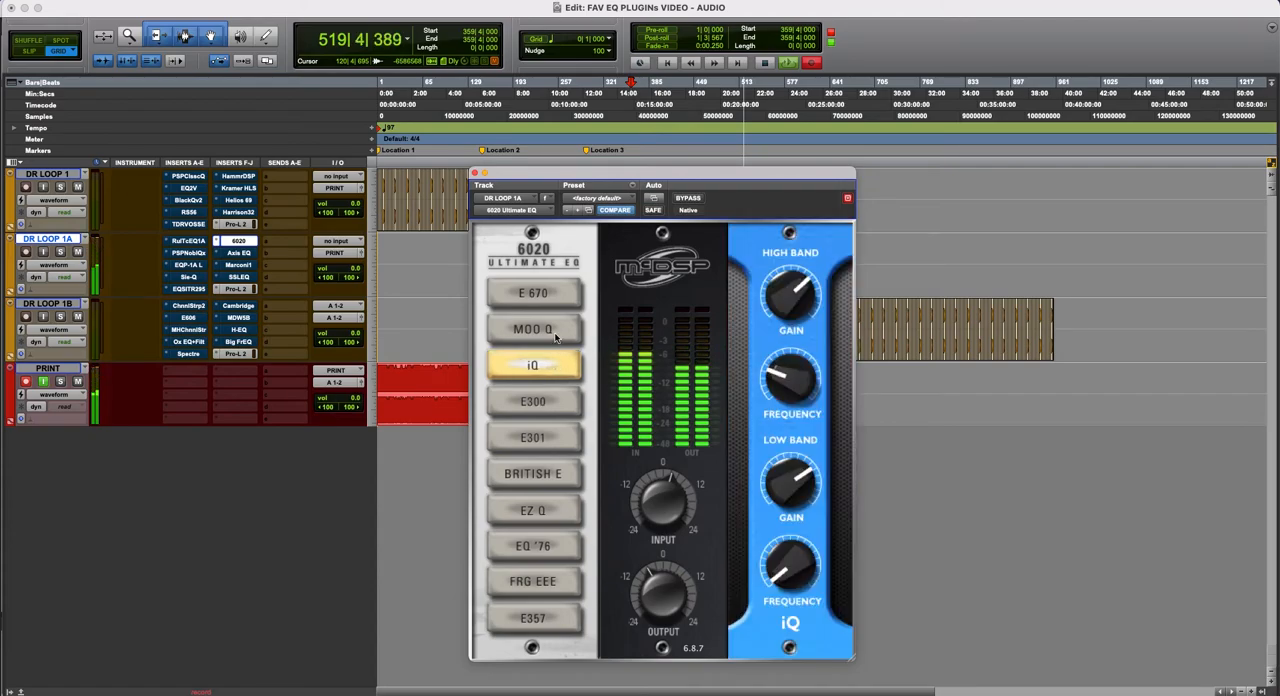
{"action": "left_click", "coordinate": [555, 333]}
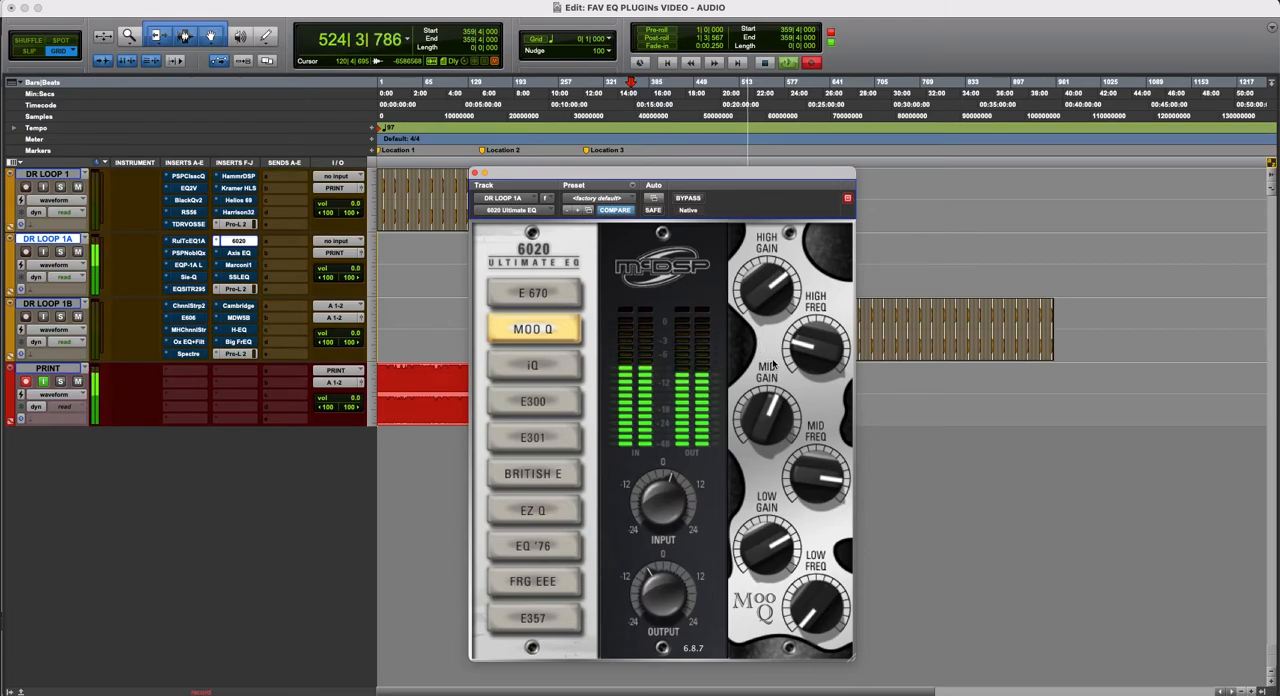
{"action": "left_click", "coordinate": [550, 297]}
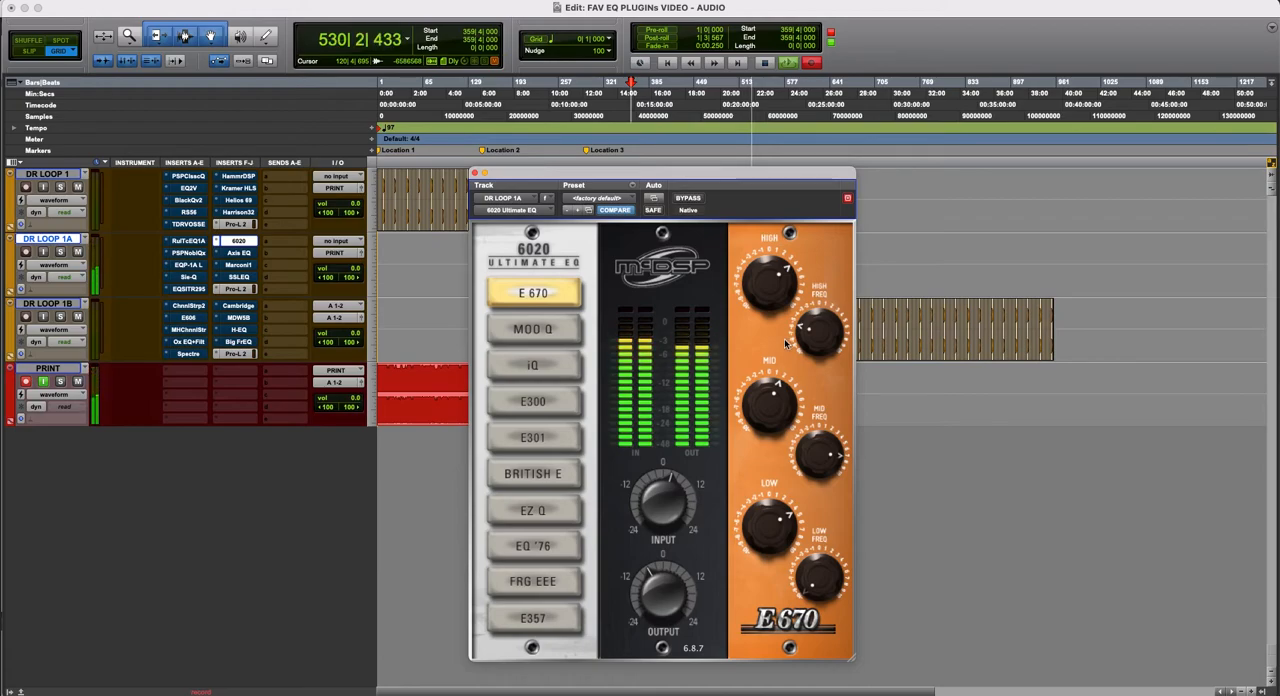
- Audition 6020's modules from Moo Q through iQ, E300 and E301 back to British E, and compare British E bypassed and active
{"action": "left_click", "coordinate": [548, 334]}
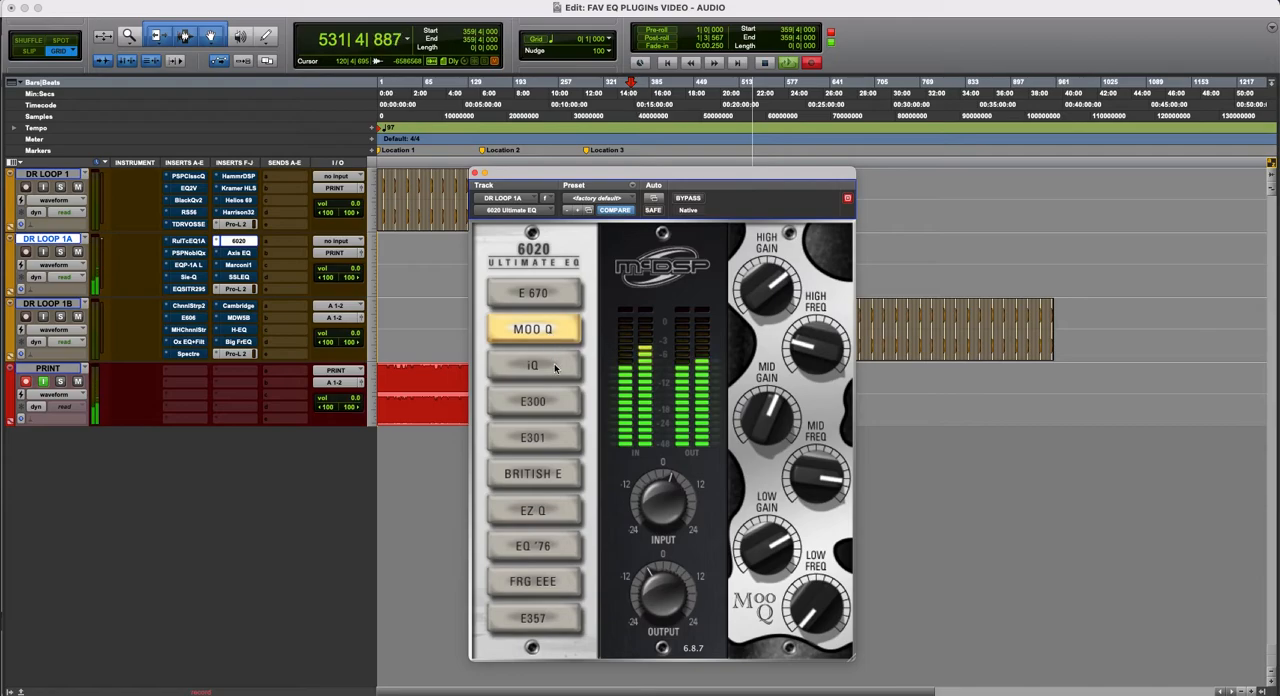
{"action": "left_click", "coordinate": [567, 374]}
{"action": "left_click", "coordinate": [565, 401]}
{"action": "left_click", "coordinate": [562, 437]}
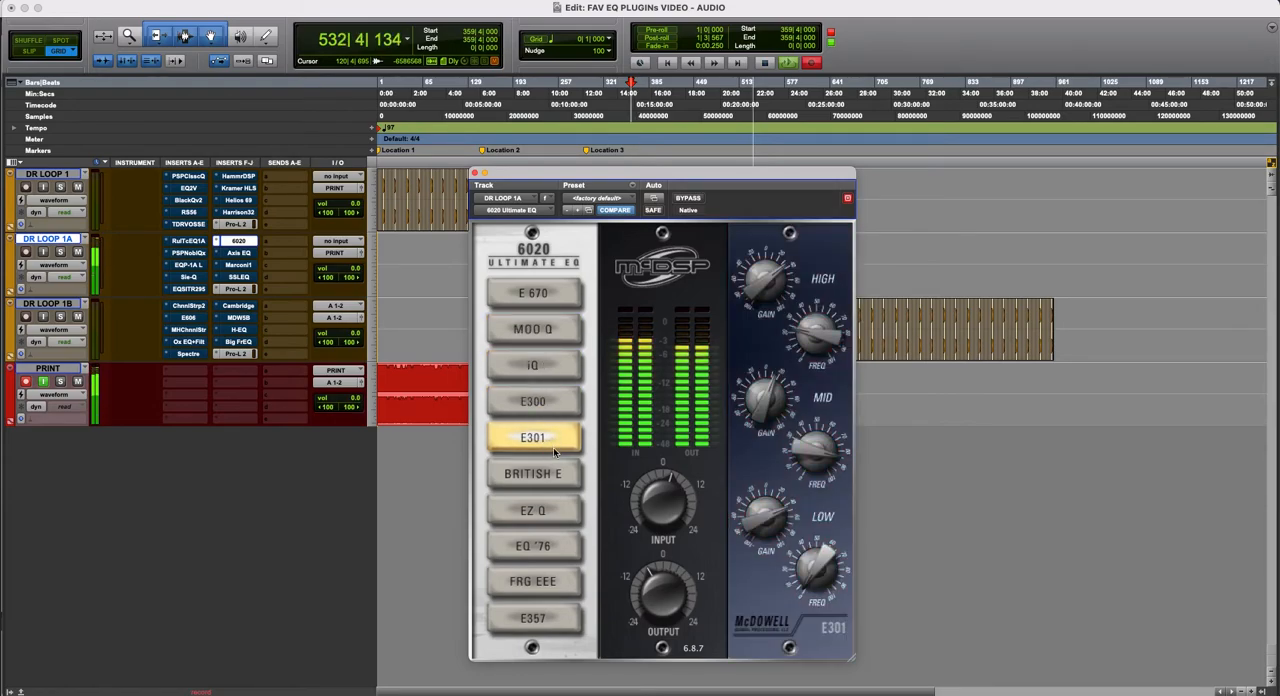
{"action": "left_click", "coordinate": [559, 482]}
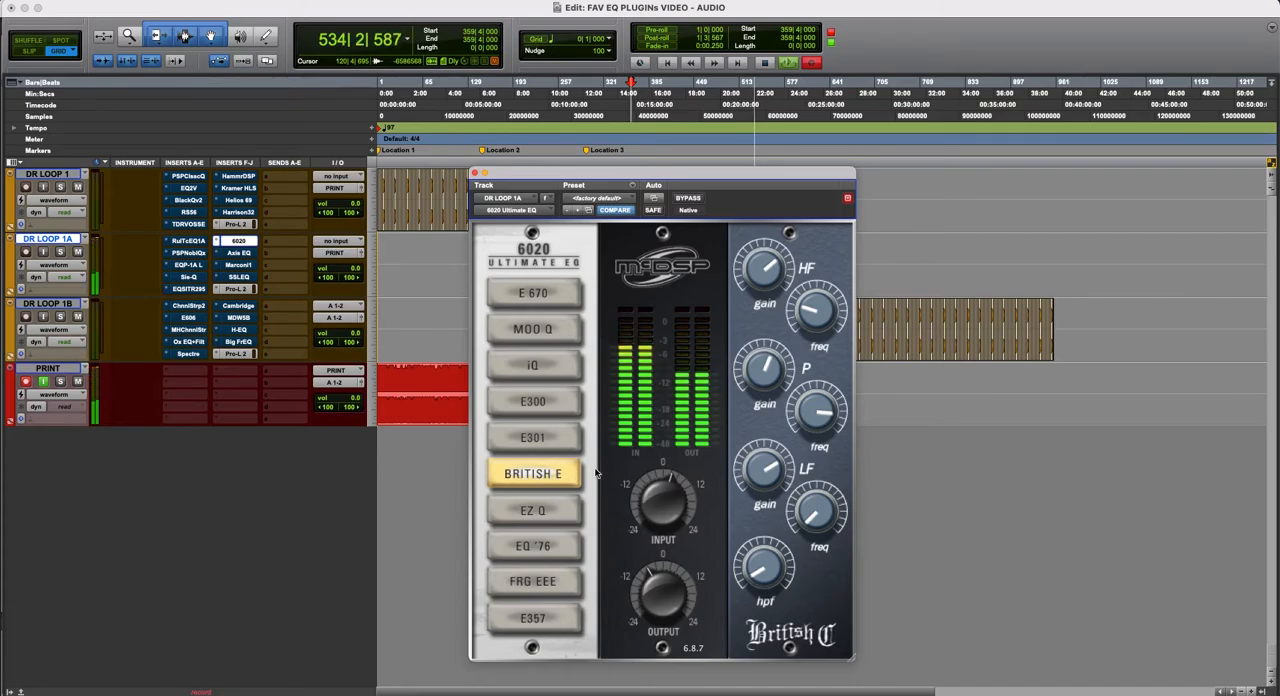
{"action": "left_click", "coordinate": [689, 199]}
{"action": "left_click", "coordinate": [689, 199]}
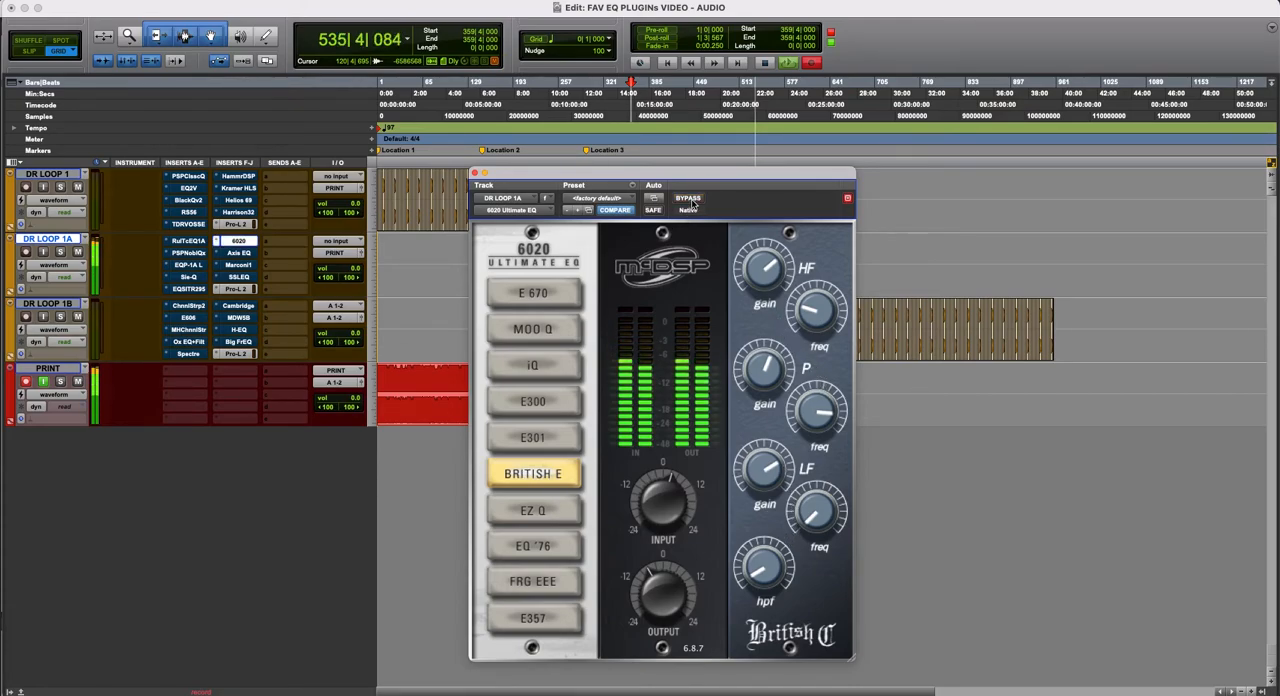
- Audition 6020's EZ Q, EQ '76, FRG EEE and E357 modules, move the window higher, and leave the plug-in bypassed
{"action": "left_click", "coordinate": [560, 508]}
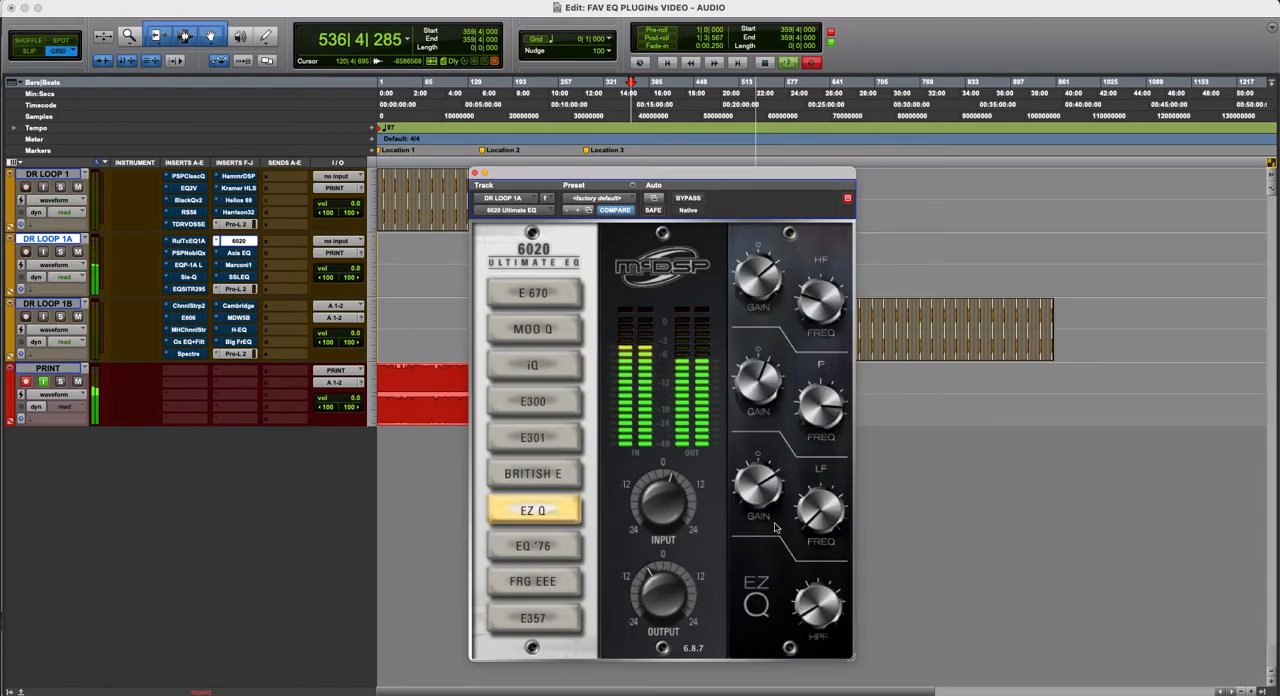
{"action": "left_click", "coordinate": [538, 548]}
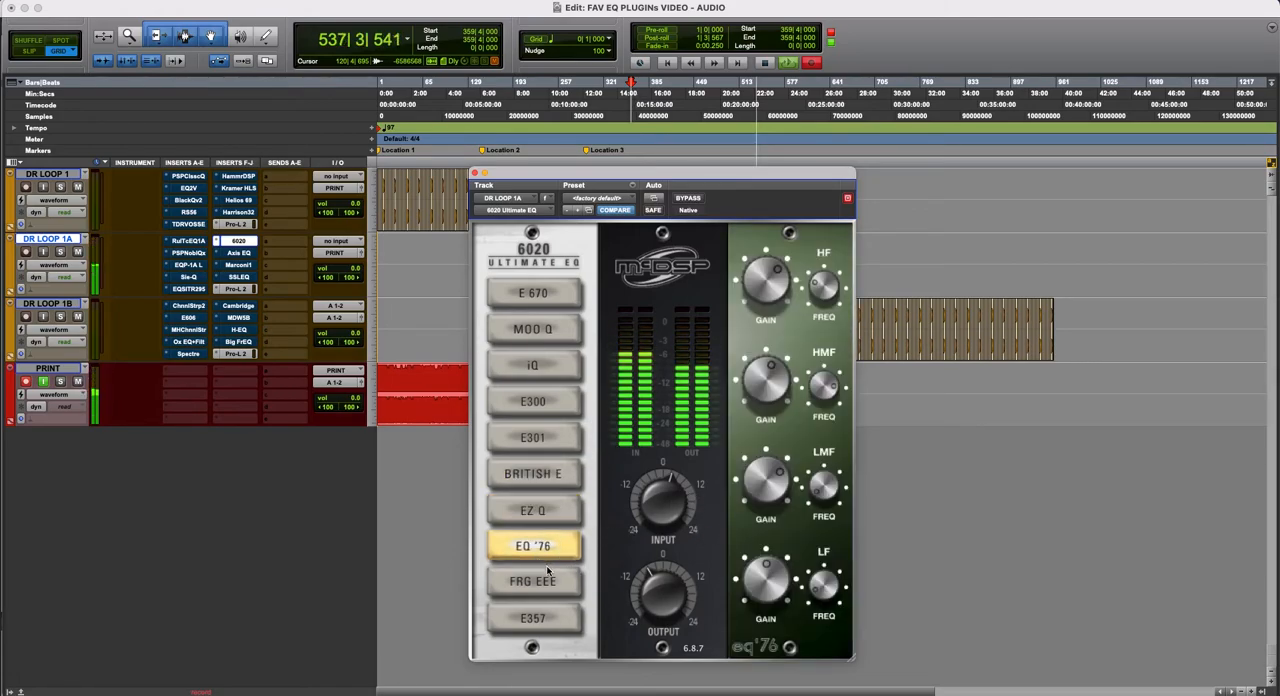
{"action": "left_click", "coordinate": [548, 577]}
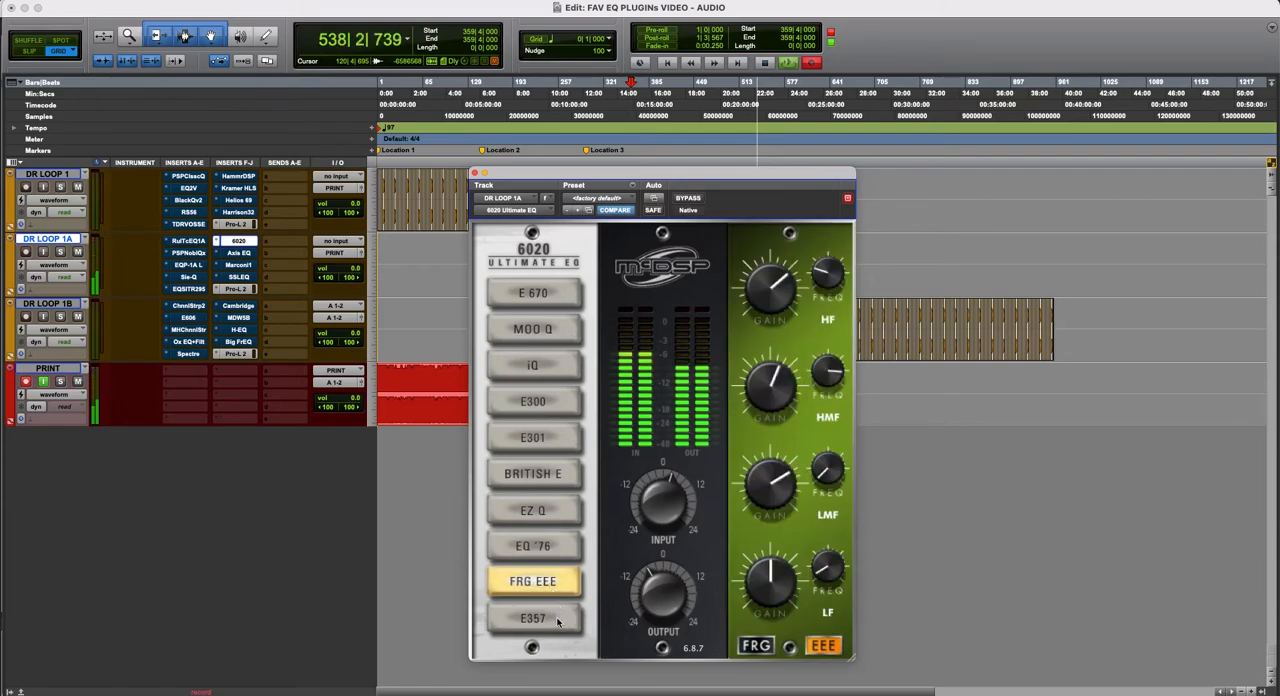
{"action": "left_click", "coordinate": [556, 619]}
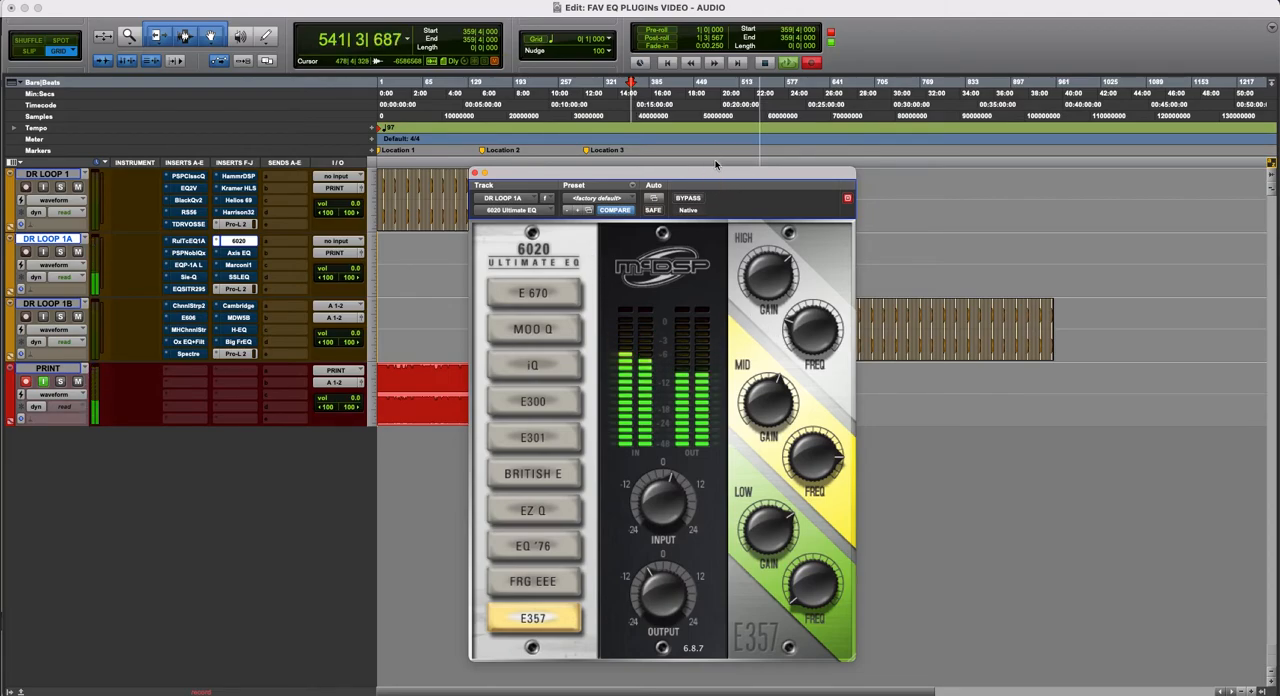
{"action": "left_click_drag", "start_coordinate": [715, 172], "coordinate": [706, 141]}
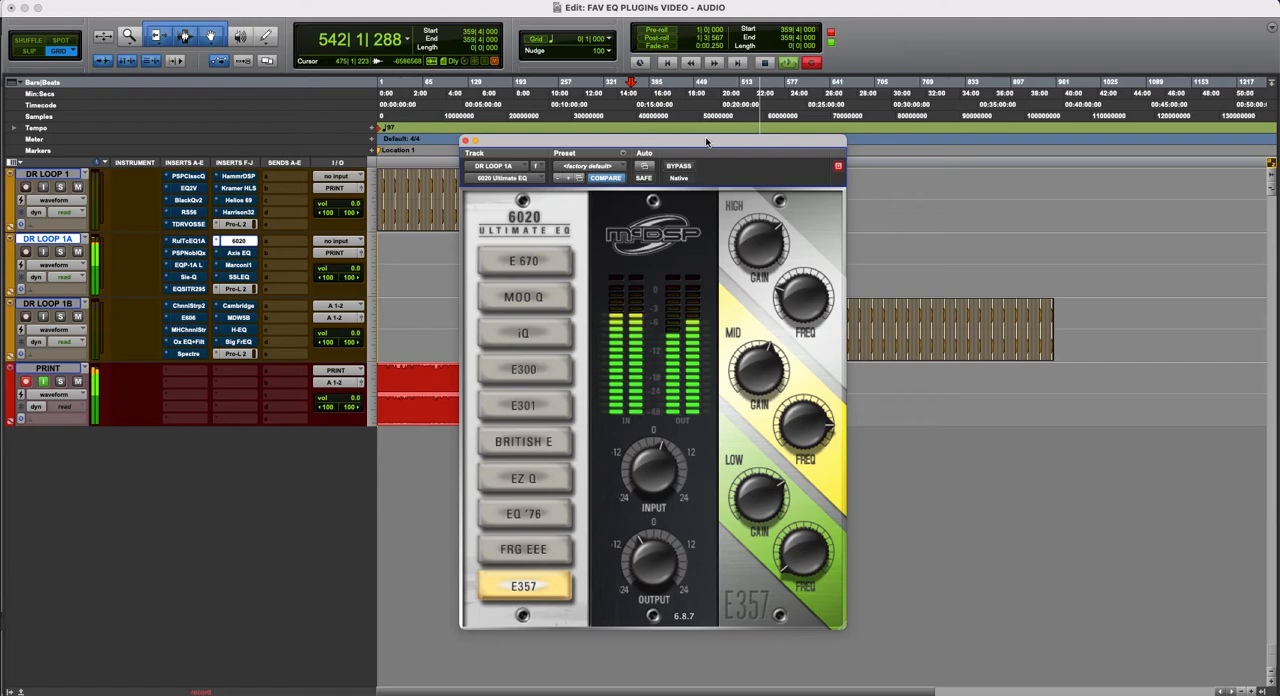
- Display Sly-Fi Axis EQ on DR LOOP 1A, activate it, and reposition its window
{"action": "left_click", "coordinate": [246, 254]}
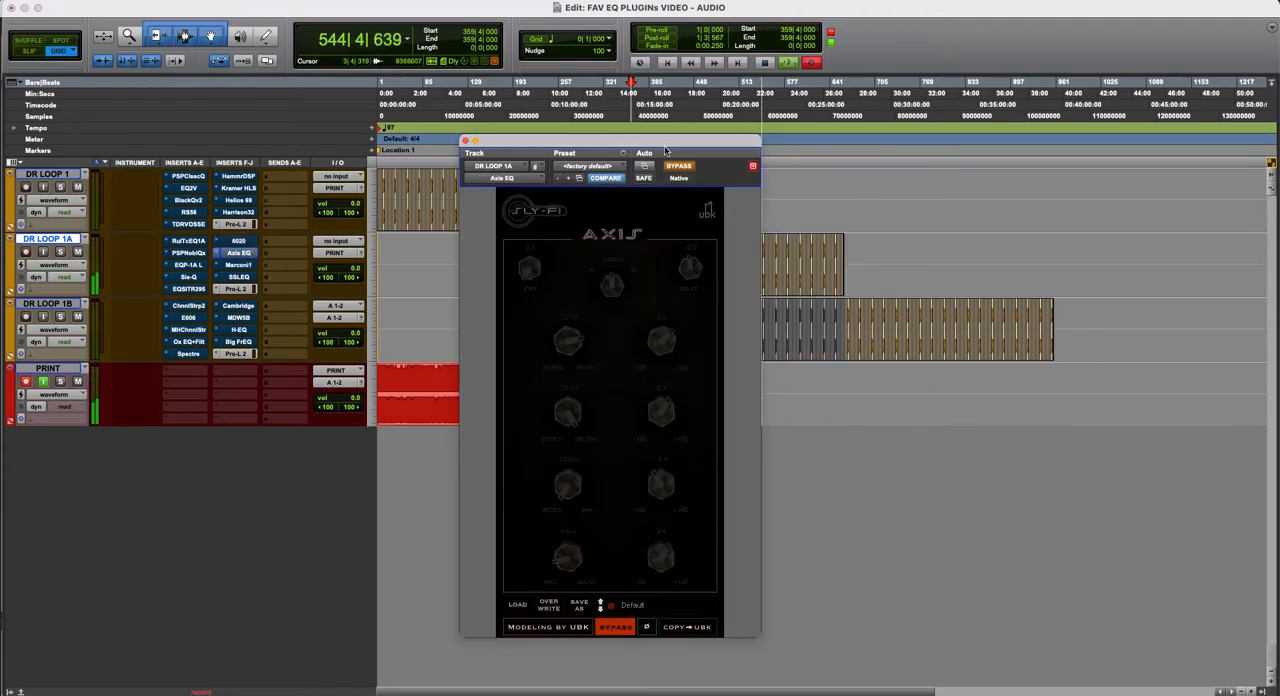
{"action": "left_click_drag", "start_coordinate": [673, 146], "coordinate": [614, 134]}
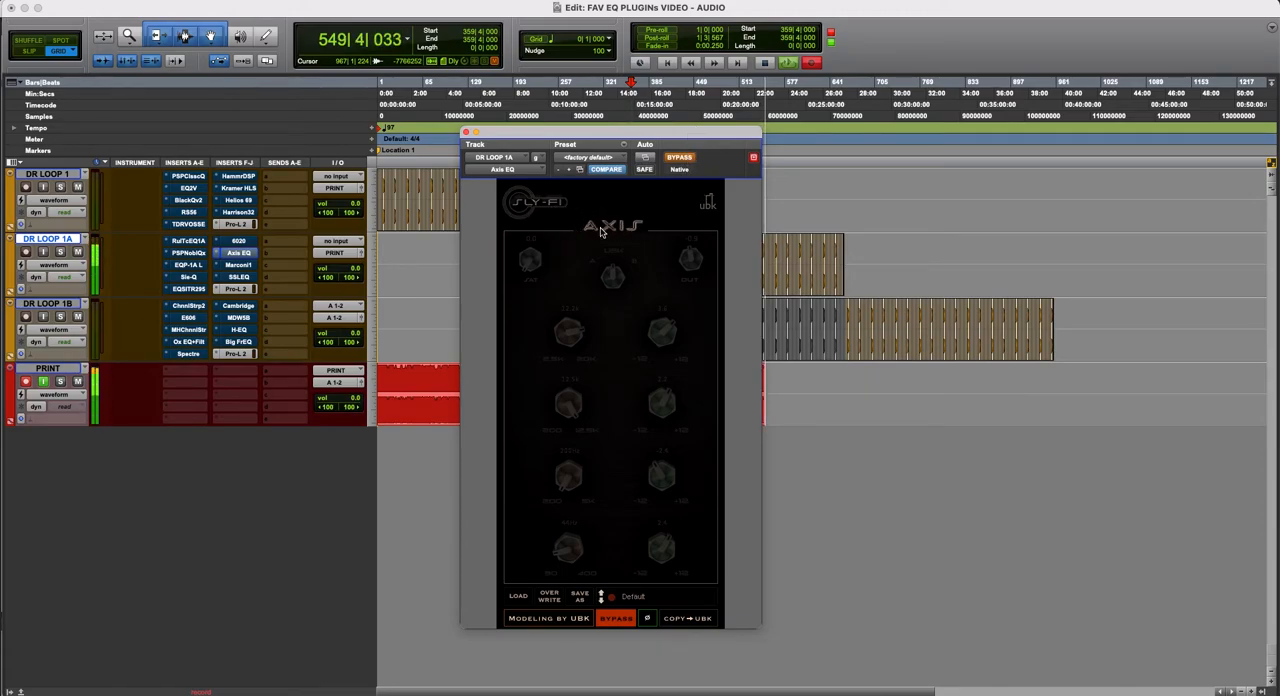
{"action": "left_click", "coordinate": [683, 160]}
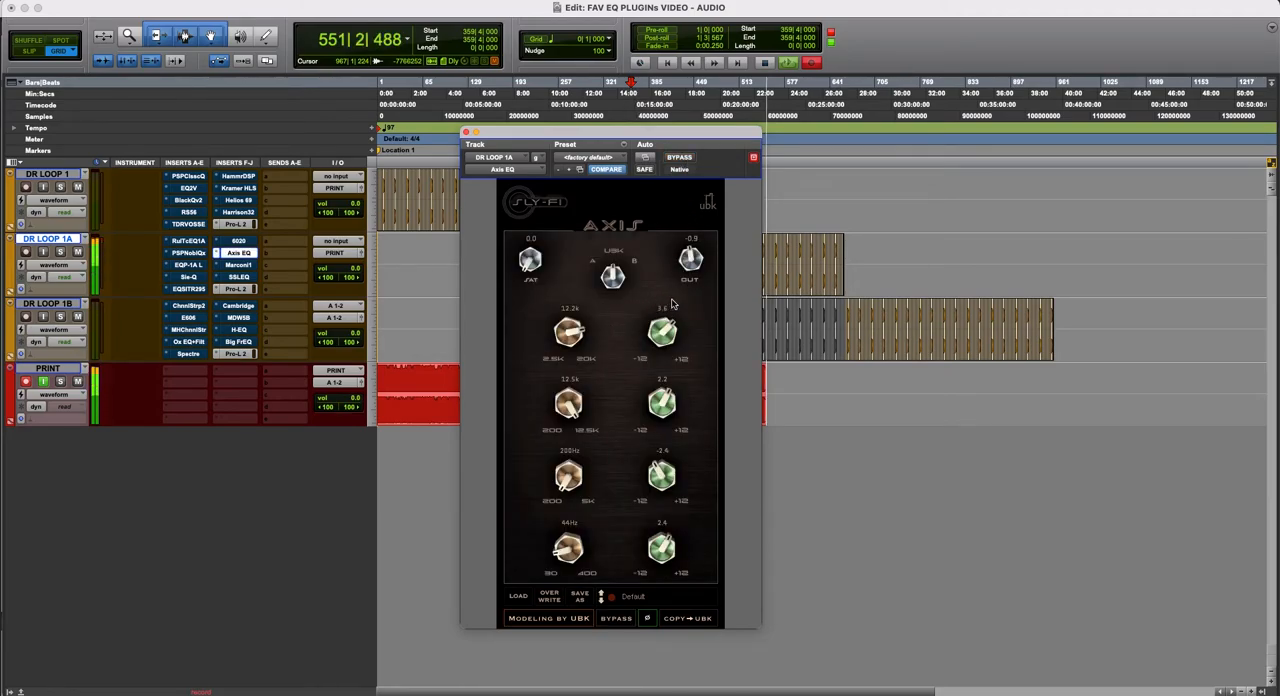
{"action": "left_click_drag", "start_coordinate": [691, 140], "coordinate": [733, 144]}
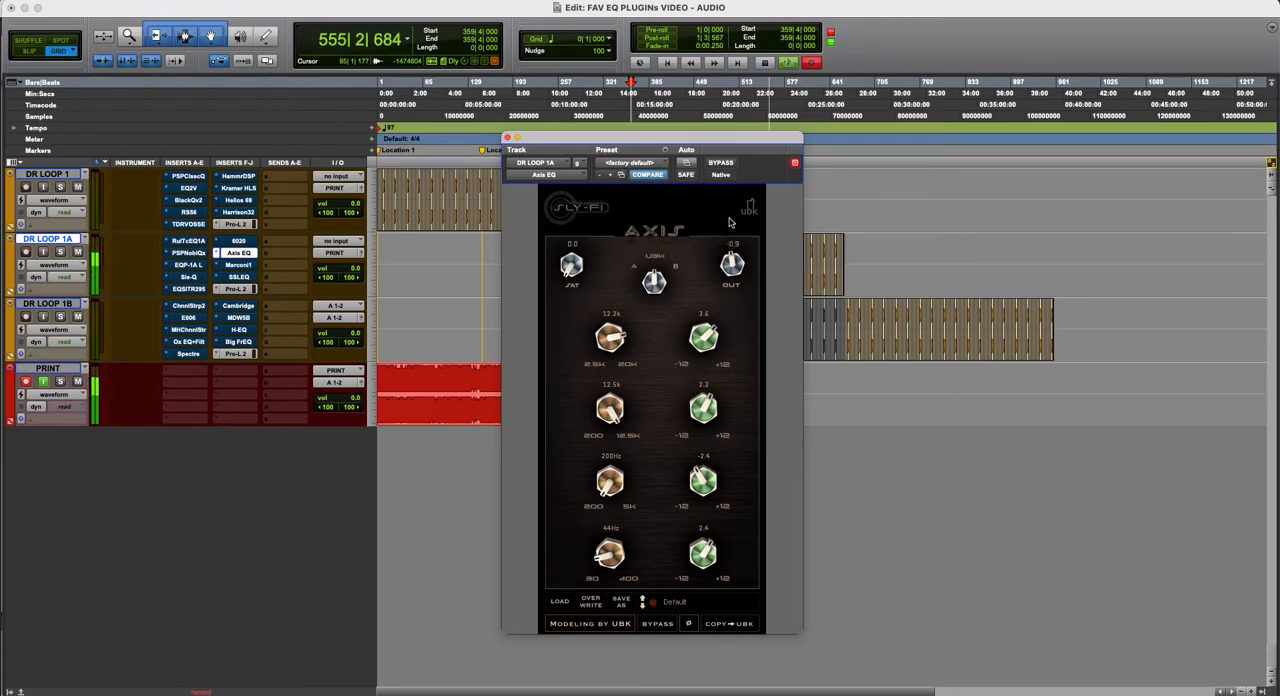
- Compare Axis EQ repeatedly bypassed and active on DR LOOP 1A, and leave it active
{"action": "left_click", "coordinate": [721, 163]}
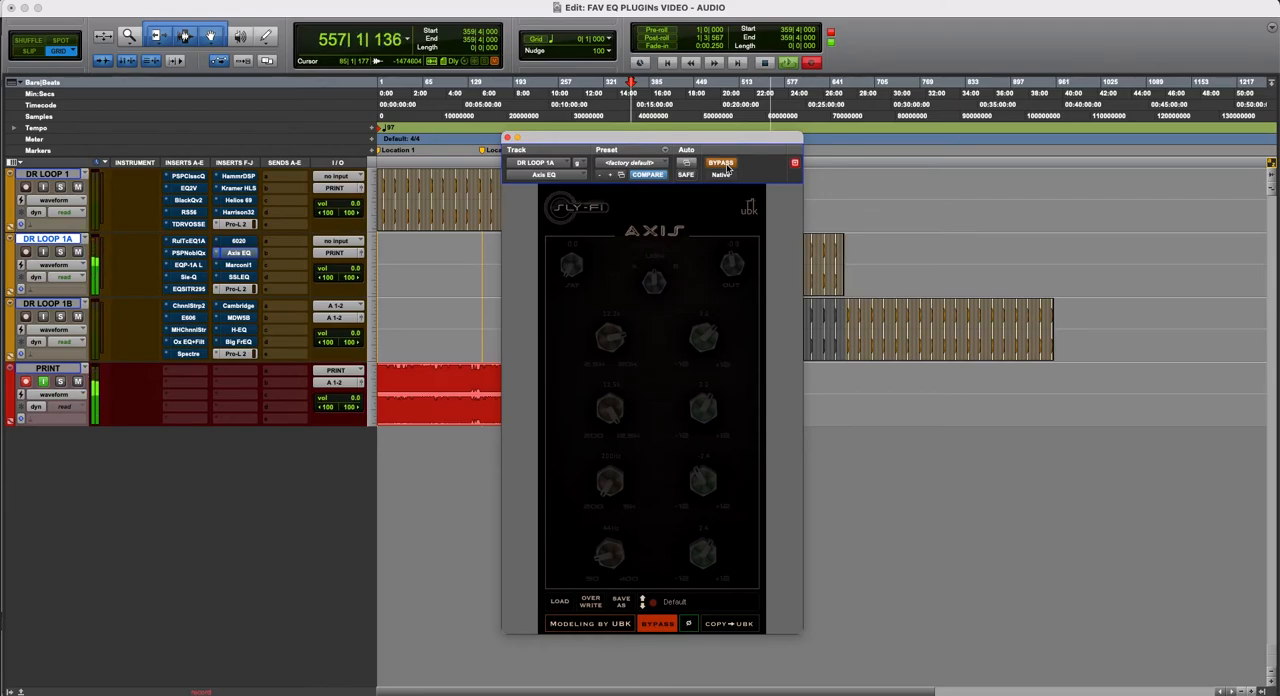
{"action": "left_click", "coordinate": [721, 163]}
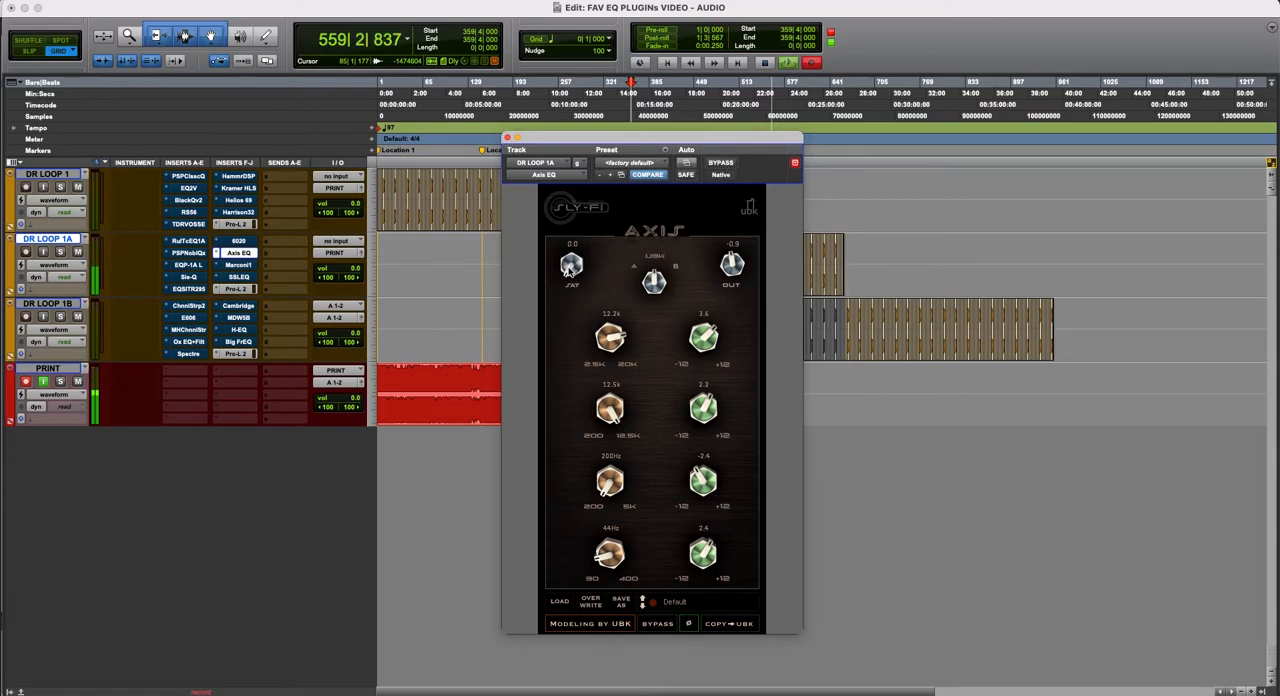
{"action": "left_click", "coordinate": [721, 163]}
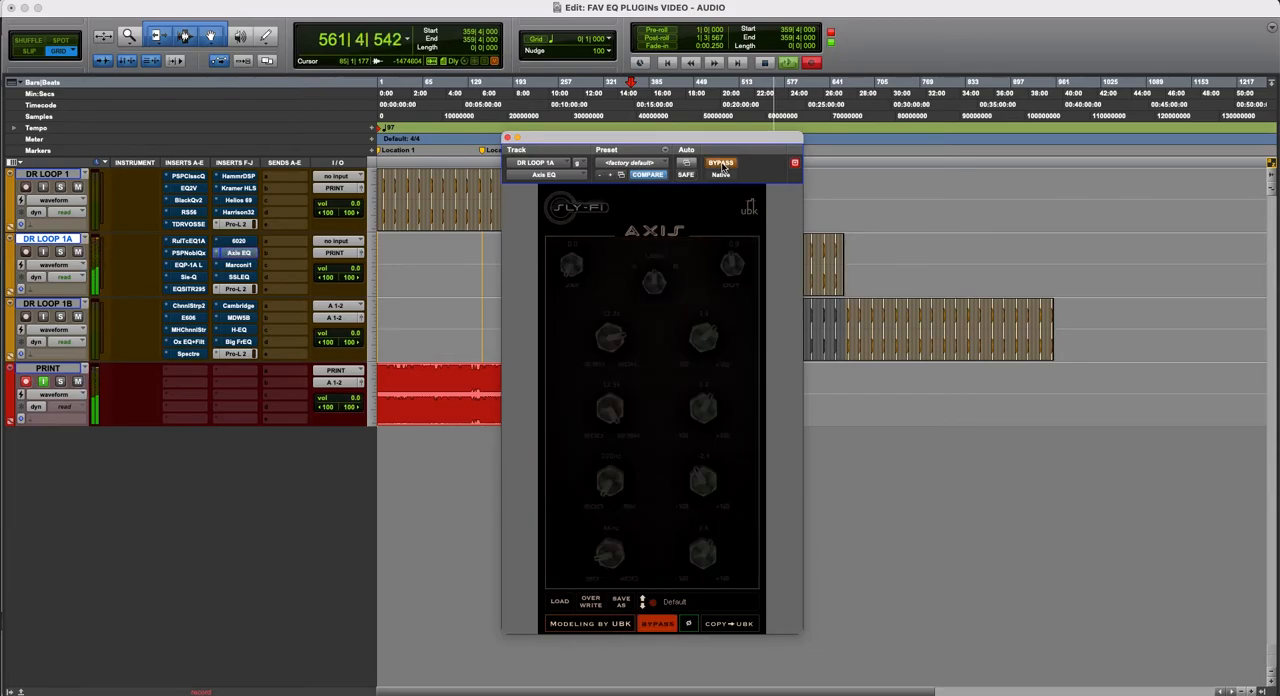
{"action": "left_click", "coordinate": [721, 163]}
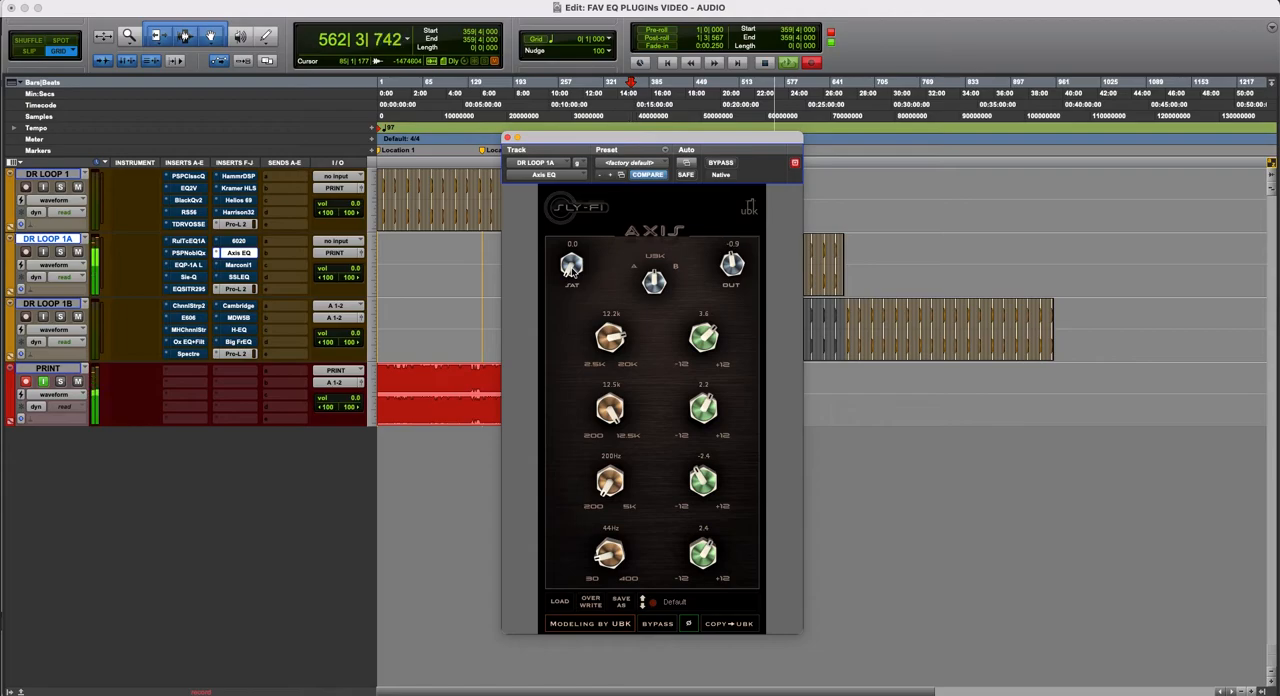
- Raise Axis EQ's saturation to 53.3 while lowering its output, and compare the plug-in bypassed and active
{"action": "left_click_drag", "start_coordinate": [572, 270], "coordinate": [607, 193]}
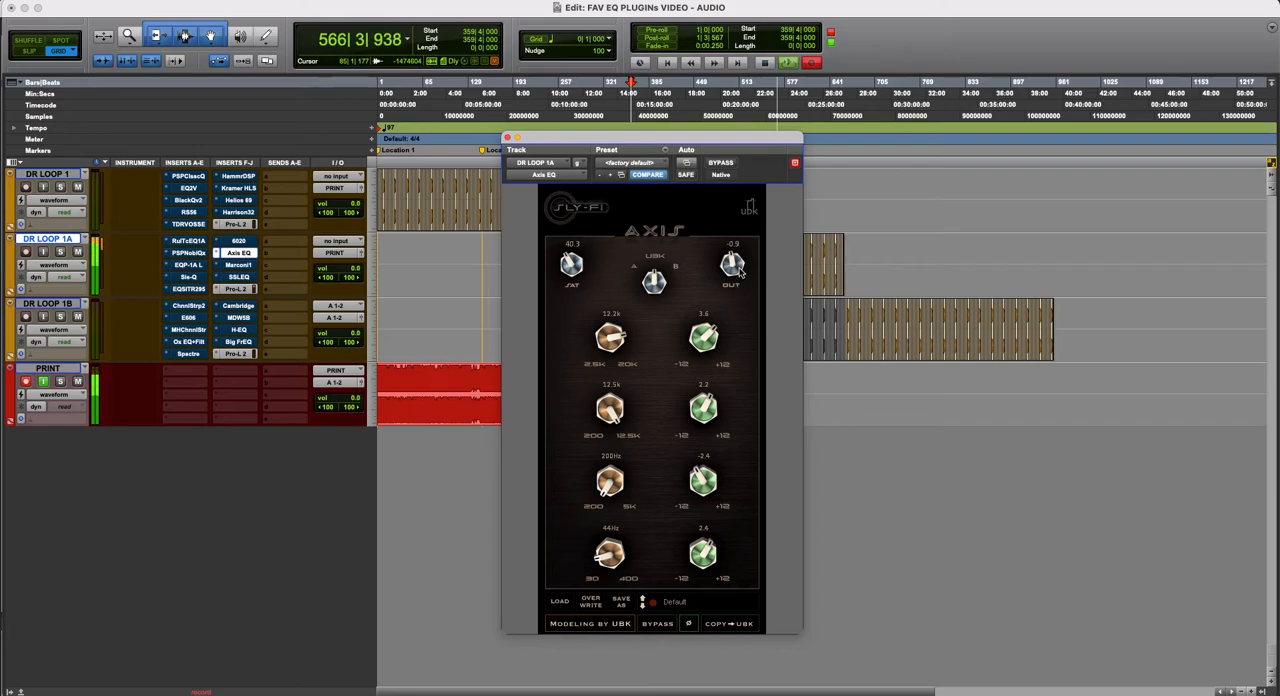
{"action": "left_click_drag", "start_coordinate": [735, 263], "coordinate": [735, 287]}
{"action": "left_click_drag", "start_coordinate": [575, 264], "coordinate": [603, 237]}
{"action": "left_click", "coordinate": [720, 163]}
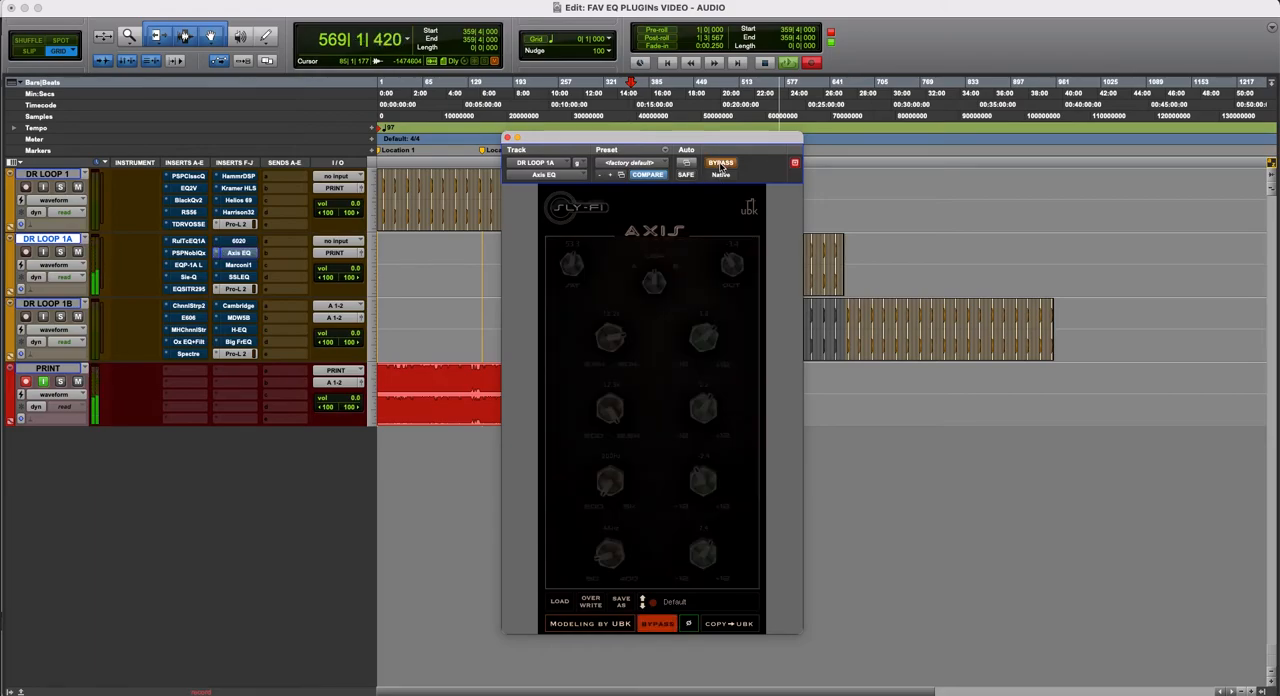
{"action": "left_click", "coordinate": [720, 163]}
- Lower Axis EQ's output to -5.1 to compensate for the saturation, comparing the plug-in bypassed and active between adjustments
{"action": "left_click_drag", "start_coordinate": [736, 264], "coordinate": [737, 271]}
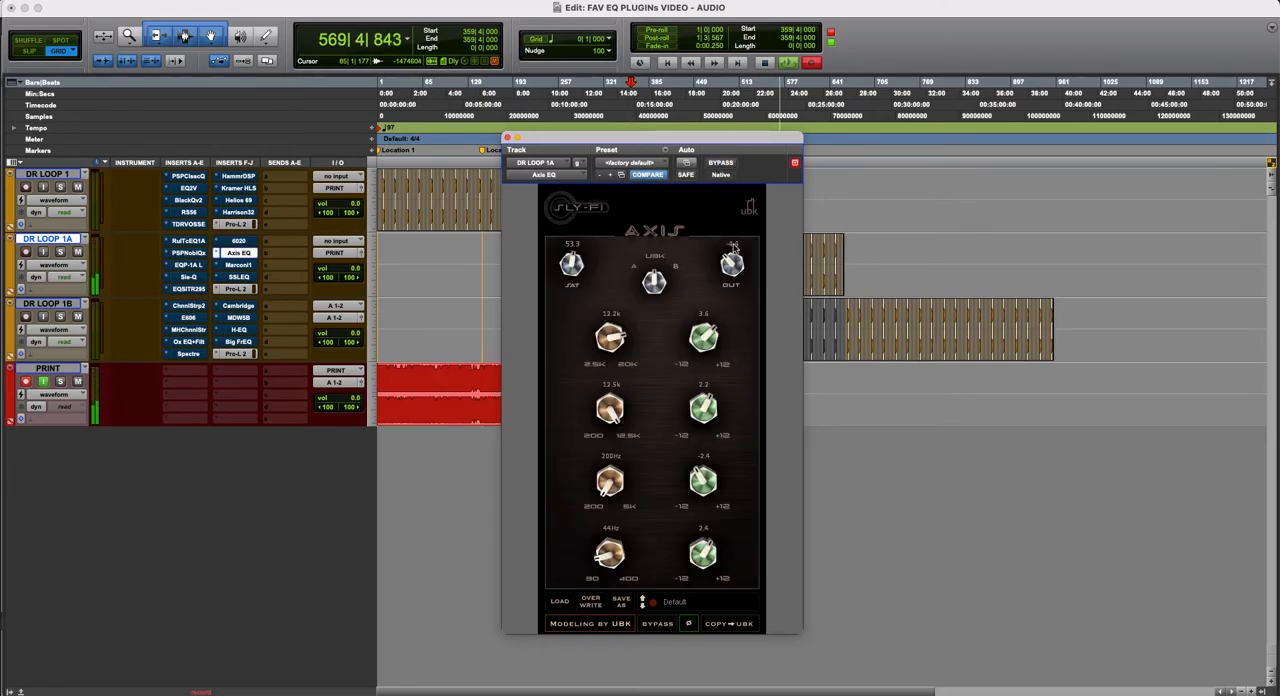
{"action": "left_click", "coordinate": [730, 163]}
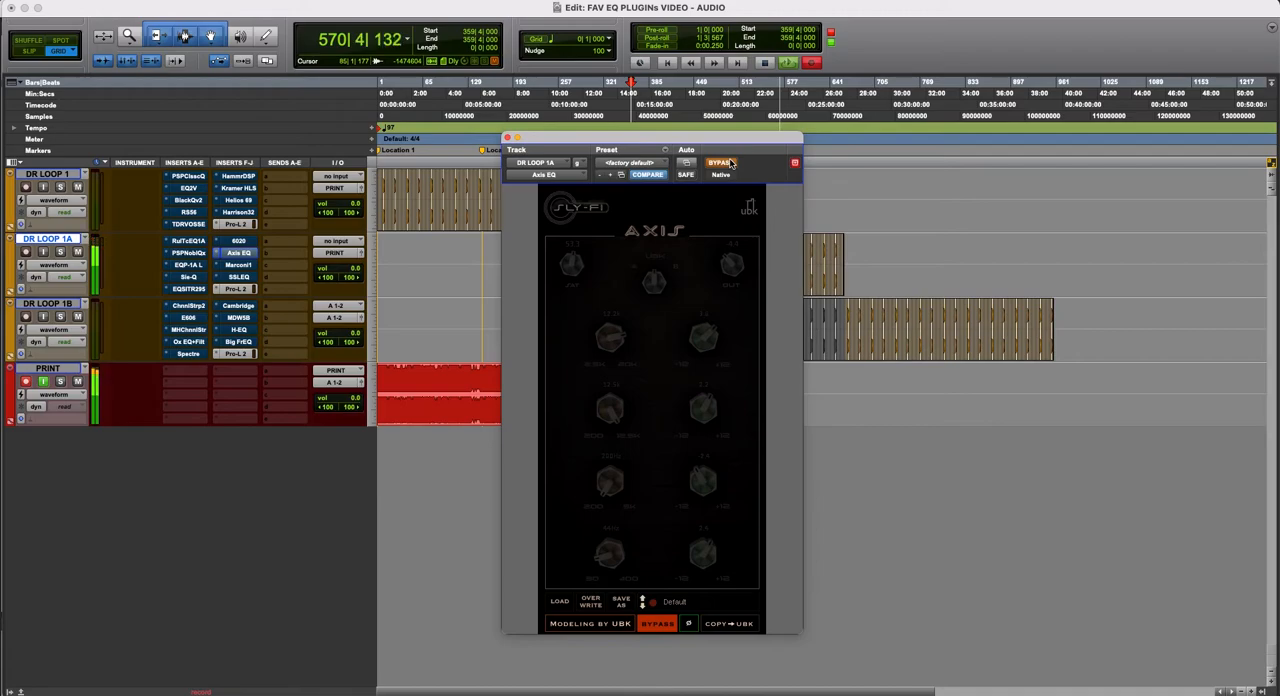
{"action": "left_click", "coordinate": [730, 163]}
{"action": "left_click_drag", "start_coordinate": [733, 272], "coordinate": [733, 281]}
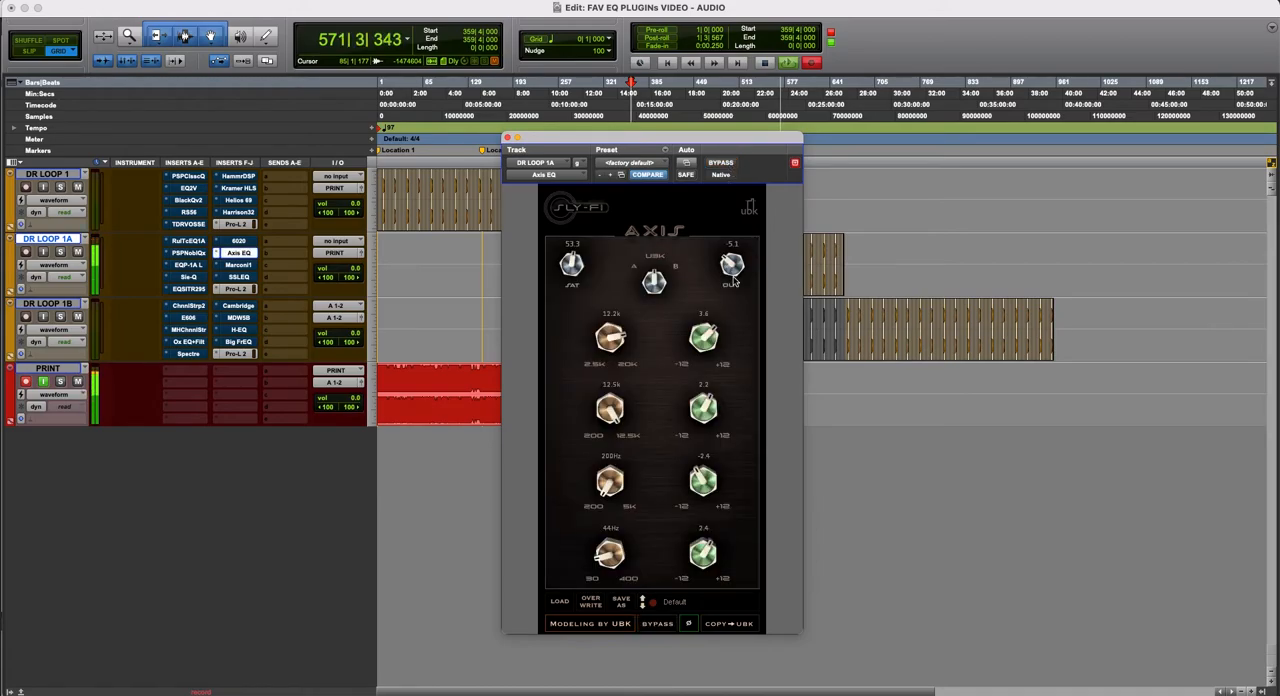
{"action": "left_click", "coordinate": [729, 164]}
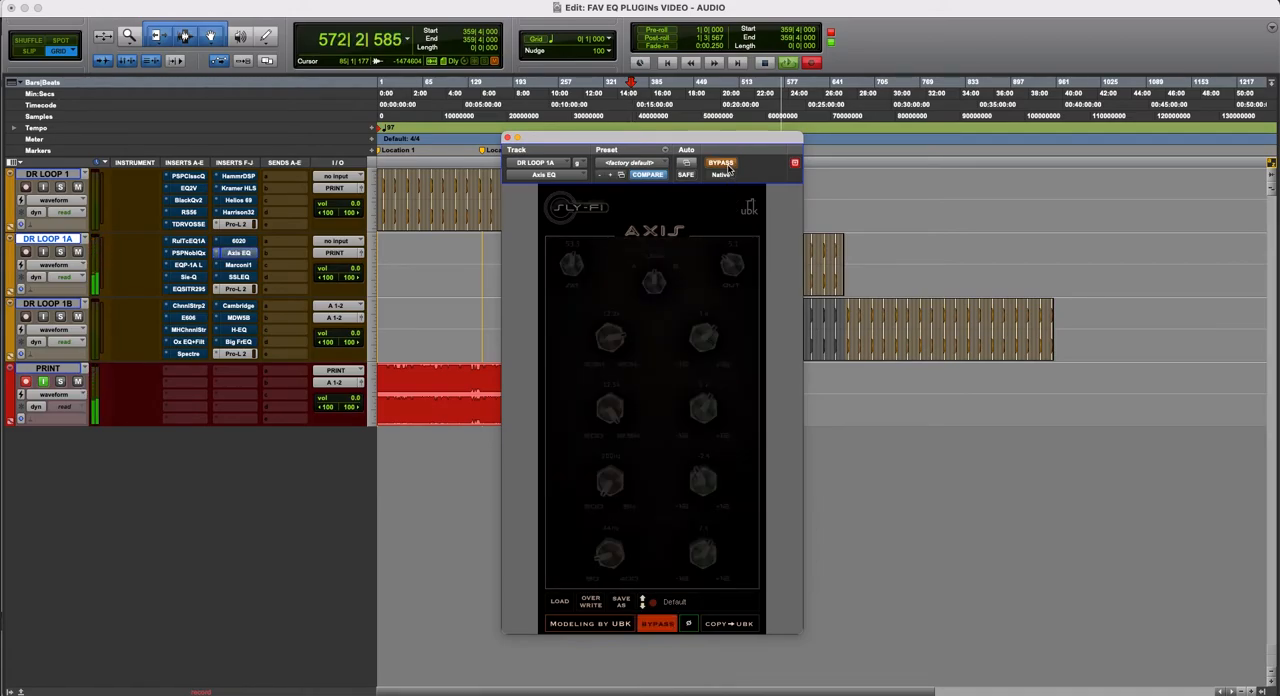
{"action": "left_click", "coordinate": [729, 164]}
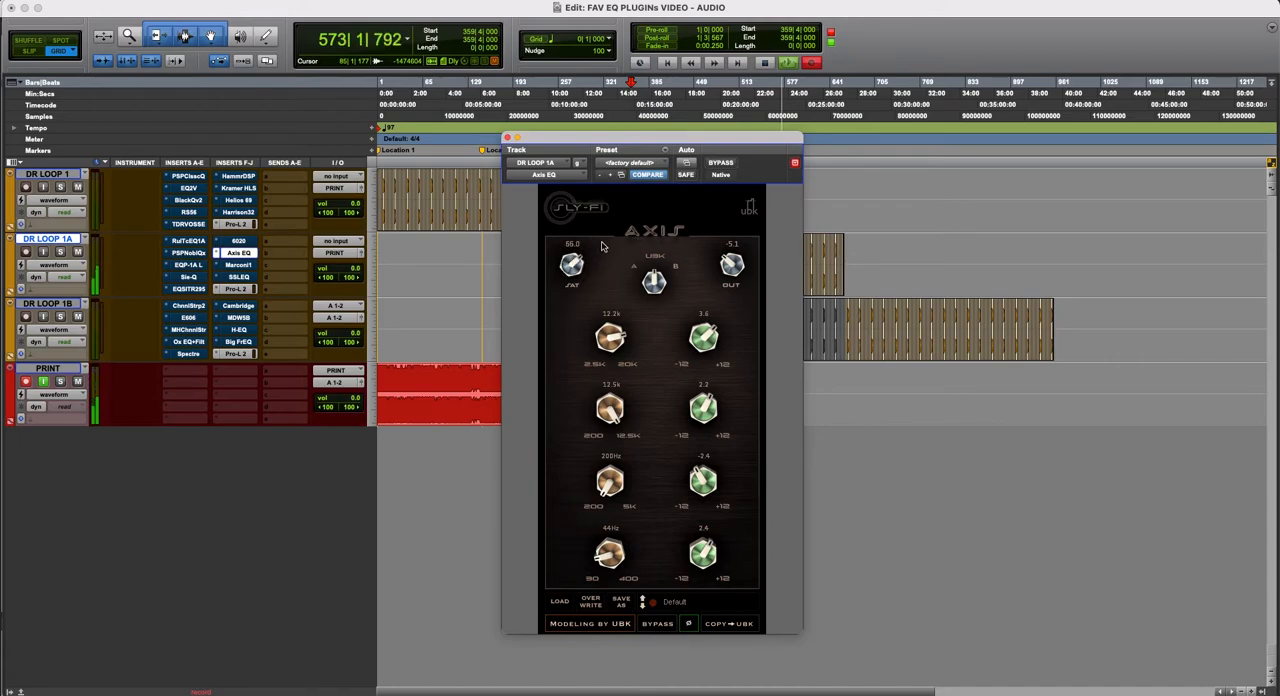
- Push Axis EQ's saturation to 64.6 and compare the plug-in bypassed and active
{"action": "left_click_drag", "start_coordinate": [601, 249], "coordinate": [602, 248]}
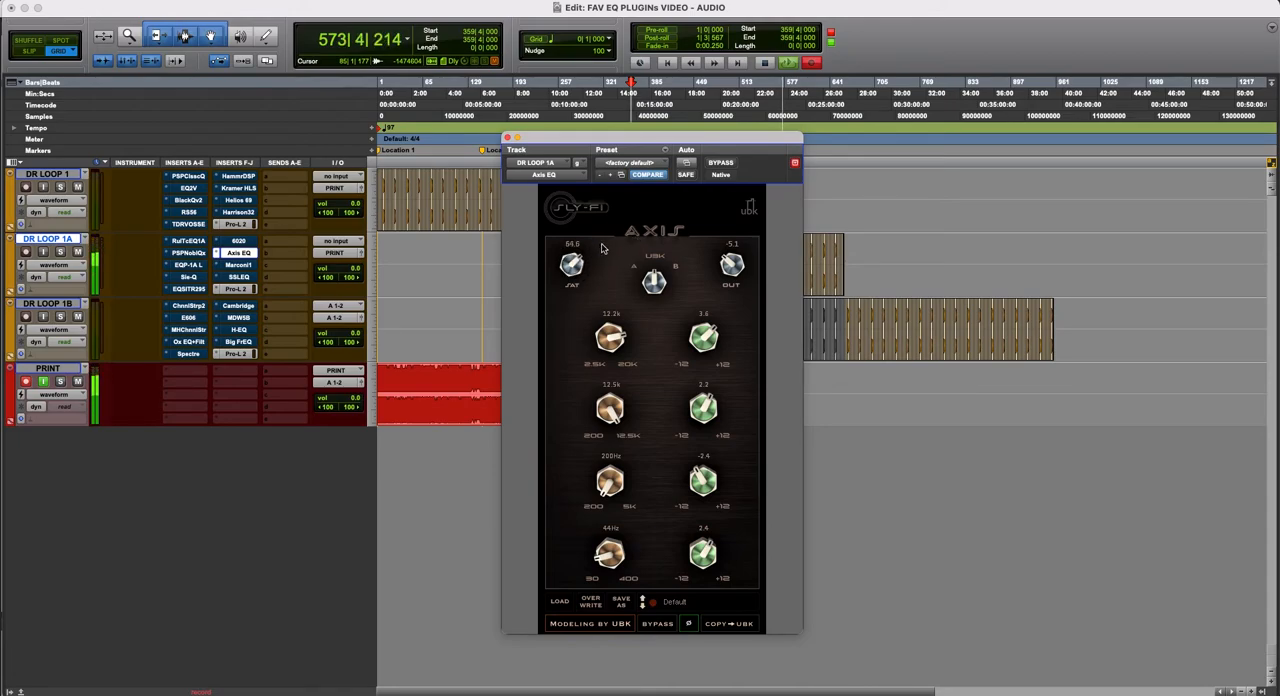
{"action": "left_click", "coordinate": [722, 163]}
{"action": "left_click", "coordinate": [727, 167]}
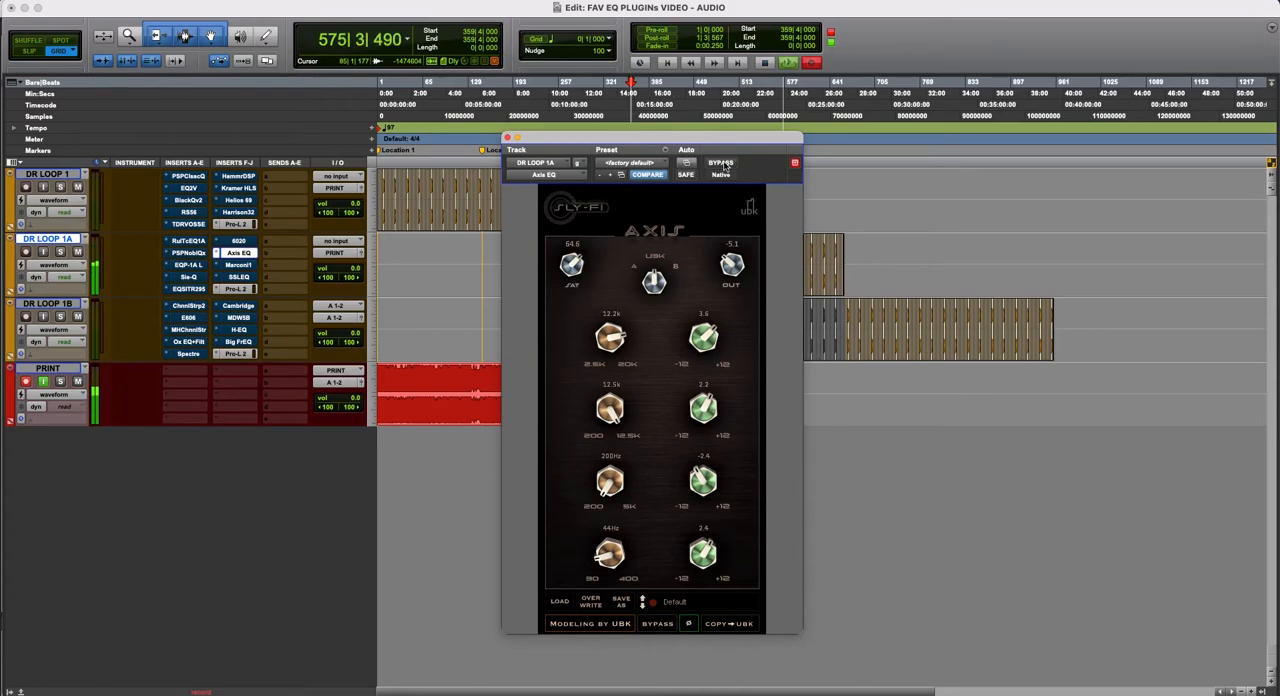
- Set Axis EQ's saturation to 42.9 and output to -6.3, compare it bypassed and active, and leave it bypassed
{"action": "left_click_drag", "start_coordinate": [584, 280], "coordinate": [580, 316]}
{"action": "left_click_drag", "start_coordinate": [720, 265], "coordinate": [731, 281]}
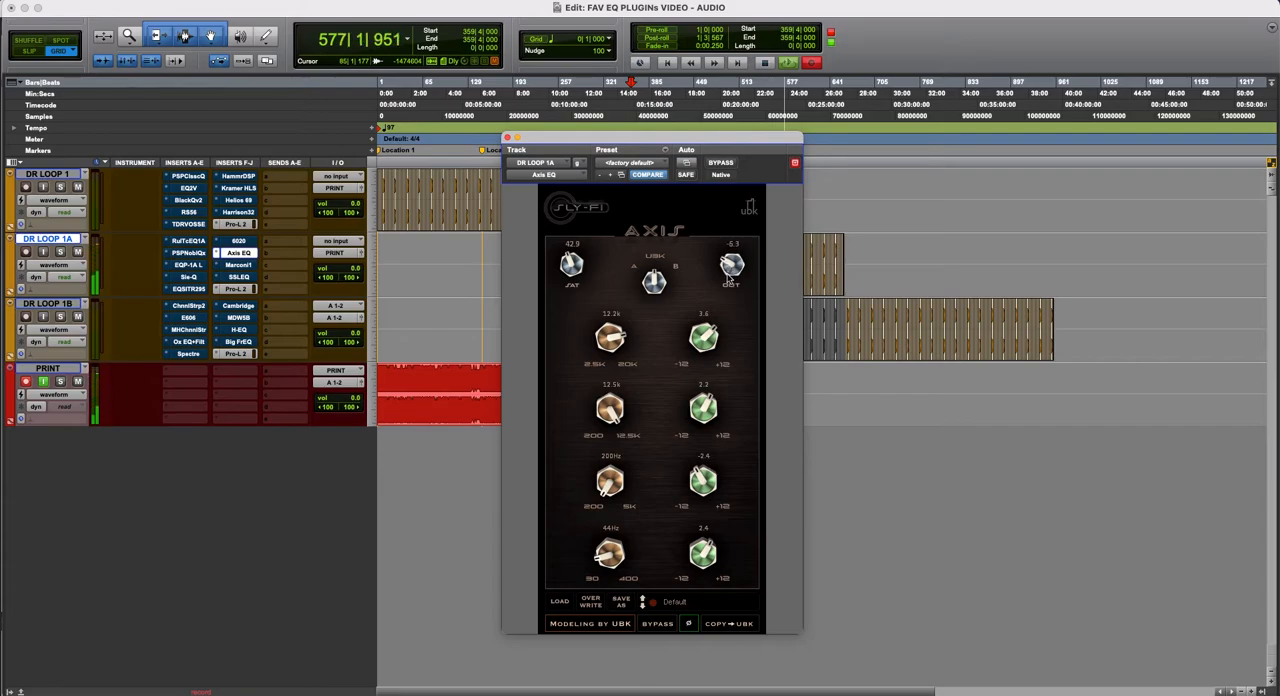
{"action": "left_click", "coordinate": [718, 167]}
{"action": "left_click", "coordinate": [718, 167]}
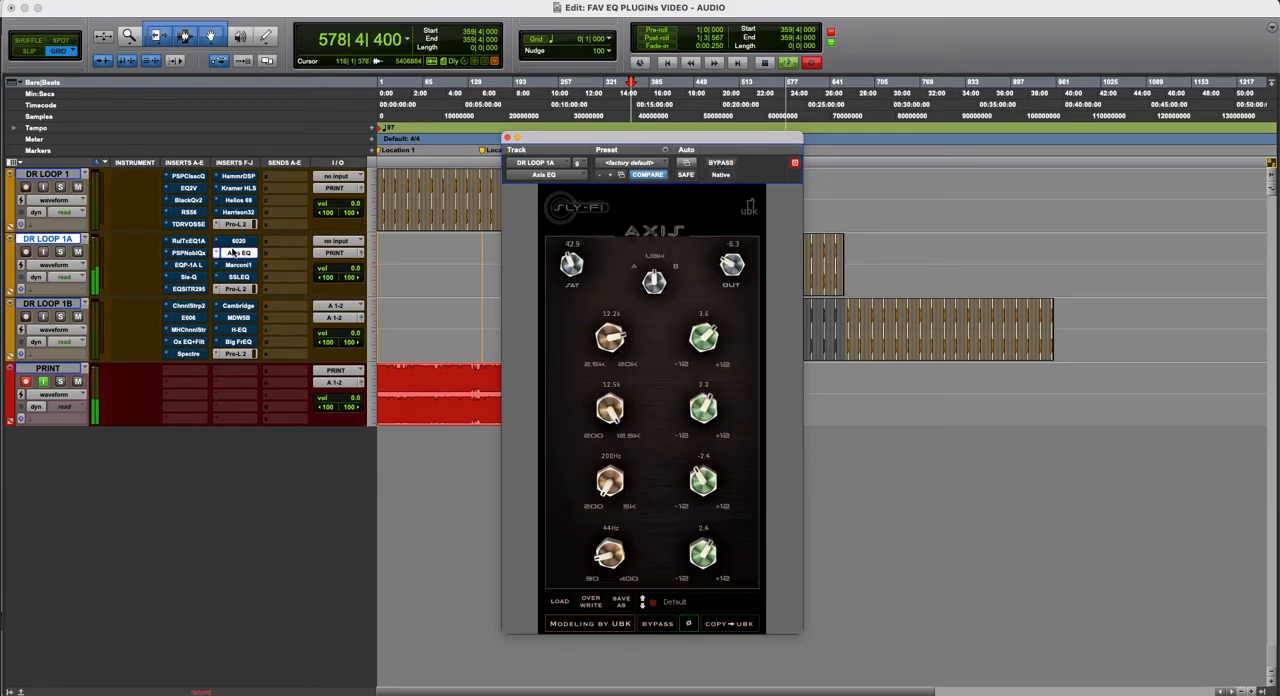
{"action": "left_click", "coordinate": [238, 253], "text": "super"}
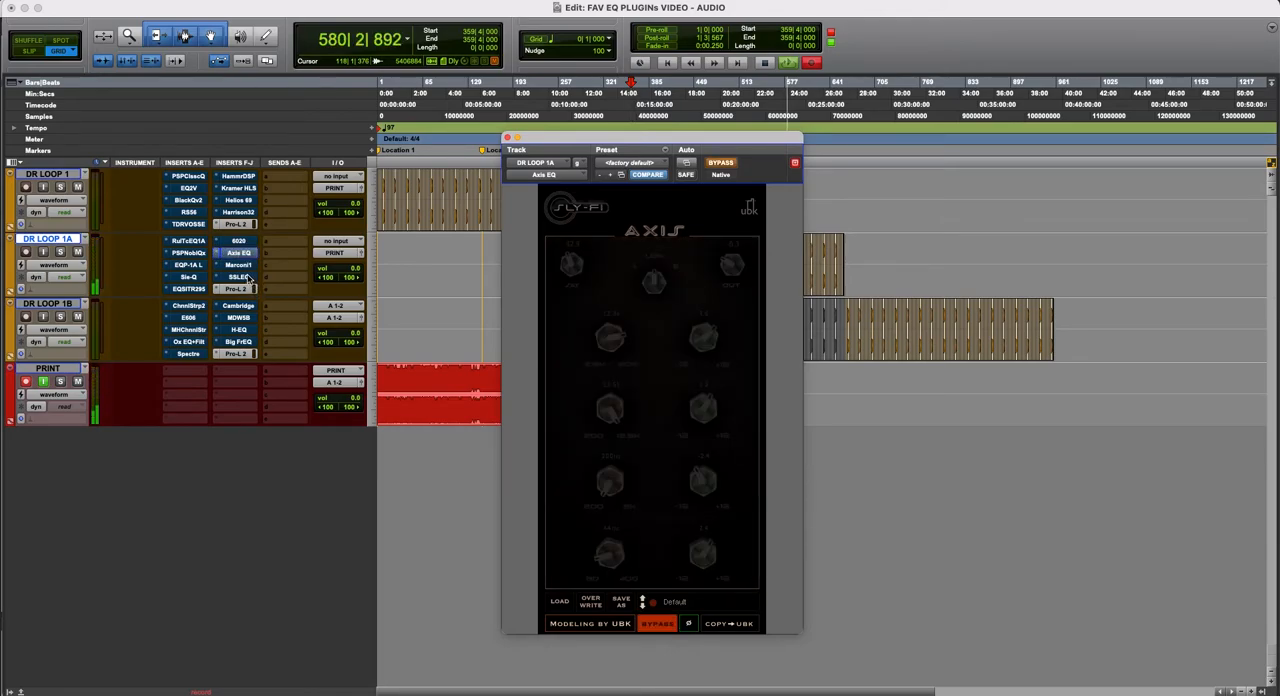
- Display the Marconi1 EQ on DR LOOP 1A and reposition its window below the timeline rulers
{"action": "left_click", "coordinate": [239, 265]}
{"action": "left_click_drag", "start_coordinate": [751, 147], "coordinate": [698, 297]}
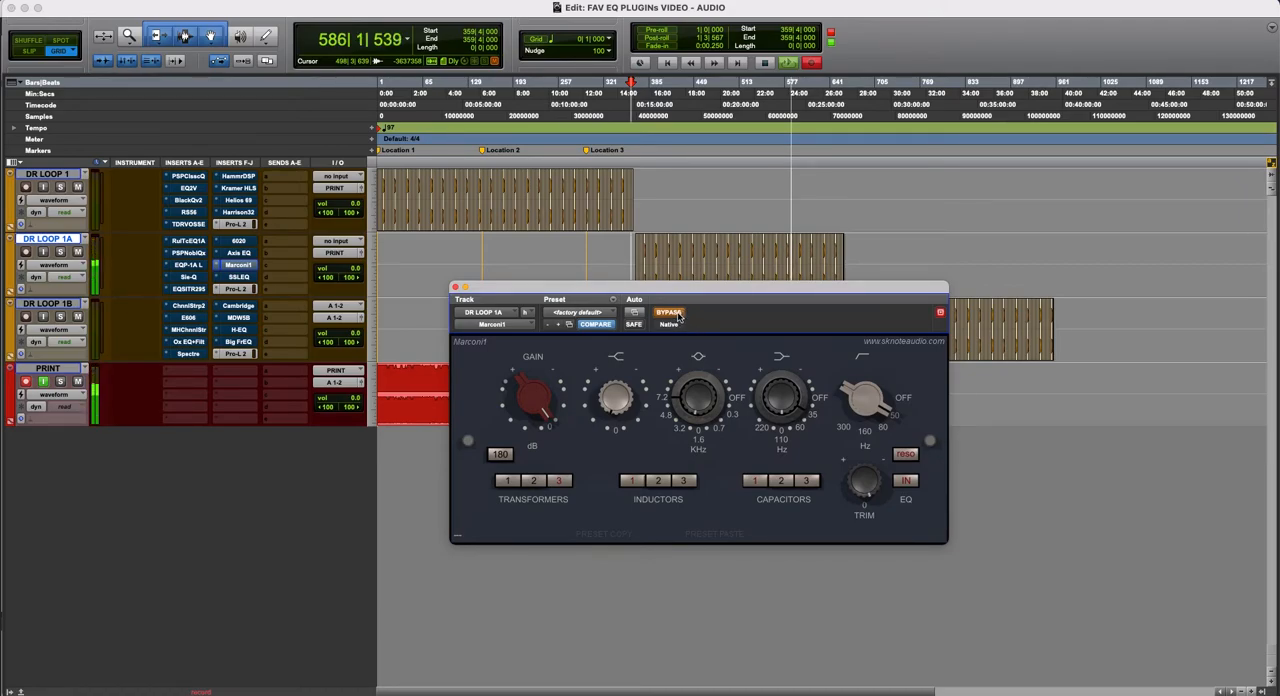
{"action": "left_click_drag", "start_coordinate": [717, 296], "coordinate": [726, 272]}
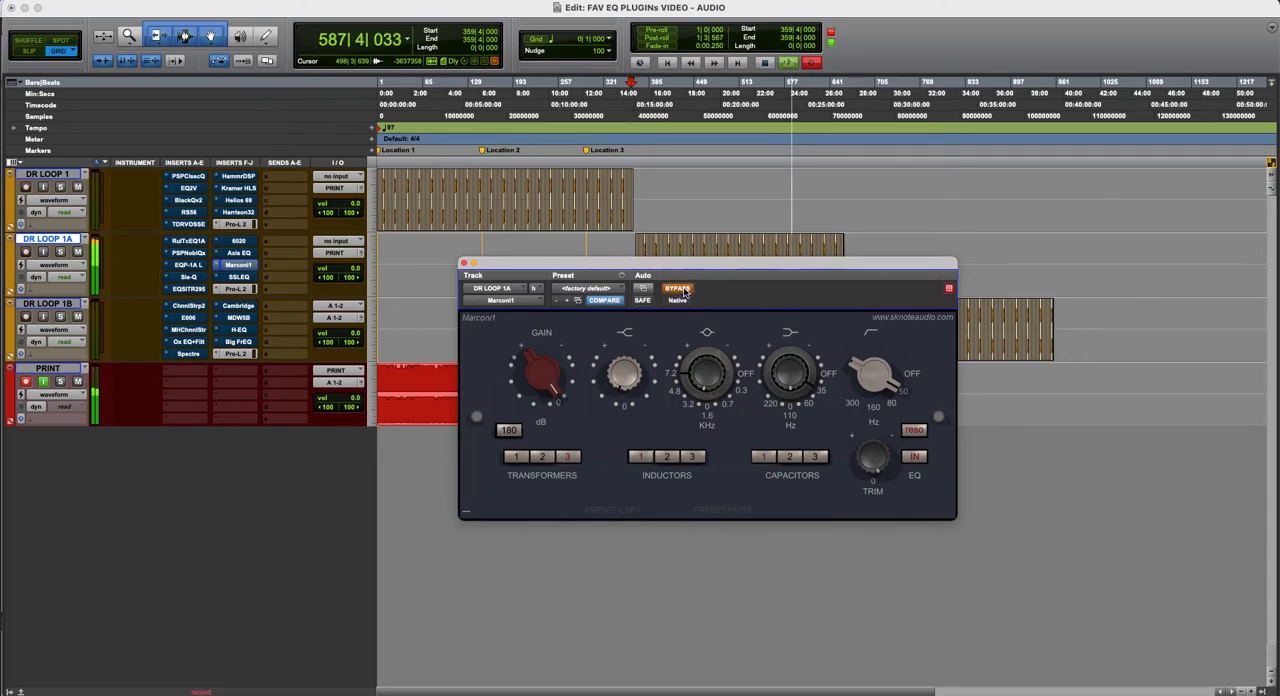
- Compare Marconi1 repeatedly active and bypassed on DR LOOP 1A, and leave it active
{"action": "left_click", "coordinate": [684, 290]}
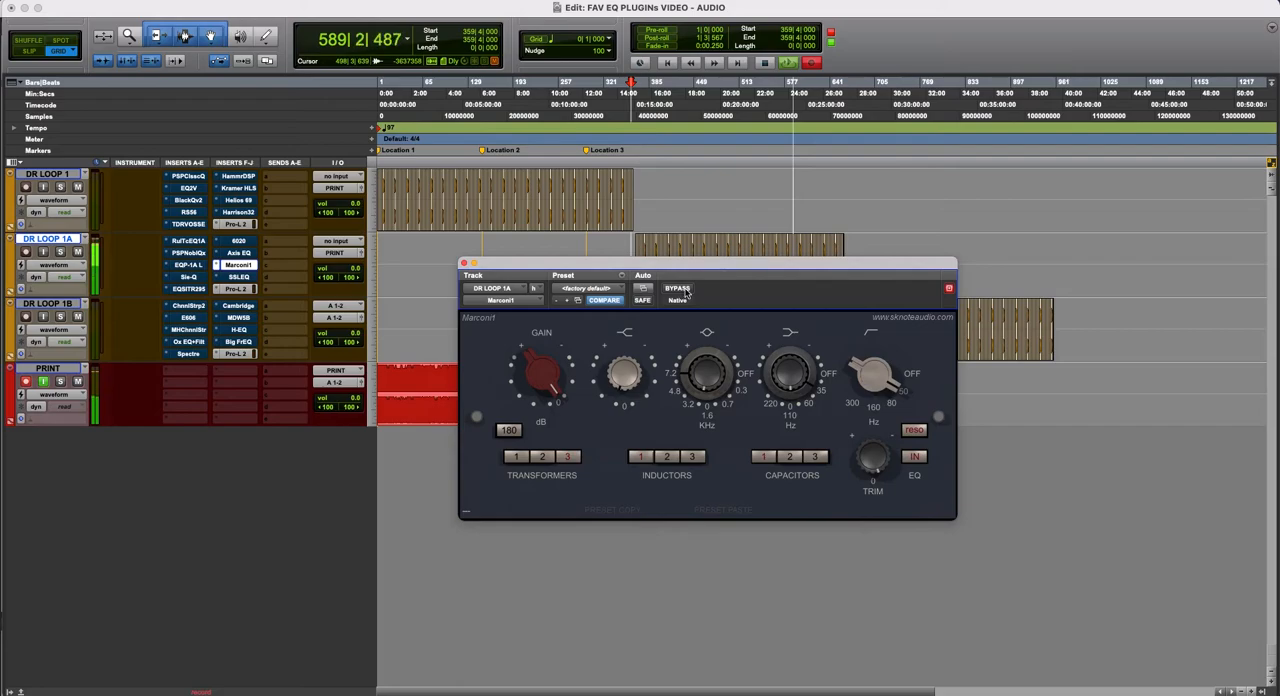
{"action": "left_click", "coordinate": [684, 289]}
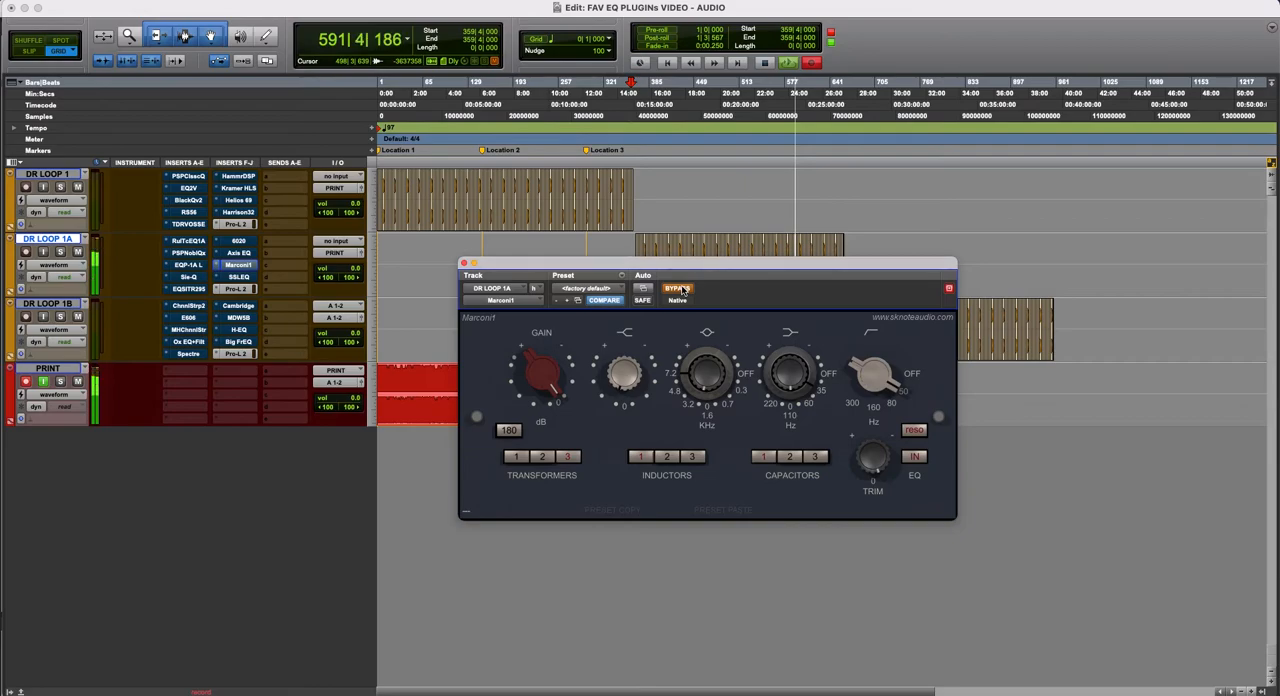
{"action": "left_click", "coordinate": [680, 289]}
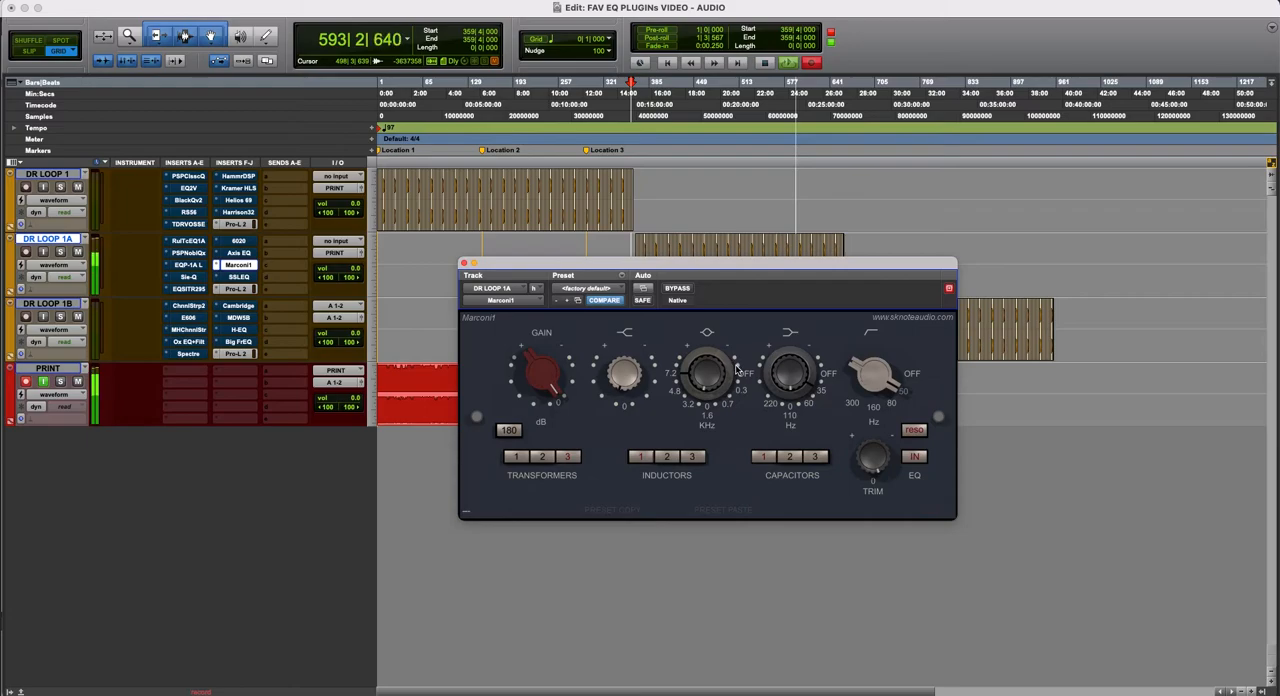
{"action": "left_click", "coordinate": [679, 289]}
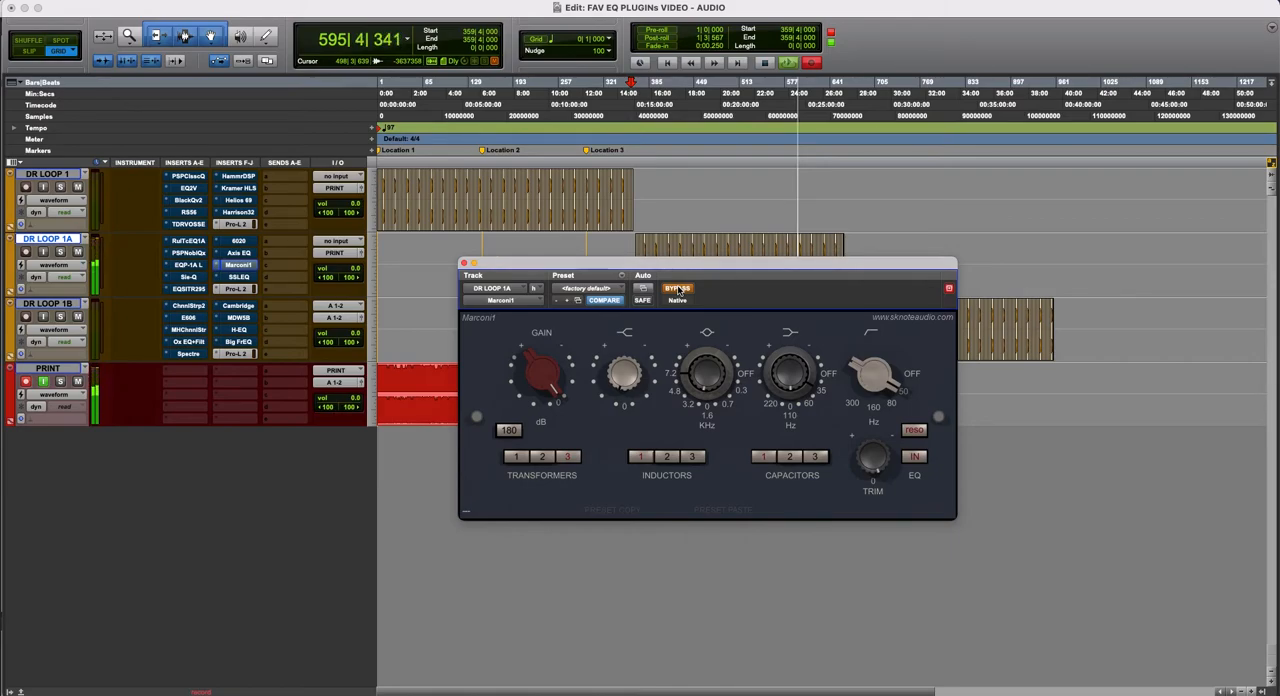
{"action": "left_click", "coordinate": [679, 289]}
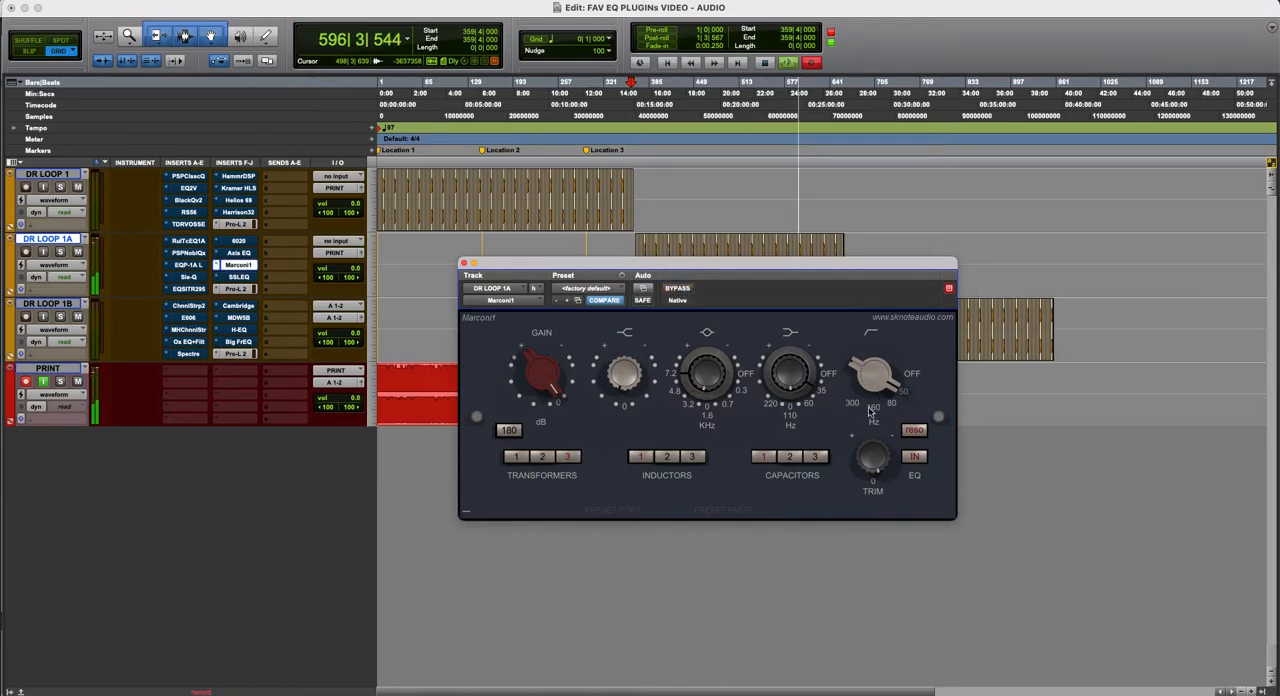
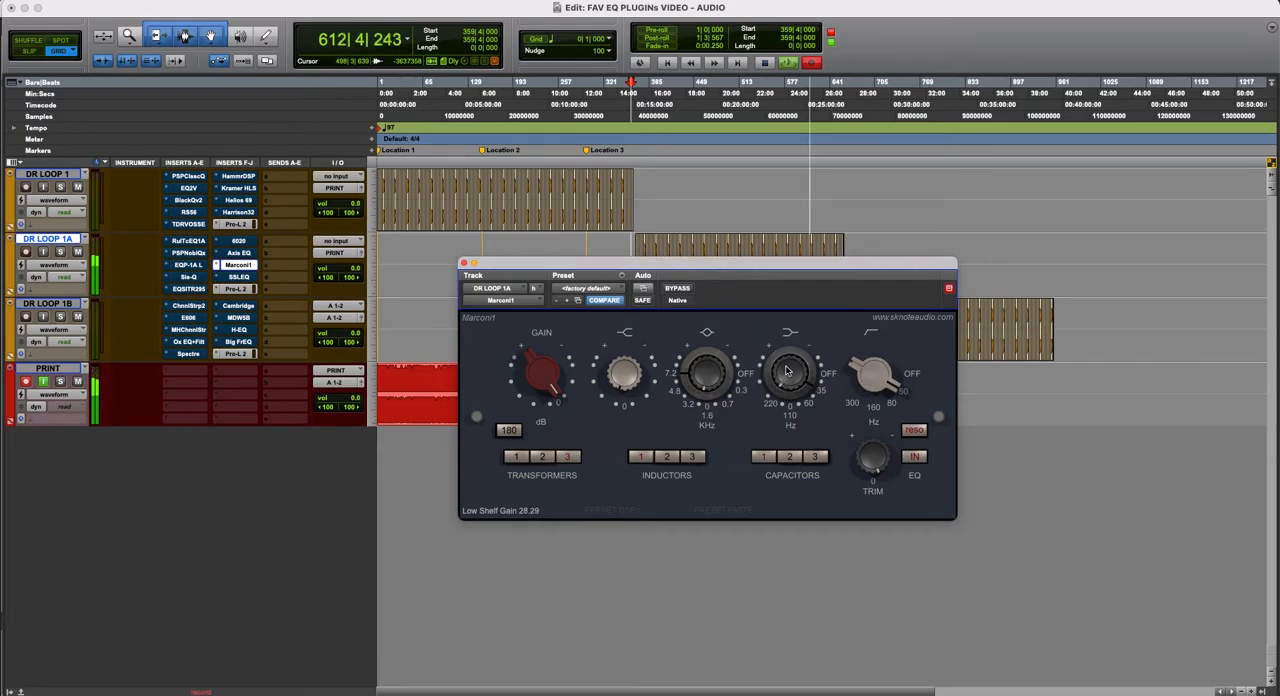
- Set Marconi1's presence gain to 12.30 and adjust its frequency, compare the plug-in bypassed and active, and leave it bypassed
{"action": "left_click_drag", "start_coordinate": [786, 371], "coordinate": [723, 376]}
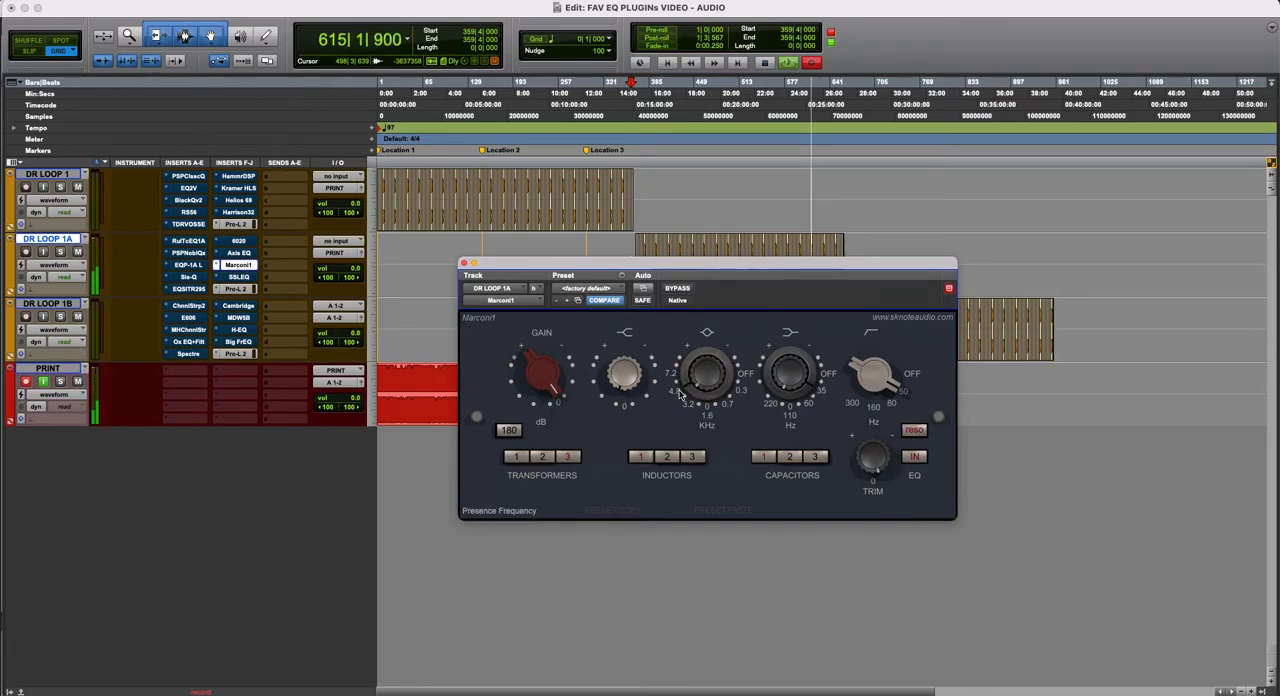
{"action": "left_click_drag", "start_coordinate": [686, 400], "coordinate": [700, 394]}
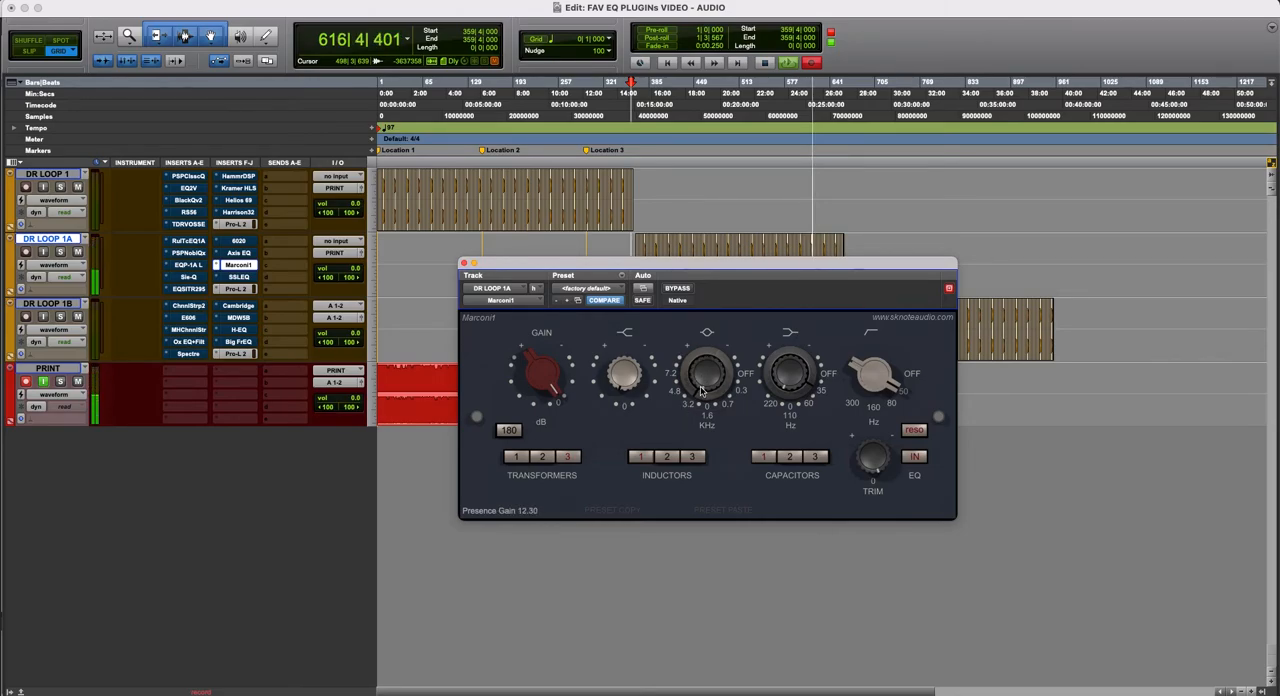
{"action": "left_click", "coordinate": [678, 289]}
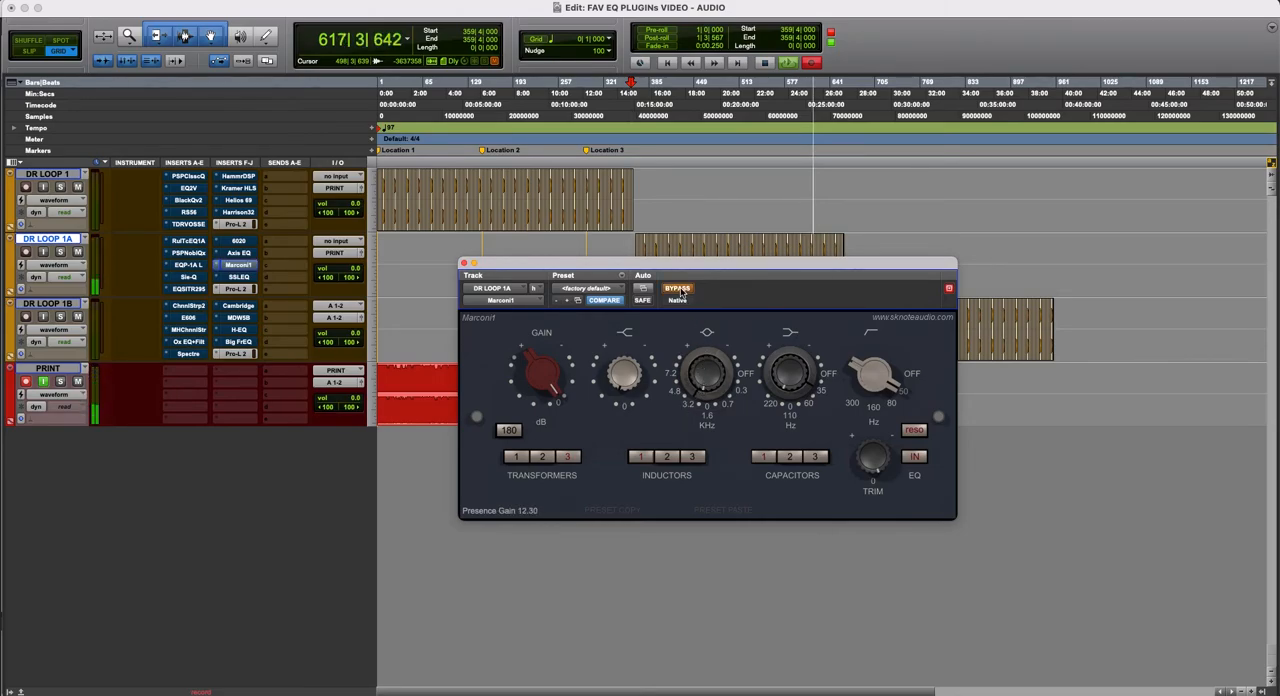
{"action": "left_click", "coordinate": [681, 290]}
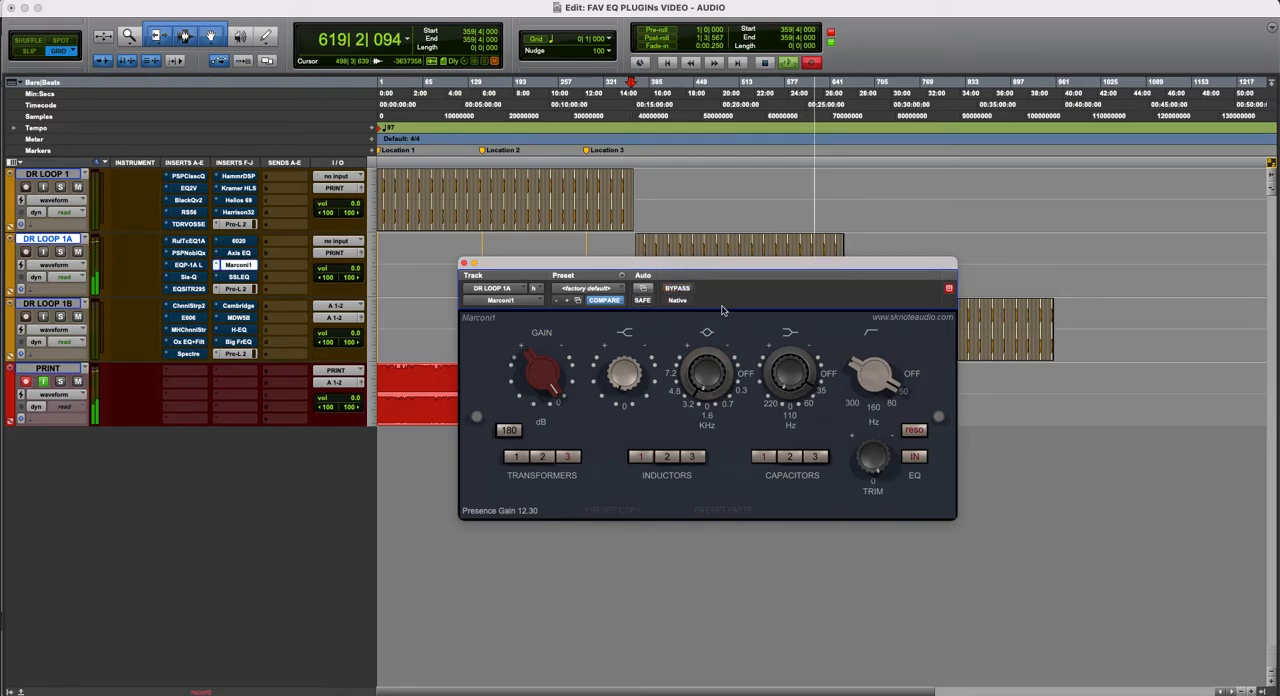
{"action": "left_click", "coordinate": [239, 267], "text": "super"}
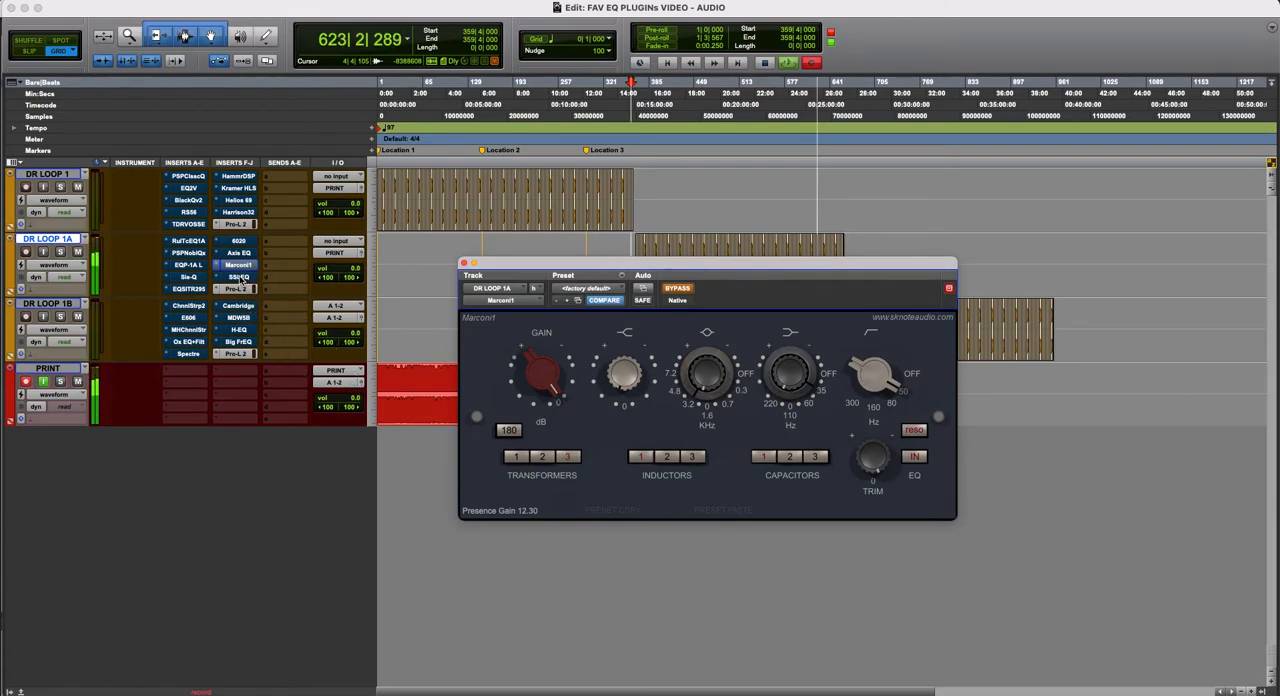
- Display SSLEQ on DR LOOP 1A as active and boost its HF band to 4.79 with a lower corner frequency
{"action": "left_click", "coordinate": [240, 277]}
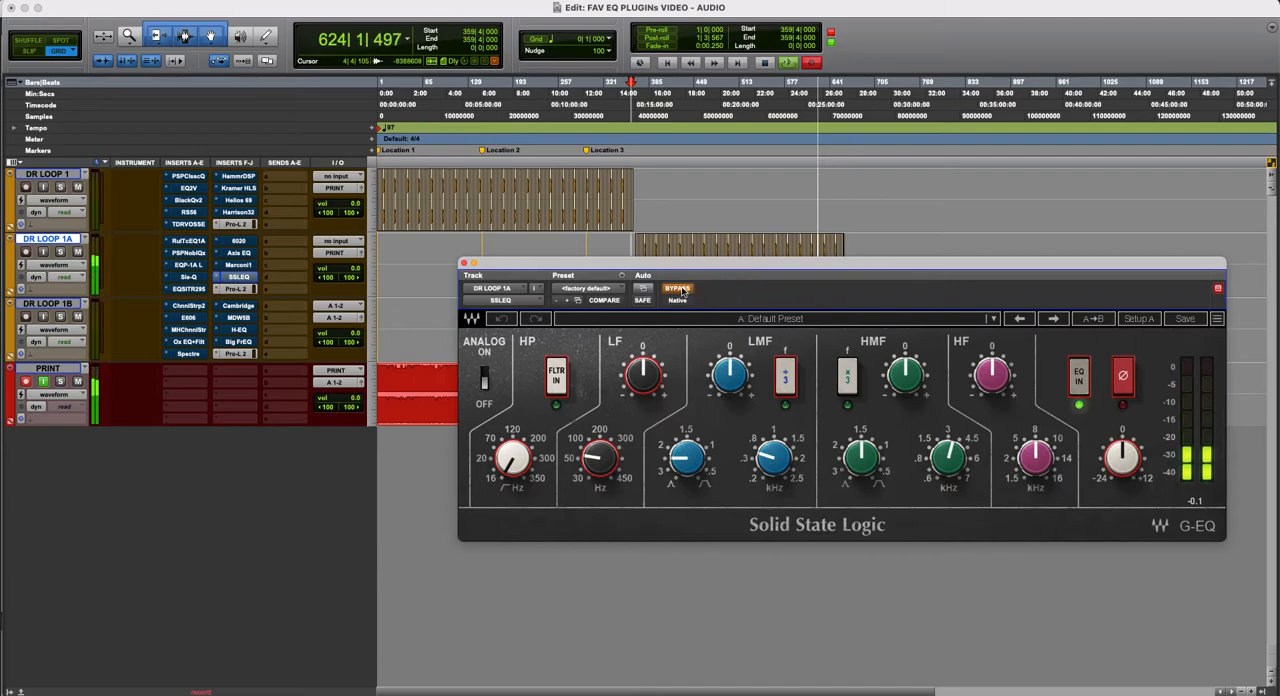
{"action": "left_click_drag", "start_coordinate": [715, 271], "coordinate": [554, 289]}
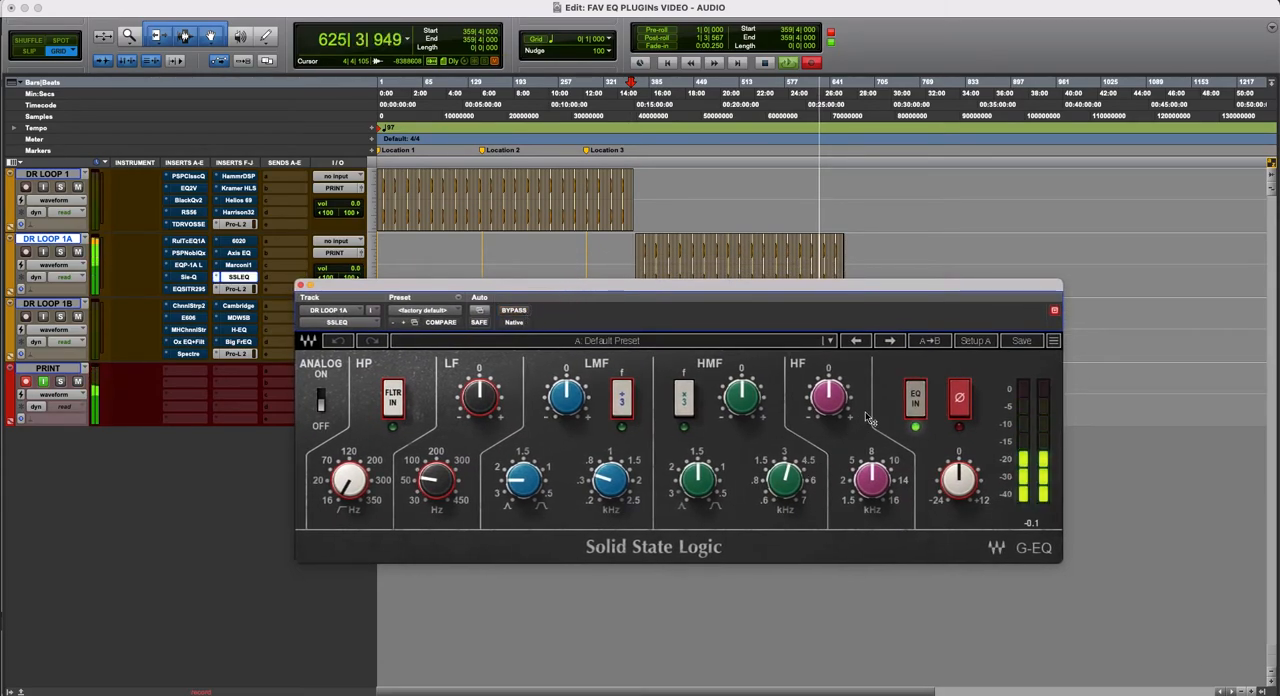
{"action": "left_click_drag", "start_coordinate": [838, 413], "coordinate": [838, 387]}
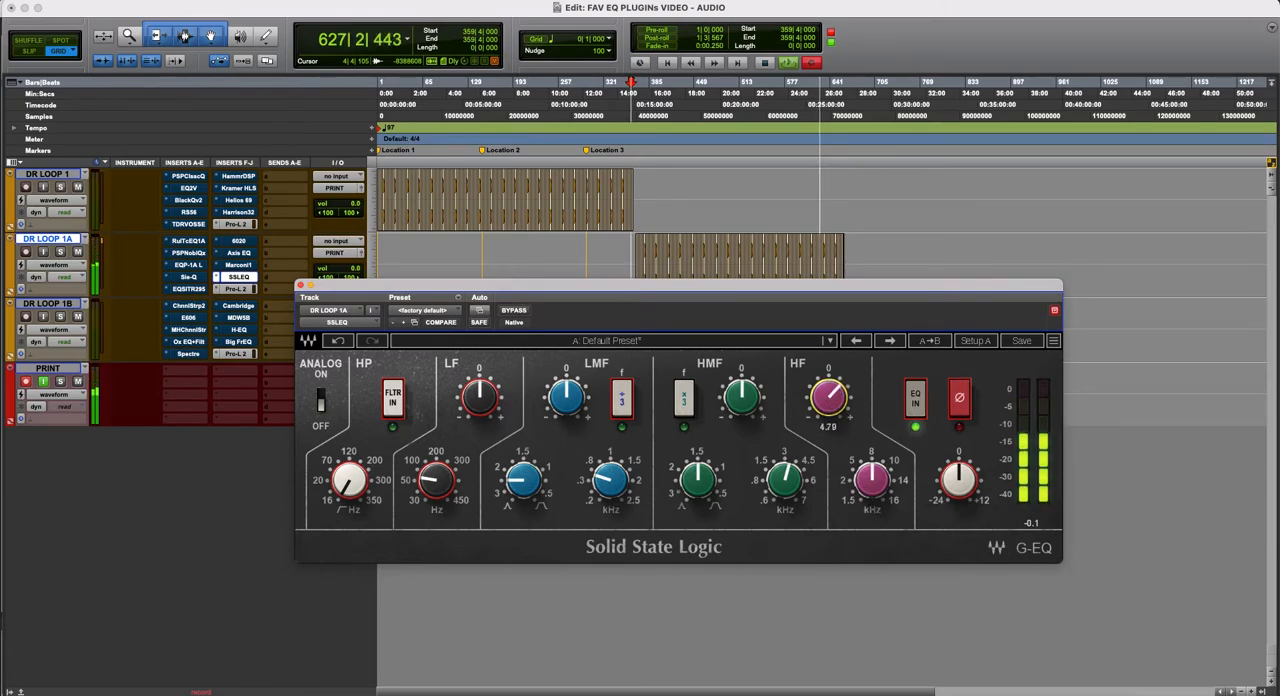
{"action": "mouse_move", "coordinate": [872, 480]}
{"action": "left_mouse_down"}
{"action": "mouse_move", "coordinate": [872, 502]}
{"action": "mouse_move", "coordinate": [872, 490]}
{"action": "left_mouse_up"}
- Boost SSLEQ's HMF band with ×3 enabled, frequency 5.96 and bandwidth 0.29, then fine-tune the band gains
{"action": "left_click_drag", "start_coordinate": [742, 398], "coordinate": [742, 378]}
{"action": "left_click", "coordinate": [684, 400]}
{"action": "left_click_drag", "start_coordinate": [788, 482], "coordinate": [788, 492]}
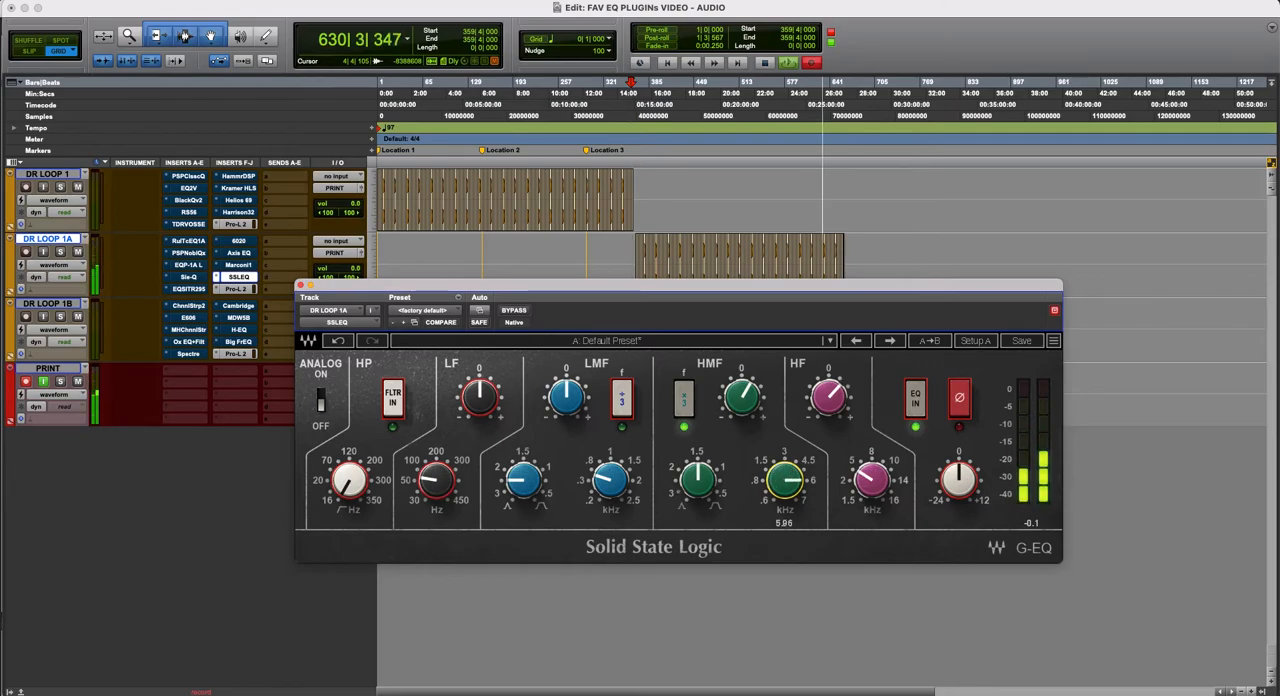
{"action": "mouse_move", "coordinate": [704, 499]}
{"action": "left_mouse_down"}
{"action": "mouse_move", "coordinate": [704, 475]}
{"action": "mouse_move", "coordinate": [704, 501]}
{"action": "left_mouse_up"}
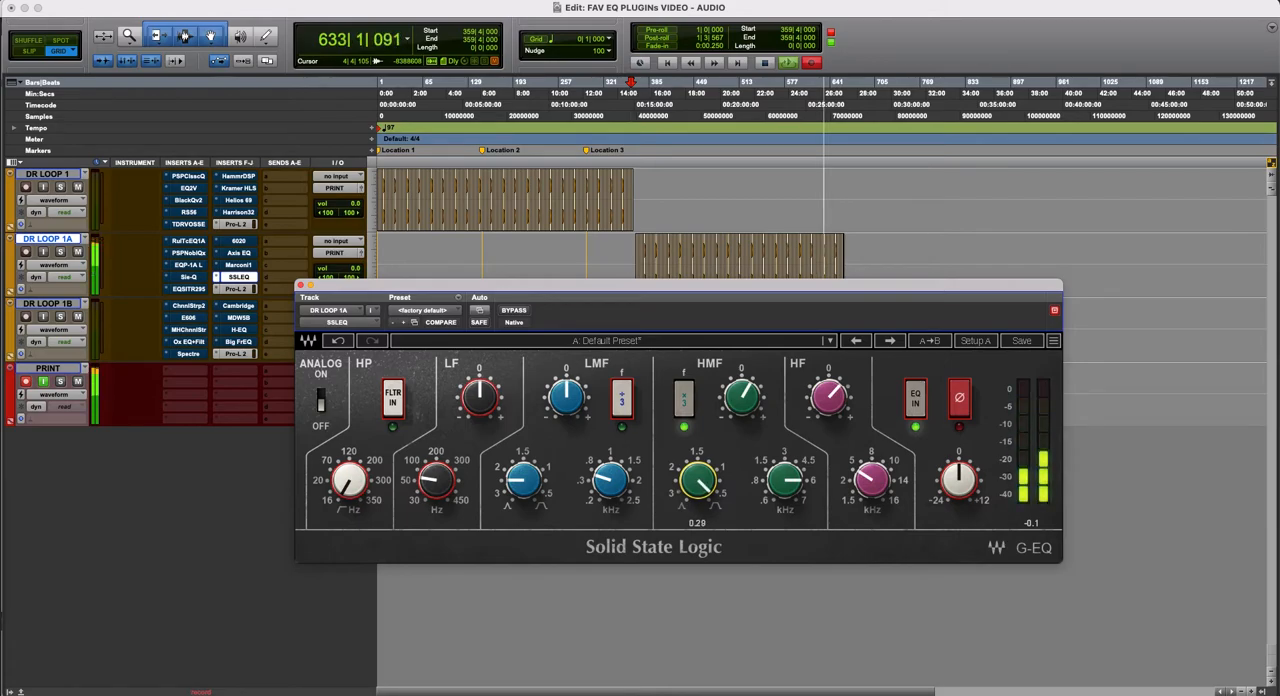
{"action": "left_click_drag", "start_coordinate": [826, 400], "coordinate": [826, 406]}
{"action": "left_click_drag", "start_coordinate": [741, 397], "coordinate": [741, 389]}
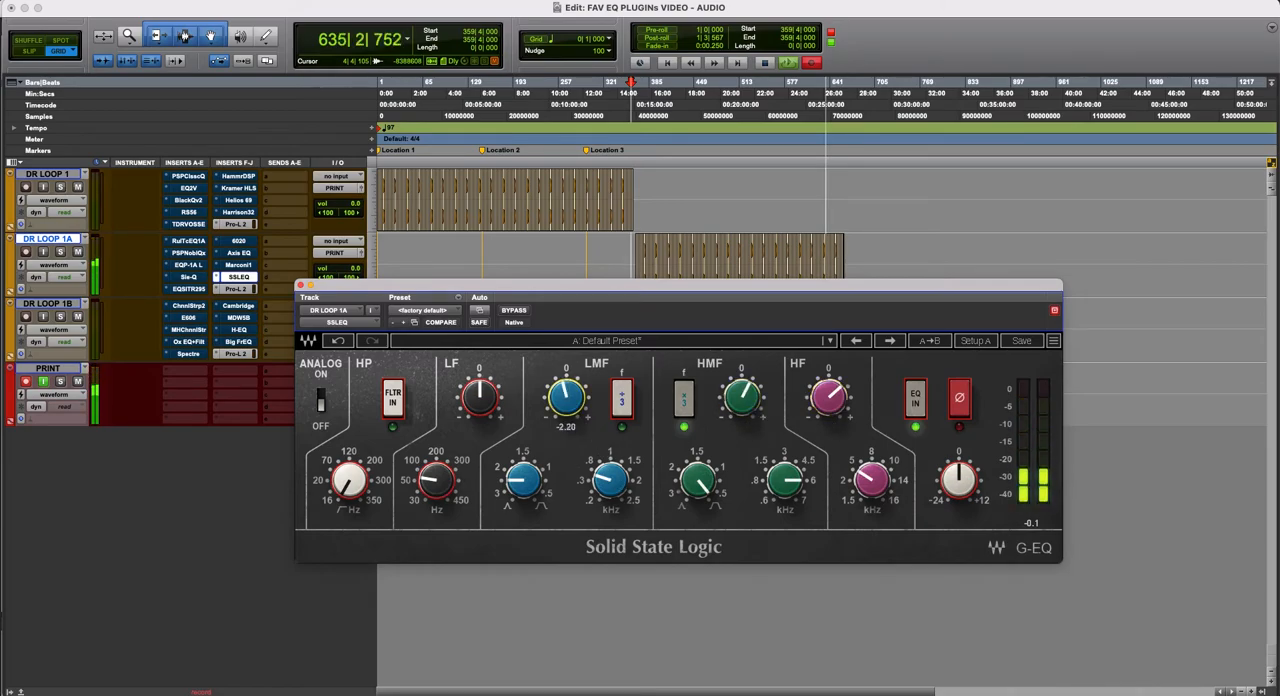
- Set SSLEQ's LMF frequency to 1.72 with an adjusted bandwidth, try the ÷3 range, and cut the gain to -4.36
{"action": "left_click_drag", "start_coordinate": [523, 480], "coordinate": [523, 492]}
{"action": "left_click_drag", "start_coordinate": [610, 480], "coordinate": [610, 460]}
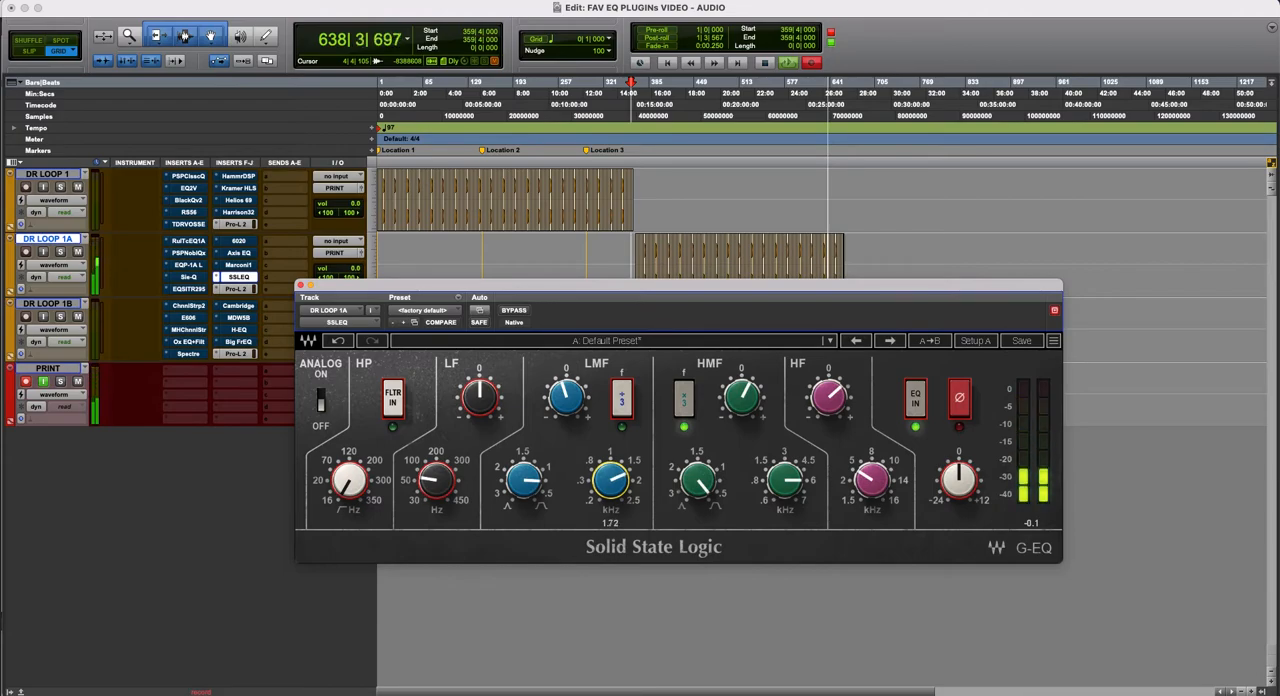
{"action": "left_click", "coordinate": [622, 399]}
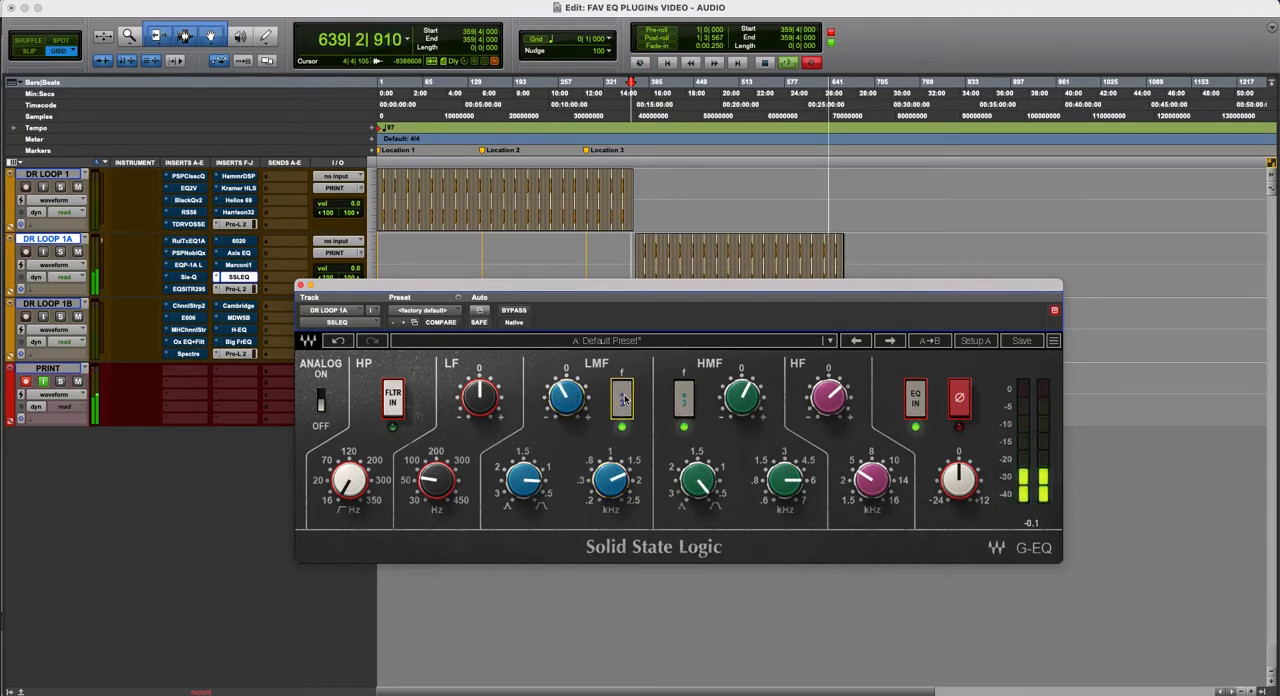
{"action": "left_click", "coordinate": [620, 399]}
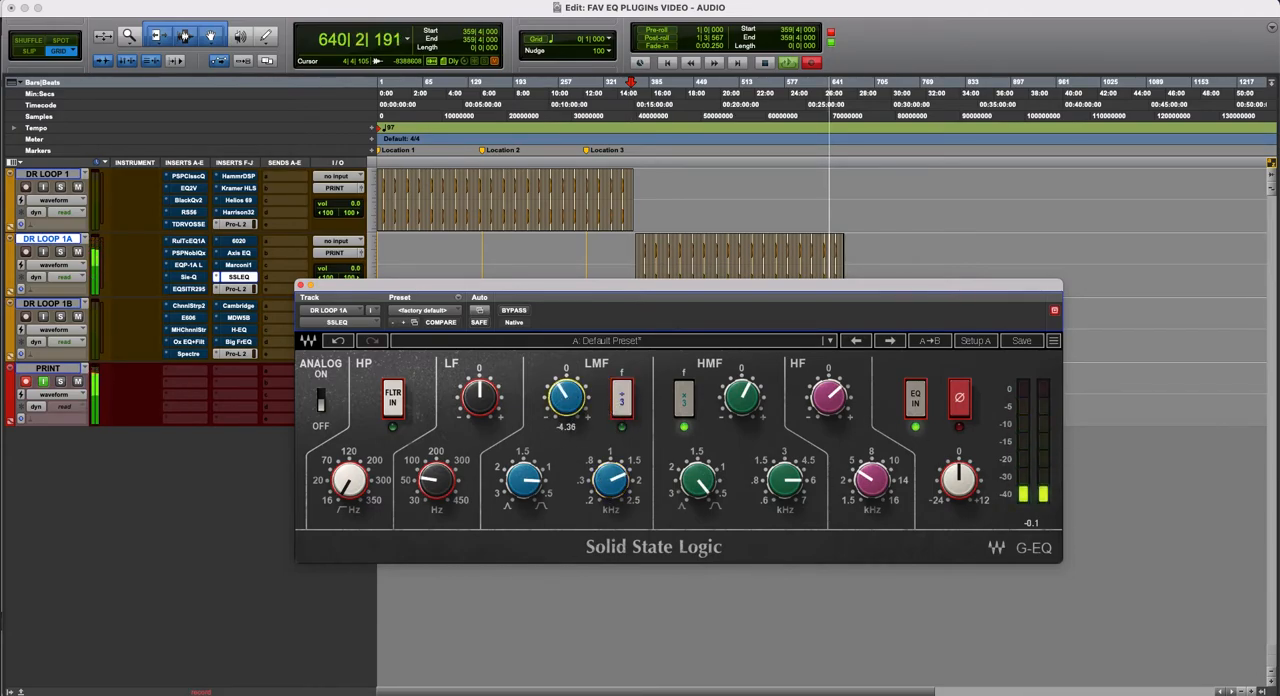
- Boost SSLEQ's LF band at 60 Hz and enable its high-pass filter at 50 Hz
{"action": "left_click_drag", "start_coordinate": [437, 476], "coordinate": [441, 494]}
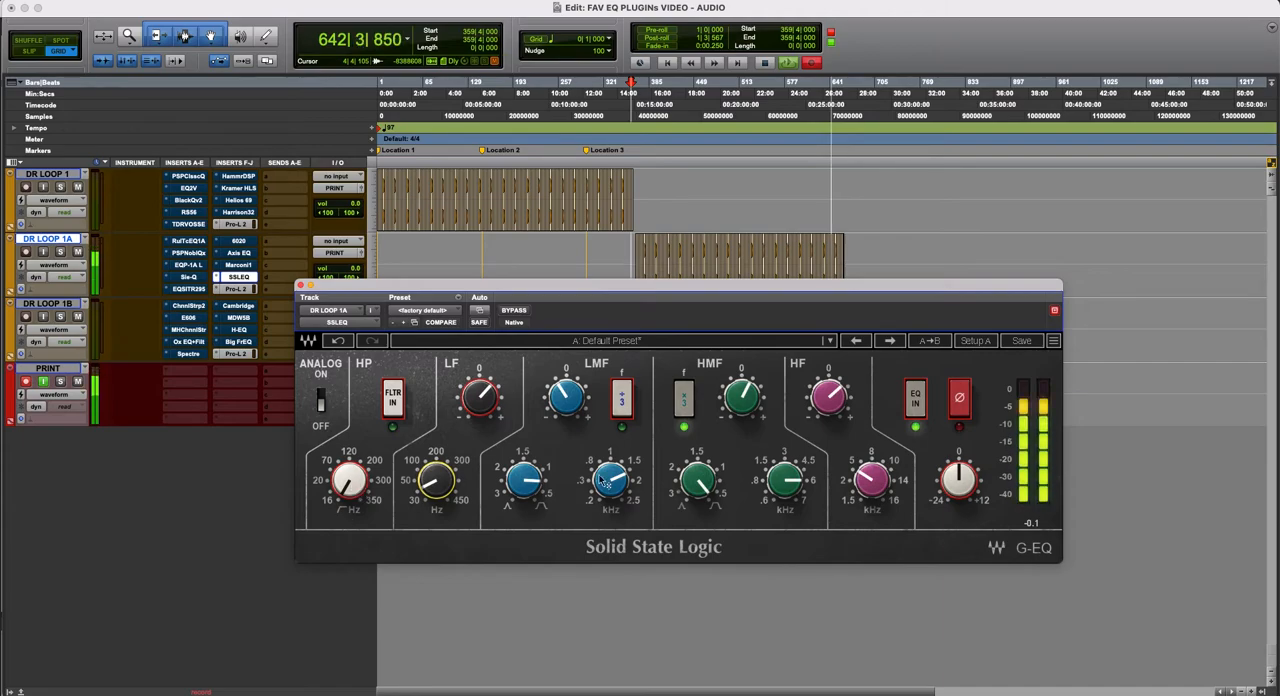
{"action": "left_click", "coordinate": [388, 426]}
{"action": "left_click_drag", "start_coordinate": [350, 481], "coordinate": [357, 485]}
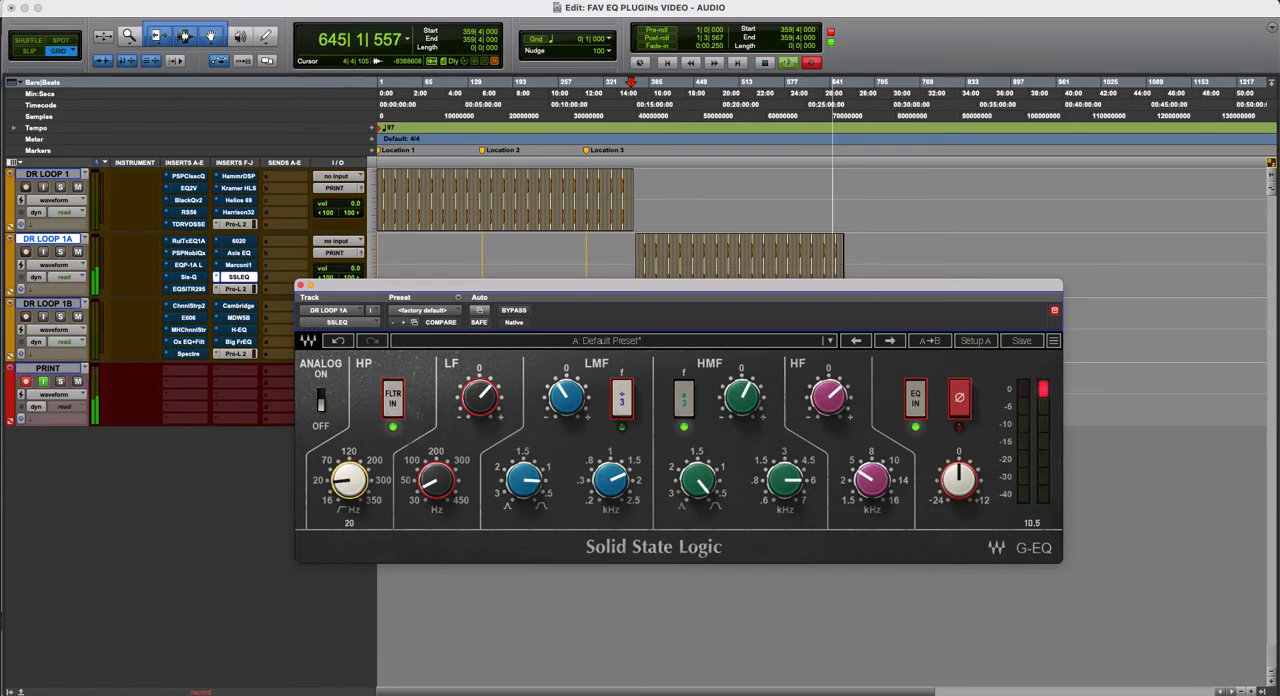
{"action": "left_click_drag", "start_coordinate": [357, 485], "coordinate": [350, 500]}
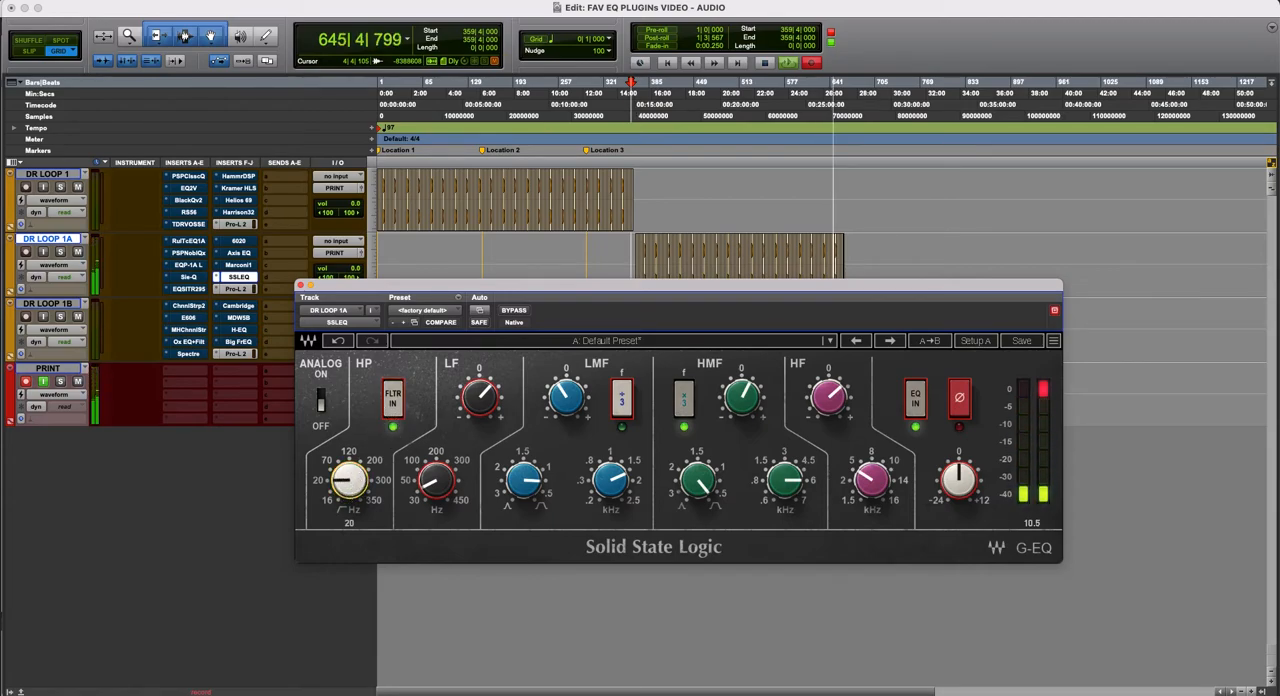
{"action": "left_click_drag", "start_coordinate": [443, 470], "coordinate": [443, 469]}
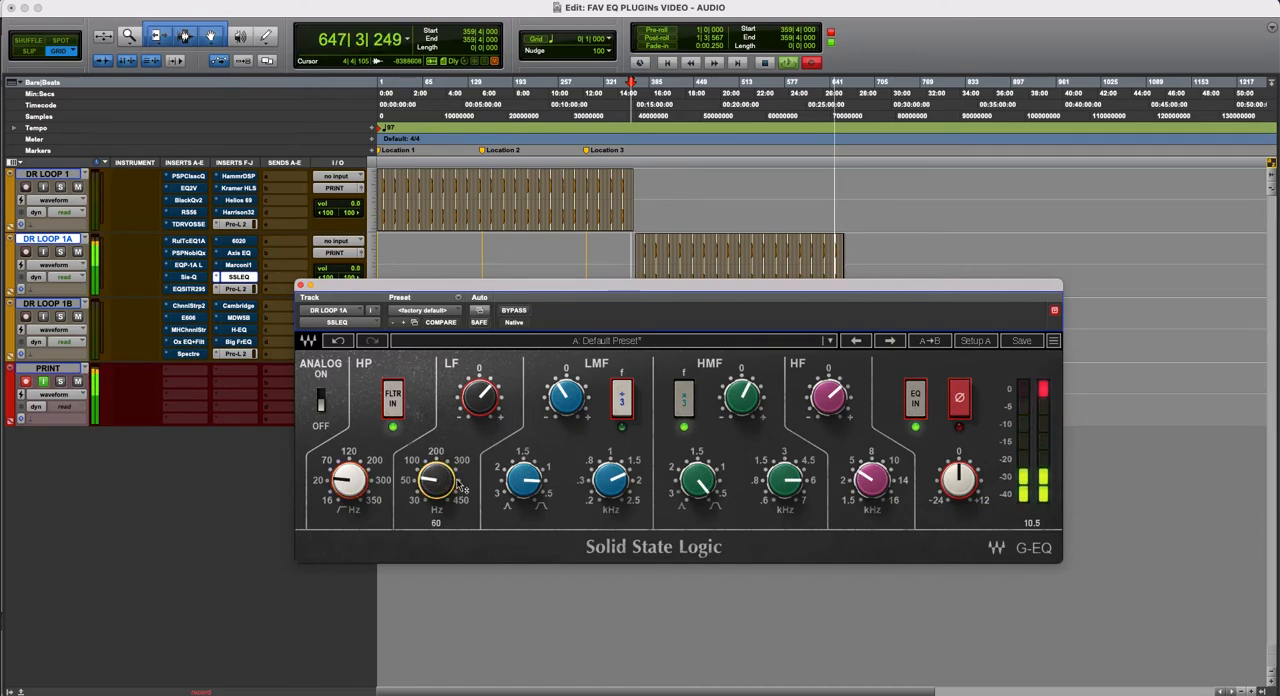
{"action": "left_click_drag", "start_coordinate": [353, 484], "coordinate": [353, 476]}
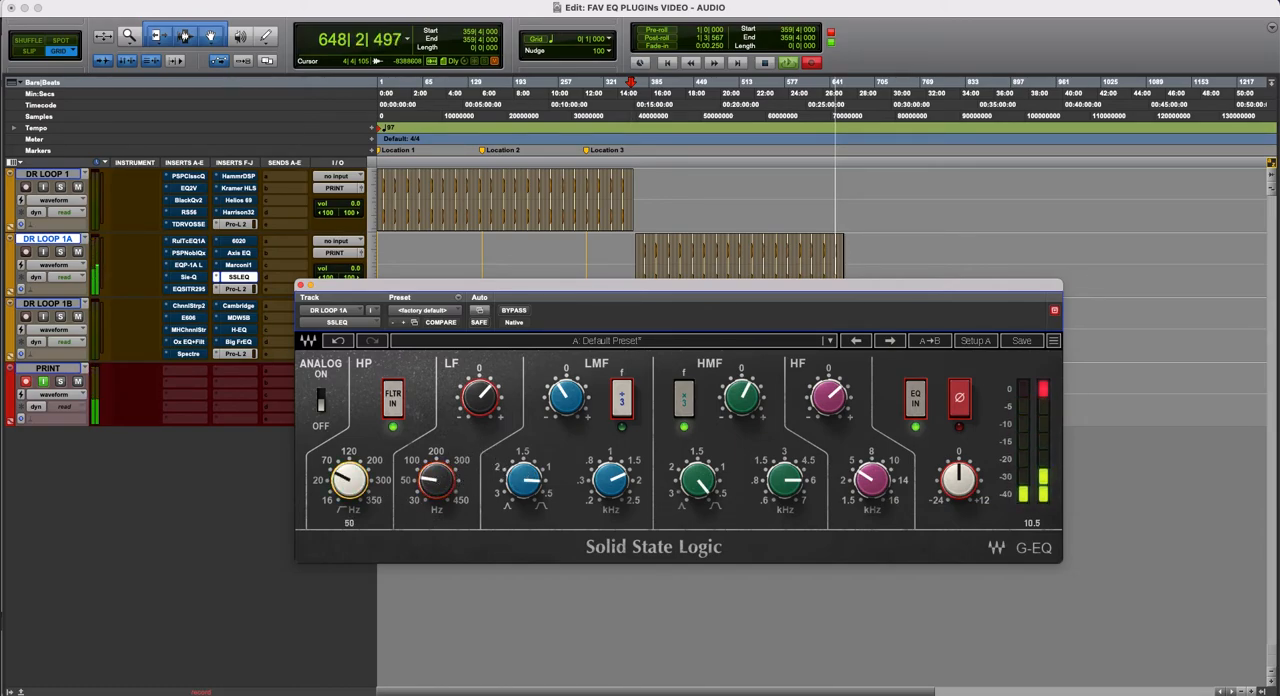
- Deepen SSLEQ's LMF cut, compare the plug-in bypassed and active, and leave its output at 0.0
{"action": "mouse_move", "coordinate": [566, 396]}
{"action": "left_mouse_down"}
{"action": "mouse_move", "coordinate": [569, 409]}
{"action": "mouse_move", "coordinate": [569, 398]}
{"action": "left_mouse_up"}
{"action": "left_click", "coordinate": [514, 313]}
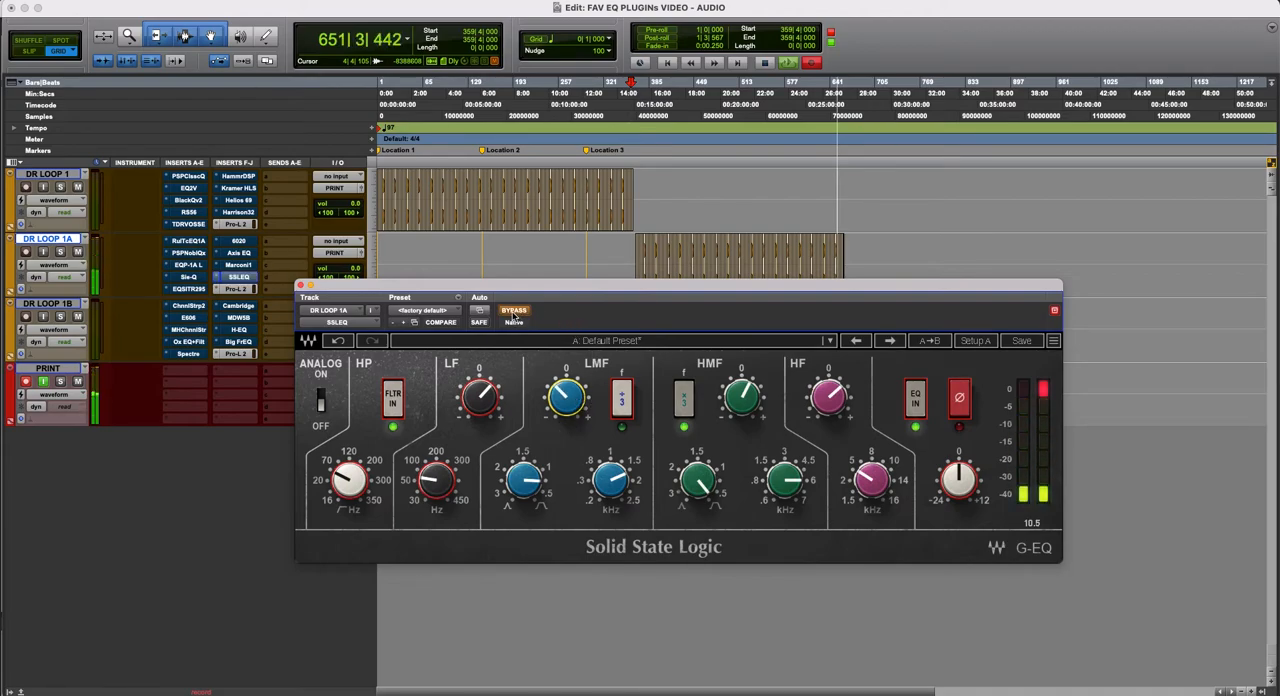
{"action": "left_click", "coordinate": [514, 313]}
{"action": "left_click_drag", "start_coordinate": [959, 480], "coordinate": [959, 491]}
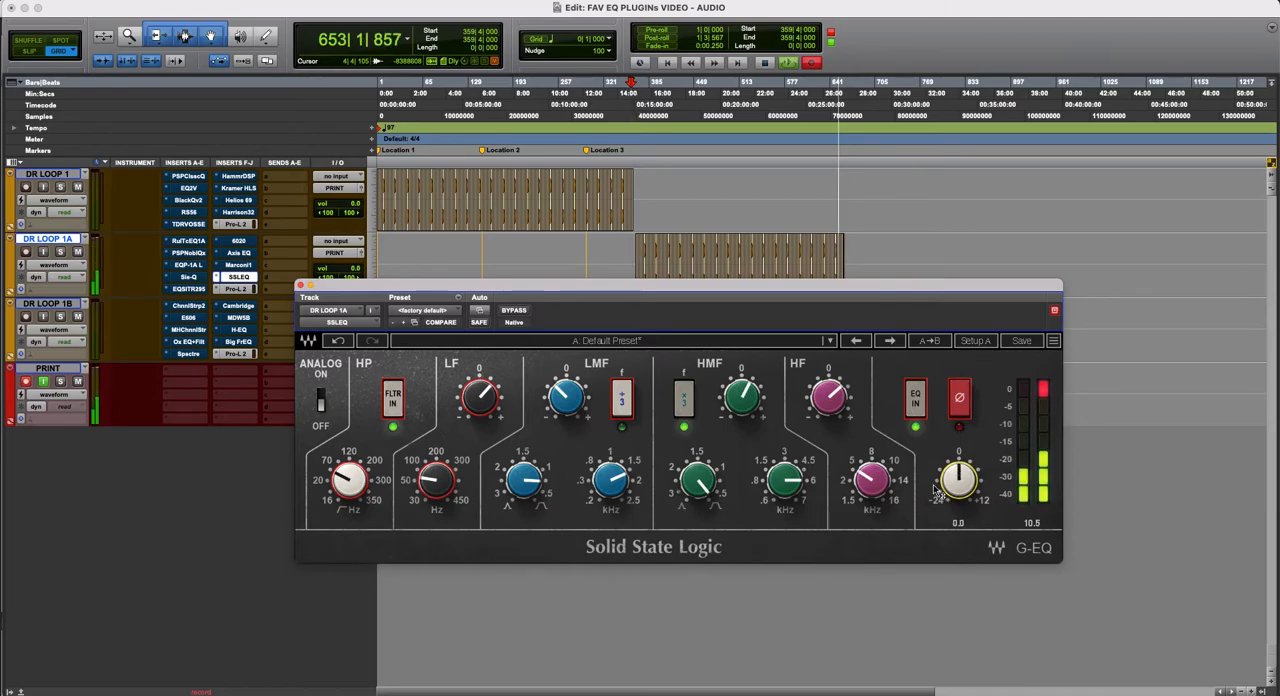
- Move the SSLEQ window higher, raise its LF frequency, and set the LMF frequency to 2.45
{"action": "left_click_drag", "start_coordinate": [644, 289], "coordinate": [627, 258]}
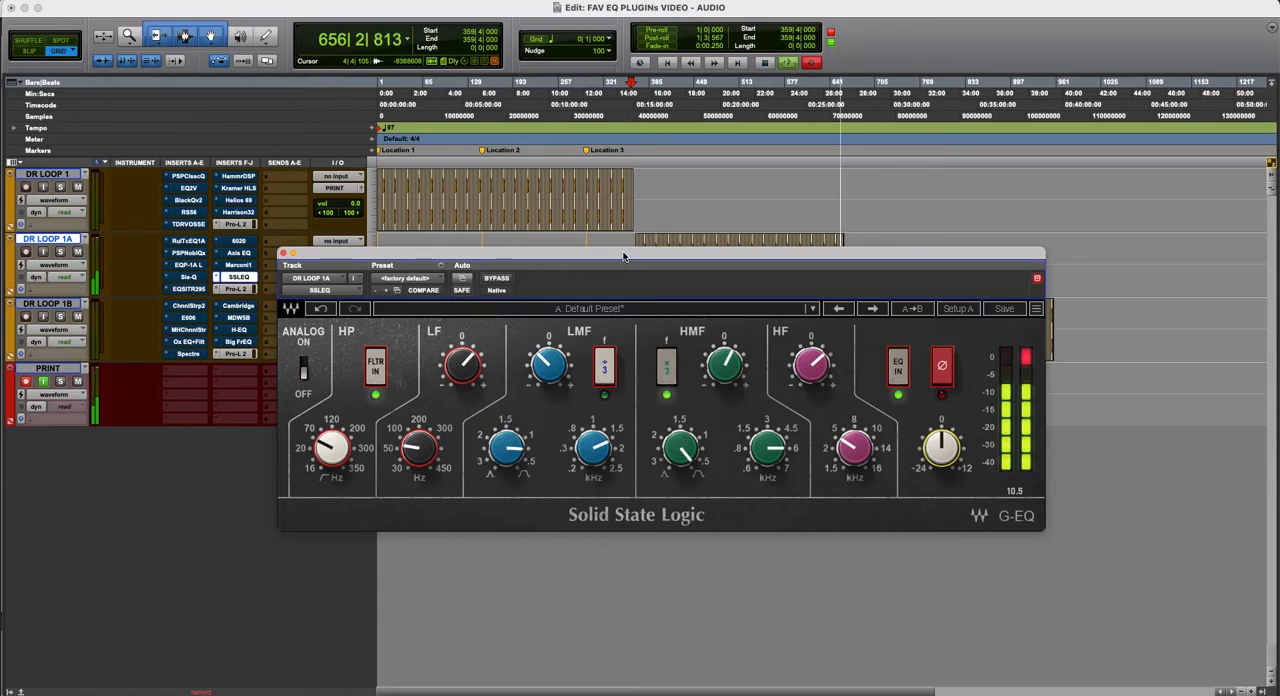
{"action": "mouse_move", "coordinate": [623, 257]}
{"action": "left_mouse_down"}
{"action": "mouse_move", "coordinate": [621, 280]}
{"action": "mouse_move", "coordinate": [625, 259]}
{"action": "left_mouse_up"}
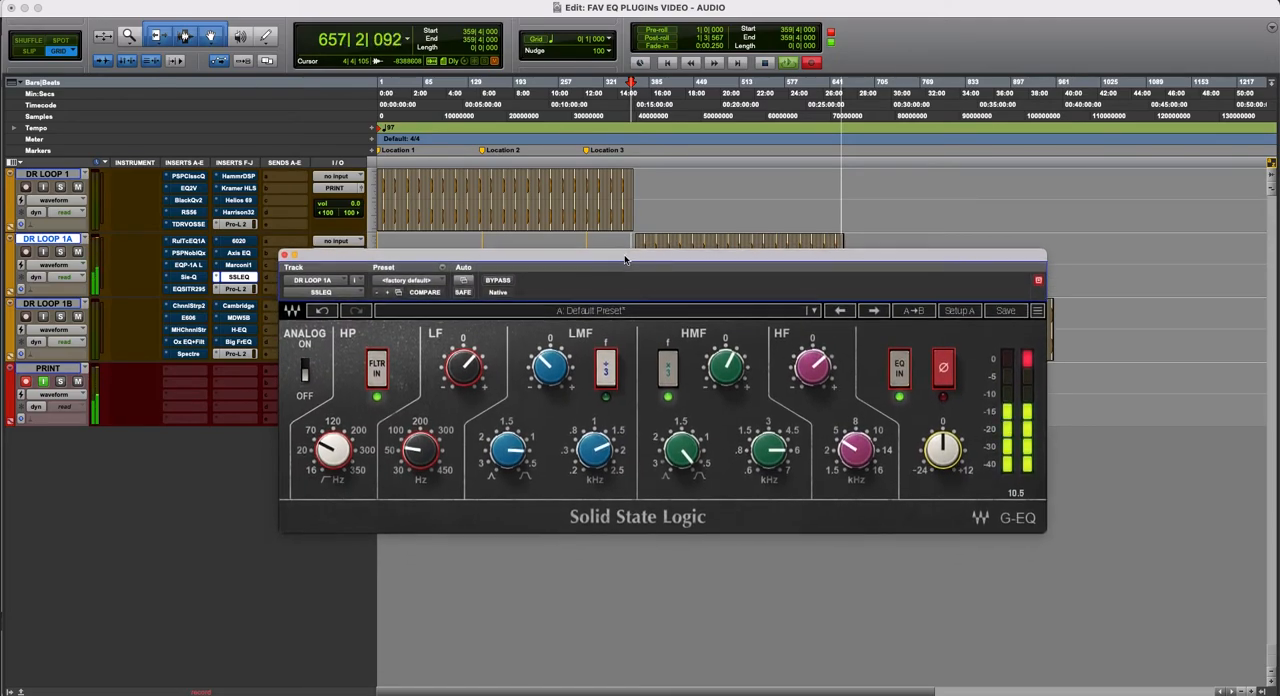
{"action": "left_click", "coordinate": [471, 377]}
{"action": "left_click_drag", "start_coordinate": [443, 452], "coordinate": [443, 478]}
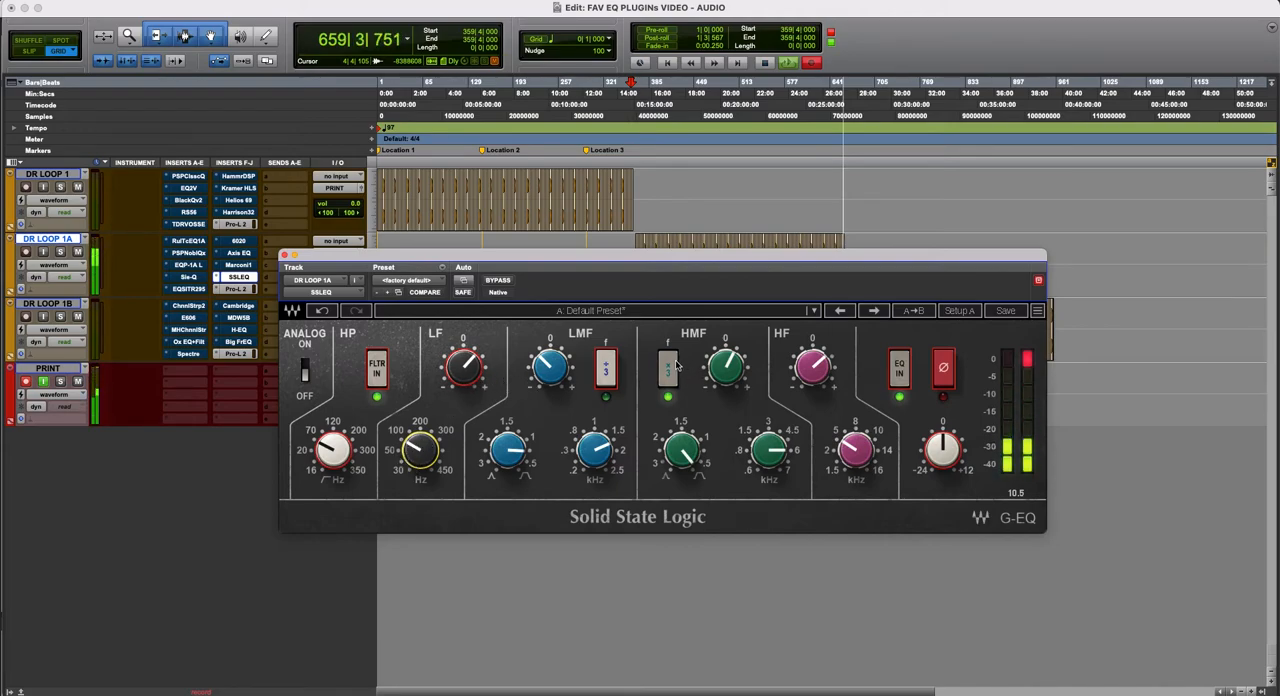
{"action": "left_click", "coordinate": [594, 450]}
{"action": "left_click_drag", "start_coordinate": [594, 450], "coordinate": [594, 440]}
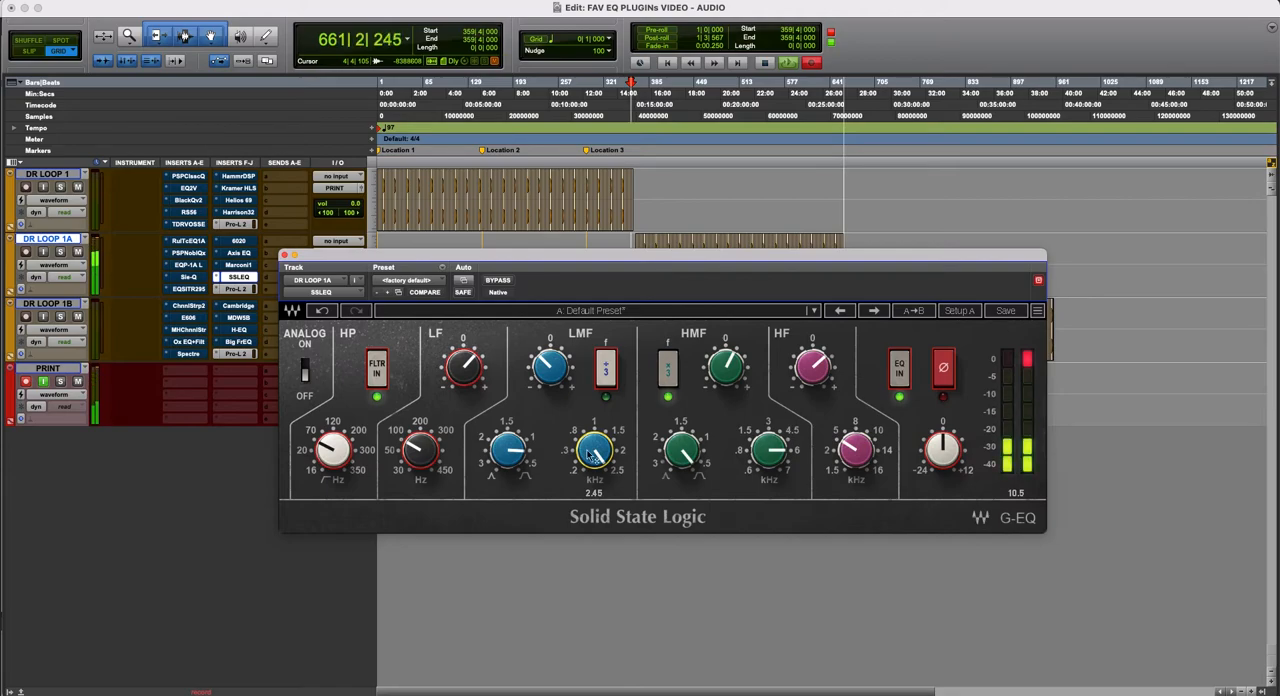
- Compare SSLEQ bypassed and active, try the LMF ÷3 range, and leave the plug-in bypassed
{"action": "left_click", "coordinate": [498, 281]}
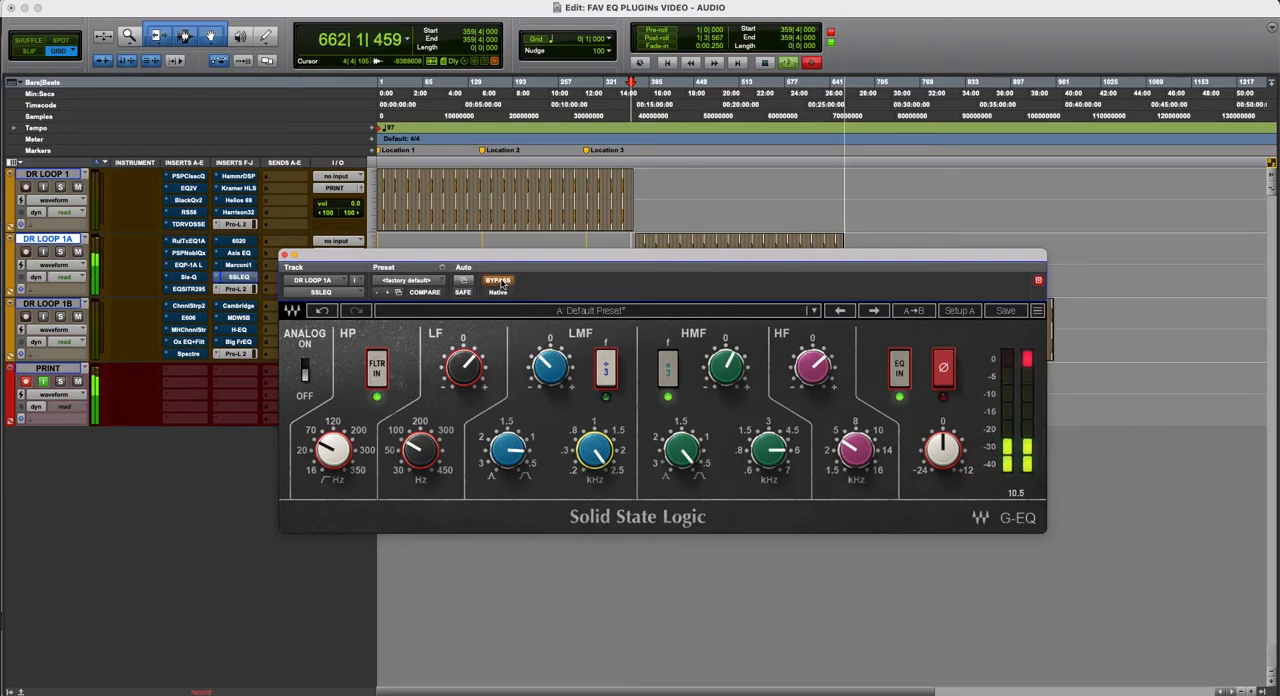
{"action": "left_click", "coordinate": [498, 281]}
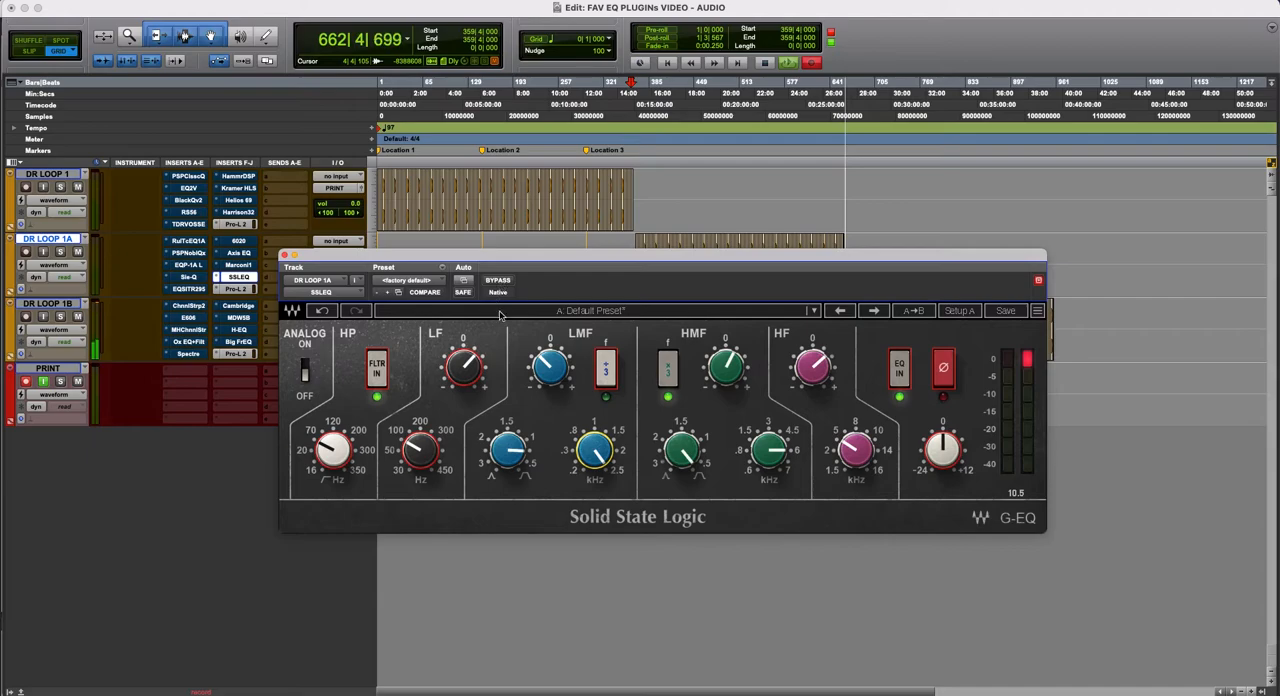
{"action": "left_click", "coordinate": [609, 378]}
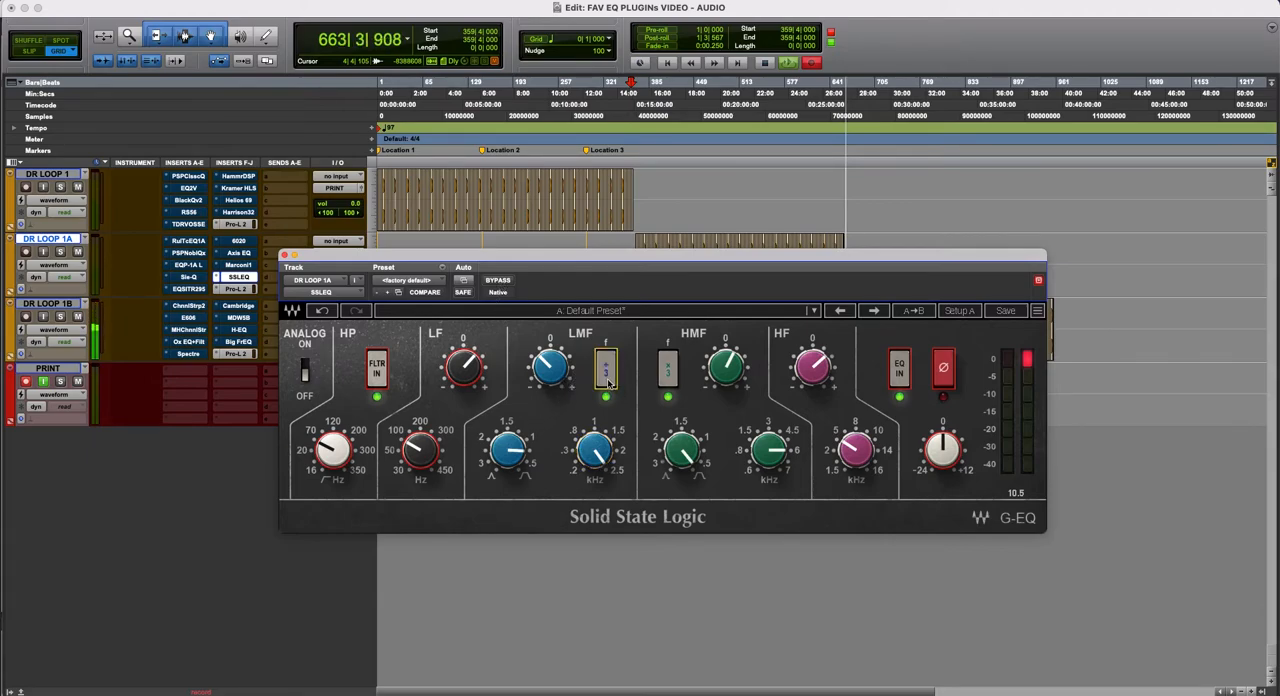
{"action": "left_click", "coordinate": [608, 380]}
{"action": "left_click", "coordinate": [498, 281]}
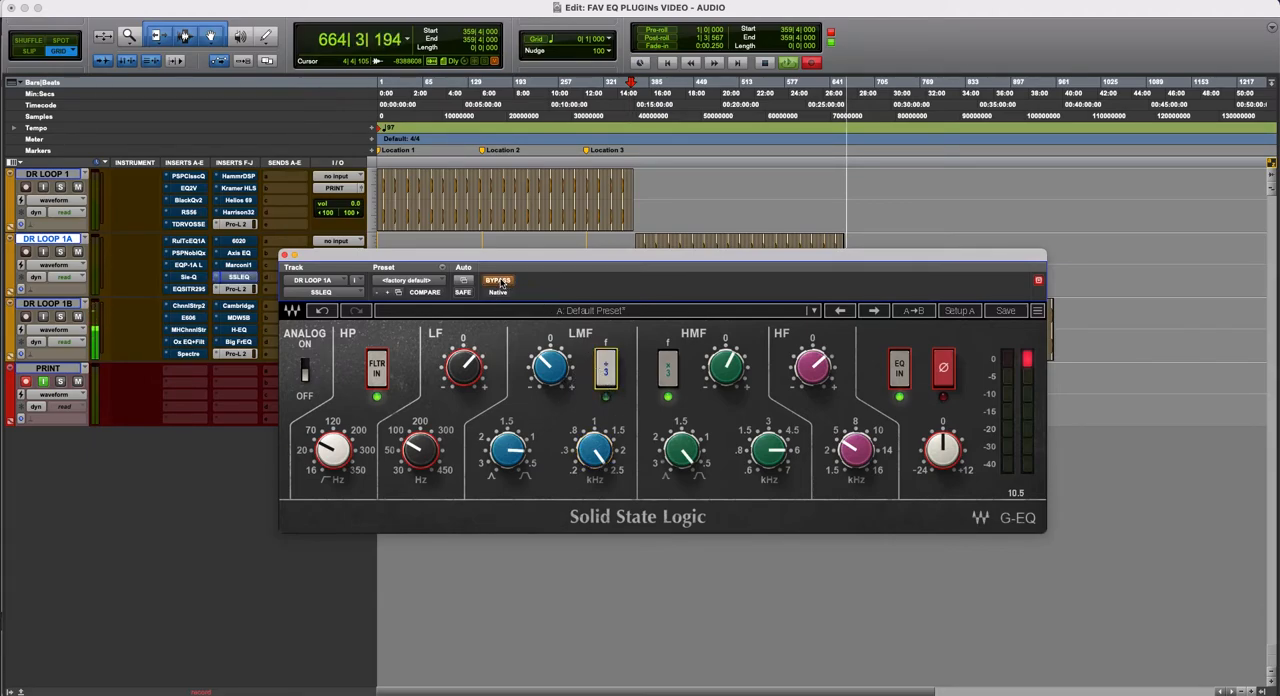
- Move the SSLEQ window clear of the tracks and delete 20 bars of DR LOOP 1B clips starting at 662|2|001
{"action": "left_click_drag", "start_coordinate": [549, 251], "coordinate": [834, 535]}
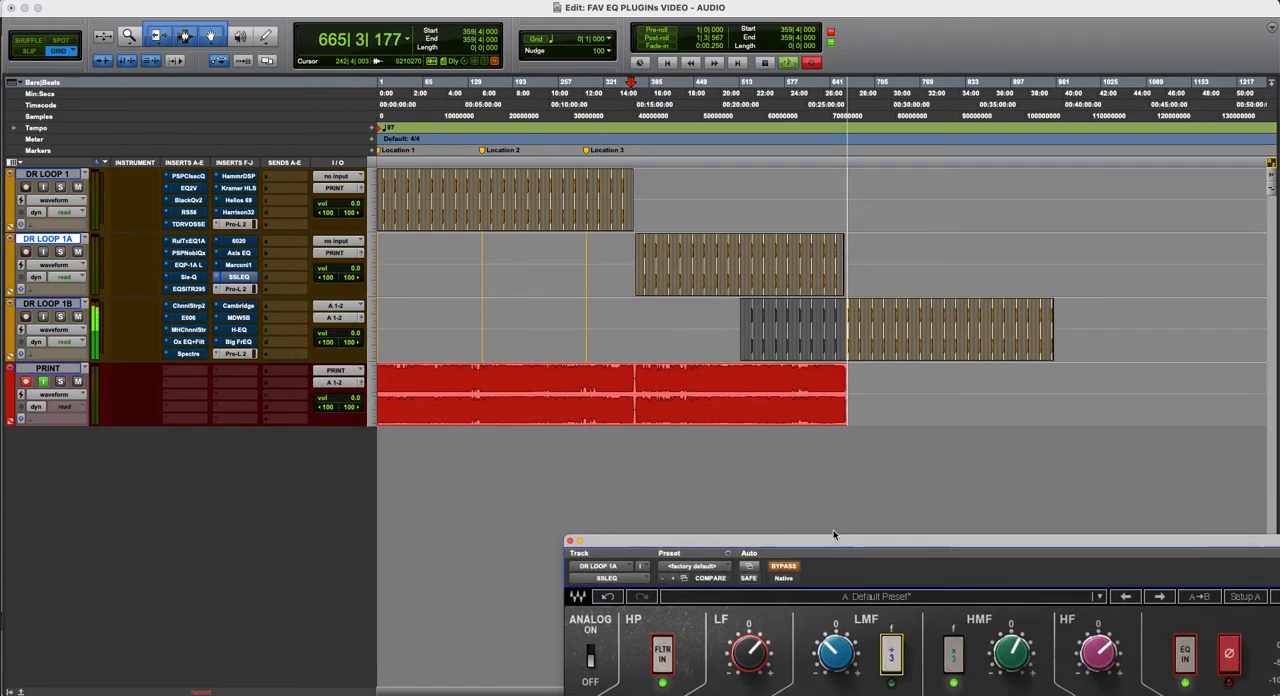
{"action": "left_click", "coordinate": [876, 320]}
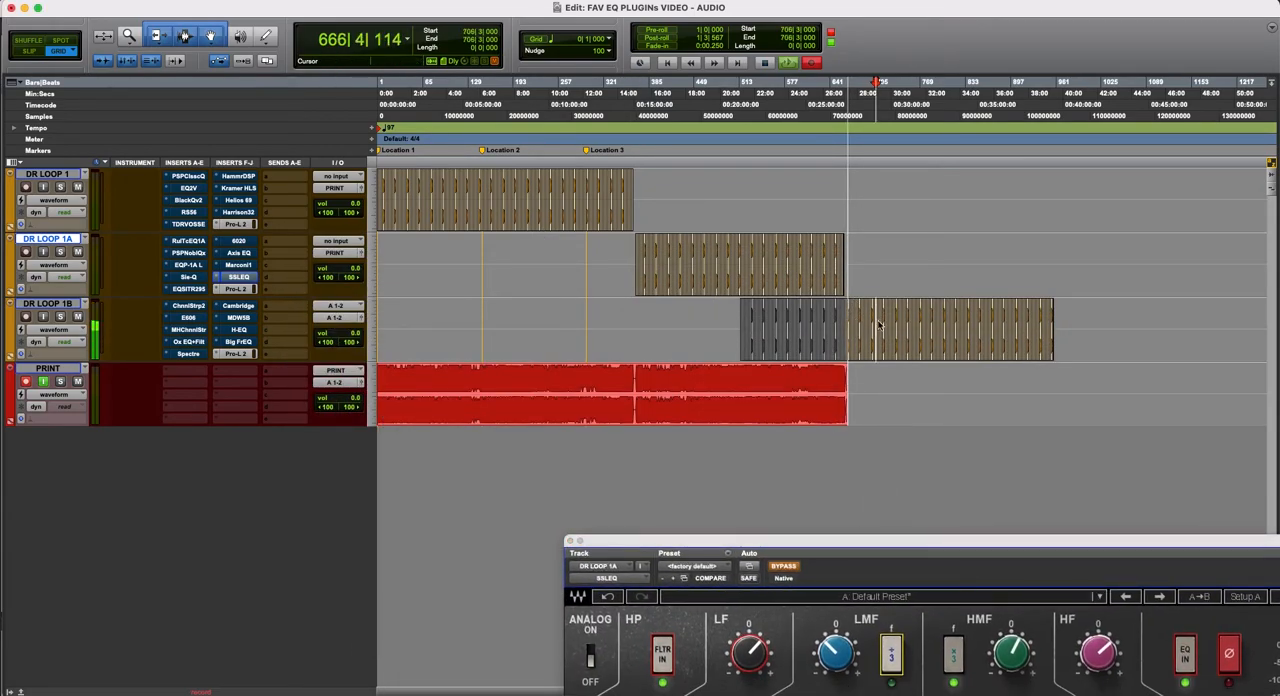
{"action": "key", "text": "t"}
{"action": "key", "text": "t"}
{"action": "key", "text": "t"}
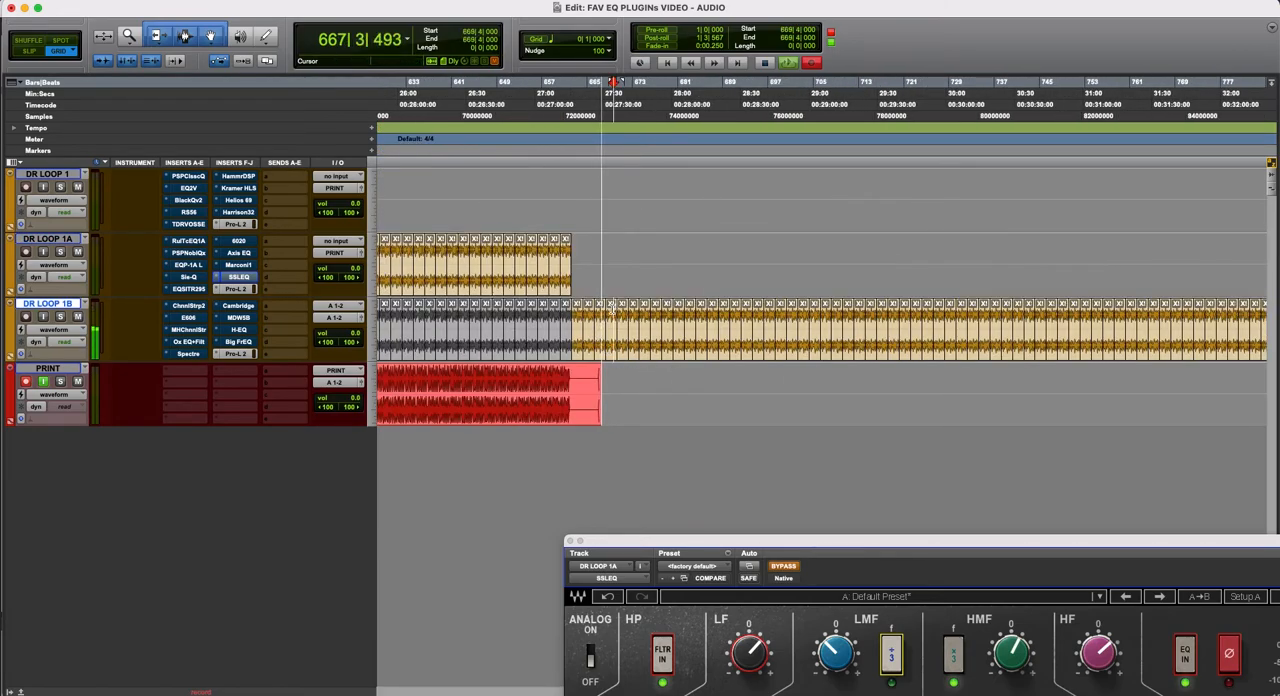
{"action": "left_click", "coordinate": [680, 316]}
{"action": "left_click_drag", "start_coordinate": [680, 316], "coordinate": [577, 316]}
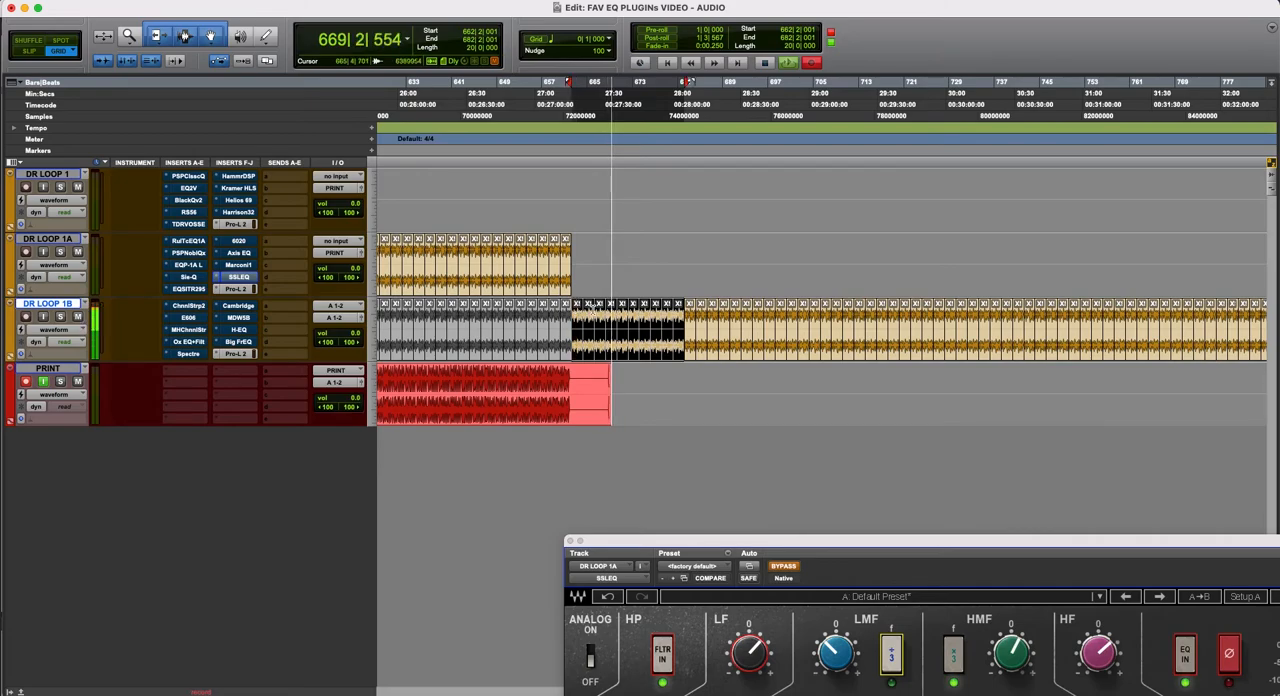
{"action": "key", "text": "Delete"}
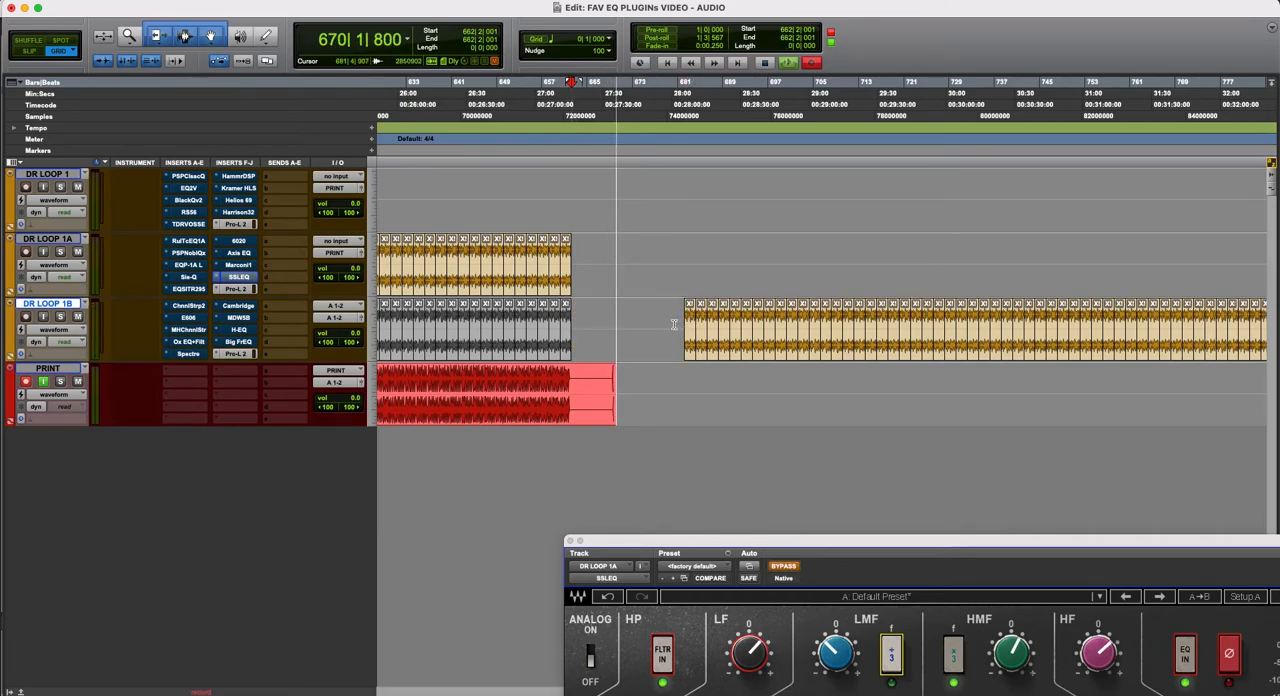
{"action": "key", "text": "r"}
{"action": "key", "text": "r"}
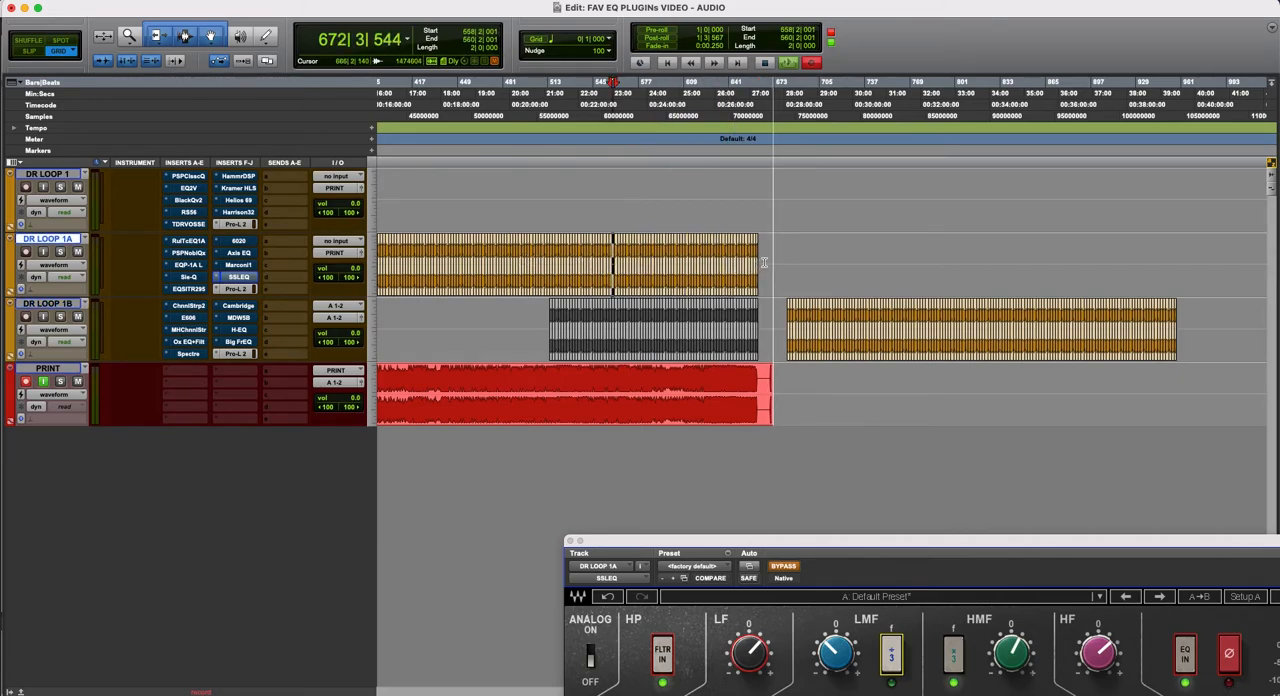
- Add another block of loop clips to DR LOOP 1A after the gap, and move the following DR LOOP 1B block to start at 772|3|001
{"action": "left_click", "coordinate": [756, 272]}
{"action": "left_click_drag", "start_coordinate": [767, 283], "coordinate": [838, 298]}
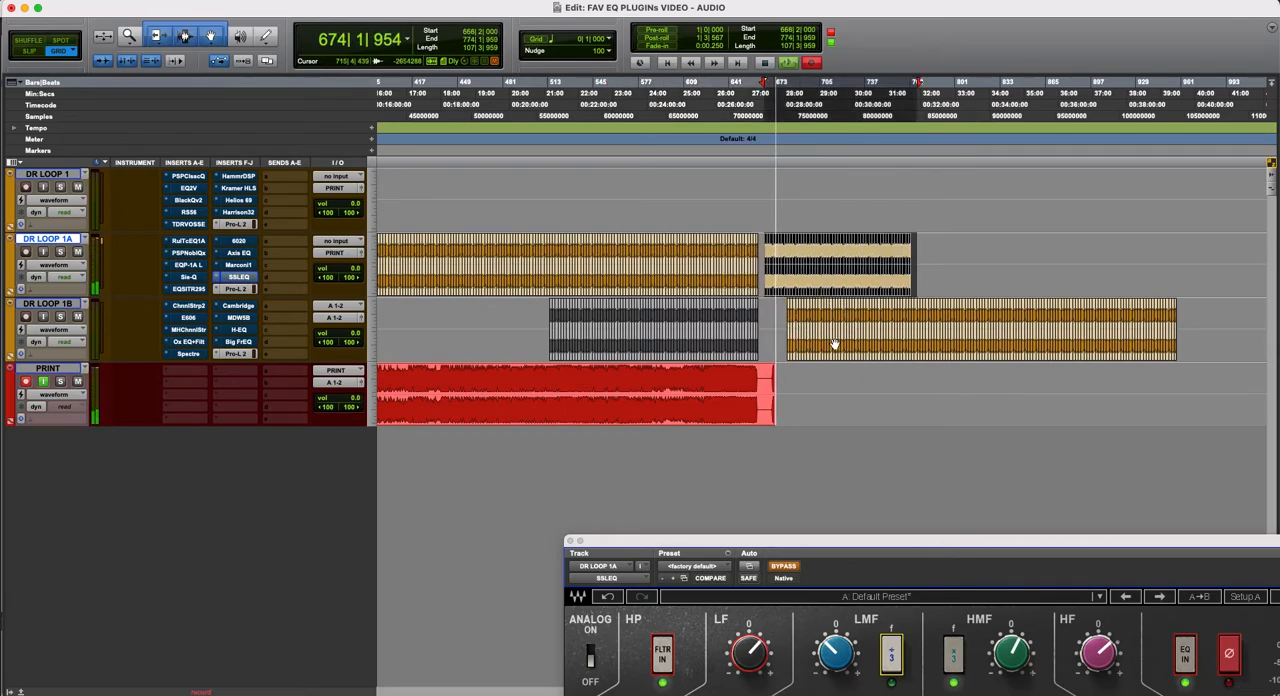
{"action": "left_click", "coordinate": [789, 321]}
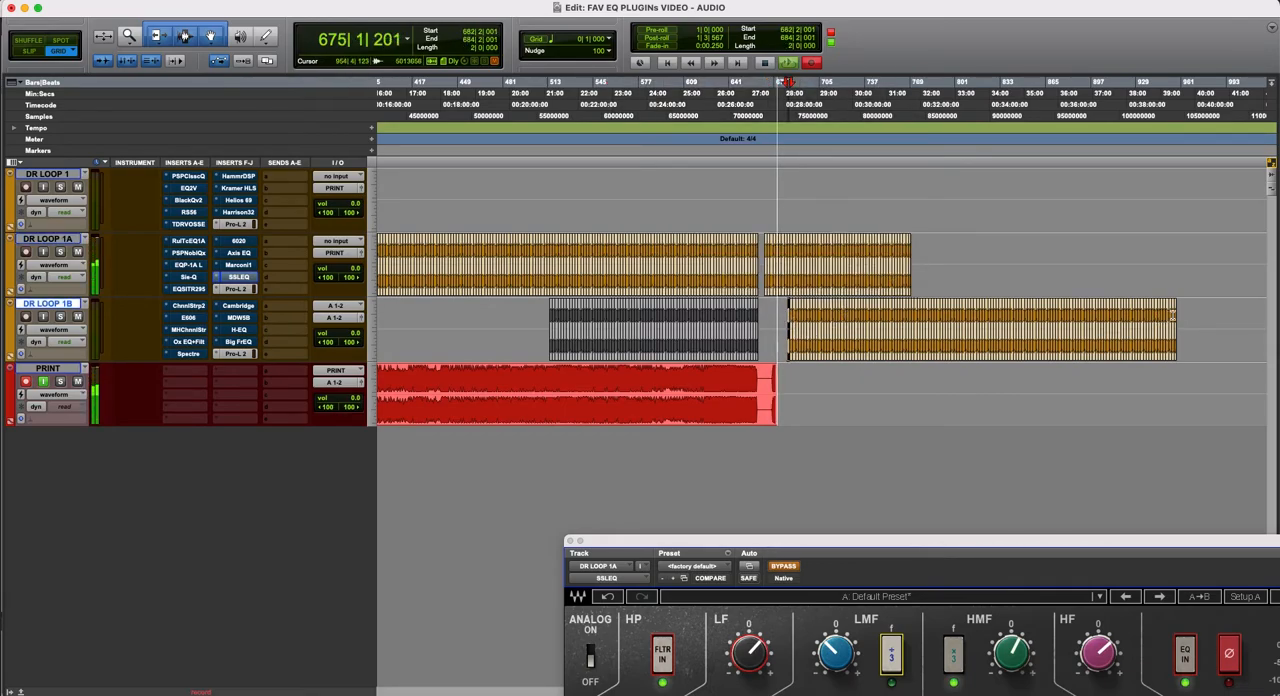
{"action": "left_click", "coordinate": [1173, 315], "text": "shift"}
{"action": "left_click", "coordinate": [1177, 317], "text": "shift"}
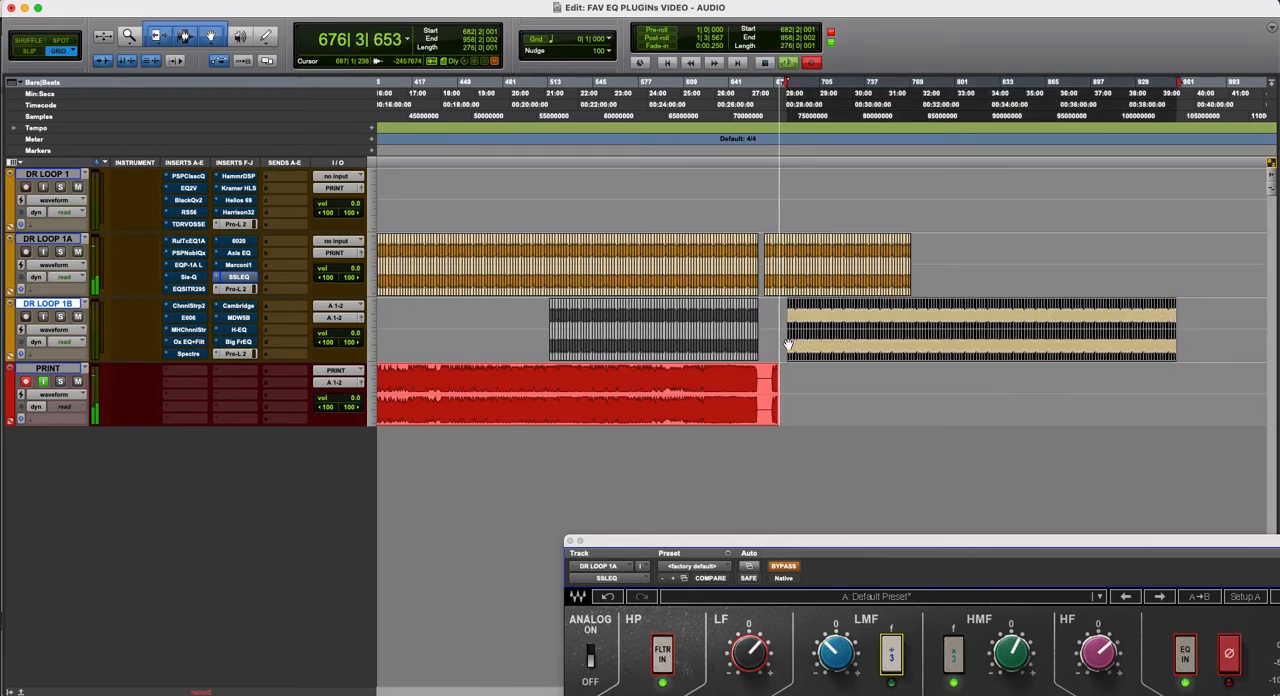
{"action": "left_click_drag", "start_coordinate": [787, 349], "coordinate": [916, 344]}
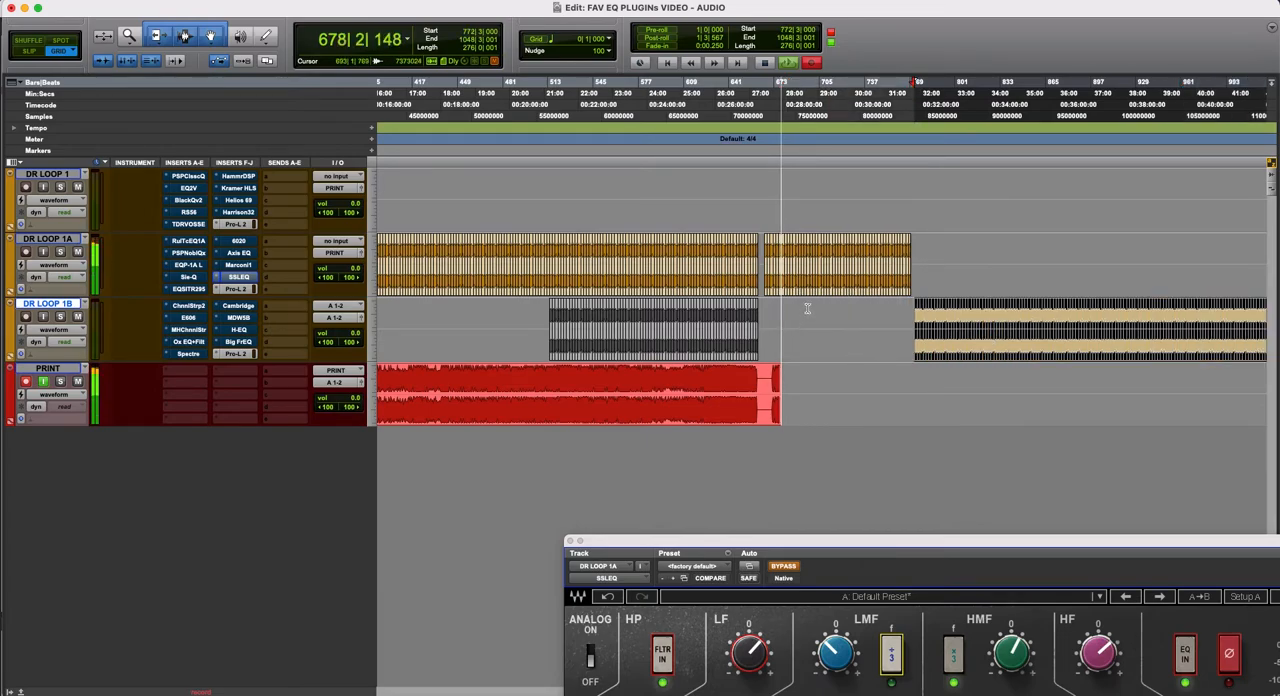
- Reopen the SSLEQ on DR LOOP 1A, move its window higher over the tracks, and take it out of bypass
{"action": "key", "text": "t"}
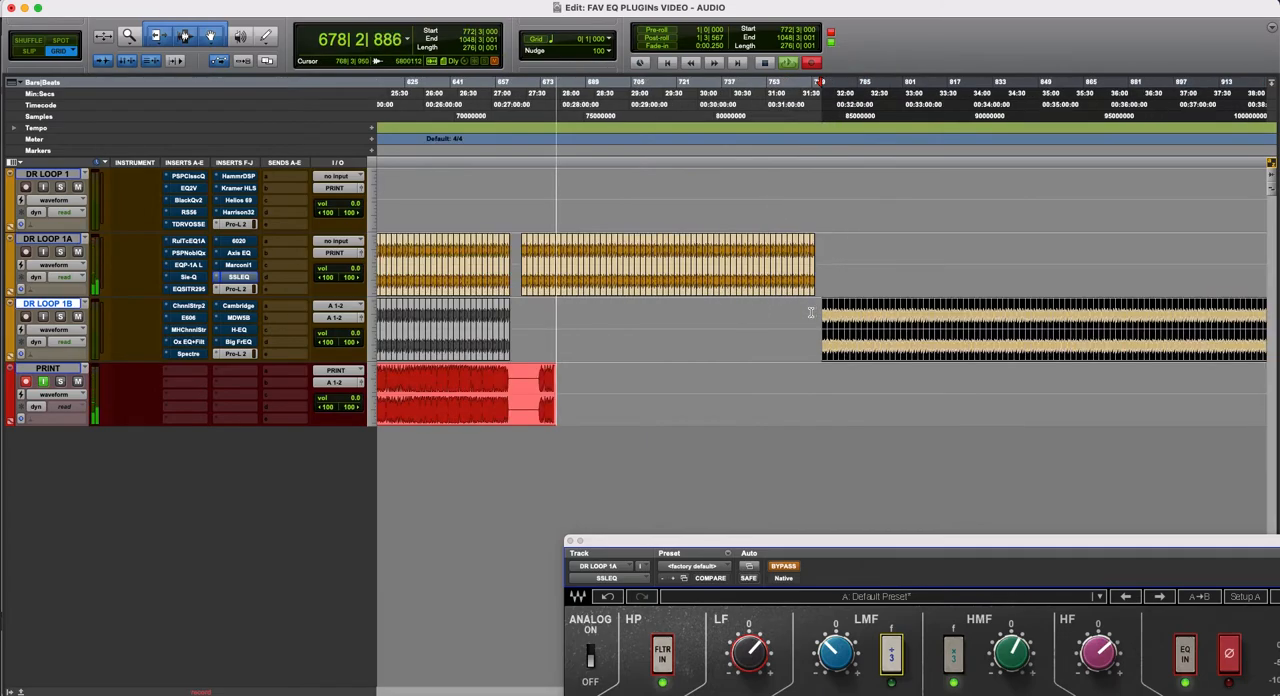
{"action": "left_click", "coordinate": [240, 278]}
{"action": "left_click", "coordinate": [240, 278]}
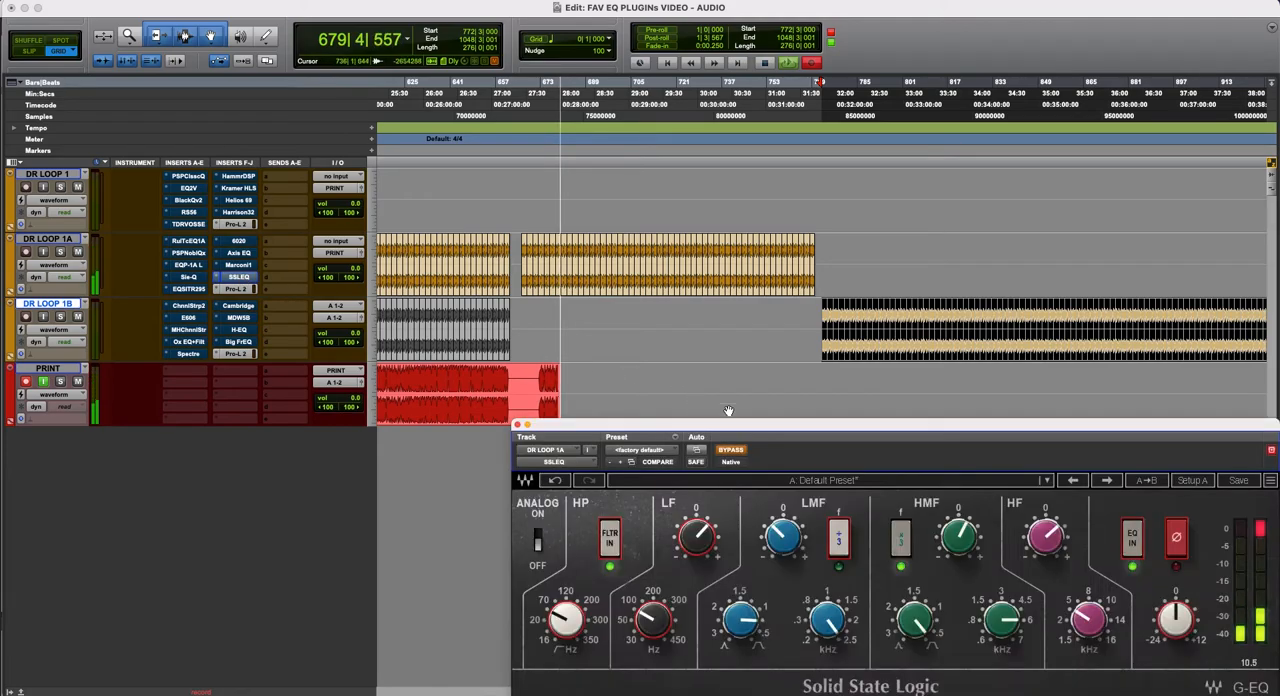
{"action": "left_click_drag", "start_coordinate": [722, 426], "coordinate": [640, 308]}
{"action": "left_click", "coordinate": [648, 332]}
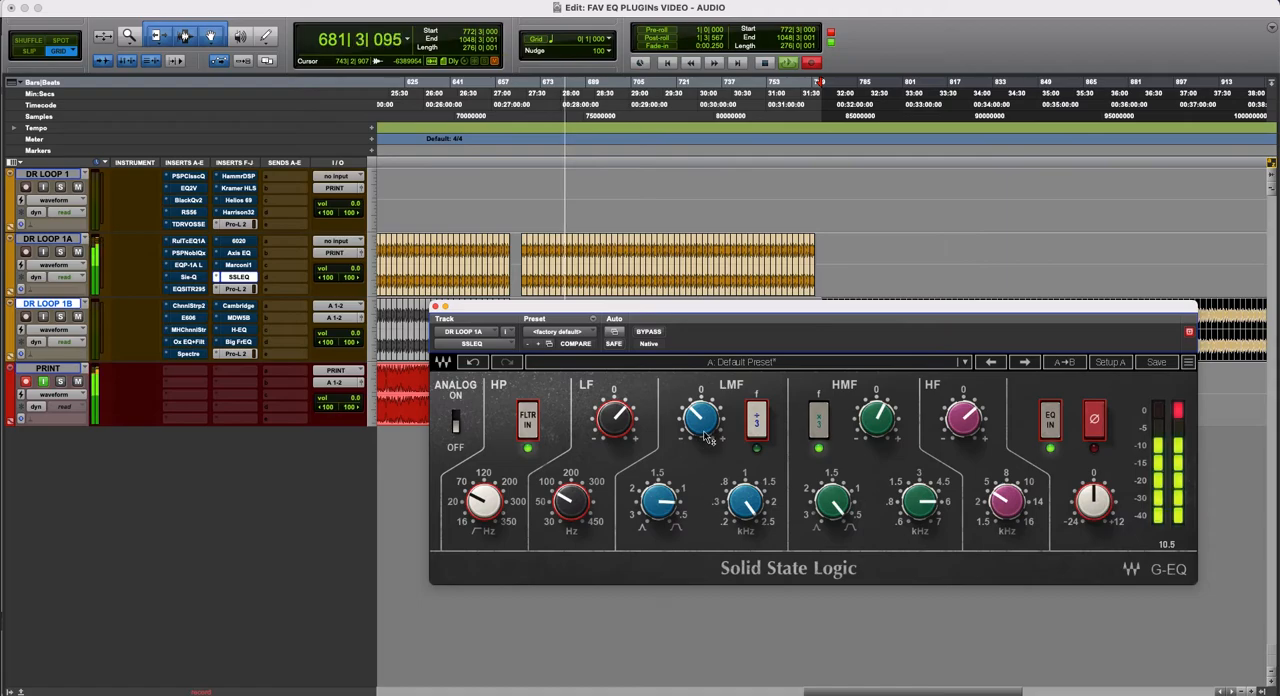
- Try a boost on SSLEQ's LMF band in the ÷3 range, sweeping its frequency and lowering its Q control
{"action": "mouse_move", "coordinate": [745, 500]}
{"action": "left_mouse_down"}
{"action": "mouse_move", "coordinate": [753, 468]}
{"action": "mouse_move", "coordinate": [748, 499]}
{"action": "left_mouse_up"}
{"action": "left_click_drag", "start_coordinate": [661, 499], "coordinate": [659, 518]}
{"action": "left_click_drag", "start_coordinate": [757, 505], "coordinate": [757, 484]}
{"action": "left_click_drag", "start_coordinate": [700, 418], "coordinate": [700, 420]}
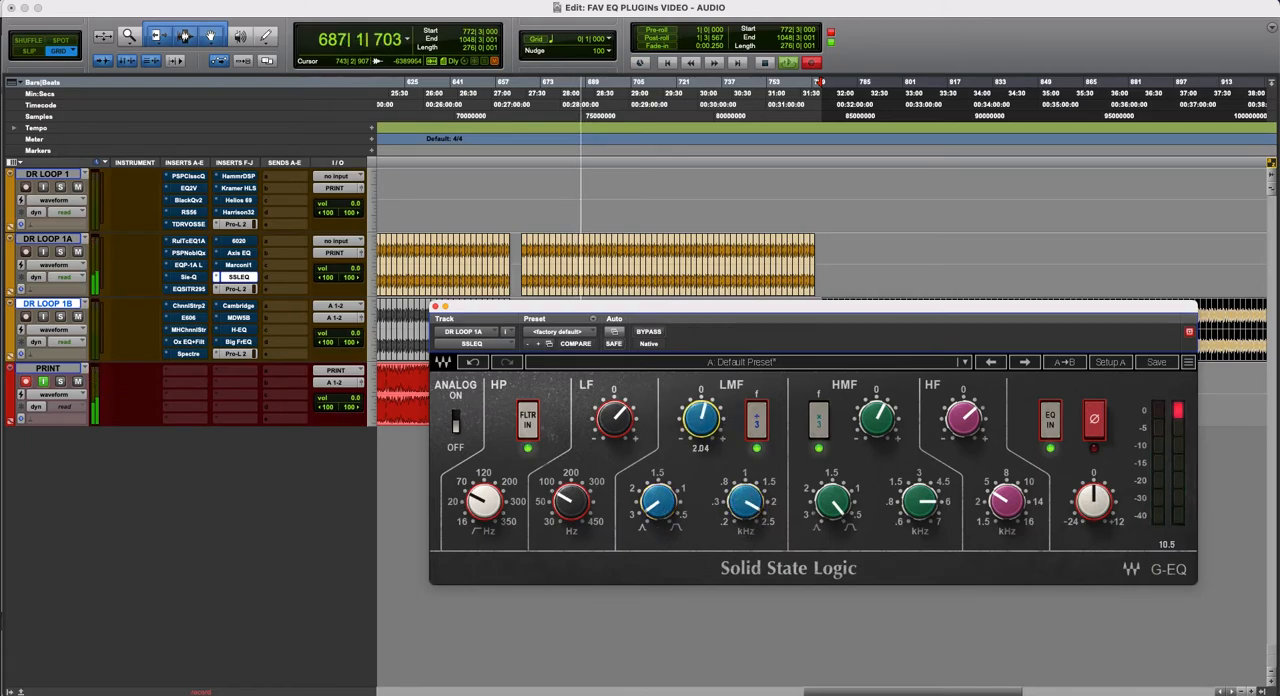
{"action": "left_click_drag", "start_coordinate": [745, 503], "coordinate": [745, 522]}
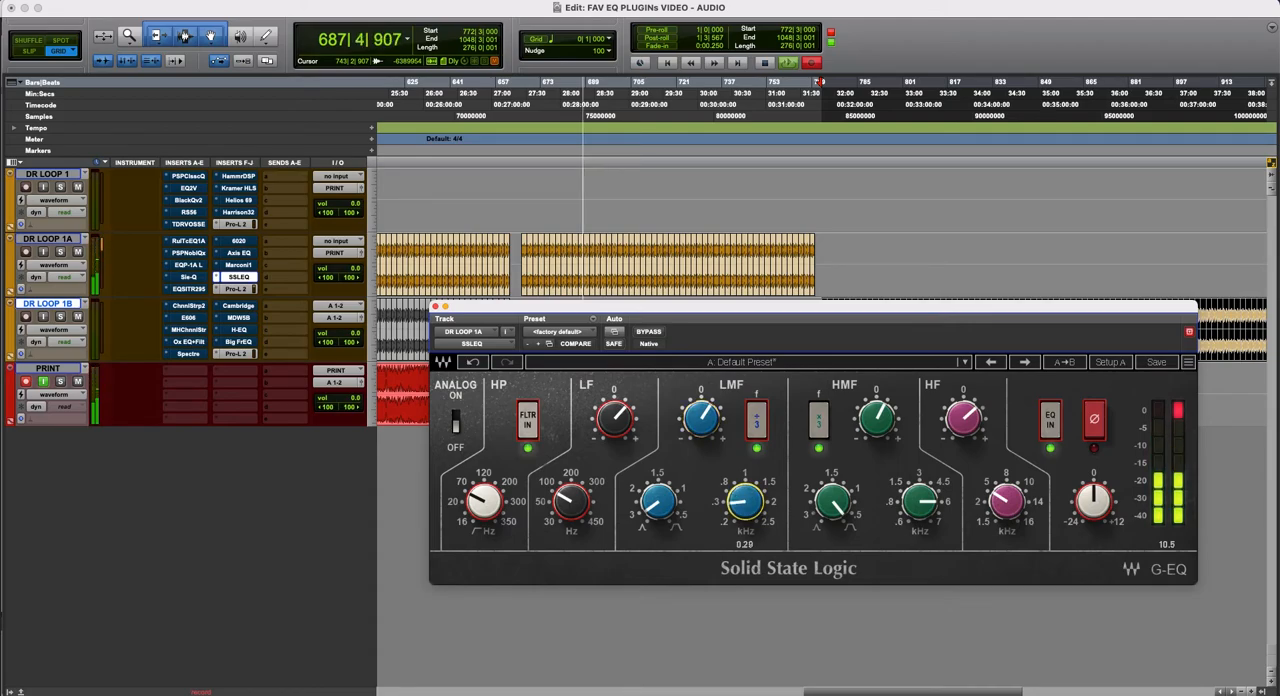
- Turn off SSLEQ's LMF ÷3 range, rework the band as a slight cut, and set the LF gain to 3.47
{"action": "left_click", "coordinate": [754, 420]}
{"action": "left_click_drag", "start_coordinate": [659, 500], "coordinate": [662, 505]}
{"action": "left_click_drag", "start_coordinate": [700, 418], "coordinate": [699, 431]}
{"action": "left_click_drag", "start_coordinate": [740, 518], "coordinate": [740, 515]}
{"action": "left_click_drag", "start_coordinate": [699, 420], "coordinate": [699, 427]}
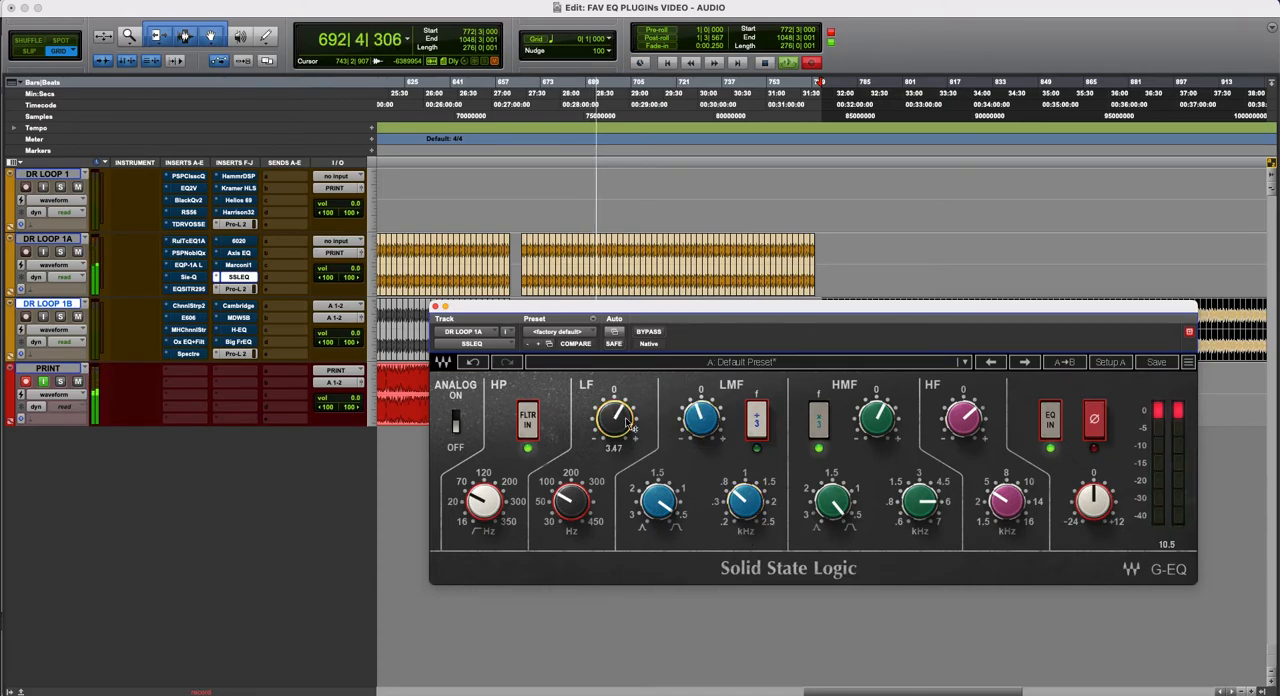
- Compare SSLEQ bypassed and active twice, checking its output level between the comparisons
{"action": "left_click", "coordinate": [649, 334]}
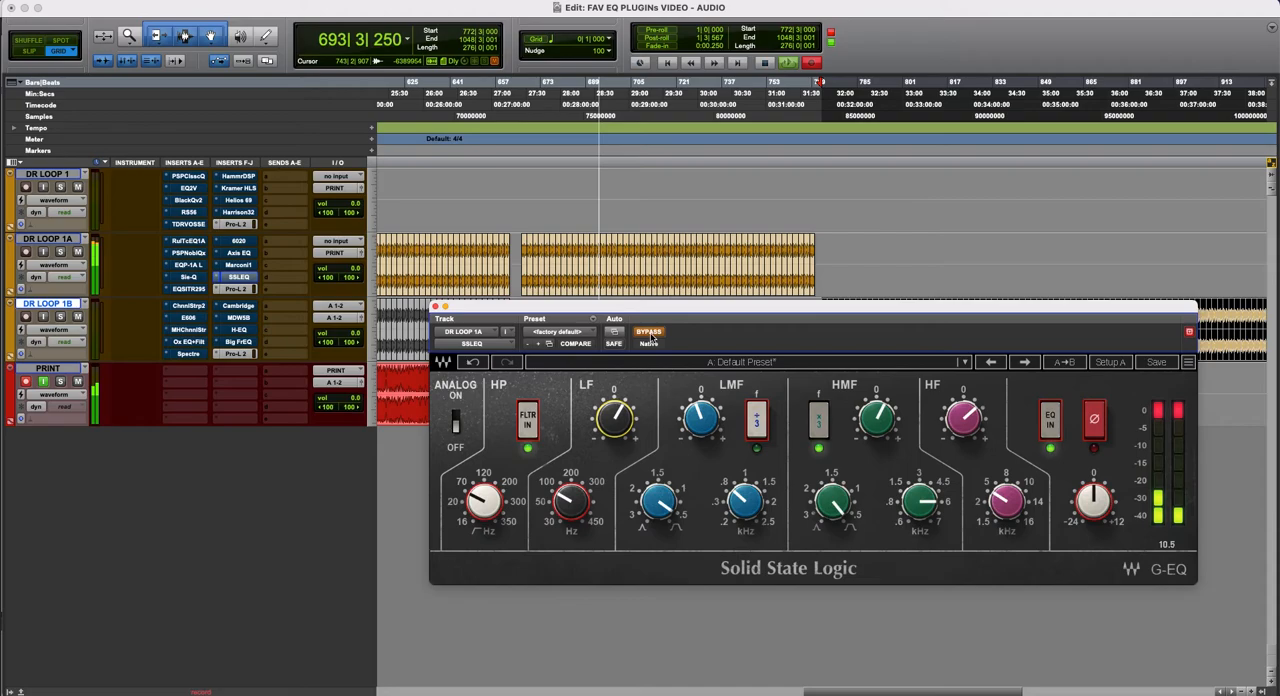
{"action": "left_click", "coordinate": [649, 334]}
{"action": "left_click_drag", "start_coordinate": [1094, 500], "coordinate": [1094, 500]}
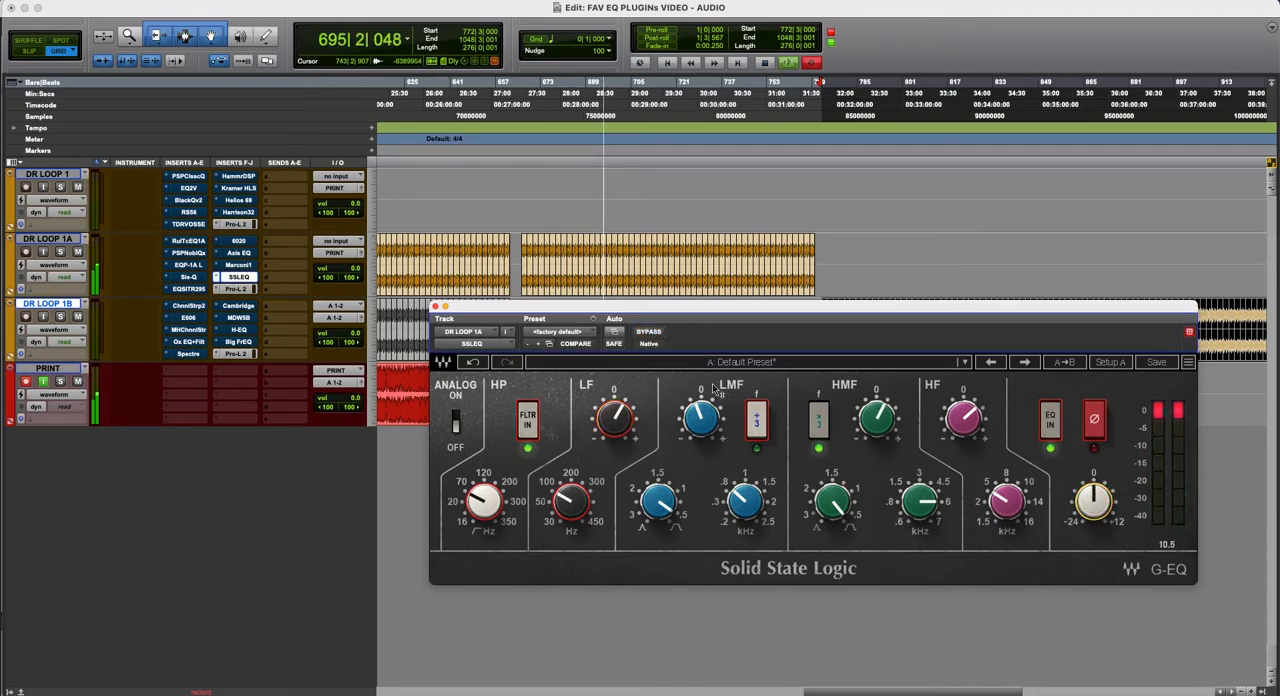
{"action": "left_click", "coordinate": [648, 332]}
{"action": "left_click", "coordinate": [649, 334]}
- Toggle SSLEQ's Analog switch, compare the plug-in bypassed and active, and trim its output to -0.3
{"action": "left_click", "coordinate": [453, 431]}
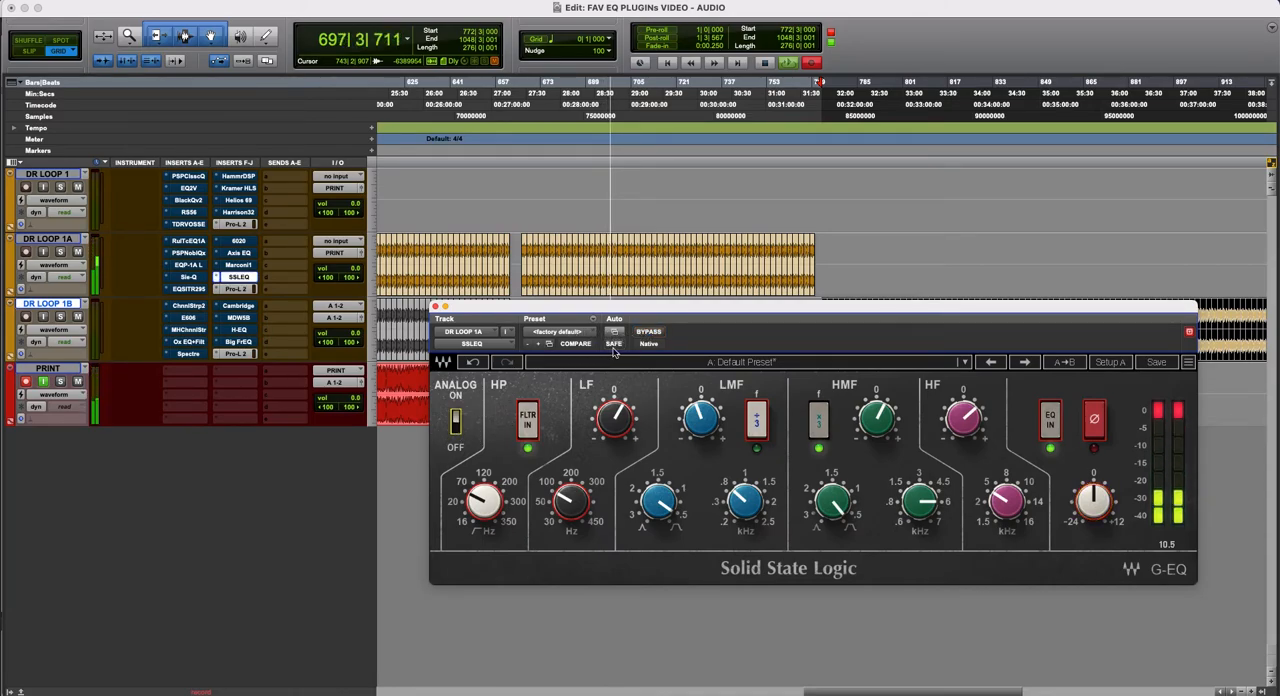
{"action": "left_click", "coordinate": [649, 333]}
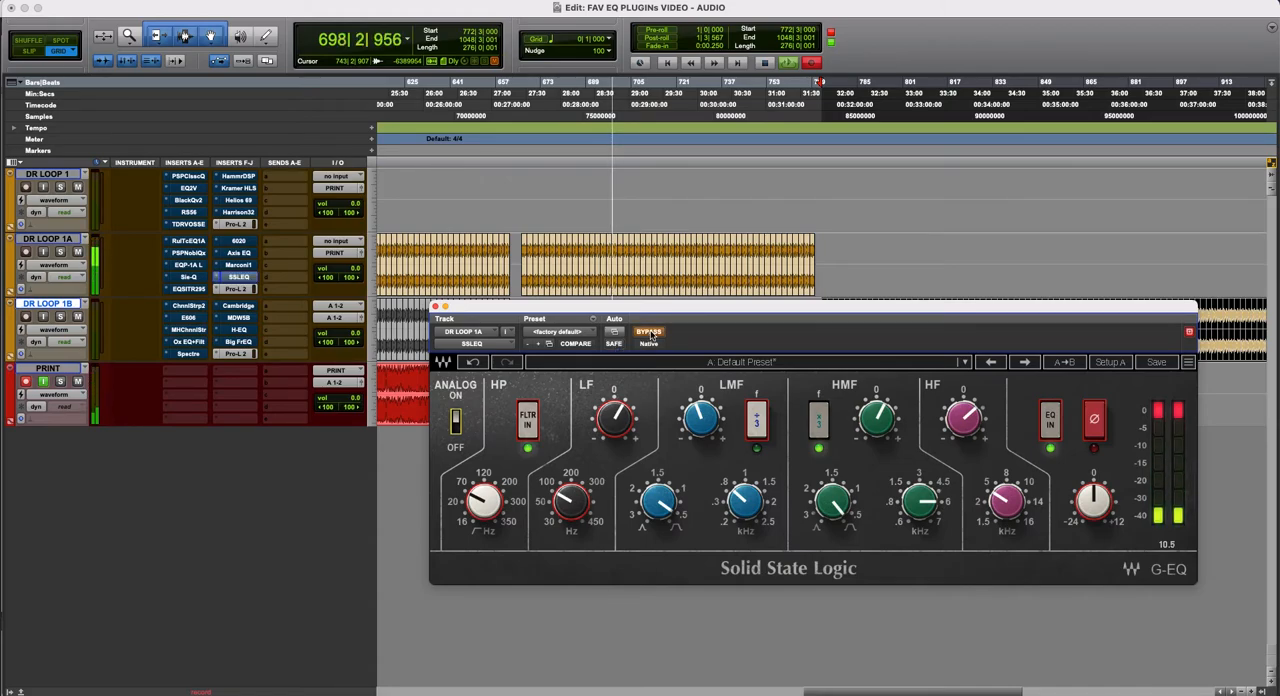
{"action": "left_click", "coordinate": [649, 333]}
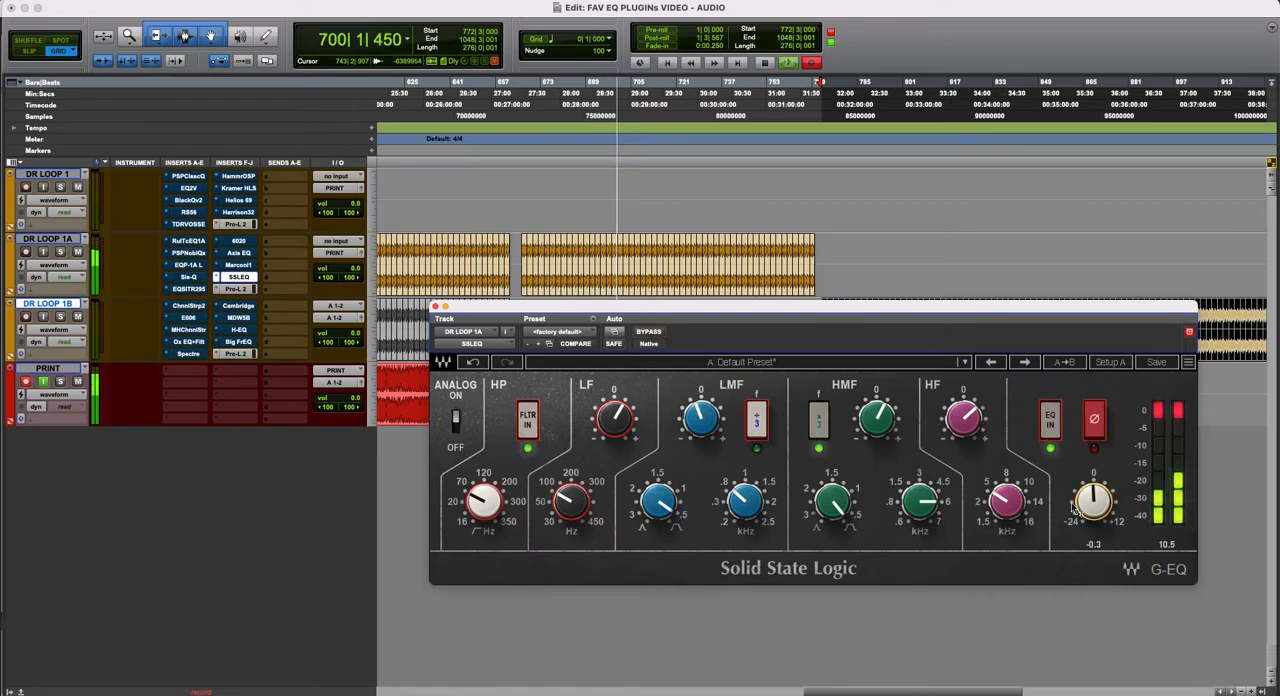
- Set SSLEQ's HMF gain to 2.80, adjust the HF gain, and raise the HF frequency to about 8 kHz
{"action": "left_click", "coordinate": [886, 430]}
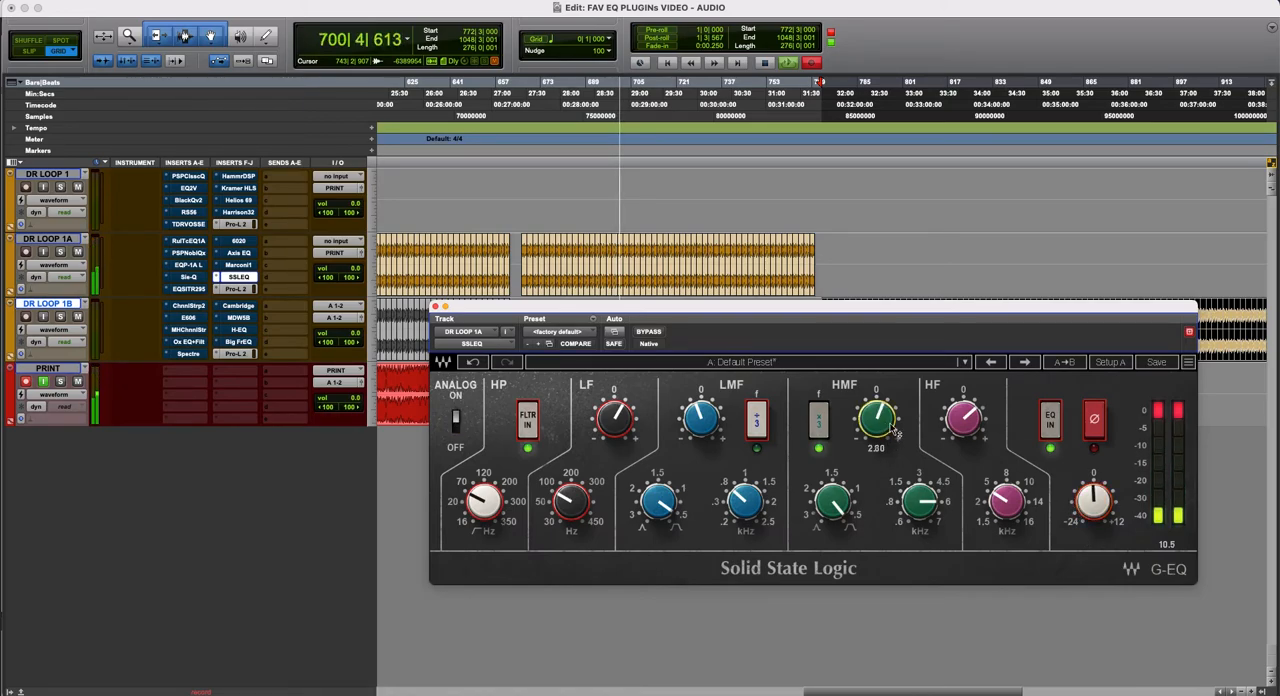
{"action": "left_click", "coordinate": [968, 430]}
{"action": "left_click", "coordinate": [1006, 500]}
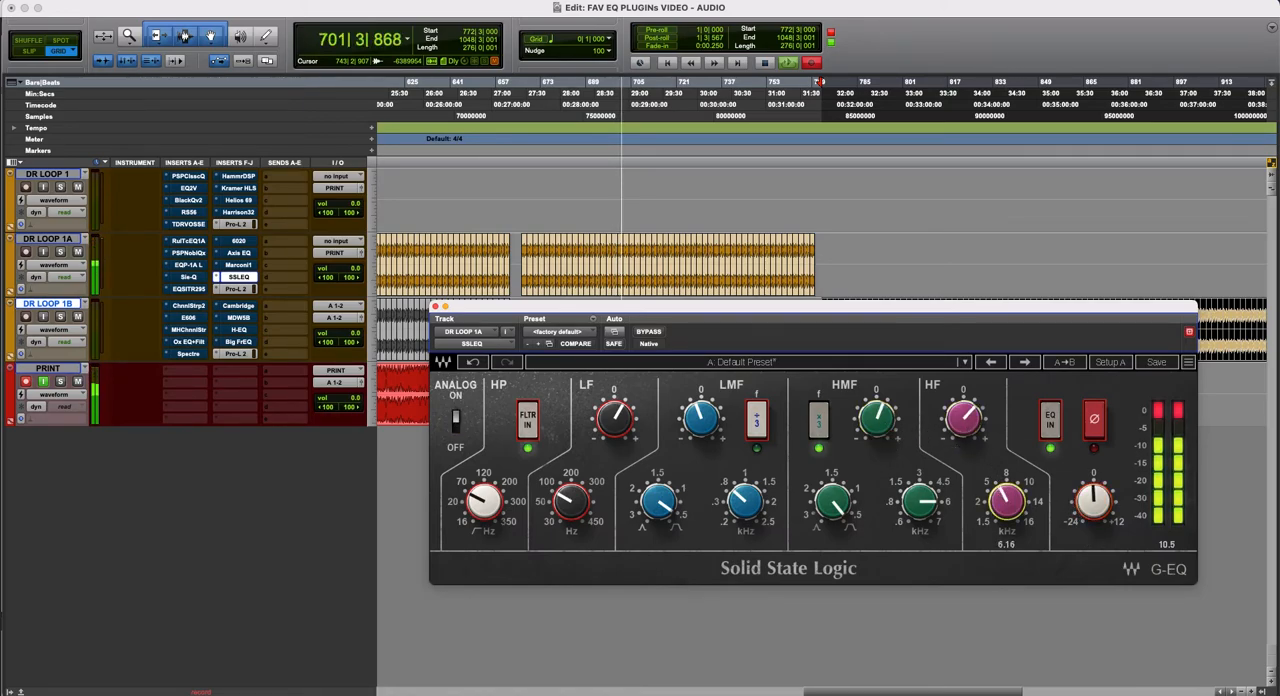
{"action": "left_click_drag", "start_coordinate": [1006, 501], "coordinate": [1006, 487]}
- Compare SSLEQ with its new high-band settings against bypass, leave it bypassed, and close its window
{"action": "left_click", "coordinate": [652, 332]}
{"action": "left_click", "coordinate": [652, 332]}
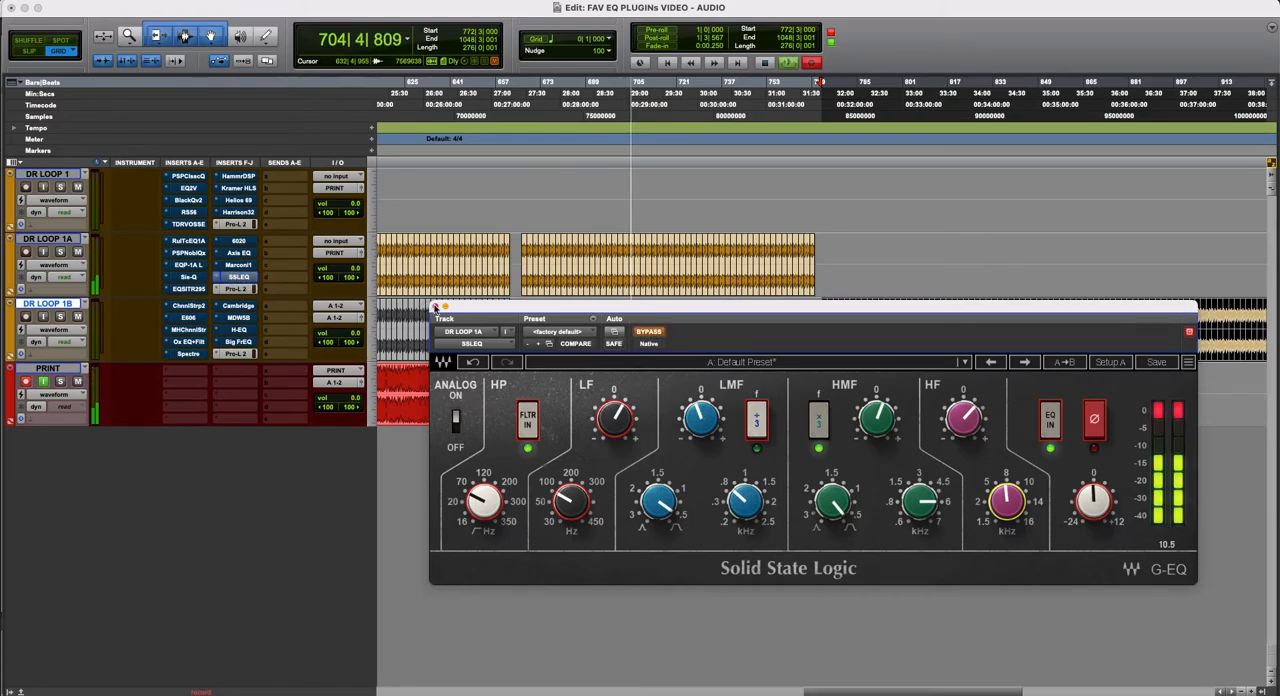
{"action": "left_click", "coordinate": [434, 306]}
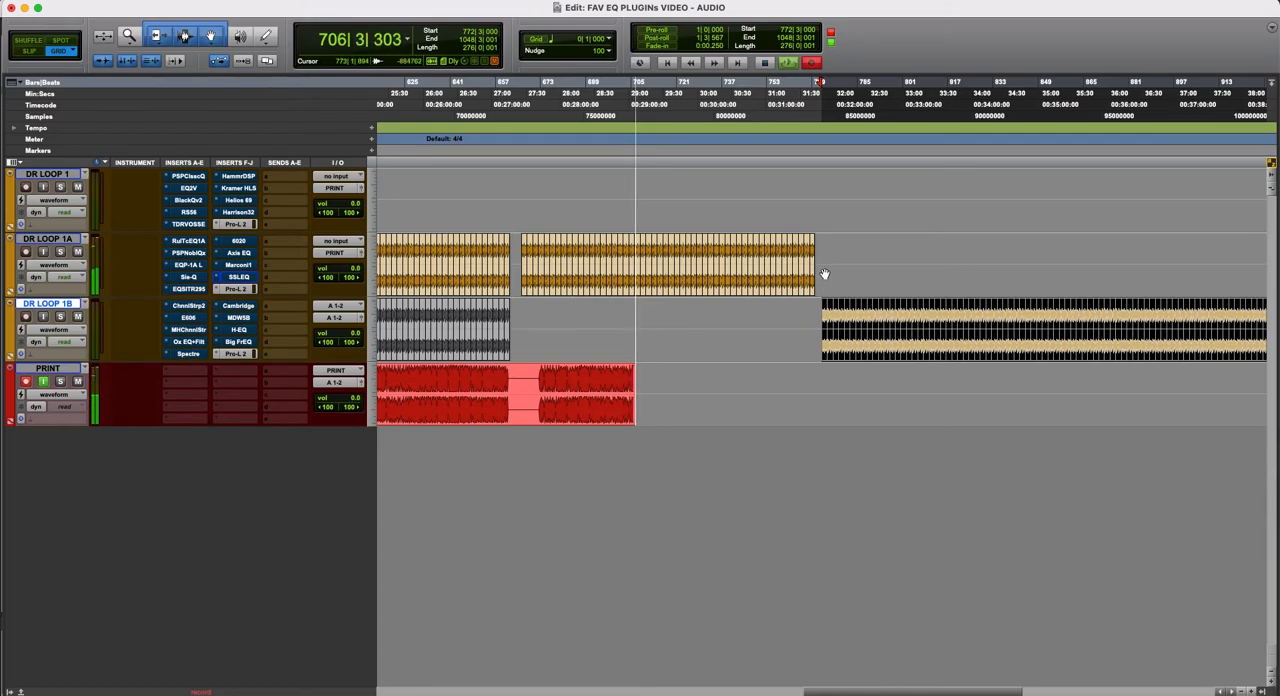
- Delete the remaining DR LOOP 1A clips from 709|4|000 onward and place the cursor in DR LOOP 1B at 773|4|000
{"action": "left_click_drag", "start_coordinate": [815, 258], "coordinate": [643, 256]}
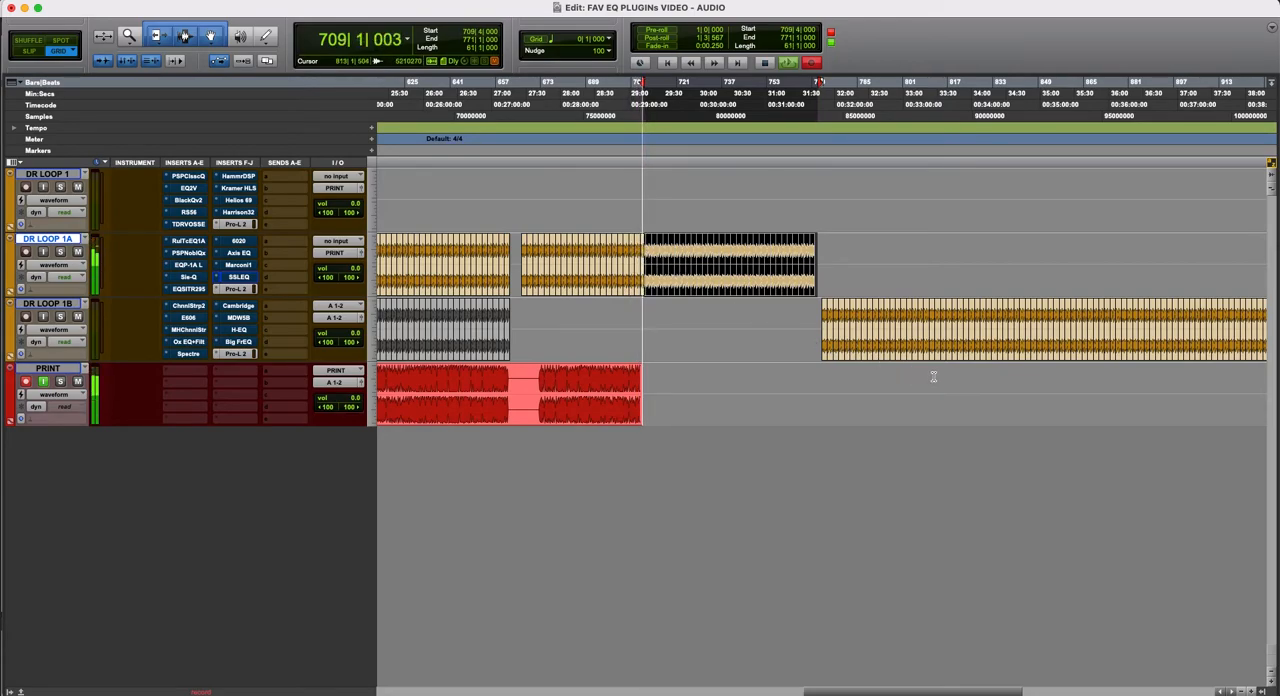
{"action": "key", "text": "Delete"}
{"action": "left_click", "coordinate": [783, 320]}
{"action": "key", "text": "Tab"}
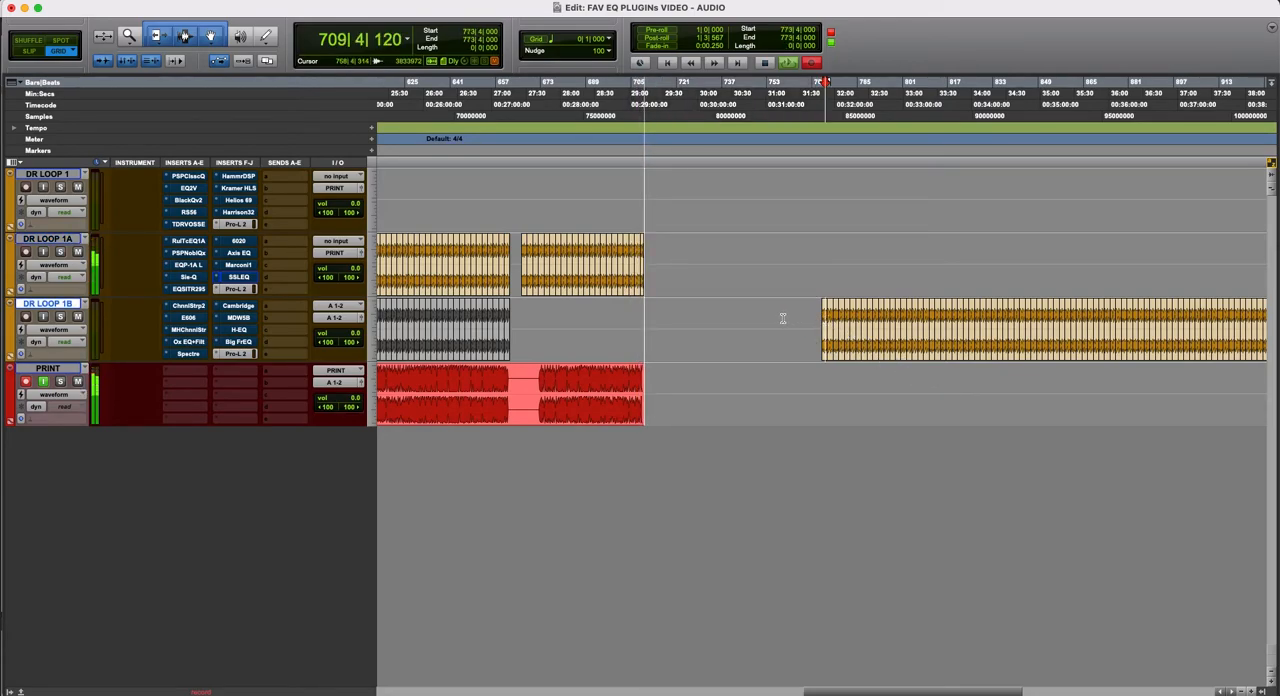
{"action": "key", "text": "r"}
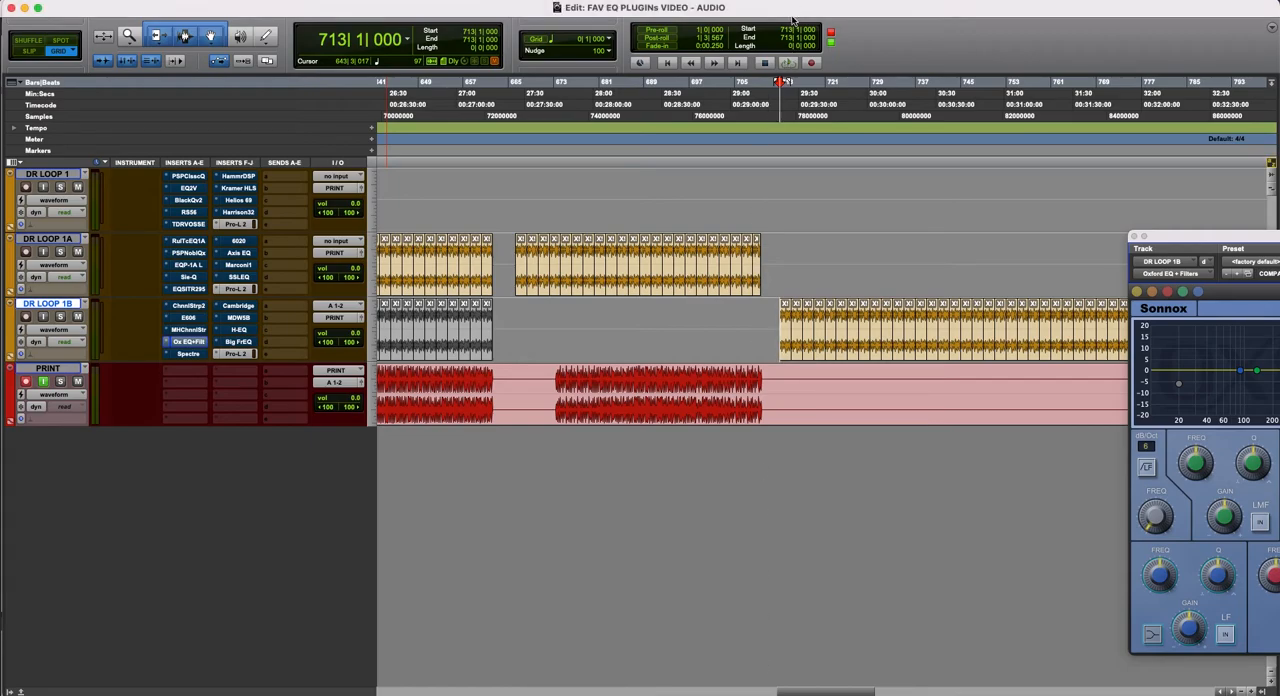
- Audition DR LOOP 1B from bar 713, stop, and start recording to the PRINT track from the same position
{"action": "key", "text": "space"}
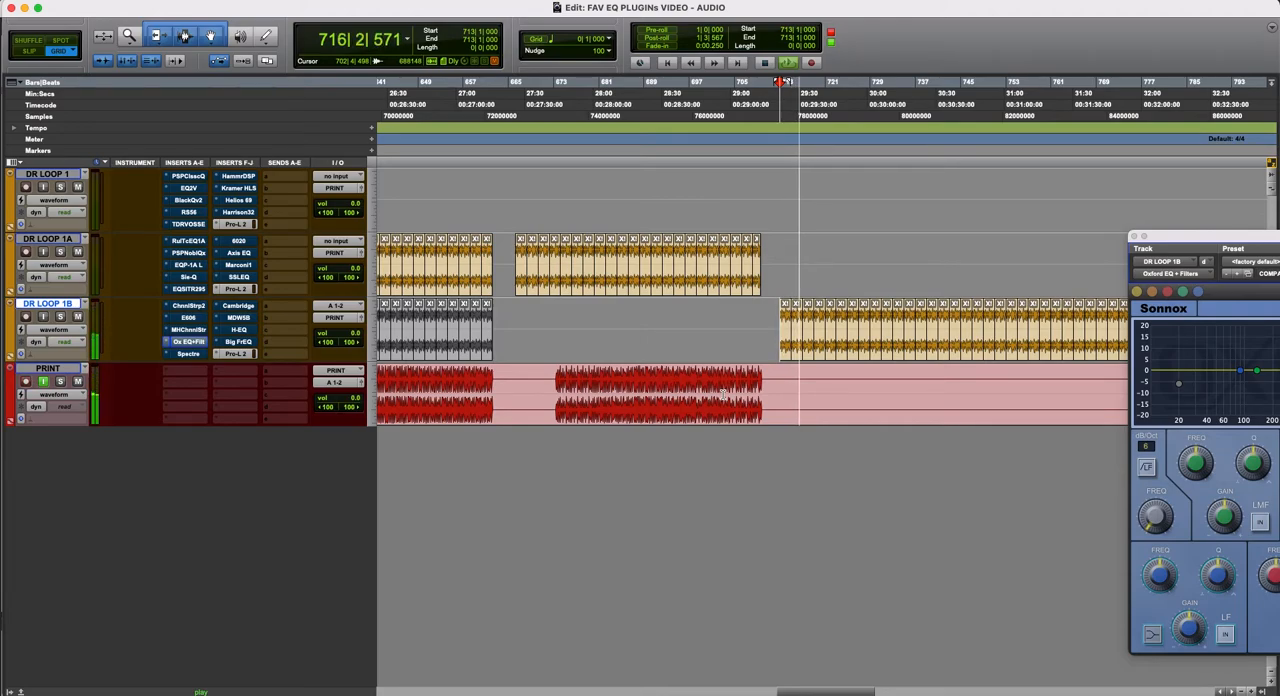
{"action": "key", "text": "space"}
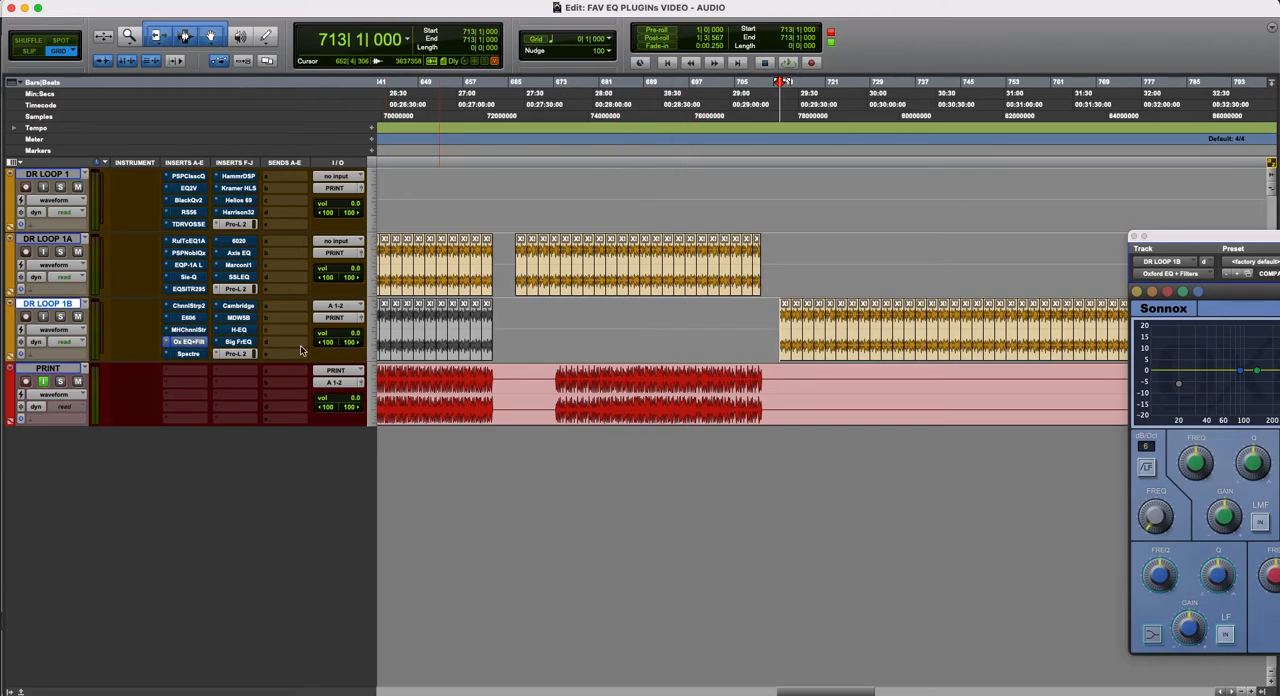
{"action": "key", "text": "super+space"}
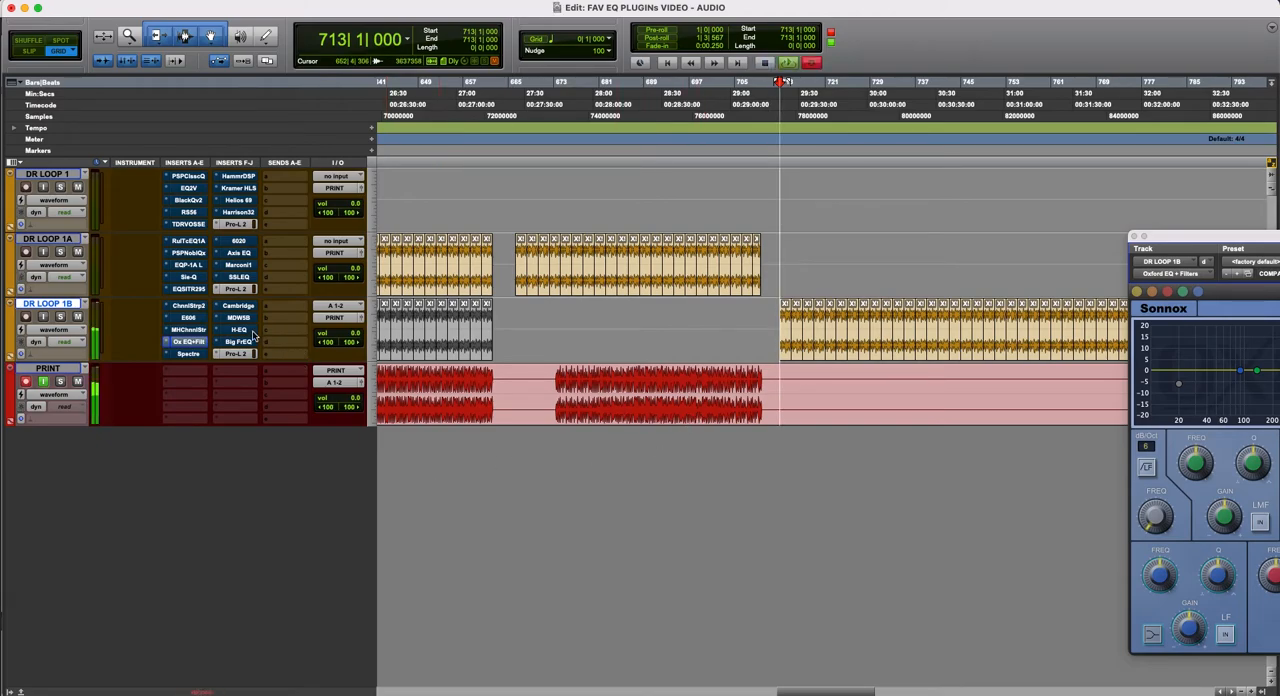
- Open the SSL Native ChannelStrip2 on DR LOOP 1B and place its window over the middle of the session
{"action": "left_click", "coordinate": [189, 305]}
{"action": "left_click_drag", "start_coordinate": [1197, 237], "coordinate": [482, 46]}
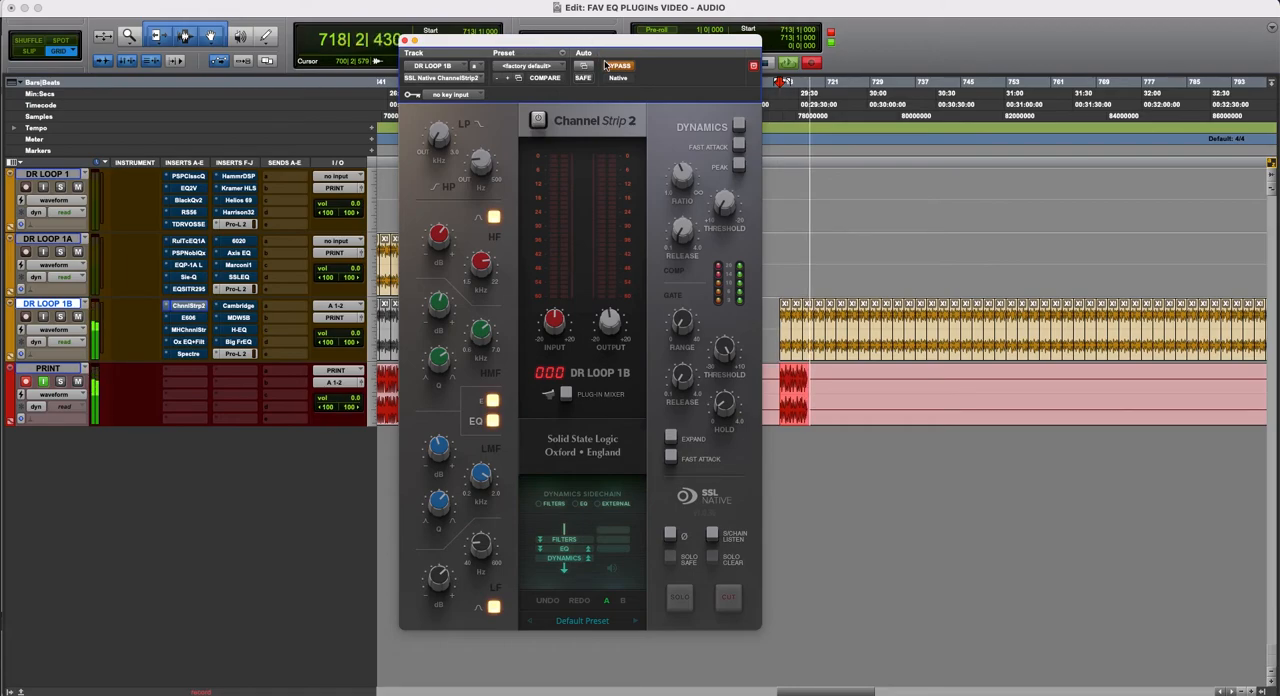
{"action": "left_click_drag", "start_coordinate": [619, 46], "coordinate": [641, 51]}
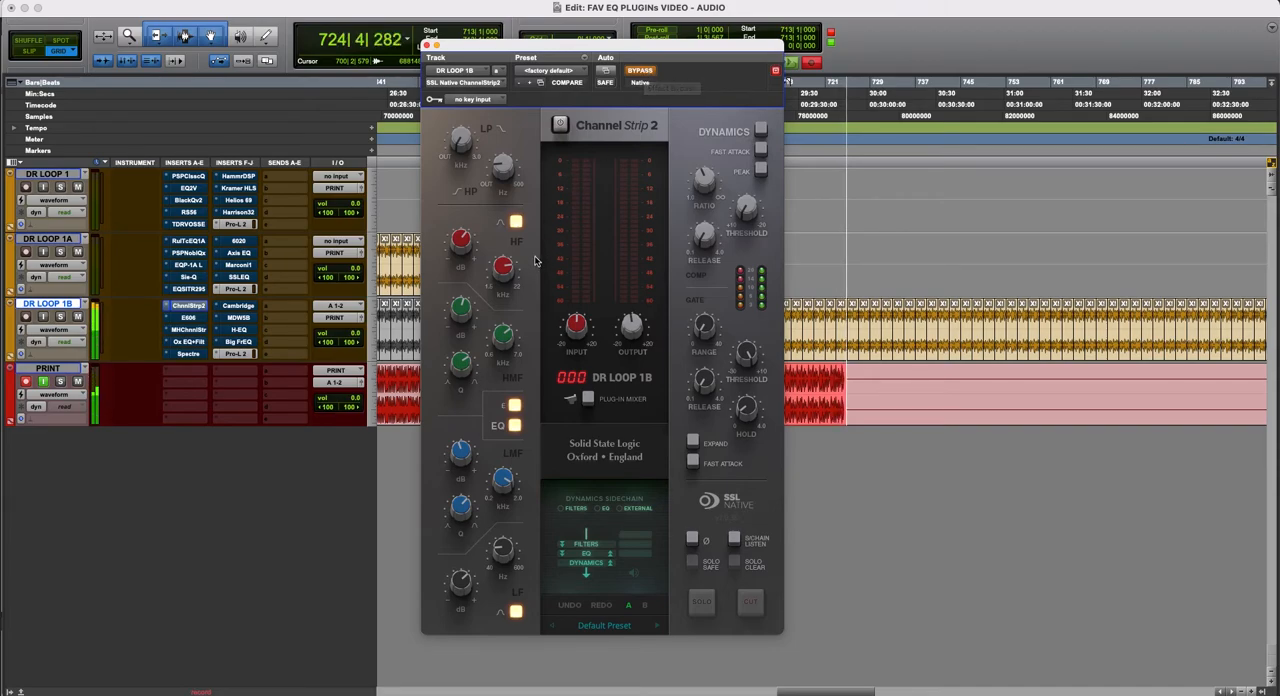
- Switch off ChannelStrip2's EQ section and compare the plug-in active and bypassed
{"action": "left_click", "coordinate": [514, 425]}
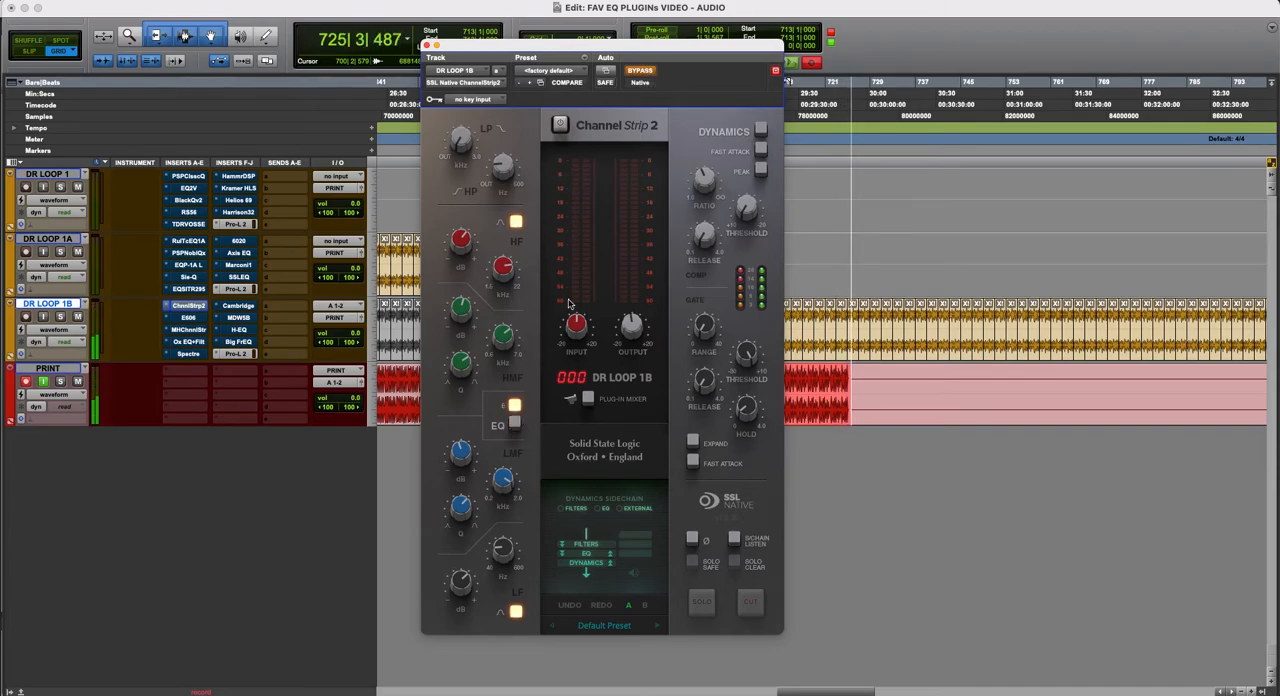
{"action": "left_click", "coordinate": [642, 71]}
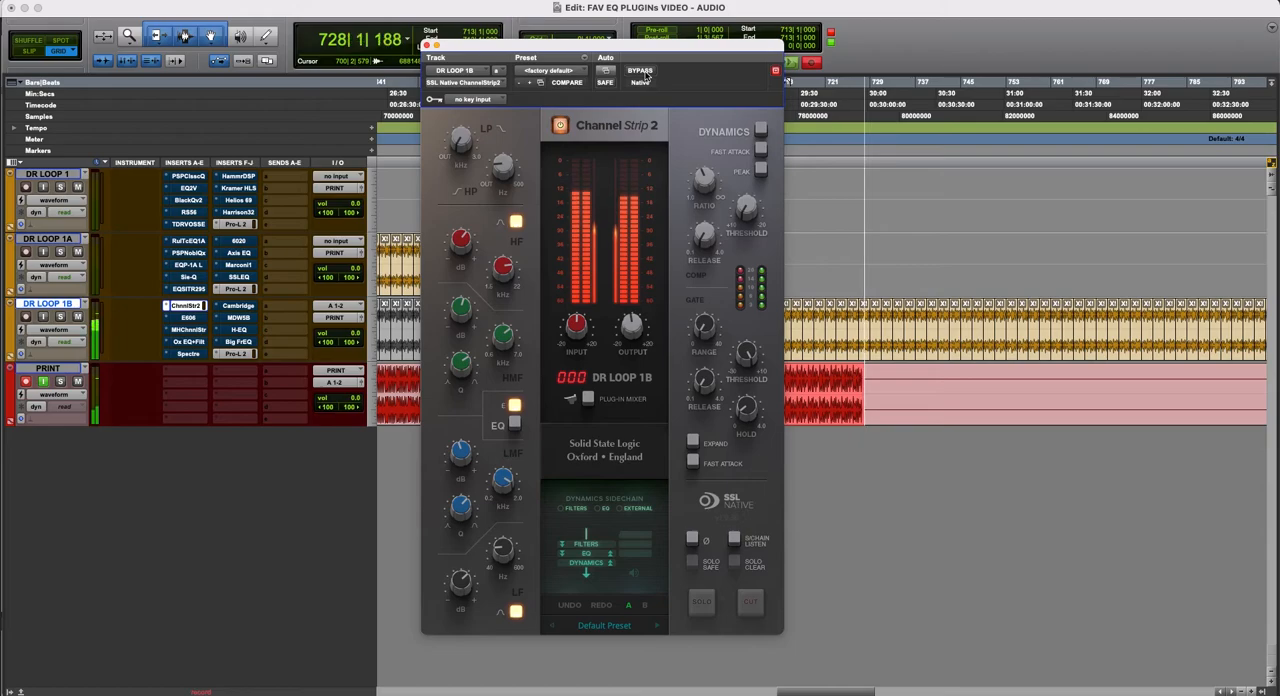
{"action": "left_click", "coordinate": [642, 71]}
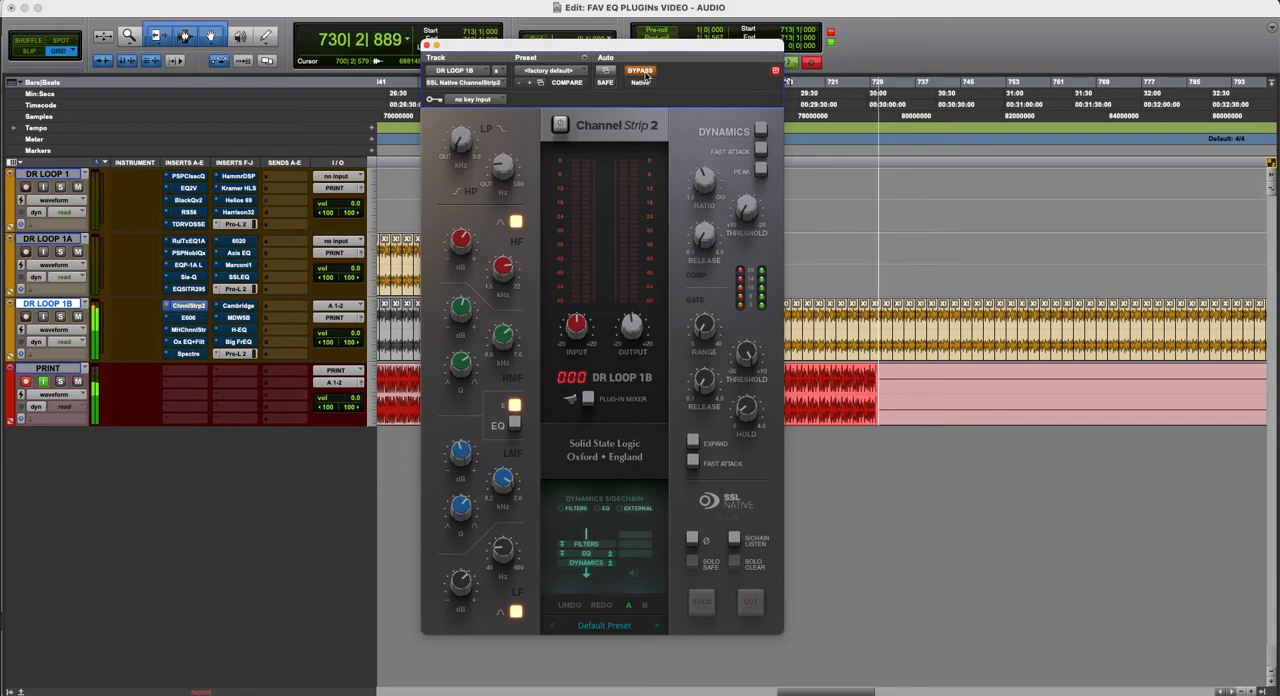
- Compare ChannelStrip2 active and bypassed with its EQ section engaged, and leave the plug-in active
{"action": "left_click", "coordinate": [640, 71]}
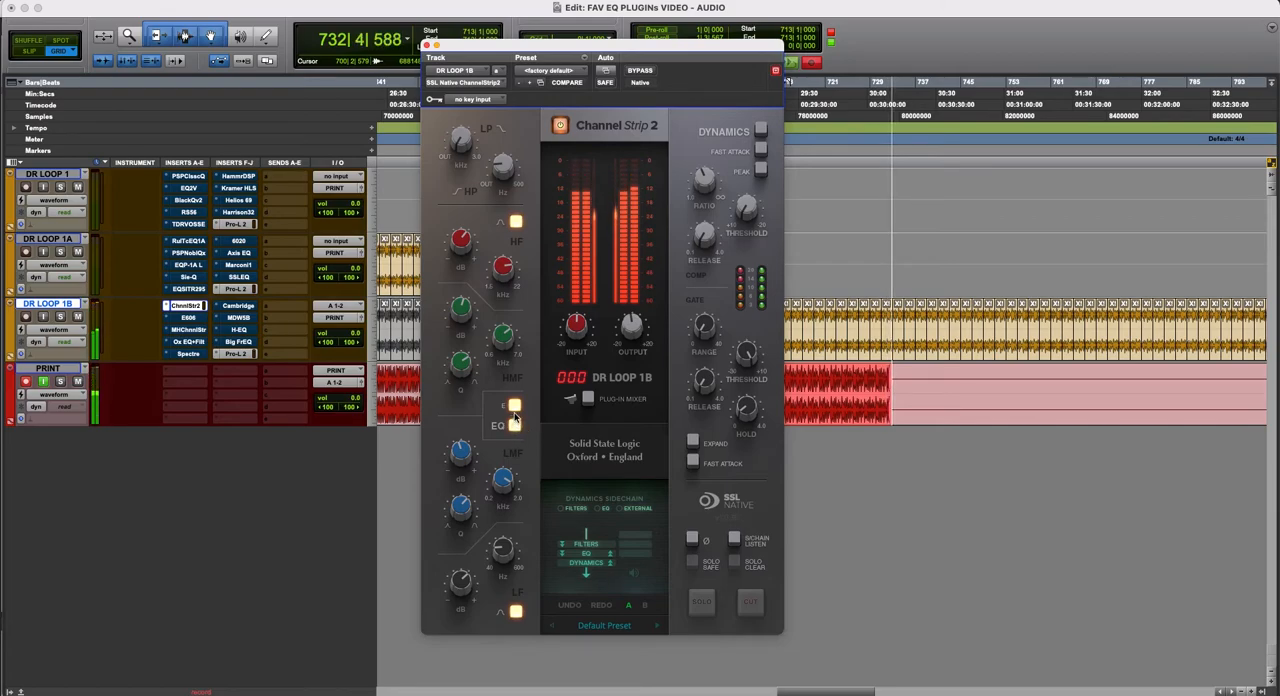
{"action": "left_click", "coordinate": [641, 72]}
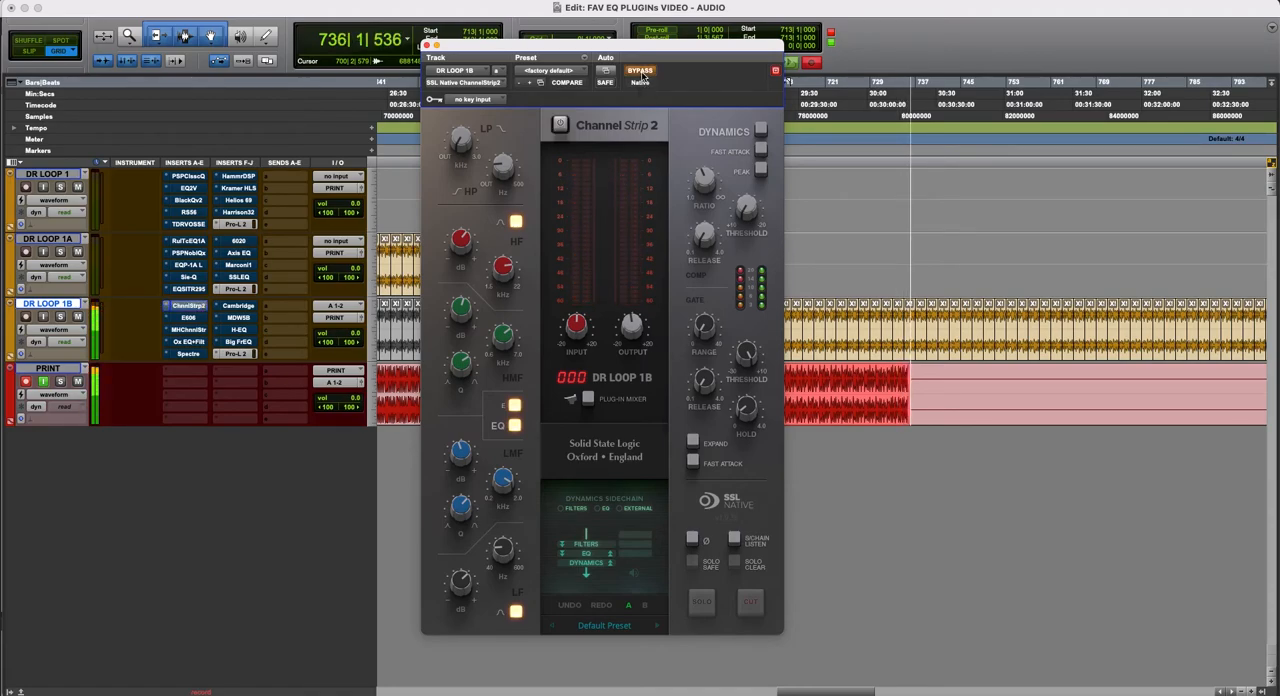
{"action": "left_click", "coordinate": [641, 72]}
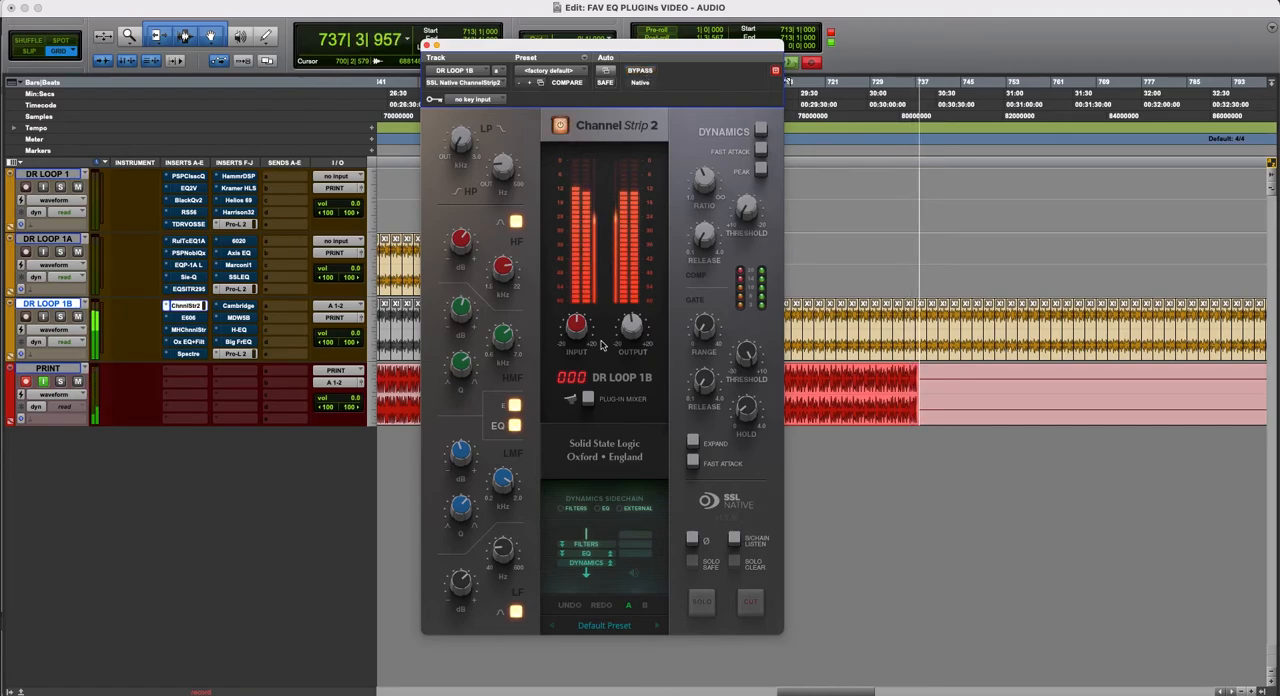
- Set ChannelStrip2's LF gain to 4.5 dB while the loop is recording
{"action": "mouse_move", "coordinate": [465, 584]}
{"action": "left_click_drag", "start_coordinate": [465, 584], "coordinate": [465, 592]}
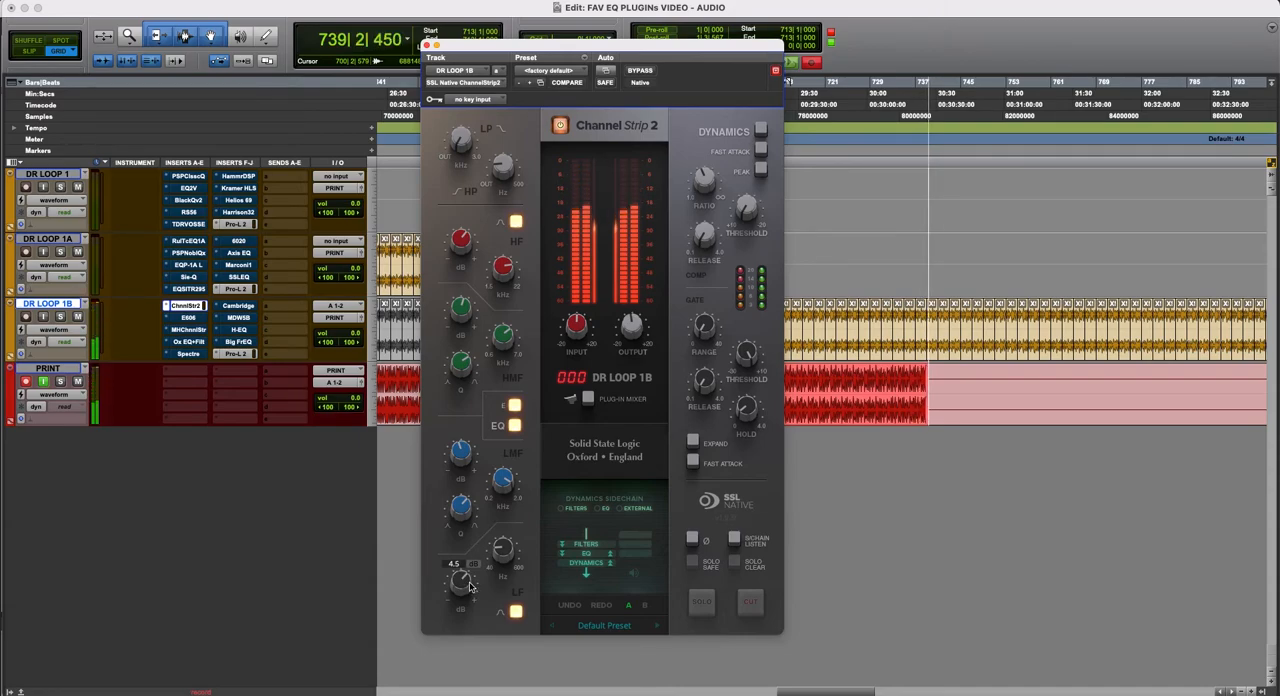
{"action": "mouse_move", "coordinate": [459, 512]}
{"action": "mouse_move", "coordinate": [465, 462]}
{"action": "mouse_move", "coordinate": [461, 583]}
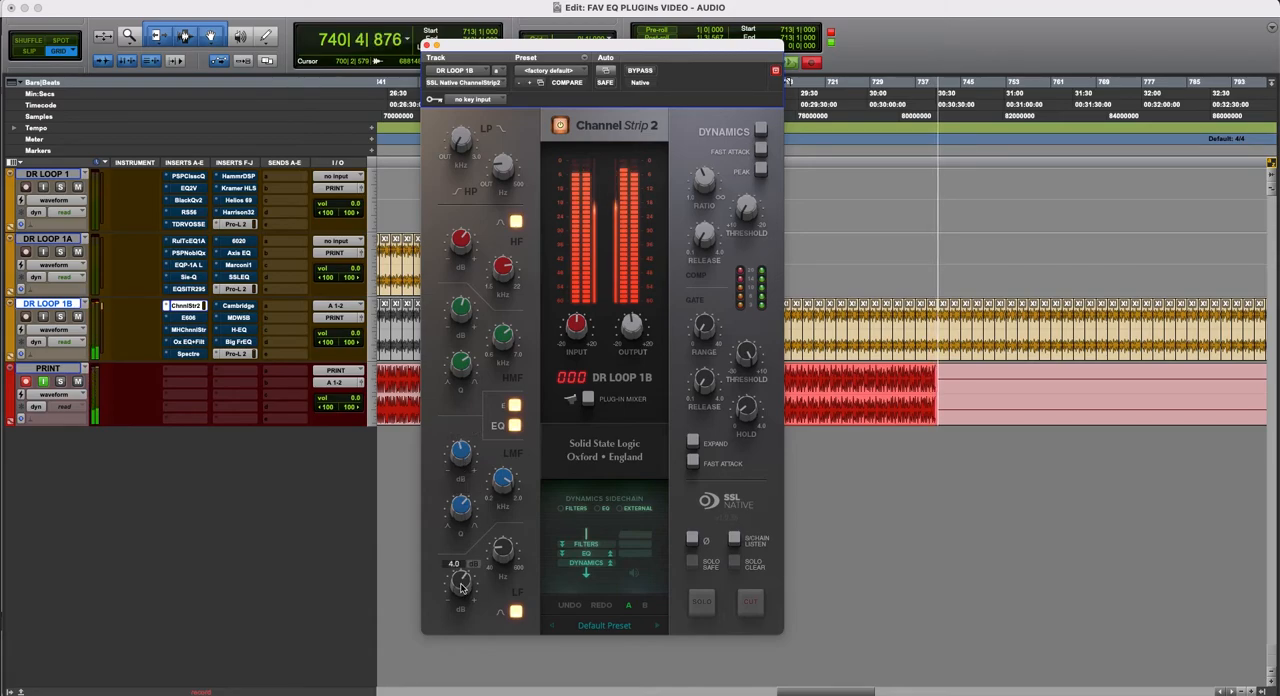
- Compare ChannelStrip2 bypassed and active on DR LOOP 1B with the boosted LF band, and leave the plug-in bypassed
{"action": "left_click", "coordinate": [639, 71]}
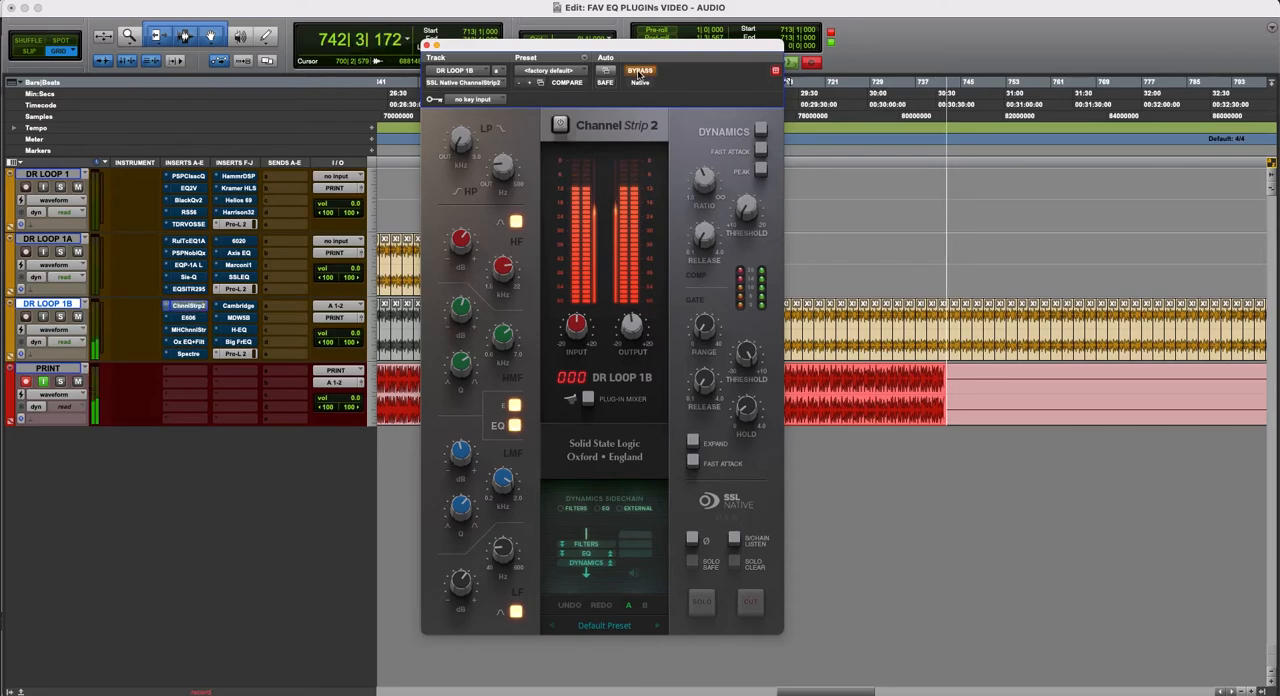
{"action": "left_click", "coordinate": [639, 71]}
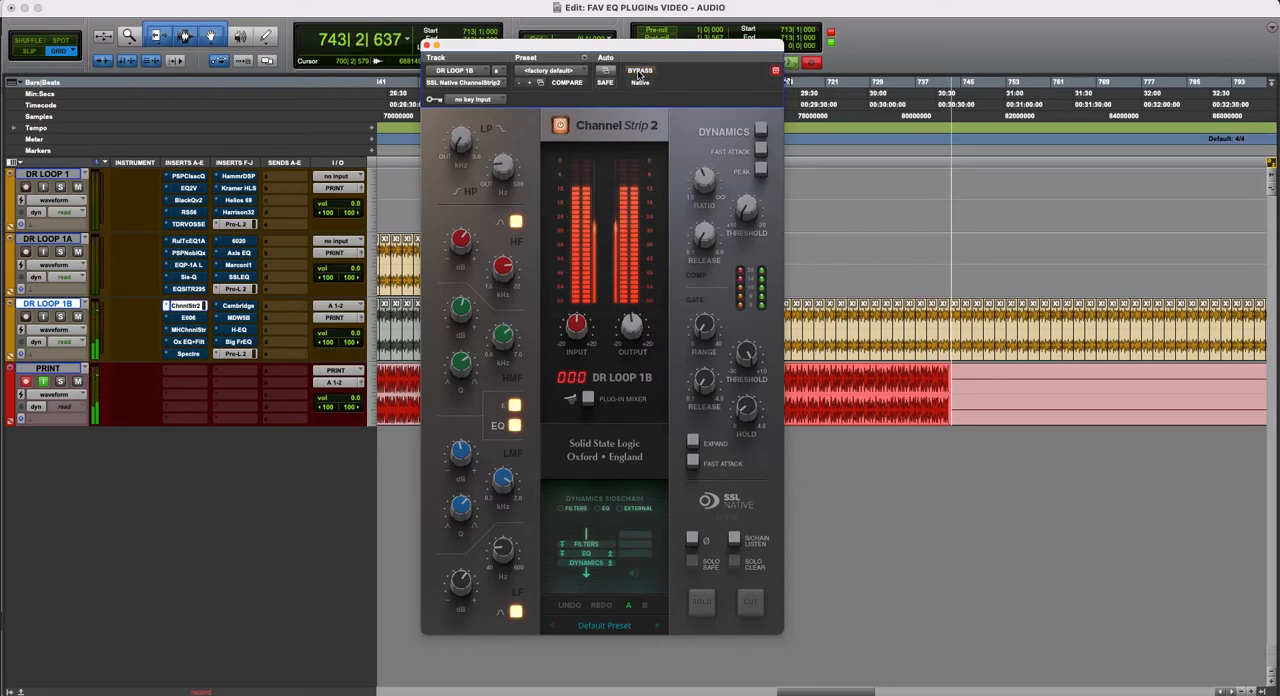
{"action": "left_click", "coordinate": [639, 71]}
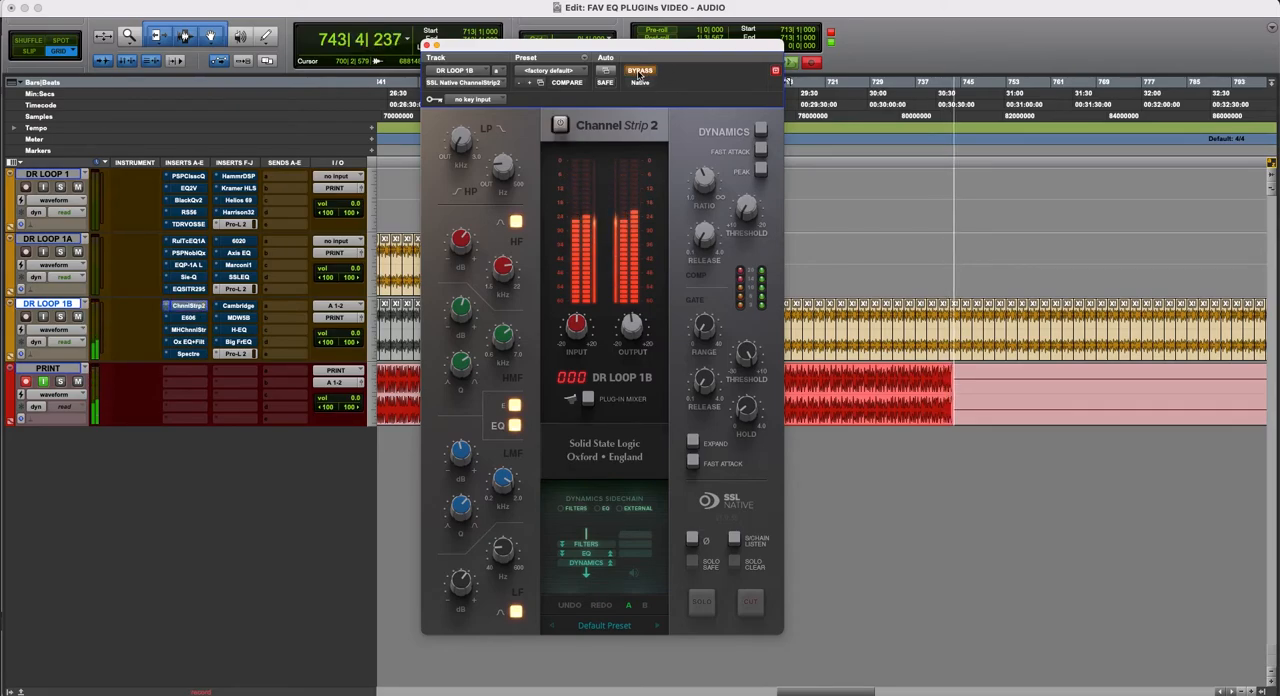
{"action": "left_click", "coordinate": [639, 71]}
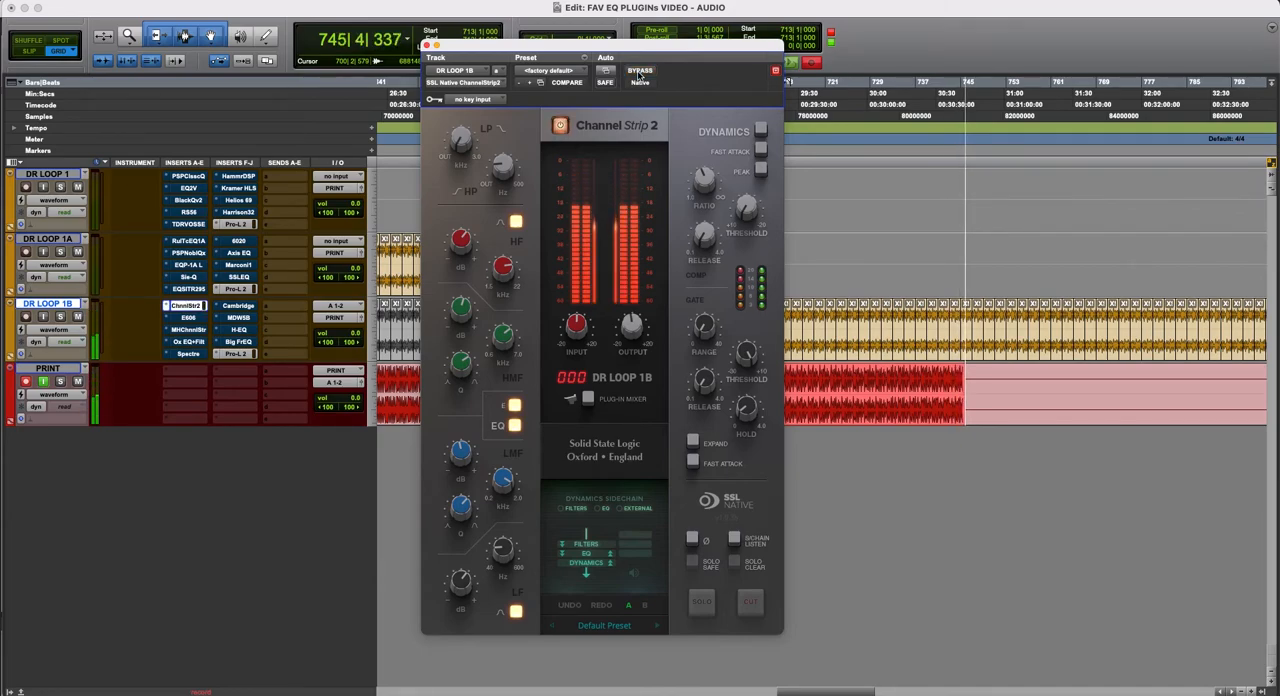
{"action": "left_click", "coordinate": [638, 72]}
{"action": "left_click", "coordinate": [638, 72]}
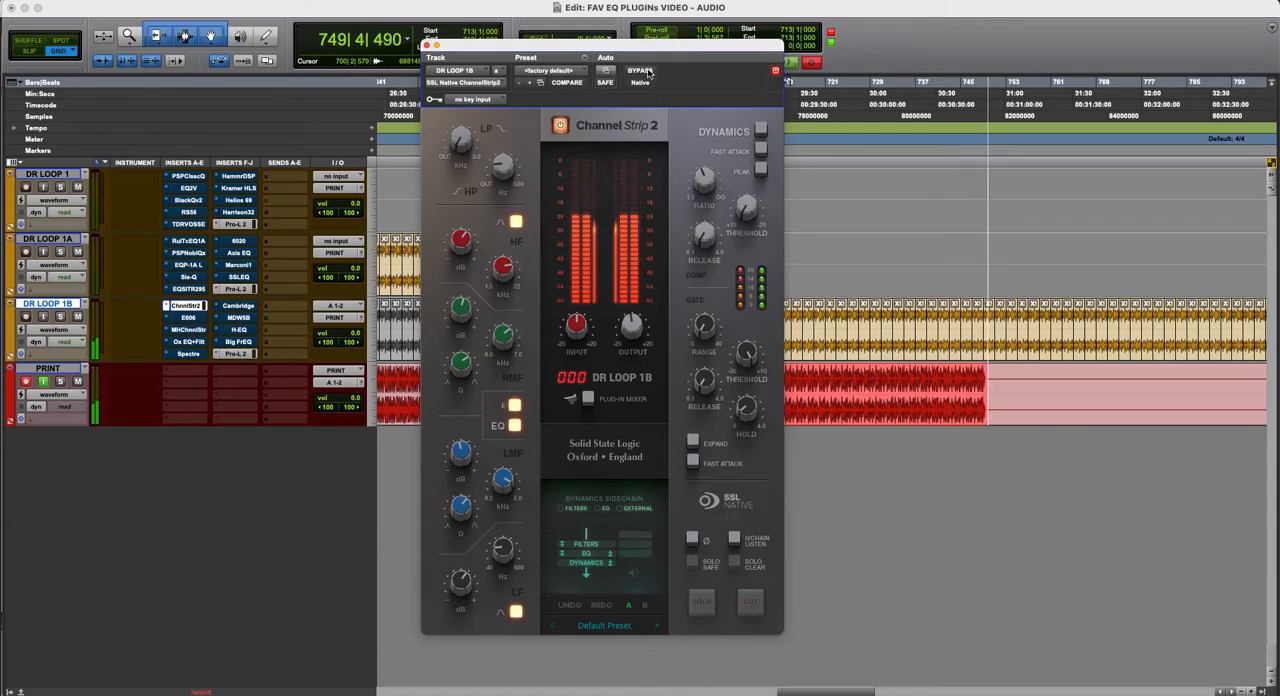
{"action": "left_click_drag", "start_coordinate": [665, 49], "coordinate": [755, 93]}
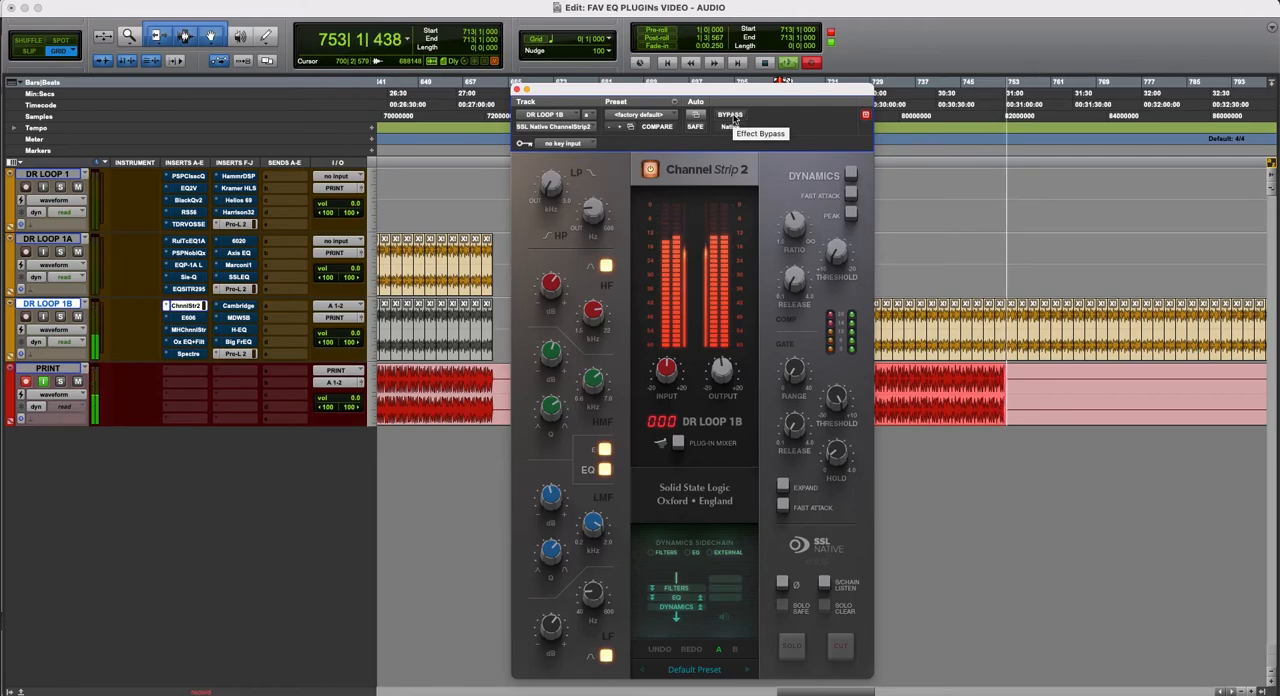
{"action": "left_click", "coordinate": [732, 115]}
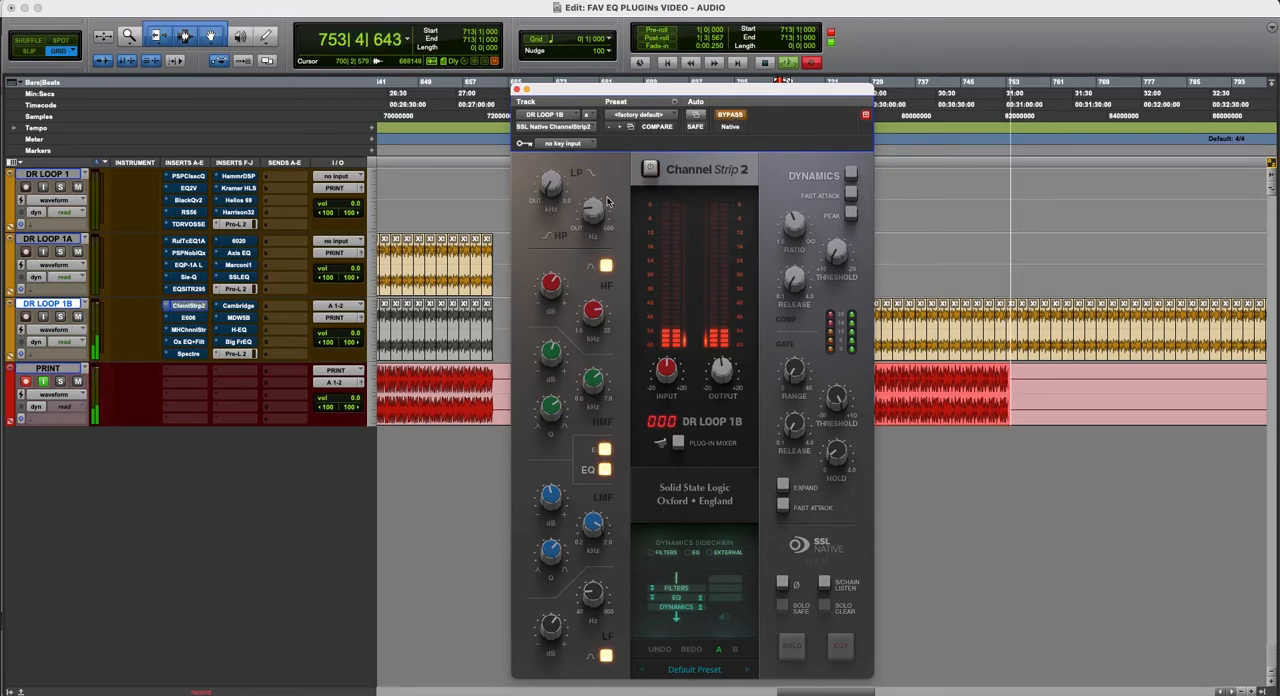
- Open the FilterBank E606 EQ on DR LOOP 1B and place its window over the middle of the session
{"action": "left_click", "coordinate": [190, 317]}
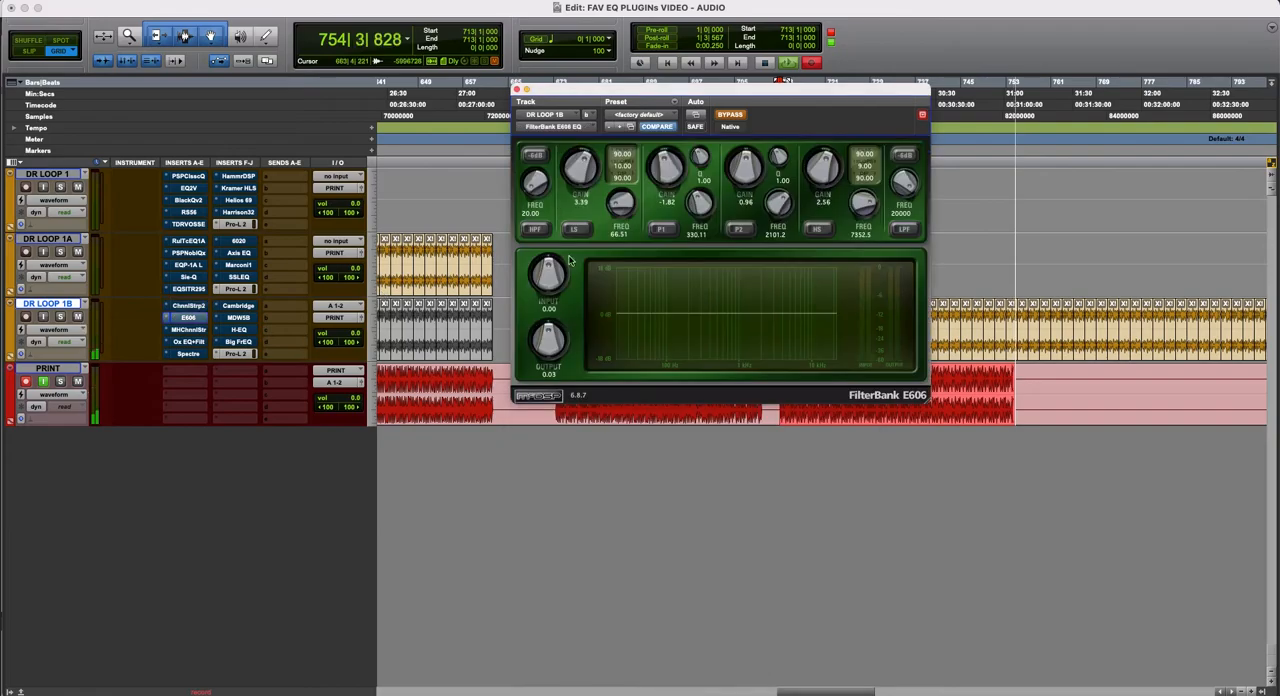
{"action": "left_click_drag", "start_coordinate": [797, 90], "coordinate": [738, 213]}
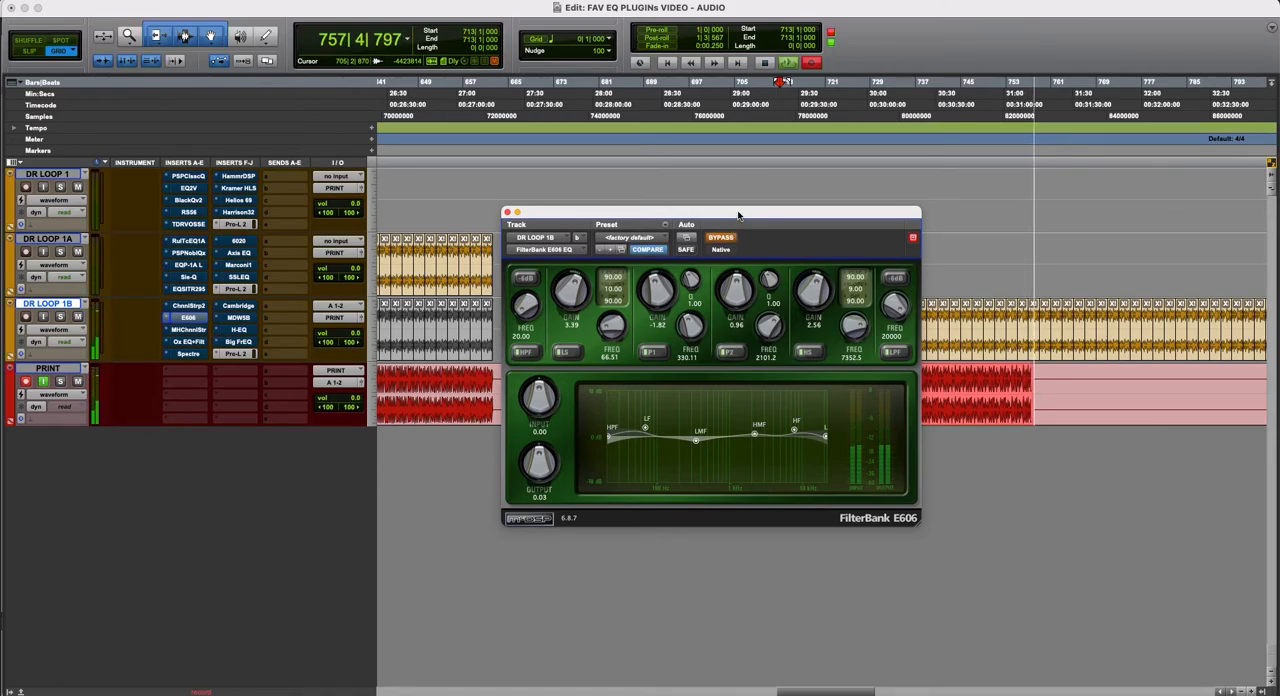
{"action": "left_click_drag", "start_coordinate": [738, 215], "coordinate": [714, 205]}
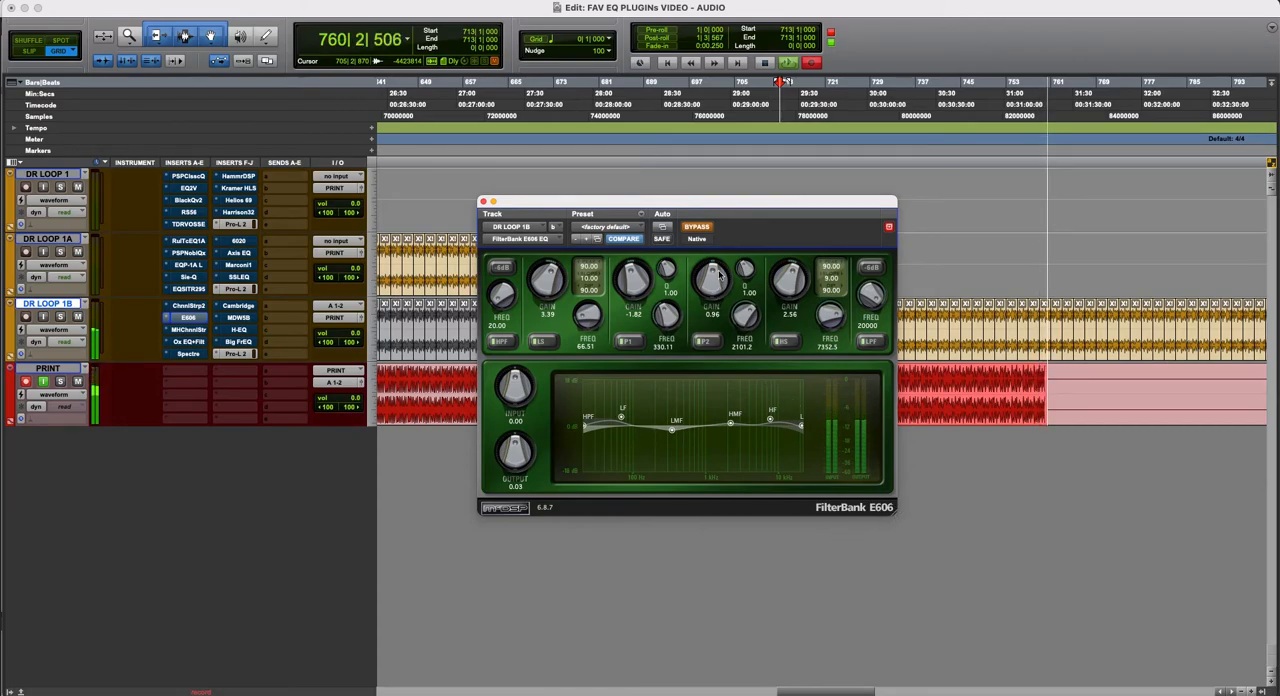
- Compare the FilterBank E606 active and bypassed on the playing loop, and leave the plug-in active
{"action": "left_click", "coordinate": [700, 228]}
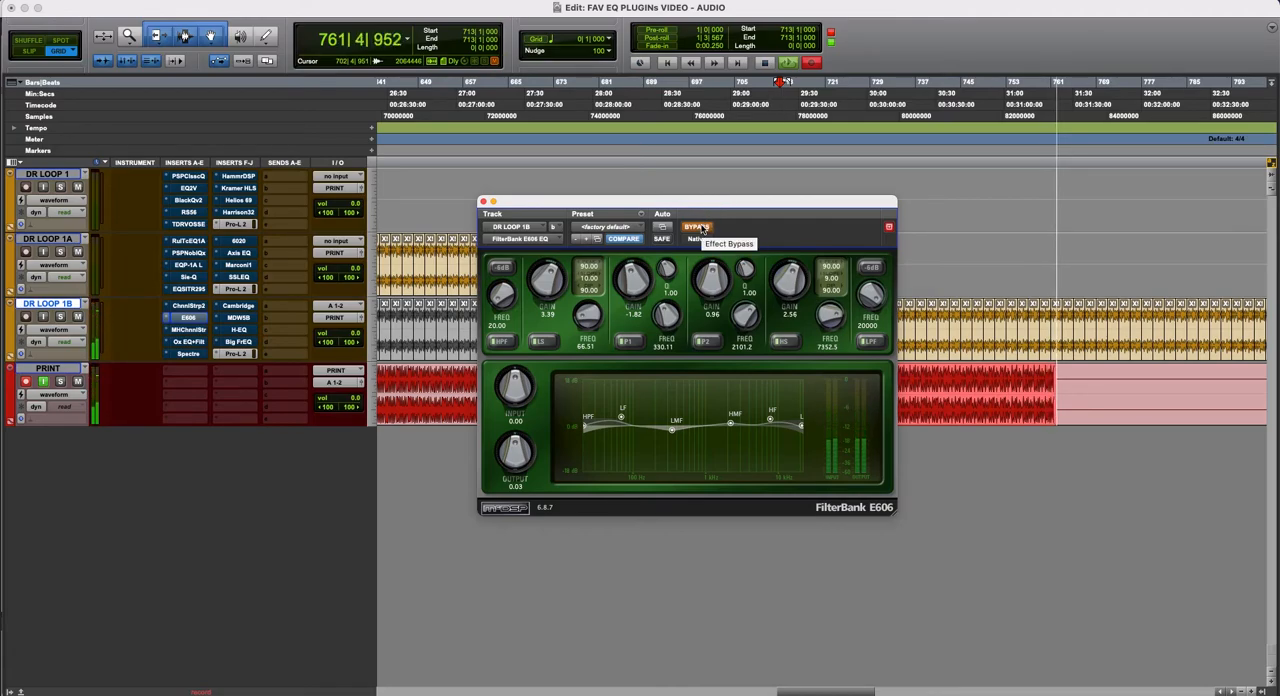
{"action": "left_click", "coordinate": [702, 229]}
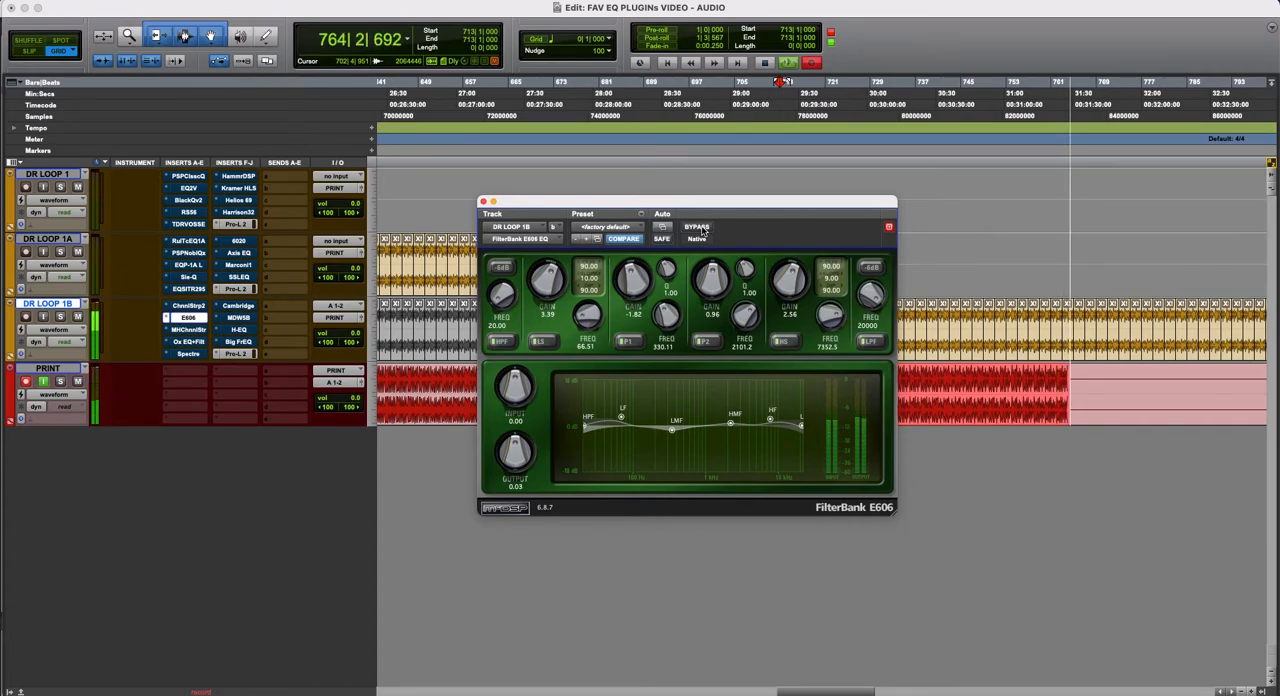
{"action": "left_click", "coordinate": [702, 229]}
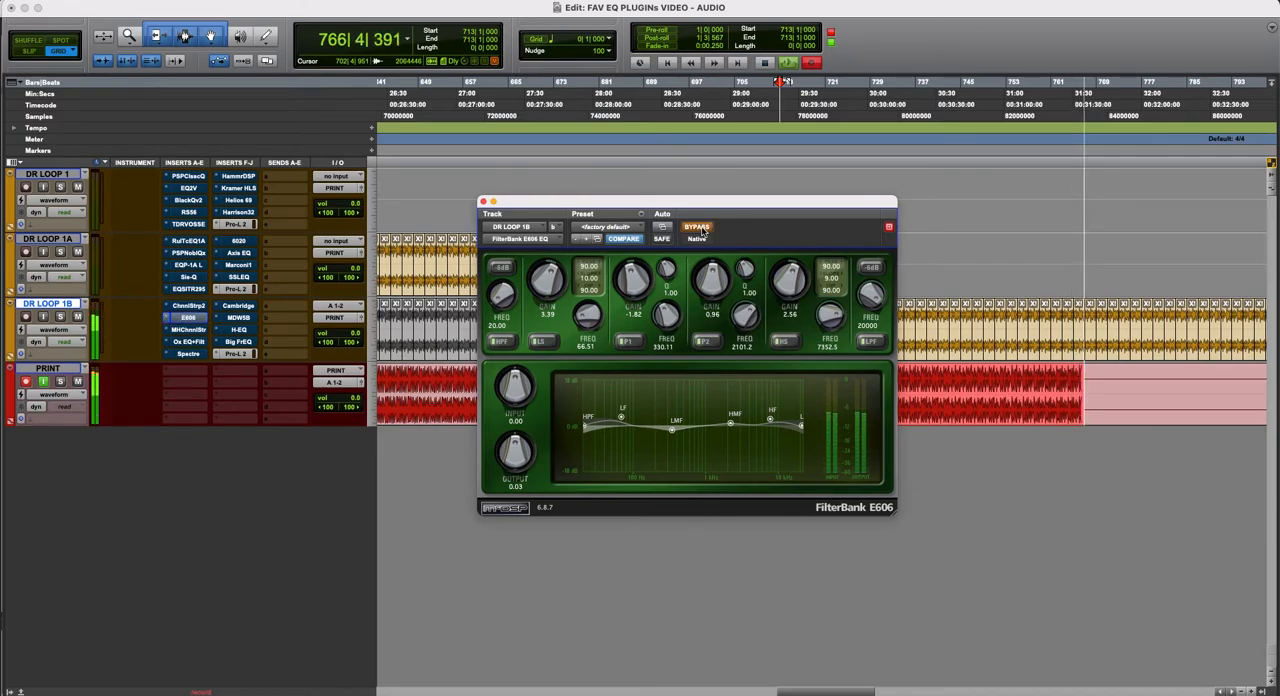
{"action": "left_click", "coordinate": [702, 229]}
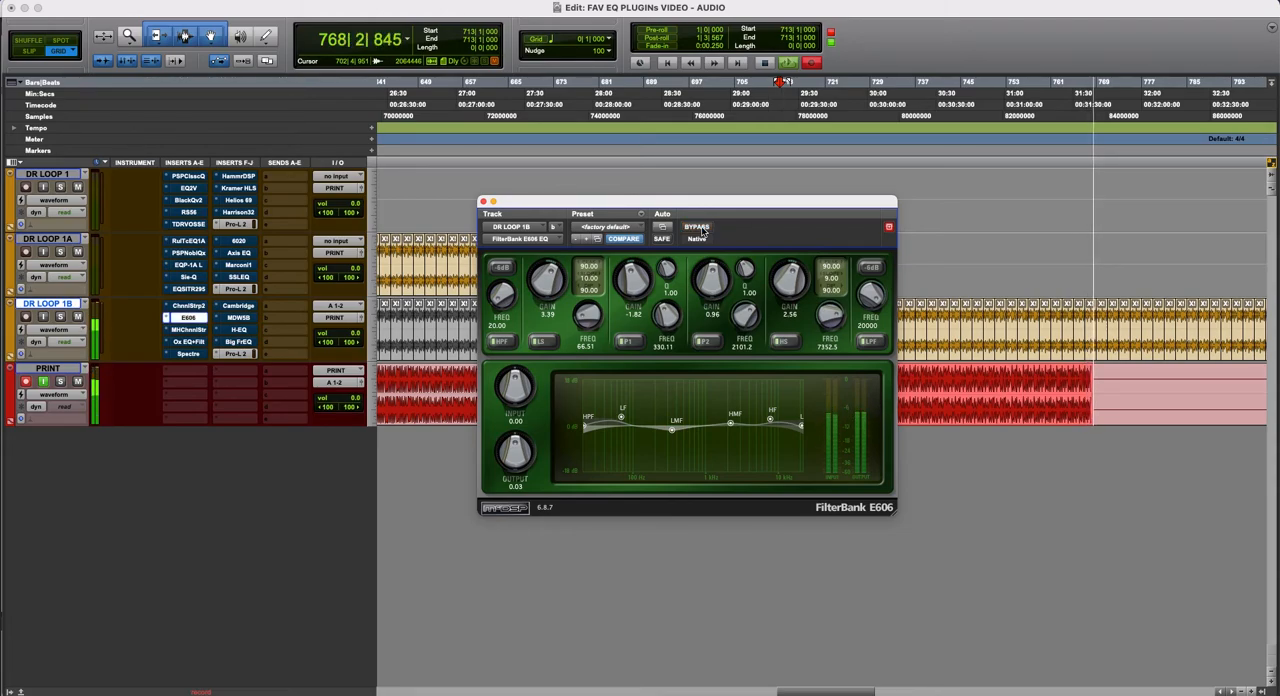
{"action": "left_click", "coordinate": [702, 229]}
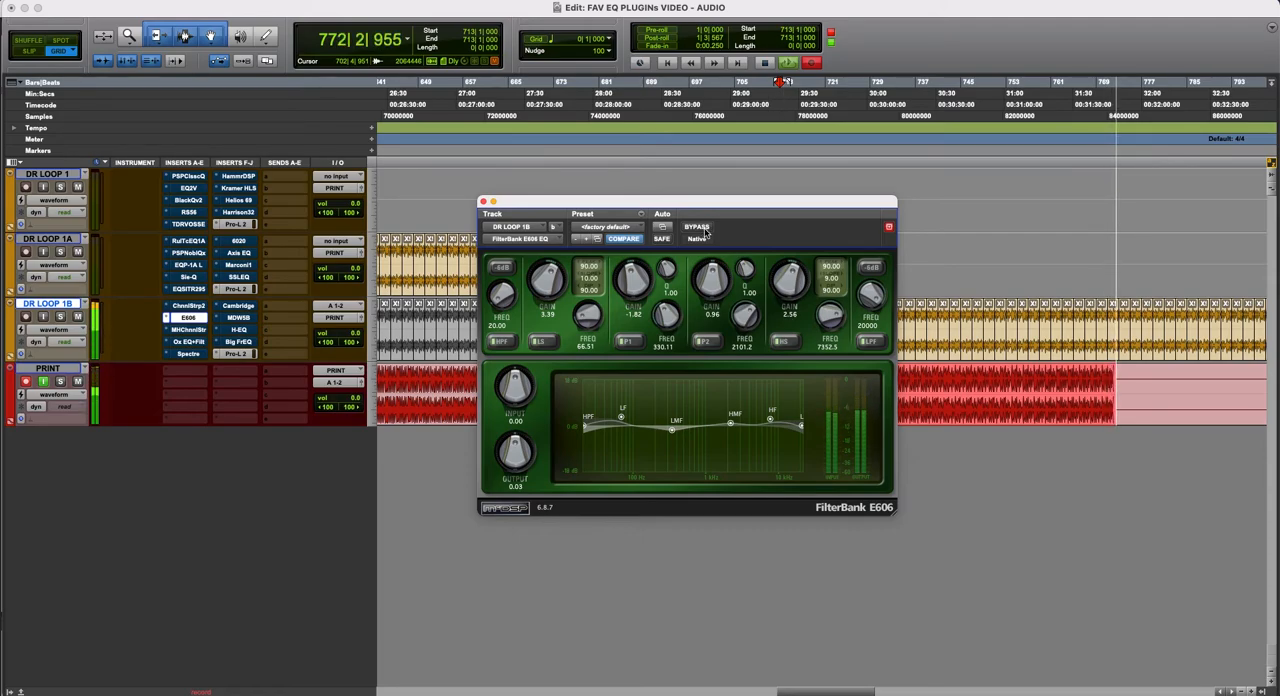
- Reposition the FilterBank E606 window, compare the plug-in bypassed and active again, and leave it bypassed
{"action": "mouse_move", "coordinate": [769, 201]}
{"action": "left_mouse_down"}
{"action": "mouse_move", "coordinate": [808, 257]}
{"action": "mouse_move", "coordinate": [800, 294]}
{"action": "mouse_move", "coordinate": [746, 199]}
{"action": "left_mouse_up"}
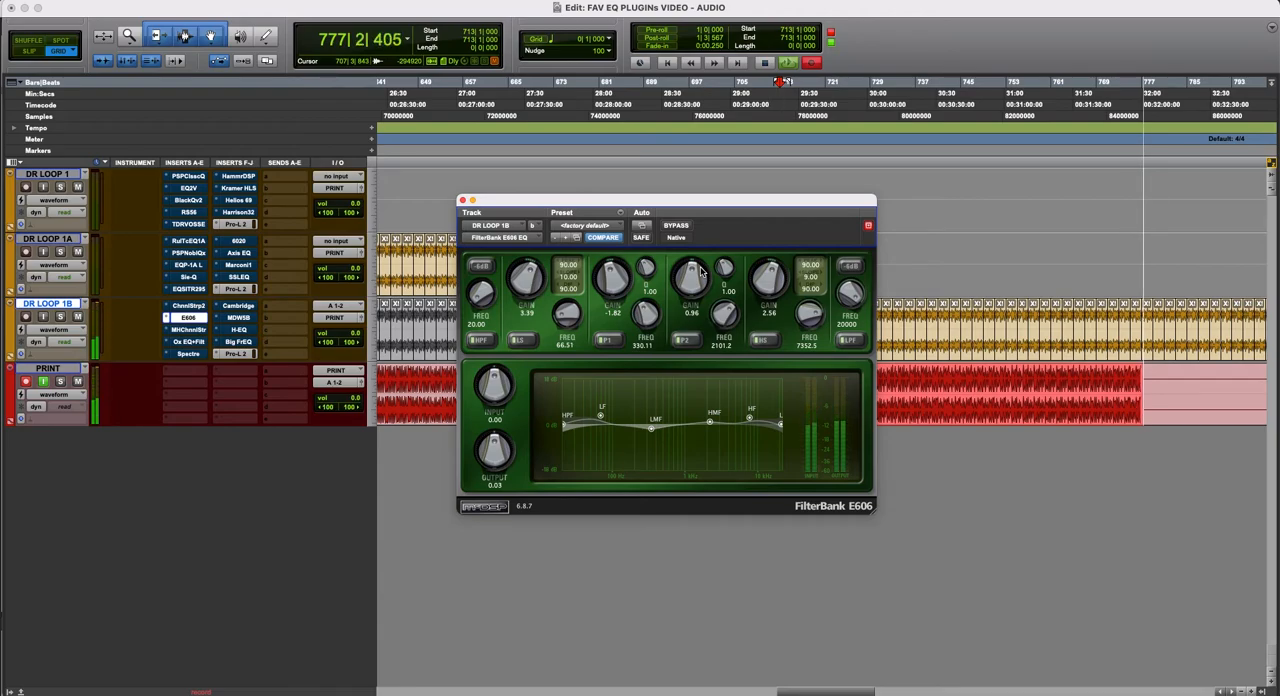
{"action": "left_click_drag", "start_coordinate": [729, 200], "coordinate": [731, 227]}
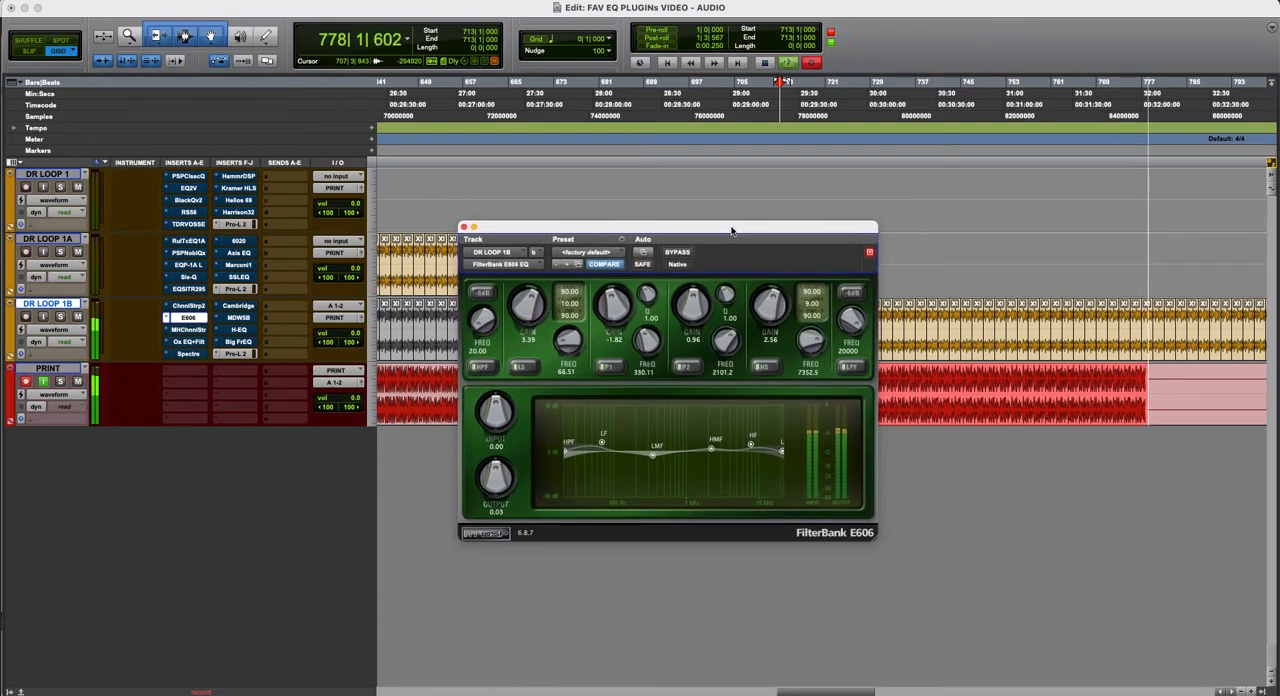
{"action": "left_click", "coordinate": [683, 254]}
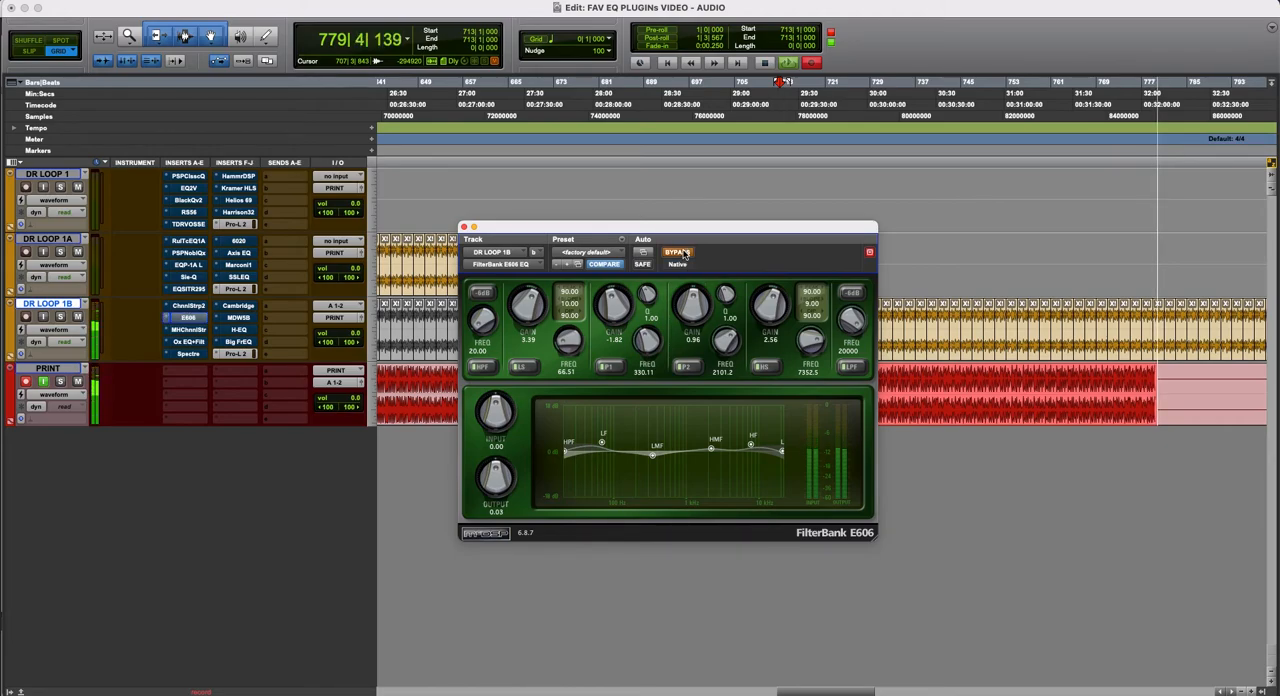
{"action": "left_click", "coordinate": [684, 255]}
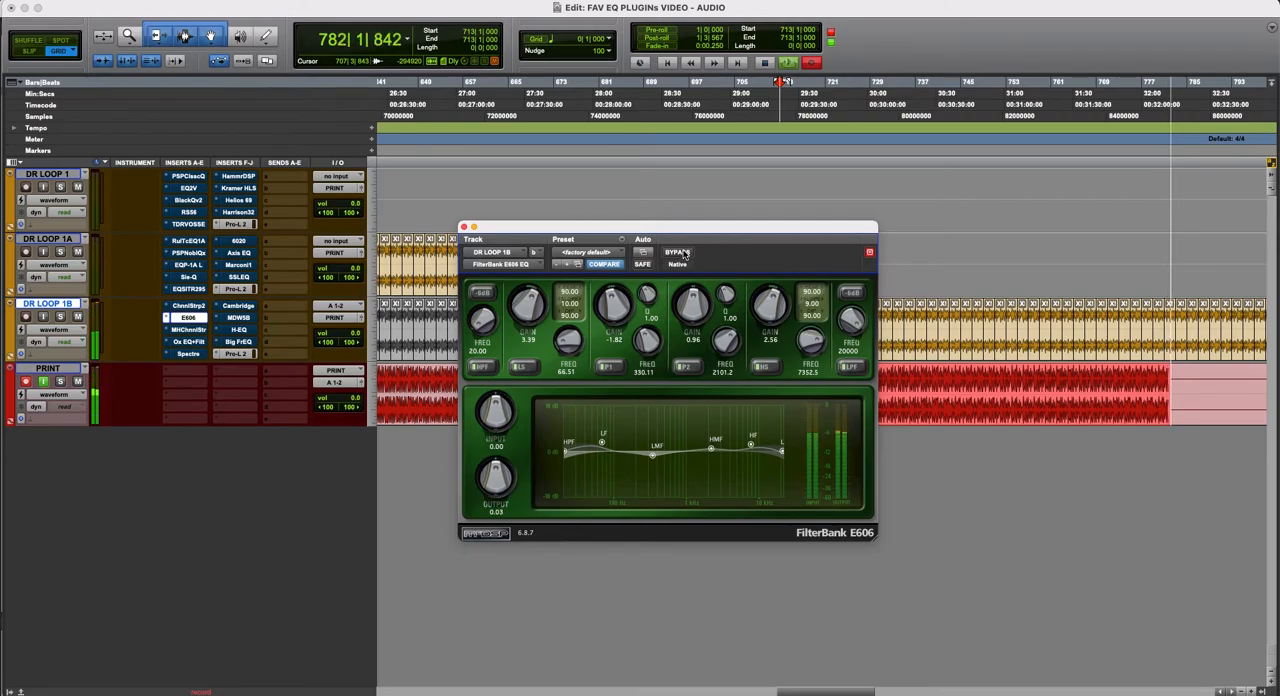
{"action": "left_click", "coordinate": [684, 255]}
{"action": "left_click", "coordinate": [684, 254]}
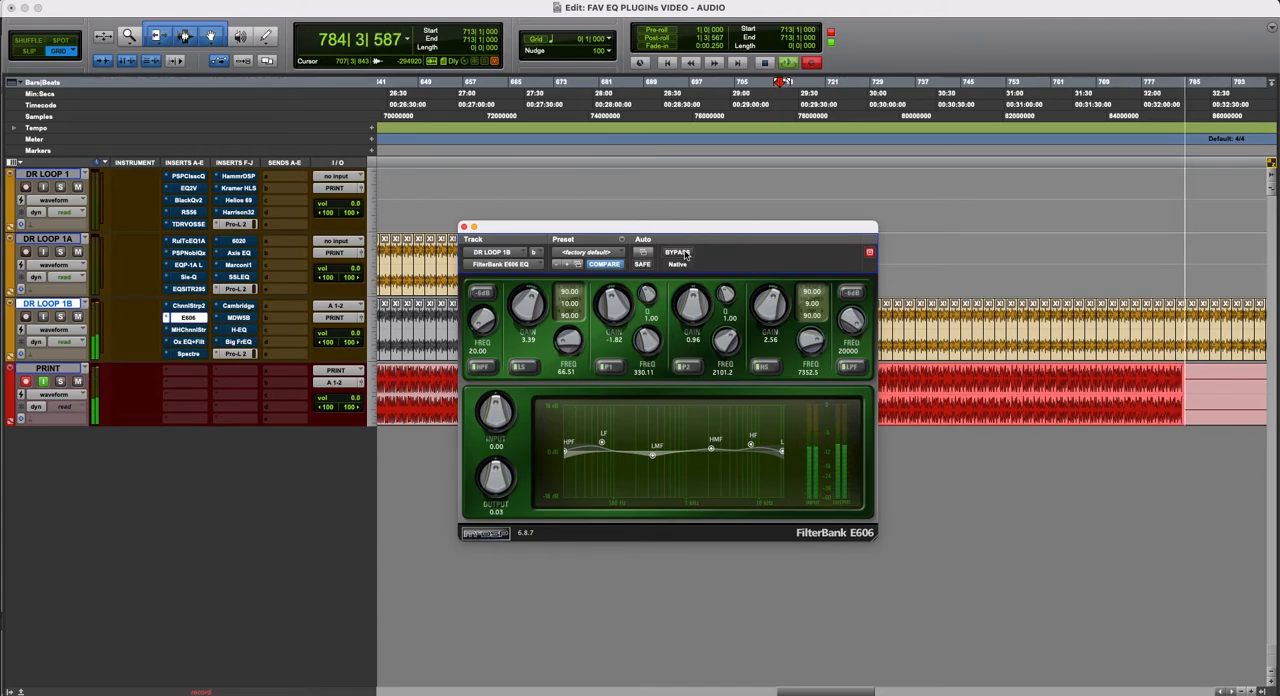
{"action": "left_click", "coordinate": [198, 319], "text": "super"}
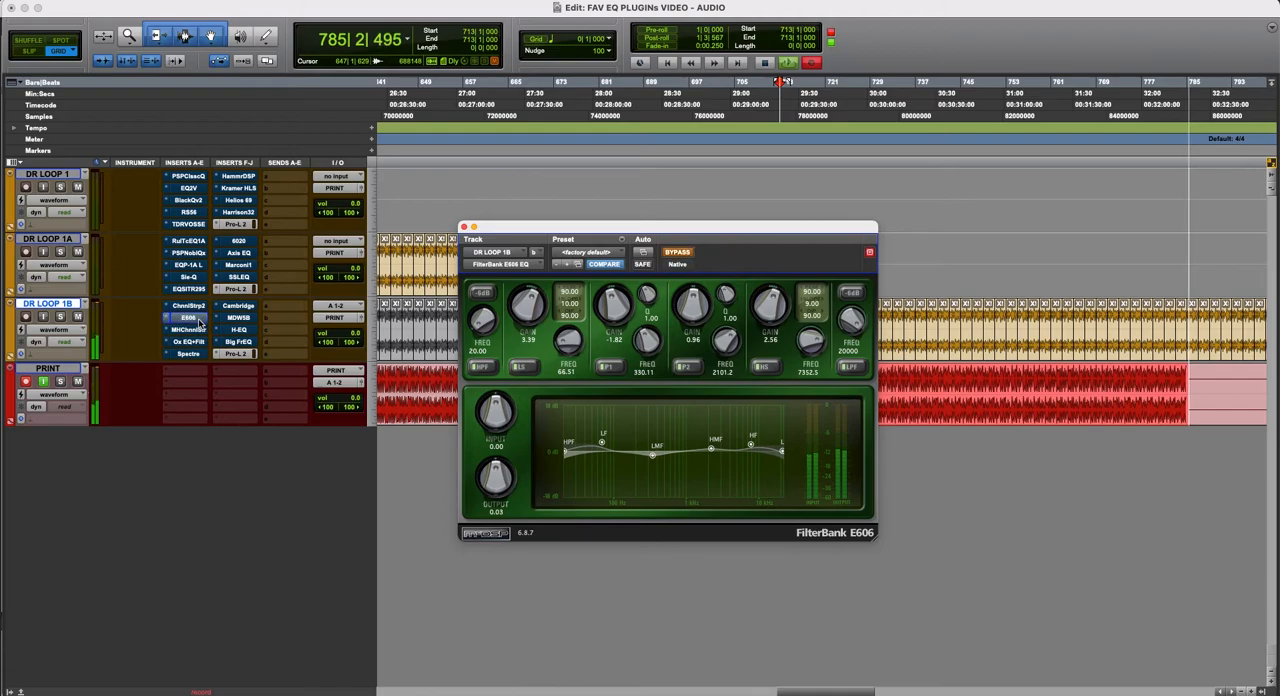
- Open the MH ChannelStrip on DR LOOP 1B and move its window so the whole plug-in is in view
{"action": "left_click", "coordinate": [190, 329]}
{"action": "left_click_drag", "start_coordinate": [738, 230], "coordinate": [491, 78]}
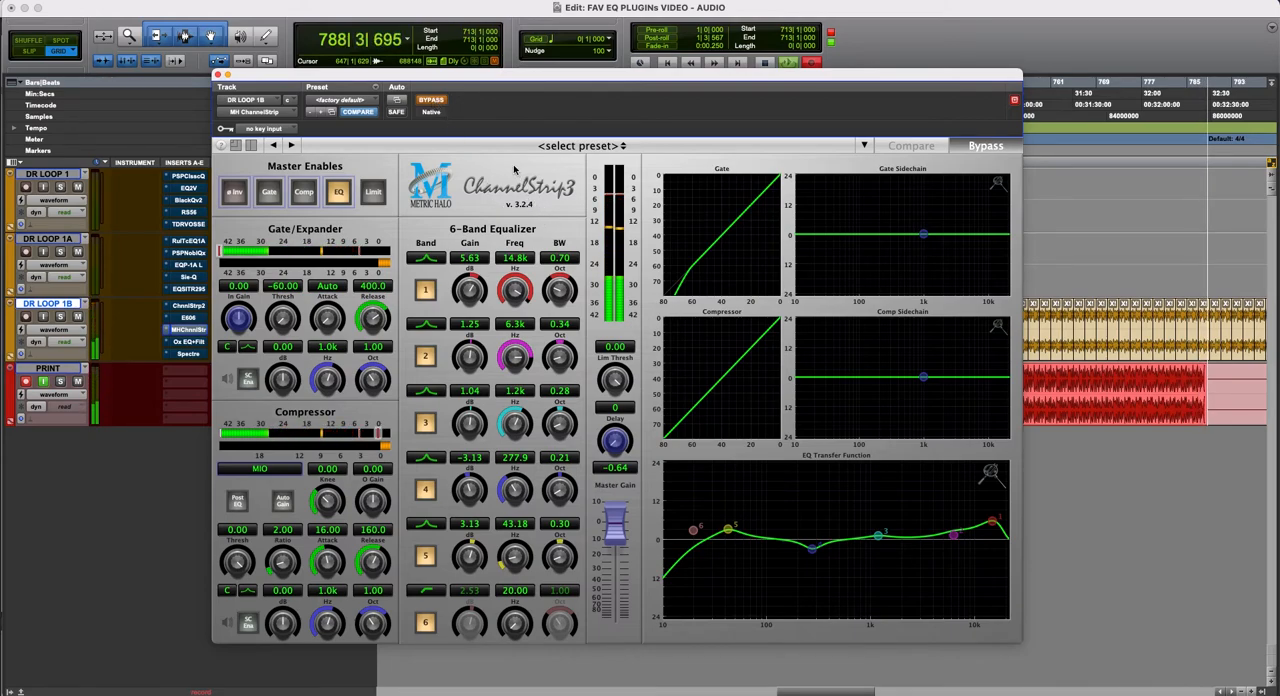
{"action": "left_click_drag", "start_coordinate": [464, 77], "coordinate": [469, 82]}
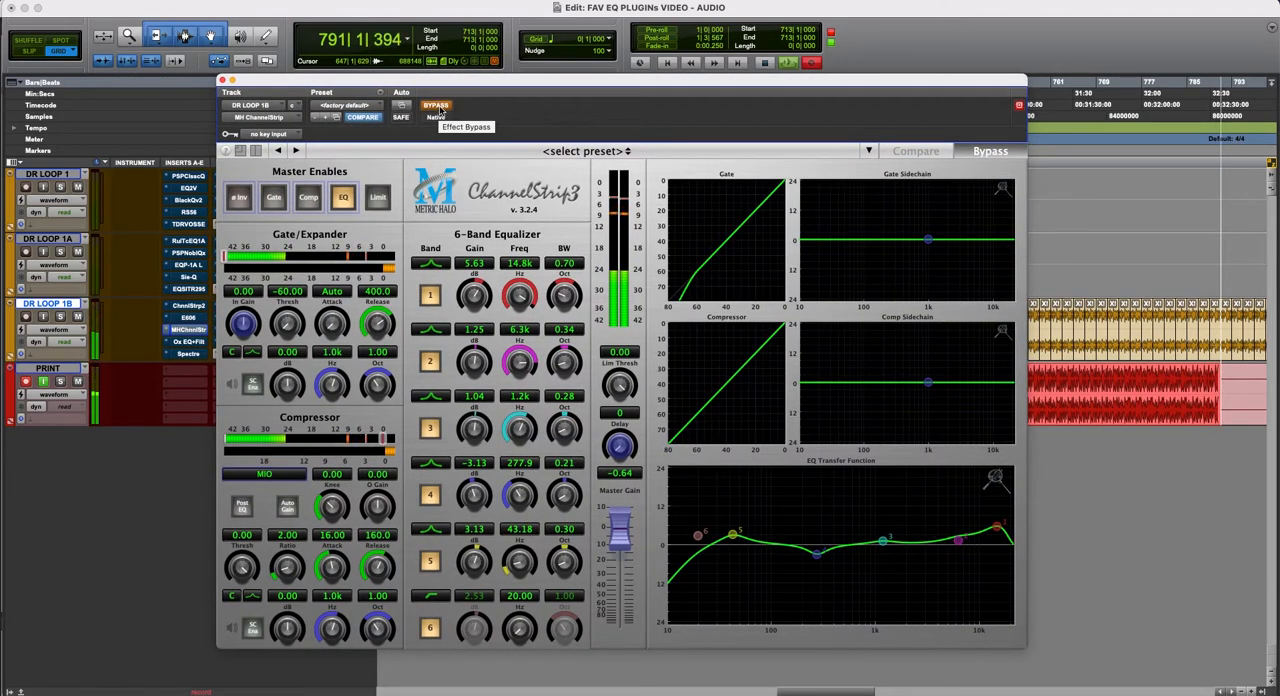
- Compare MH ChannelStrip active and bypassed on the playing loop, and leave the plug-in active
{"action": "left_click", "coordinate": [443, 110]}
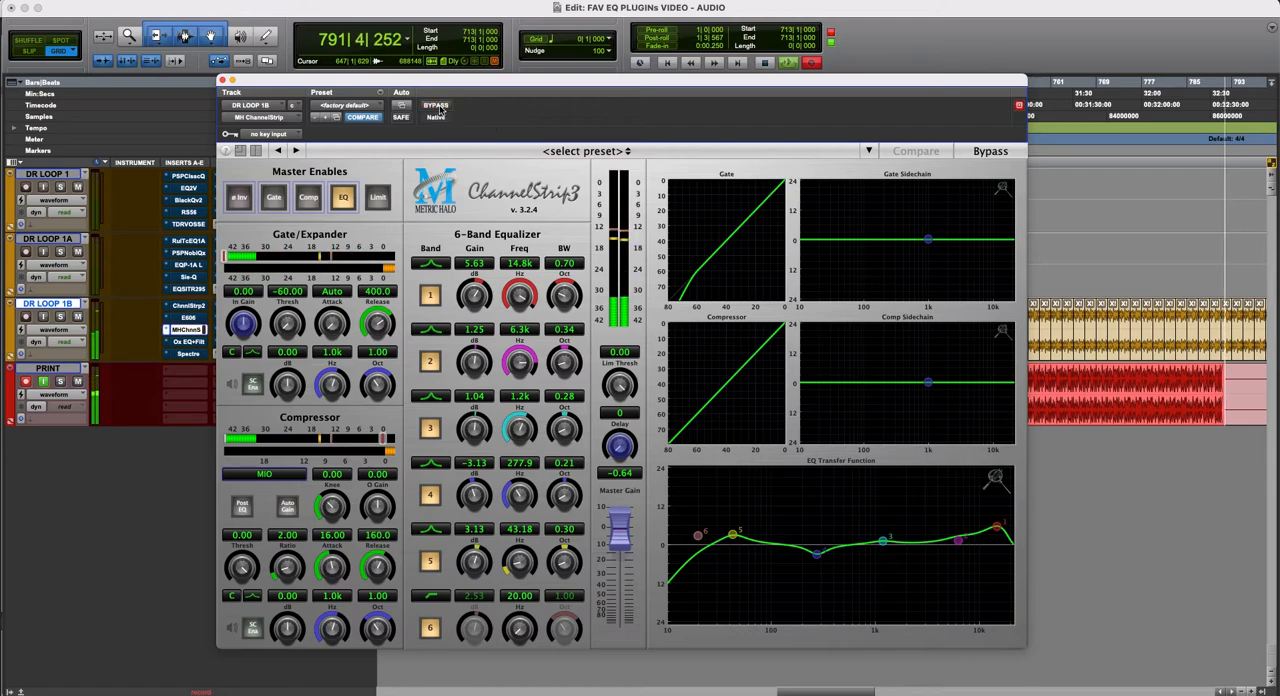
{"action": "left_click", "coordinate": [443, 110]}
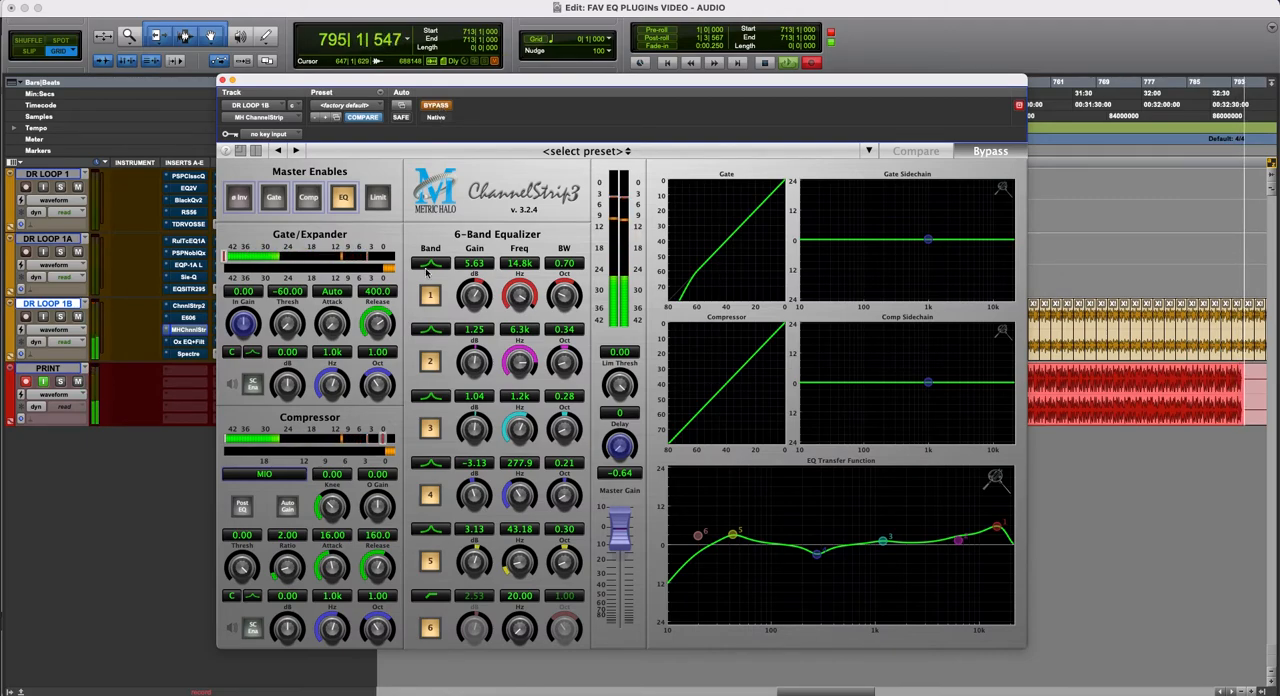
{"action": "left_click", "coordinate": [435, 106]}
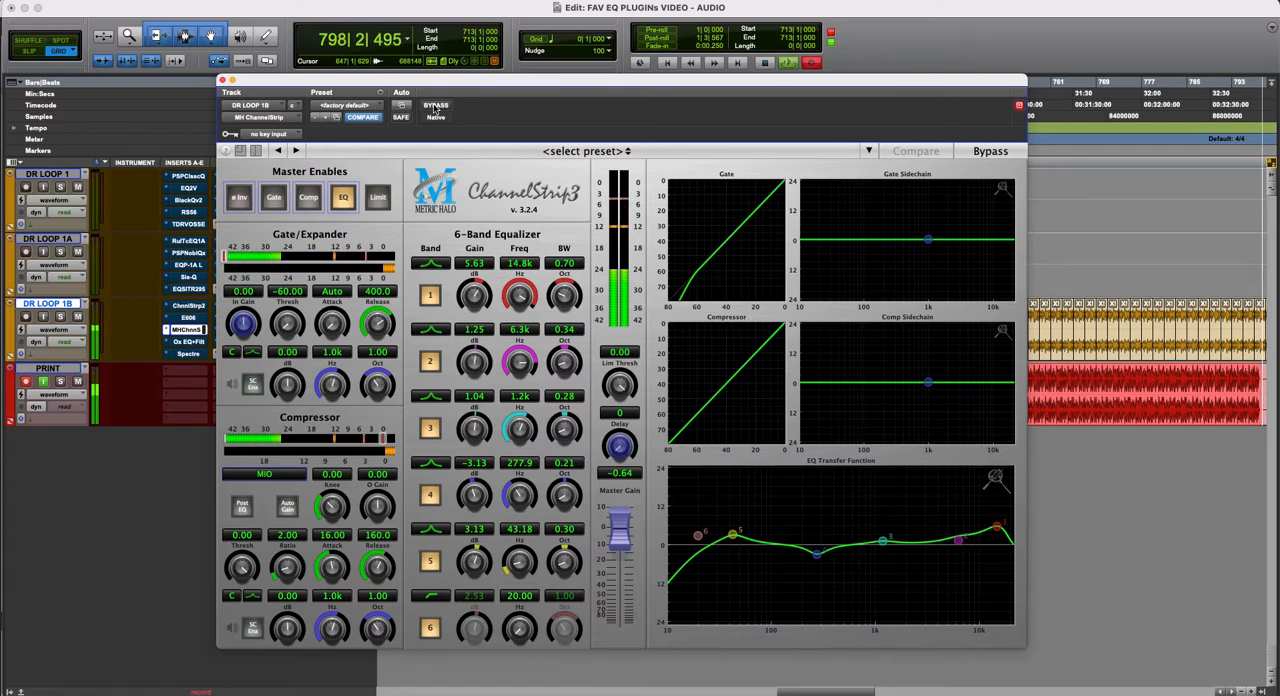
{"action": "left_click", "coordinate": [435, 106]}
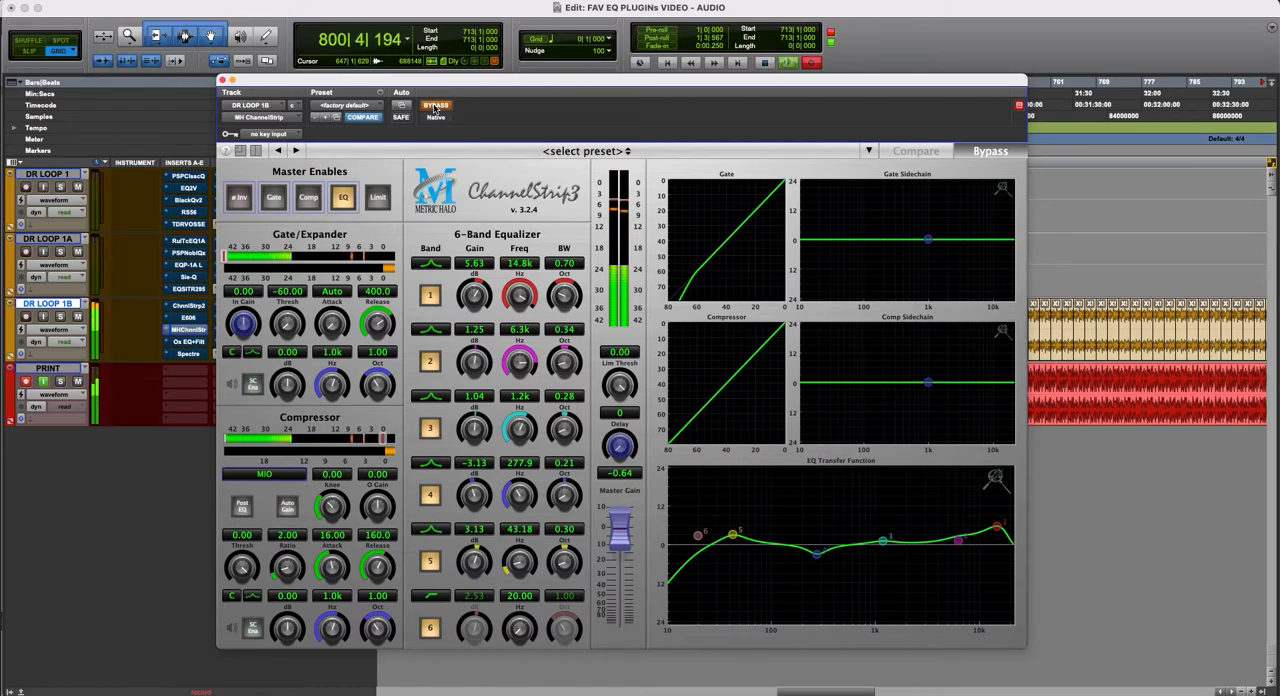
{"action": "left_click", "coordinate": [435, 106]}
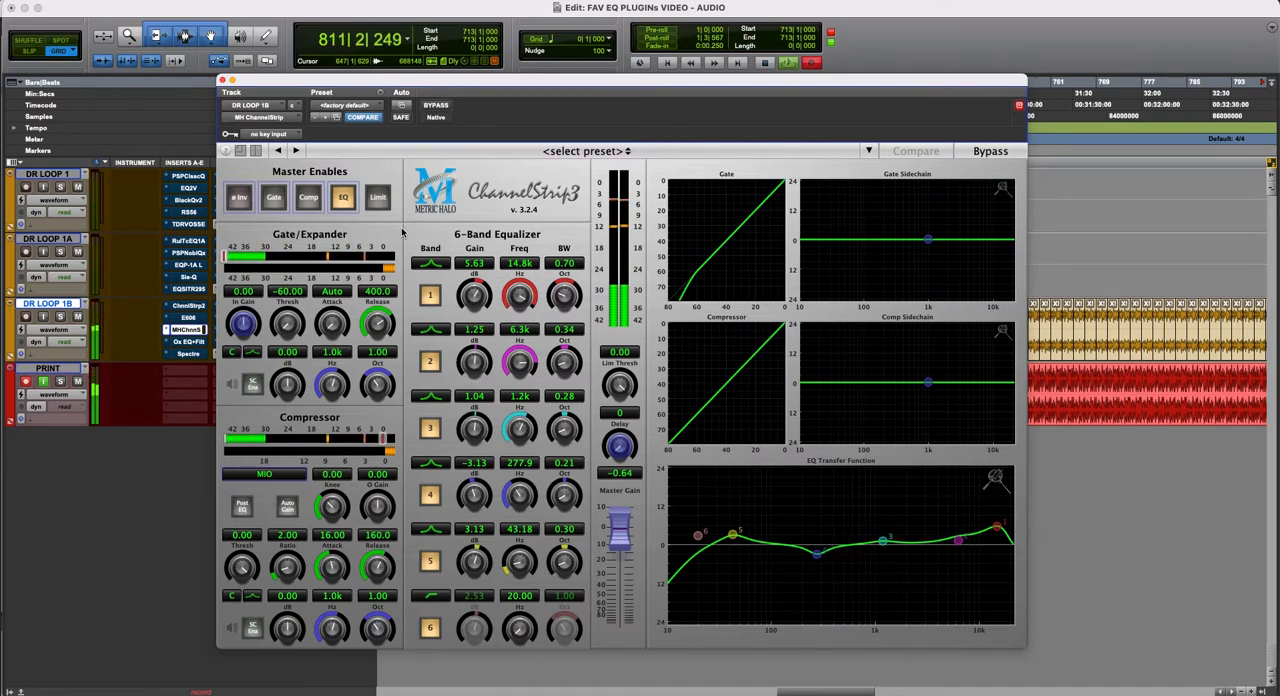
- Hide and restore MH ChannelStrip's graph displays, and compare the plug-in bypassed and active once more
{"action": "left_click", "coordinate": [255, 150]}
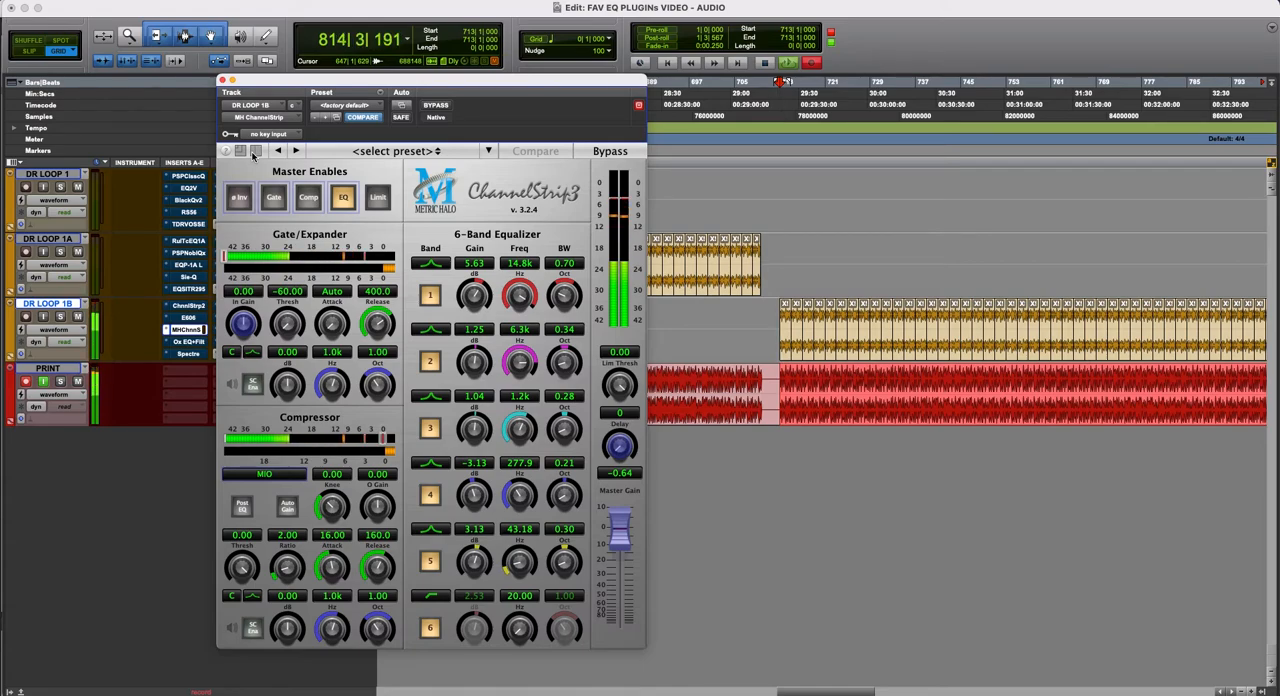
{"action": "left_click", "coordinate": [255, 150]}
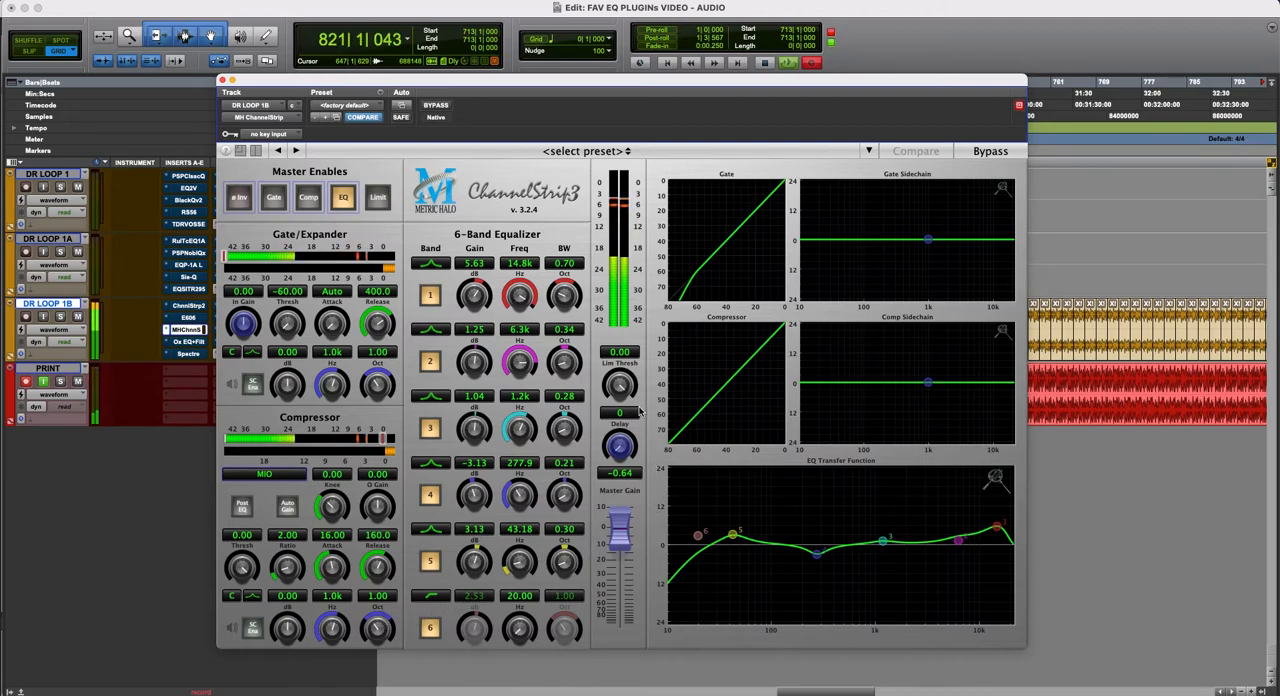
{"action": "left_click", "coordinate": [435, 106]}
{"action": "left_click", "coordinate": [435, 106]}
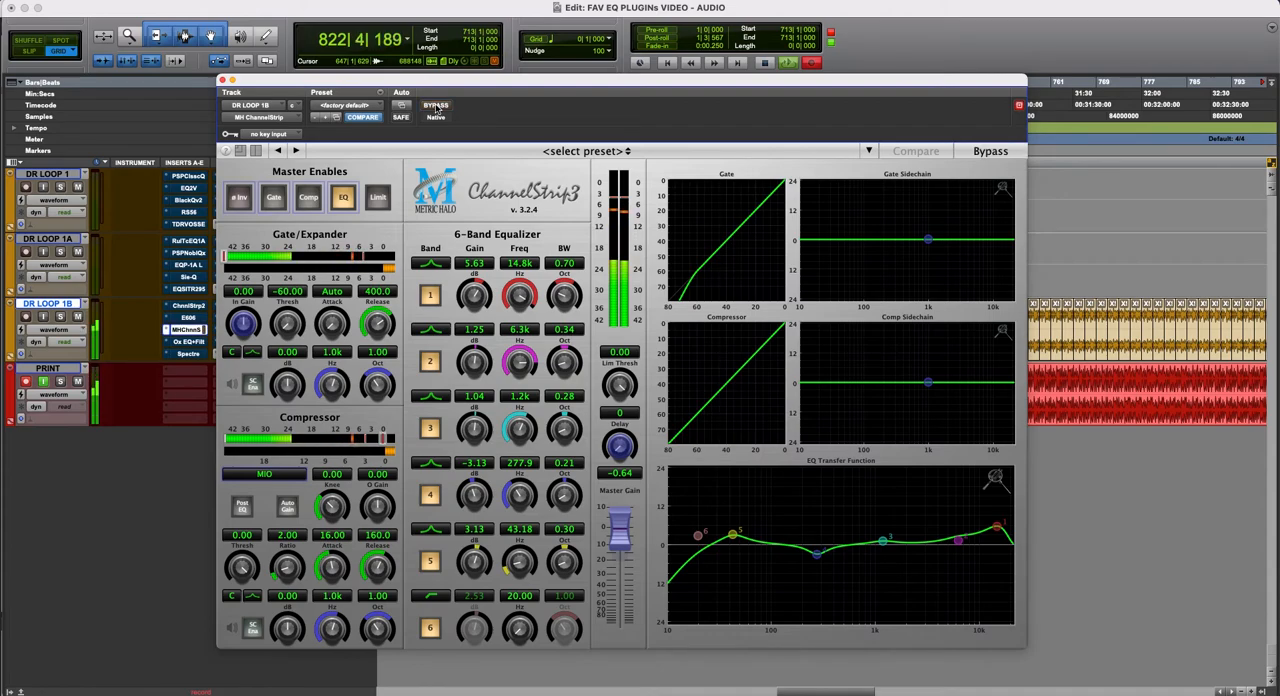
- Open the Oxford EQ + Filters on DR LOOP 1B and place its window clear of the track inserts
{"action": "left_click", "coordinate": [190, 342]}
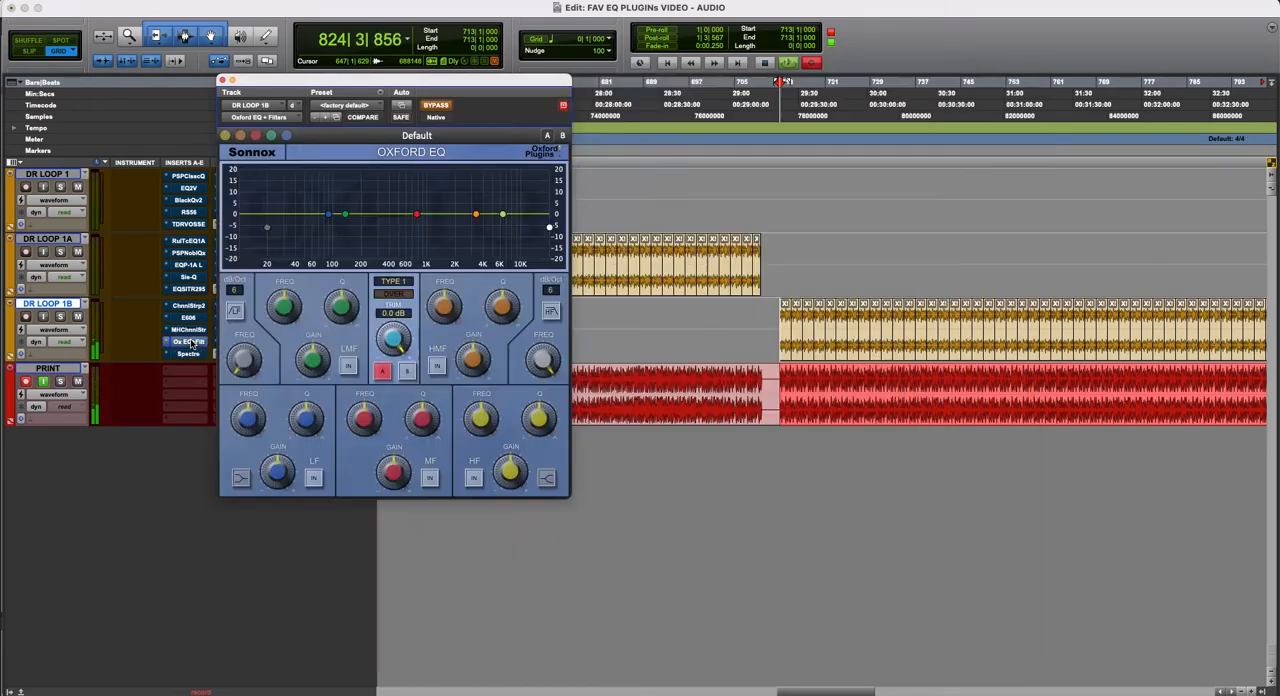
{"action": "left_click_drag", "start_coordinate": [474, 85], "coordinate": [686, 175]}
{"action": "key", "text": "r"}
{"action": "key", "text": "r"}
{"action": "key", "text": "r"}
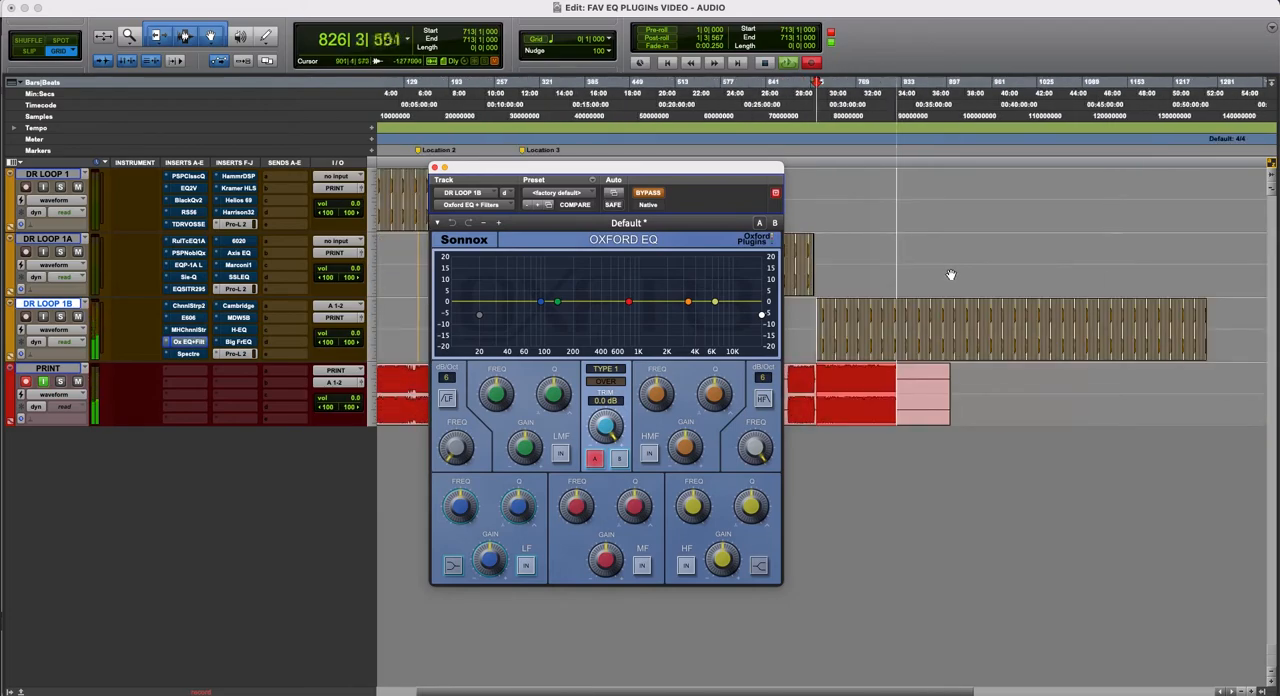
{"action": "key", "text": "t"}
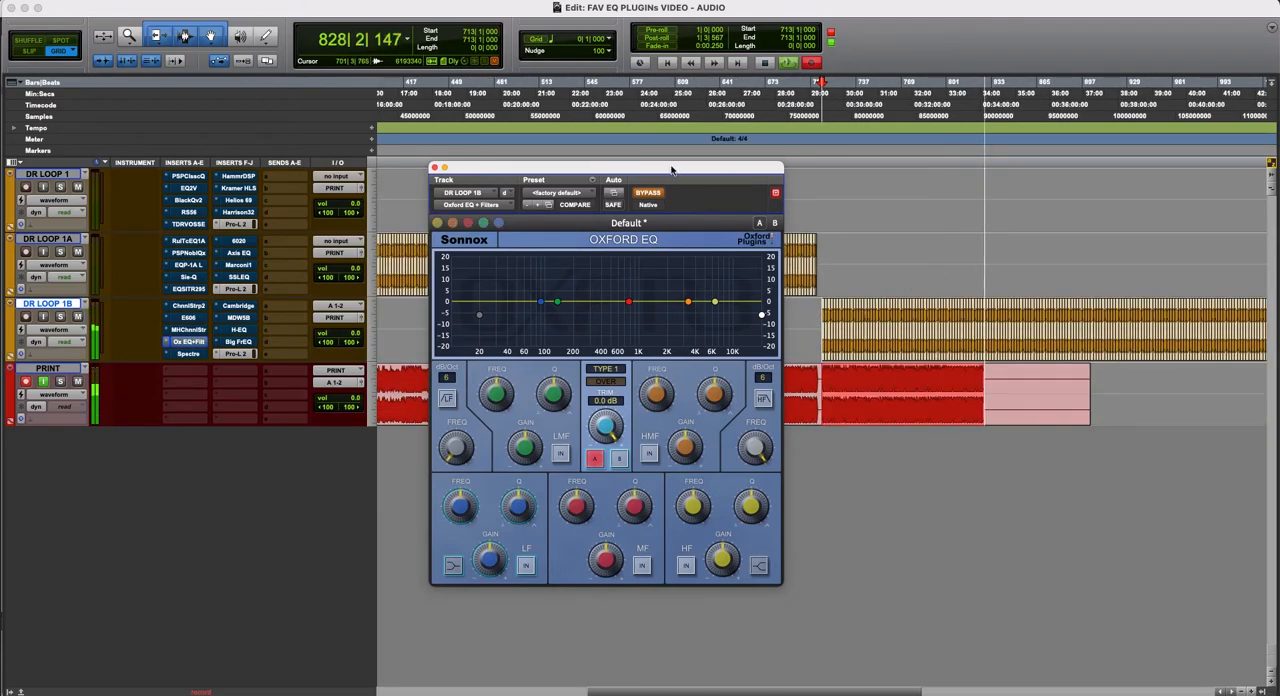
{"action": "left_click_drag", "start_coordinate": [672, 170], "coordinate": [762, 178]}
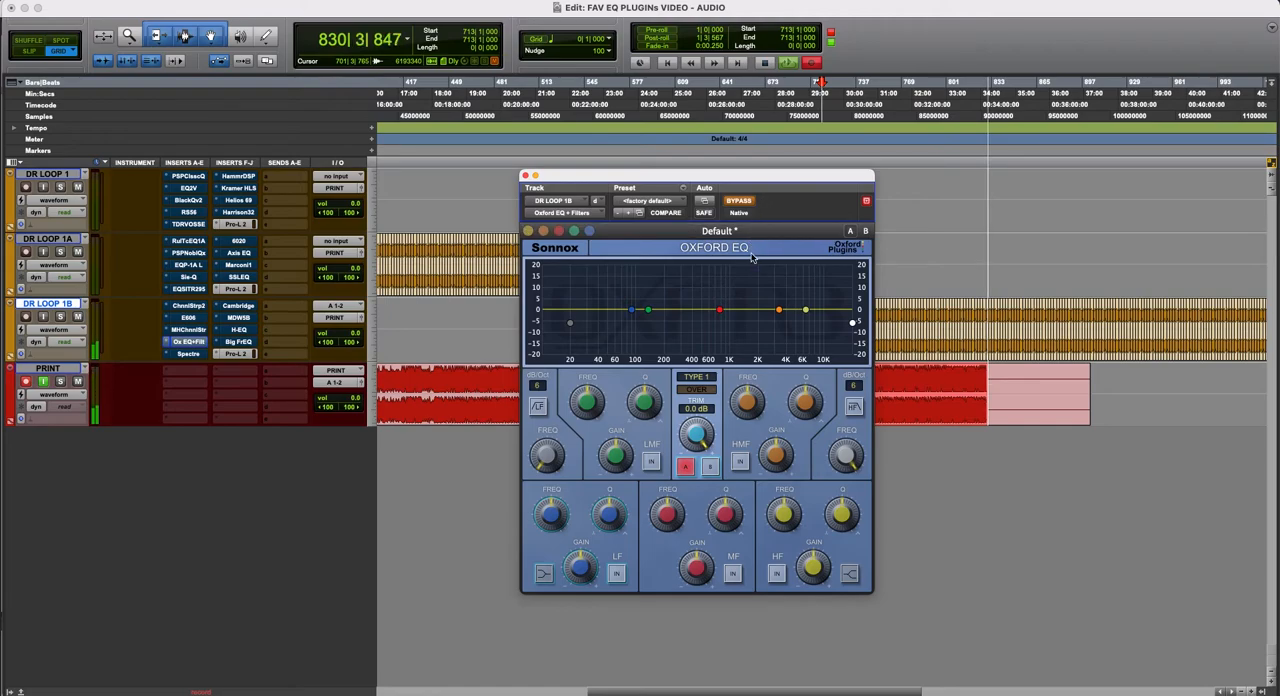
- Activate the Oxford EQ and shape its lows with a 36 dB/oct low-cut filter and a 5.51 dB LF boost at 48.32 Hz
{"action": "left_click", "coordinate": [748, 203]}
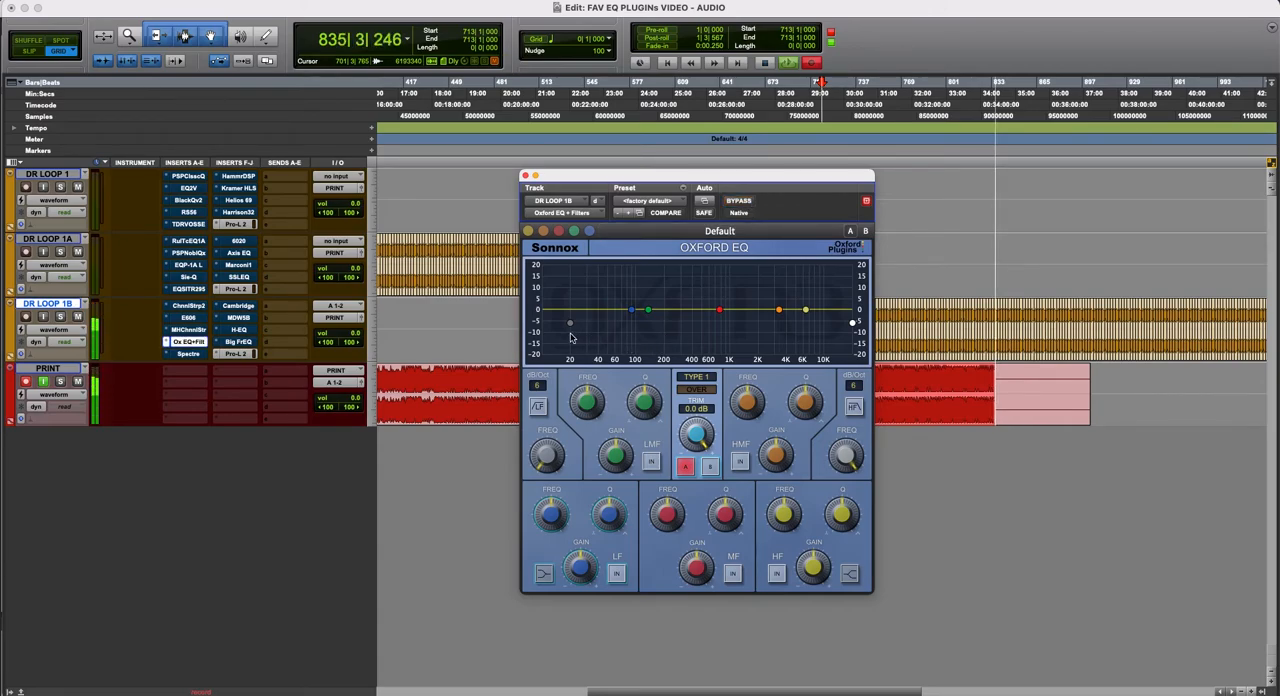
{"action": "left_click_drag", "start_coordinate": [570, 323], "coordinate": [575, 356]}
{"action": "left_click_drag", "start_coordinate": [631, 310], "coordinate": [606, 298]}
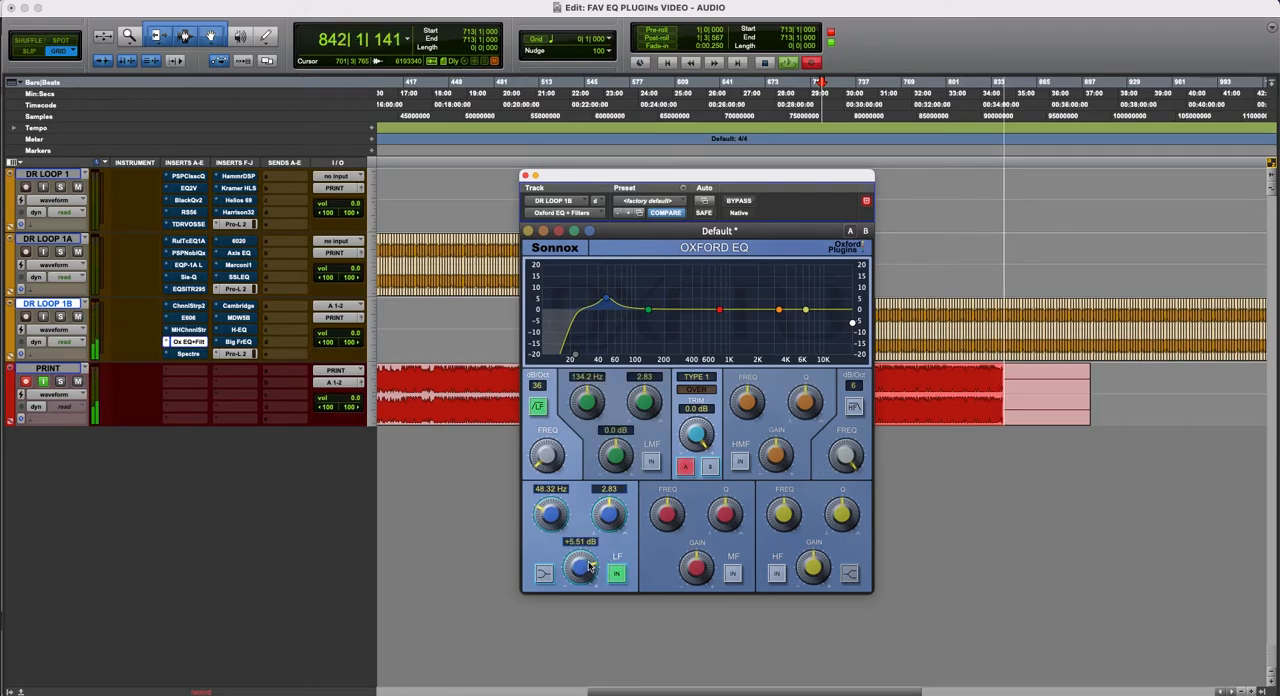
- Make the HF band a shelf at 5302 Hz with about 3.5 dB of boost and 40% overshoot
{"action": "left_click_drag", "start_coordinate": [805, 310], "coordinate": [813, 294]}
{"action": "left_click", "coordinate": [849, 573]}
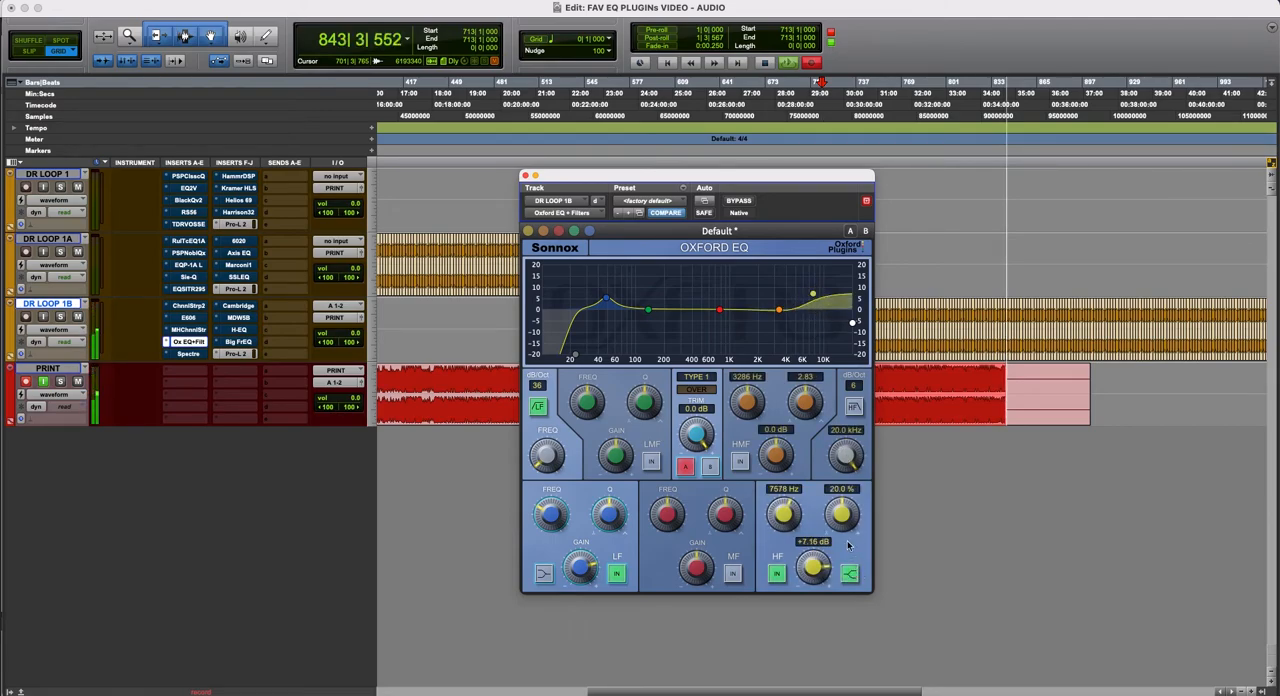
{"action": "left_click_drag", "start_coordinate": [844, 513], "coordinate": [818, 578]}
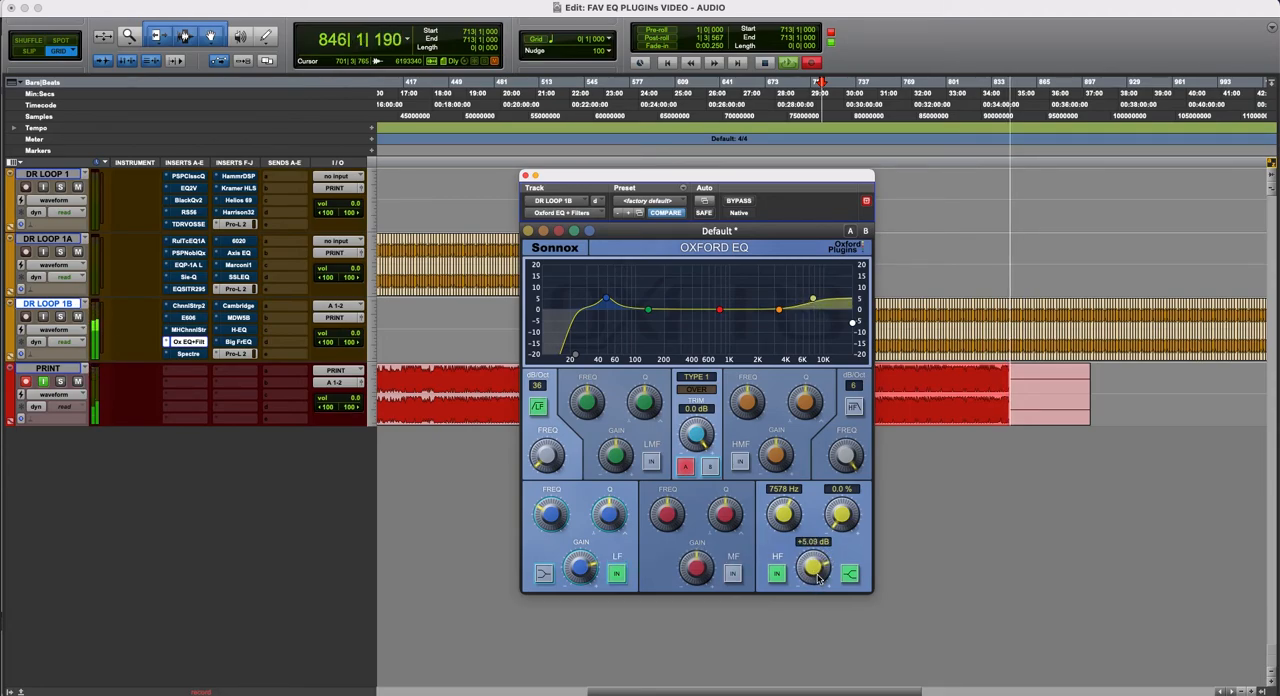
{"action": "left_click_drag", "start_coordinate": [786, 520], "coordinate": [816, 577]}
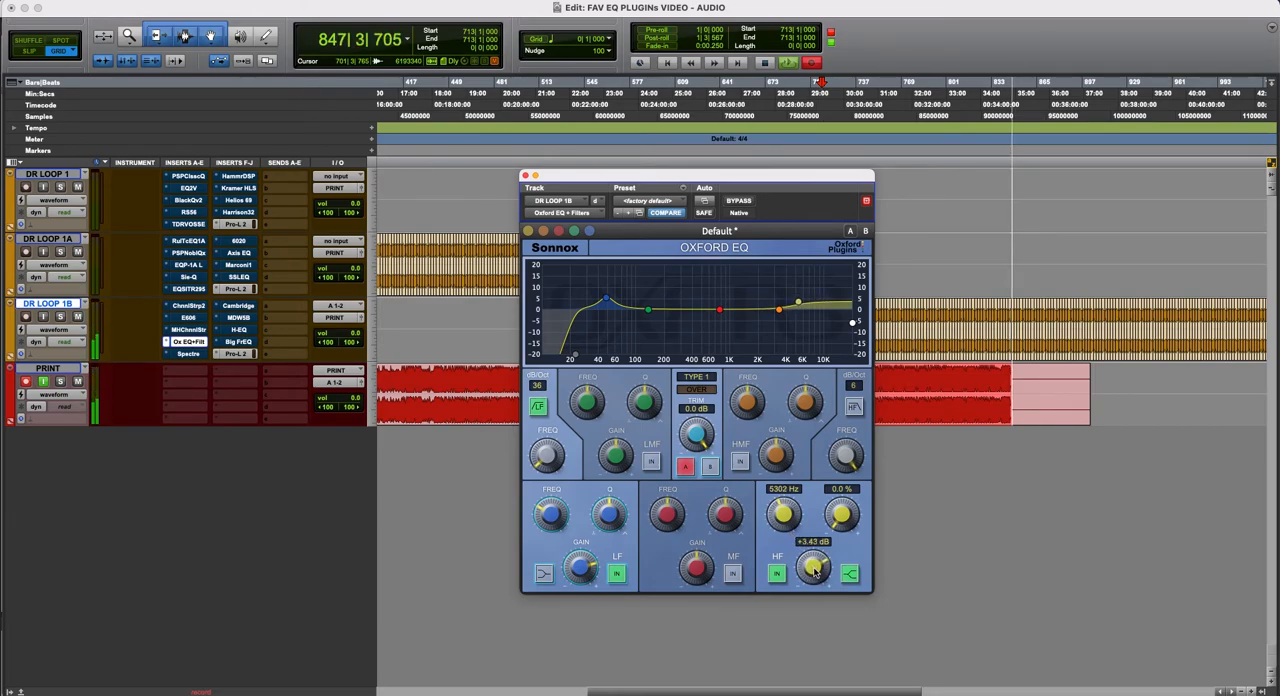
{"action": "left_click_drag", "start_coordinate": [846, 515], "coordinate": [906, 434]}
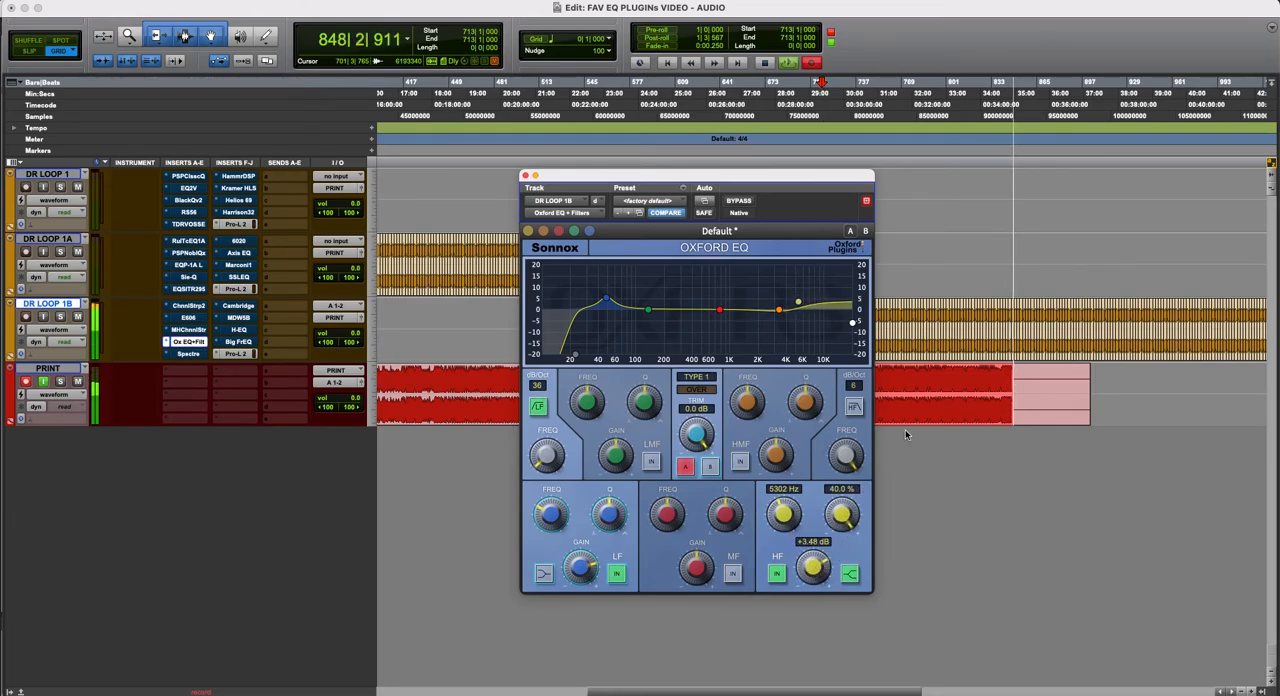
- Raise the HF shelf to 6338 Hz and +7.13 dB, and enable an HMF boost of 3.27 dB at 4445 Hz
{"action": "left_click_drag", "start_coordinate": [787, 524], "coordinate": [787, 517]}
{"action": "left_click_drag", "start_coordinate": [814, 574], "coordinate": [815, 565]}
{"action": "left_click_drag", "start_coordinate": [776, 462], "coordinate": [816, 412]}
{"action": "left_click", "coordinate": [743, 462]}
{"action": "left_click_drag", "start_coordinate": [776, 455], "coordinate": [778, 459]}
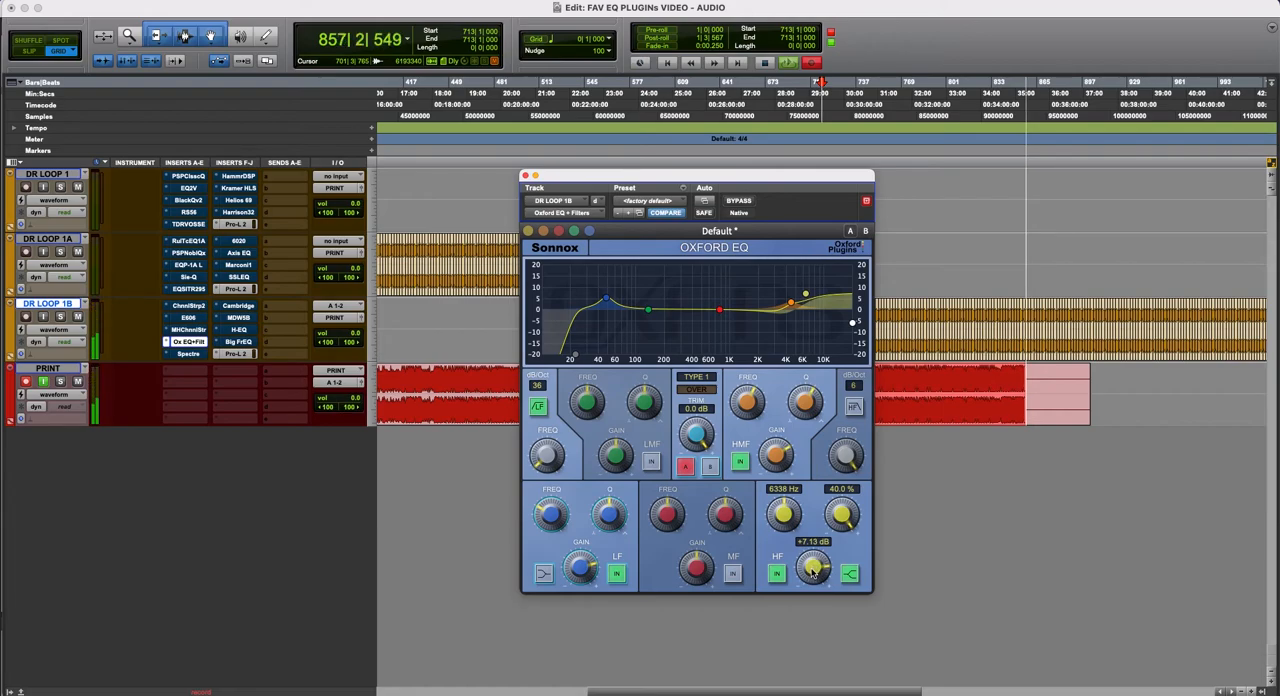
- Lower the HF shelf's frequency and gain, and retune the HMF boost to 1720 Hz and +1.86 dB
{"action": "left_click_drag", "start_coordinate": [840, 517], "coordinate": [765, 534]}
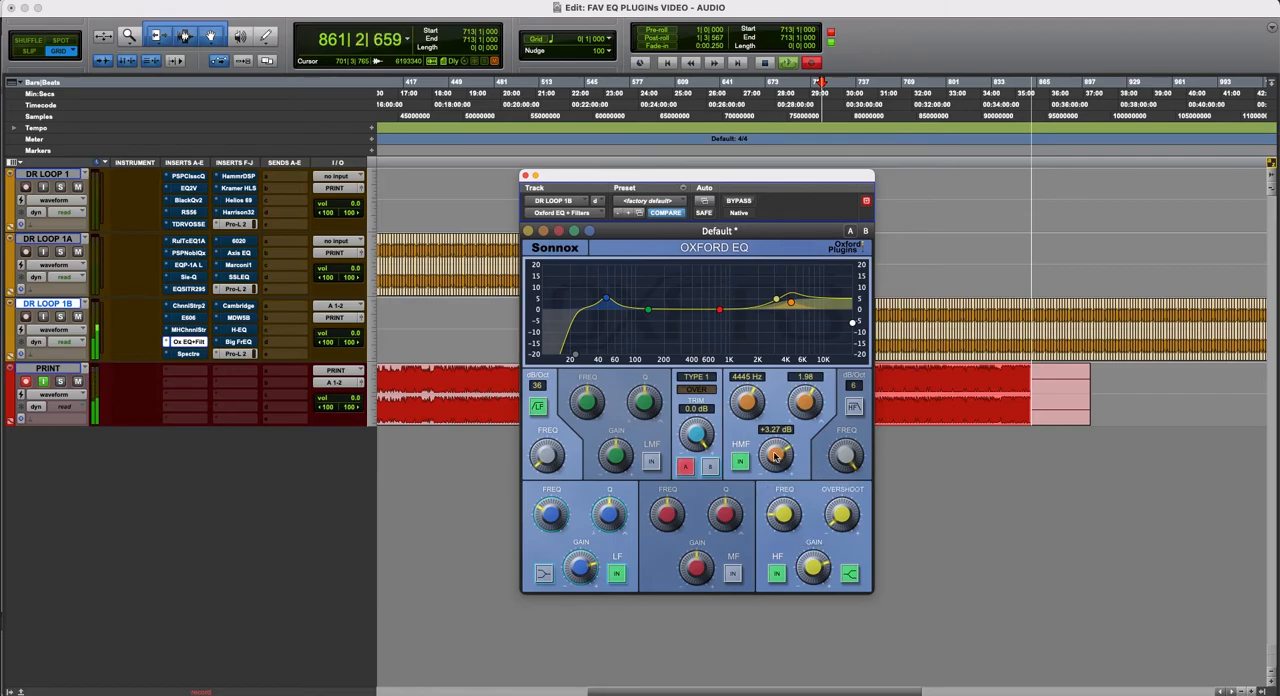
{"action": "left_click_drag", "start_coordinate": [748, 408], "coordinate": [772, 458]}
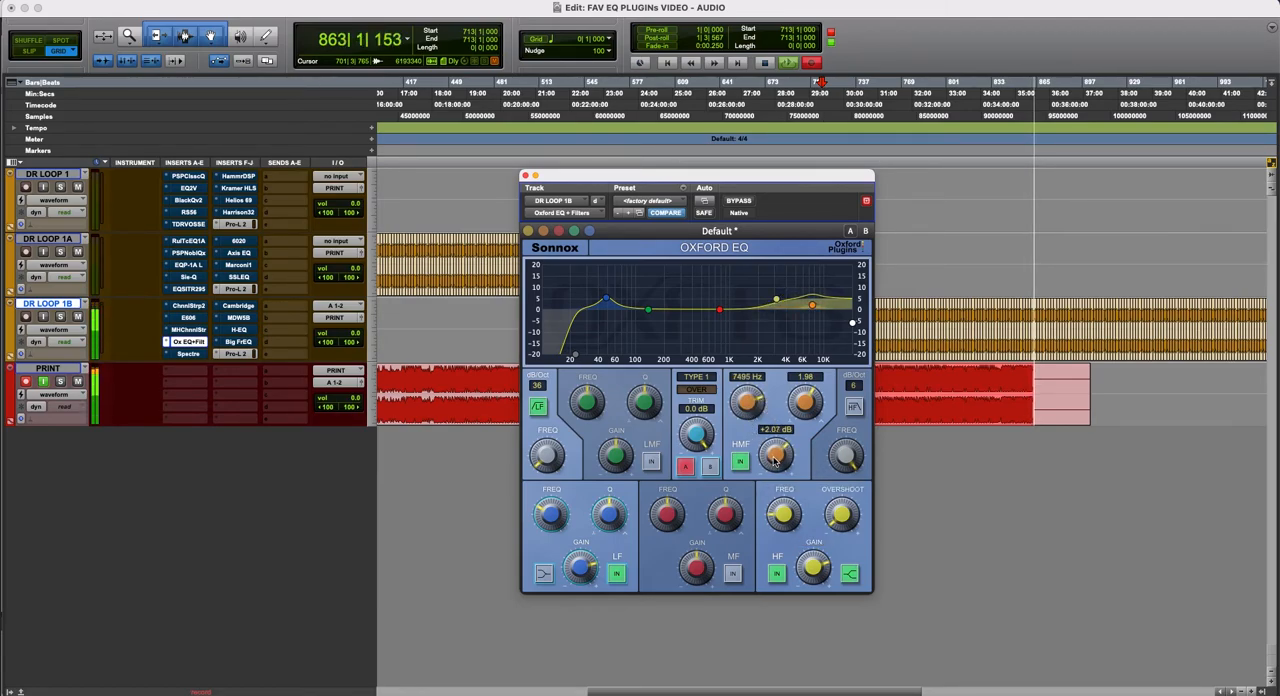
{"action": "left_click_drag", "start_coordinate": [745, 407], "coordinate": [723, 427]}
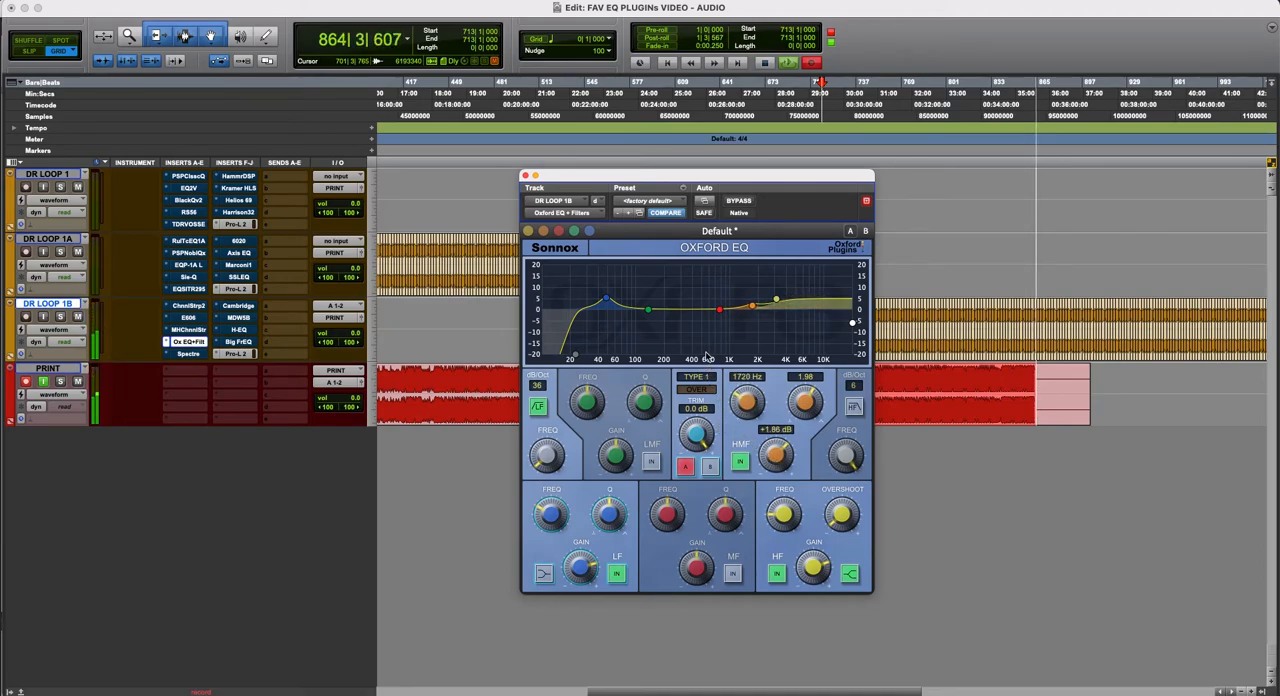
- Enable the MF band and cut it by 1.64 dB at 294.8 Hz
{"action": "left_click", "coordinate": [733, 573]}
{"action": "left_click_drag", "start_coordinate": [693, 569], "coordinate": [692, 589]}
{"action": "mouse_move", "coordinate": [677, 522]}
{"action": "left_mouse_down"}
{"action": "mouse_move", "coordinate": [673, 540]}
{"action": "mouse_move", "coordinate": [675, 526]}
{"action": "left_mouse_up"}
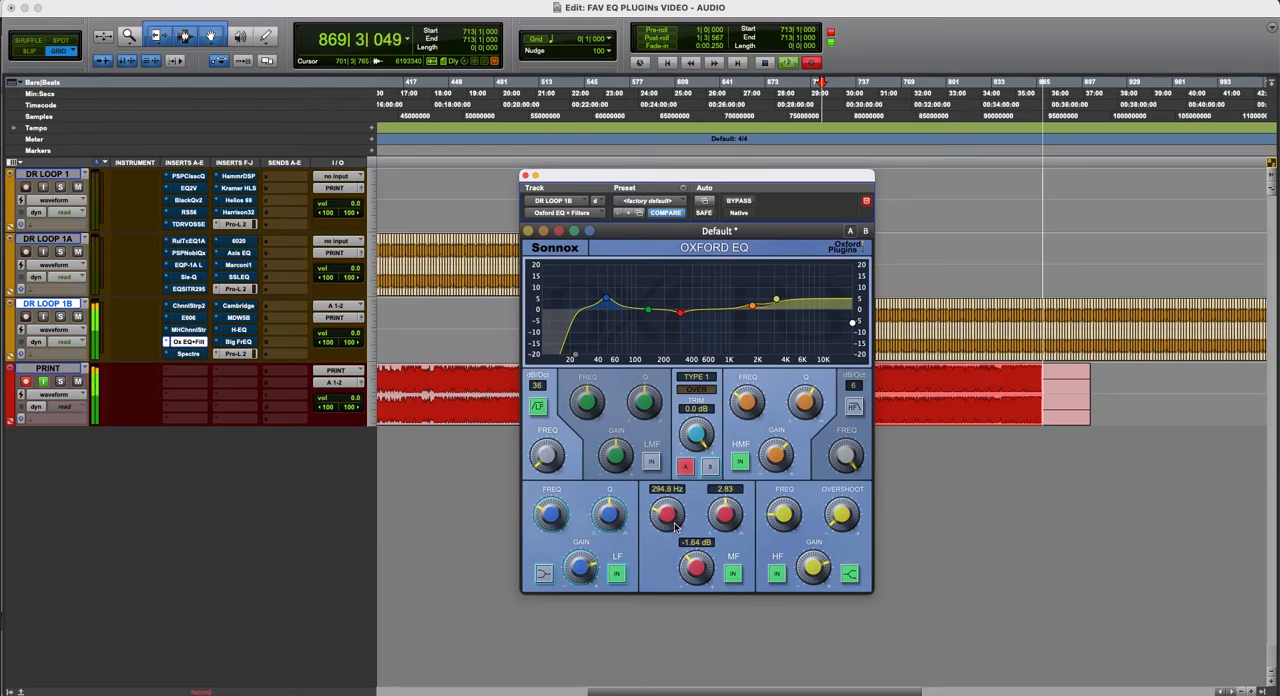
- Trim the Oxford EQ to -1.56 dB while comparing it bypassed and active, leaving it active
{"action": "left_click", "coordinate": [740, 202]}
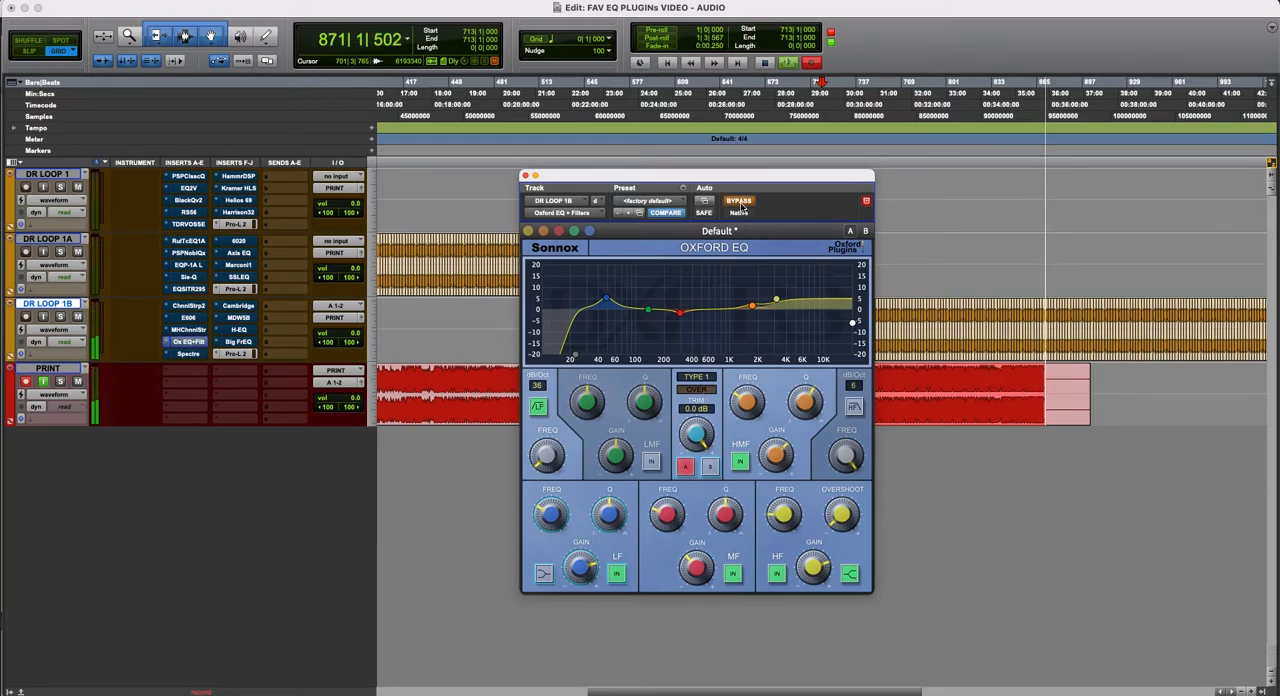
{"action": "left_click", "coordinate": [740, 202]}
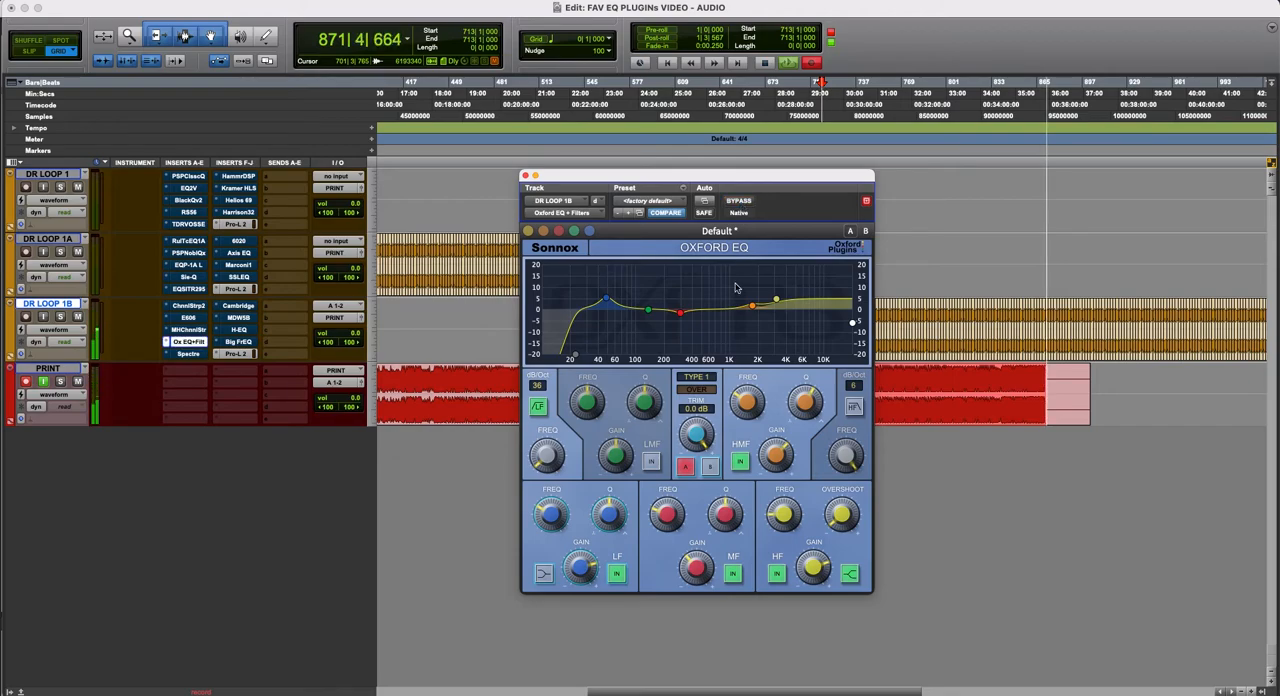
{"action": "left_click_drag", "start_coordinate": [697, 443], "coordinate": [695, 439]}
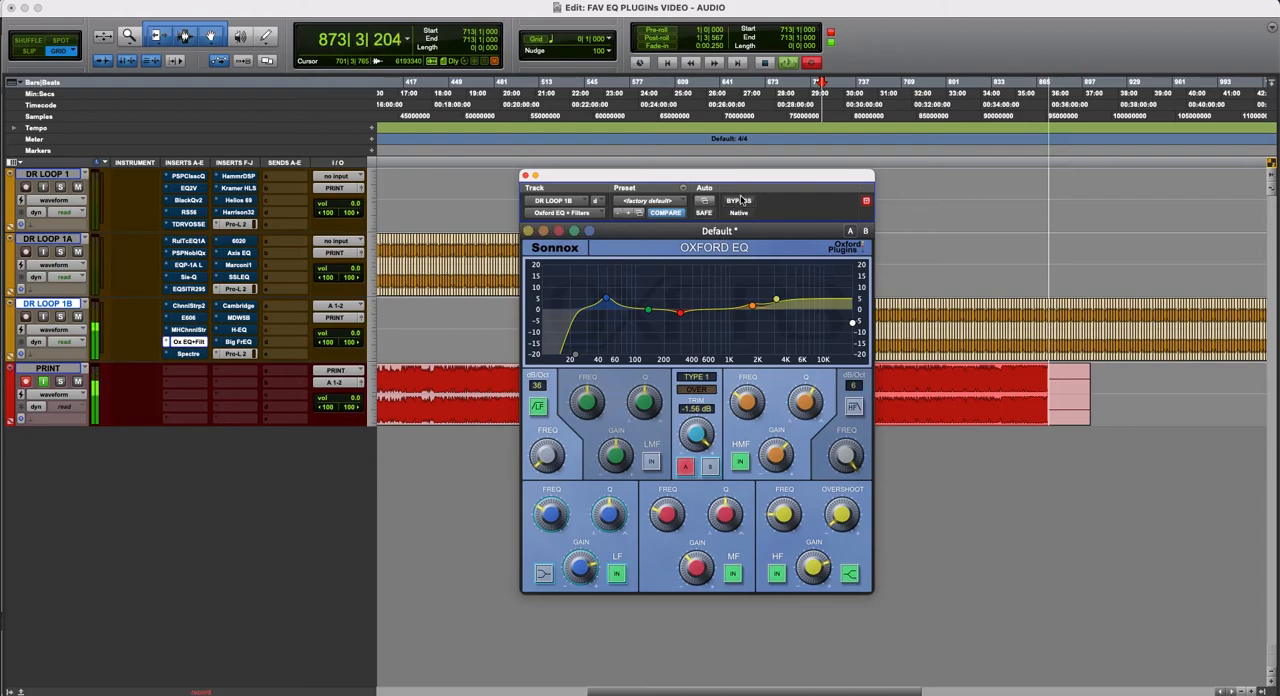
{"action": "left_click", "coordinate": [740, 202]}
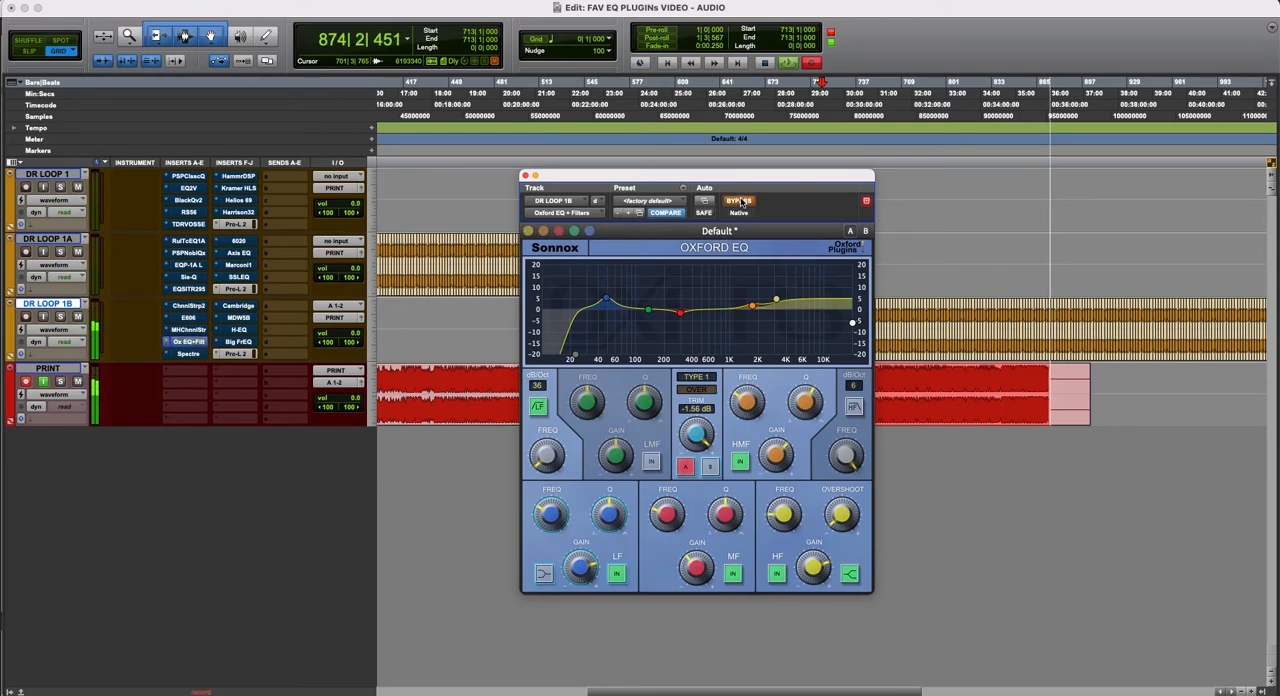
{"action": "left_click", "coordinate": [740, 202]}
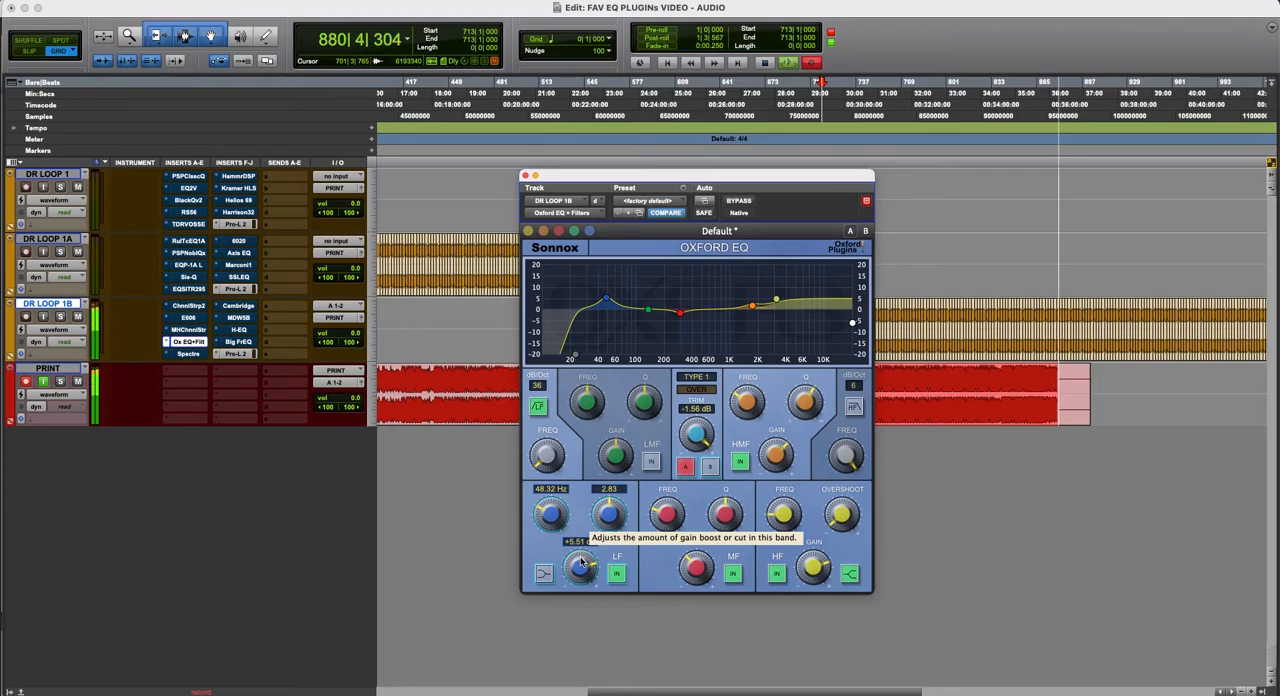
- Audition the loop with the LF band off and on, and compare the Oxford EQ bypassed and active
{"action": "left_click", "coordinate": [616, 573]}
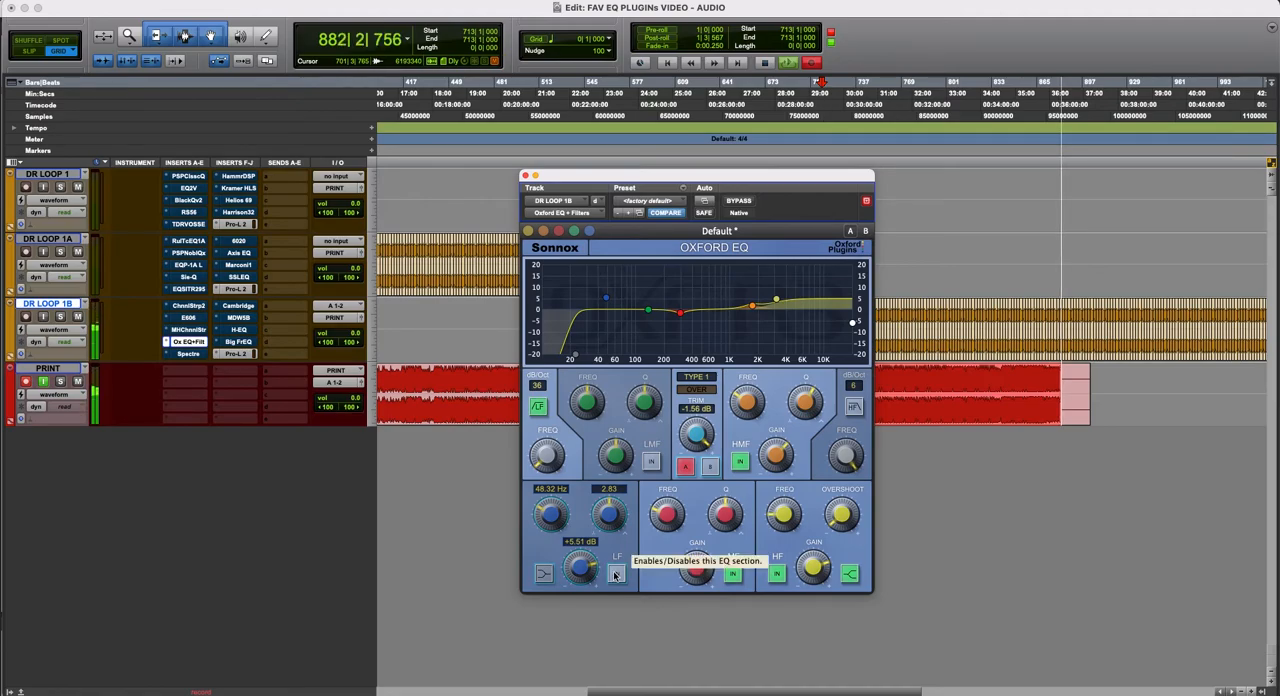
{"action": "left_click", "coordinate": [616, 574]}
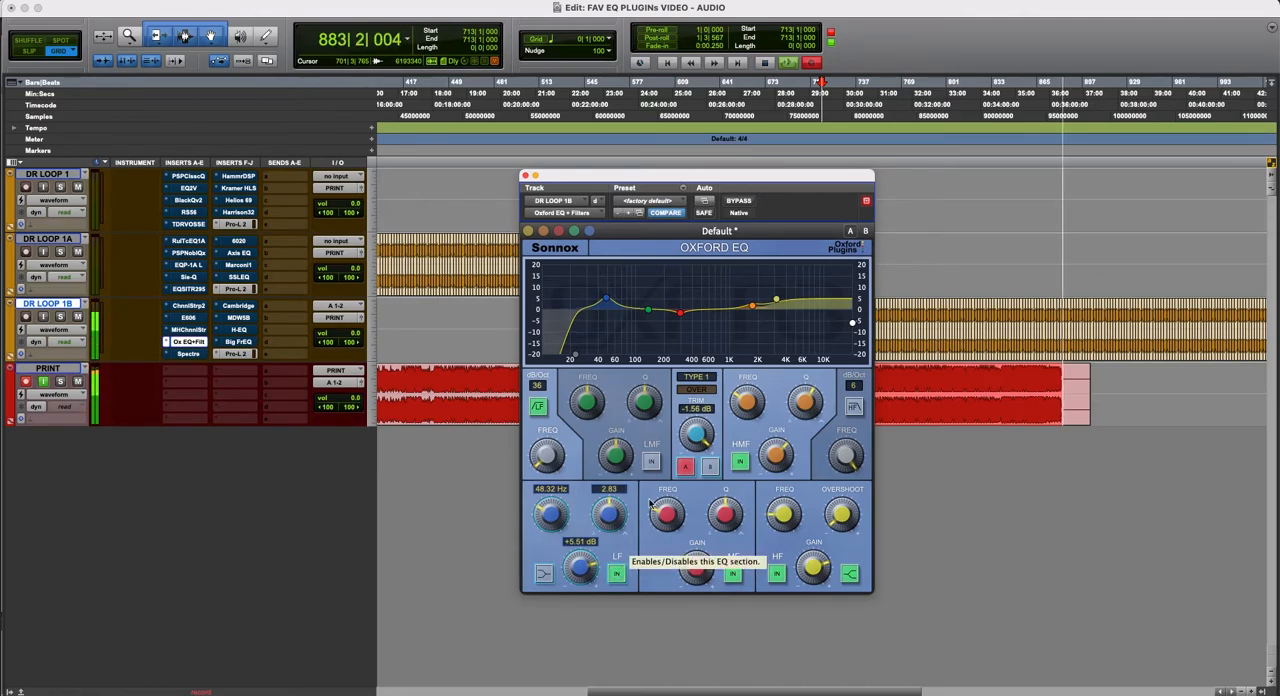
{"action": "left_click", "coordinate": [740, 201]}
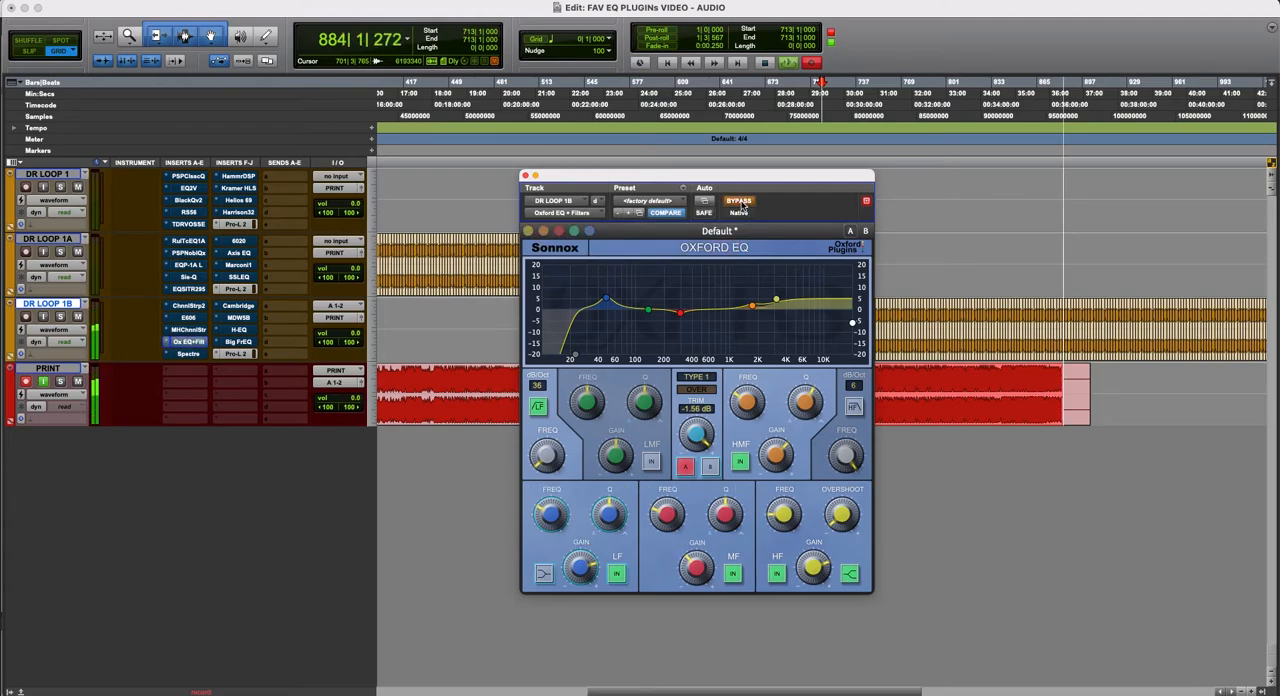
{"action": "left_click", "coordinate": [740, 202]}
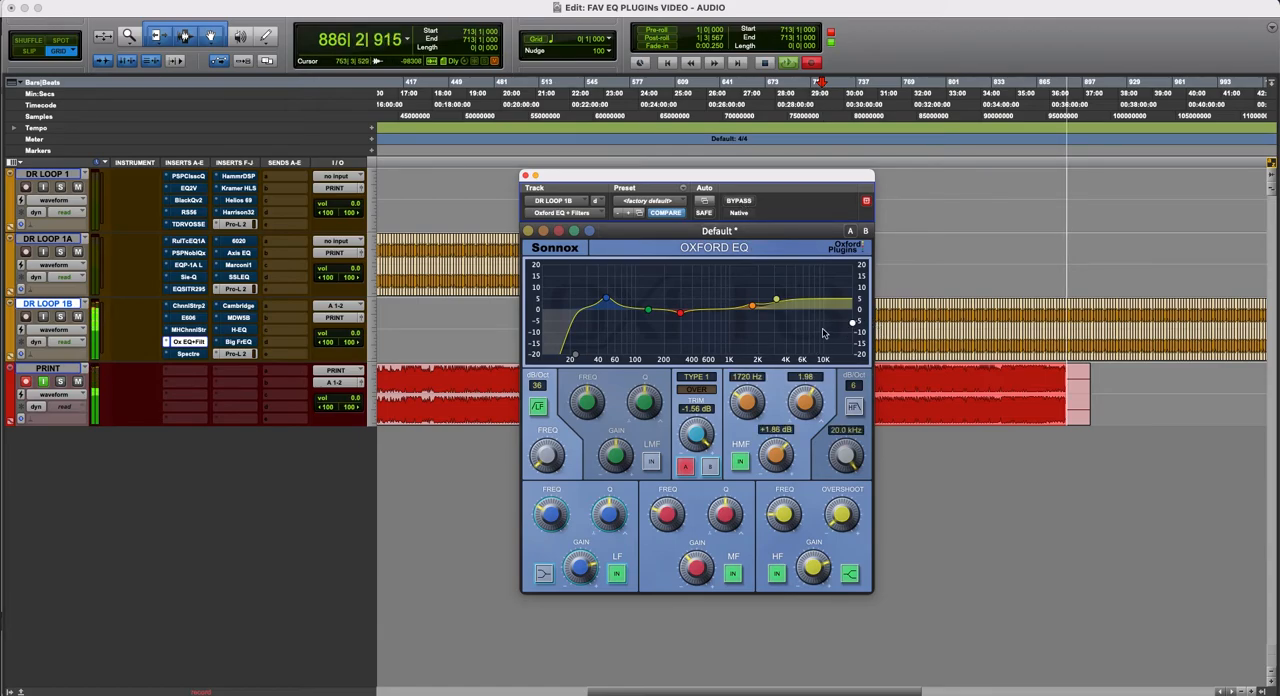
- Enable the 20.0 kHz high-cut filter at 6 dB/oct, and compare the Oxford EQ bypassed and active
{"action": "left_click", "coordinate": [855, 407]}
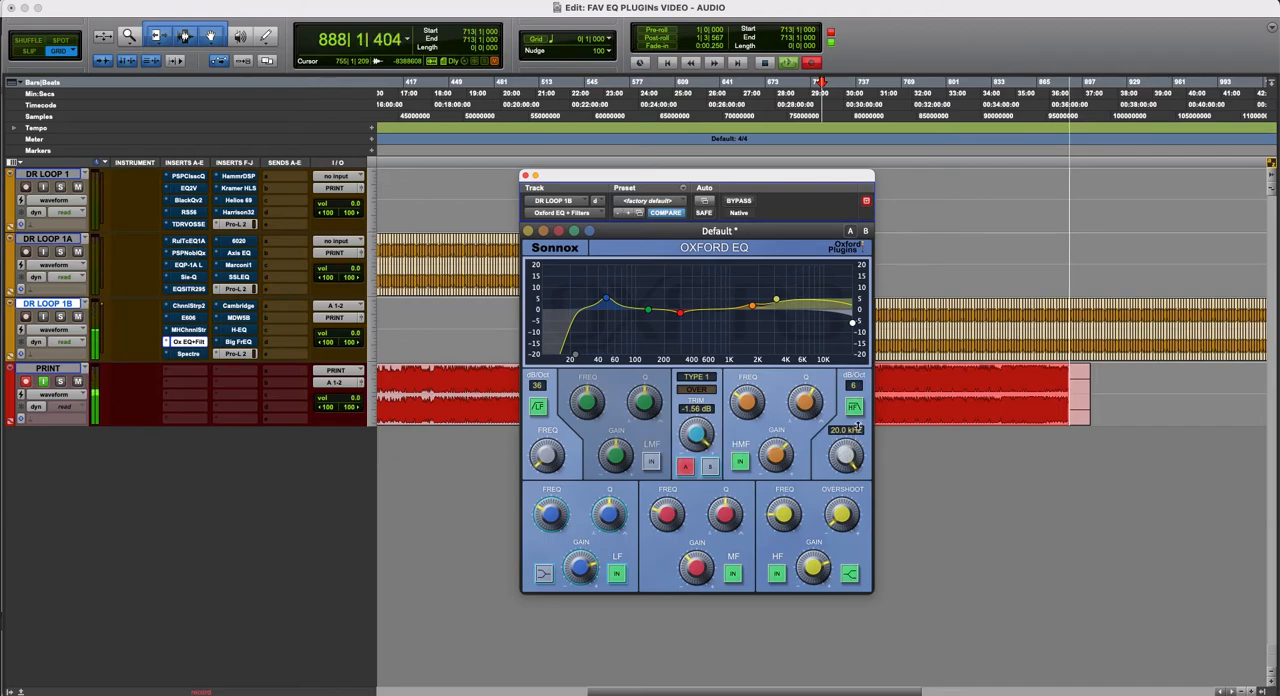
{"action": "left_click", "coordinate": [857, 410]}
{"action": "left_click", "coordinate": [857, 410]}
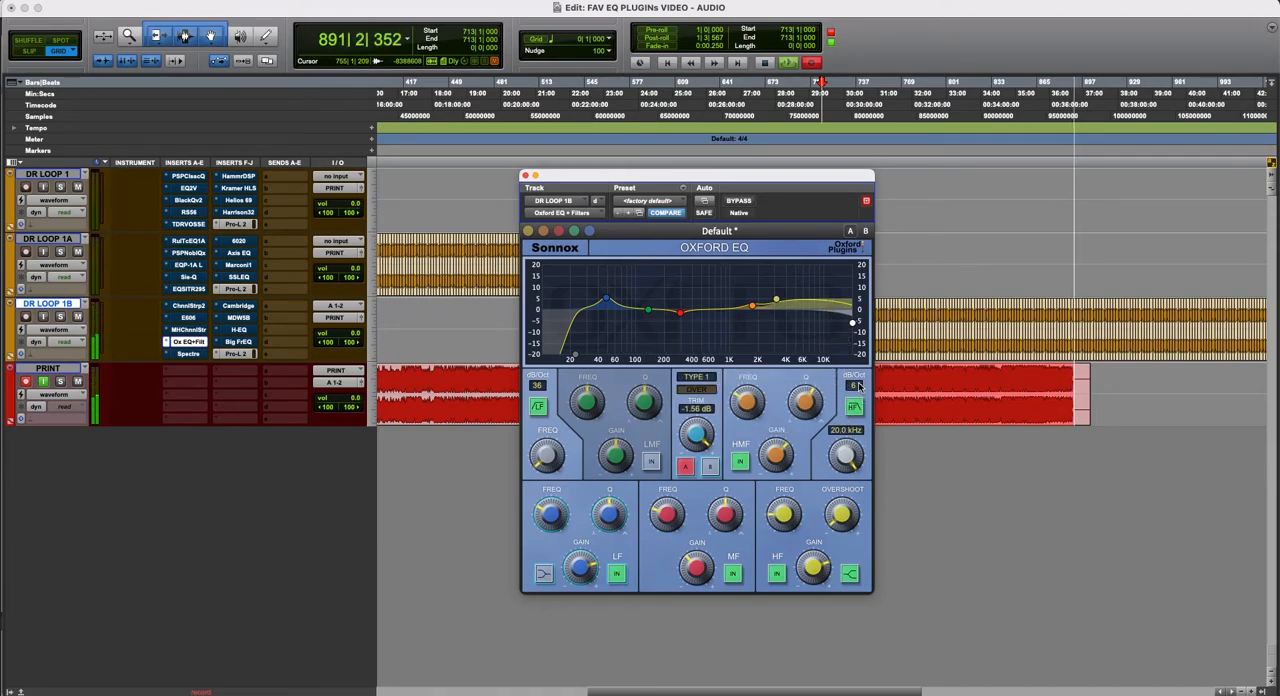
{"action": "left_click", "coordinate": [856, 385]}
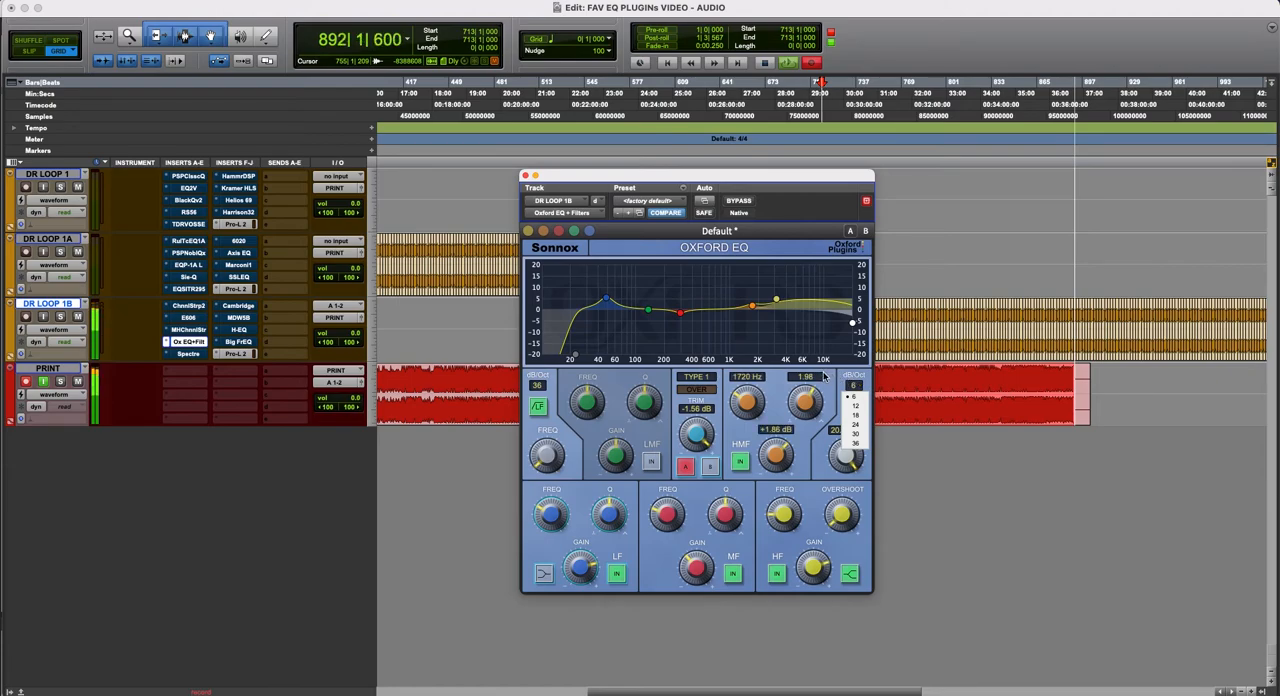
{"action": "left_click", "coordinate": [832, 392]}
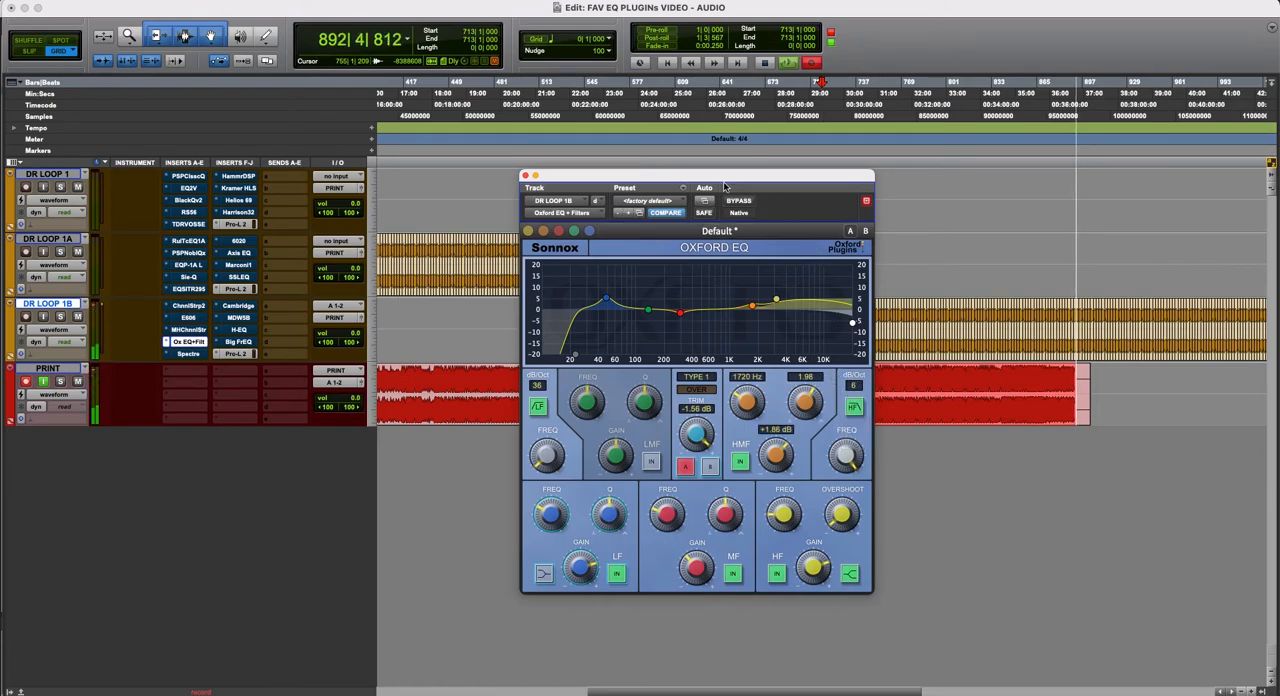
{"action": "left_click", "coordinate": [744, 205]}
{"action": "left_click", "coordinate": [744, 205]}
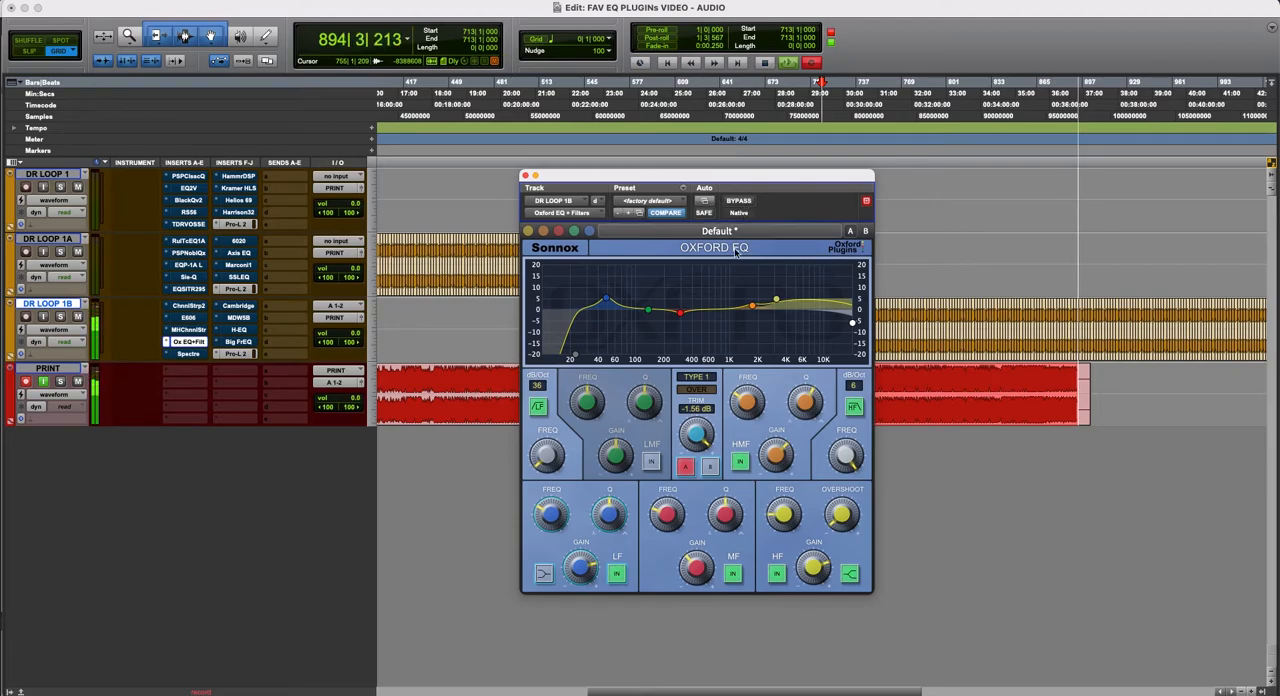
- Audition the Oxford EQ's filter Types 2, 3 and 4 on the loop, and return to Type 1
{"action": "left_click", "coordinate": [698, 377]}
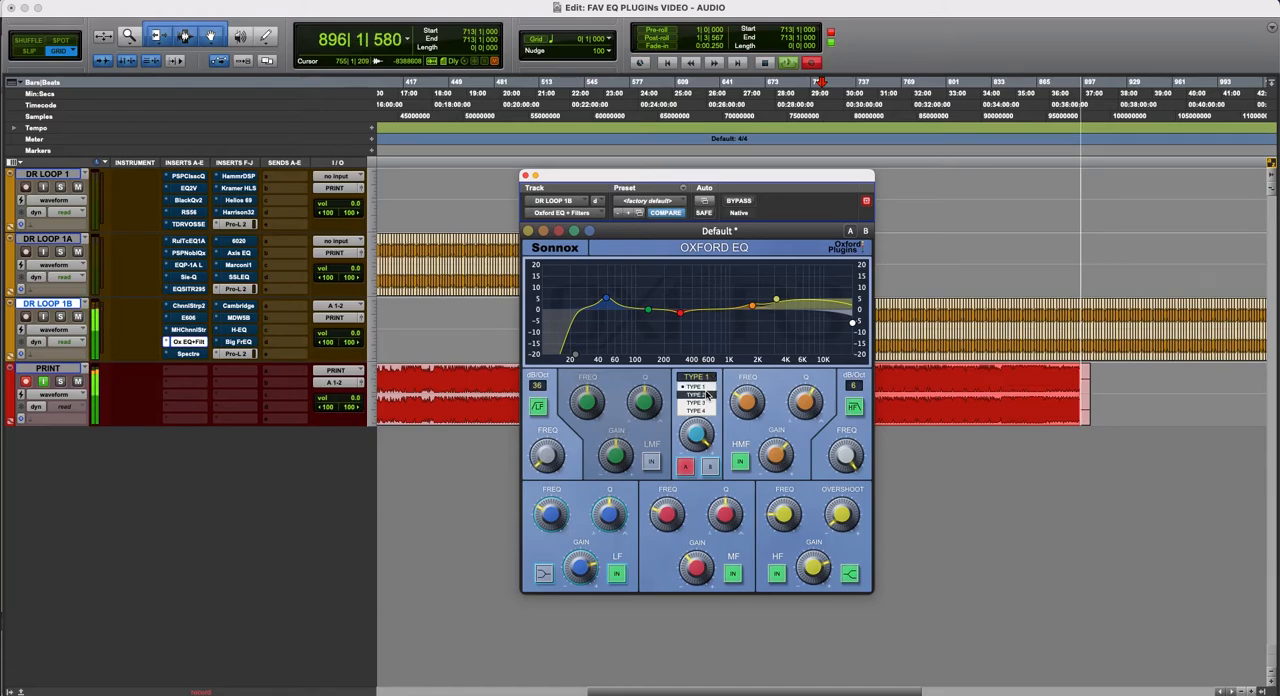
{"action": "left_click", "coordinate": [708, 395]}
{"action": "left_click", "coordinate": [710, 378]}
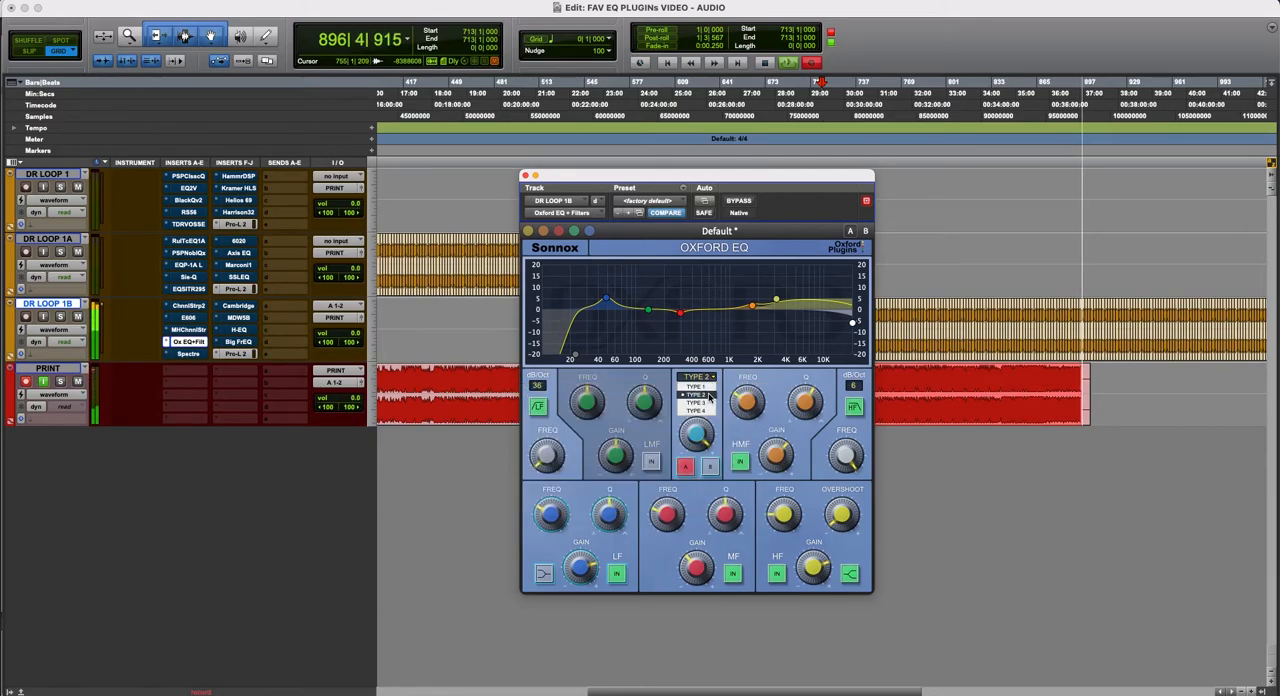
{"action": "left_click", "coordinate": [706, 402]}
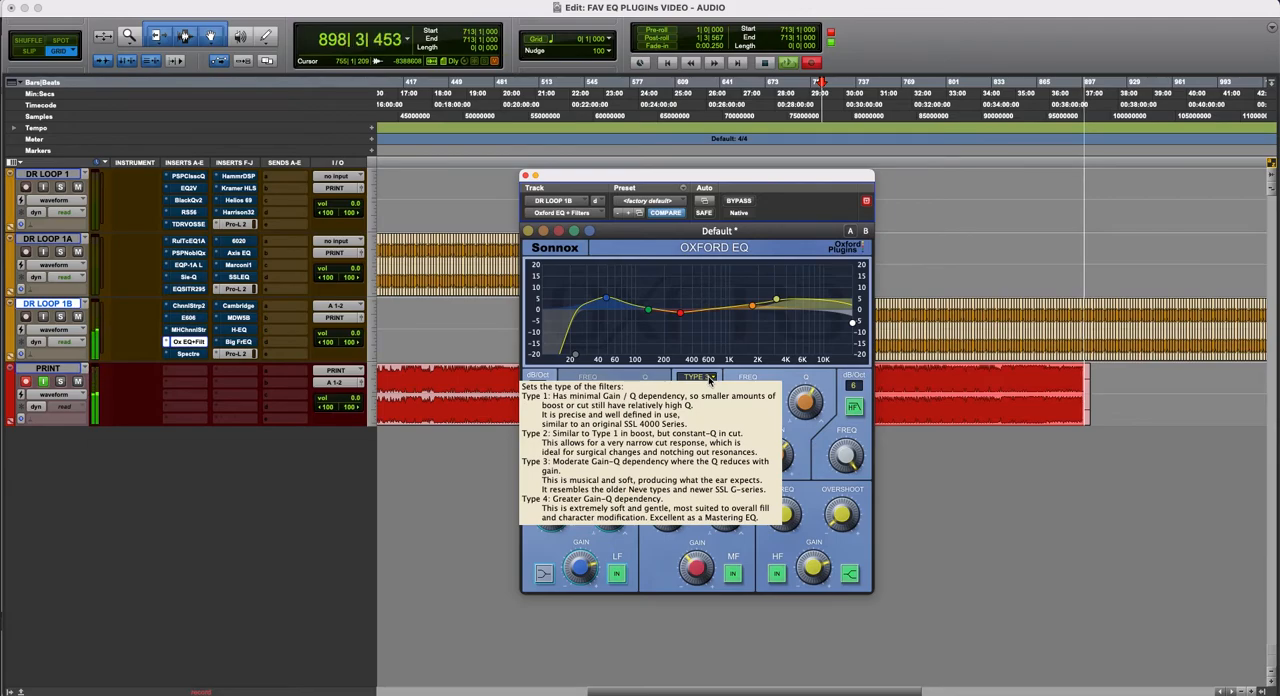
{"action": "left_click", "coordinate": [709, 378]}
{"action": "left_click", "coordinate": [710, 390]}
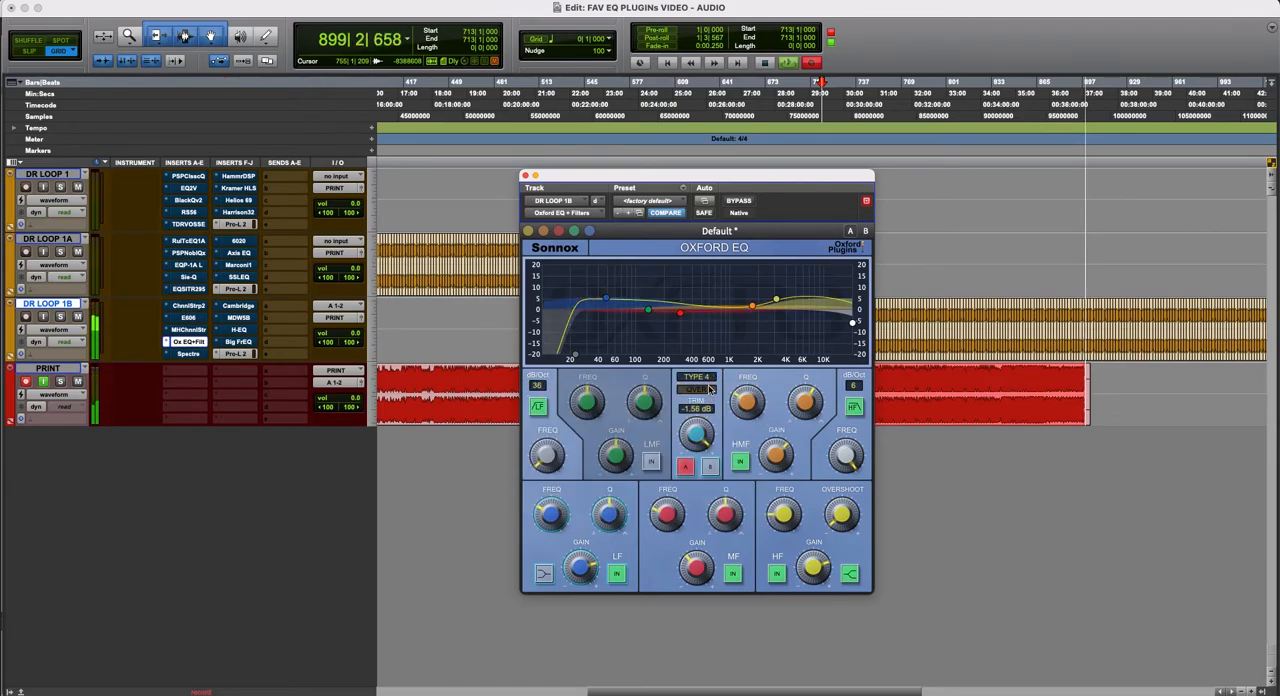
{"action": "left_click", "coordinate": [709, 378]}
{"action": "left_click", "coordinate": [709, 405]}
{"action": "left_click", "coordinate": [709, 378]}
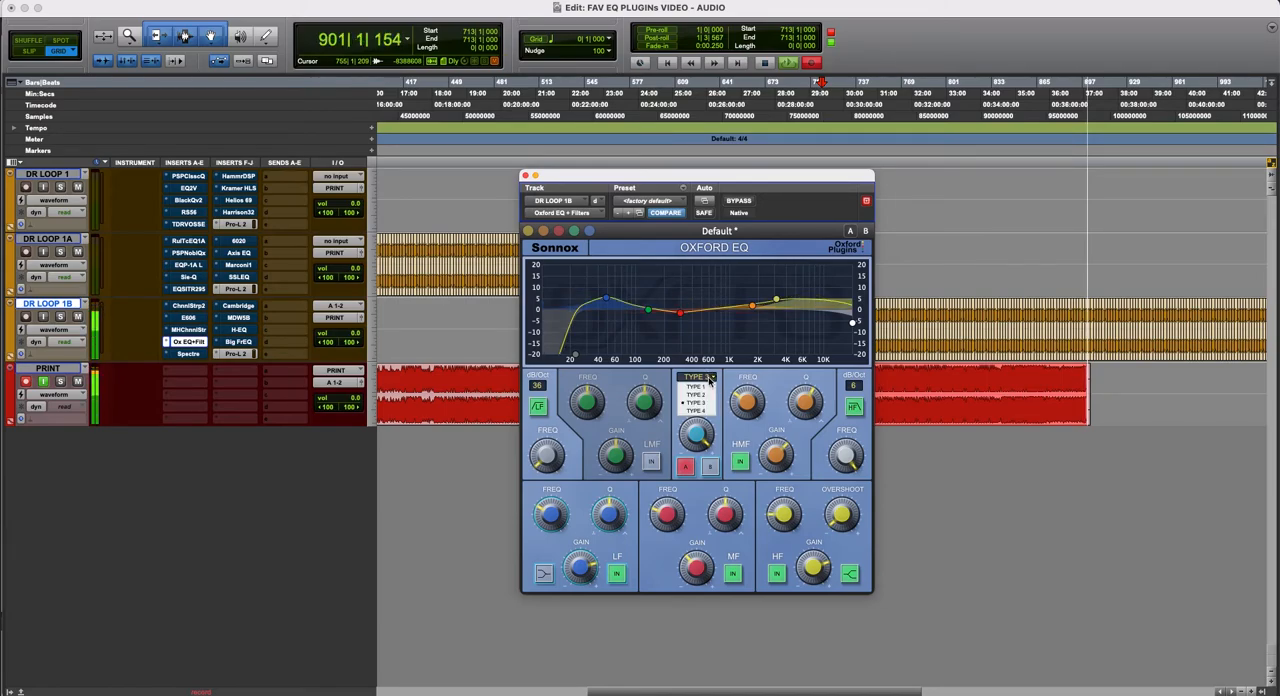
{"action": "left_click", "coordinate": [708, 388]}
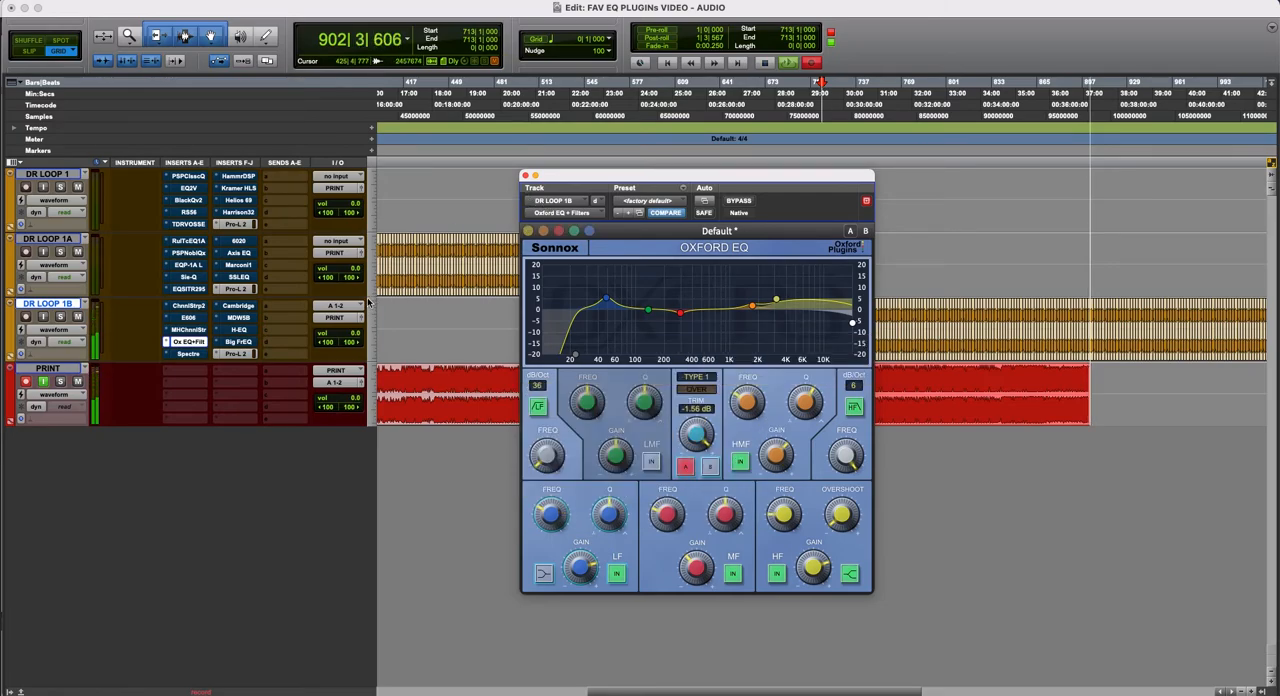
- Bypass the Oxford EQ, open Spectre on DR LOOP 1B, and move its window so the whole plug-in is in view
{"action": "left_click", "coordinate": [192, 342], "text": "super"}
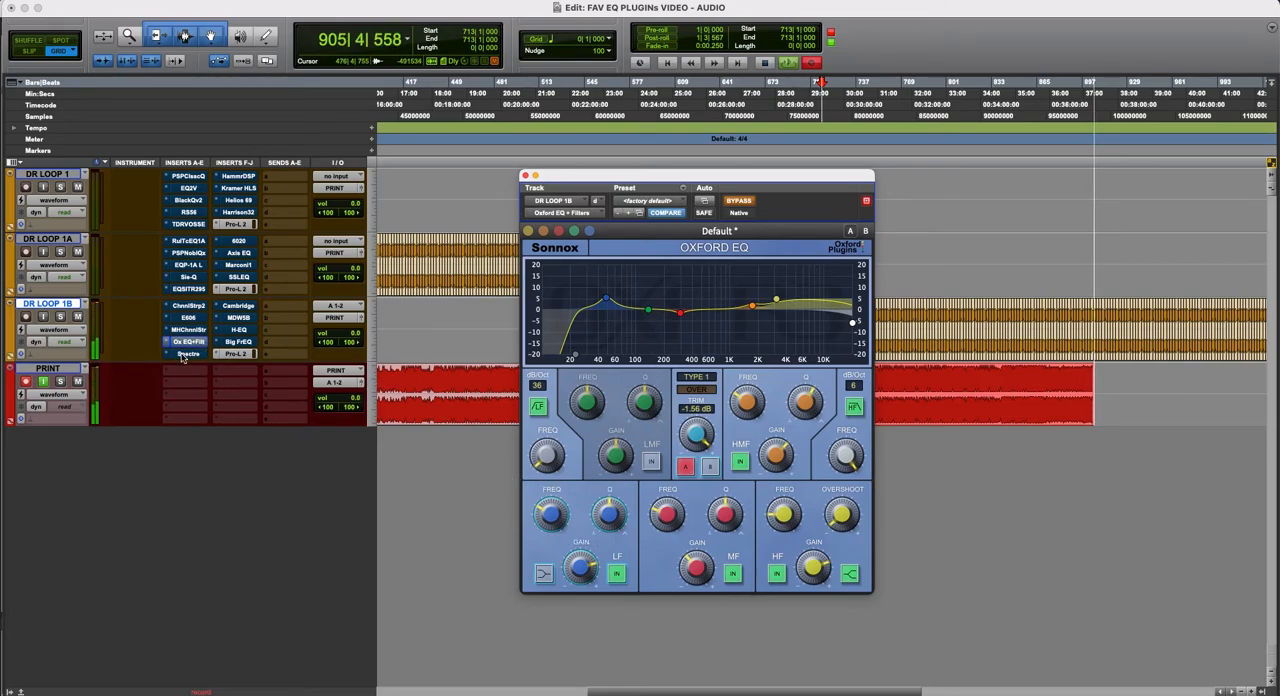
{"action": "left_click", "coordinate": [187, 354]}
{"action": "left_click_drag", "start_coordinate": [783, 190], "coordinate": [646, 146]}
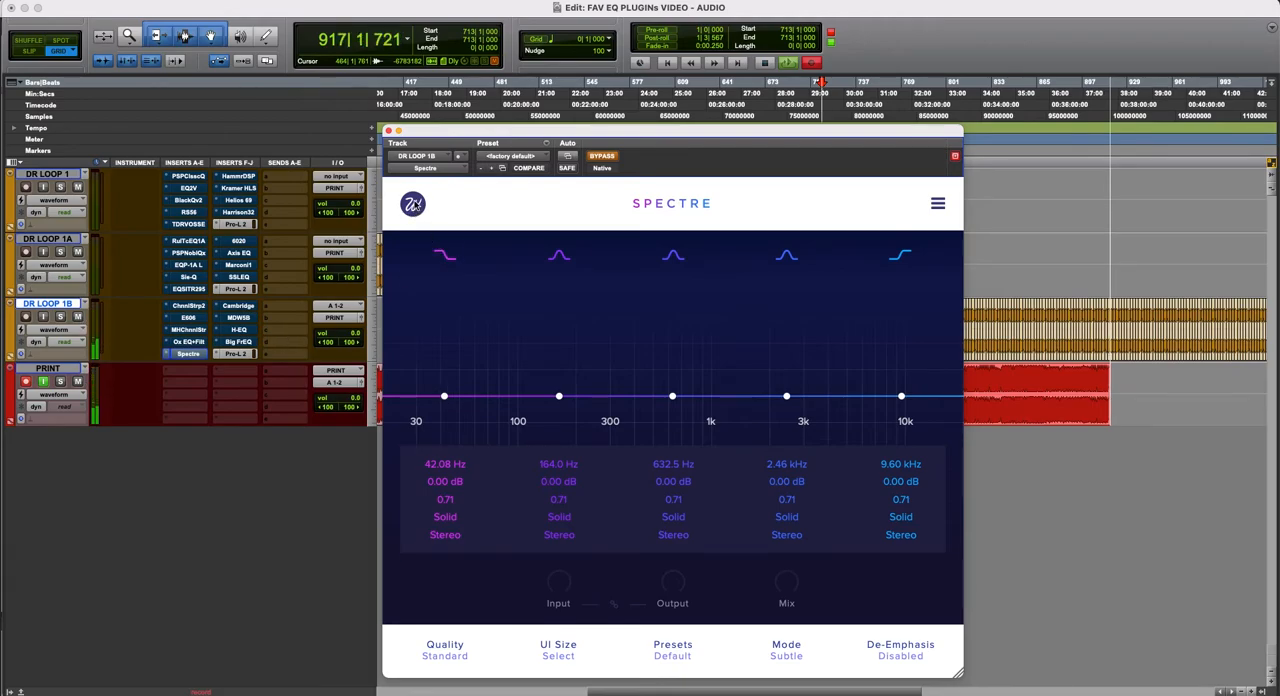
- Set the saturation type of Spectre's 9.60 kHz high-shelf band to Tube
{"action": "left_click", "coordinate": [413, 204]}
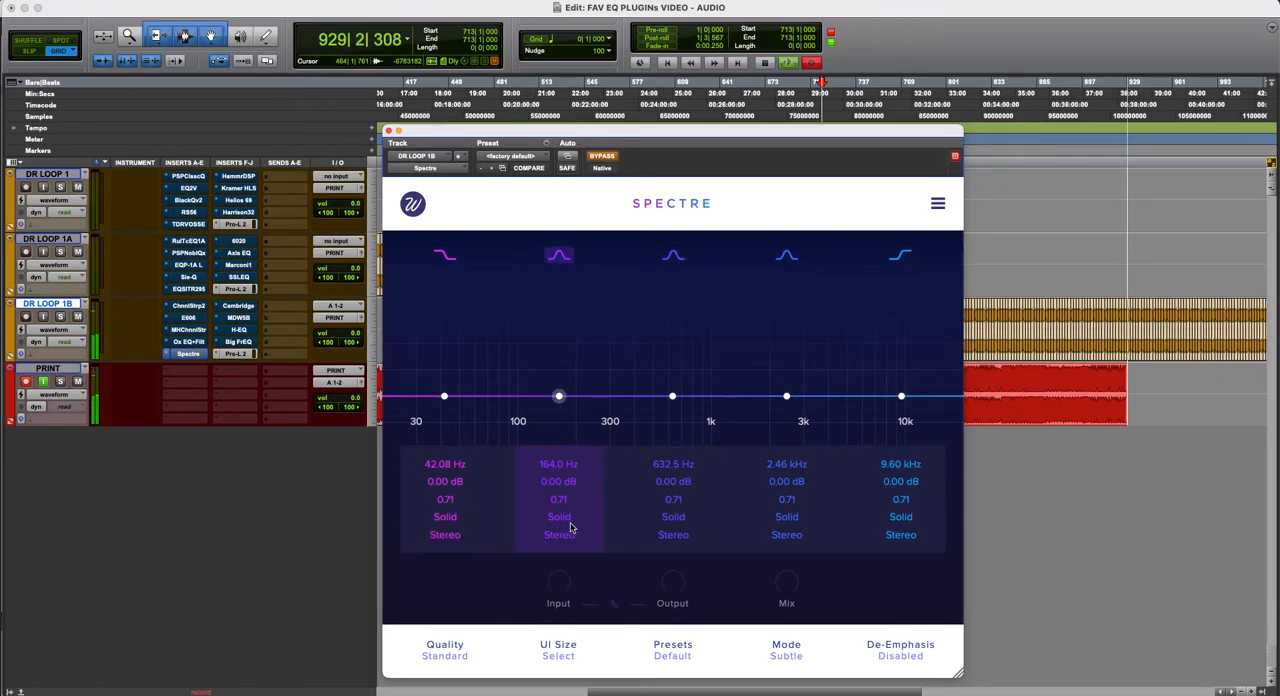
{"action": "left_click", "coordinate": [905, 527]}
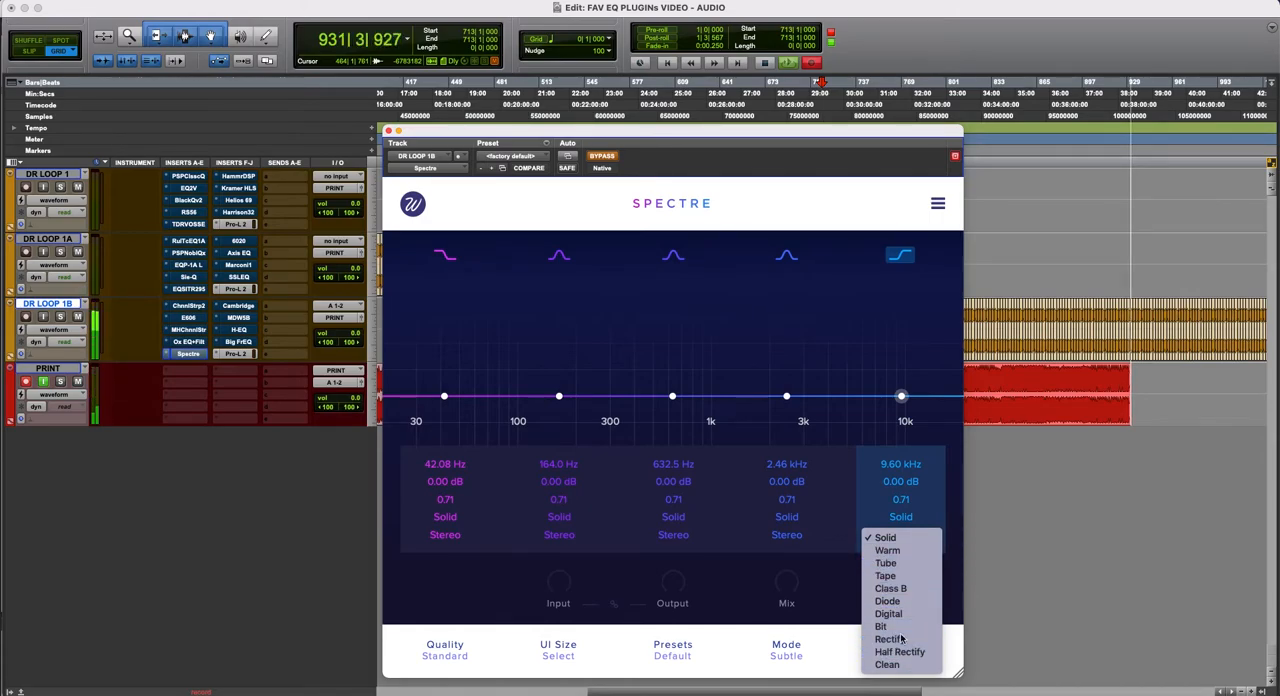
{"action": "left_click", "coordinate": [897, 564]}
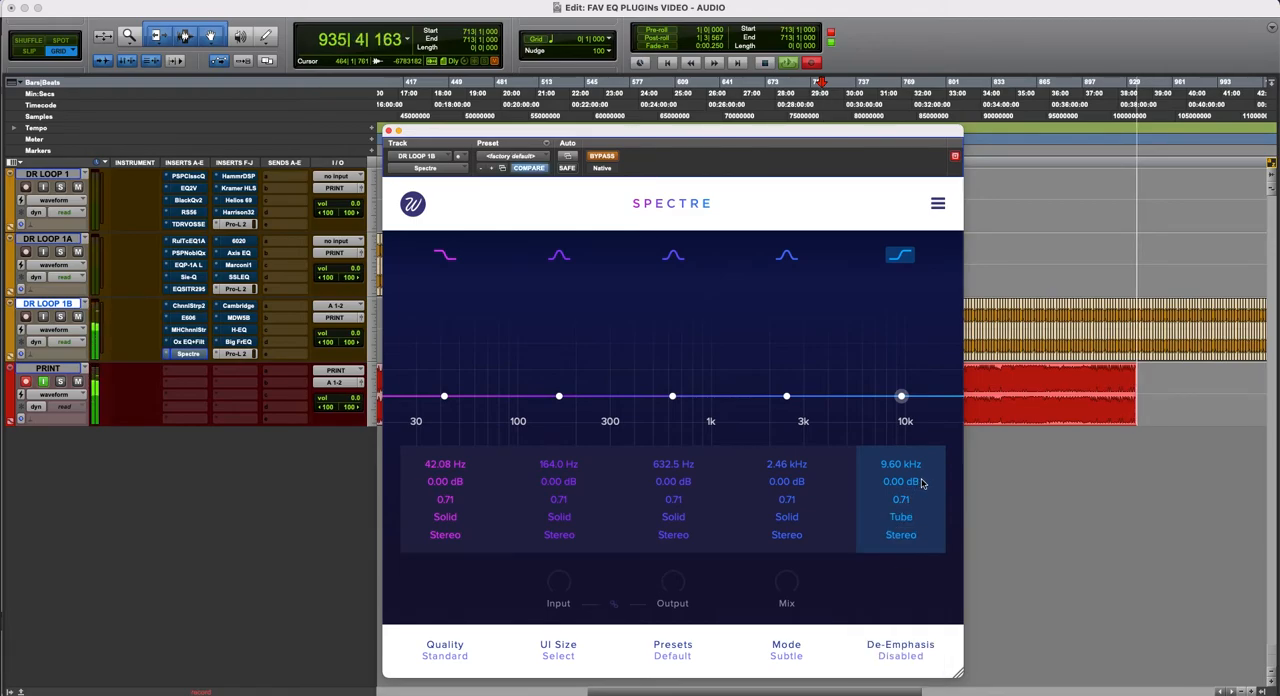
- Switch the 2.46 kHz band's saturation to Rectify, and change it to Half Rectify
{"action": "left_click", "coordinate": [787, 539]}
{"action": "left_click", "coordinate": [789, 518]}
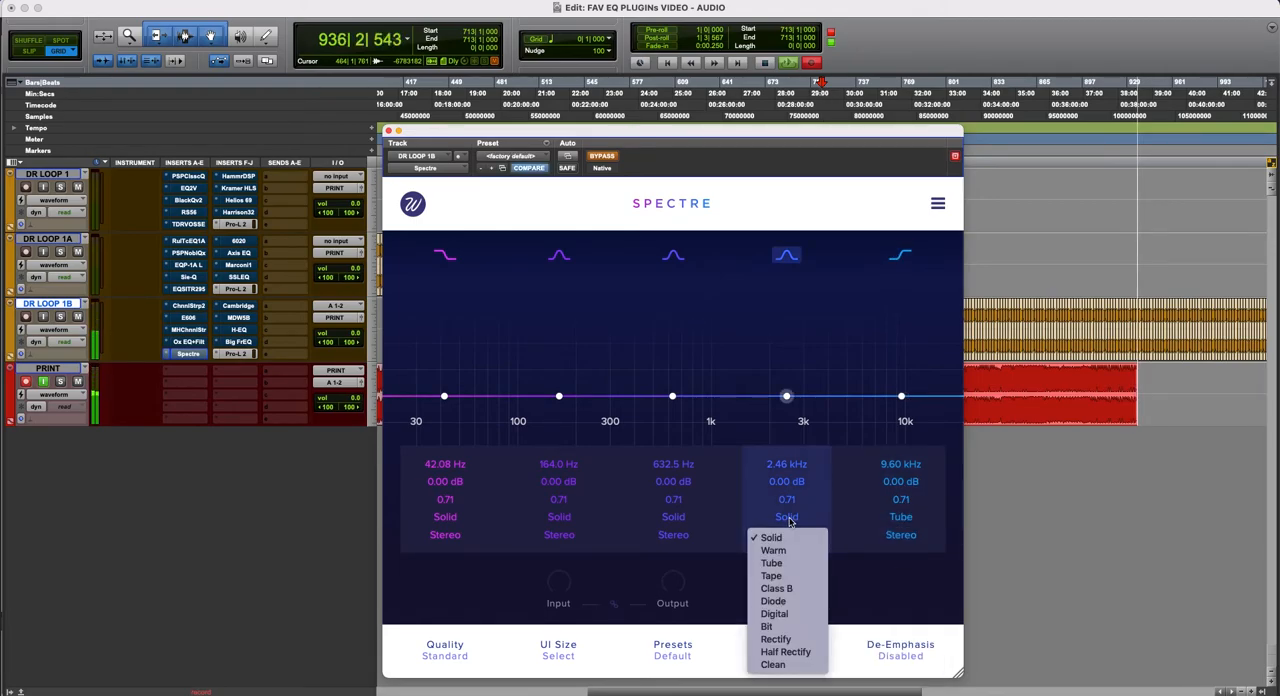
{"action": "left_click", "coordinate": [785, 639]}
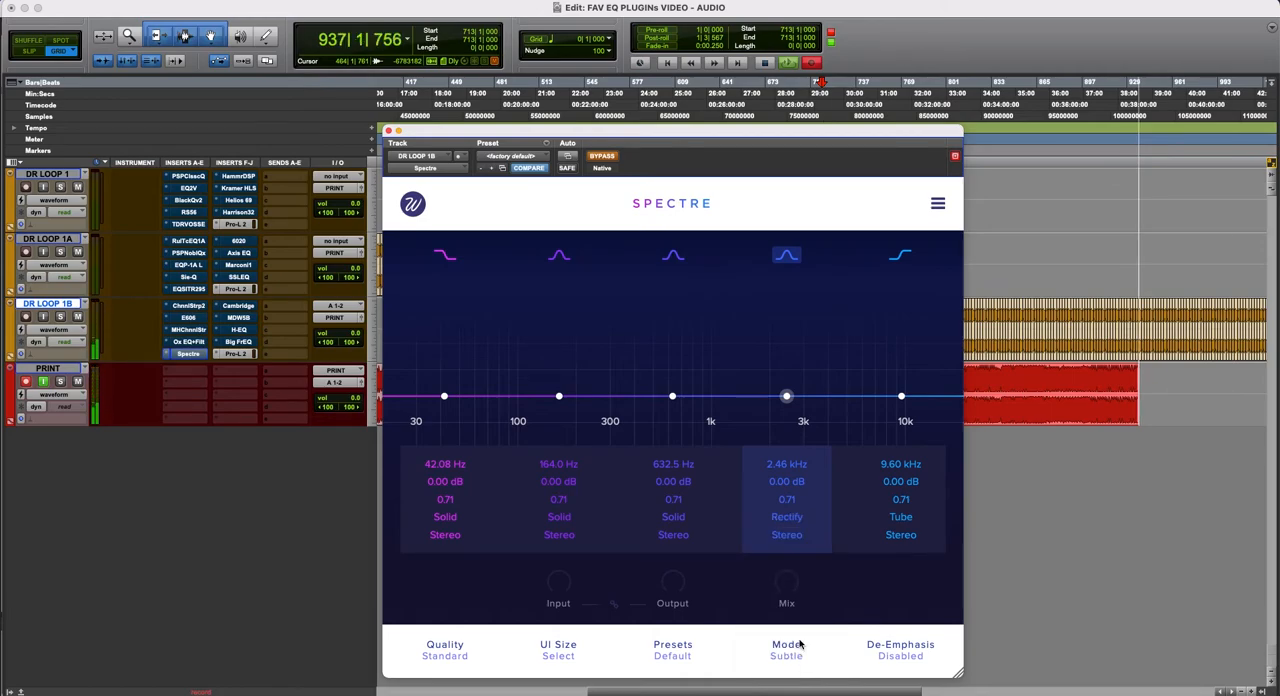
{"action": "left_click", "coordinate": [790, 518]}
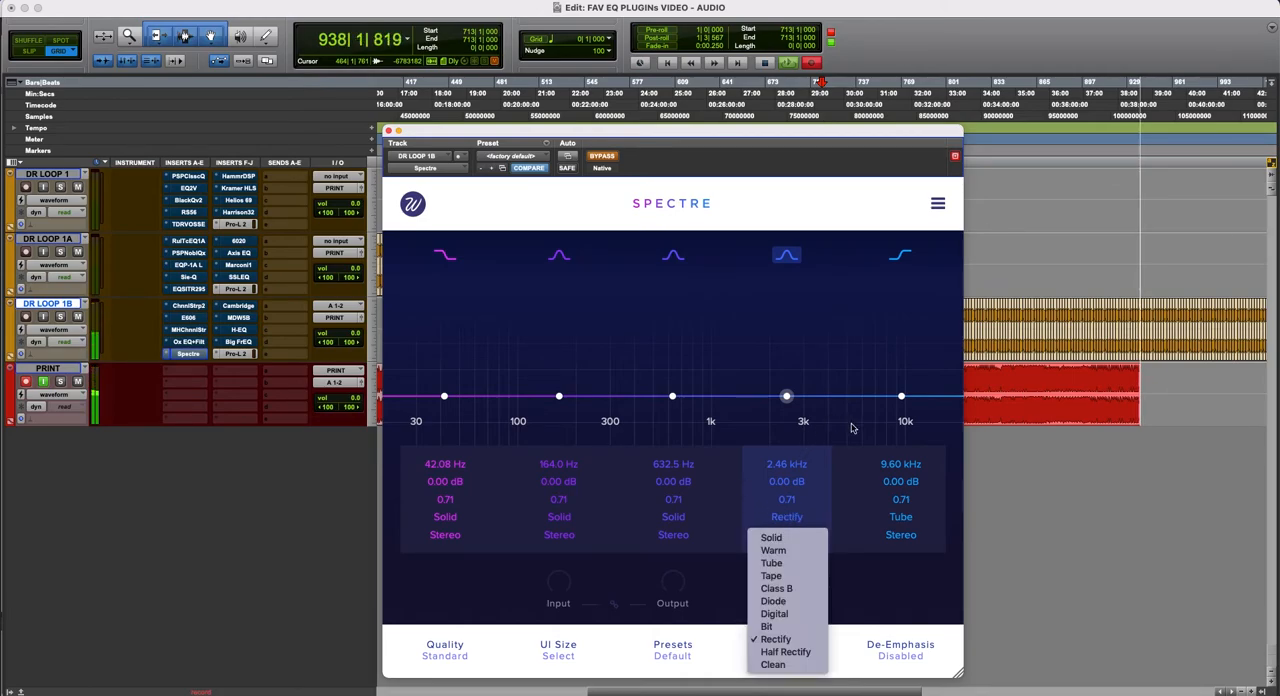
{"action": "left_click", "coordinate": [848, 474]}
{"action": "left_click", "coordinate": [794, 520]}
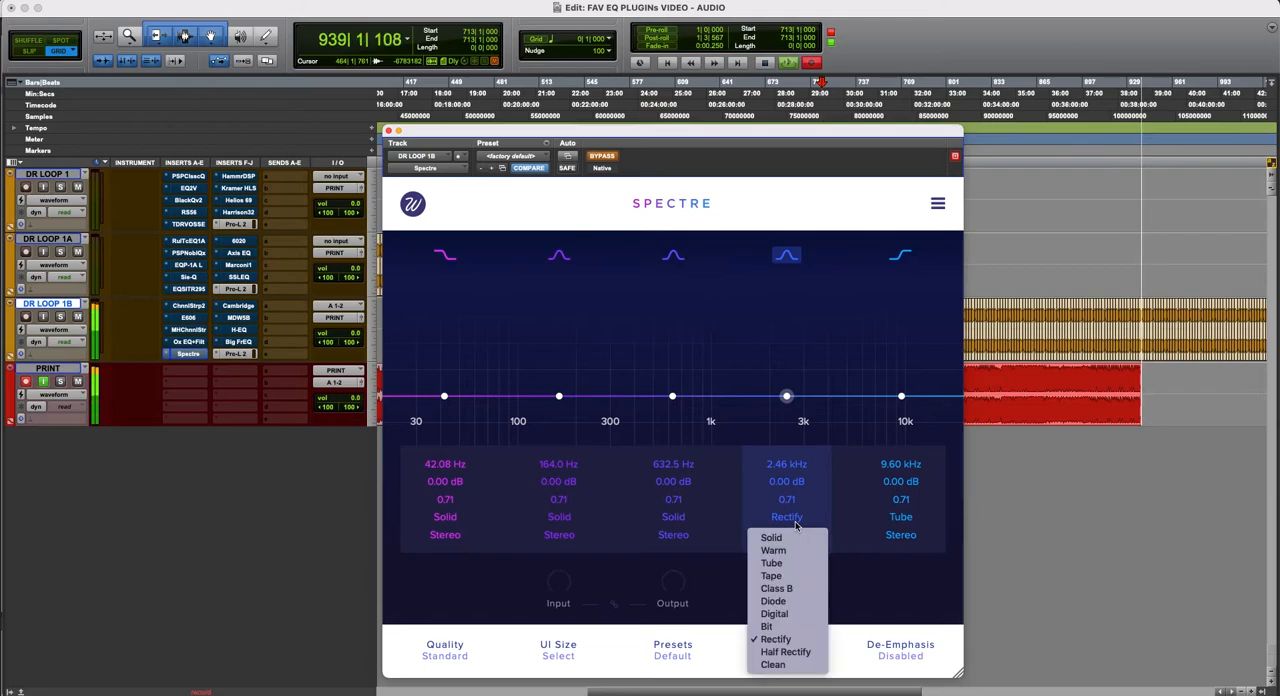
{"action": "left_click", "coordinate": [786, 651]}
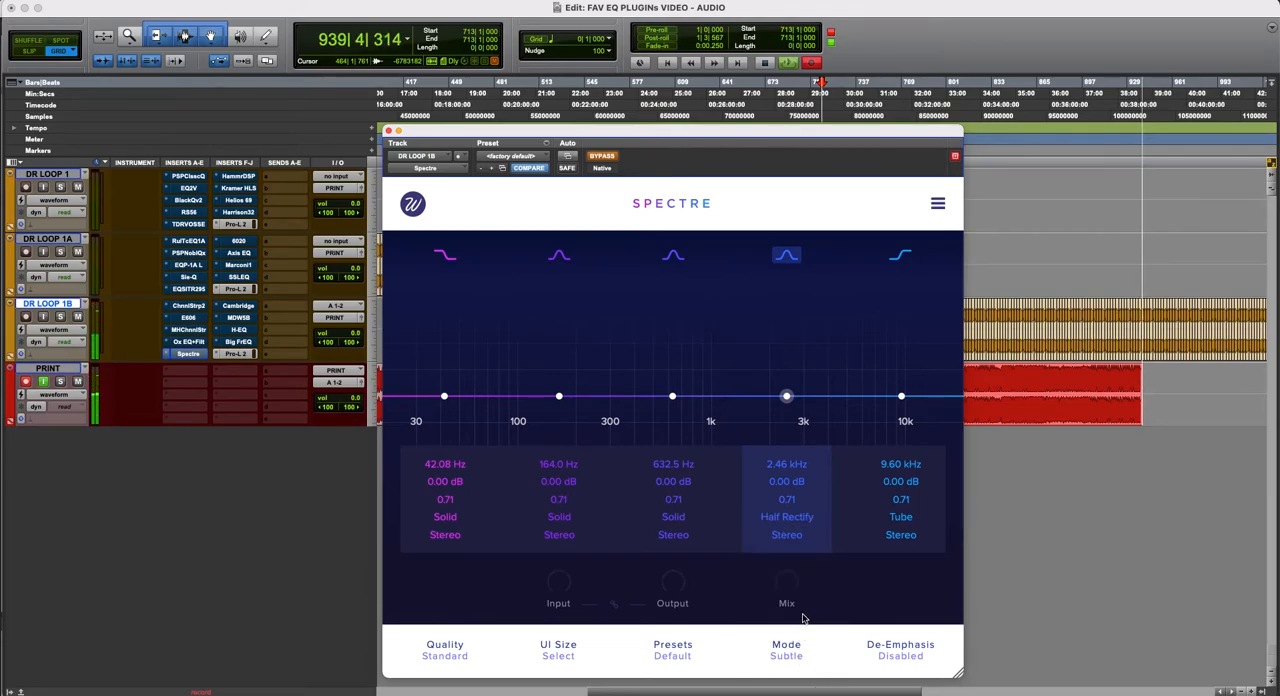
- Activate Spectre with a high-shelf boost of about 2.2 dB at 3.25 kHz, and audition Warm, Tape and Class B saturation on it
{"action": "left_click_drag", "start_coordinate": [901, 396], "coordinate": [829, 384]}
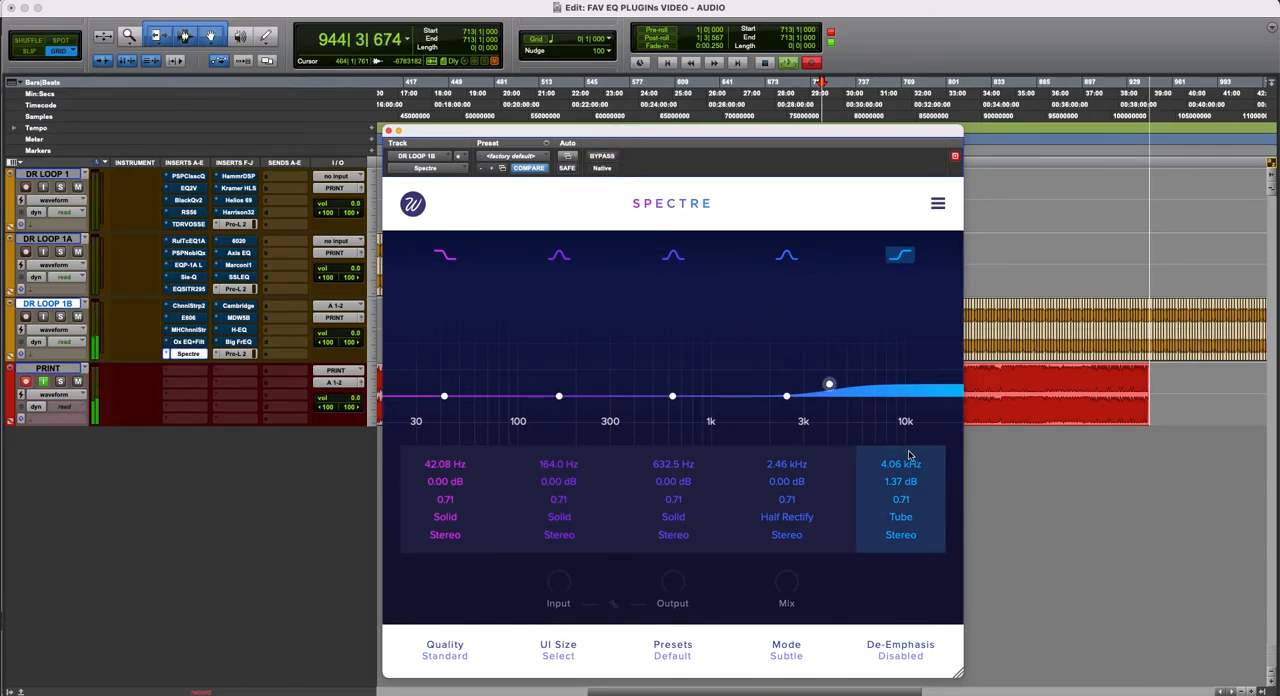
{"action": "mouse_move", "coordinate": [828, 385]}
{"action": "left_mouse_down"}
{"action": "mouse_move", "coordinate": [829, 348]}
{"action": "mouse_move", "coordinate": [810, 378]}
{"action": "left_mouse_up"}
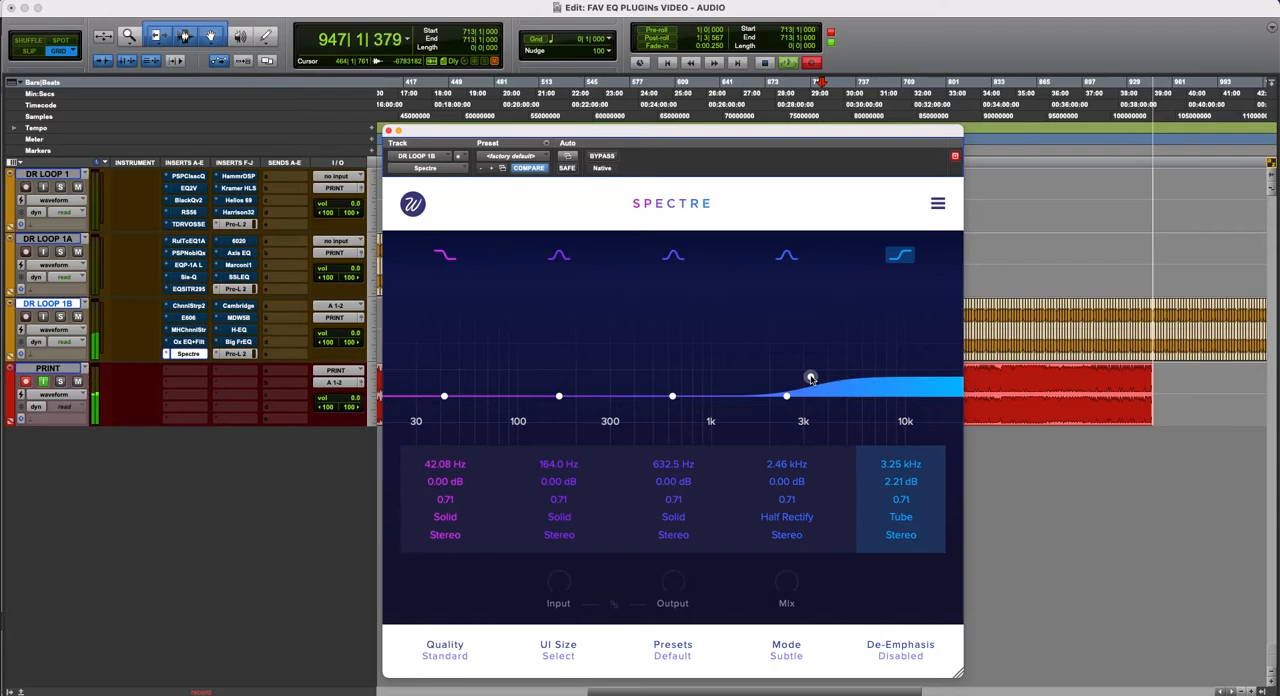
{"action": "left_click", "coordinate": [902, 518]}
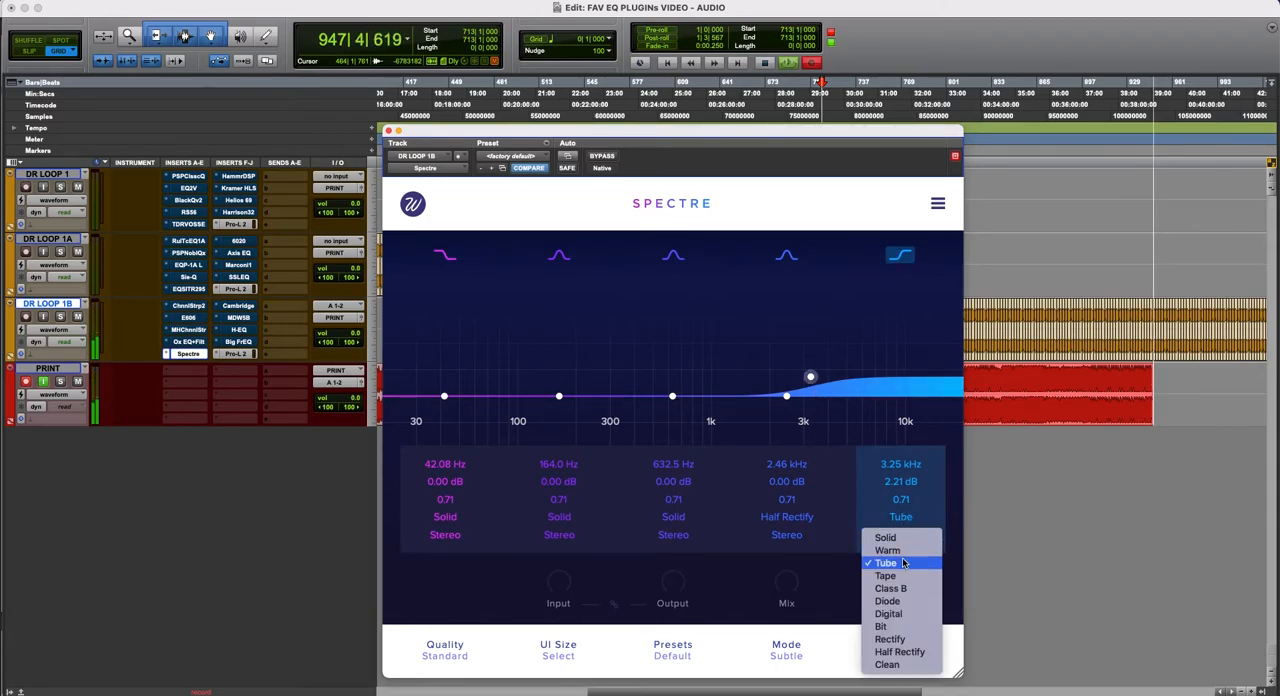
{"action": "left_click", "coordinate": [904, 553]}
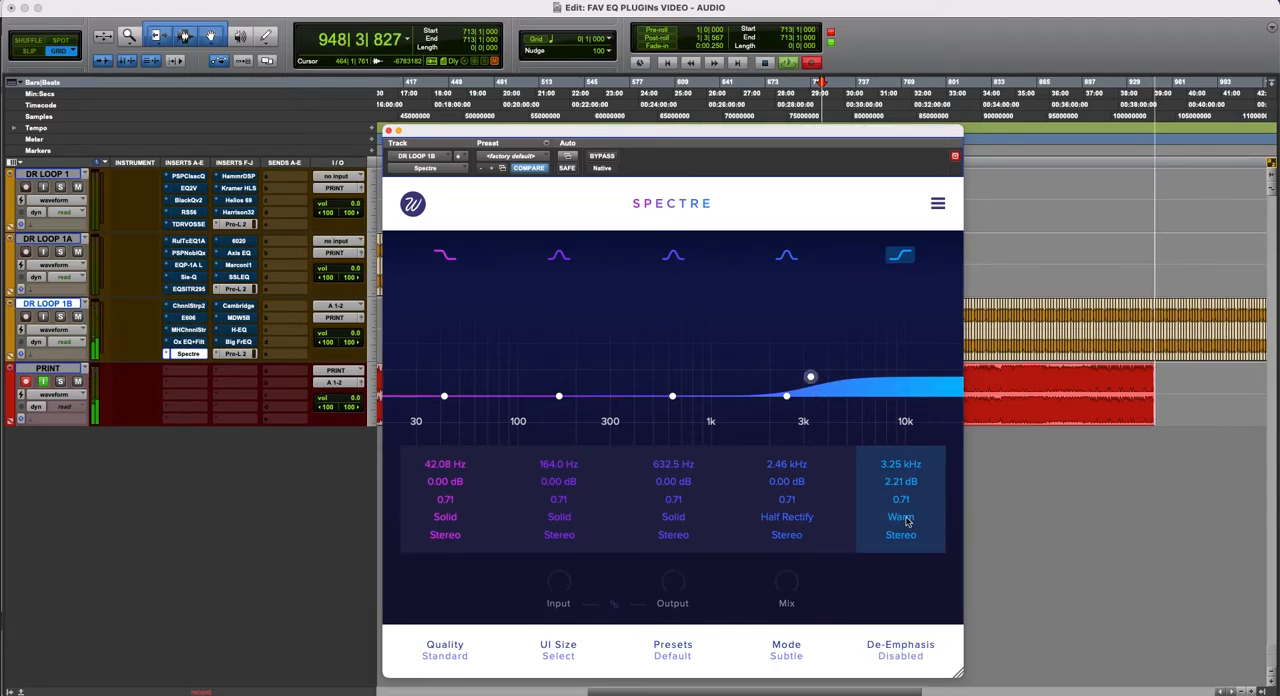
{"action": "left_click", "coordinate": [907, 519]}
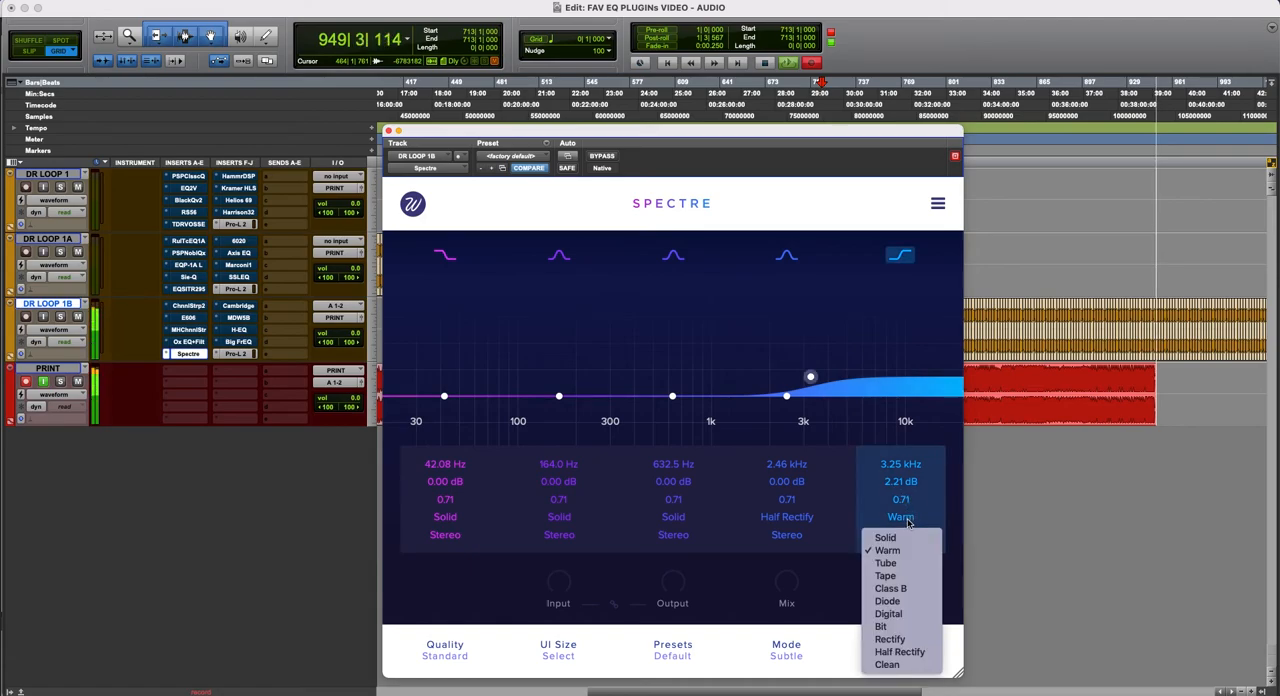
{"action": "left_click", "coordinate": [900, 576]}
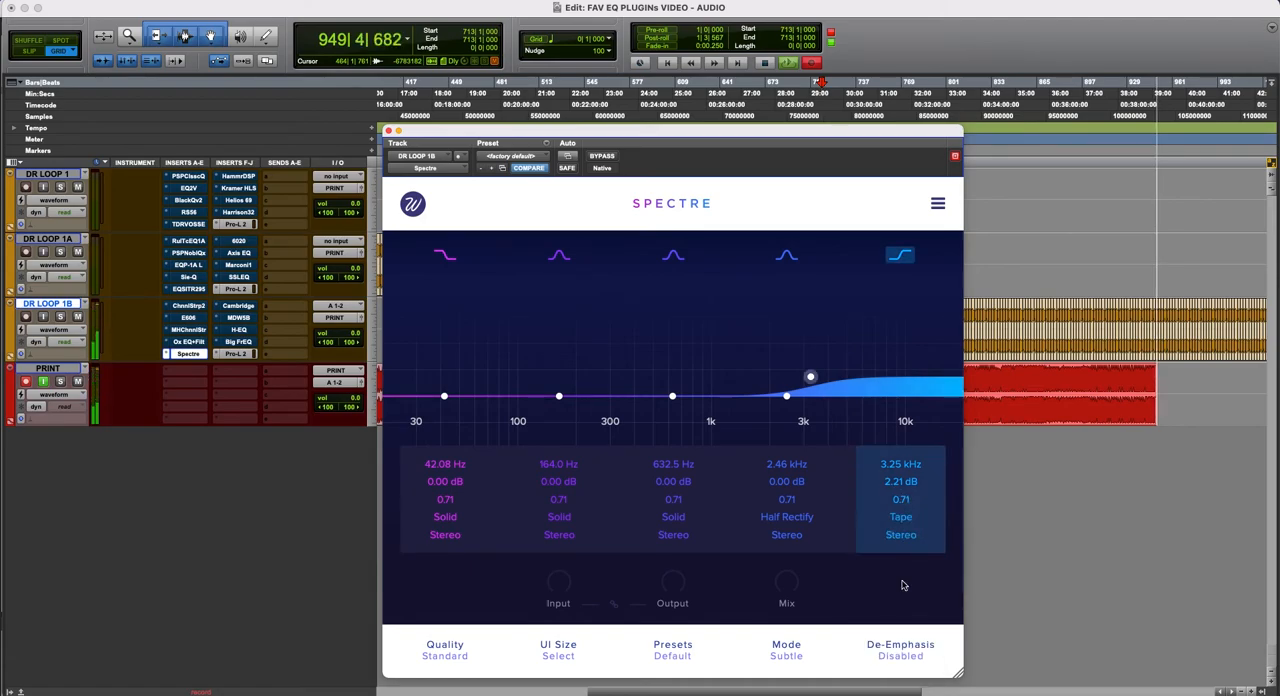
{"action": "left_click", "coordinate": [909, 519]}
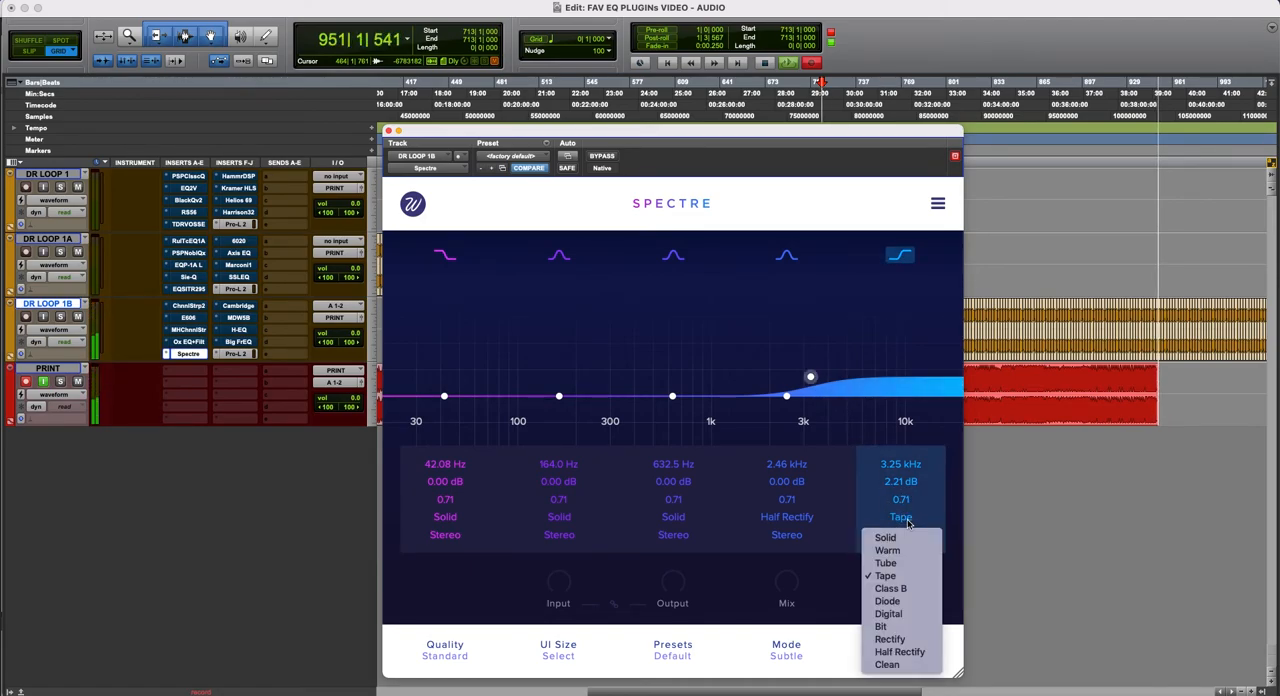
{"action": "left_click", "coordinate": [906, 592]}
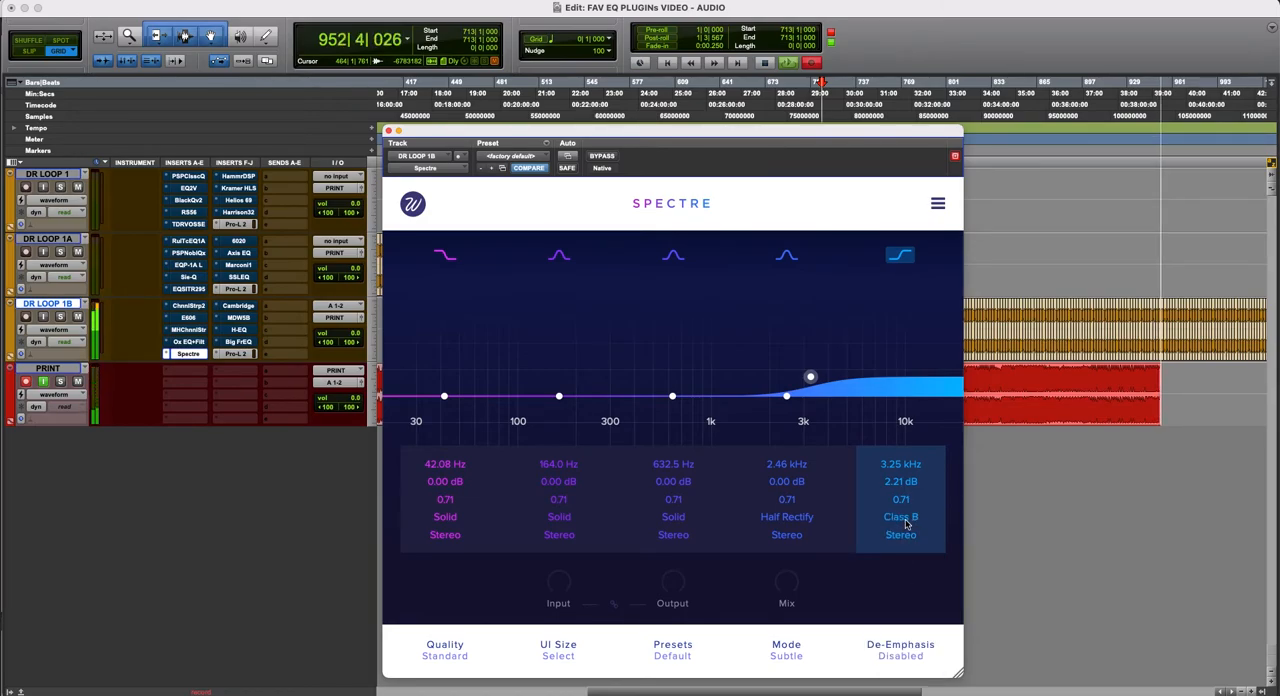
- Shape the curve with boosts of about 3.6 dB on the high shelf at 2.84 kHz, 0.7 dB at 974 Hz and 1.3 dB at 166 Hz
{"action": "mouse_move", "coordinate": [810, 377]}
{"action": "left_mouse_down"}
{"action": "mouse_move", "coordinate": [811, 363]}
{"action": "mouse_move", "coordinate": [799, 366]}
{"action": "left_mouse_up"}
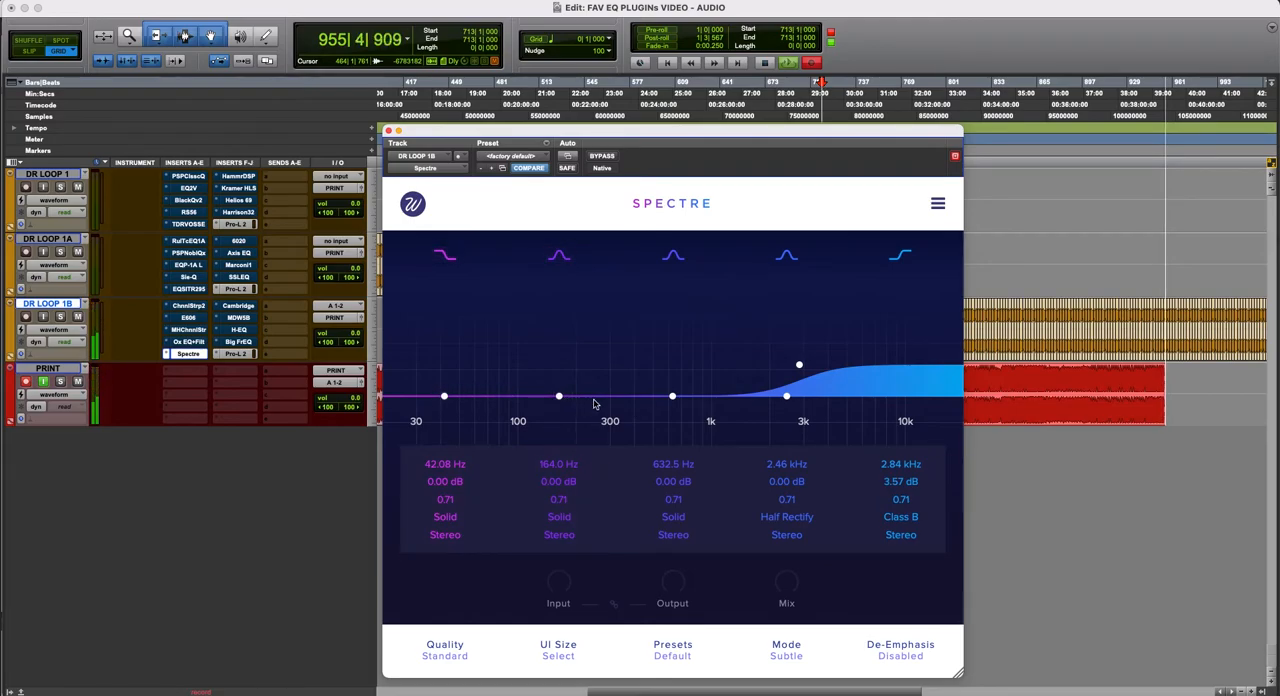
{"action": "left_click_drag", "start_coordinate": [672, 396], "coordinate": [709, 391]}
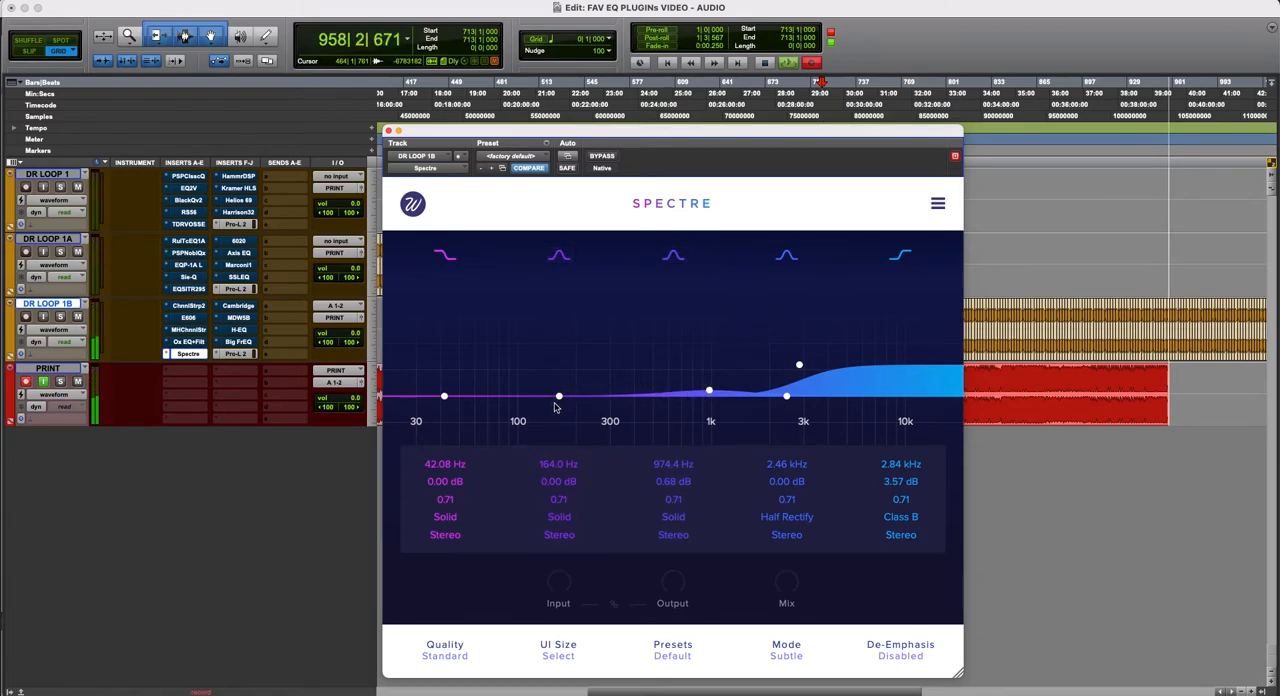
{"action": "left_click_drag", "start_coordinate": [559, 396], "coordinate": [560, 384]}
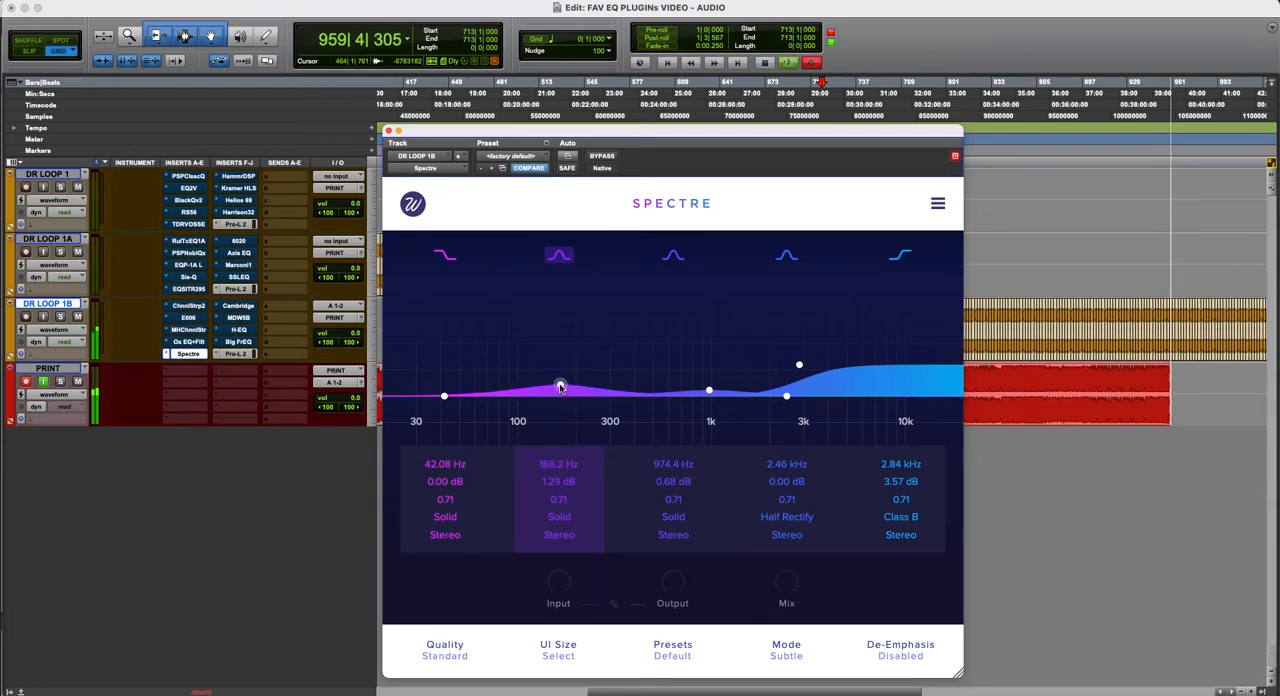
- Boost the low-mid band to about 7.2 dB at 176 Hz, auditioning it with Bit and Class B saturation
{"action": "left_click", "coordinate": [563, 520]}
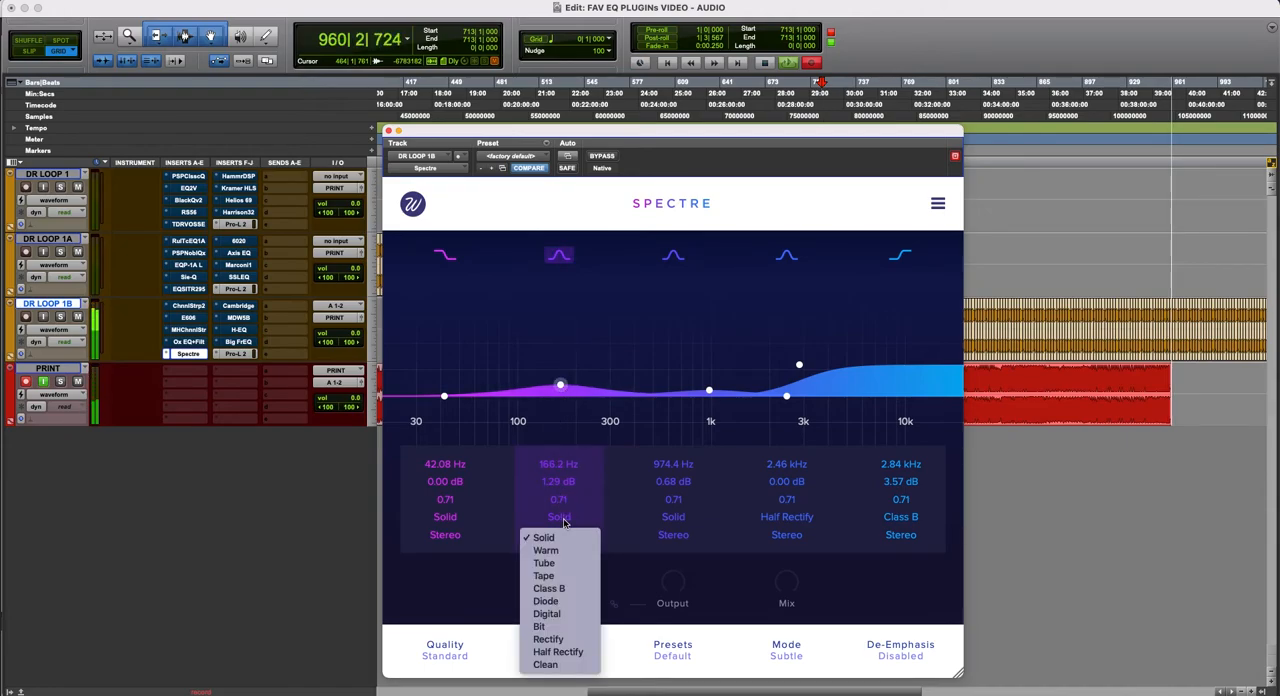
{"action": "left_click", "coordinate": [574, 627]}
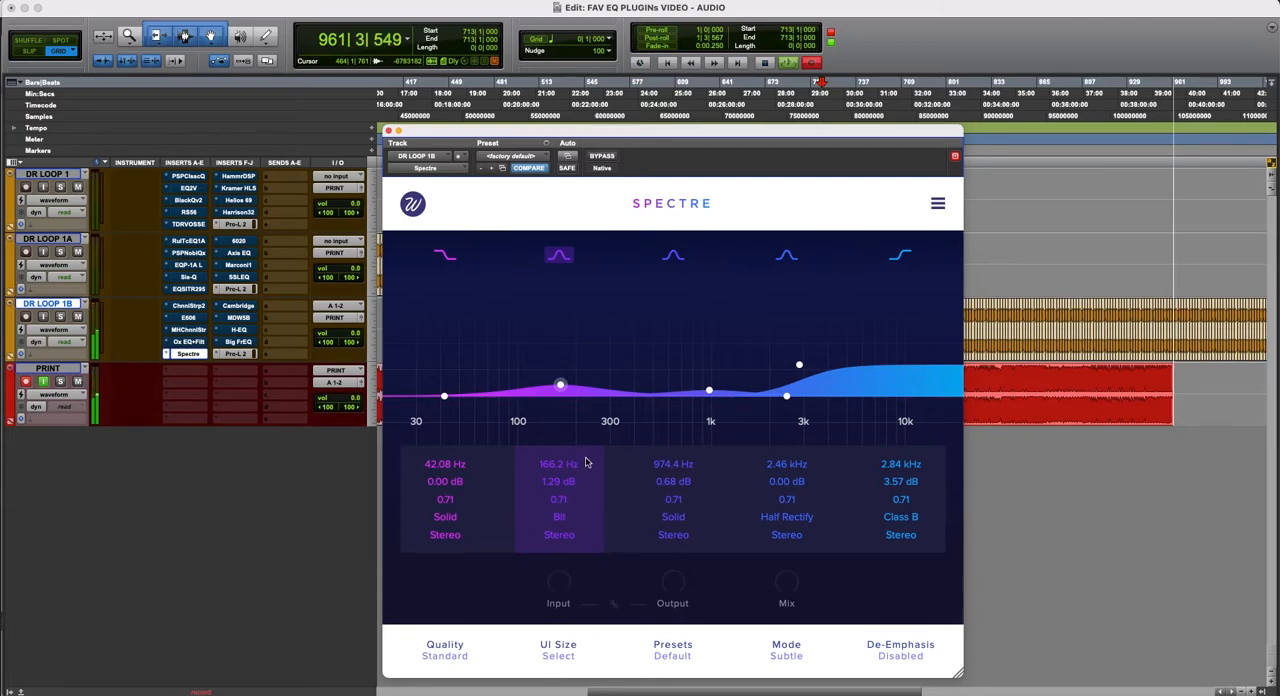
{"action": "left_click_drag", "start_coordinate": [560, 385], "coordinate": [567, 336]}
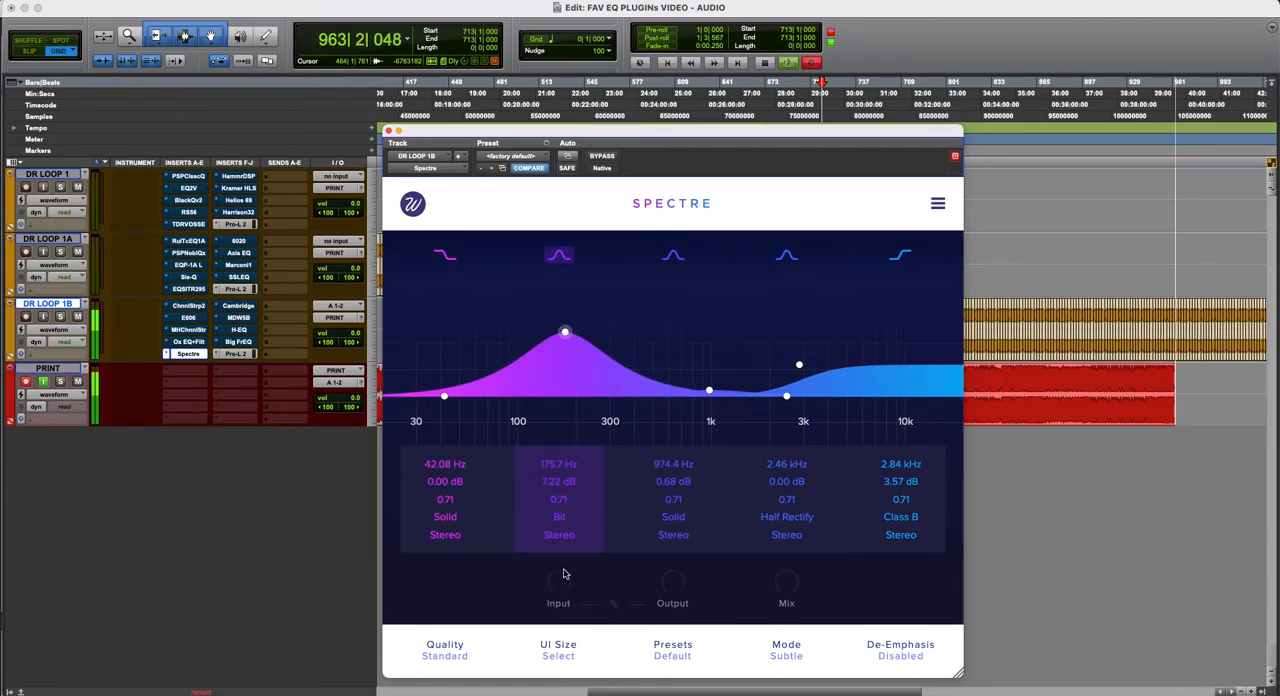
{"action": "left_click", "coordinate": [559, 518]}
{"action": "left_click", "coordinate": [560, 585]}
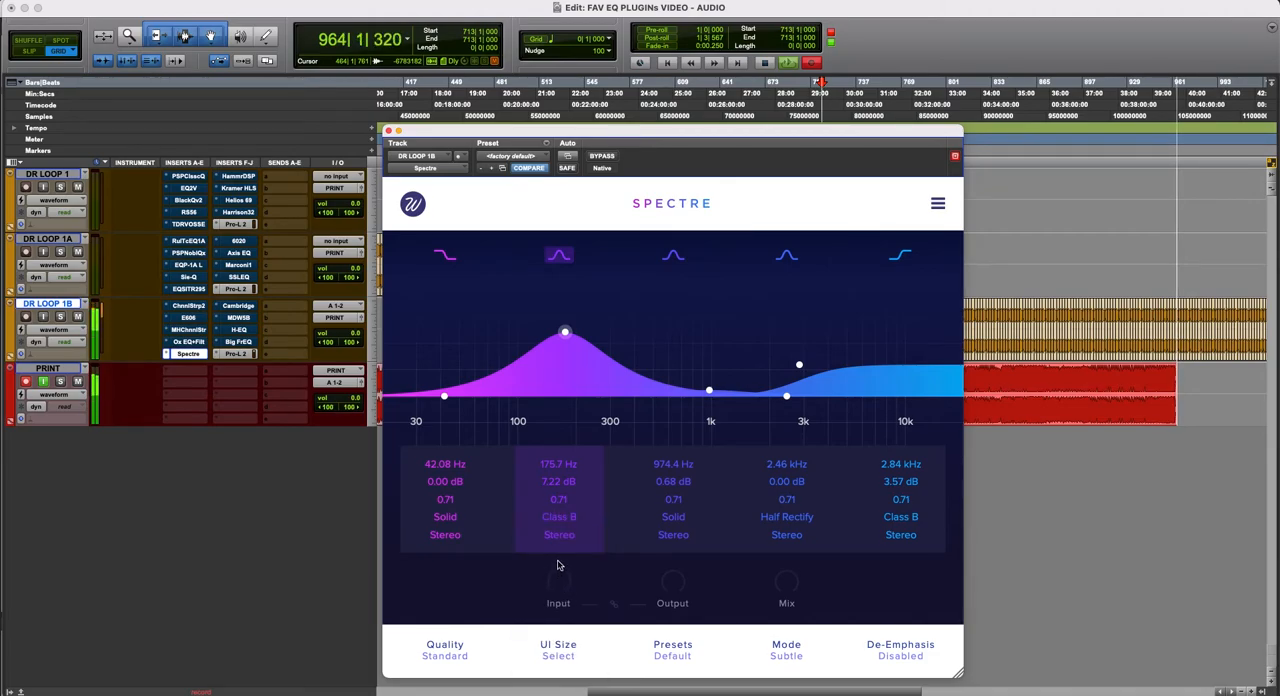
- Audition Half Rectify, Rectify and Clean saturation on the low-mid band, and return to Half Rectify
{"action": "left_click", "coordinate": [566, 521]}
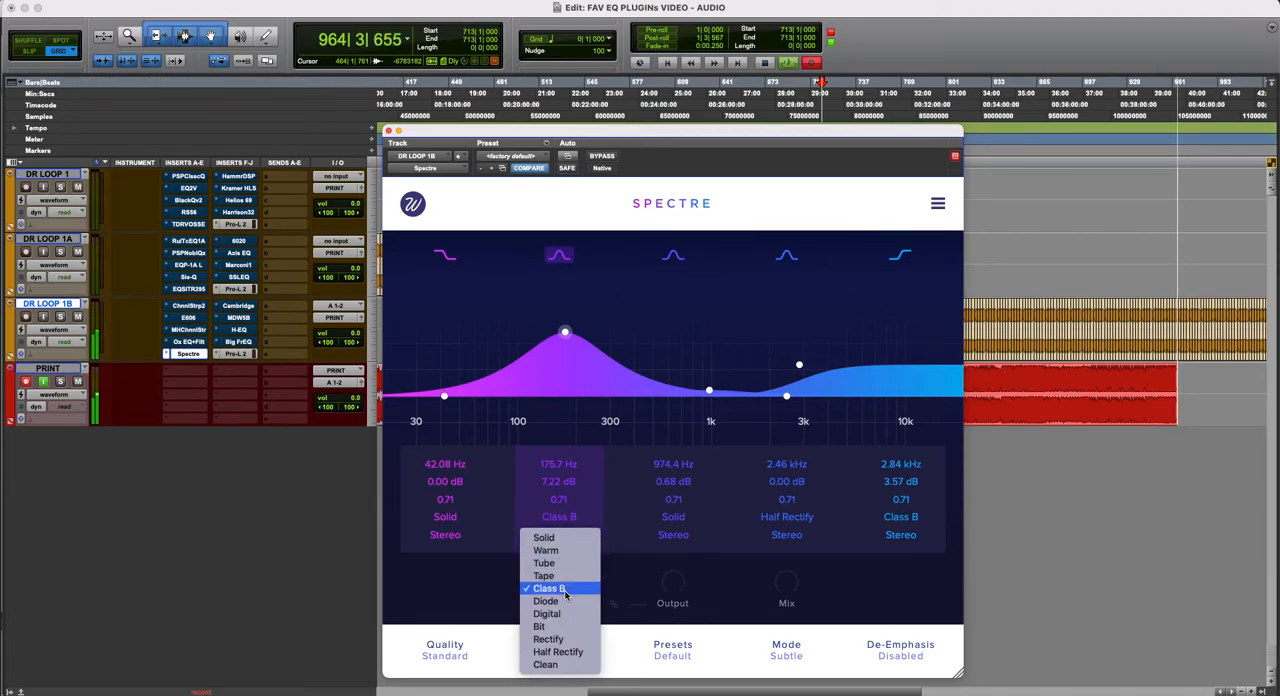
{"action": "left_click", "coordinate": [567, 652]}
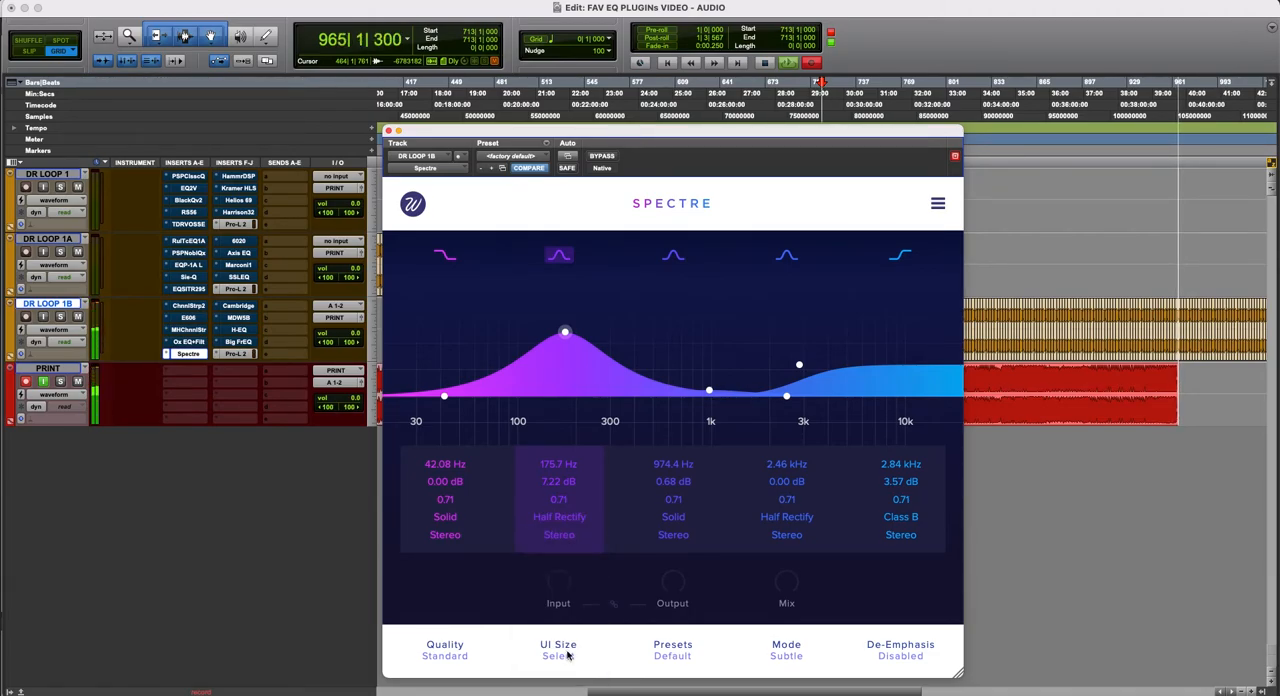
{"action": "left_click", "coordinate": [563, 523]}
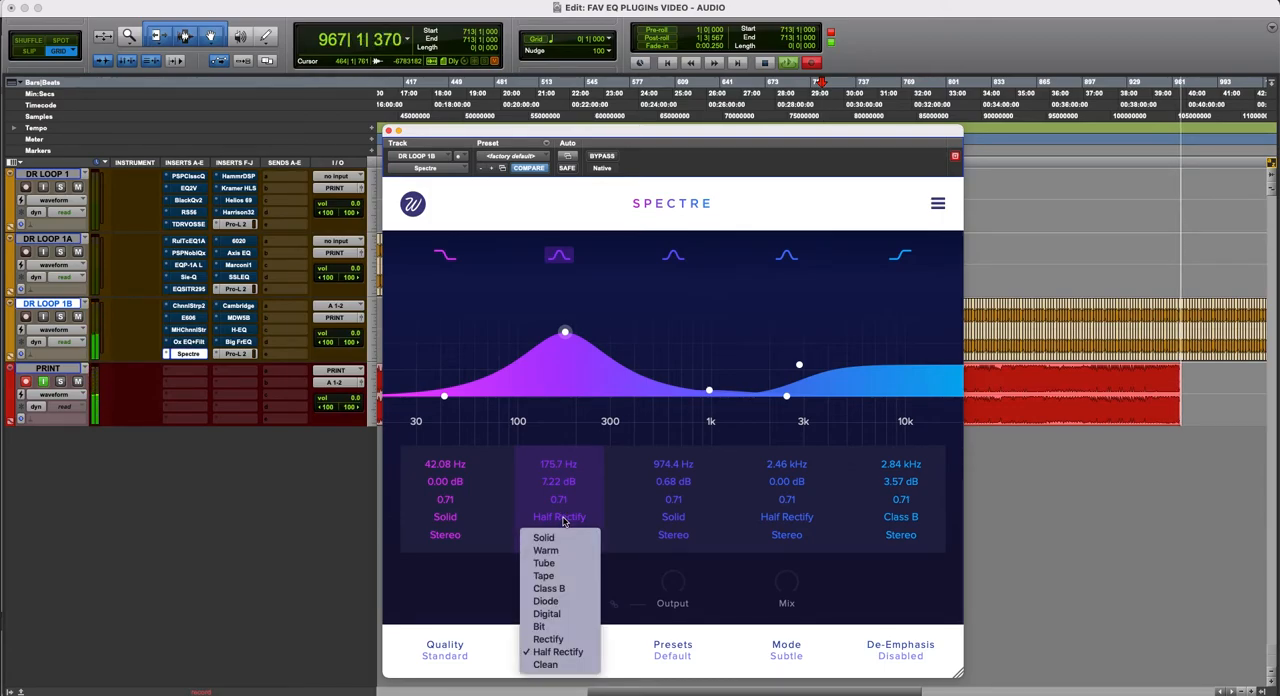
{"action": "left_click", "coordinate": [573, 641]}
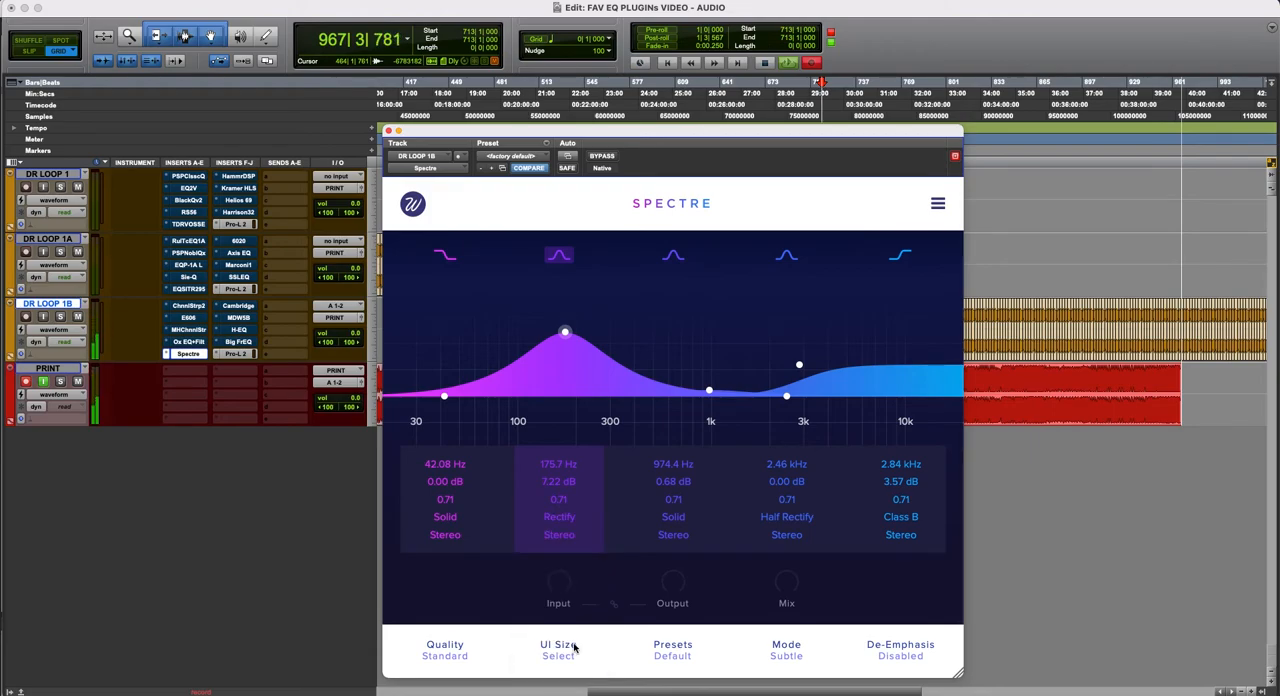
{"action": "left_click", "coordinate": [569, 523]}
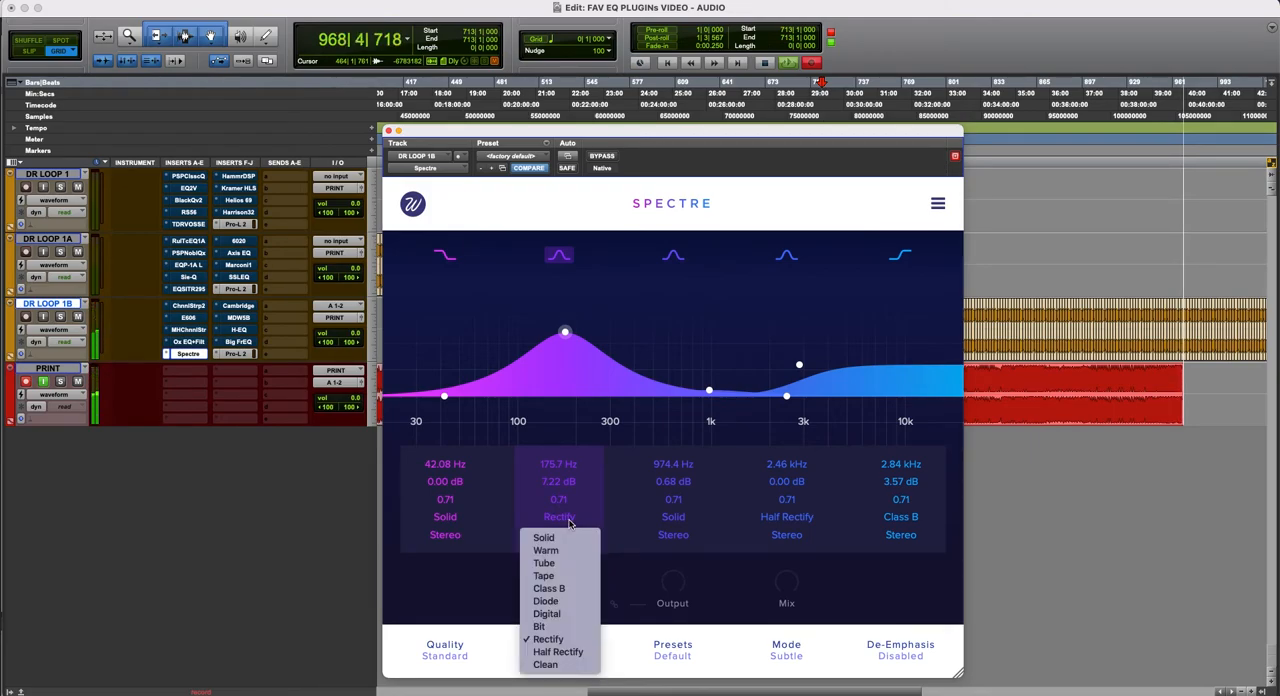
{"action": "left_click", "coordinate": [566, 665]}
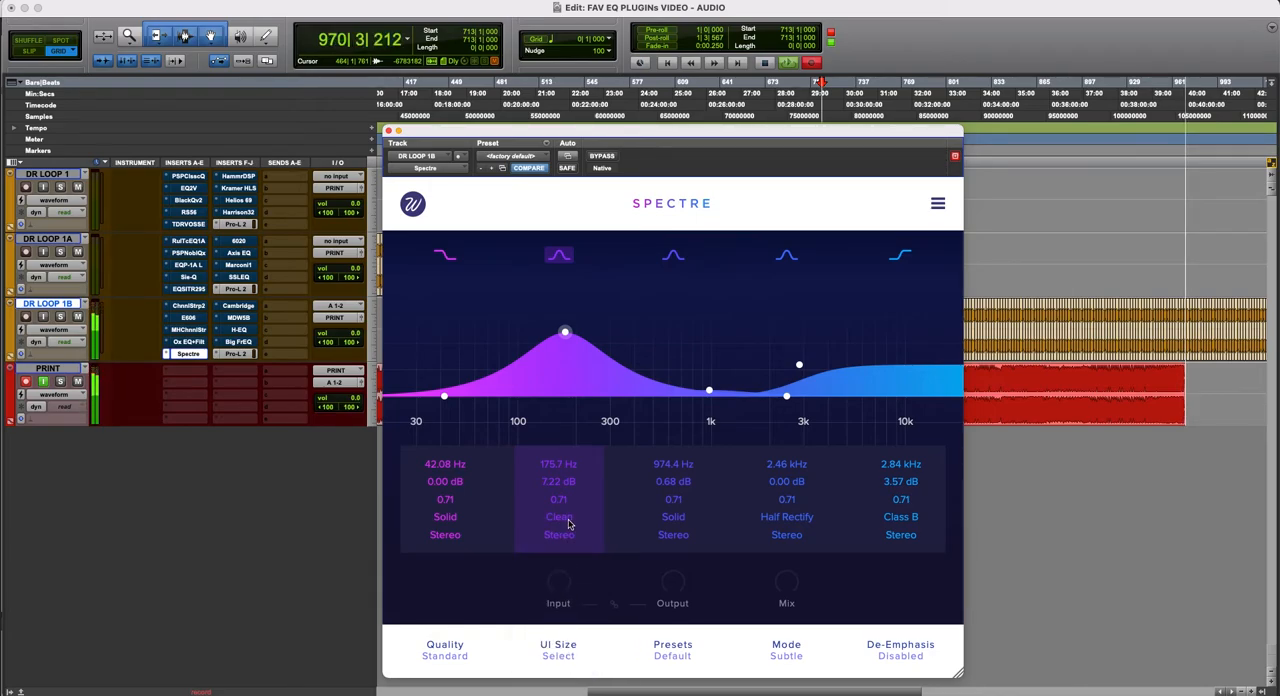
{"action": "left_click", "coordinate": [567, 523]}
{"action": "left_click", "coordinate": [560, 650]}
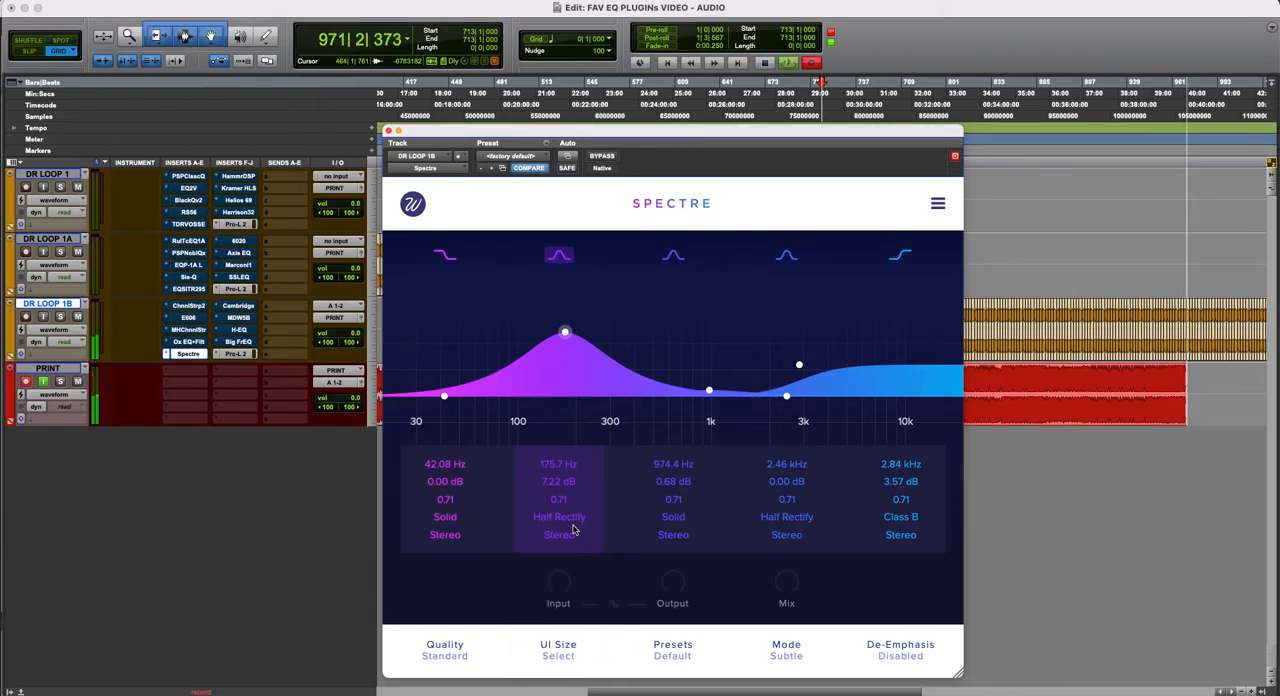
- Reduce the low-mid boost to about 5.6 dB at 161 Hz, and compare Spectre bypassed and active
{"action": "left_click_drag", "start_coordinate": [566, 336], "coordinate": [559, 349]}
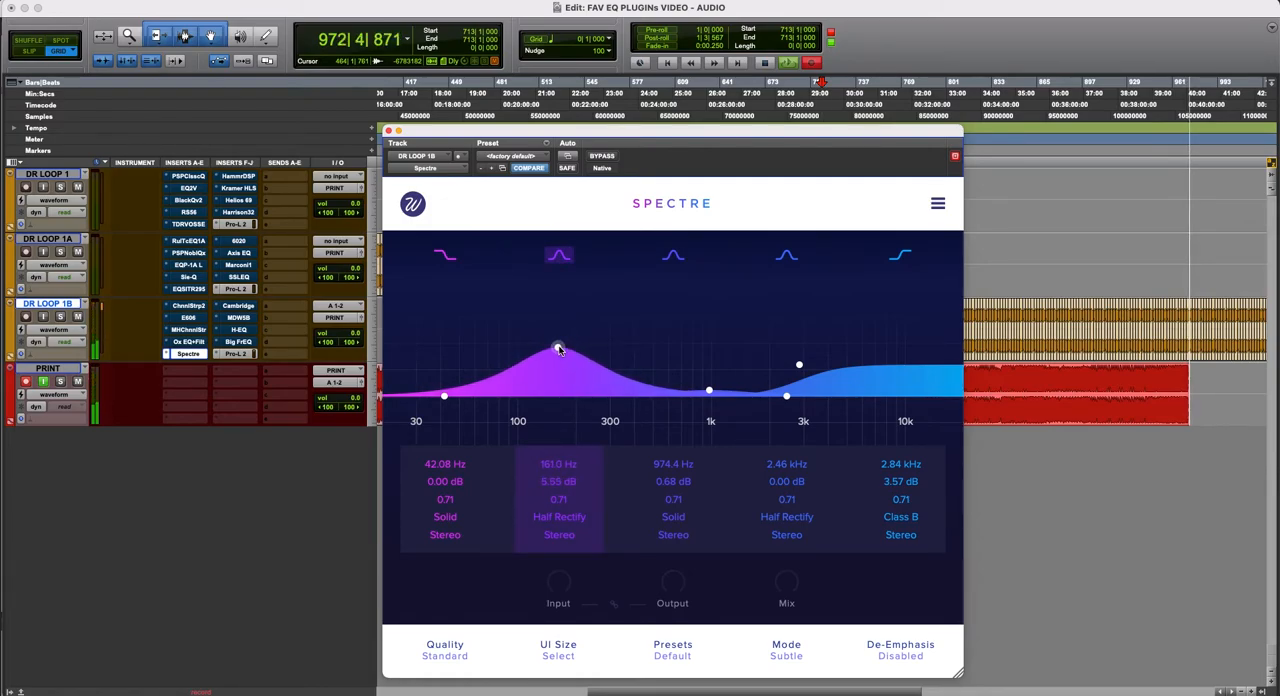
{"action": "left_click", "coordinate": [605, 156]}
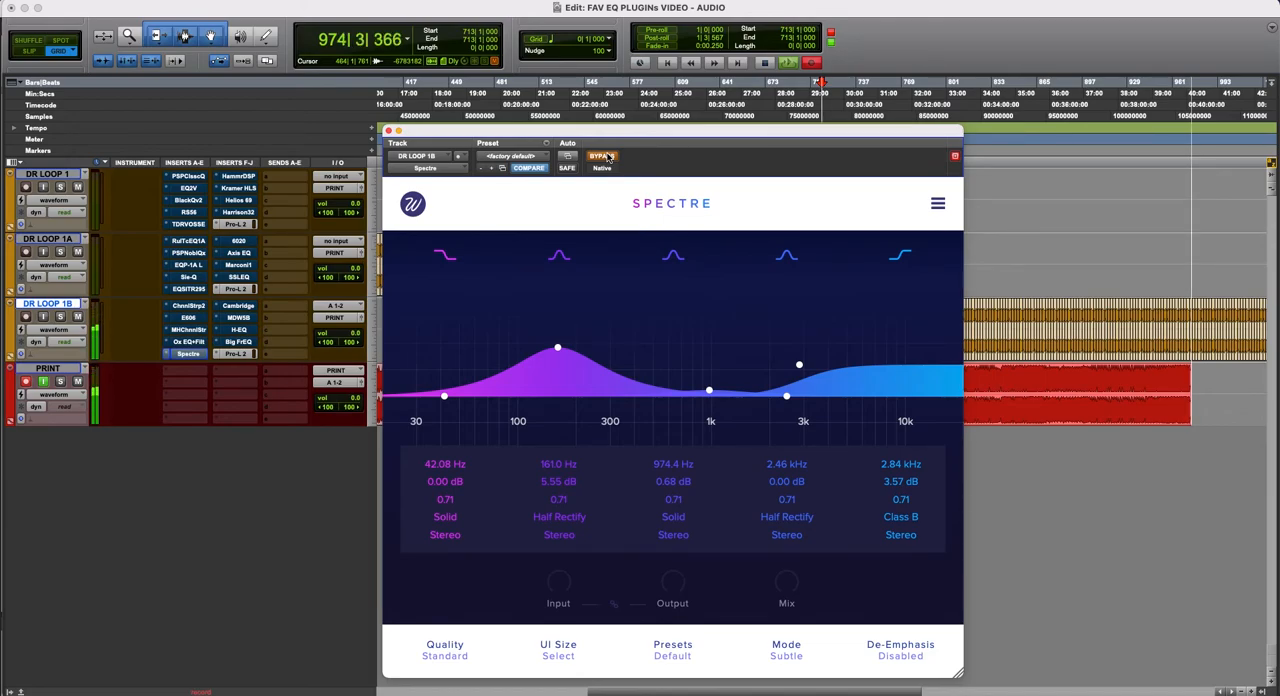
{"action": "left_click", "coordinate": [605, 156]}
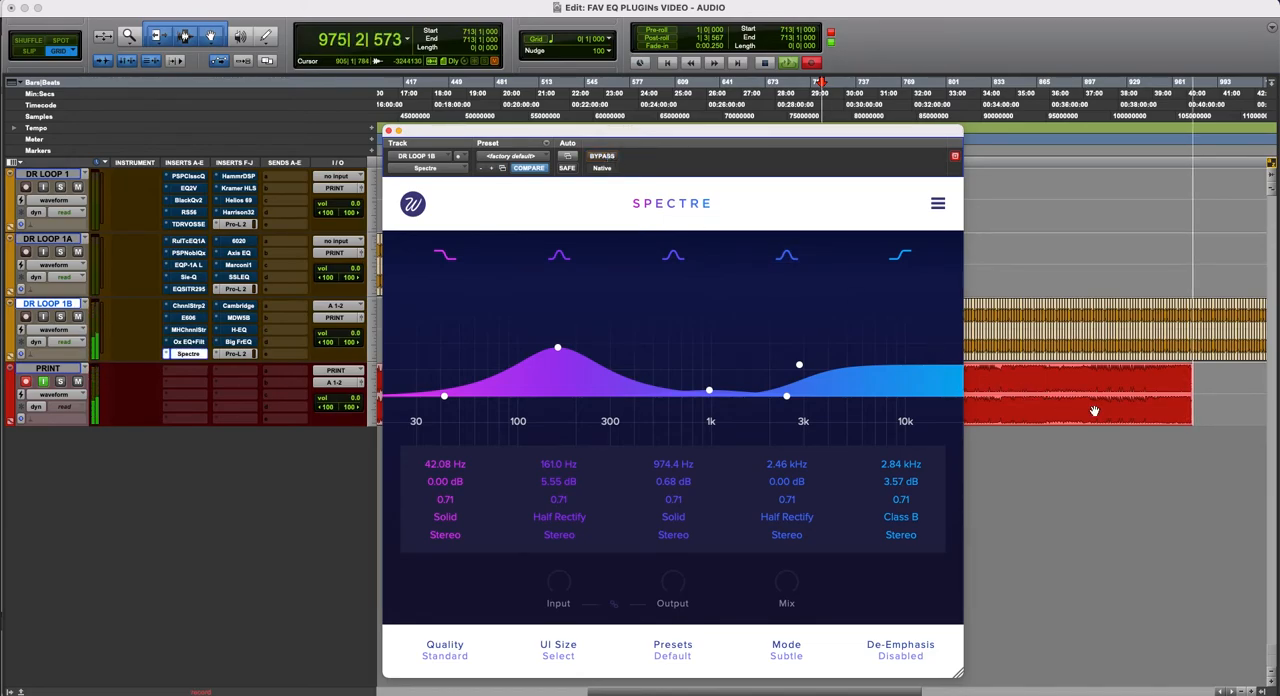
- Select the last block of drum loops on DR LOOP 1B from bar 1079 to bar 1275 and duplicate it
{"action": "key", "text": "r"}
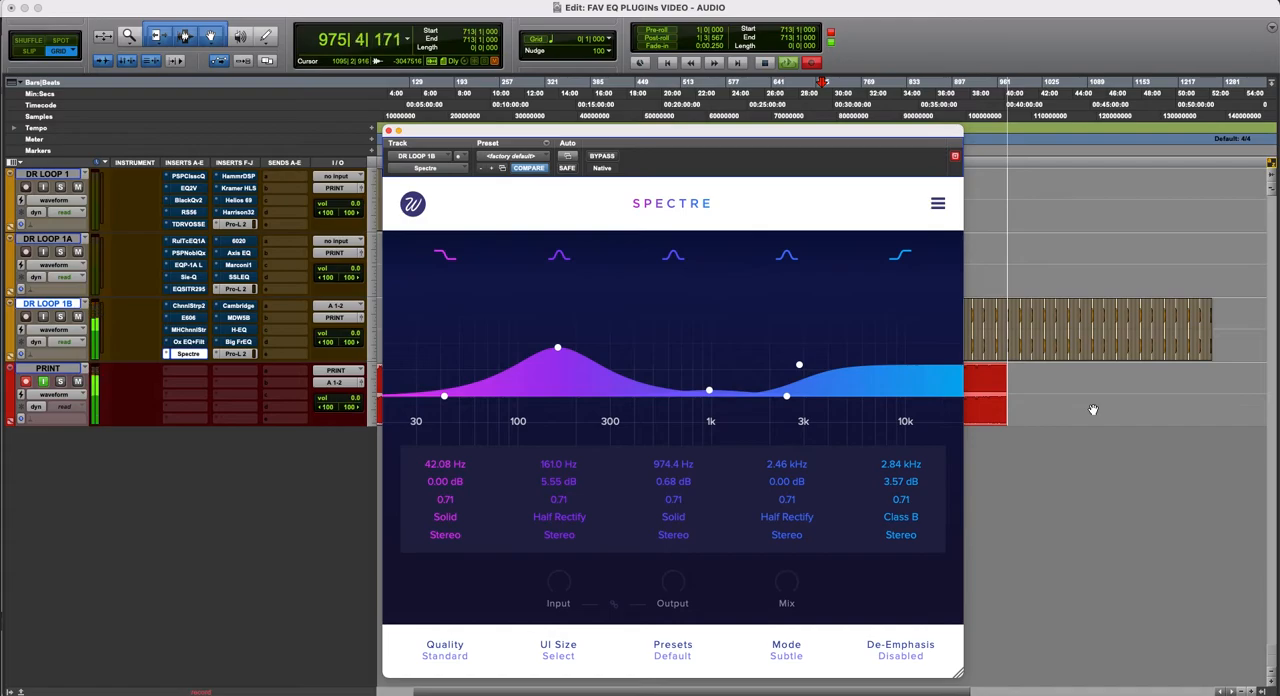
{"action": "left_click", "coordinate": [1086, 316]}
{"action": "left_click", "coordinate": [1216, 319], "text": "shift"}
{"action": "key", "text": "t"}
{"action": "key", "text": "t"}
{"action": "key", "text": "t"}
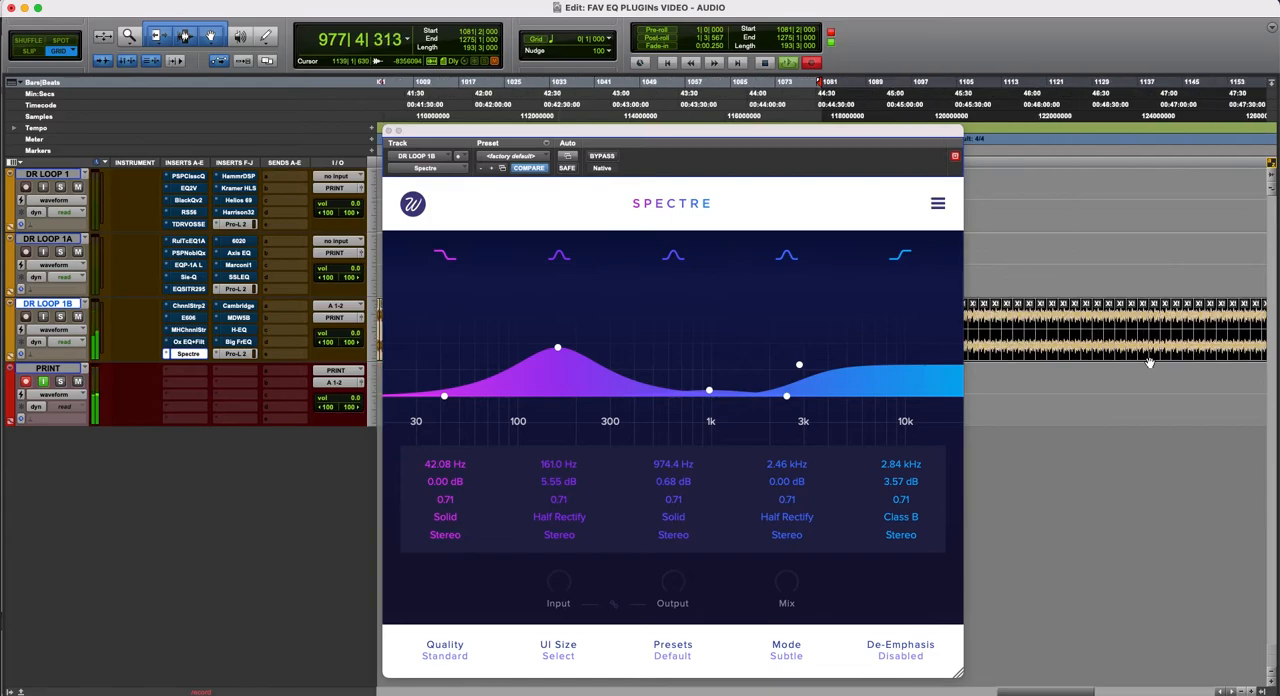
{"action": "scroll", "coordinate": [1148, 363], "scroll_direction": "right", "scroll_amount": 2}
{"action": "scroll", "coordinate": [1148, 363], "scroll_direction": "left", "scroll_amount": 5}
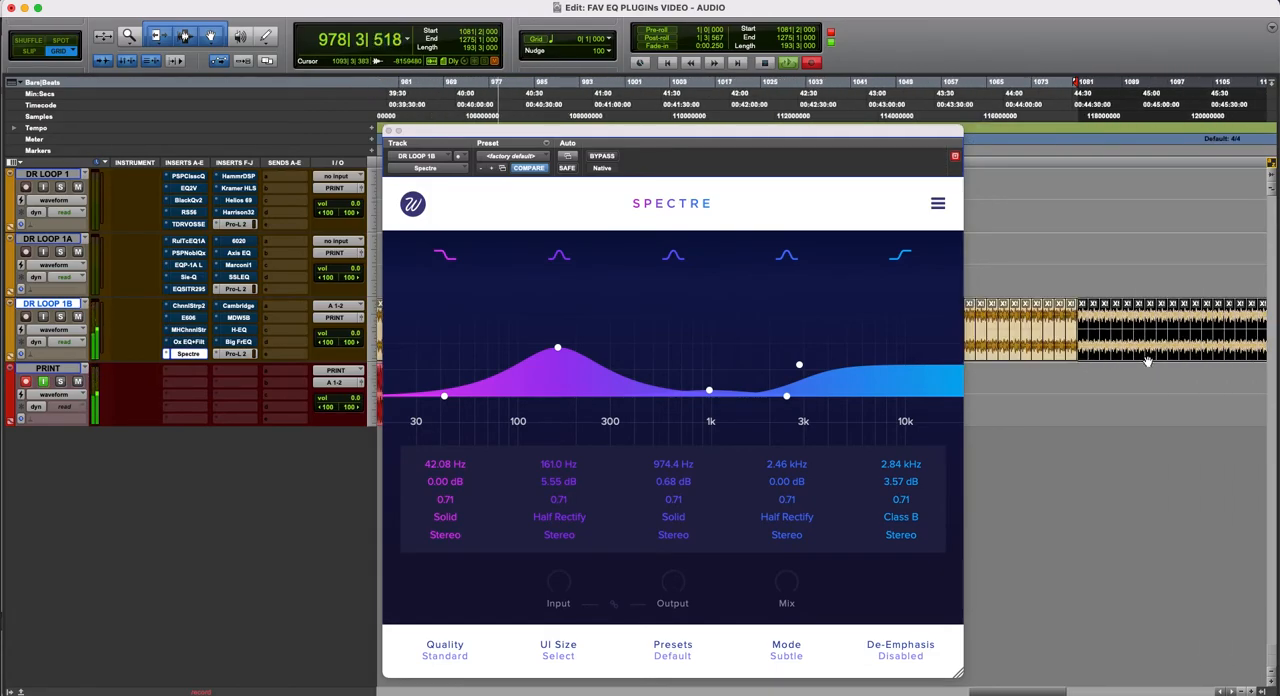
{"action": "left_click", "coordinate": [1069, 313], "text": "shift"}
{"action": "key", "text": "alt+shift+Tab"}
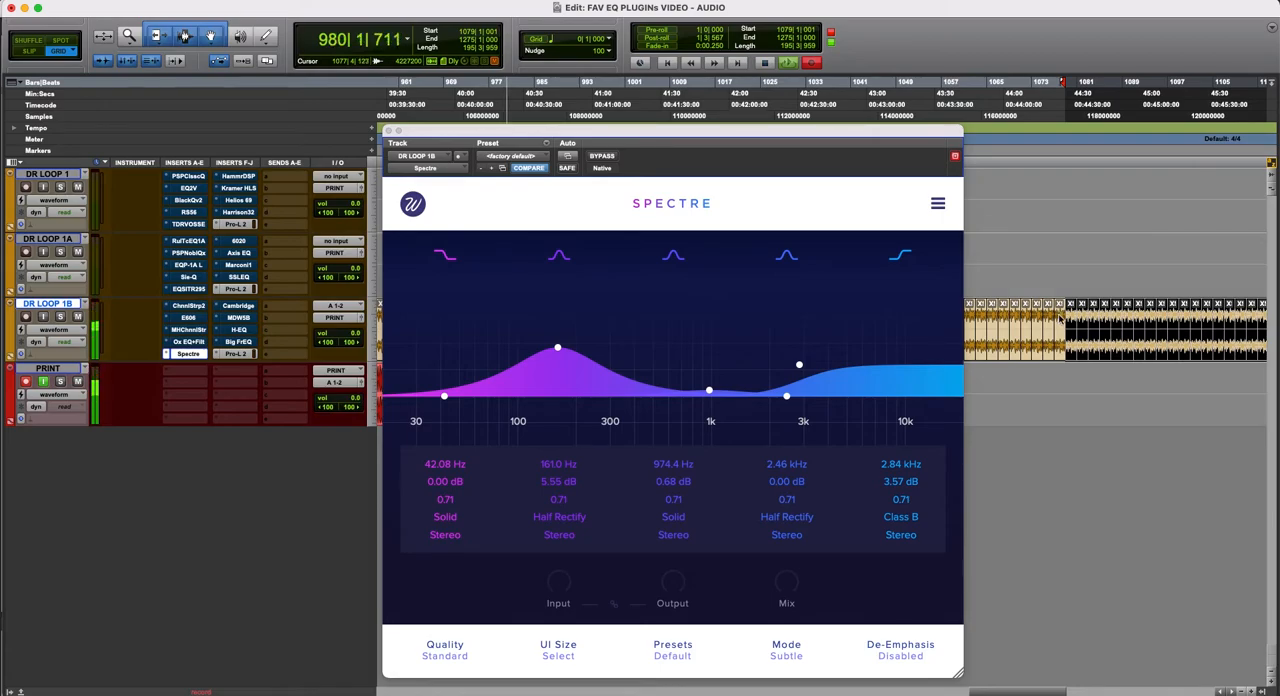
{"action": "key", "text": "super+d"}
{"action": "scroll", "coordinate": [1103, 344], "scroll_direction": "right", "scroll_amount": 10}
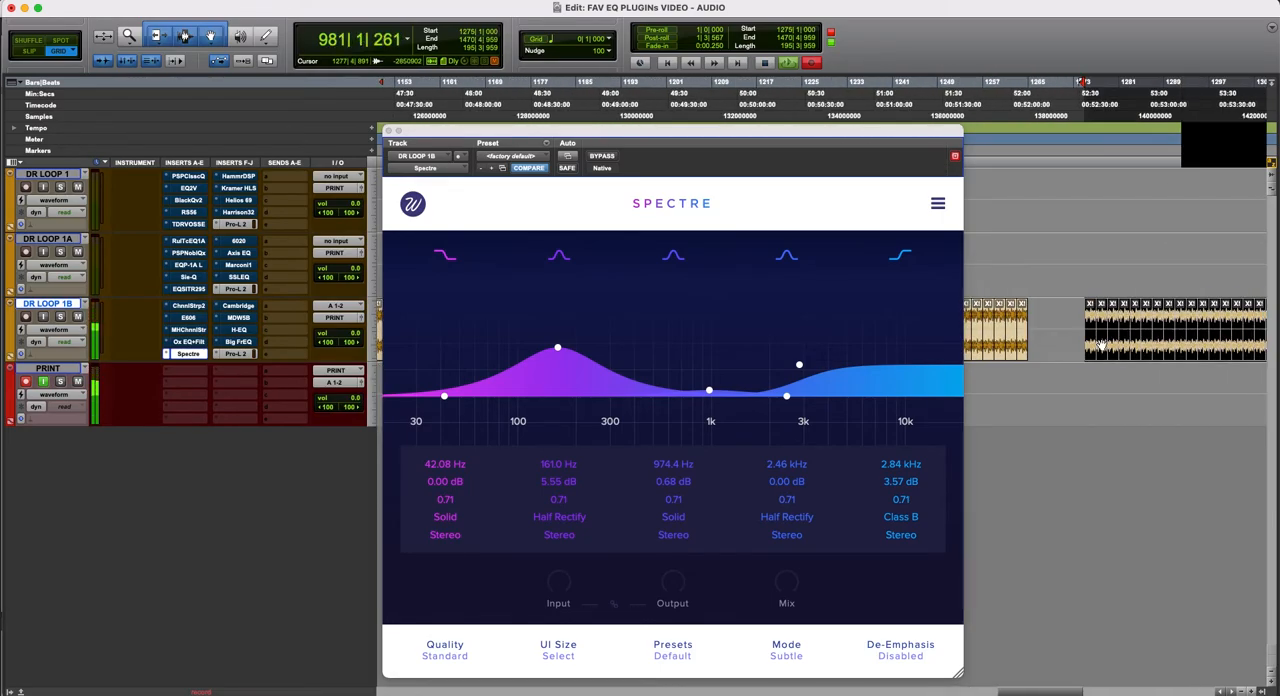
- Move the duplicated loop block back to bar 1265 so it butts against the preceding clips, and return to Grid mode
{"action": "left_click", "coordinate": [1088, 344]}
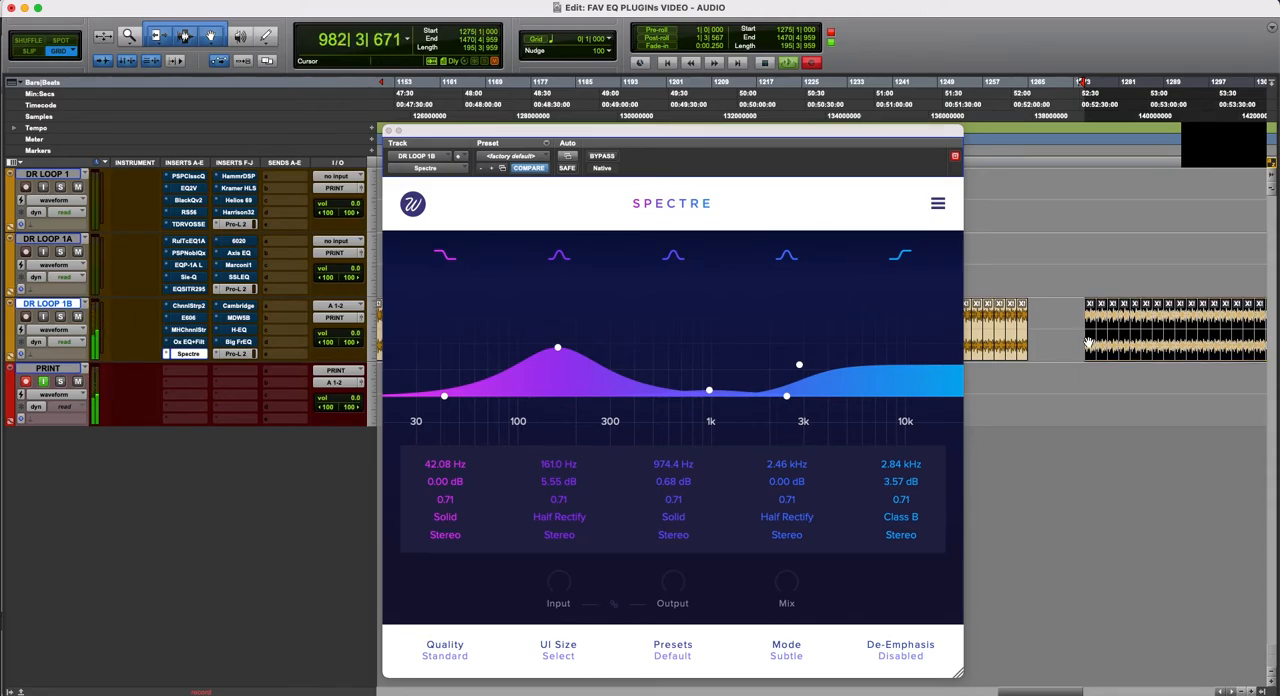
{"action": "key", "text": "t"}
{"action": "key", "text": "t"}
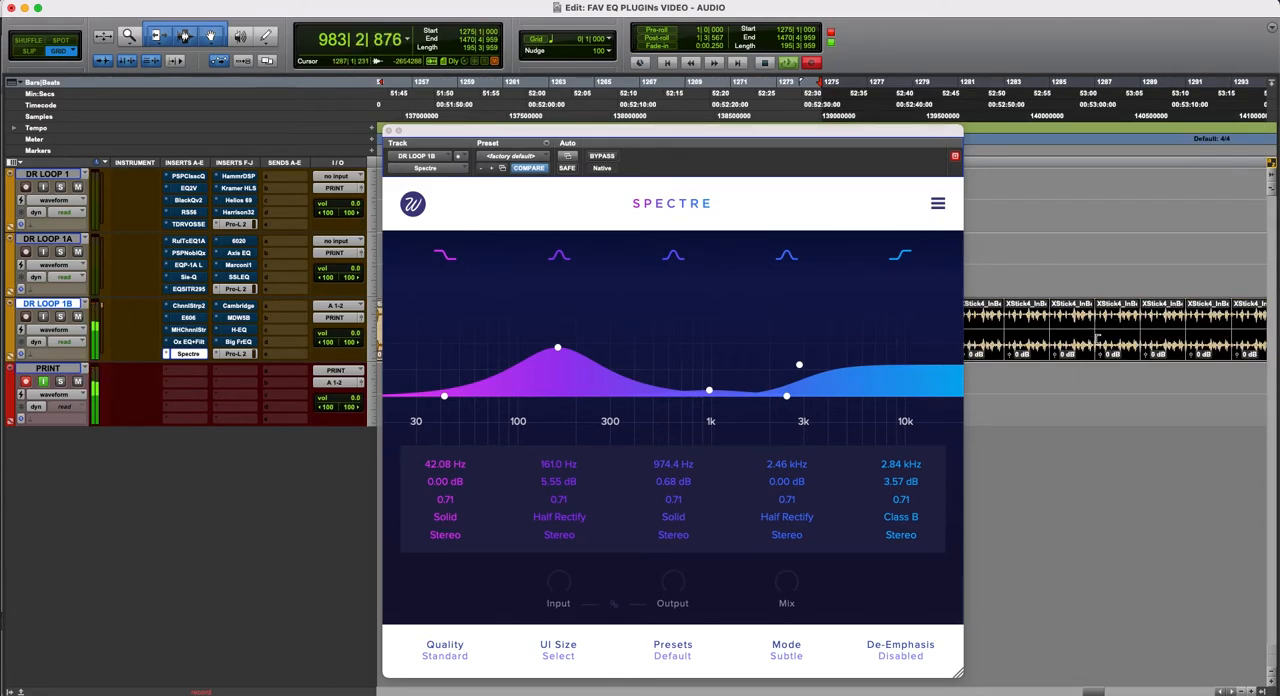
{"action": "key", "text": "r"}
{"action": "key", "text": "r"}
{"action": "key", "text": "r"}
{"action": "scroll", "coordinate": [1097, 344], "scroll_direction": "left", "scroll_amount": 5}
{"action": "left_click_drag", "start_coordinate": [1145, 354], "coordinate": [1118, 356]}
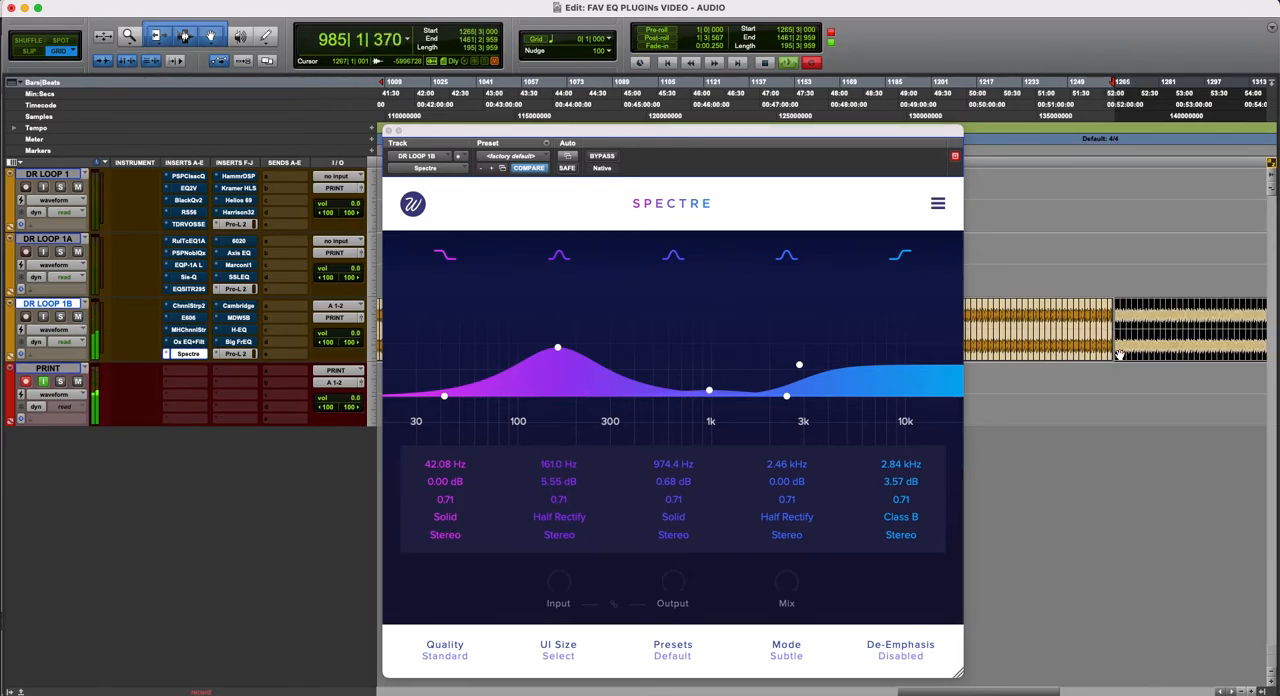
{"action": "key", "text": "t"}
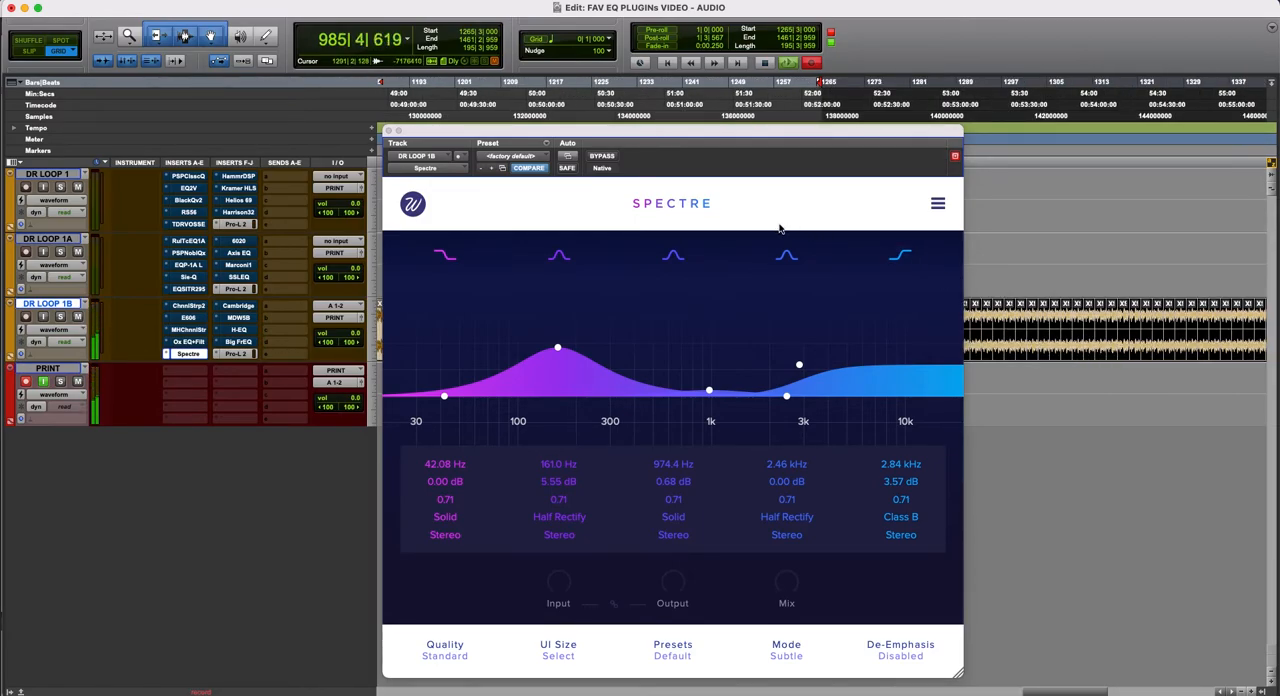
{"action": "scroll", "coordinate": [1065, 350], "scroll_direction": "left", "scroll_amount": 5}
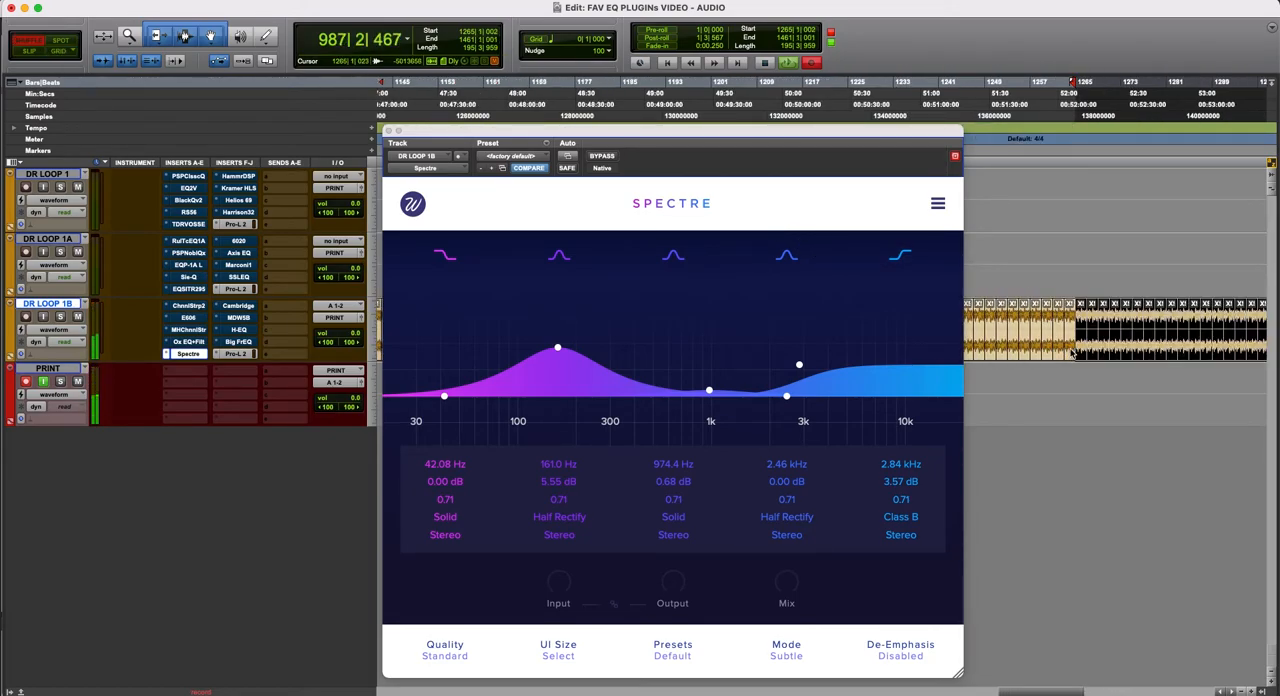
{"action": "key", "text": "F4"}
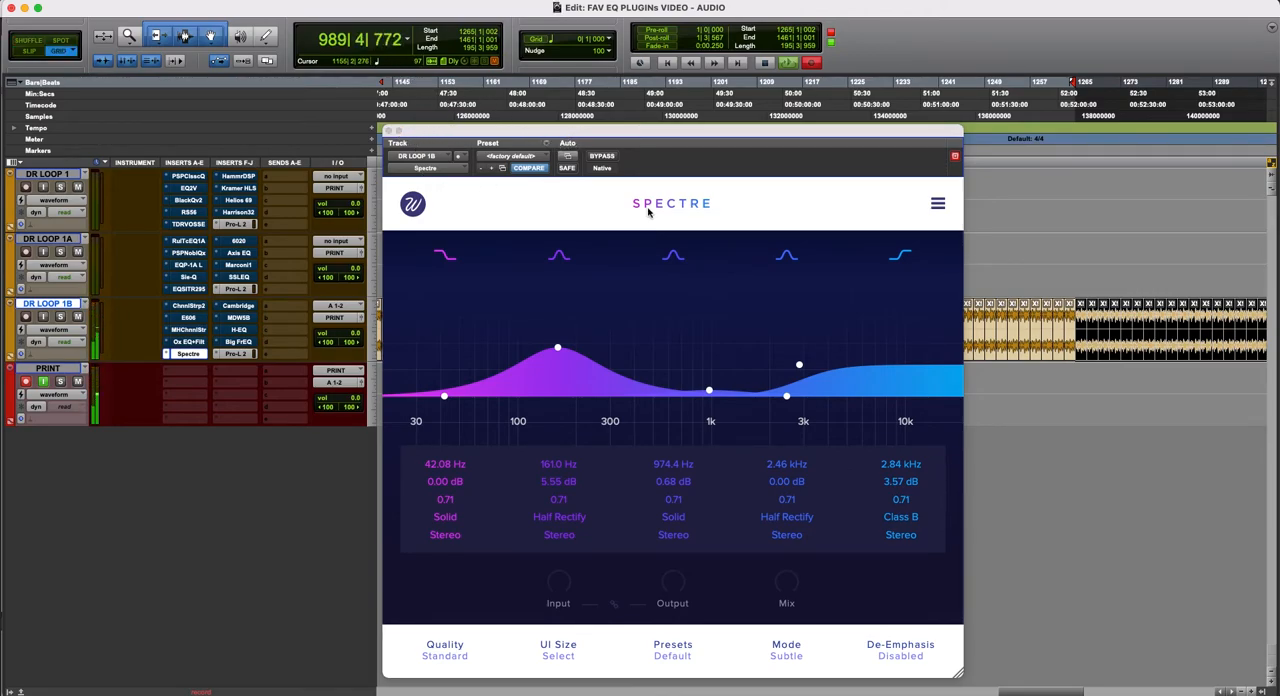
- Compare Spectre bypassed and active on DR LOOP 1B, including from its insert slot, and reopen its window
{"action": "left_click", "coordinate": [617, 158]}
{"action": "left_click", "coordinate": [619, 159]}
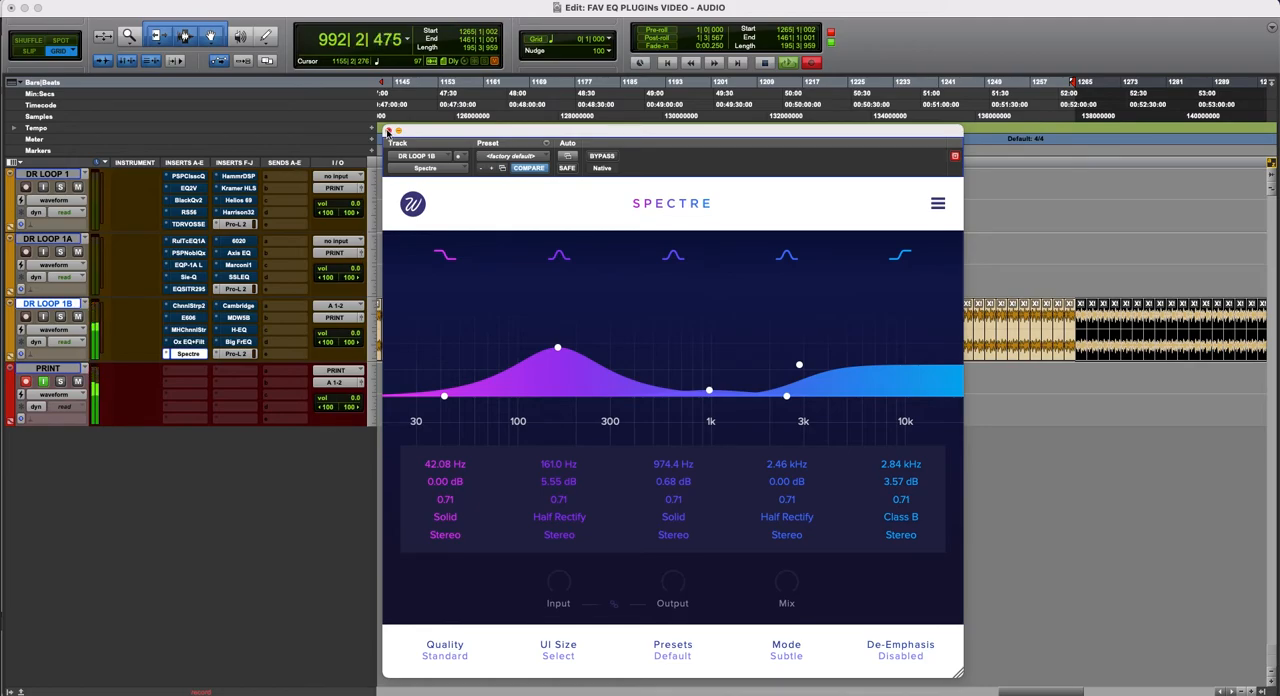
{"action": "left_click", "coordinate": [388, 131]}
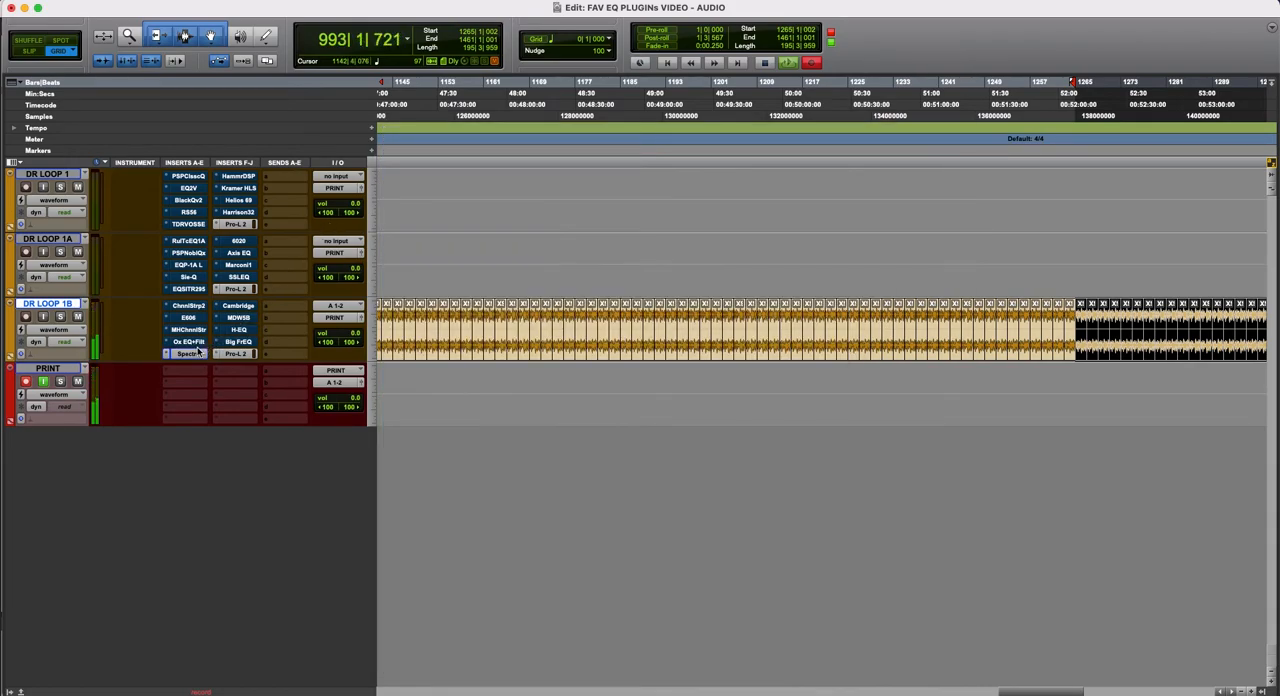
{"action": "left_click", "coordinate": [188, 356], "text": "super"}
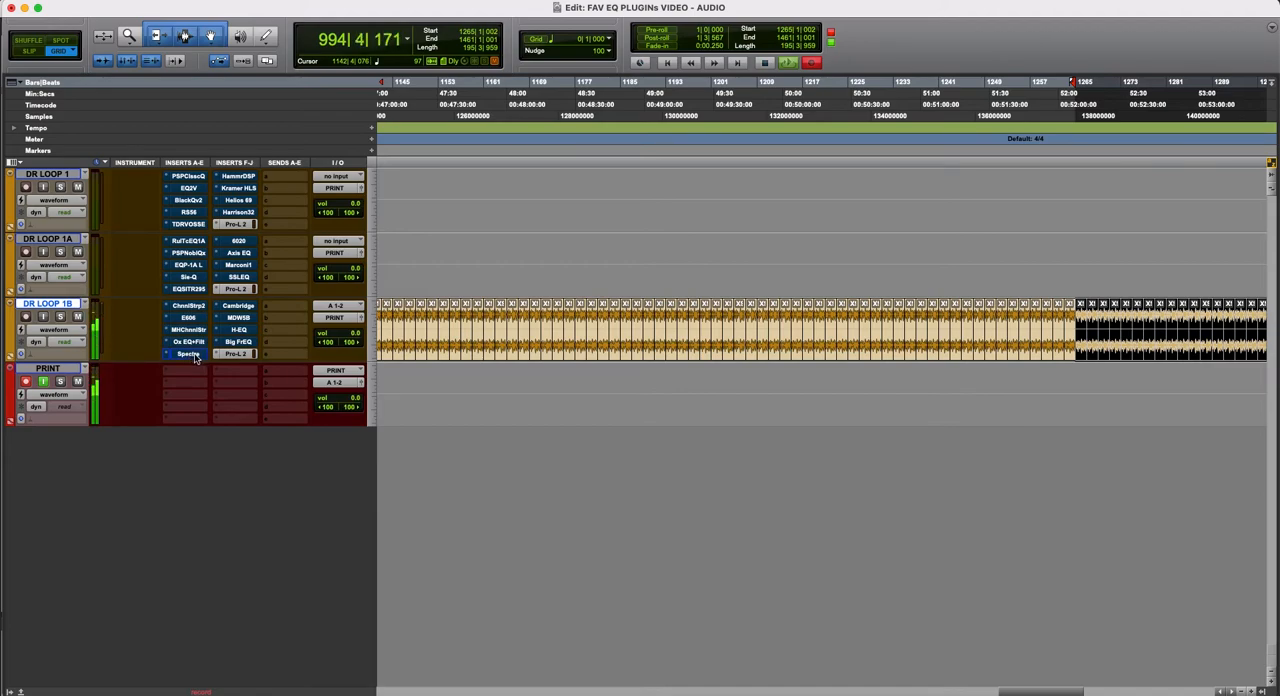
{"action": "left_click", "coordinate": [195, 356]}
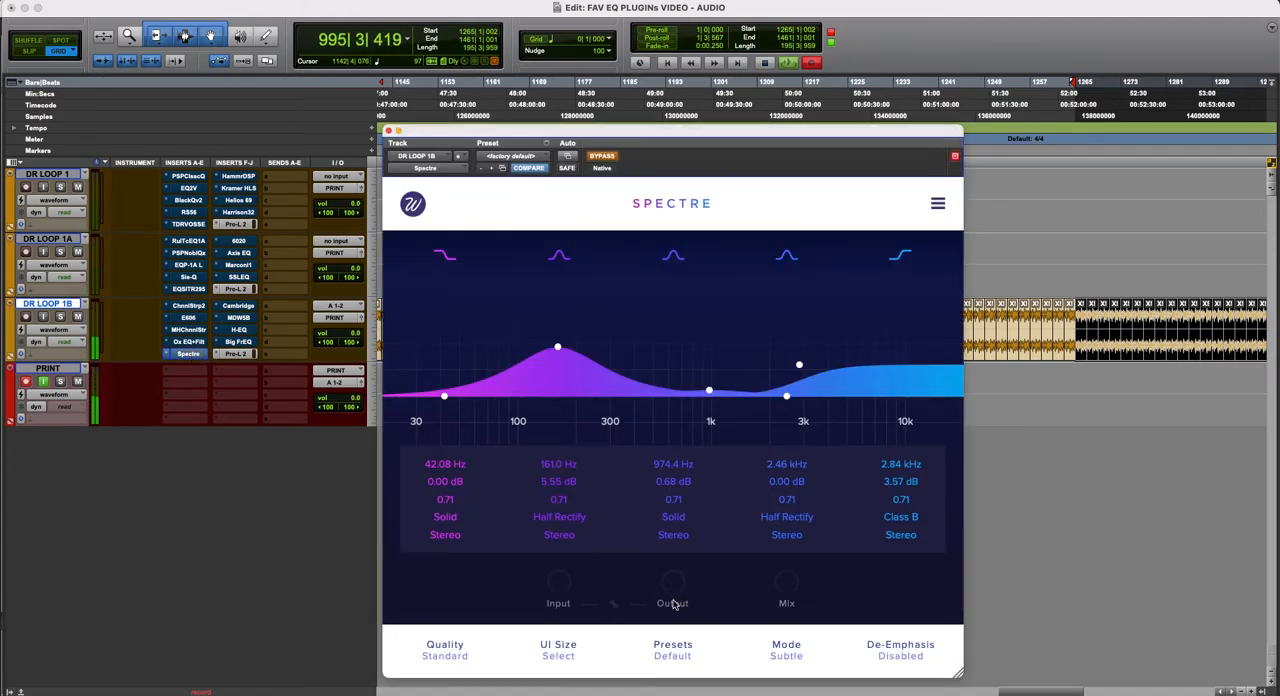
- Lower Spectre's output level slightly, compare it bypassed and active, and leave the plug-in bypassed
{"action": "left_click_drag", "start_coordinate": [677, 582], "coordinate": [678, 592]}
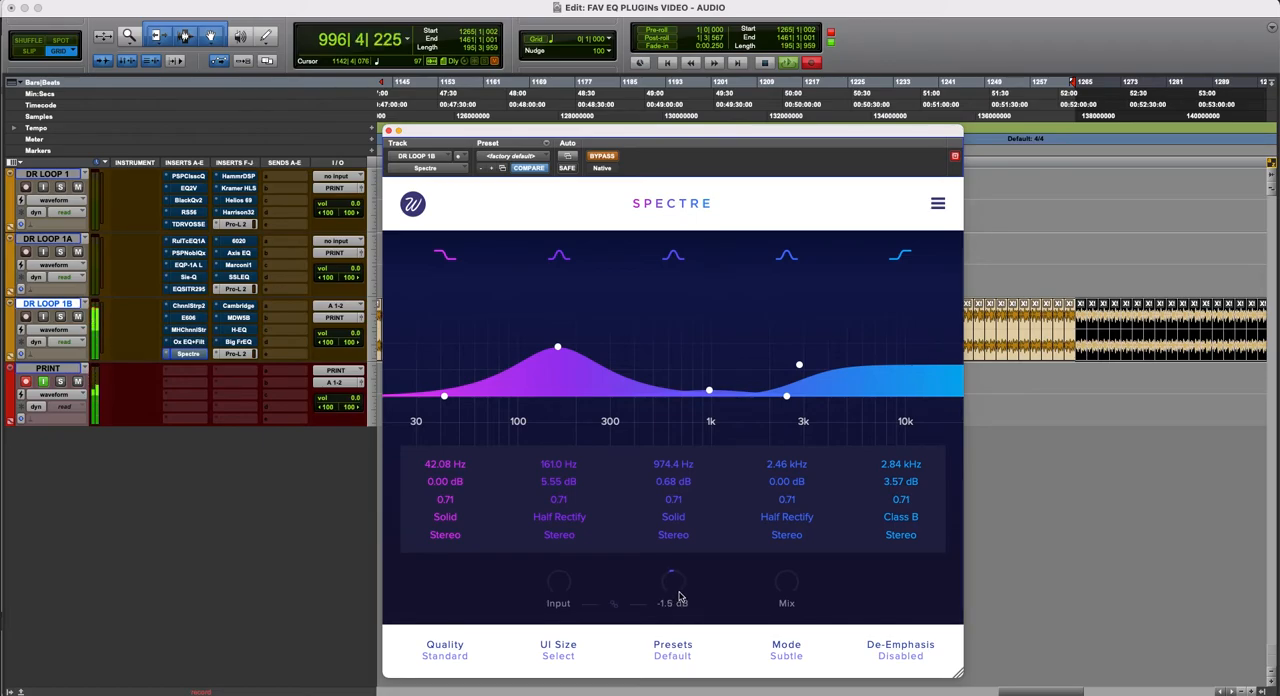
{"action": "left_click", "coordinate": [603, 158]}
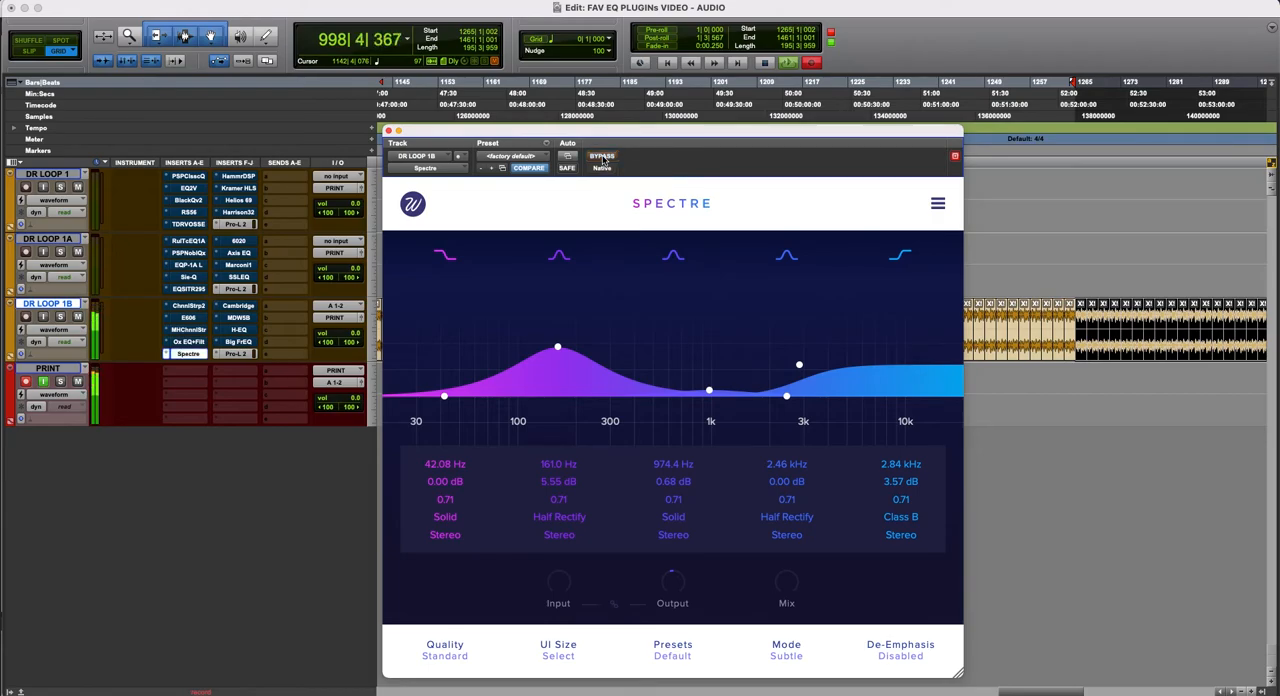
{"action": "left_click", "coordinate": [603, 158]}
{"action": "left_click", "coordinate": [603, 159]}
{"action": "left_click", "coordinate": [190, 356], "text": "super"}
- Open the UAD Cambridge EQ on DR LOOP 1B, reposition its window over the empty tracks area, and activate it
{"action": "left_click", "coordinate": [222, 307]}
{"action": "left_click_drag", "start_coordinate": [643, 133], "coordinate": [667, 217]}
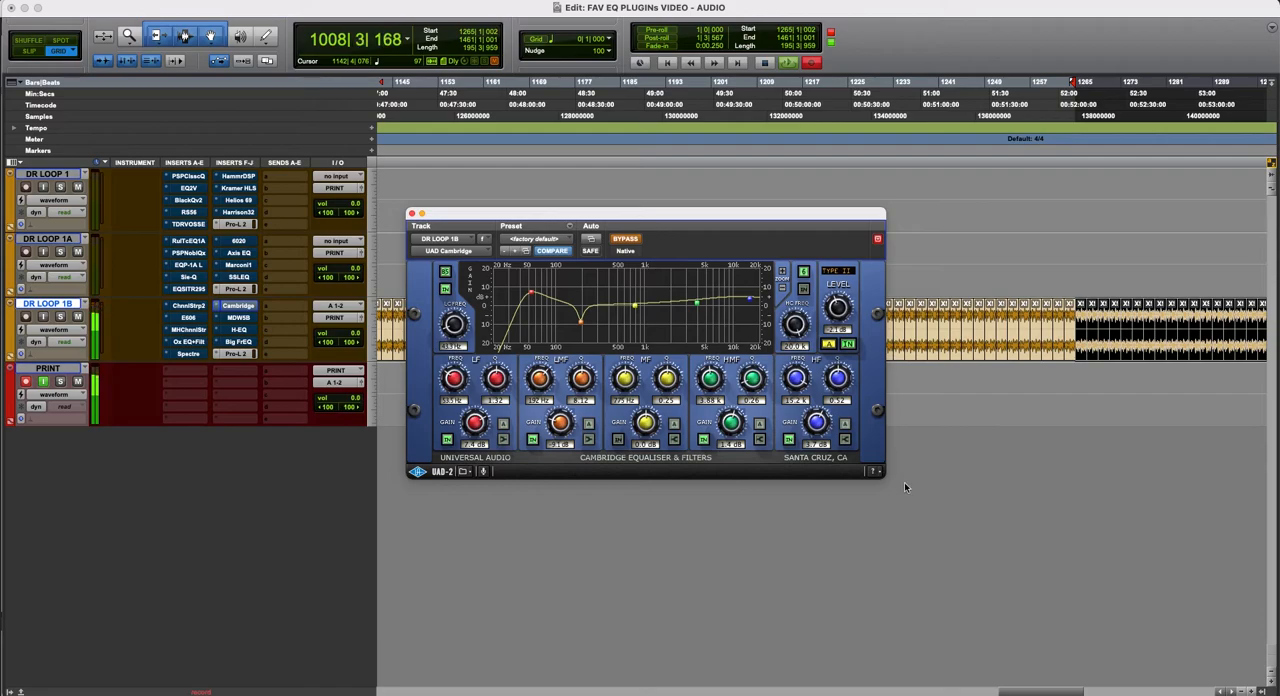
{"action": "left_click_drag", "start_coordinate": [669, 216], "coordinate": [674, 243]}
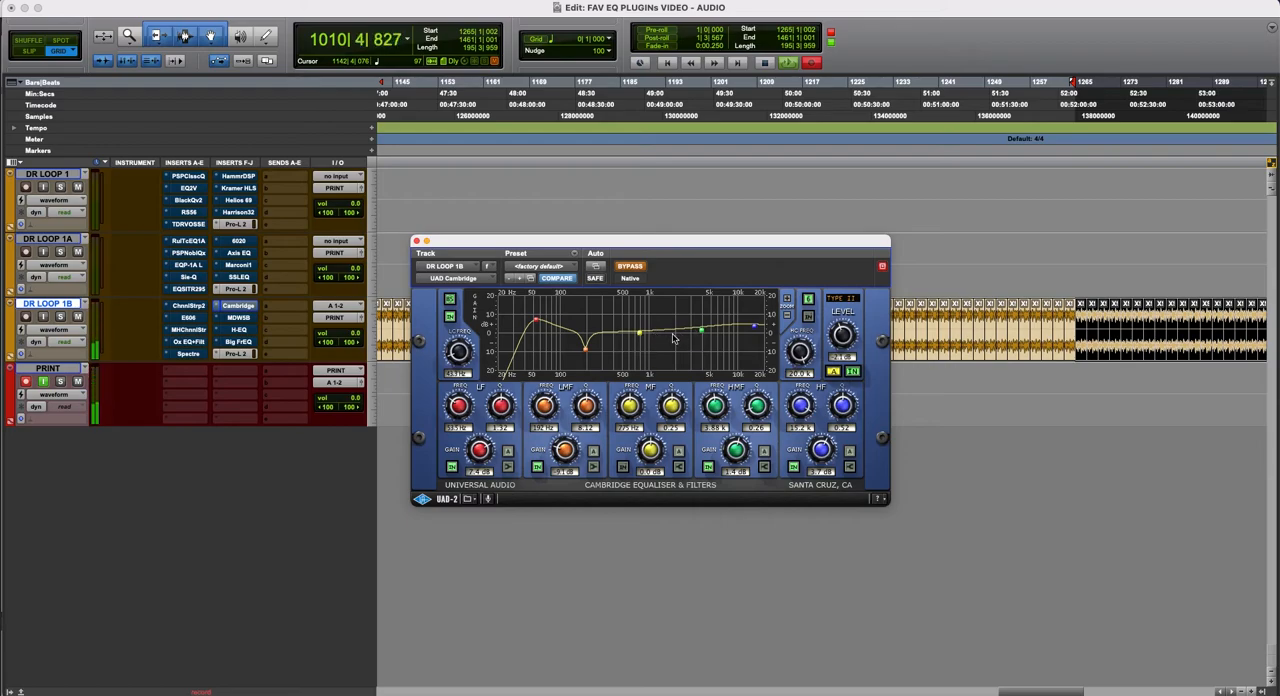
{"action": "left_click_drag", "start_coordinate": [645, 243], "coordinate": [640, 248]}
{"action": "left_click", "coordinate": [633, 273]}
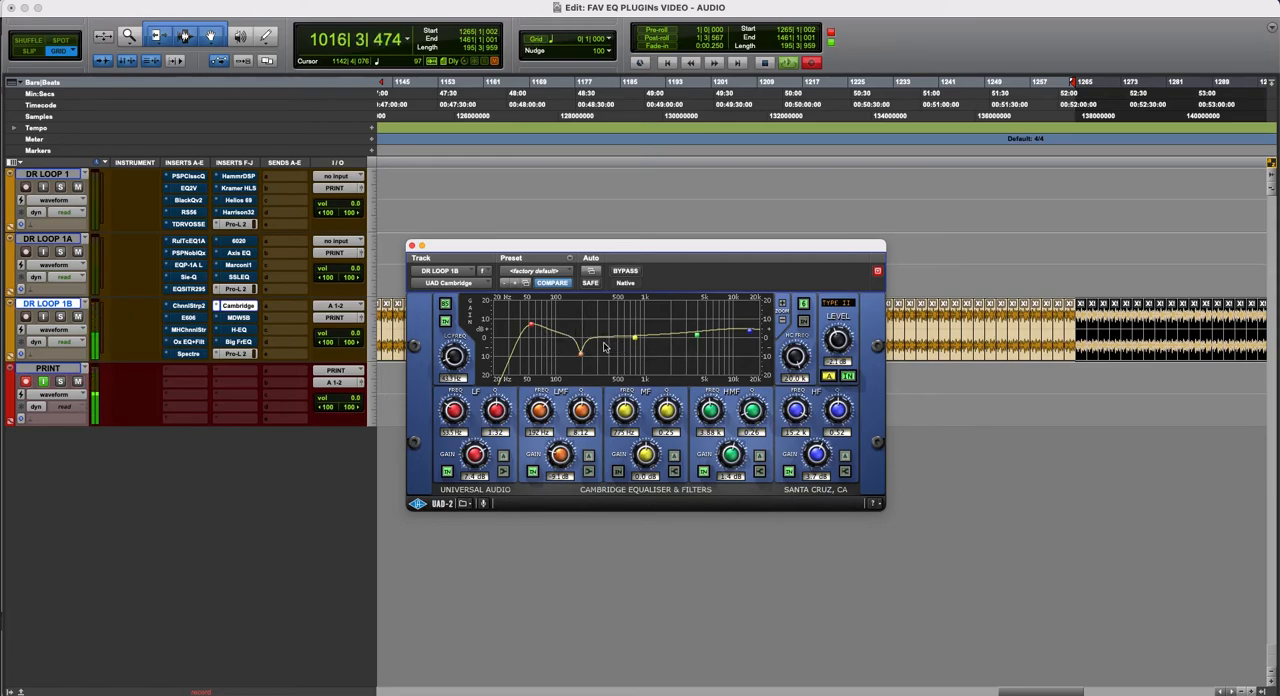
- Reduce the Cambridge's LMF cut and raise the HF band to about 8.7 dB with an adjusted Q
{"action": "left_click_drag", "start_coordinate": [588, 358], "coordinate": [583, 343]}
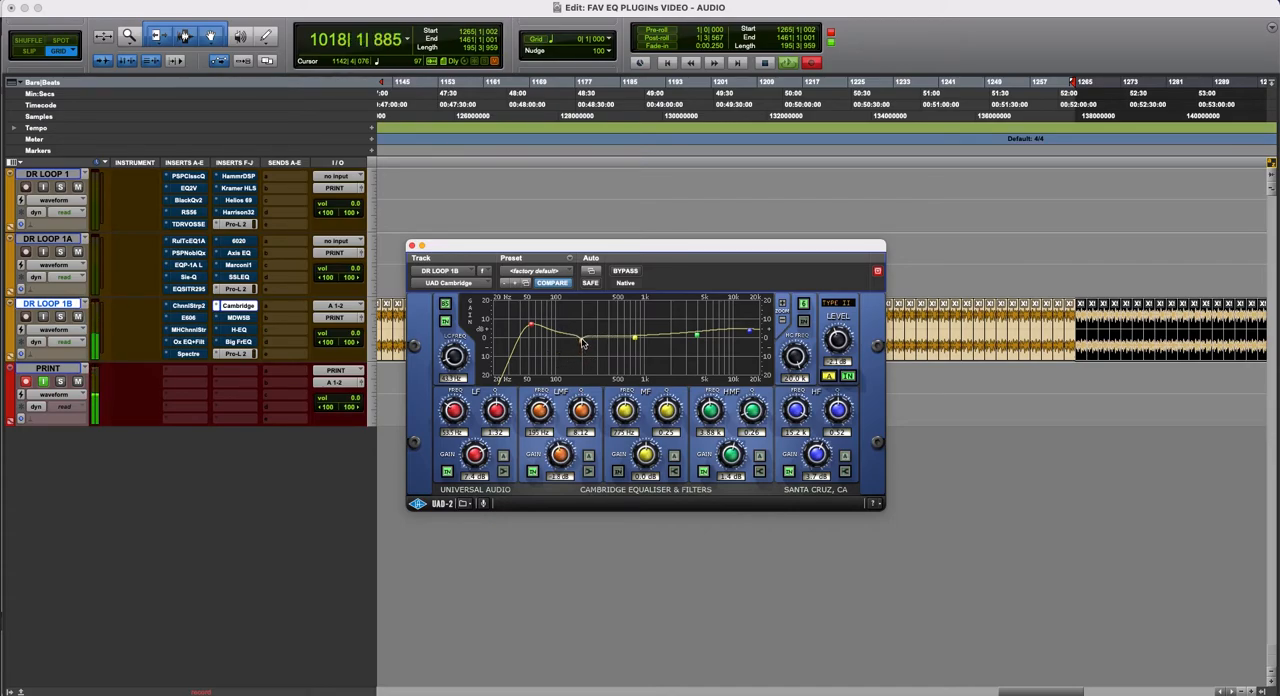
{"action": "left_click_drag", "start_coordinate": [750, 334], "coordinate": [754, 323]}
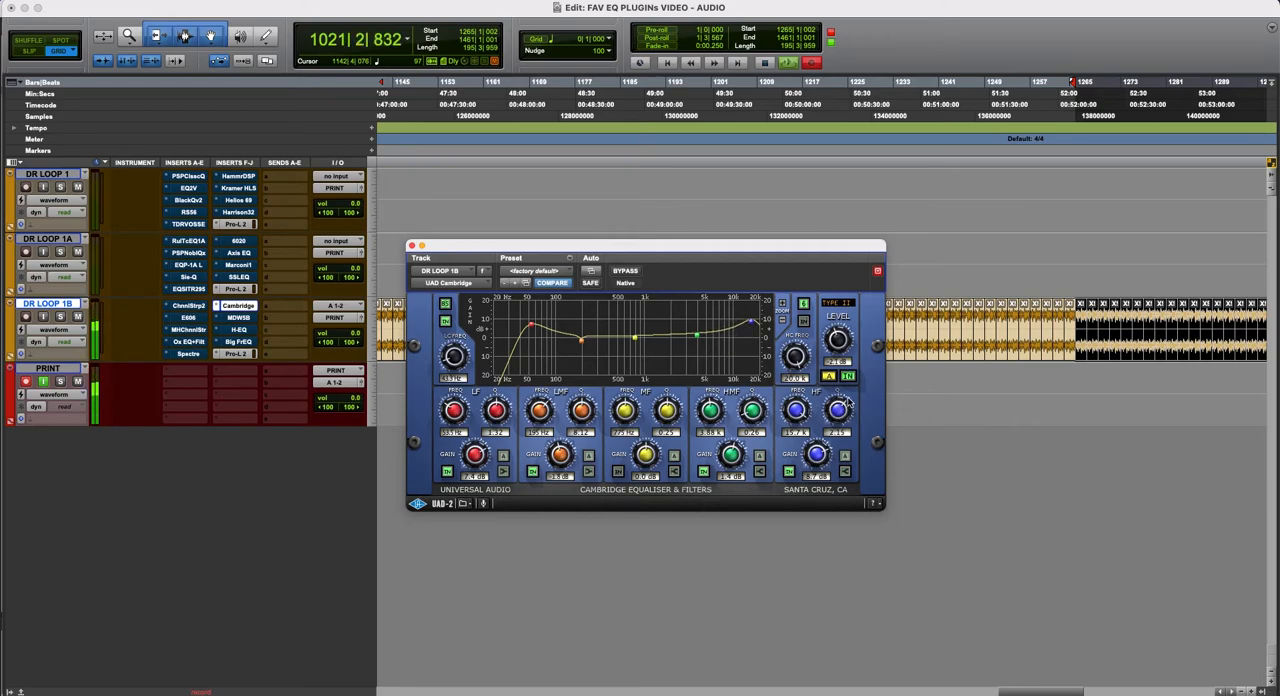
{"action": "mouse_move", "coordinate": [843, 408]}
{"action": "left_mouse_down"}
{"action": "mouse_move", "coordinate": [856, 399]}
{"action": "mouse_move", "coordinate": [832, 405]}
{"action": "left_mouse_up"}
{"action": "left_click_drag", "start_coordinate": [737, 456], "coordinate": [739, 460]}
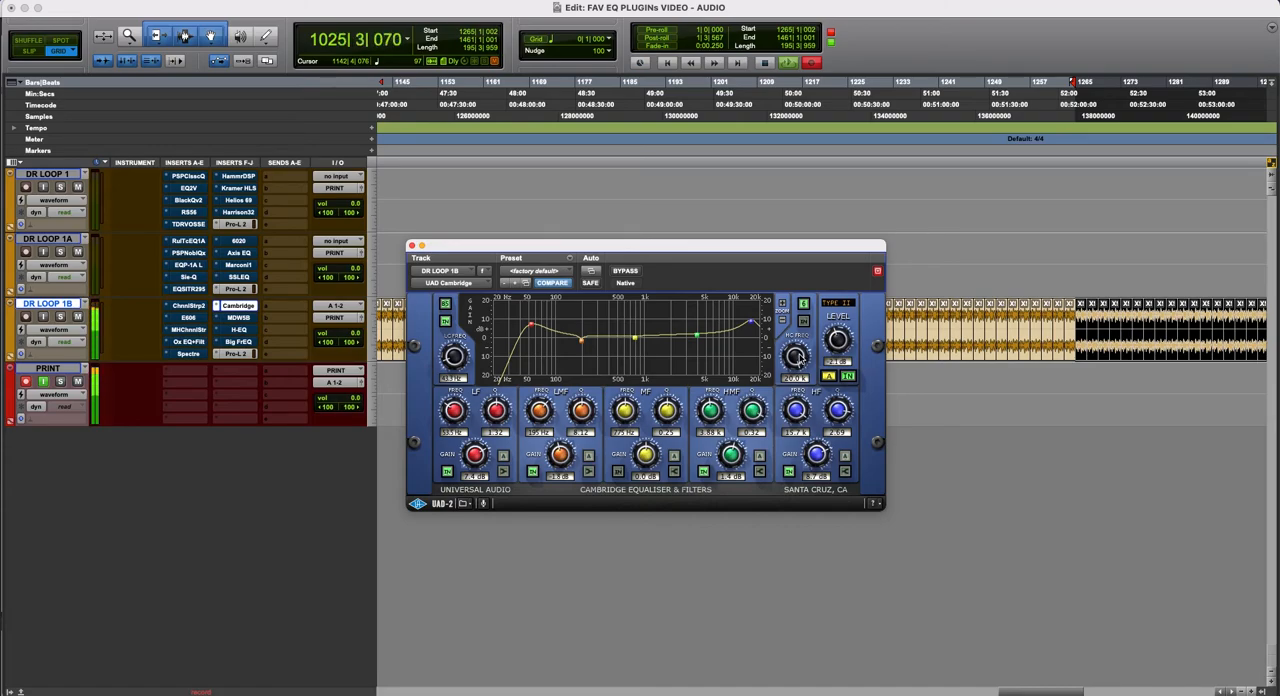
- Set the LF boost to about 5 dB and the LMF cut to about 3.4 dB, comparing the EQ with bypass
{"action": "left_click_drag", "start_coordinate": [482, 468], "coordinate": [483, 476]}
{"action": "left_click_drag", "start_coordinate": [560, 466], "coordinate": [561, 463]}
{"action": "left_click_drag", "start_coordinate": [582, 419], "coordinate": [566, 440]}
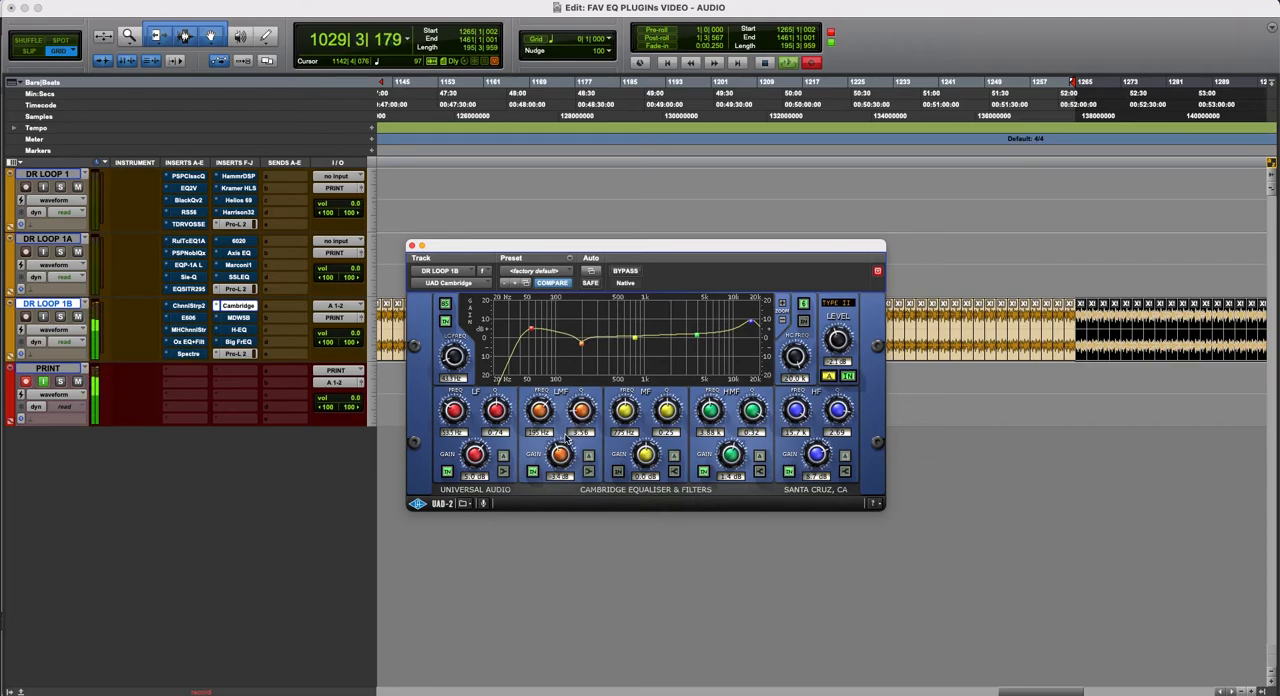
{"action": "left_click", "coordinate": [626, 271]}
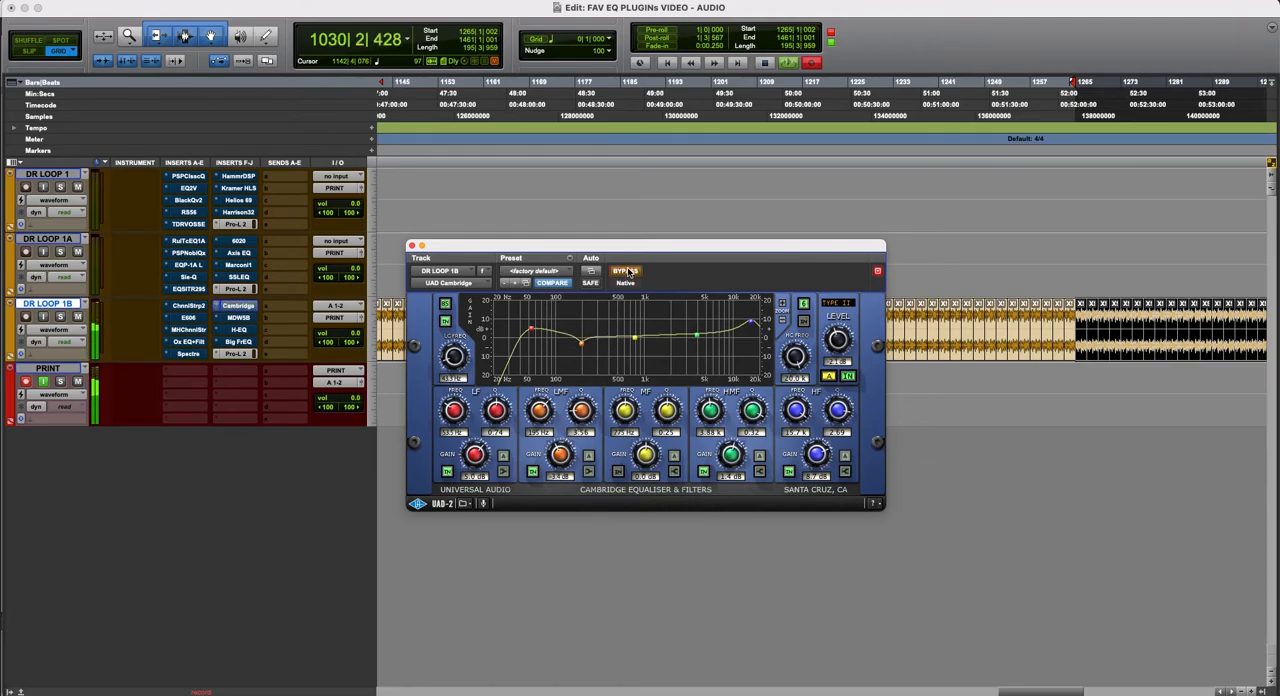
{"action": "left_click", "coordinate": [627, 271]}
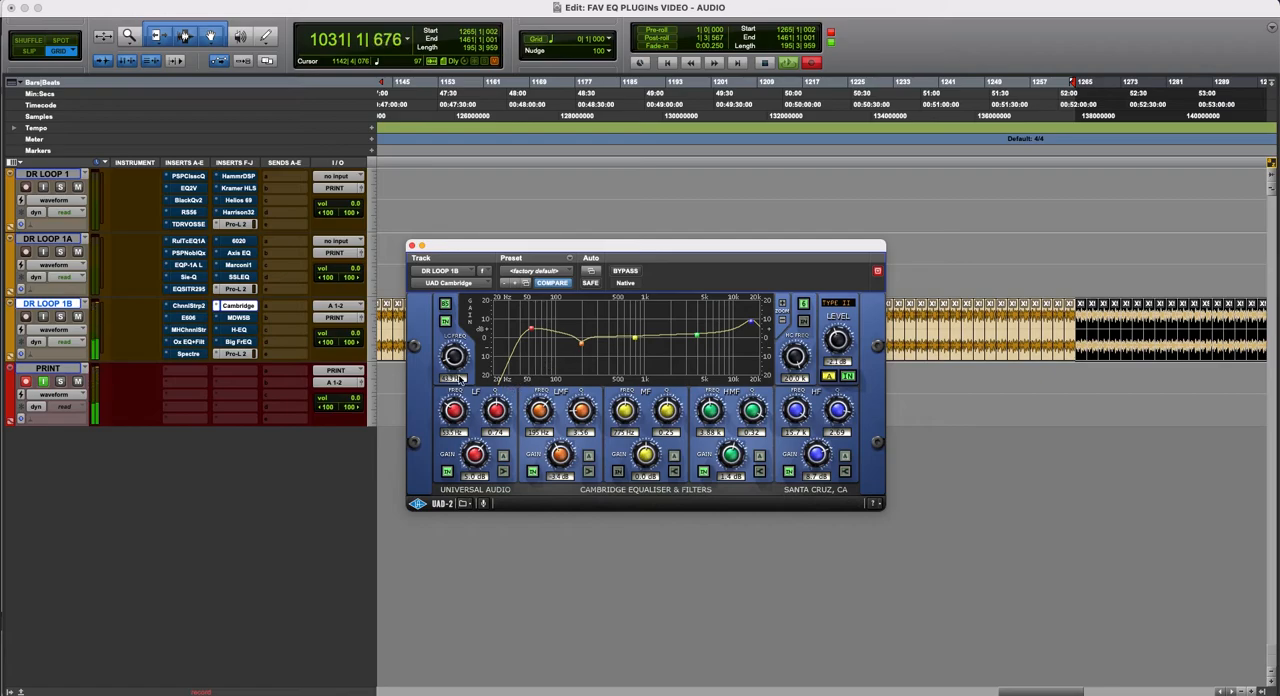
- Lower the low-cut and LF frequencies, reduce the LF boost to about 3 dB, and adjust the LMF Q, comparing with bypass
{"action": "left_click_drag", "start_coordinate": [461, 417], "coordinate": [463, 429]}
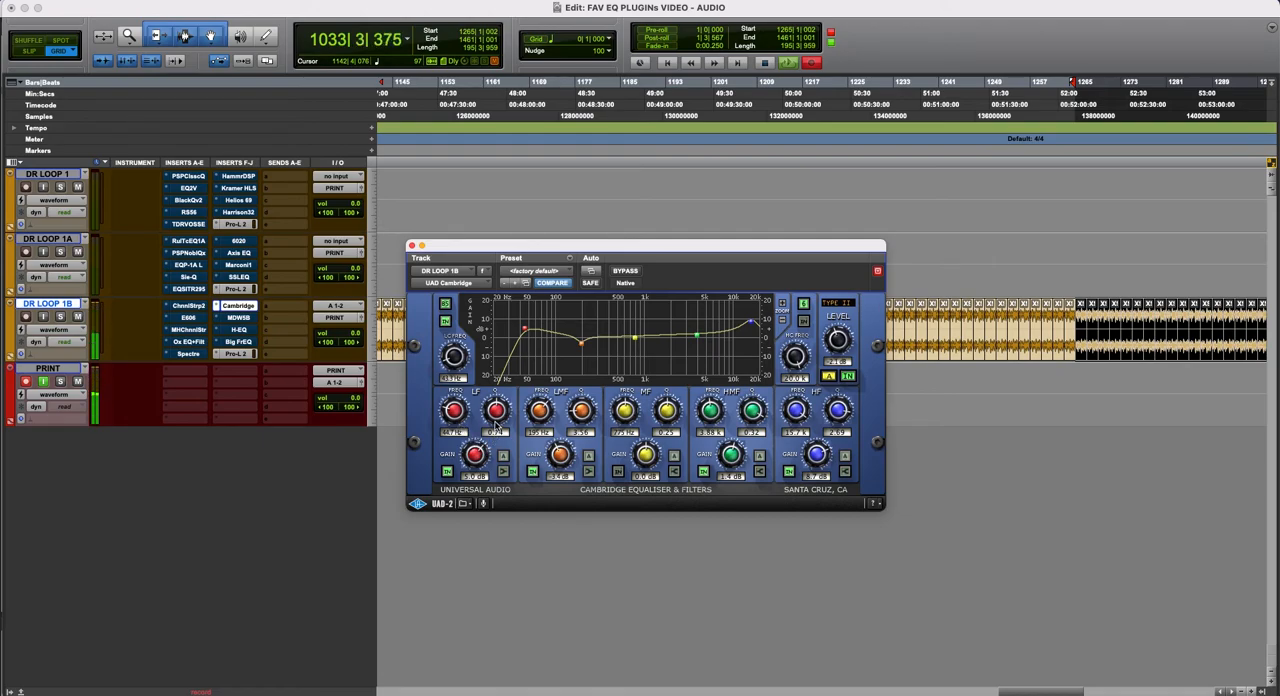
{"action": "left_click_drag", "start_coordinate": [452, 368], "coordinate": [447, 364]}
{"action": "left_click_drag", "start_coordinate": [483, 446], "coordinate": [487, 456]}
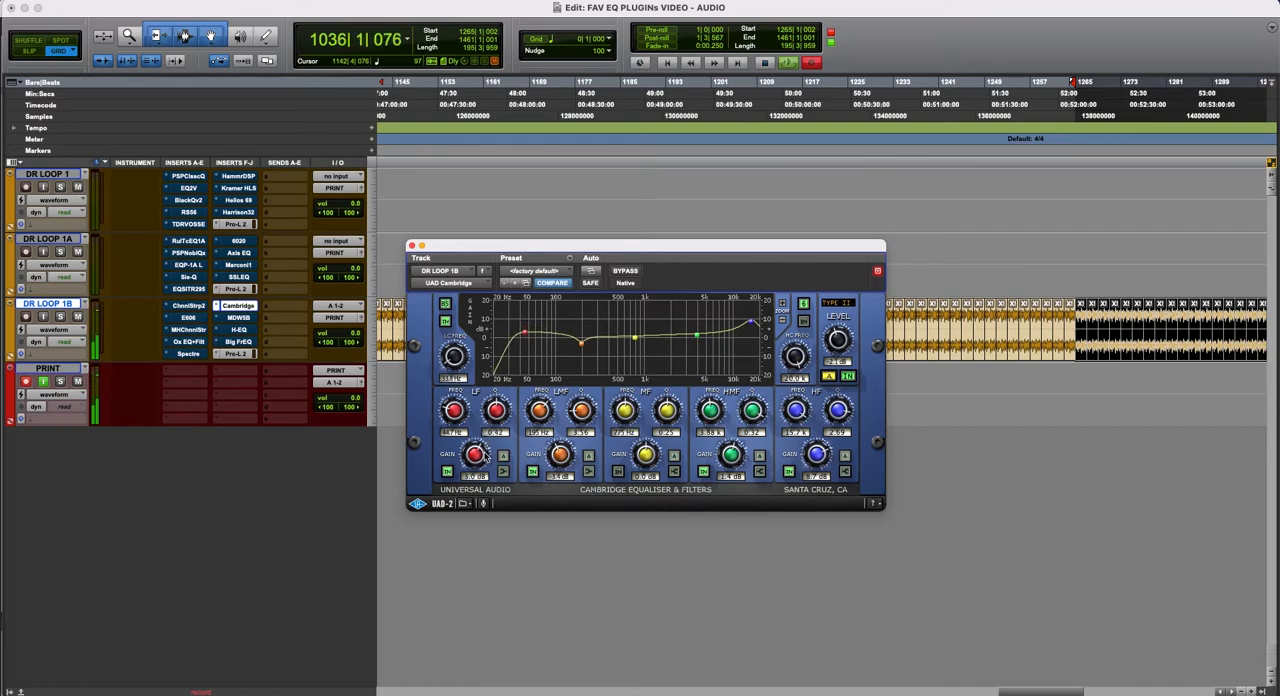
{"action": "left_click_drag", "start_coordinate": [590, 420], "coordinate": [579, 432]}
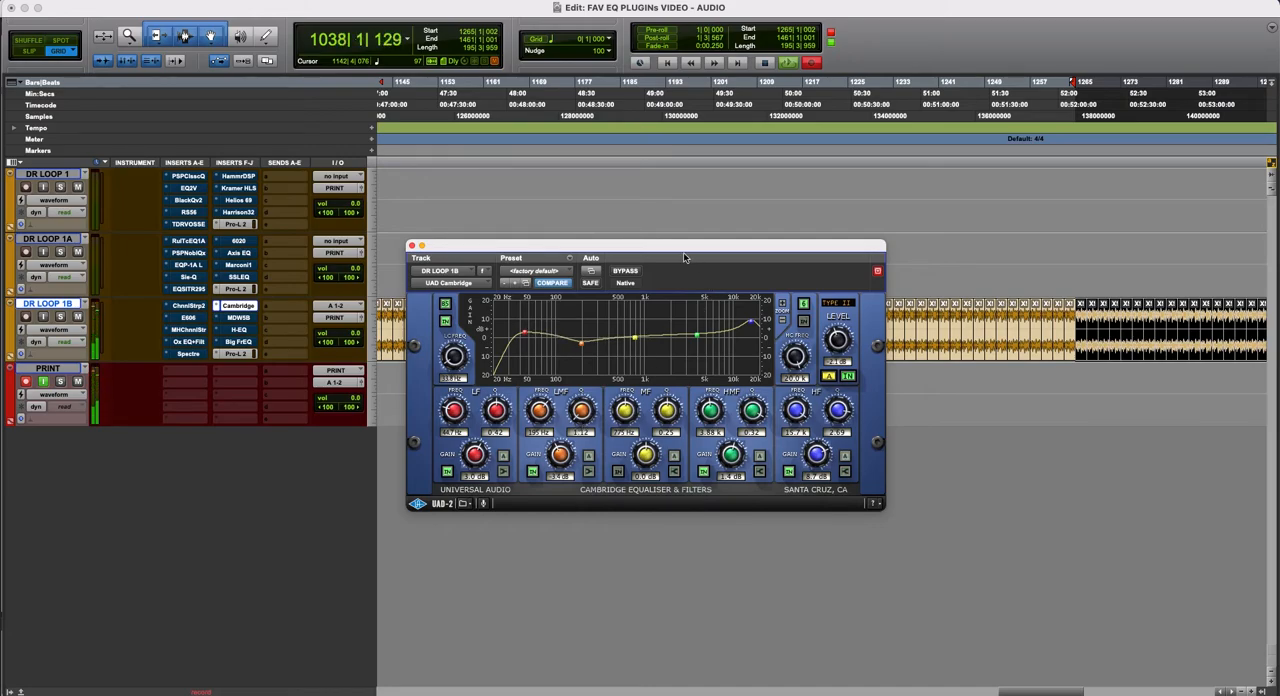
{"action": "left_click", "coordinate": [625, 271]}
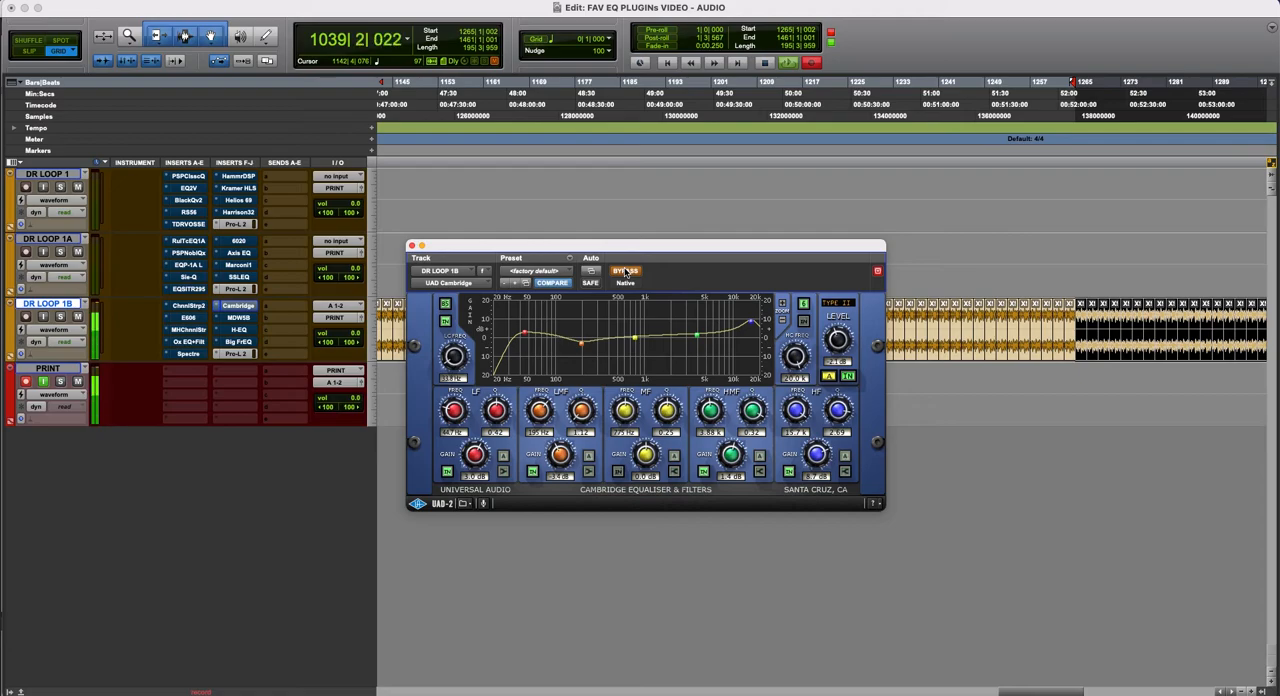
{"action": "left_click", "coordinate": [625, 271]}
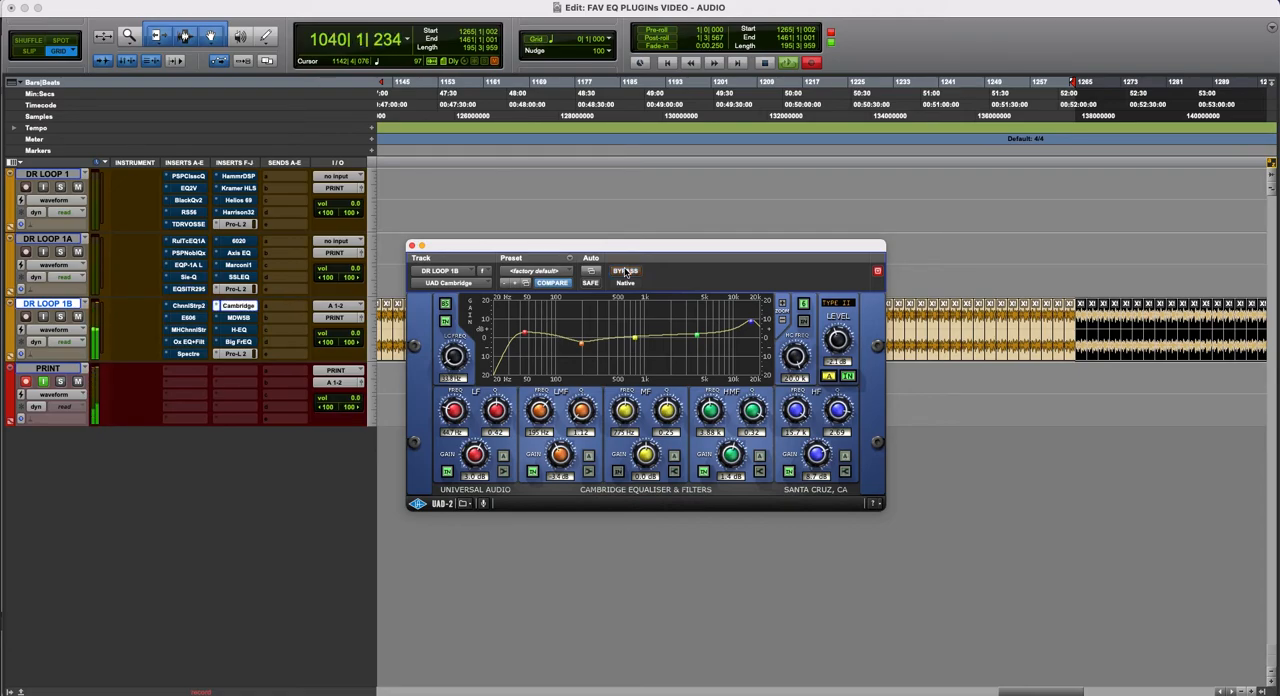
- Enable the MF band with a boost of just under 3 dB near 800 Hz, and review the low-cut filter's slope options
{"action": "left_click", "coordinate": [618, 470]}
{"action": "left_click_drag", "start_coordinate": [648, 462], "coordinate": [648, 457]}
{"action": "left_click_drag", "start_coordinate": [667, 411], "coordinate": [626, 410]}
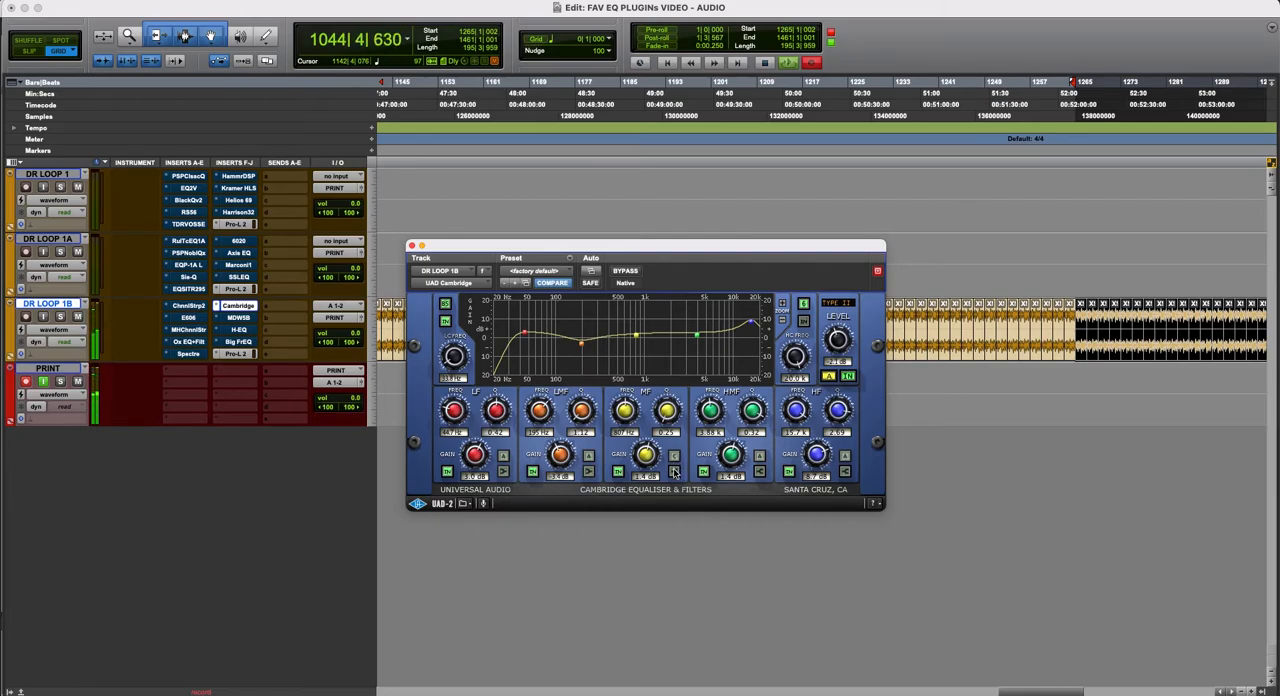
{"action": "scroll", "coordinate": [650, 456], "scroll_direction": "up", "scroll_amount": 5}
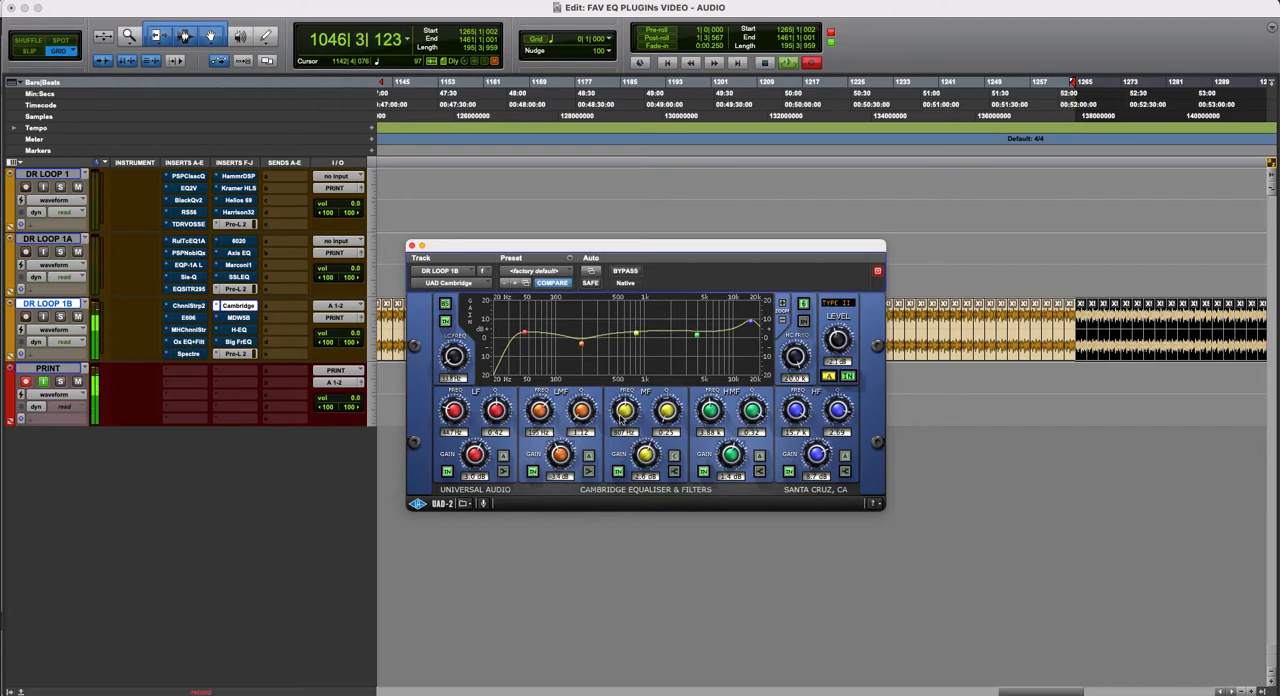
{"action": "left_click", "coordinate": [445, 304]}
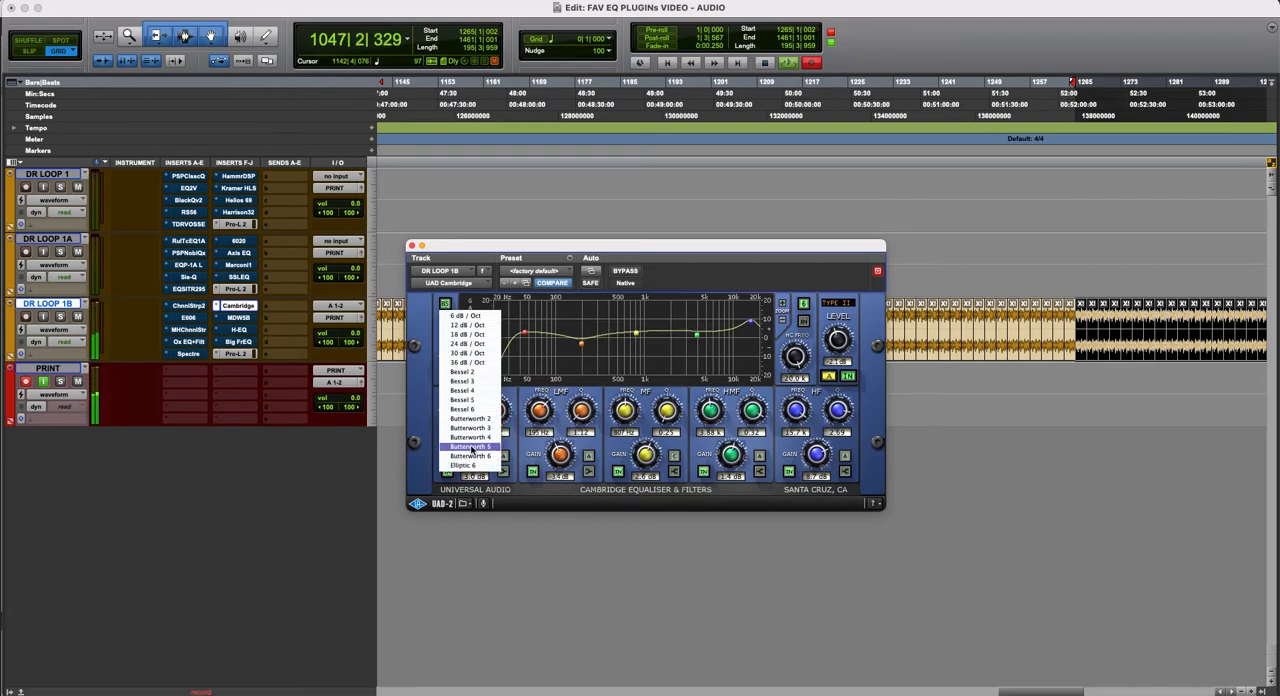
{"action": "left_click", "coordinate": [392, 391]}
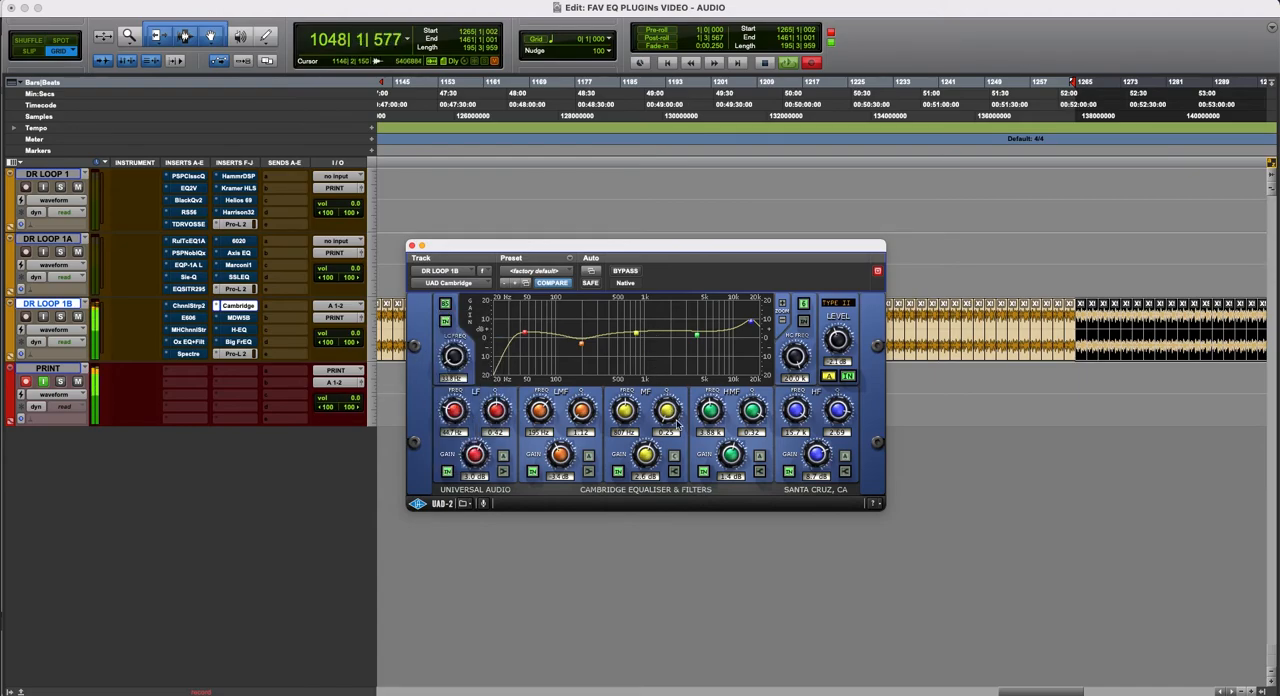
- Retune the Cambridge's MF band to just under 800 Hz with about a 2.2 dB boost and a Q near 0.35, comparing with bypass
{"action": "left_click_drag", "start_coordinate": [630, 414], "coordinate": [628, 398]}
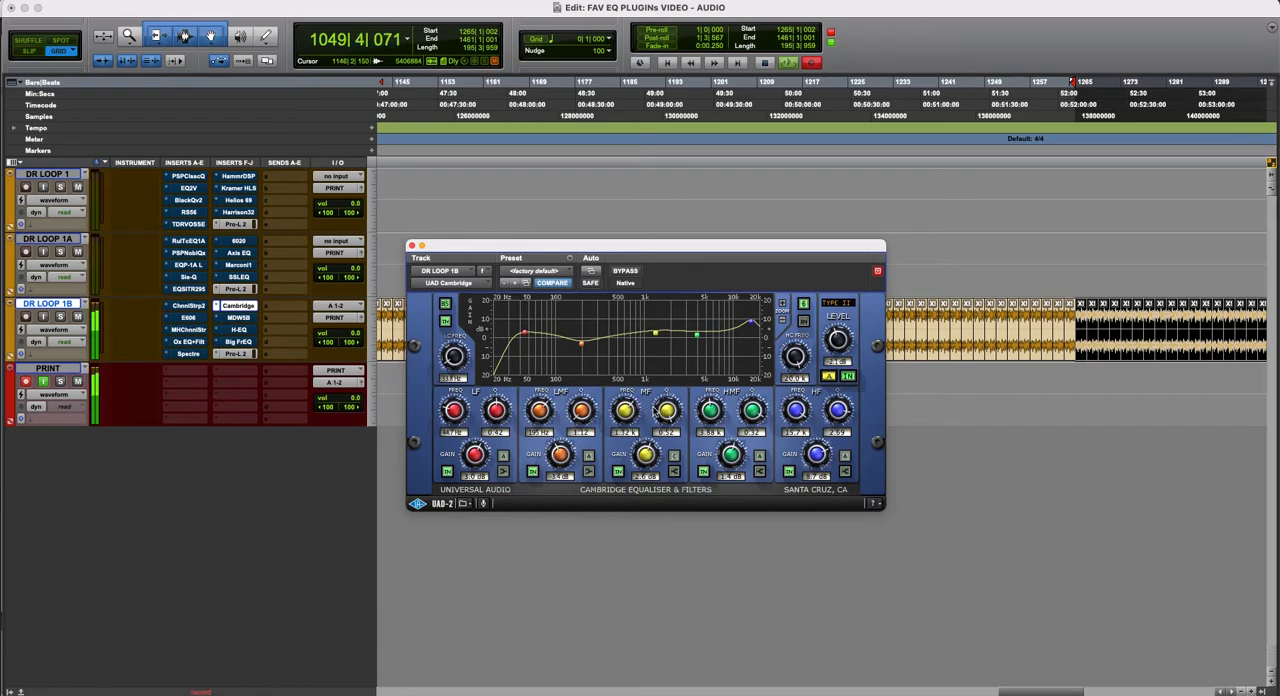
{"action": "mouse_move", "coordinate": [648, 456]}
{"action": "left_mouse_down"}
{"action": "mouse_move", "coordinate": [652, 409]}
{"action": "mouse_move", "coordinate": [646, 456]}
{"action": "left_mouse_up"}
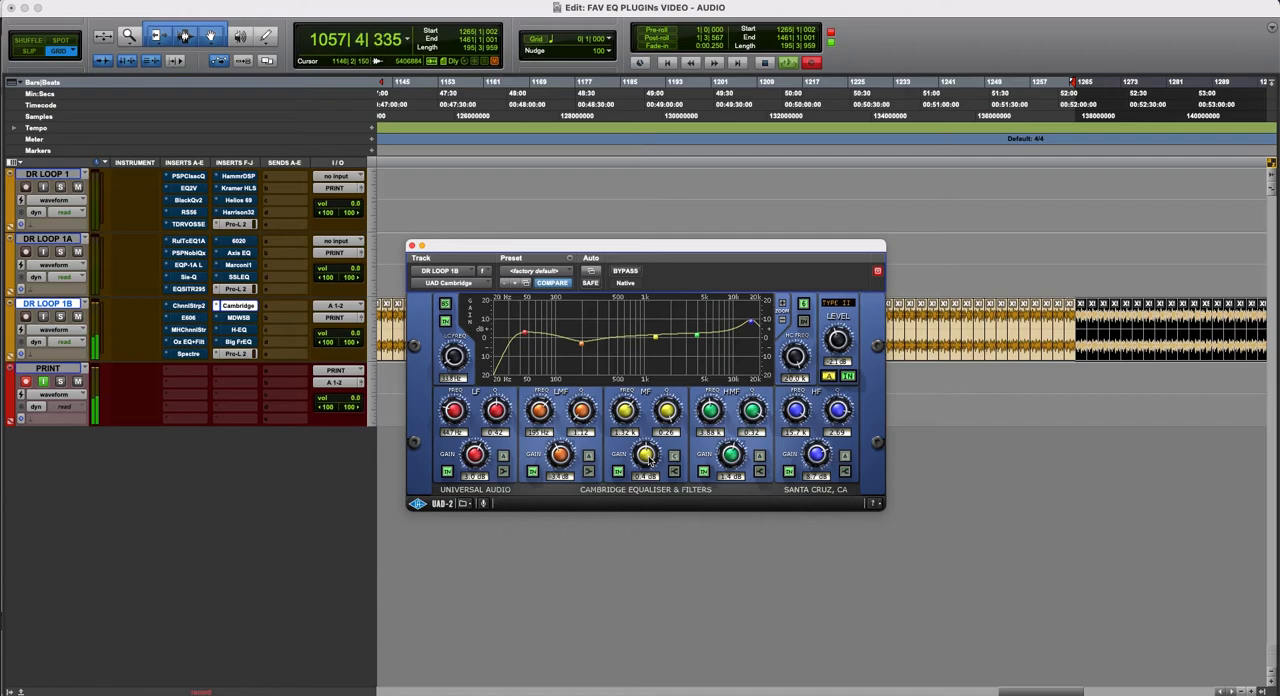
{"action": "left_click_drag", "start_coordinate": [647, 458], "coordinate": [667, 414]}
{"action": "left_click_drag", "start_coordinate": [642, 470], "coordinate": [645, 483]}
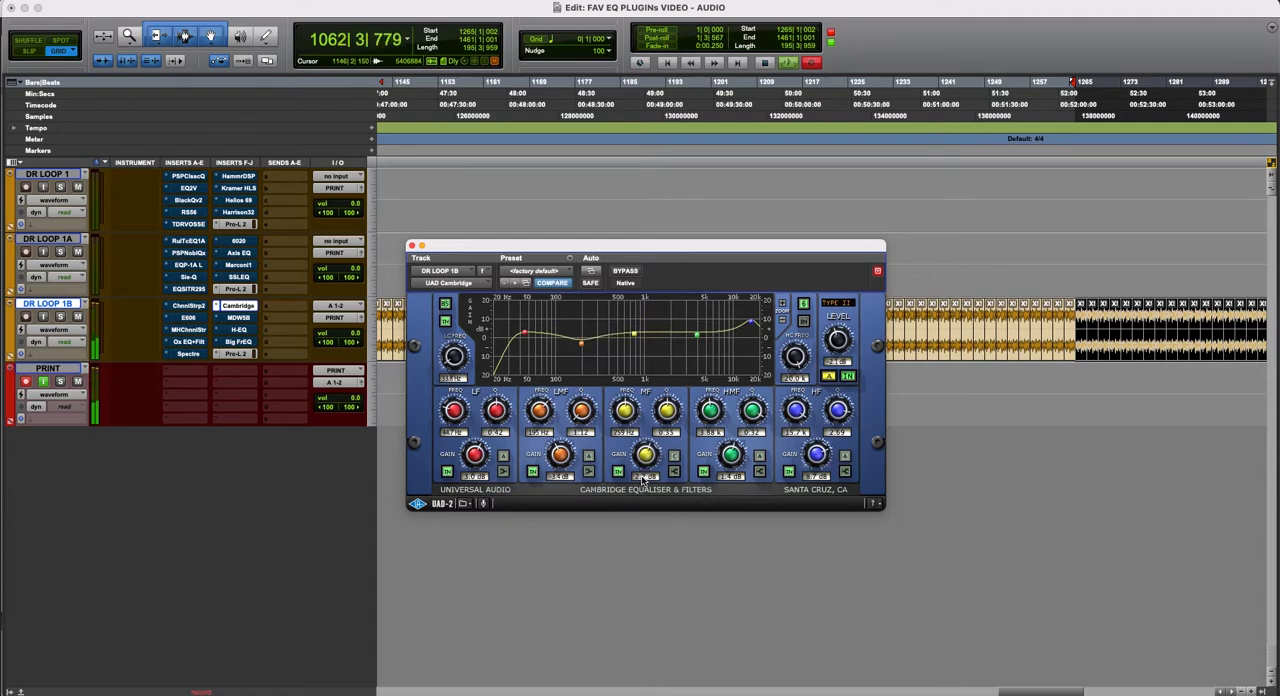
{"action": "left_click", "coordinate": [626, 271]}
{"action": "left_click", "coordinate": [627, 271]}
- Reduce the Cambridge's HF boost to about 6 dB and close the plug-in window
{"action": "left_click_drag", "start_coordinate": [822, 456], "coordinate": [824, 468]}
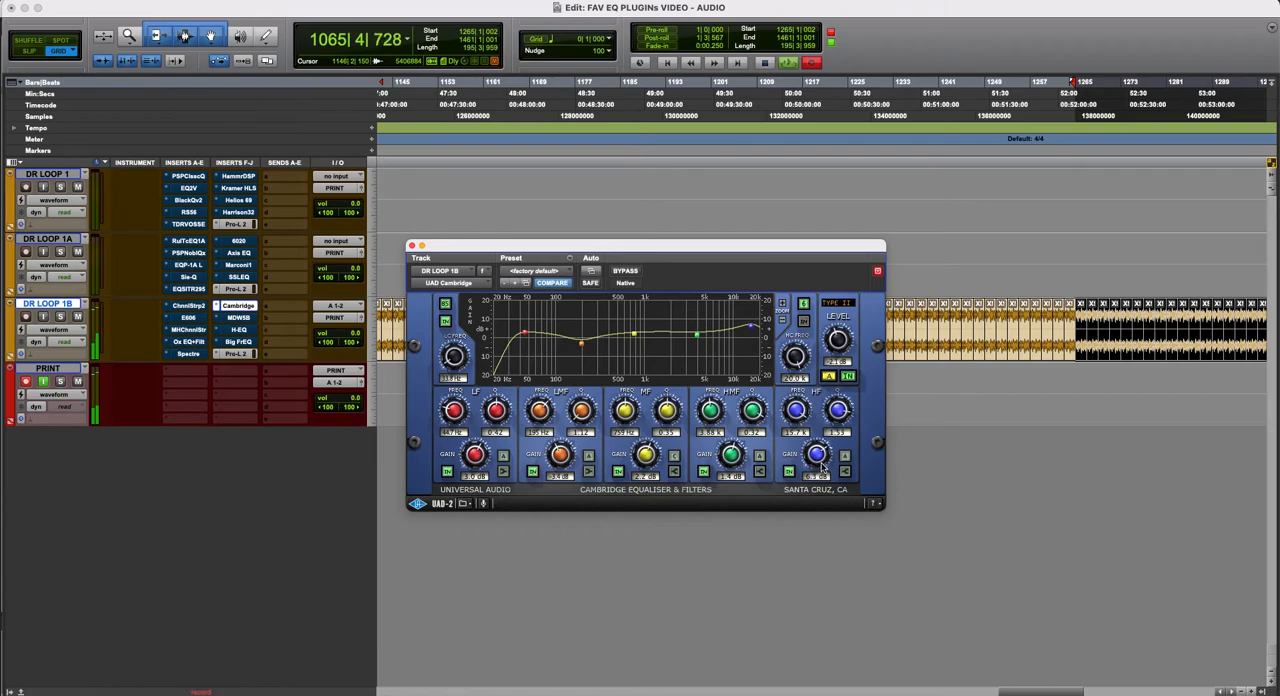
{"action": "left_click_drag", "start_coordinate": [619, 252], "coordinate": [628, 291]}
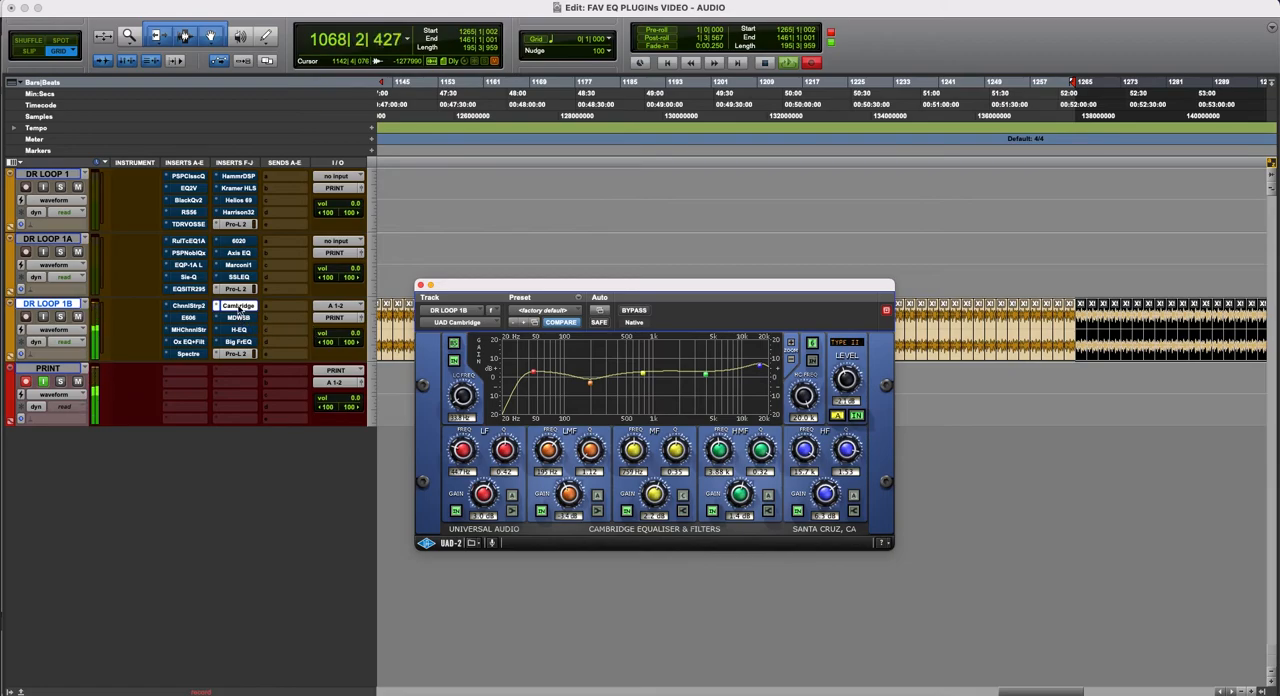
{"action": "left_click", "coordinate": [238, 307]}
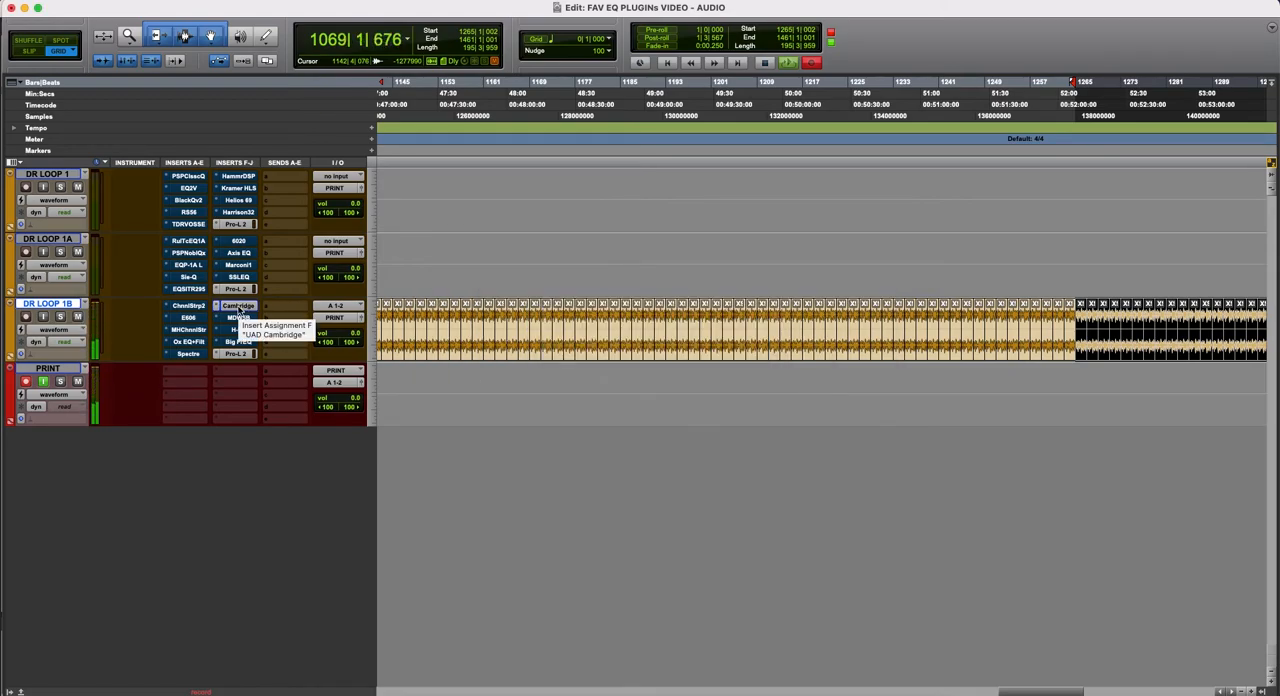
- Open the MDW5B Massenburg parametric EQ on DR LOOP 1B, position its window beside the track list, and take it out of bypass
{"action": "left_click", "coordinate": [238, 317]}
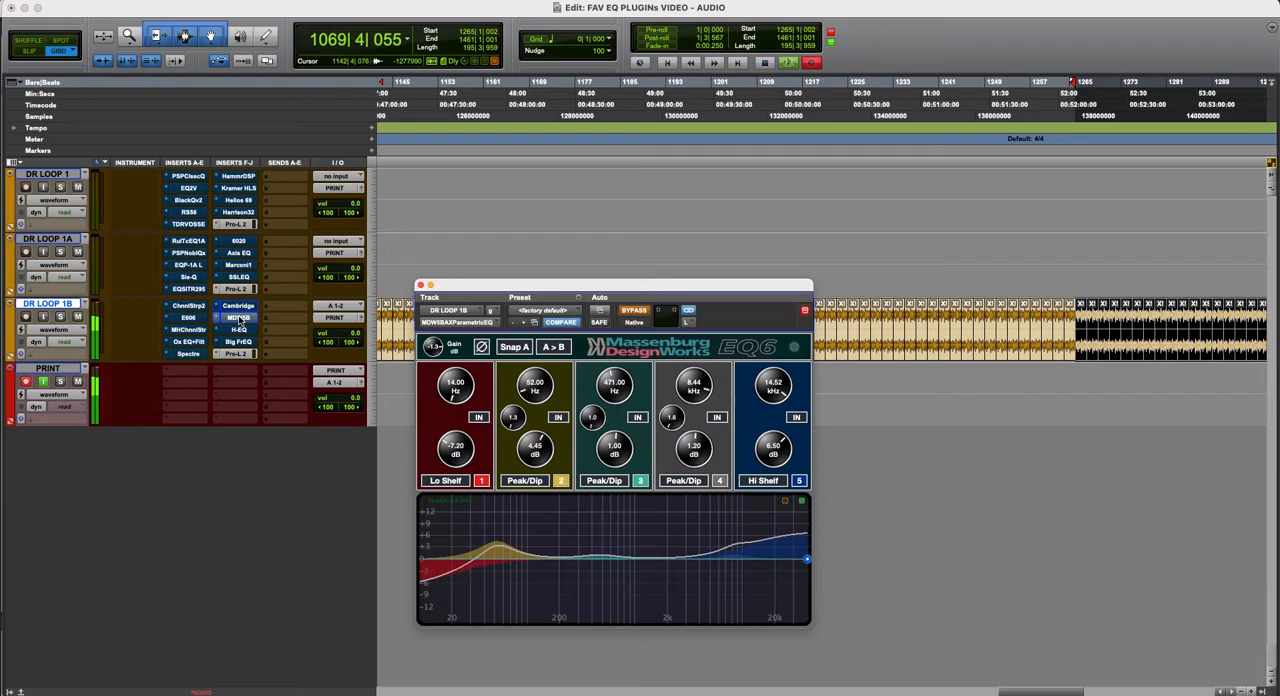
{"action": "left_click_drag", "start_coordinate": [590, 288], "coordinate": [675, 215]}
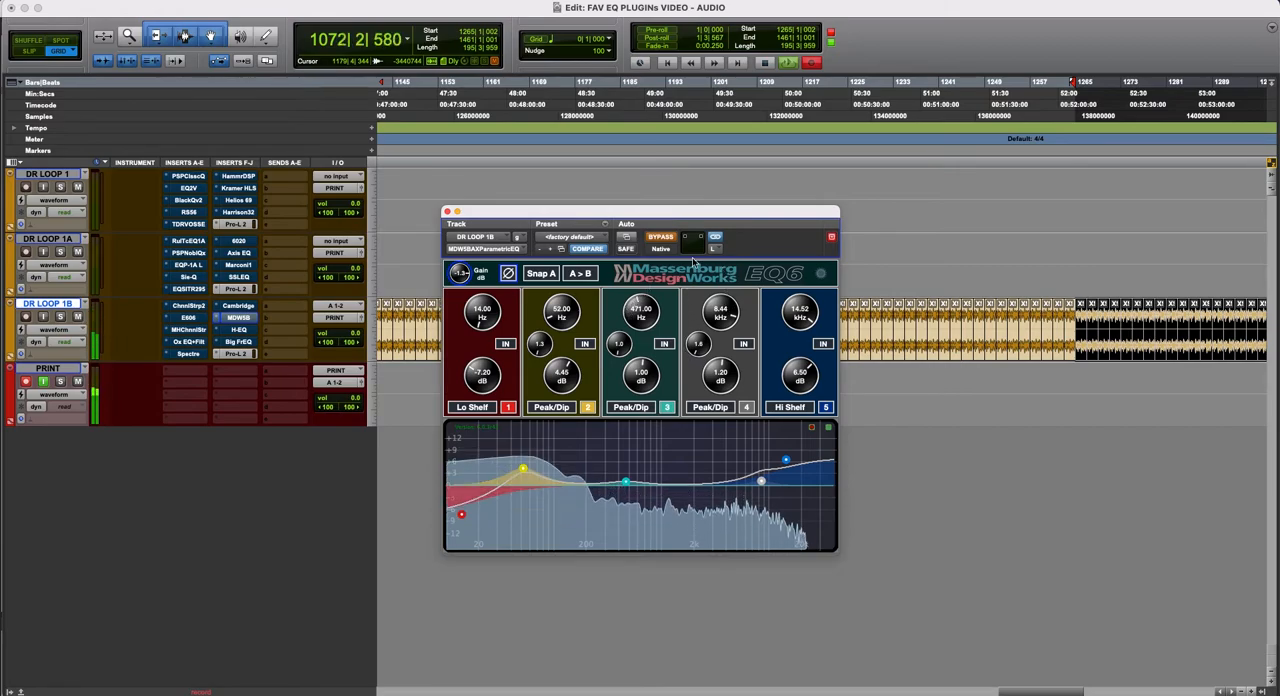
{"action": "left_click_drag", "start_coordinate": [688, 216], "coordinate": [688, 275]}
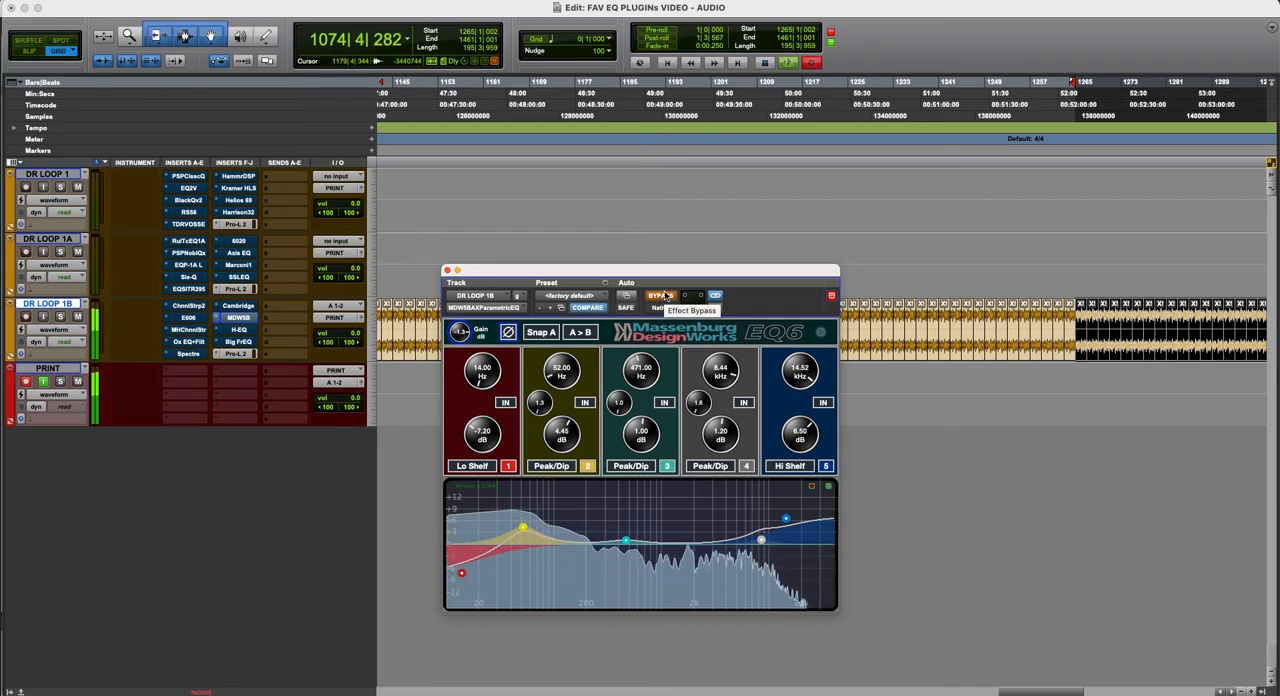
{"action": "left_click_drag", "start_coordinate": [673, 277], "coordinate": [678, 276]}
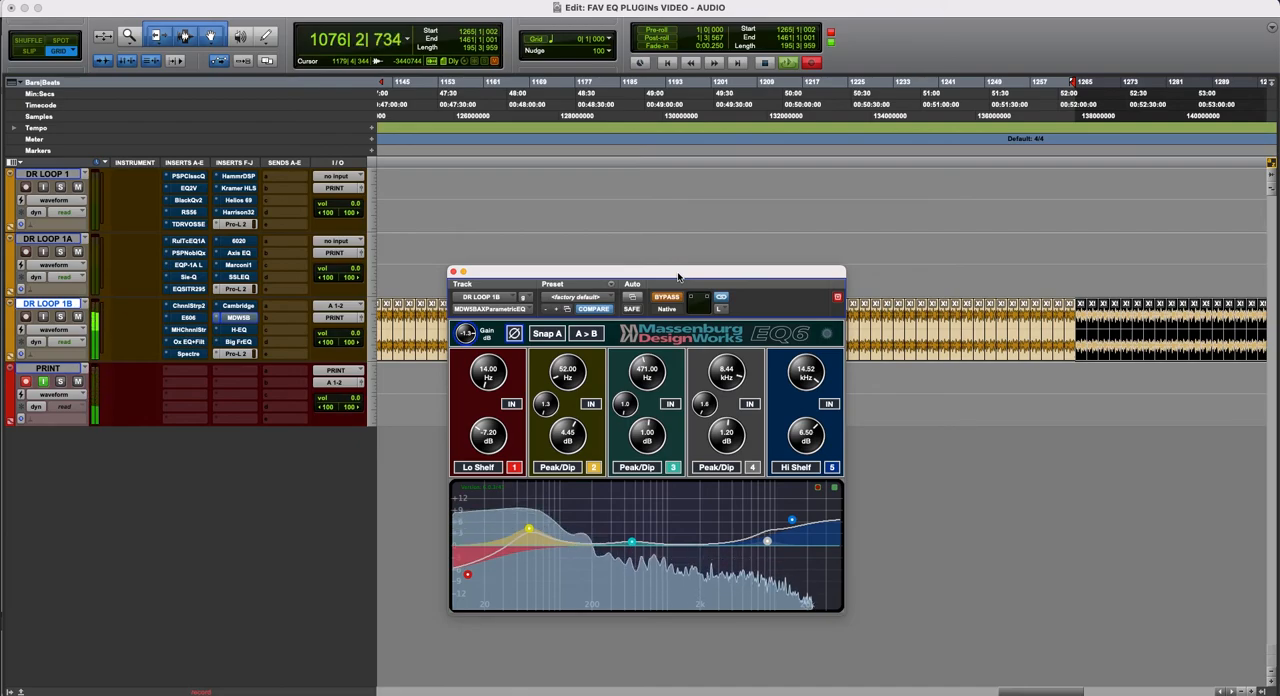
{"action": "left_click_drag", "start_coordinate": [678, 277], "coordinate": [680, 266]}
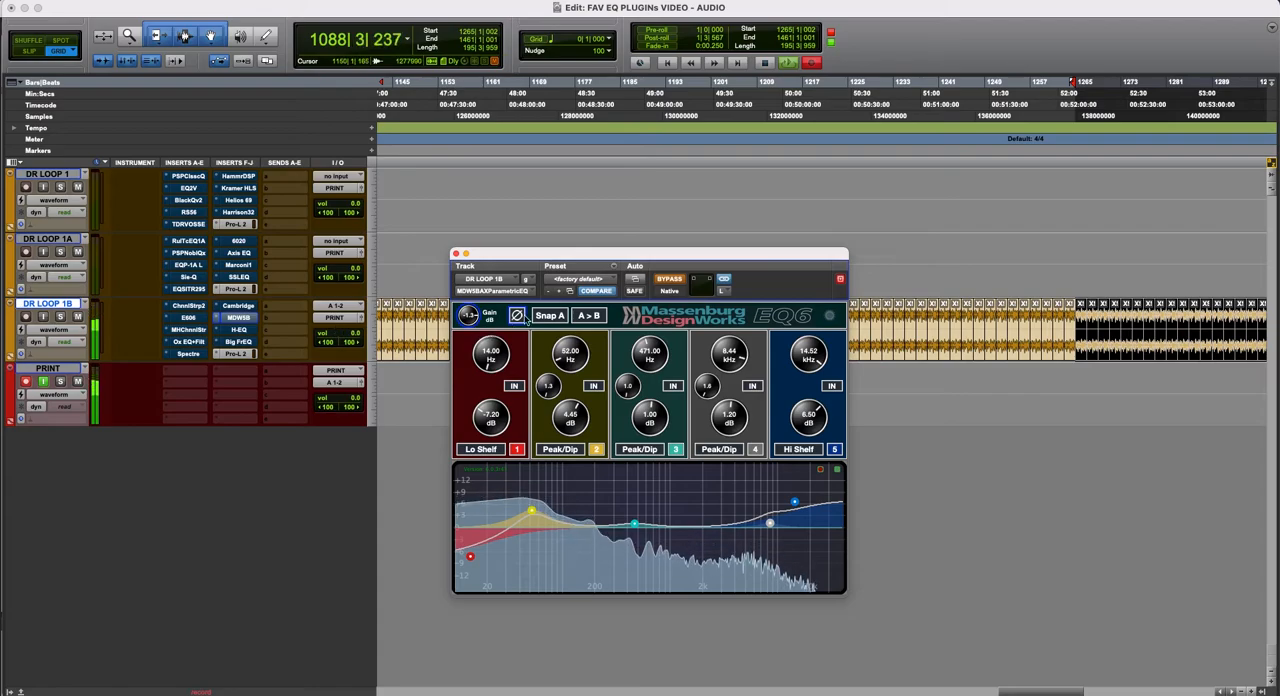
{"action": "left_click_drag", "start_coordinate": [675, 263], "coordinate": [674, 268]}
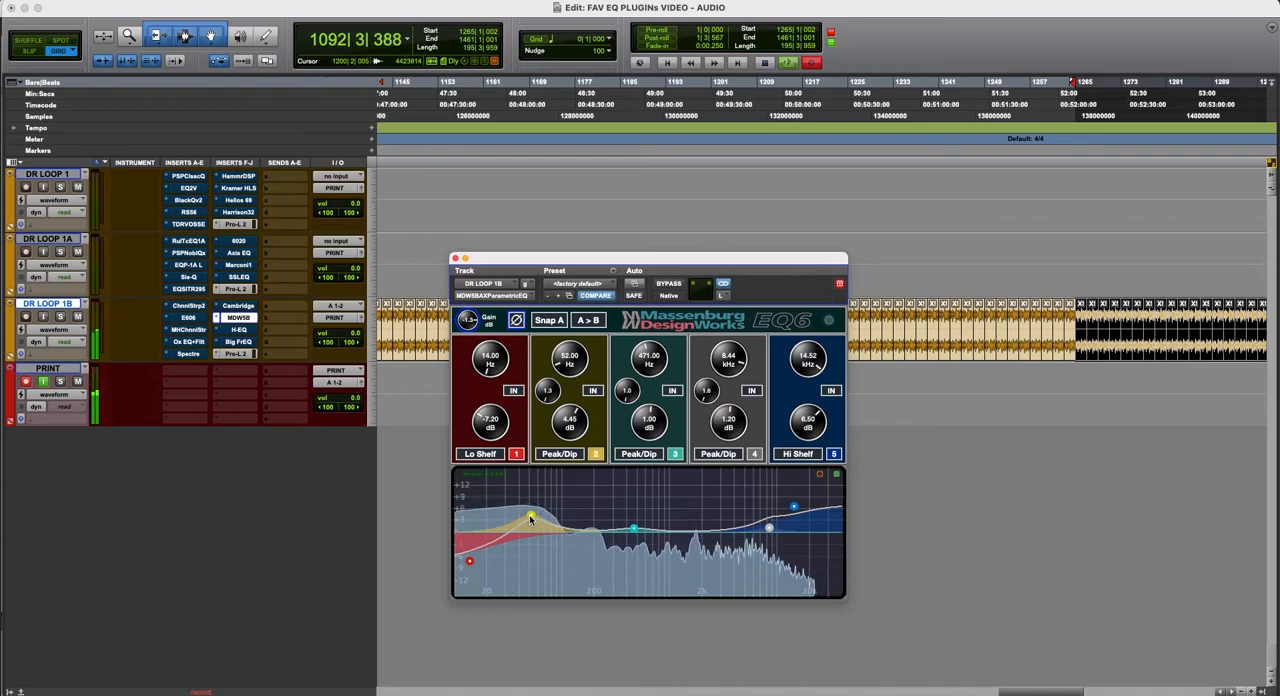
- Set the Massenburg EQ's 52 Hz band to 2.00 dB and change band 1 to Hi Pass 12 at 24.75 Hz
{"action": "left_click_drag", "start_coordinate": [531, 518], "coordinate": [531, 526]}
{"action": "left_click_drag", "start_coordinate": [469, 561], "coordinate": [497, 573]}
{"action": "left_click_drag", "start_coordinate": [501, 331], "coordinate": [445, 387]}
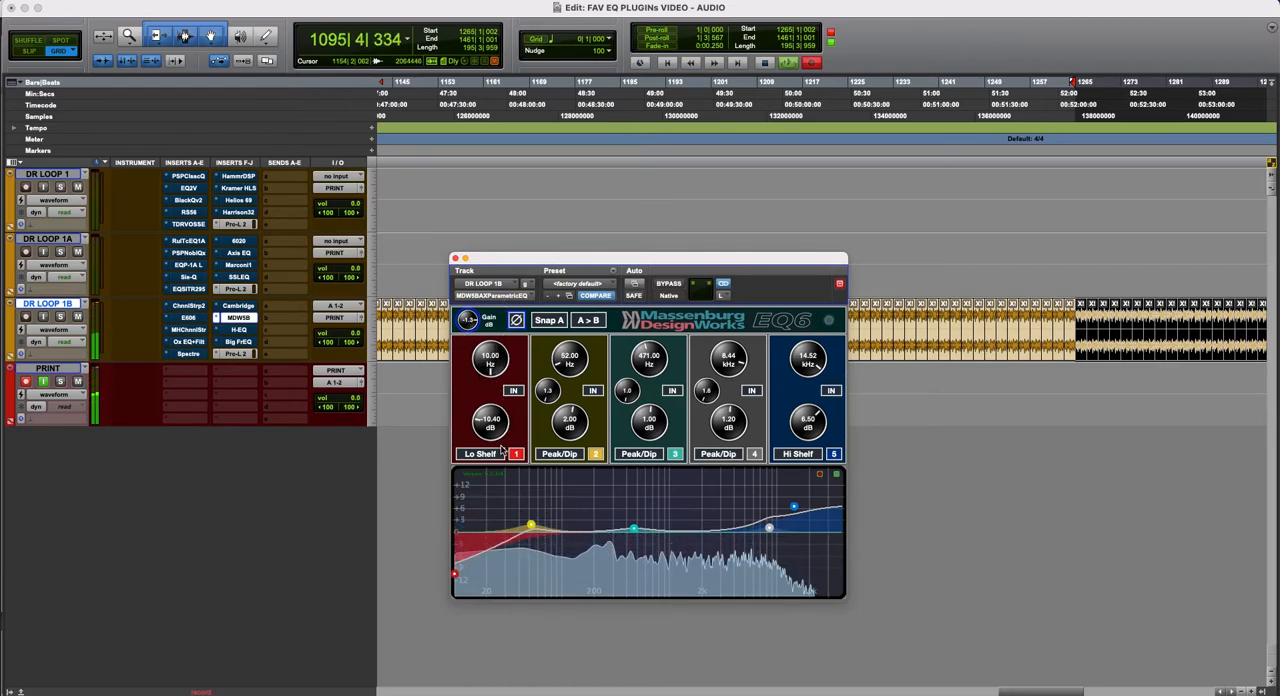
{"action": "left_click", "coordinate": [494, 455]}
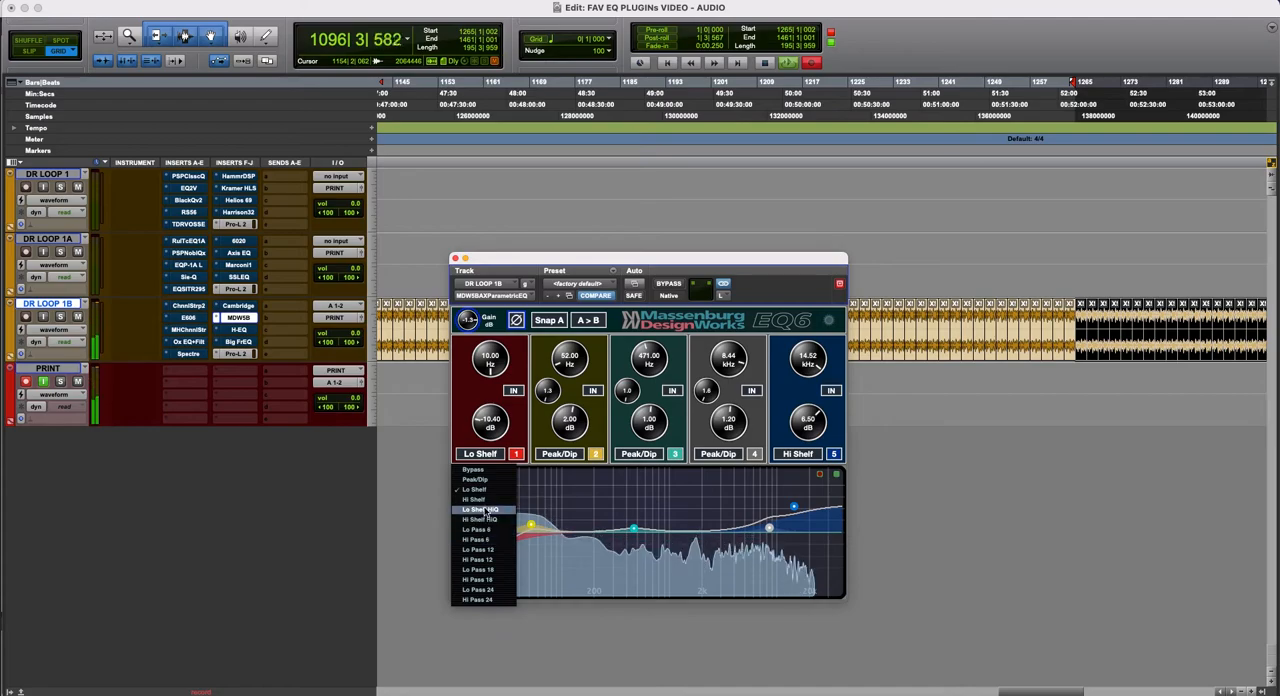
{"action": "left_click", "coordinate": [485, 562]}
{"action": "left_click_drag", "start_coordinate": [467, 537], "coordinate": [499, 530]}
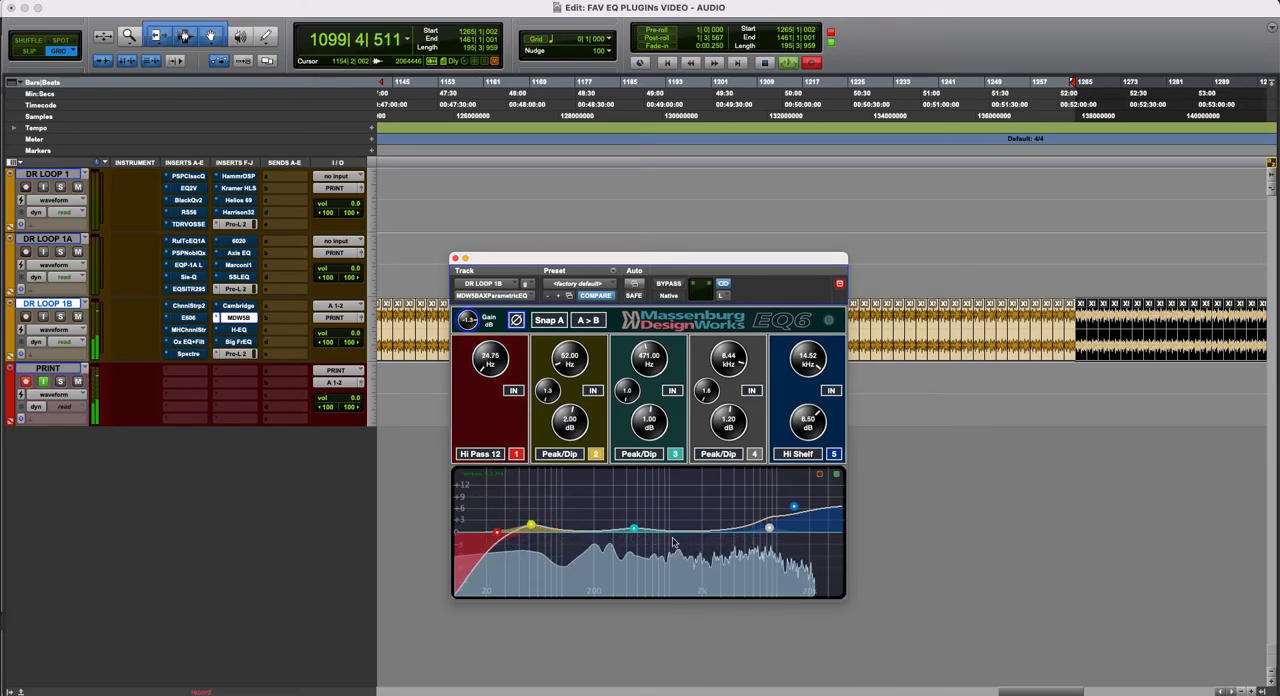
- Compare the adjusted Massenburg EQ with bypass, leaving it bypassed
{"action": "left_click", "coordinate": [668, 285]}
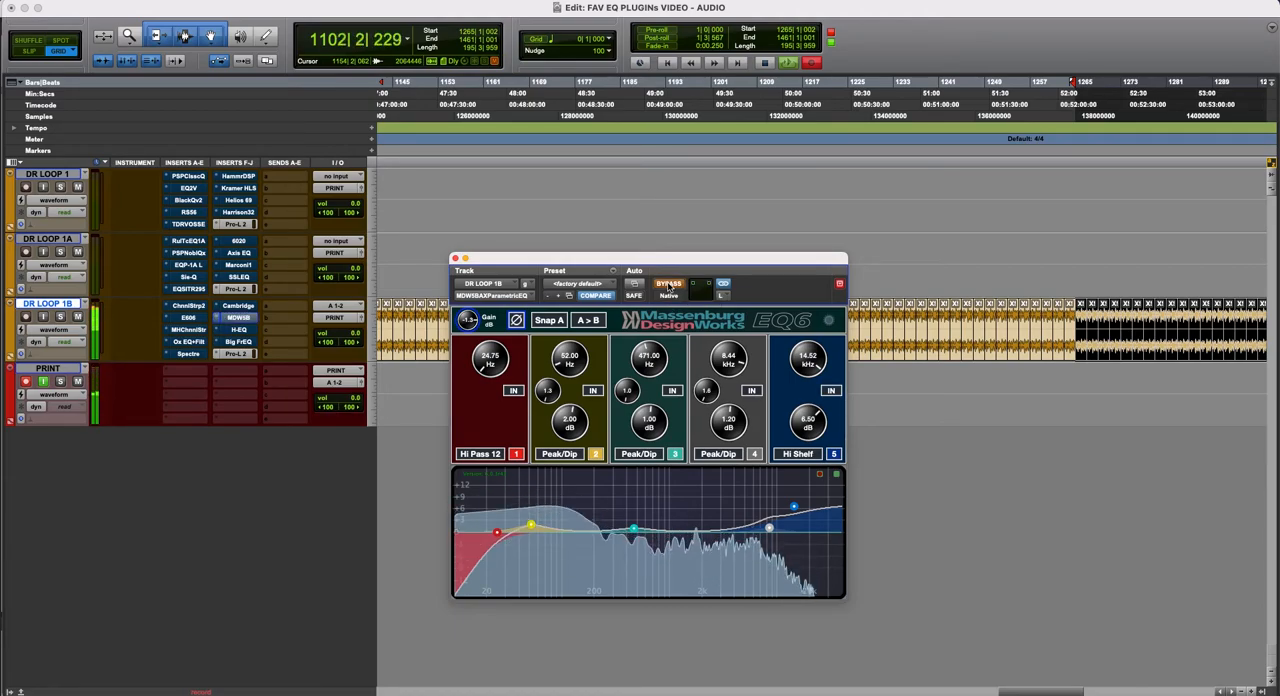
{"action": "left_click", "coordinate": [668, 285]}
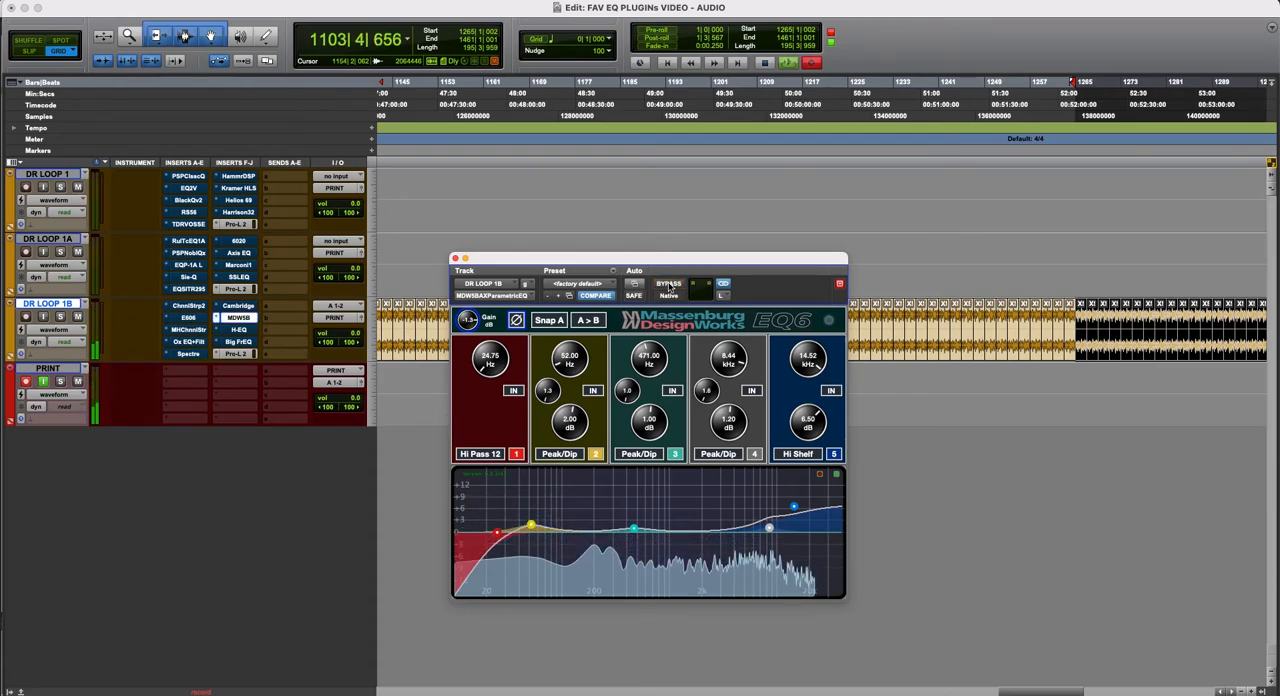
{"action": "left_click", "coordinate": [669, 286]}
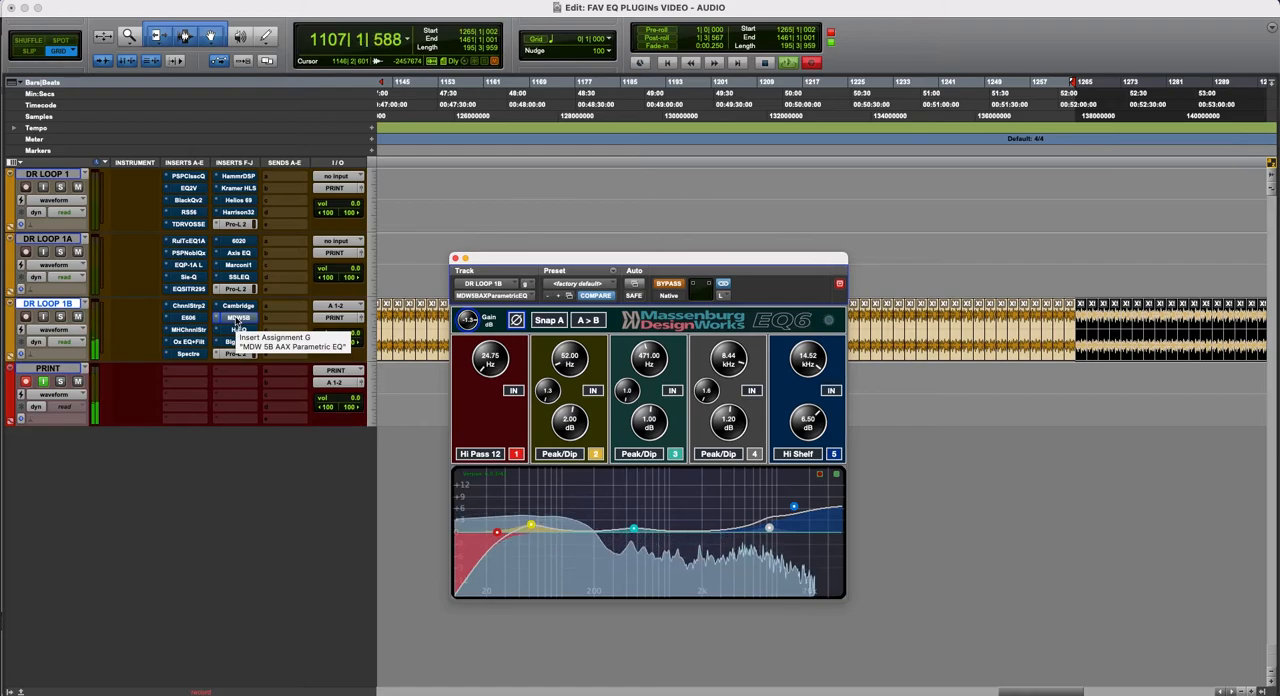
- Open the FilterBank E606 beside the Massenburg EQ, audition the Massenburg EQ briefly, and switch over to the E606
{"action": "left_click", "coordinate": [190, 318]}
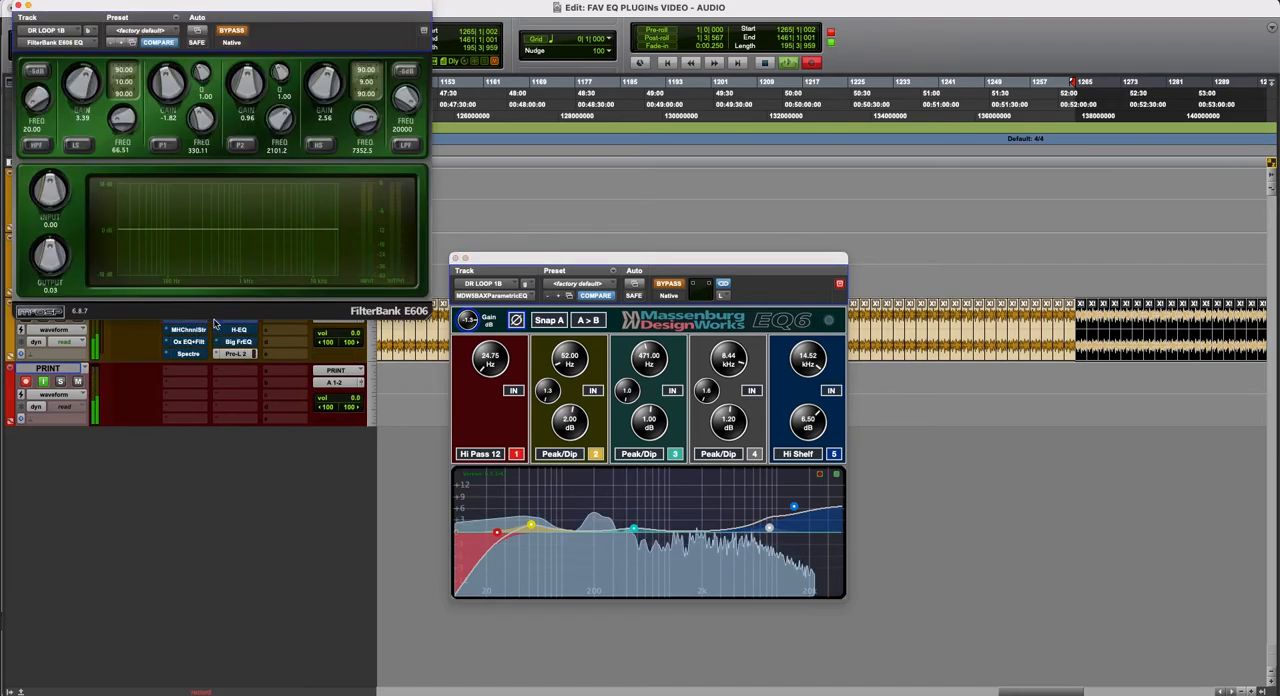
{"action": "left_click_drag", "start_coordinate": [273, 14], "coordinate": [278, 279]}
{"action": "left_click", "coordinate": [671, 289]}
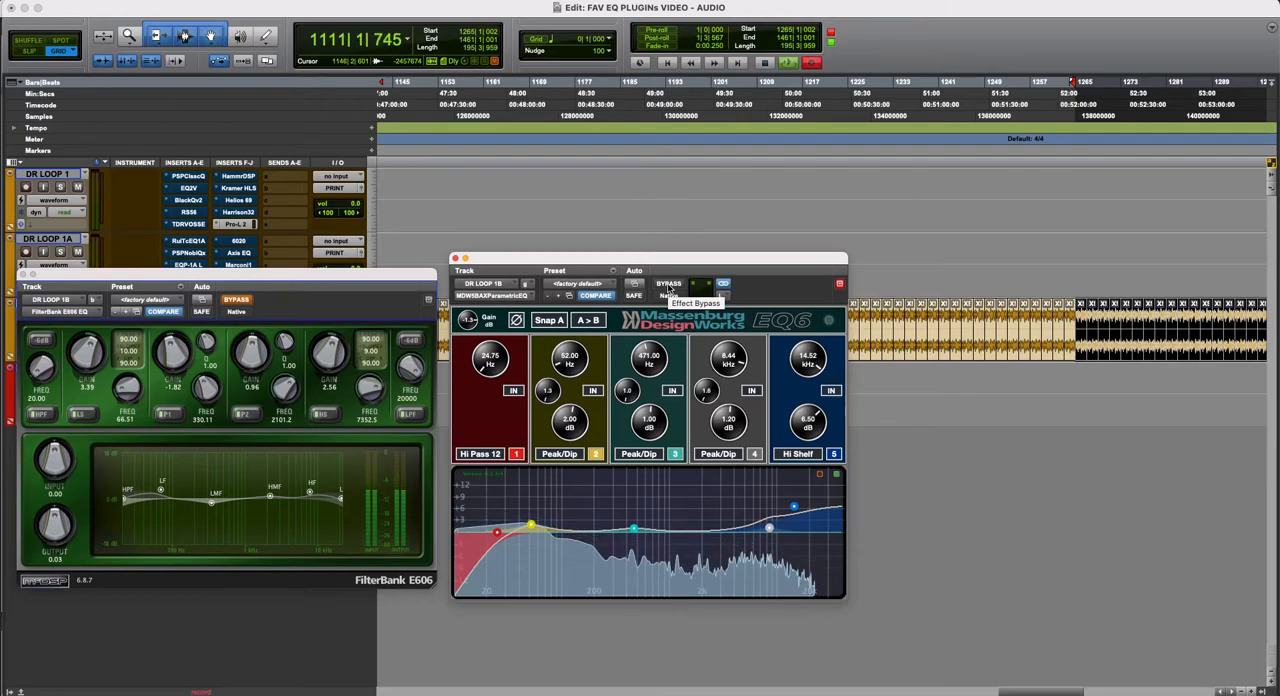
{"action": "left_click", "coordinate": [670, 289]}
{"action": "left_click", "coordinate": [237, 301]}
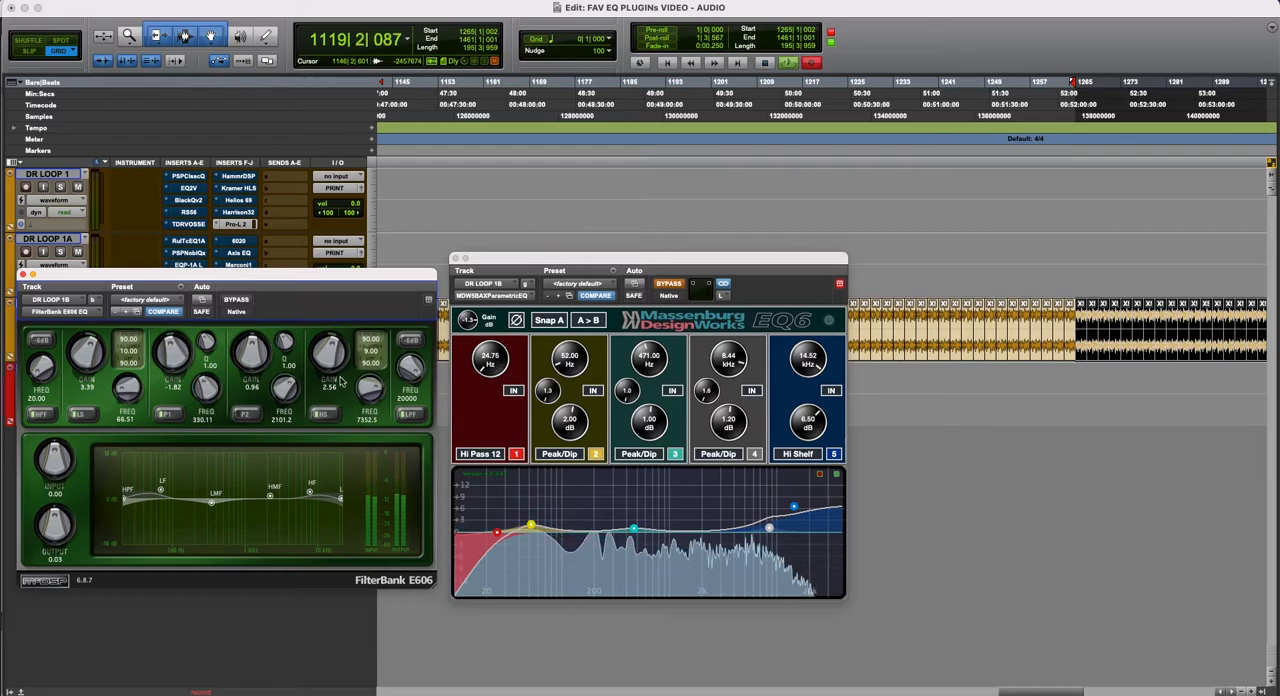
- Bypass the E606, audition the Massenburg EQ alone against the bypassed signal, and re-engage the E606
{"action": "mouse_move", "coordinate": [365, 281]}
{"action": "left_mouse_down"}
{"action": "mouse_move", "coordinate": [366, 268]}
{"action": "mouse_move", "coordinate": [374, 275]}
{"action": "left_mouse_up"}
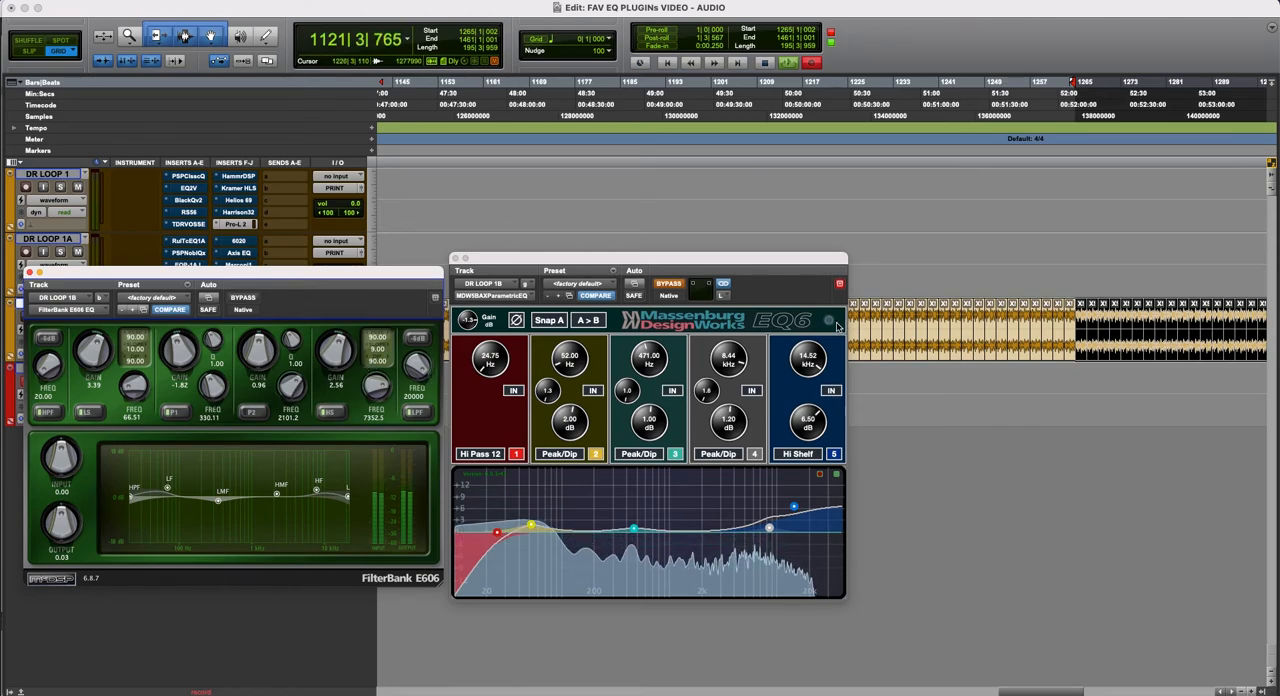
{"action": "key", "text": "r"}
{"action": "key", "text": "r"}
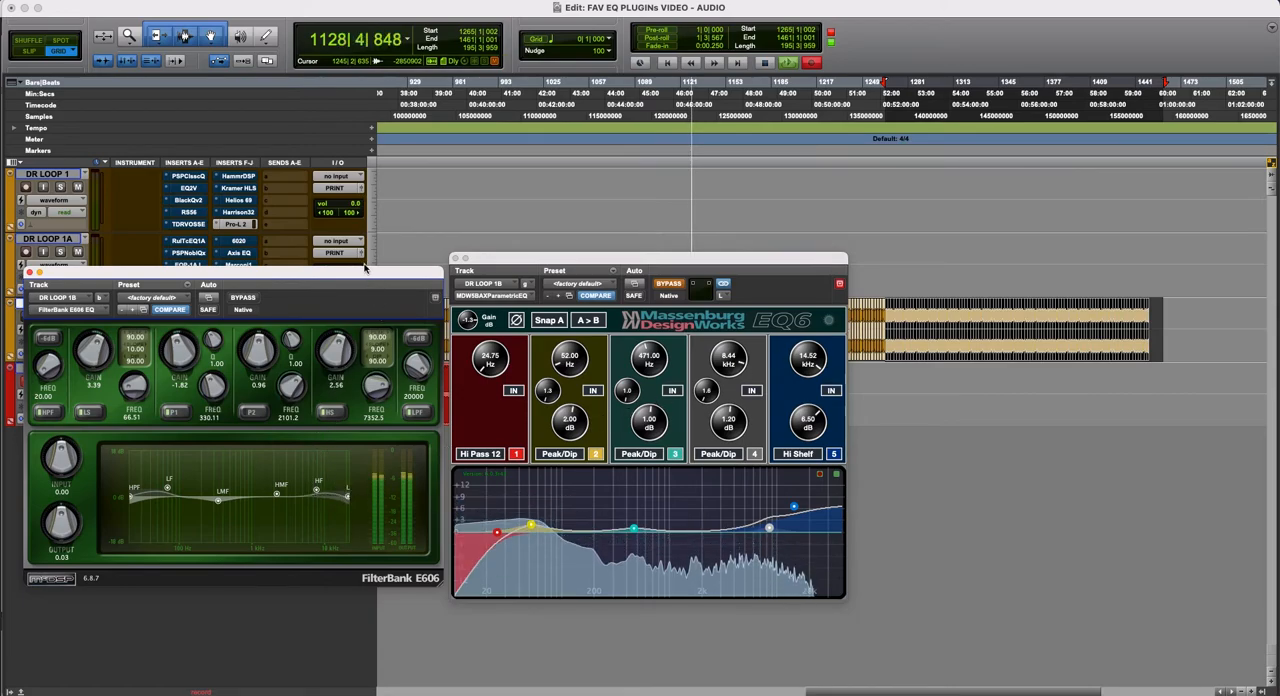
{"action": "left_click_drag", "start_coordinate": [372, 273], "coordinate": [375, 279]}
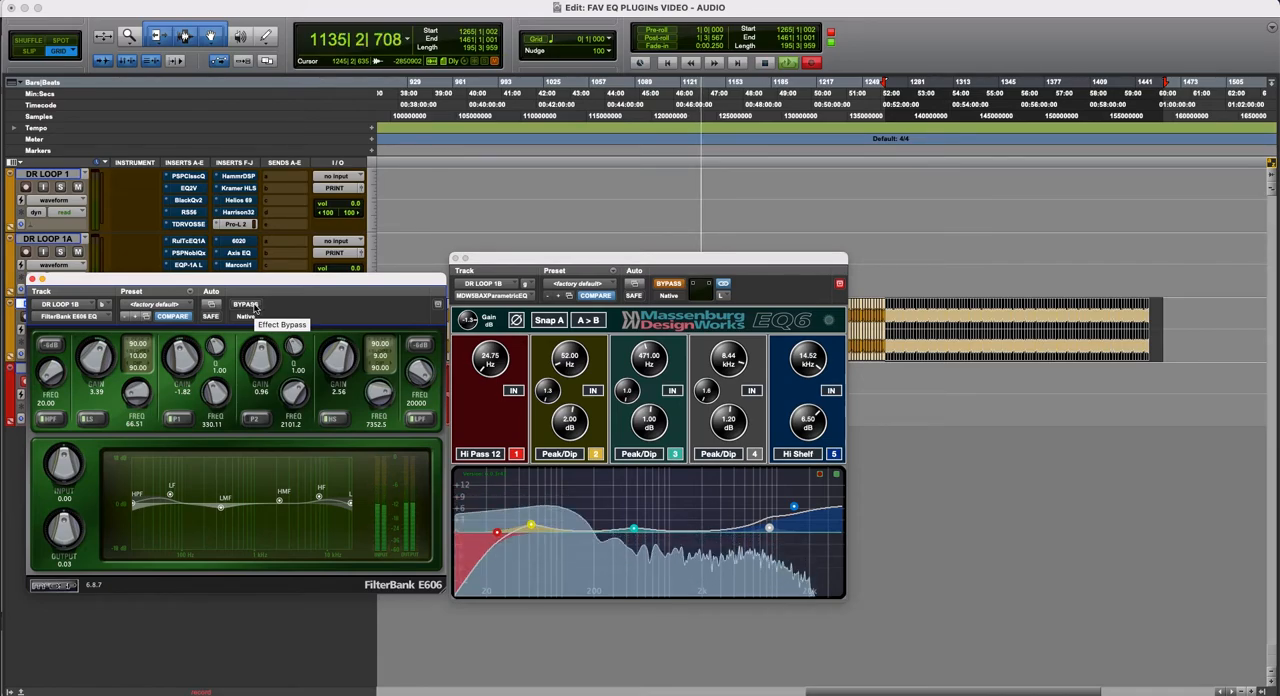
{"action": "left_click", "coordinate": [250, 305]}
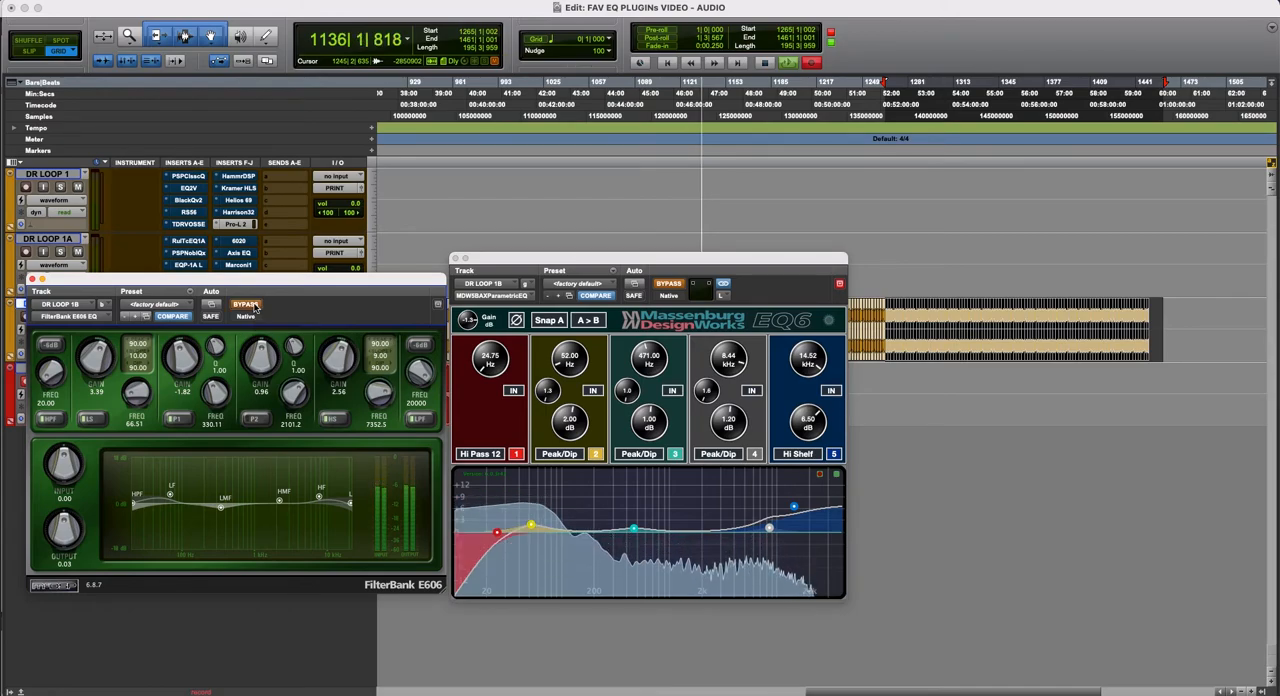
{"action": "left_click", "coordinate": [676, 290]}
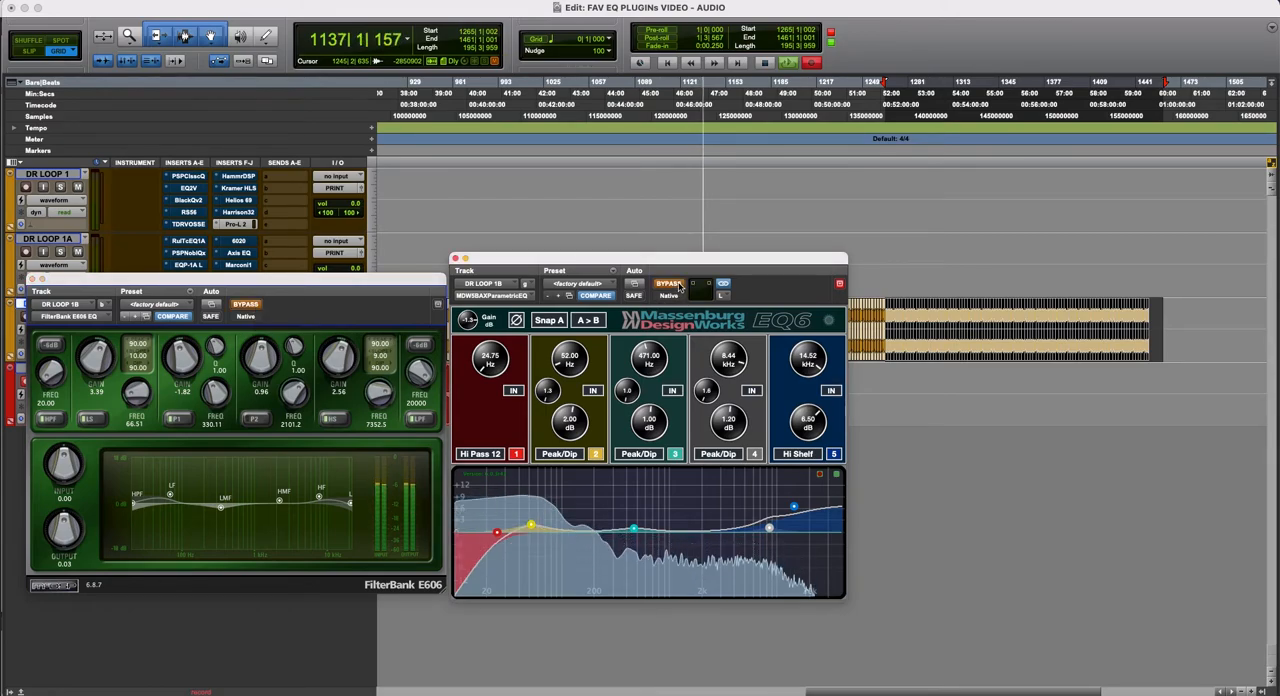
{"action": "left_click", "coordinate": [677, 285]}
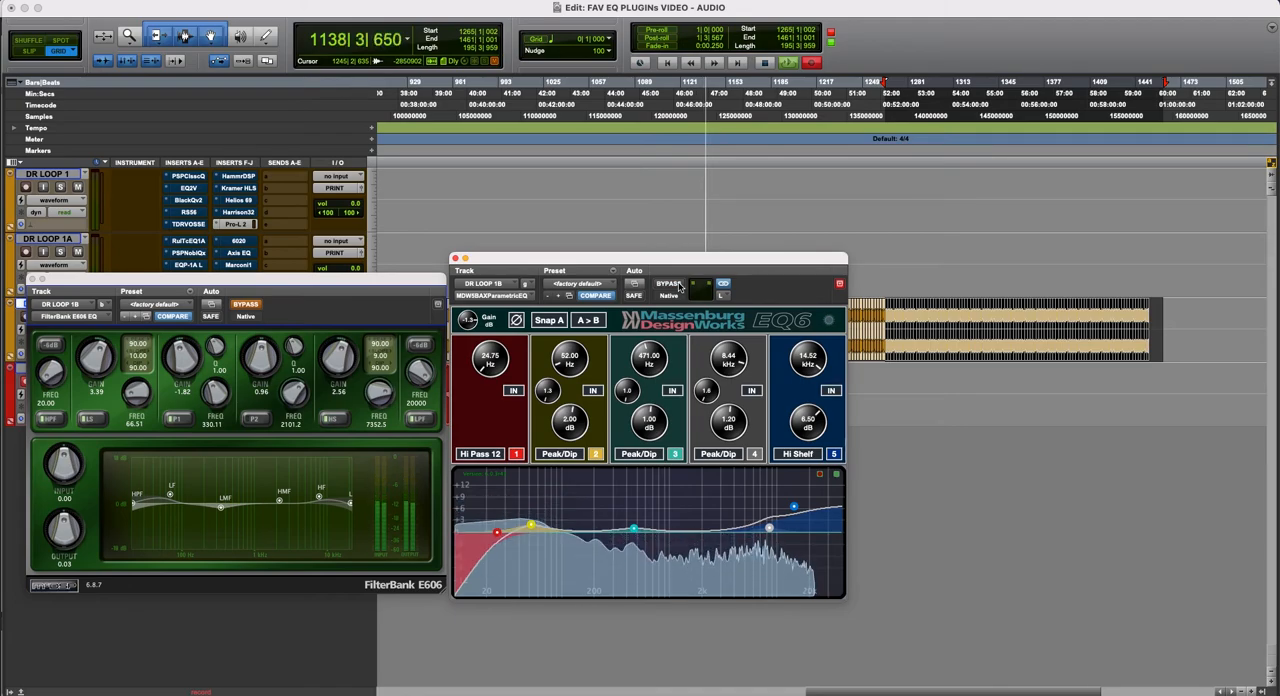
{"action": "left_click", "coordinate": [677, 285]}
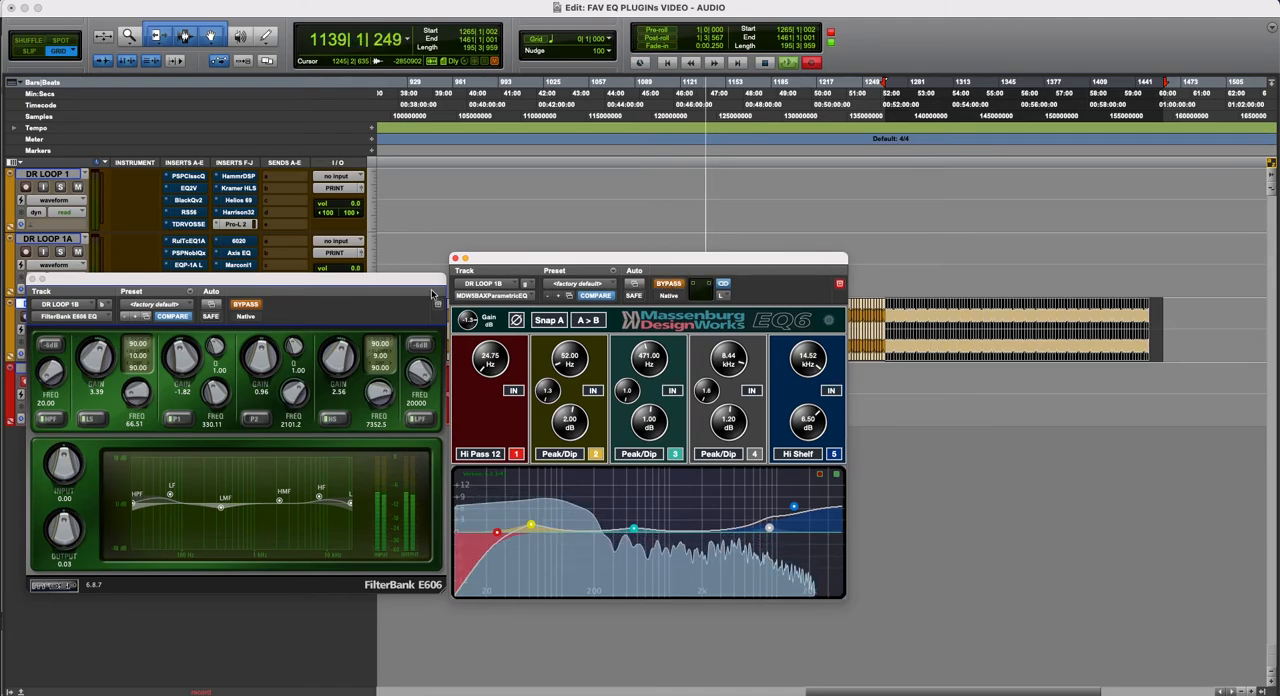
{"action": "left_click", "coordinate": [249, 309]}
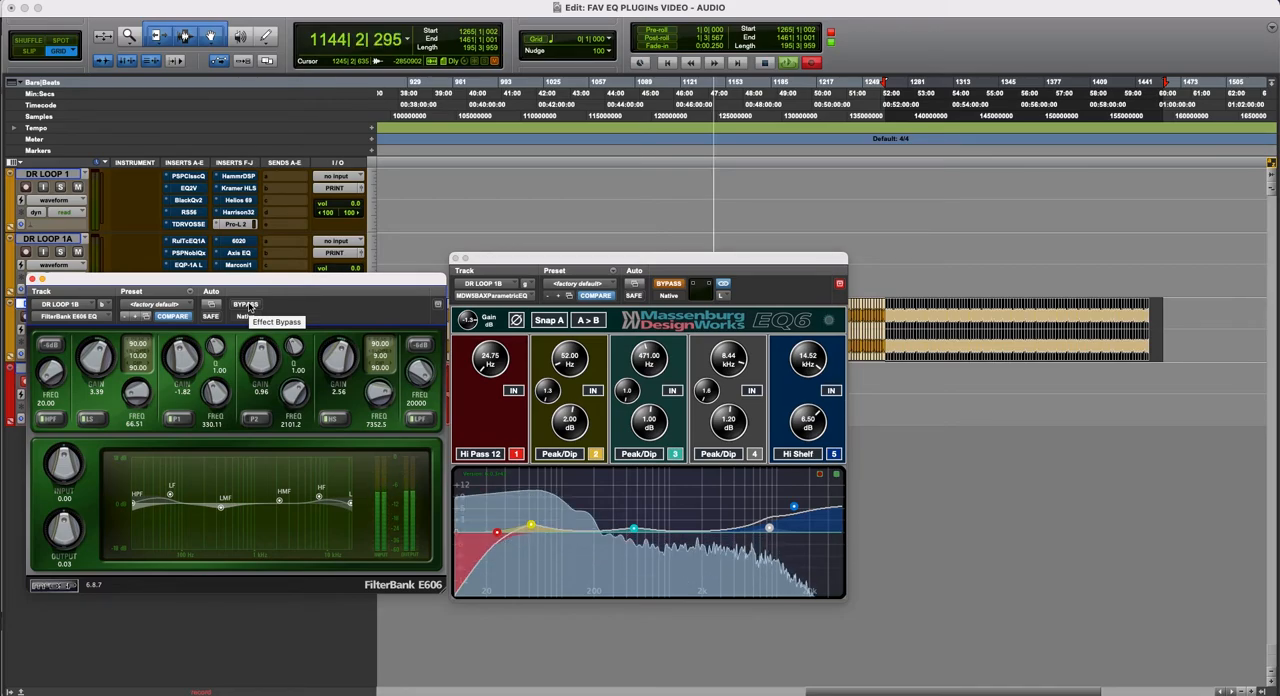
- Switch from the E606 to the Massenburg EQ and back once more, and toggle the E606's P2 band
{"action": "left_click", "coordinate": [246, 304]}
{"action": "left_click", "coordinate": [672, 285]}
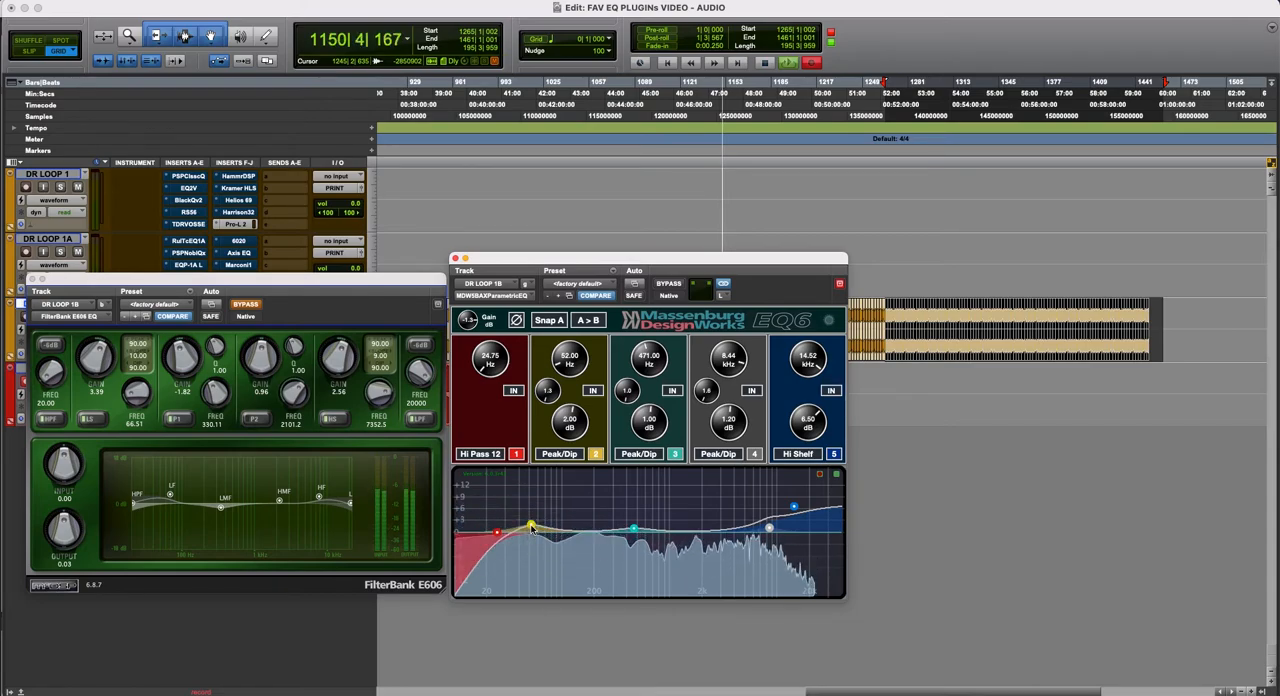
{"action": "left_click", "coordinate": [670, 284]}
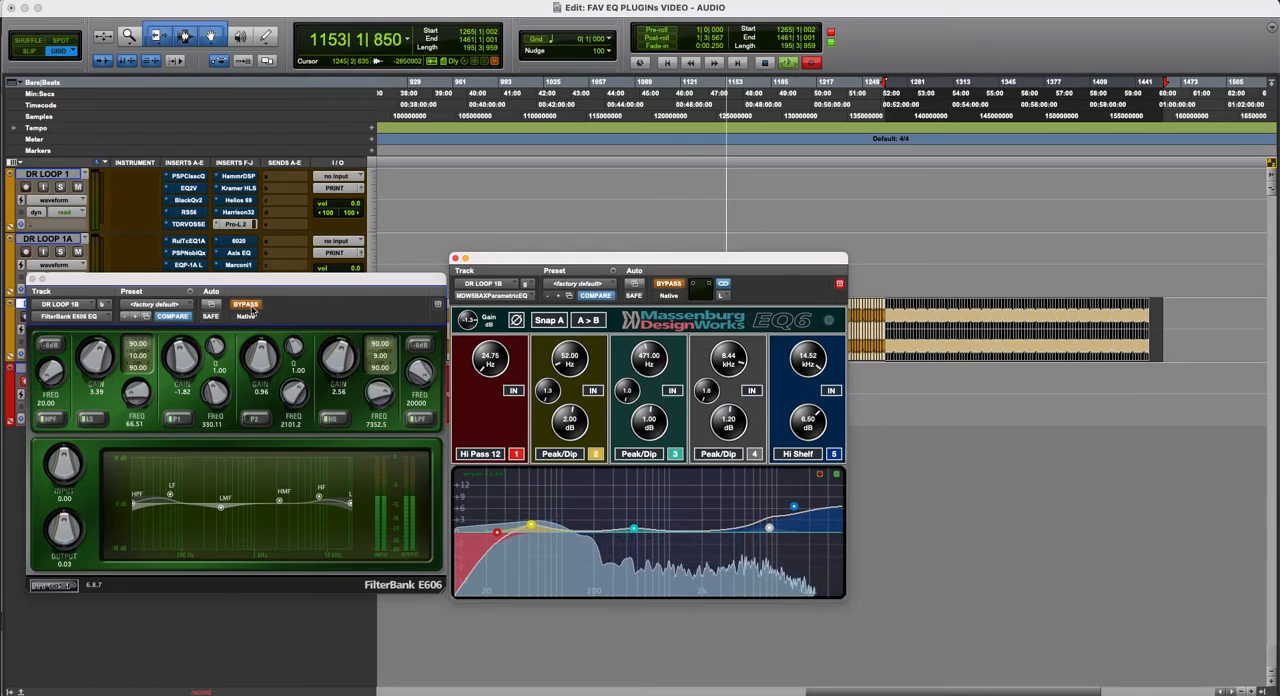
{"action": "left_click", "coordinate": [253, 308]}
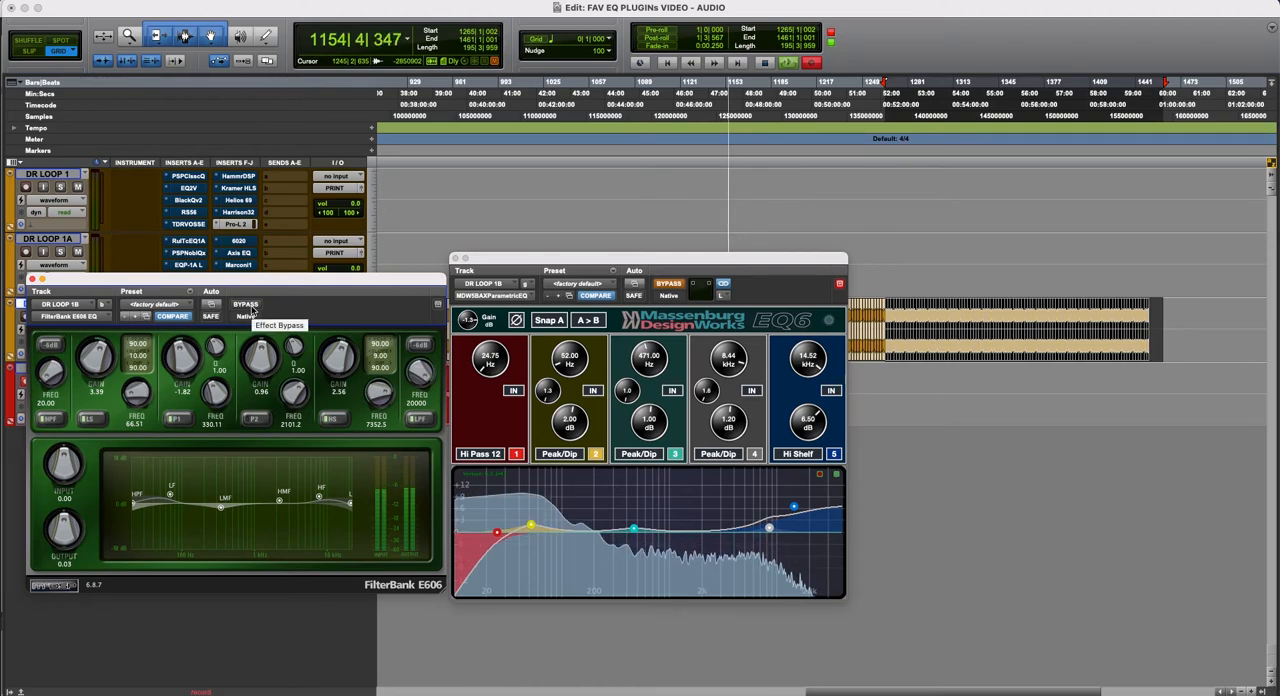
{"action": "left_click", "coordinate": [257, 423]}
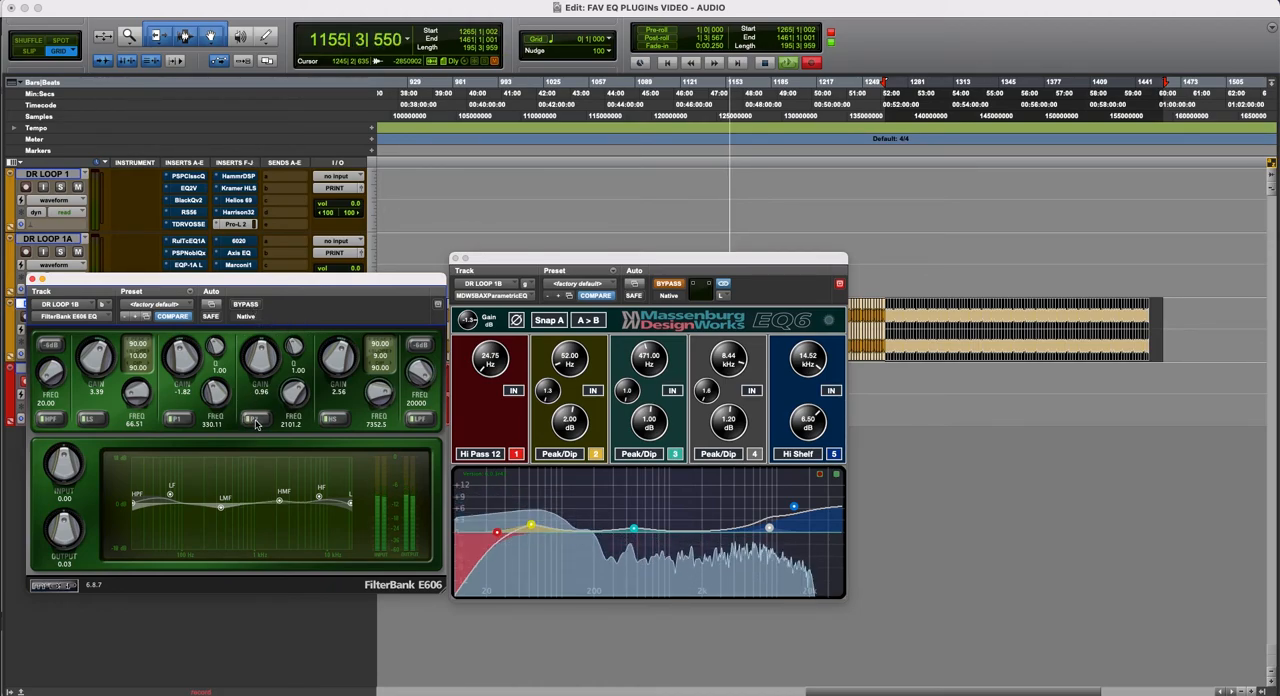
{"action": "left_click", "coordinate": [257, 424]}
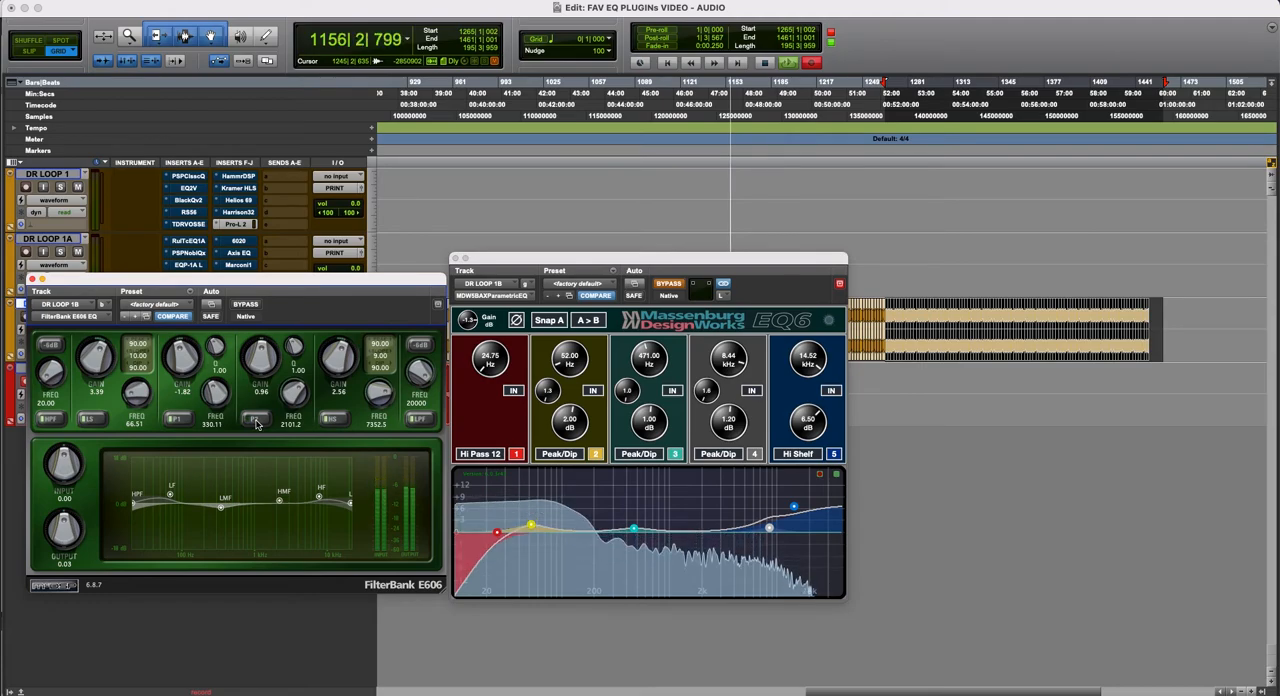
- Toggle the E606's P2 band, switch from the E606 to the Massenburg EQ, and close both plug-in windows
{"action": "left_click", "coordinate": [257, 424]}
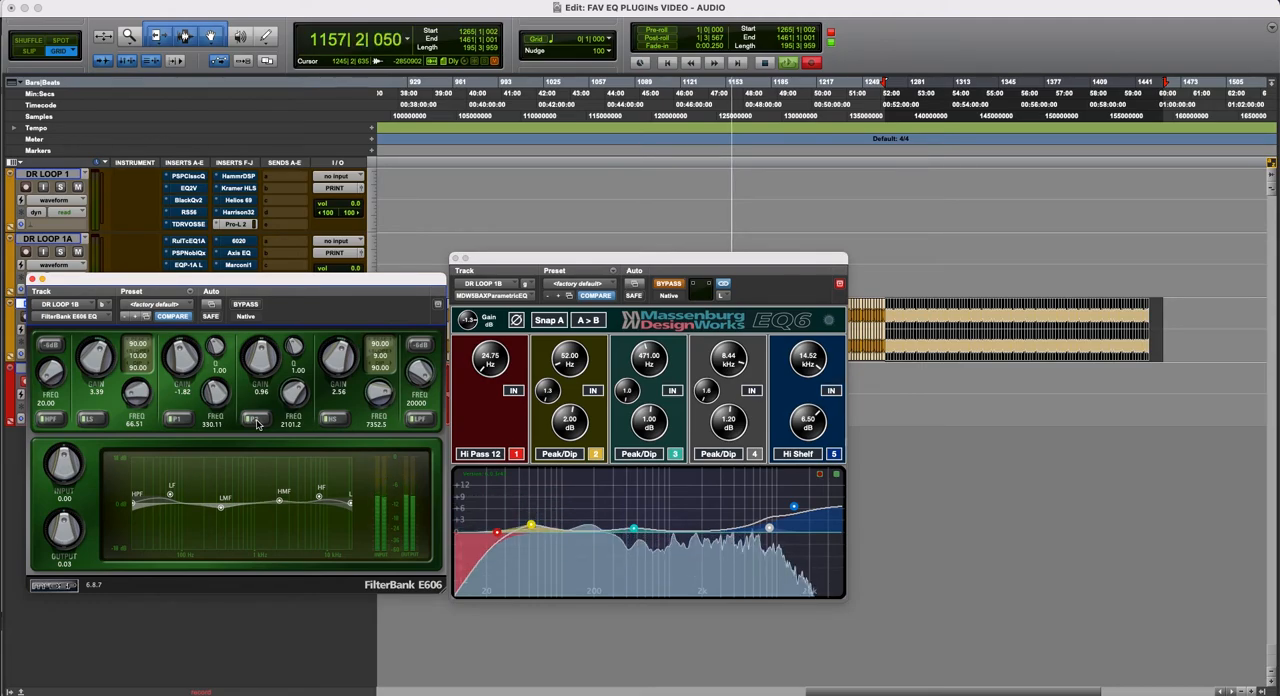
{"action": "left_click", "coordinate": [245, 305]}
{"action": "left_click", "coordinate": [672, 284]}
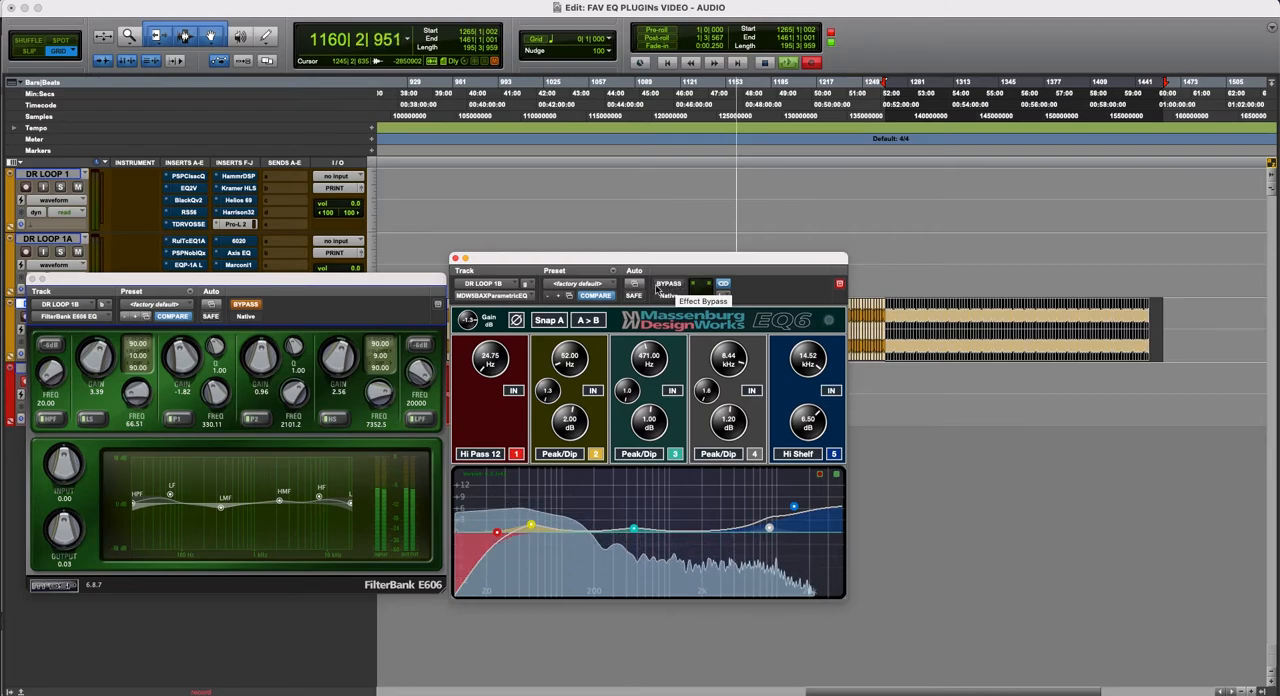
{"action": "left_click", "coordinate": [456, 259]}
{"action": "left_click", "coordinate": [31, 279]}
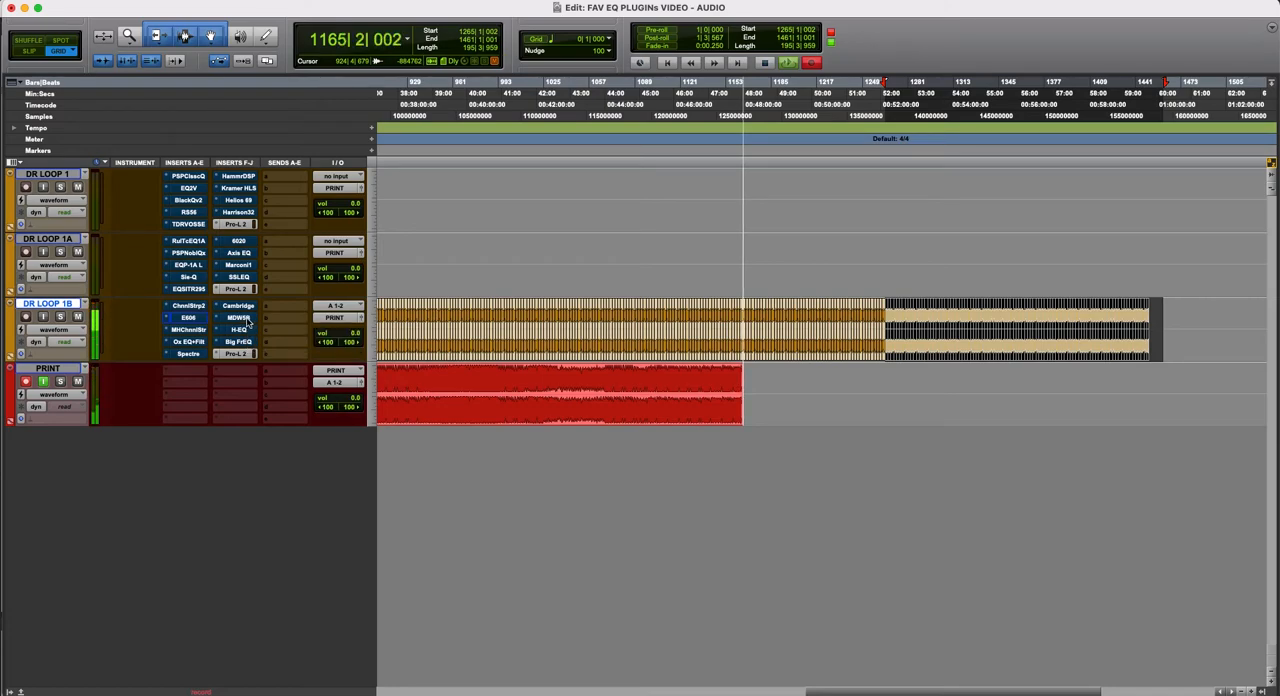
- Open the H-EQ insert on the DR LOOP 1B track and place its window so all controls fit on screen
{"action": "left_click", "coordinate": [252, 332]}
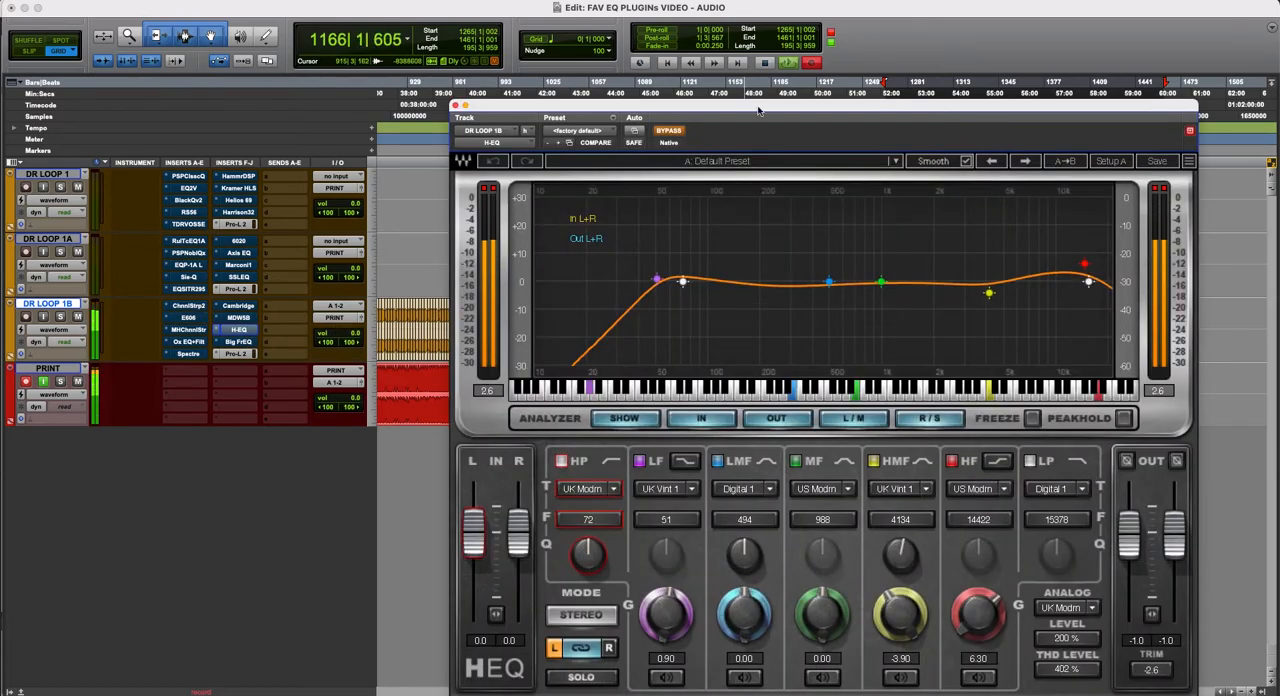
{"action": "left_click_drag", "start_coordinate": [793, 107], "coordinate": [586, 76]}
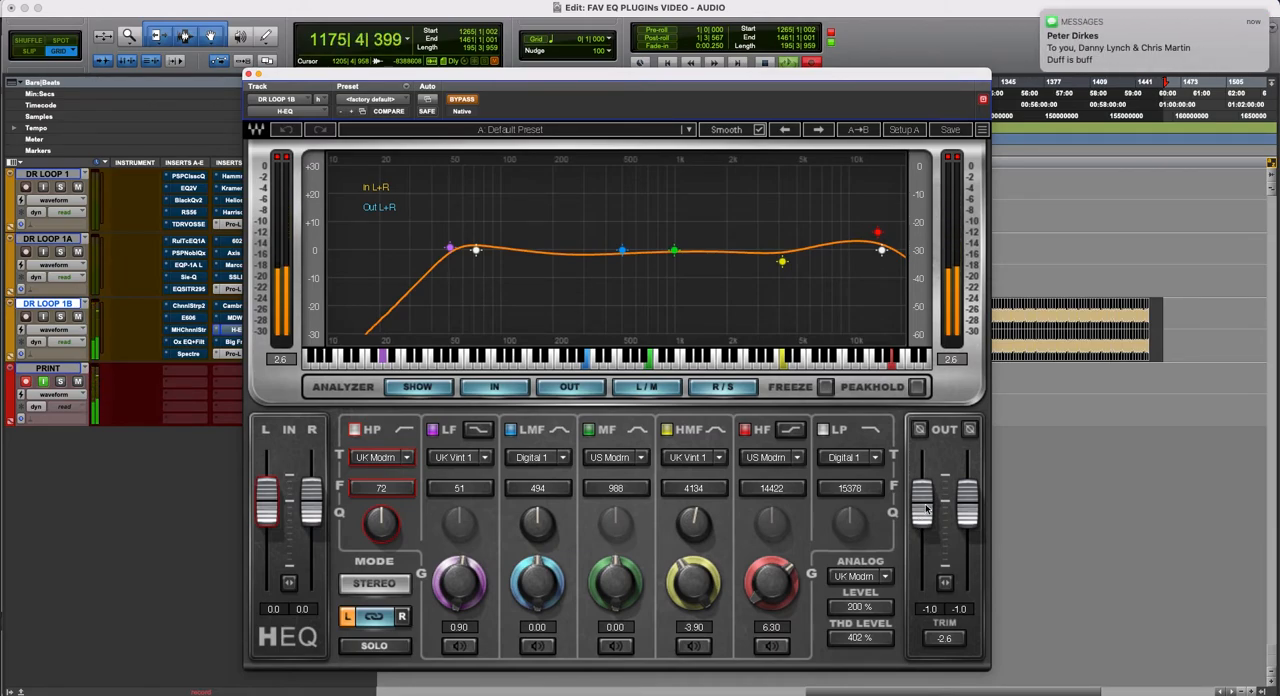
- Dismiss the incoming Messages notification covering the edit window
{"action": "mouse_move", "coordinate": [1258, 17]}
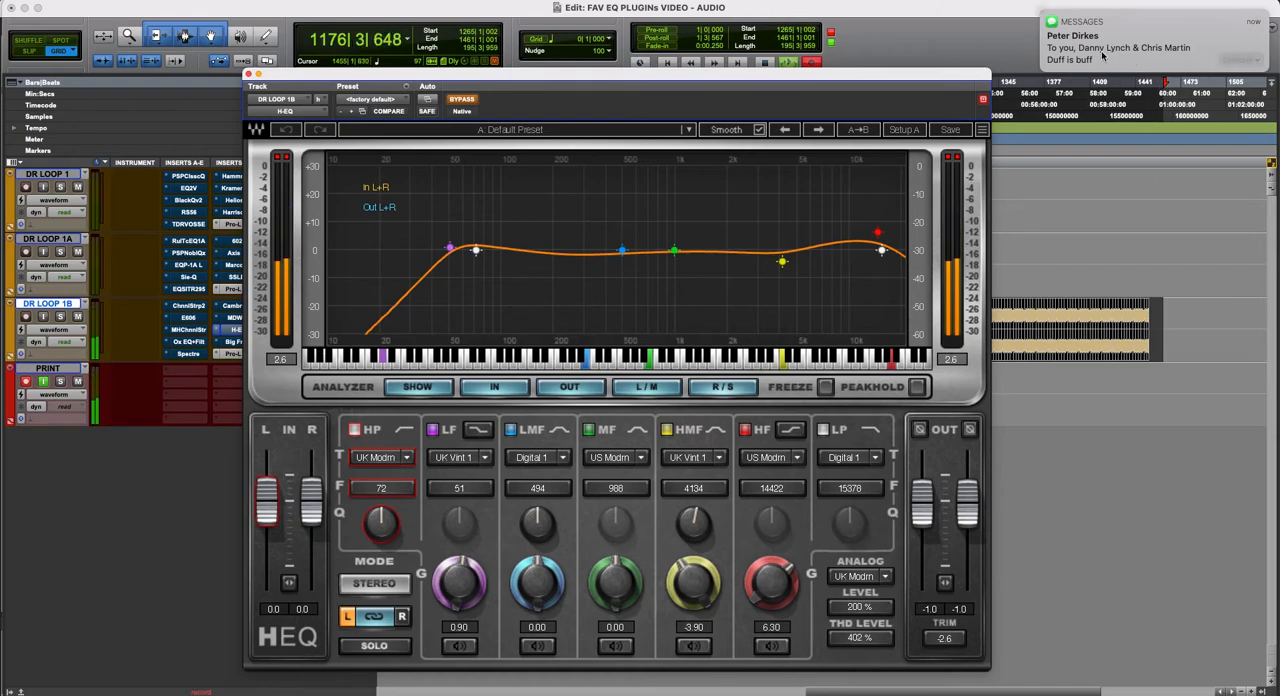
{"action": "left_click", "coordinate": [1259, 21]}
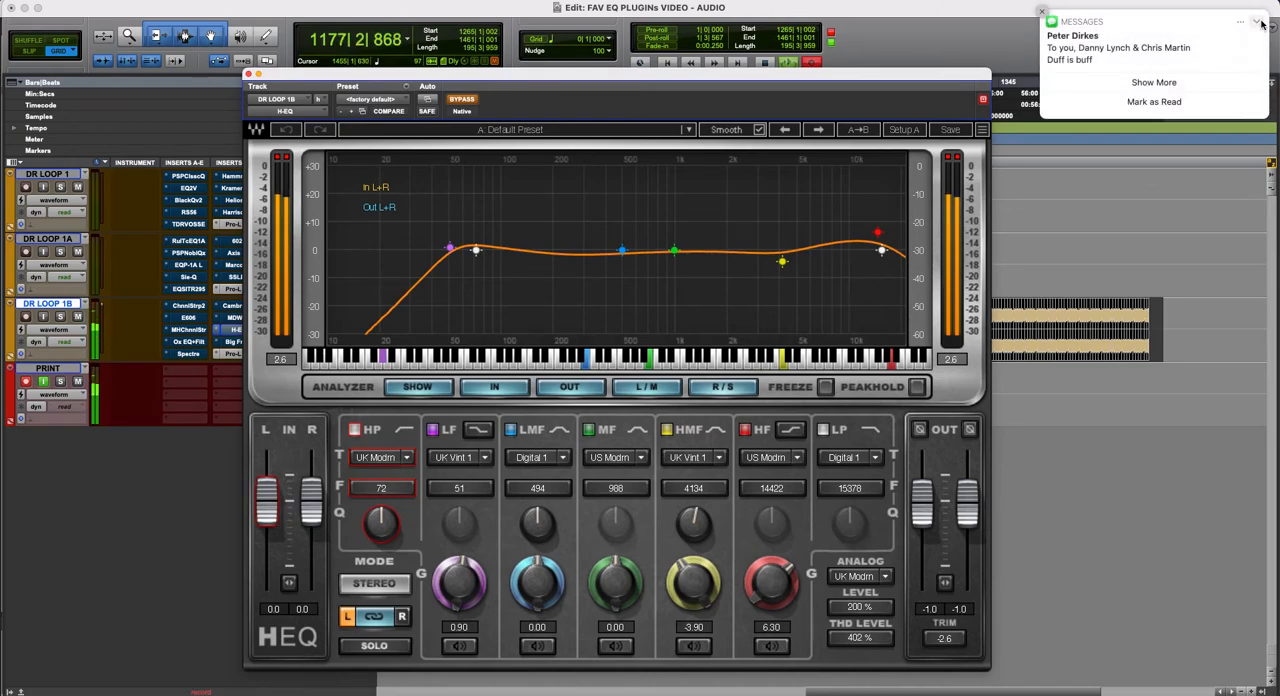
{"action": "left_click", "coordinate": [1260, 22]}
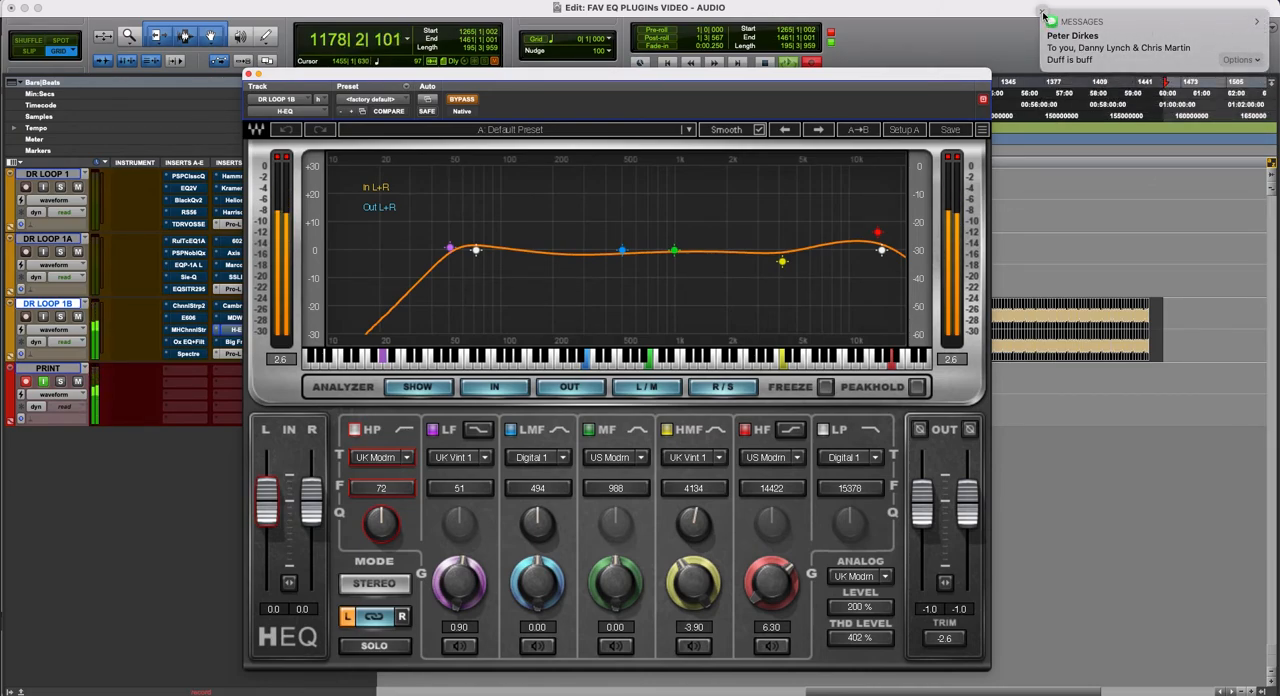
{"action": "left_click", "coordinate": [1044, 15]}
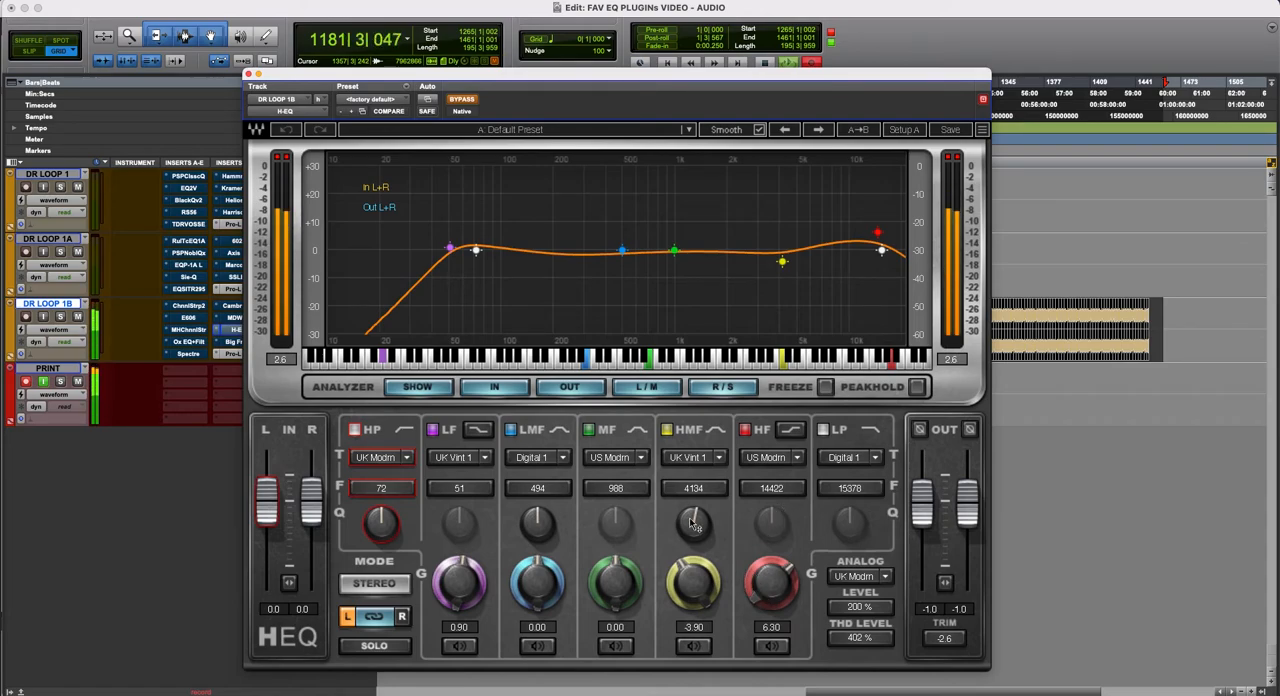
- Reposition the H-EQ window so both insert columns and the transport display stay uncovered
{"action": "left_click_drag", "start_coordinate": [487, 82], "coordinate": [506, 75]}
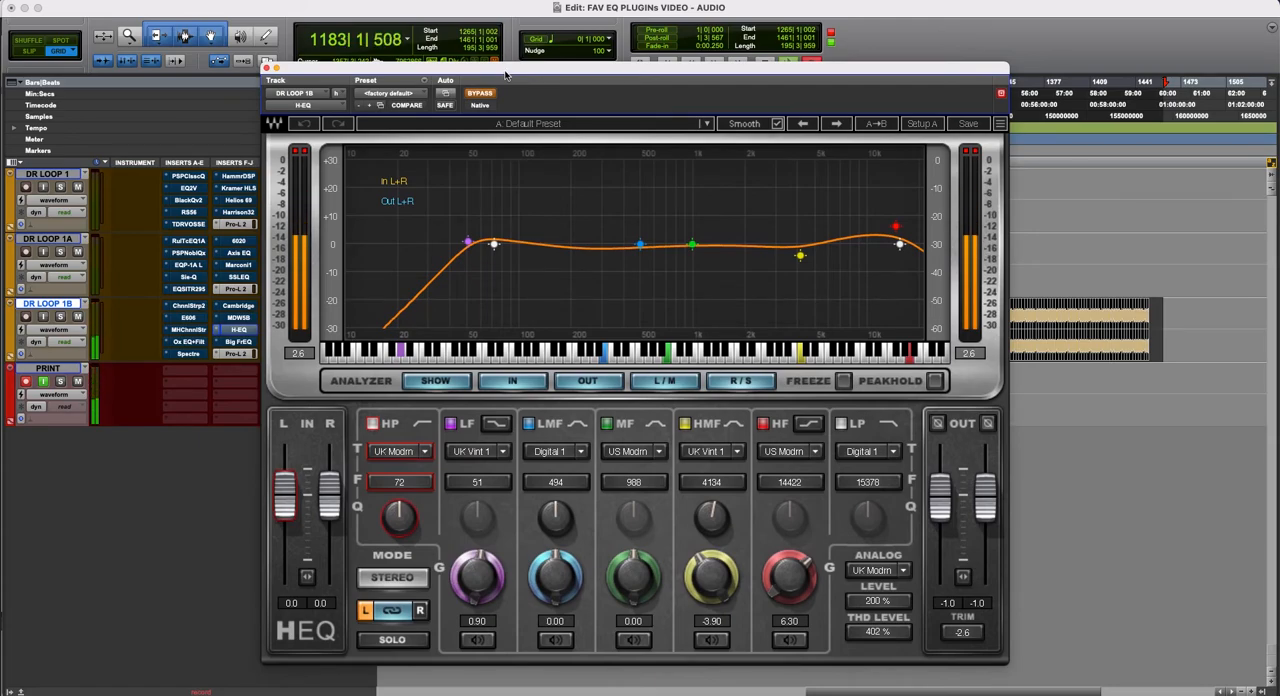
{"action": "left_click_drag", "start_coordinate": [506, 75], "coordinate": [509, 90]}
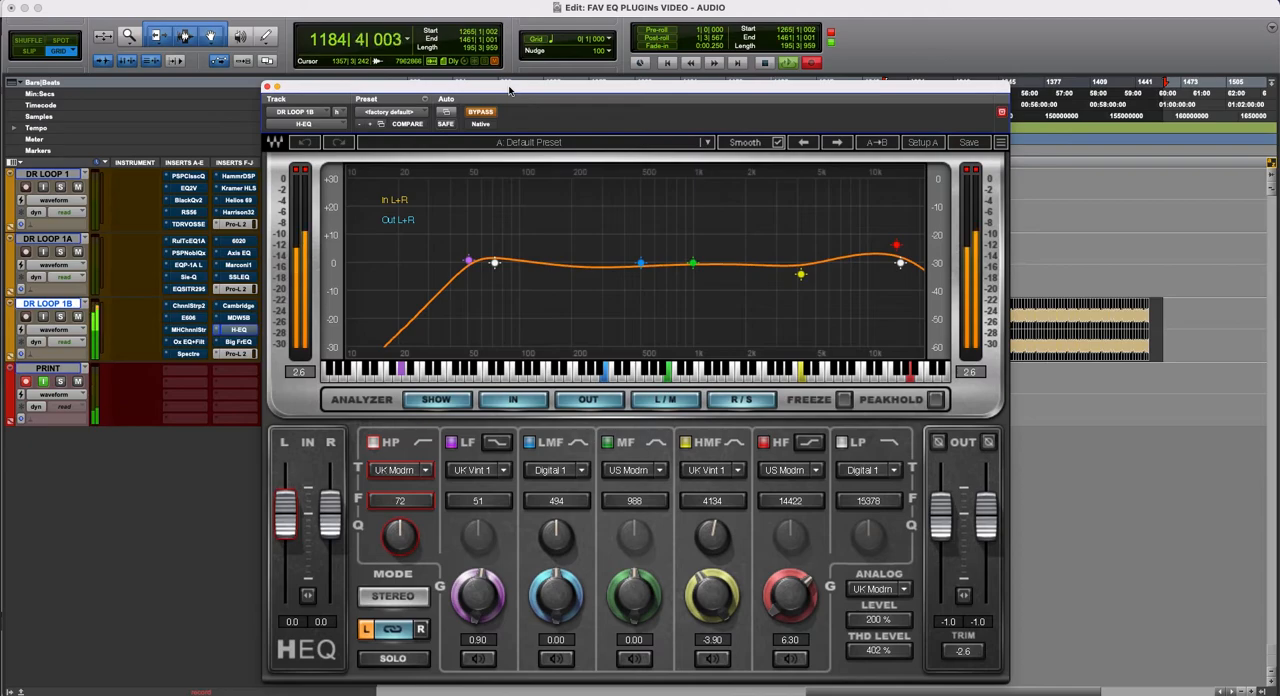
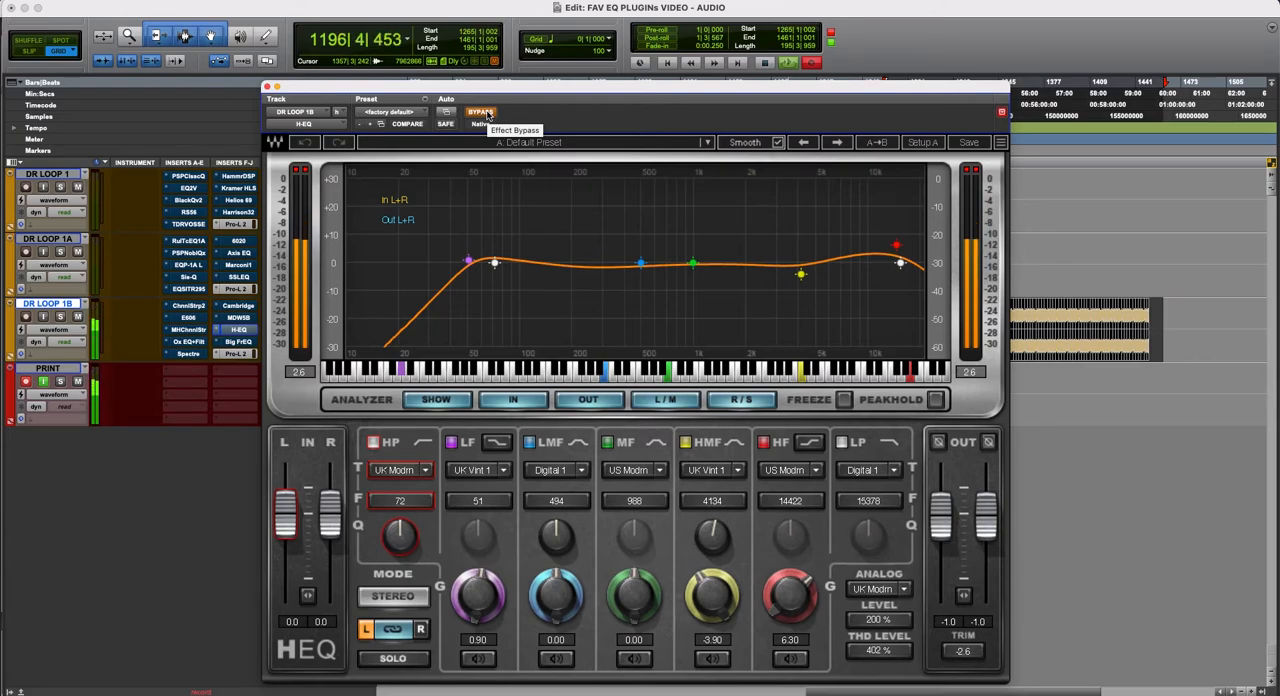
- Take the H-EQ on DR LOOP 1B out of bypass and raise its window so the whole interface fits on screen
{"action": "mouse_move", "coordinate": [502, 87]}
{"action": "left_mouse_down"}
{"action": "mouse_move", "coordinate": [493, 66]}
{"action": "mouse_move", "coordinate": [492, 89]}
{"action": "left_mouse_up"}
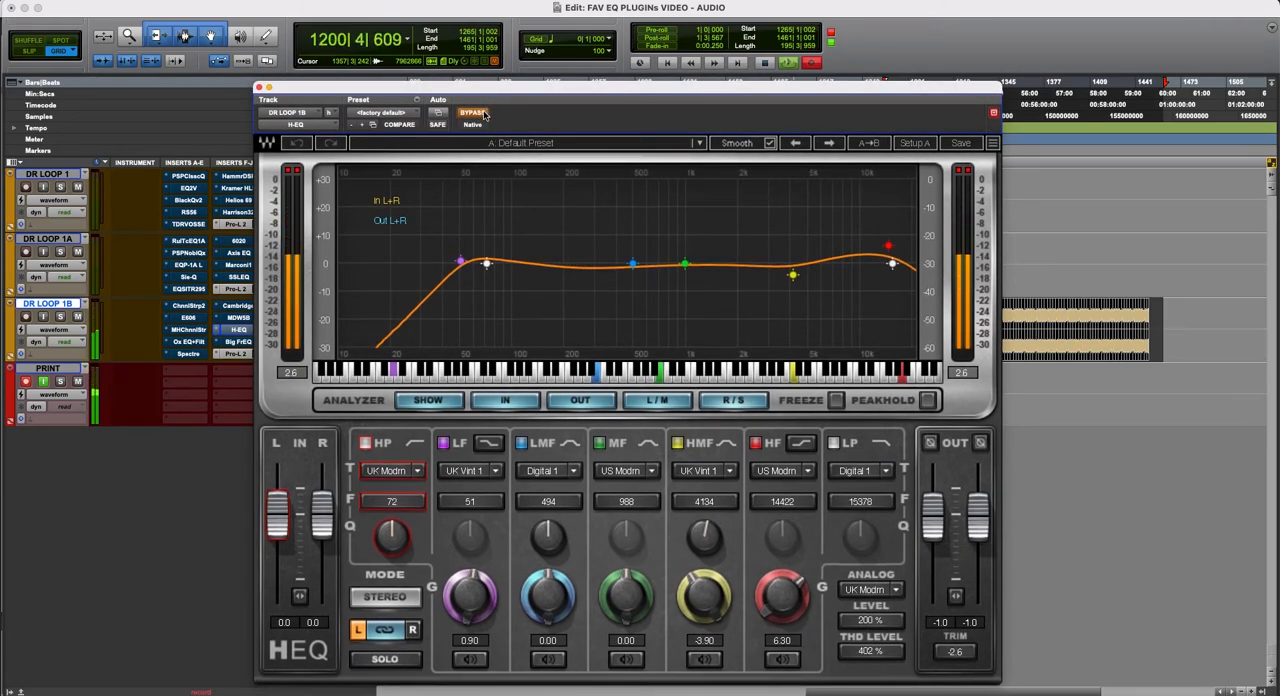
{"action": "left_click_drag", "start_coordinate": [484, 91], "coordinate": [487, 89]}
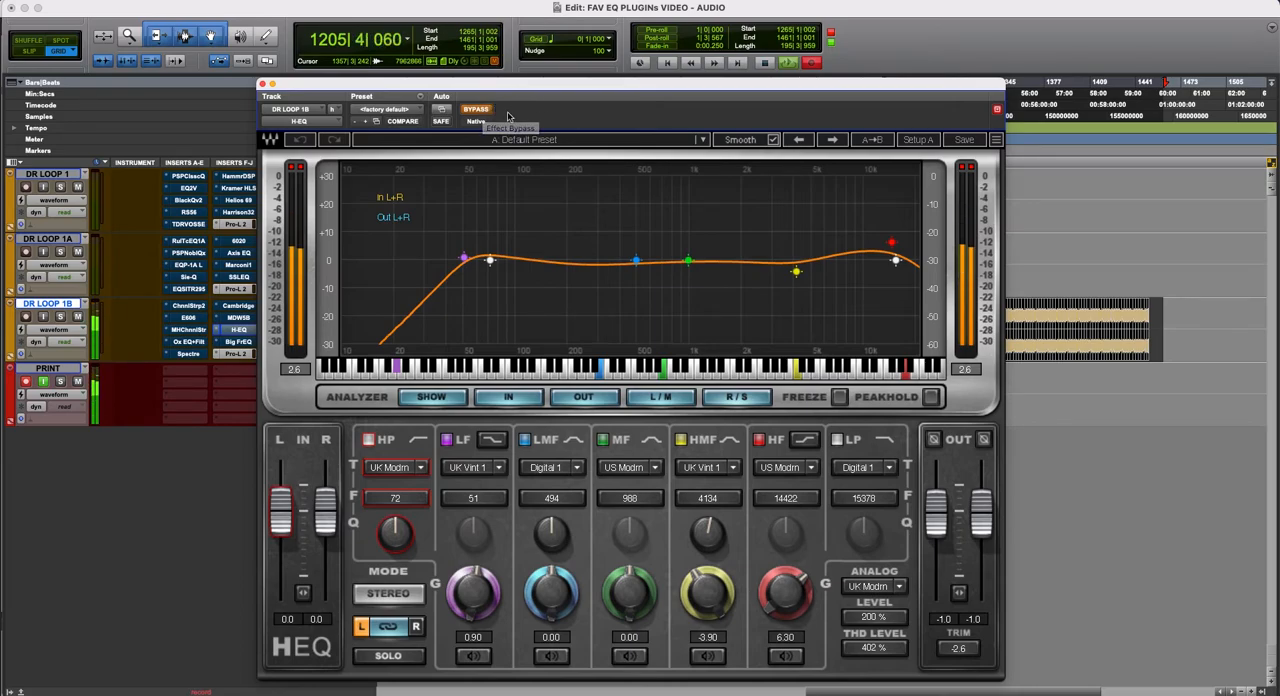
{"action": "left_click_drag", "start_coordinate": [519, 76], "coordinate": [525, 68]}
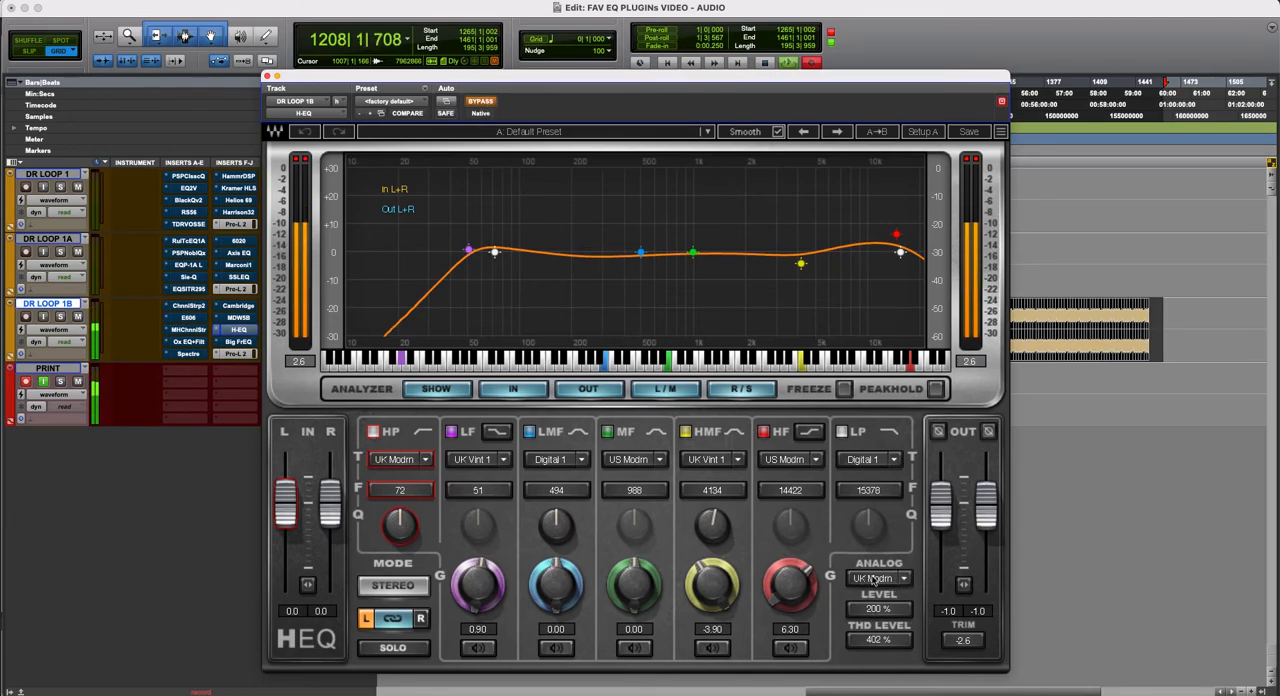
{"action": "left_click", "coordinate": [482, 101]}
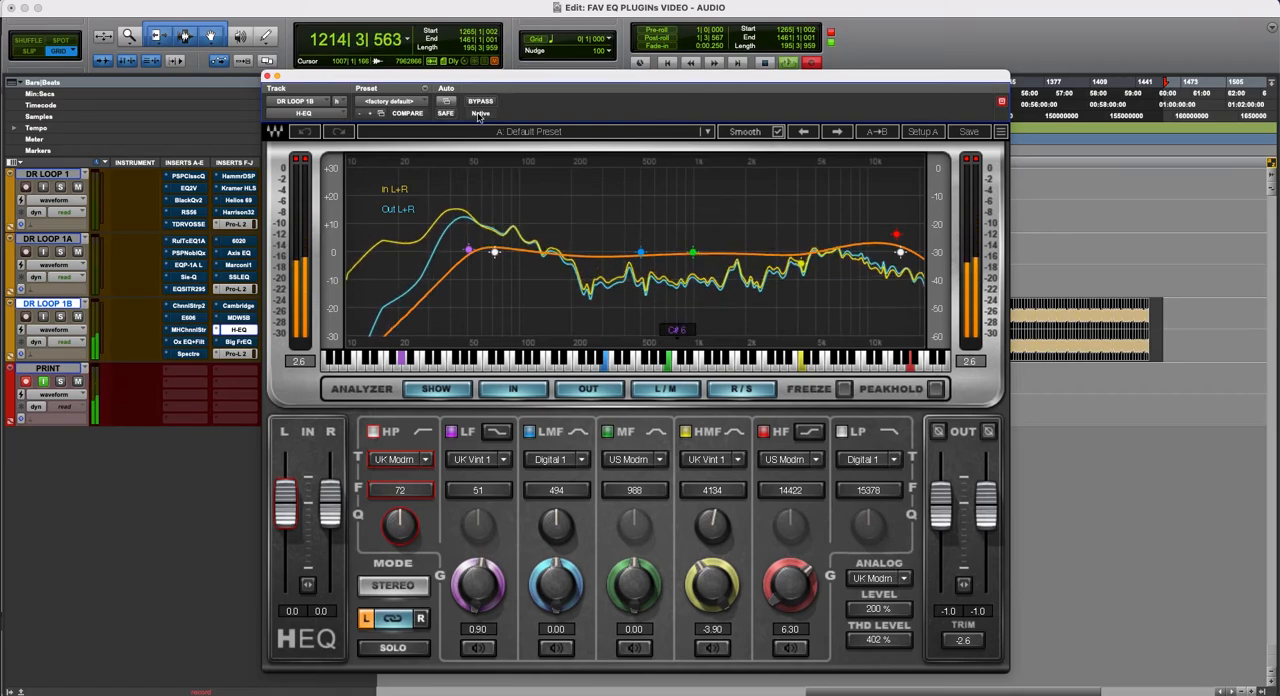
{"action": "left_click_drag", "start_coordinate": [530, 81], "coordinate": [519, 64]}
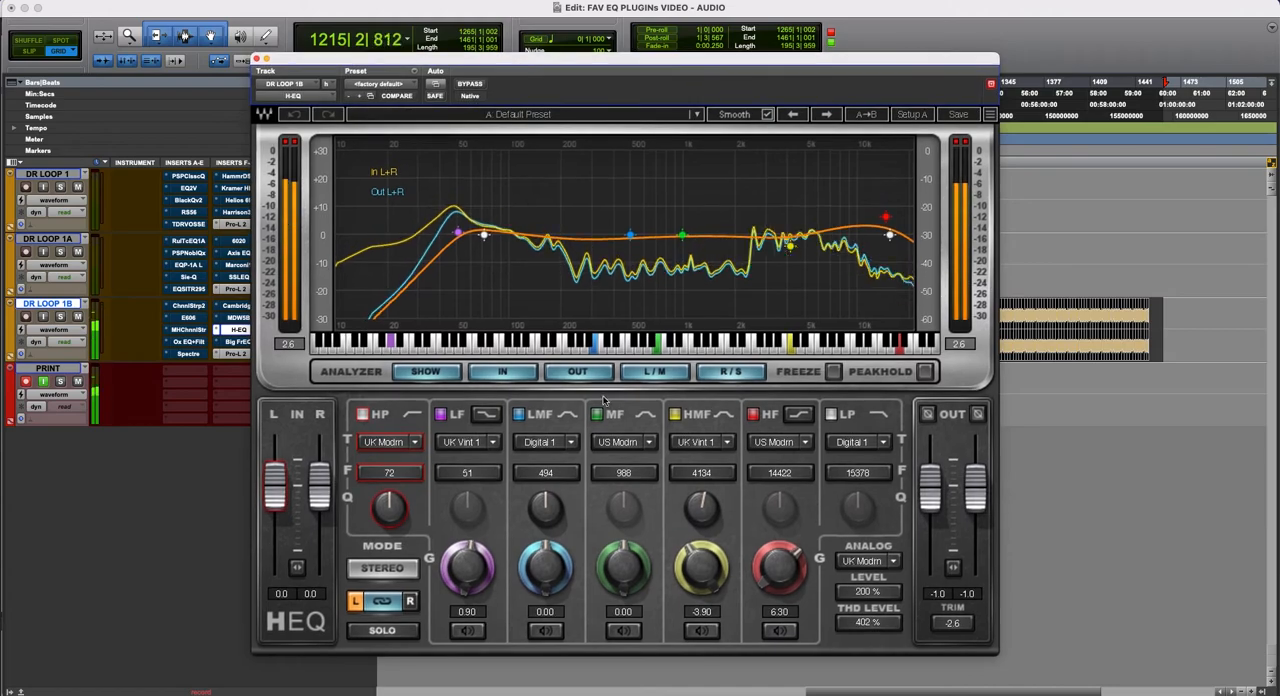
- Lower the H-EQ's THD level to 43 % and audition the result against bypass
{"action": "left_click_drag", "start_coordinate": [875, 625], "coordinate": [875, 655]}
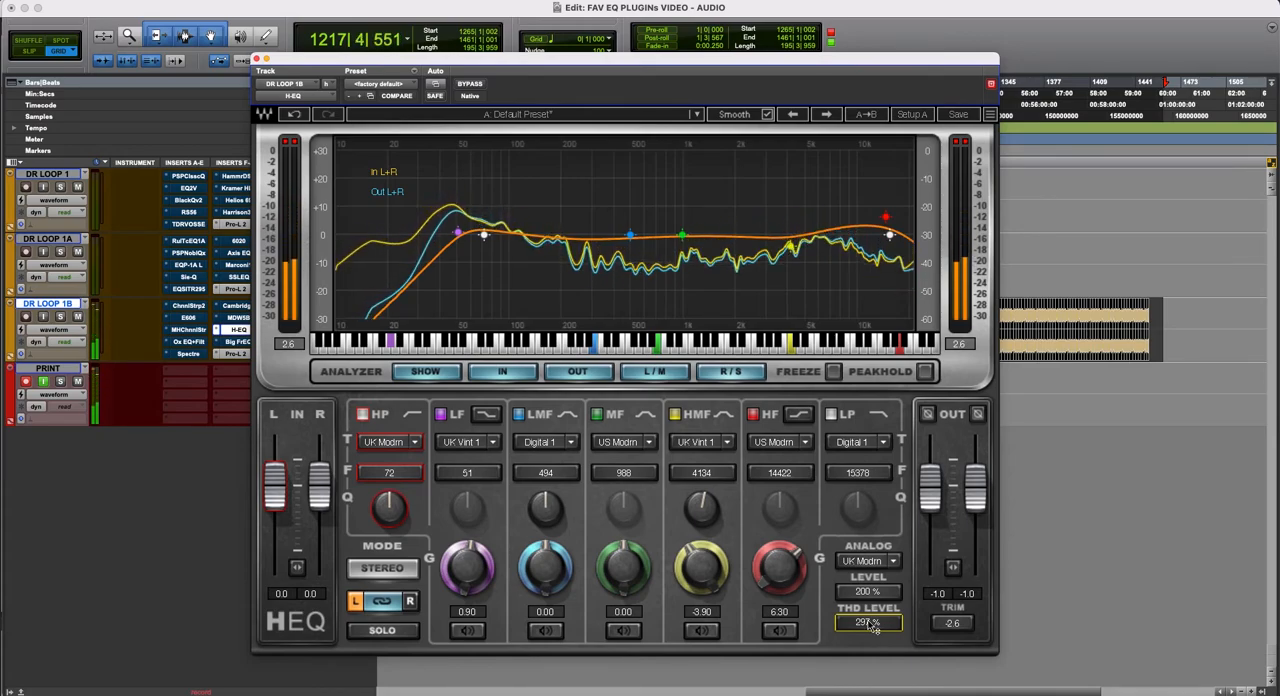
{"action": "left_click_drag", "start_coordinate": [868, 623], "coordinate": [868, 690]}
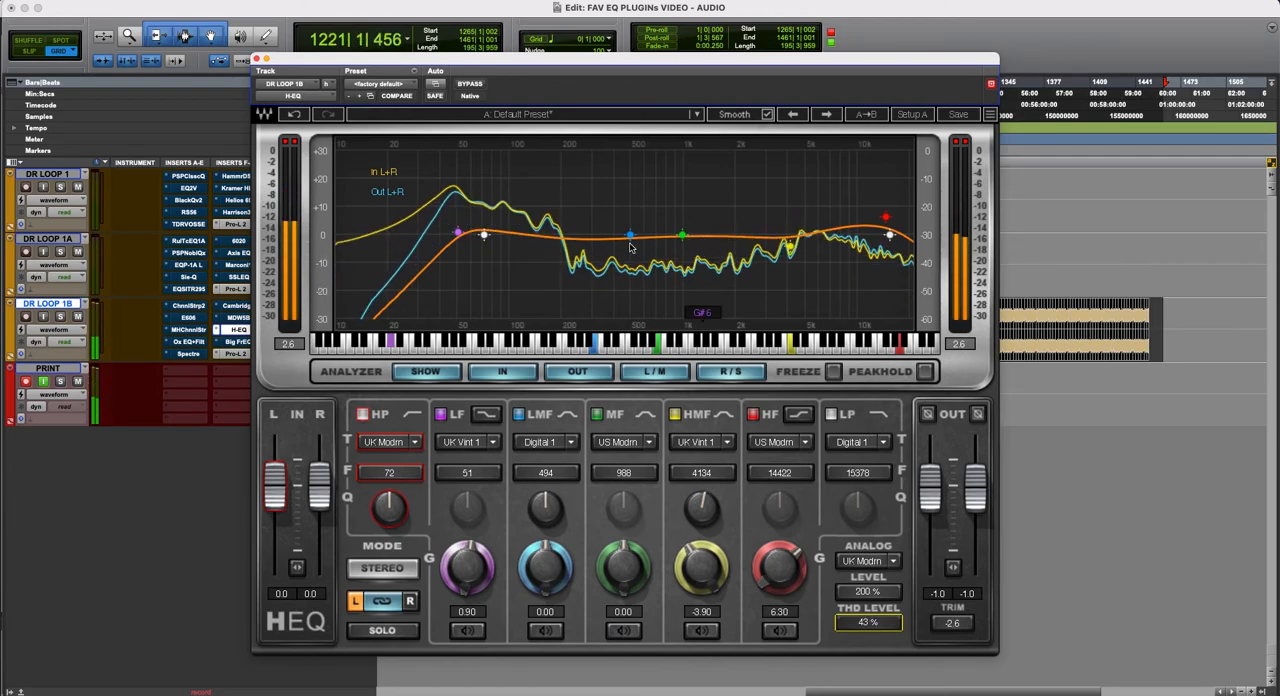
{"action": "left_click", "coordinate": [478, 84]}
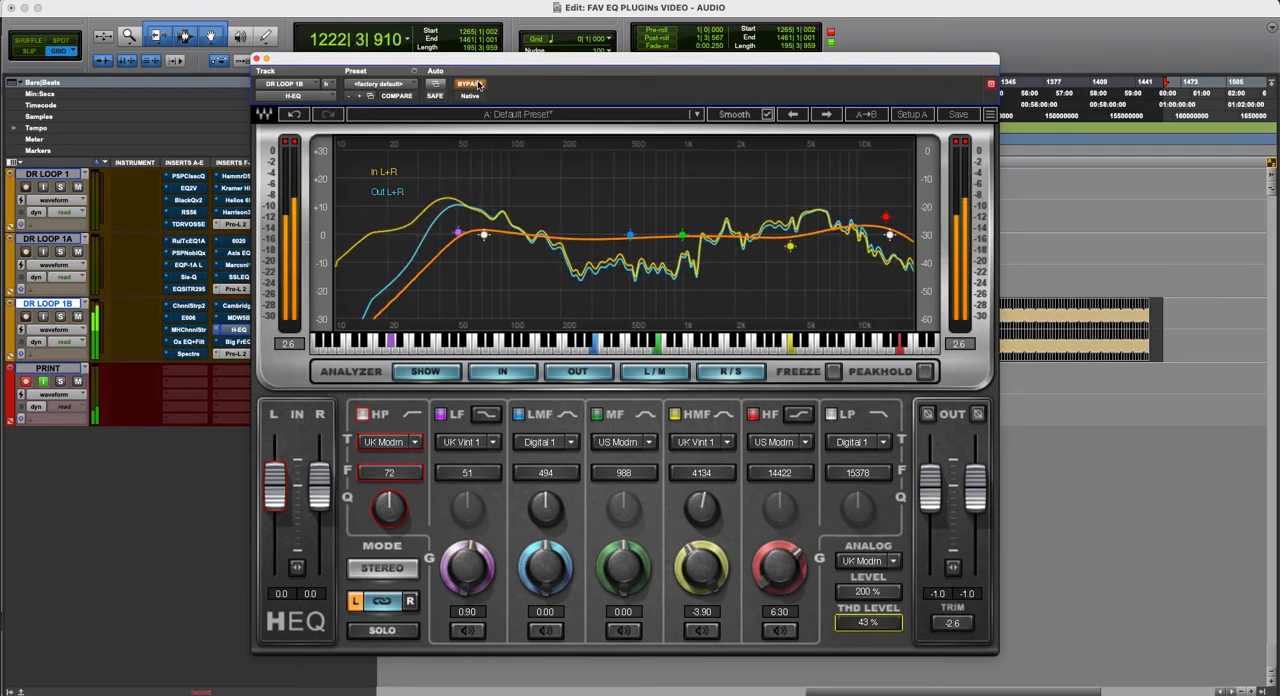
{"action": "left_click", "coordinate": [478, 84]}
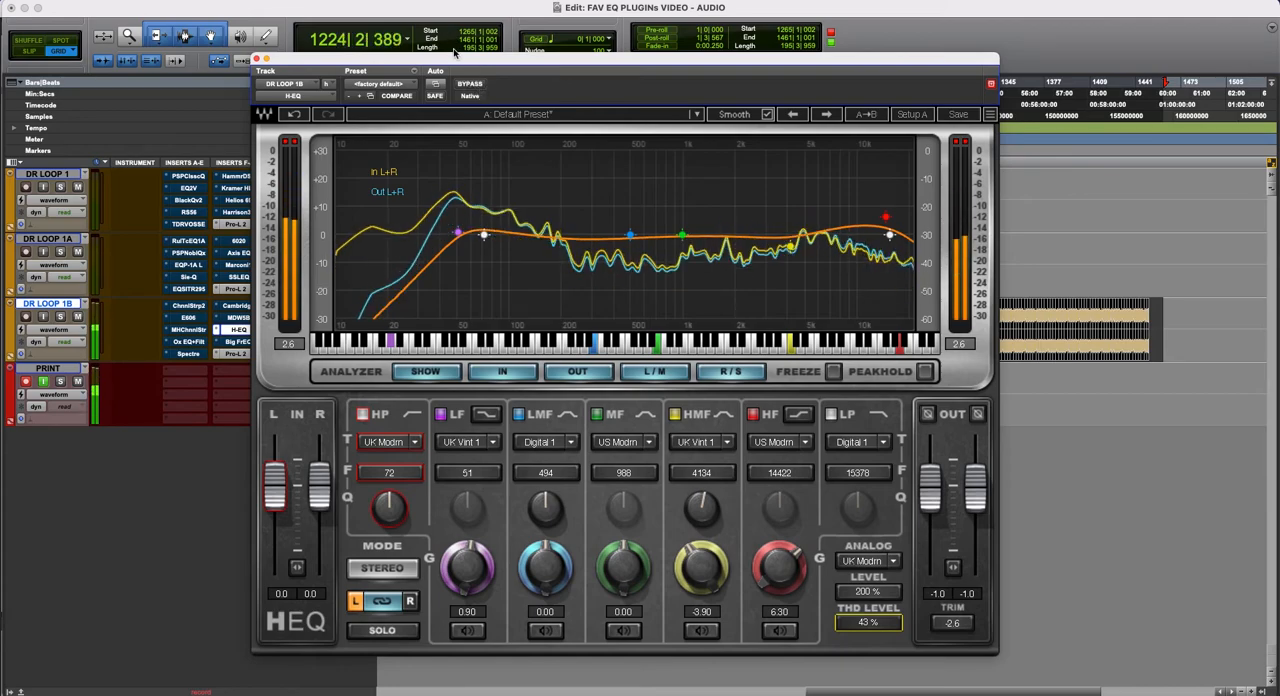
- Uncover the insert columns and audition the H-EQ against the MDW5B and Cambridge by switching insert bypasses on DR LOOP 1B
{"action": "left_click_drag", "start_coordinate": [456, 58], "coordinate": [608, 60]}
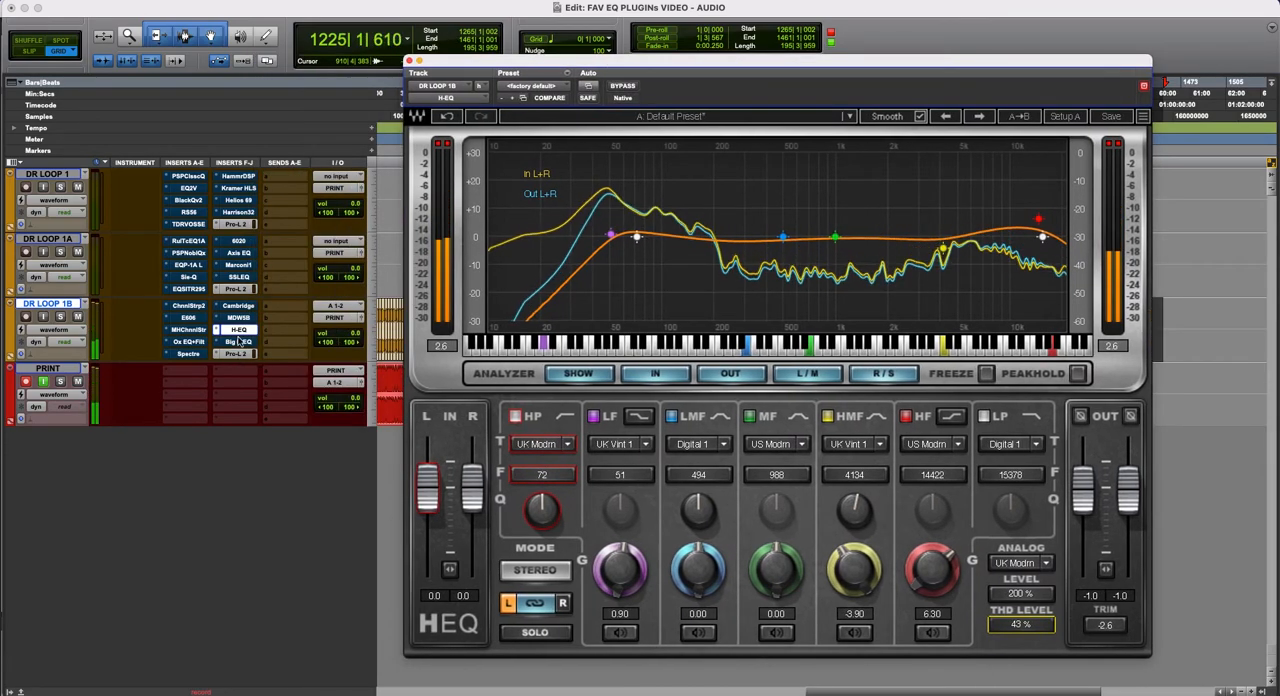
{"action": "right_click", "coordinate": [240, 333]}
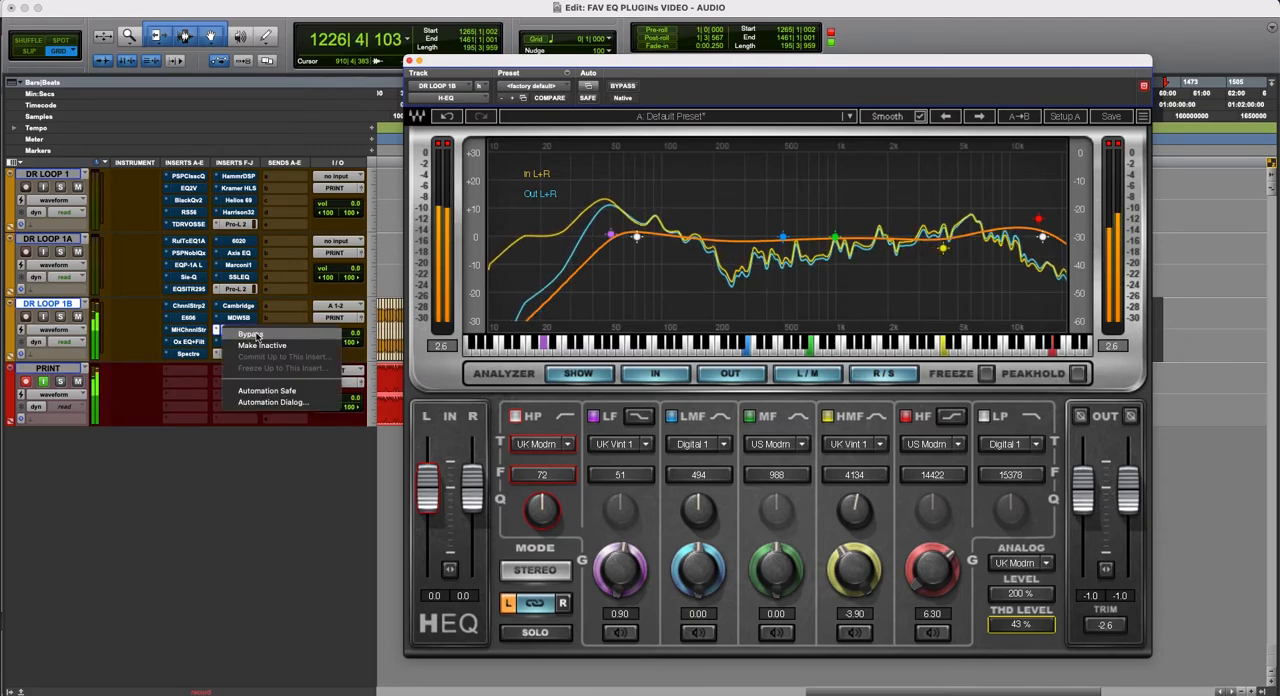
{"action": "left_click", "coordinate": [250, 334]}
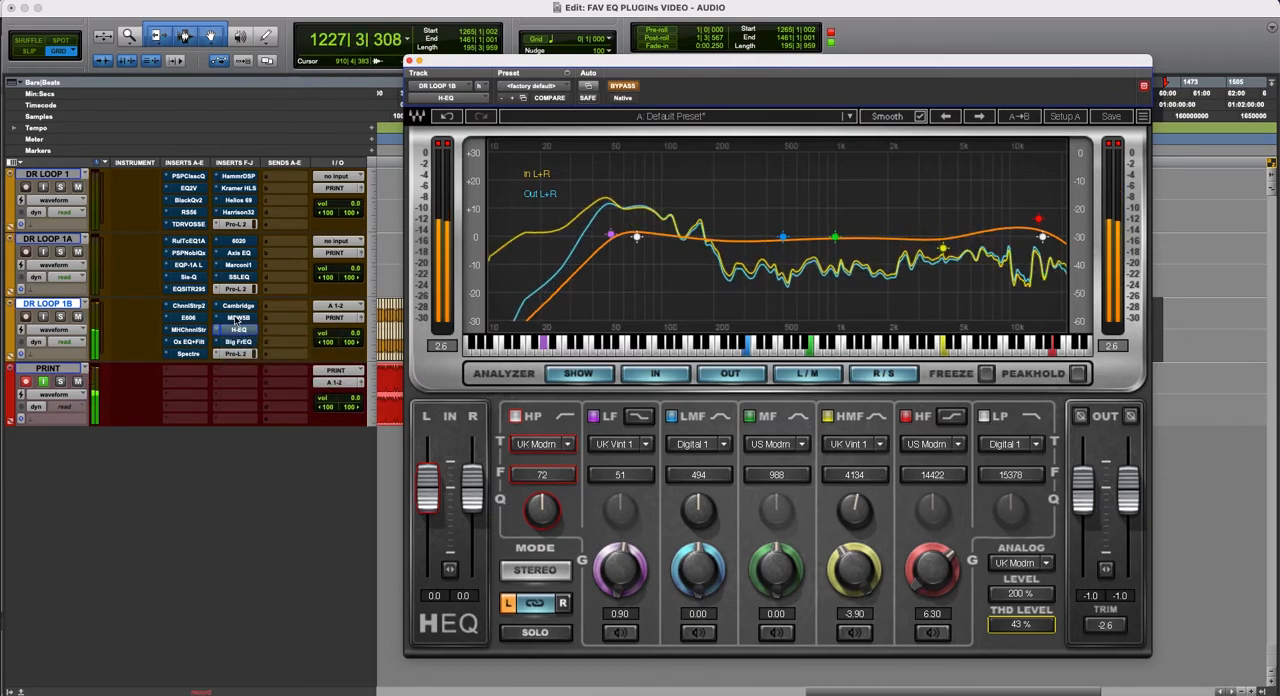
{"action": "right_click", "coordinate": [238, 318]}
{"action": "left_click", "coordinate": [258, 313]}
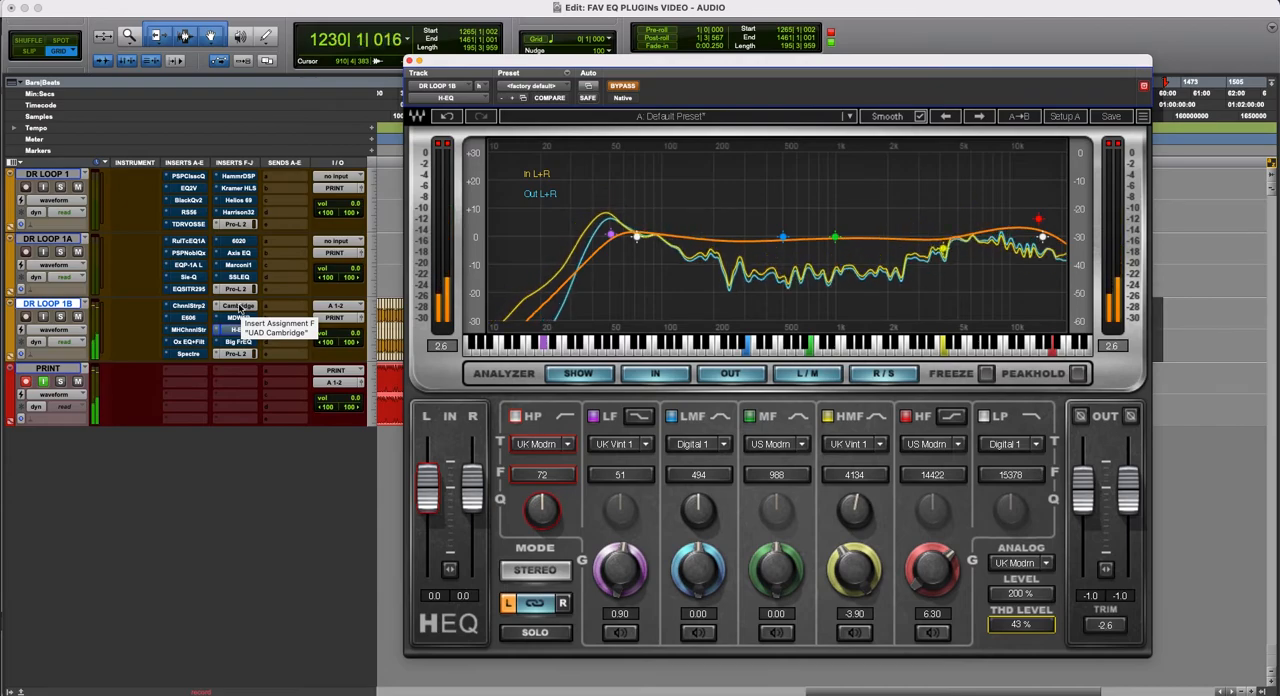
{"action": "right_click", "coordinate": [235, 306]}
{"action": "left_click", "coordinate": [243, 308]}
{"action": "right_click", "coordinate": [233, 332]}
{"action": "left_click", "coordinate": [252, 333]}
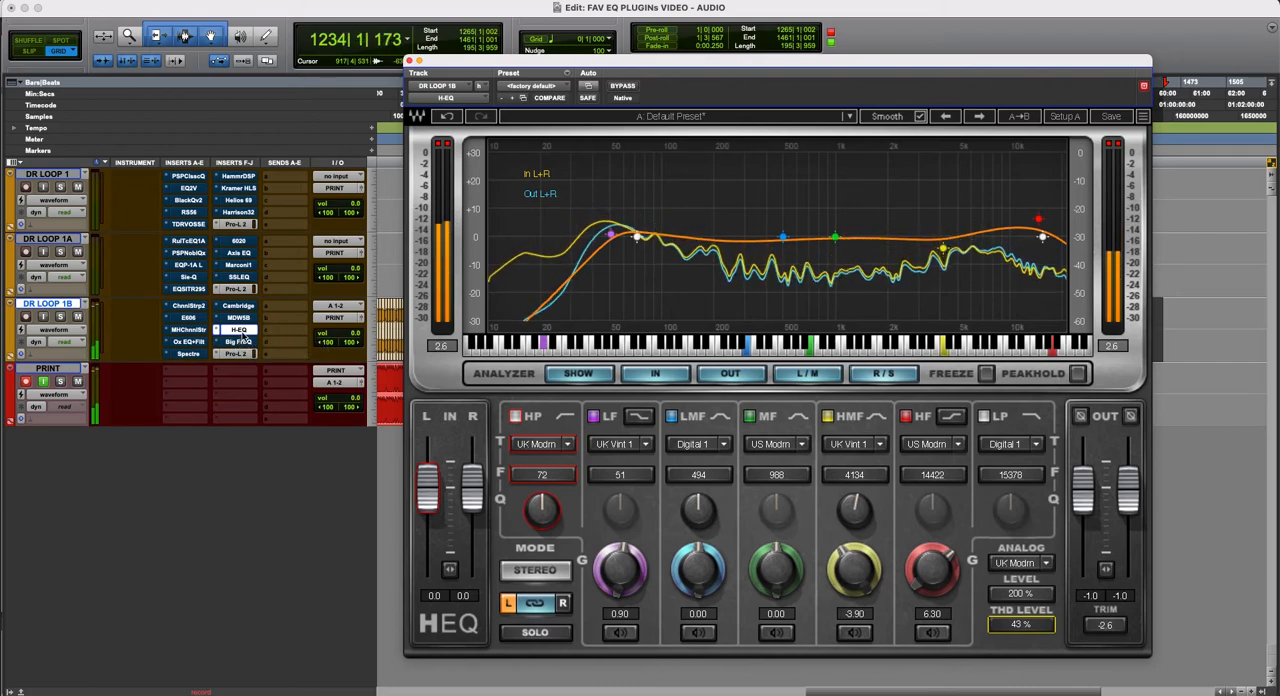
- Audition the H-EQ against the MH ChannelStrip on DR LOOP 1B by swapping their bypass states, ending with the H-EQ active
{"action": "right_click", "coordinate": [238, 331]}
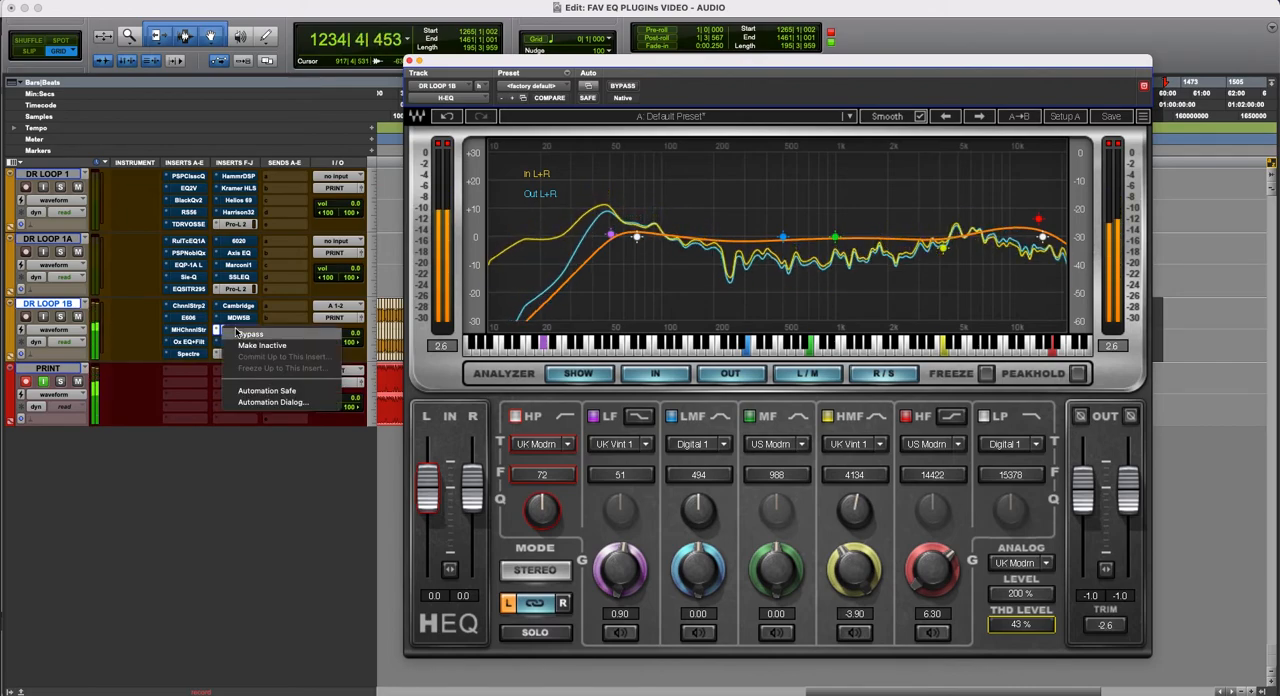
{"action": "left_click", "coordinate": [206, 333]}
{"action": "right_click", "coordinate": [206, 333]}
{"action": "left_click", "coordinate": [206, 333]}
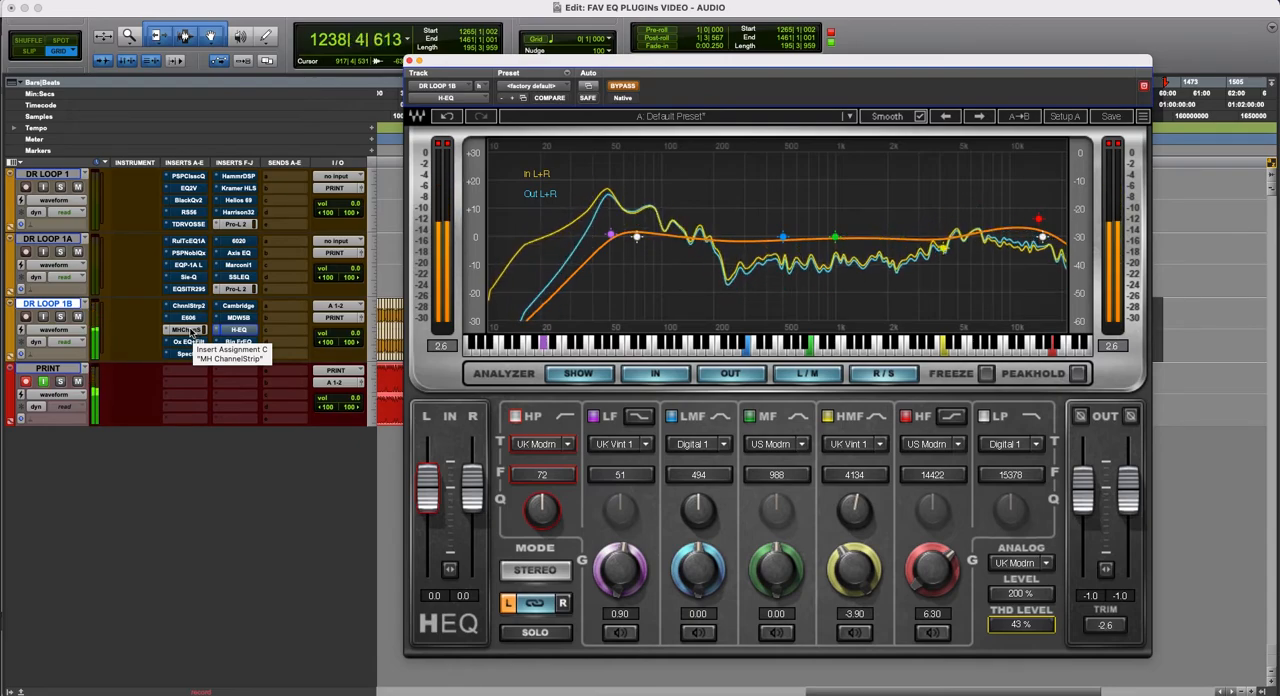
{"action": "right_click", "coordinate": [190, 332]}
{"action": "left_click", "coordinate": [206, 335]}
{"action": "right_click", "coordinate": [236, 333]}
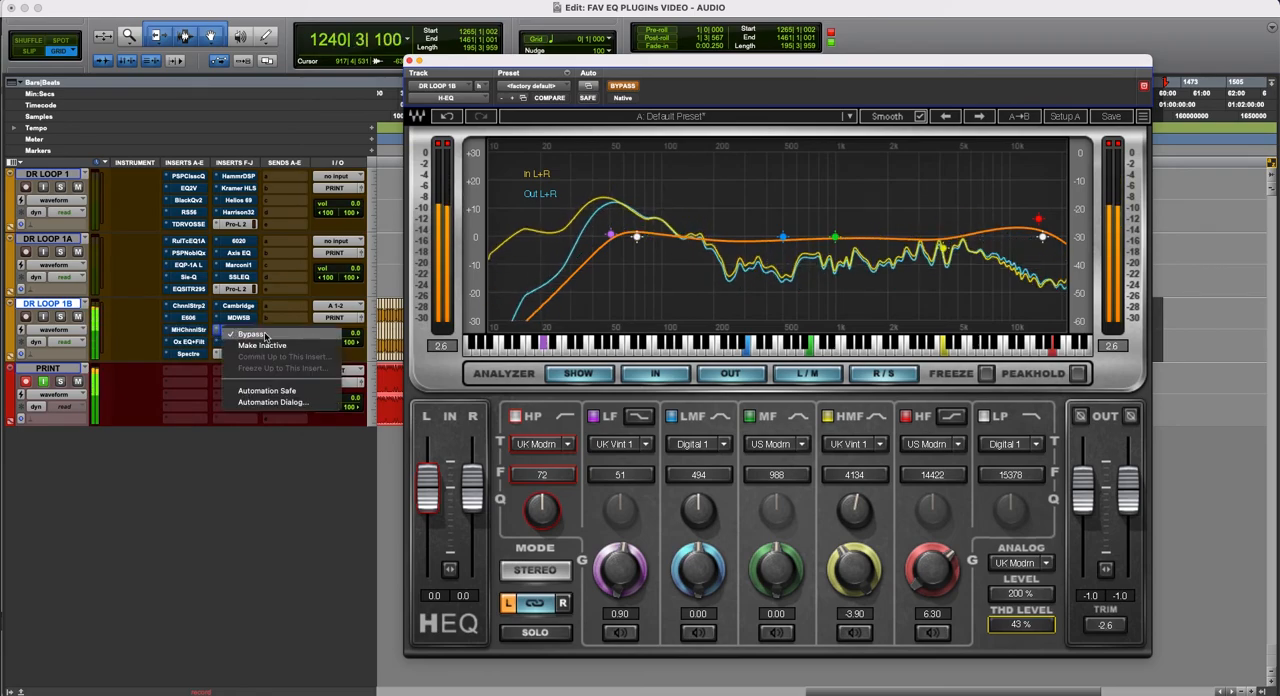
{"action": "left_click", "coordinate": [251, 334]}
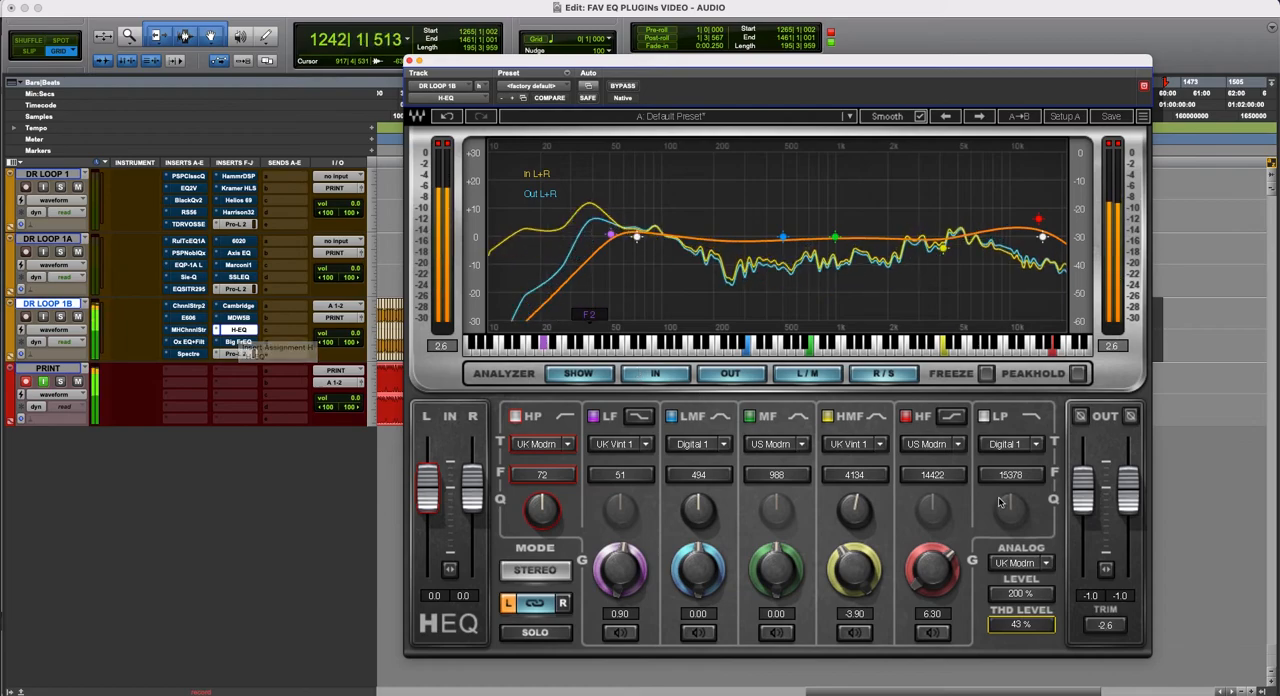
- Raise the H-EQ's outputs to -0.3, its HF gain to 10.10 and its HMF gain to -2.05
{"action": "left_click_drag", "start_coordinate": [1083, 490], "coordinate": [1083, 487]}
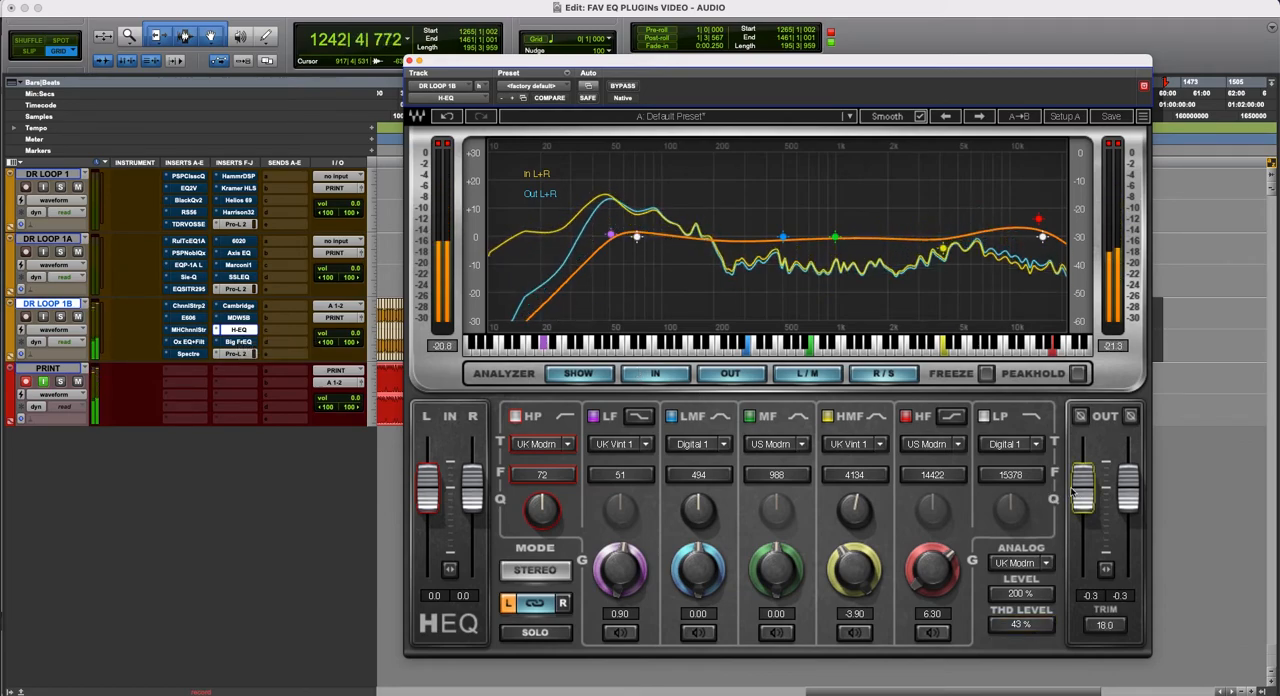
{"action": "left_click_drag", "start_coordinate": [929, 577], "coordinate": [929, 541]}
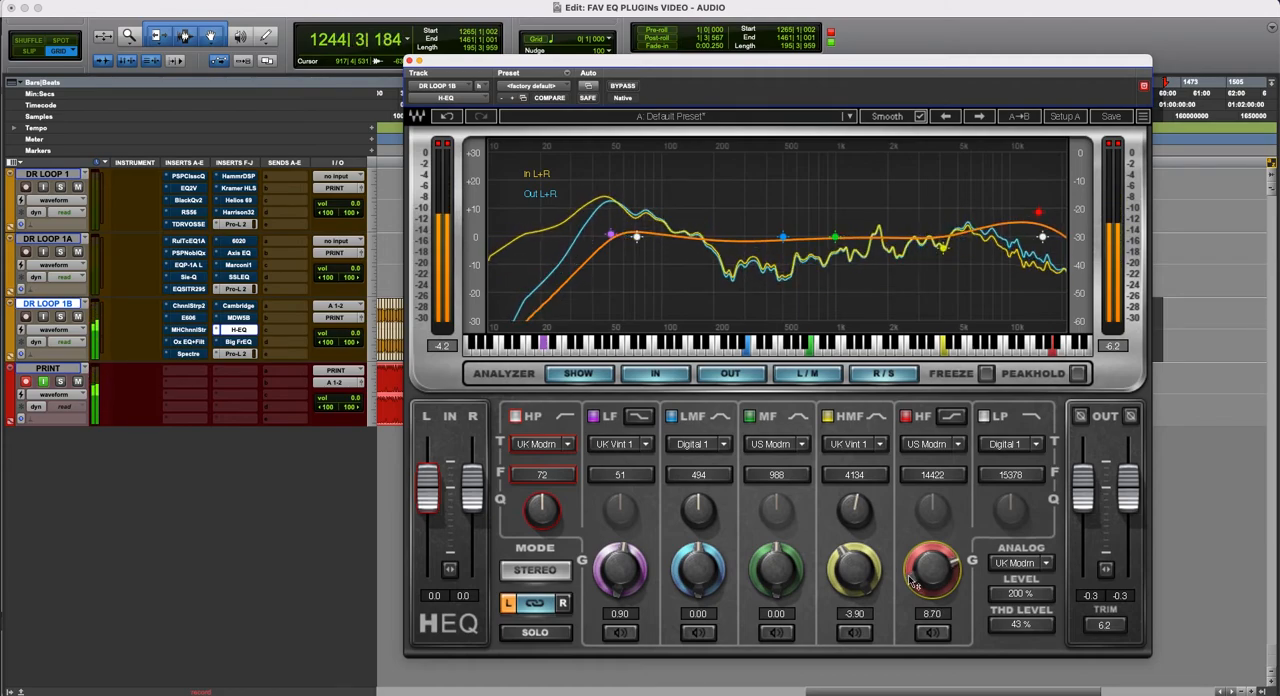
{"action": "left_click_drag", "start_coordinate": [854, 568], "coordinate": [854, 558]}
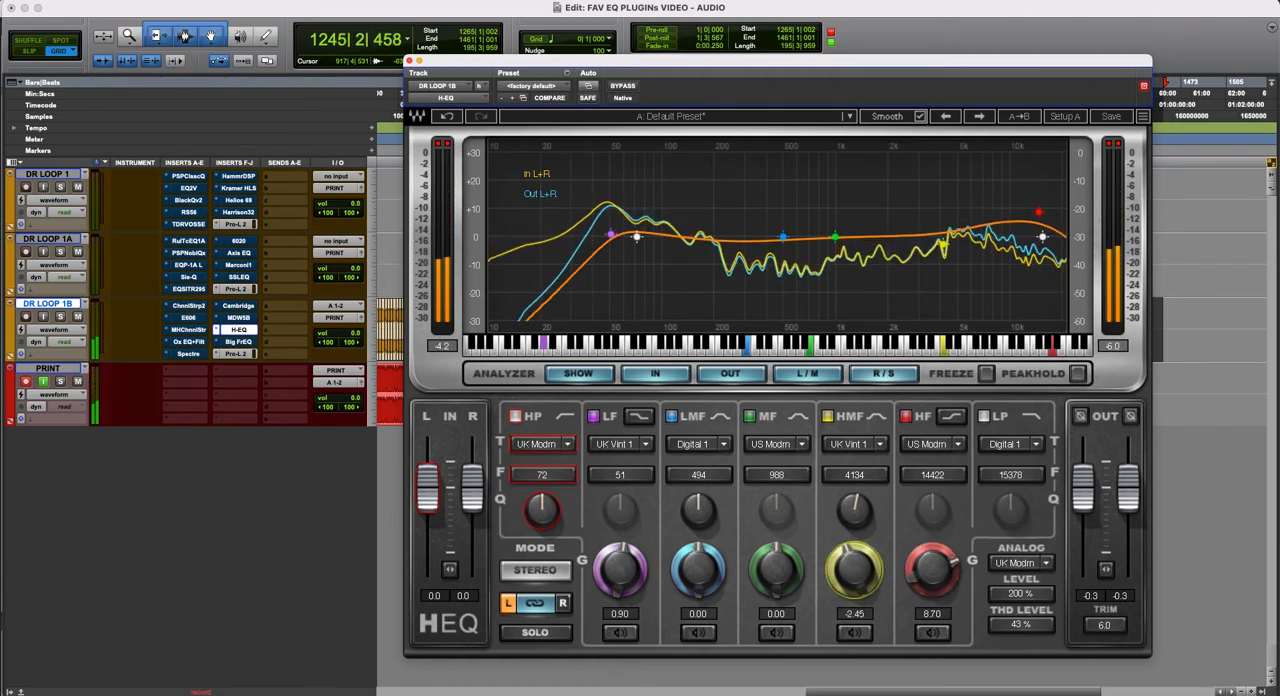
{"action": "left_click_drag", "start_coordinate": [947, 592], "coordinate": [954, 563]}
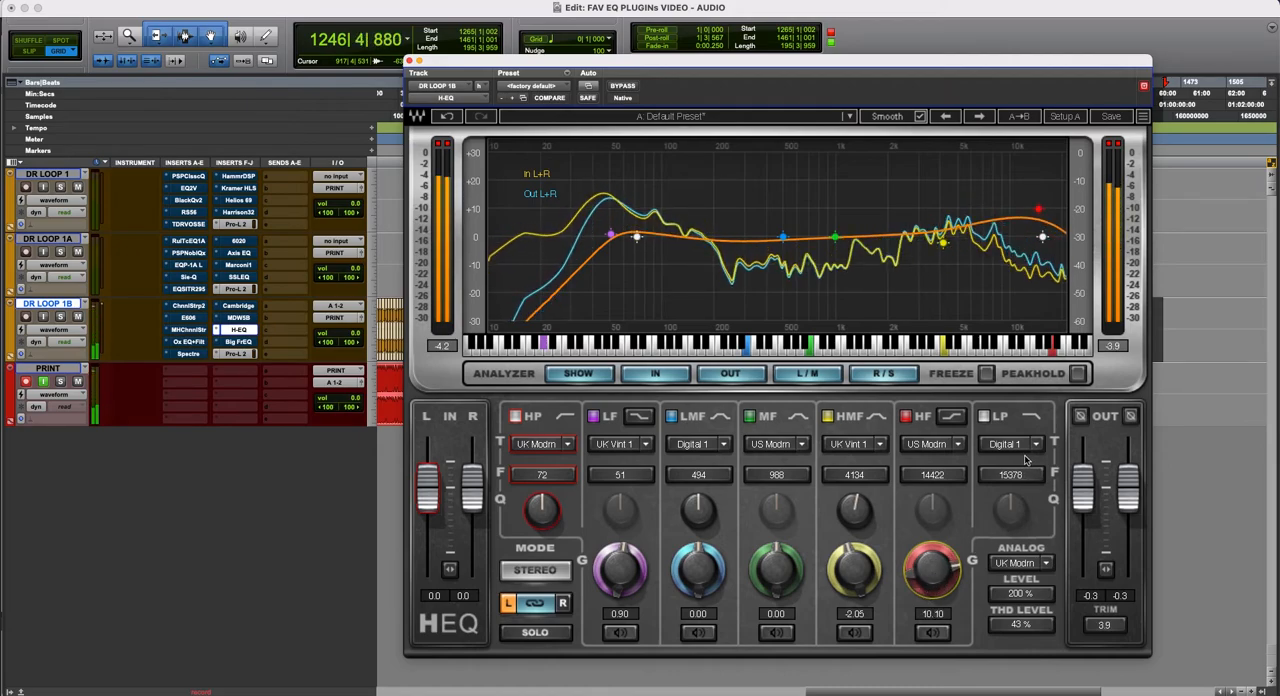
- Set the H-EQ's low-pass frequency to 18670, HMF gain to -1.50 and HF gain to 10.05
{"action": "left_click_drag", "start_coordinate": [1013, 480], "coordinate": [1011, 488]}
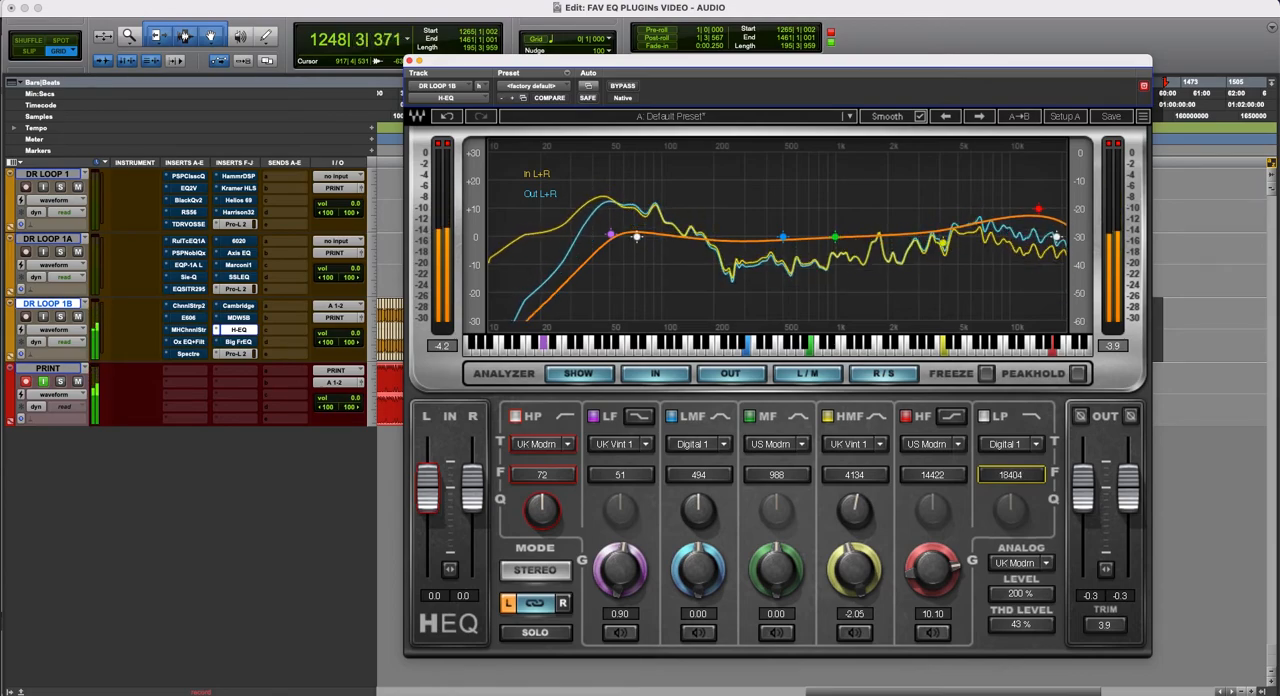
{"action": "left_click_drag", "start_coordinate": [924, 543], "coordinate": [853, 567]}
{"action": "mouse_move", "coordinate": [931, 566]}
{"action": "left_mouse_down"}
{"action": "mouse_move", "coordinate": [931, 578]}
{"action": "mouse_move", "coordinate": [926, 557]}
{"action": "left_mouse_up"}
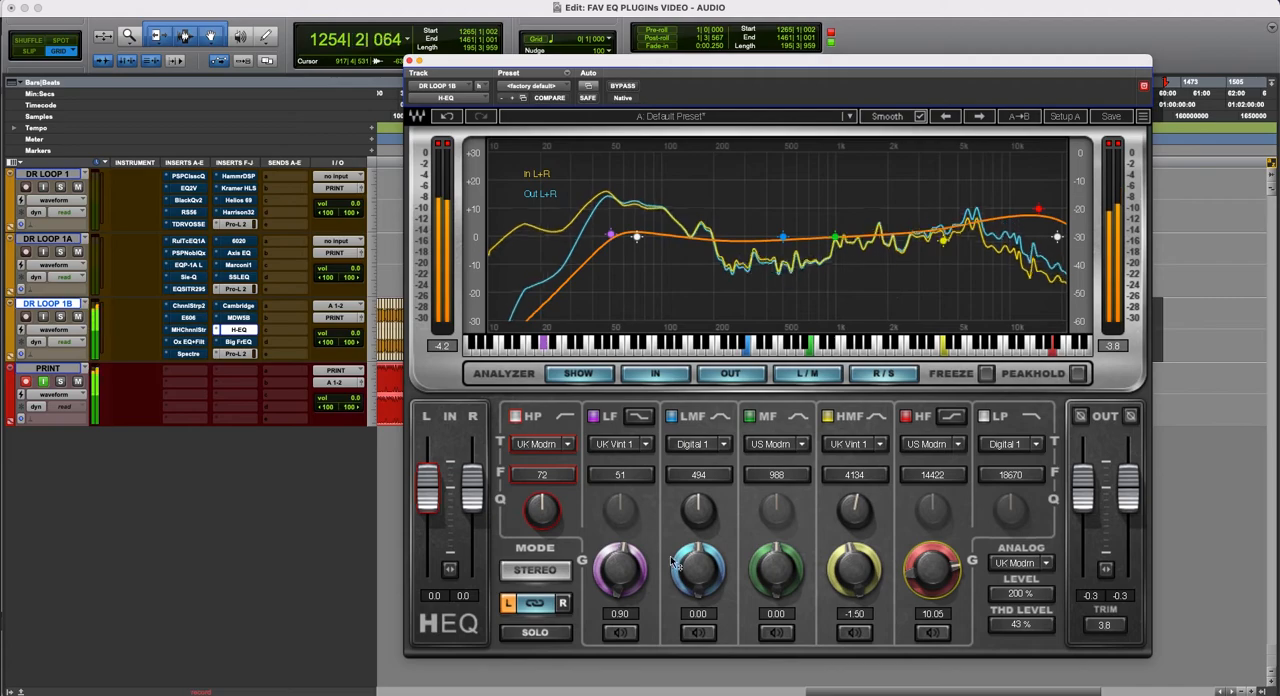
- Set the H-EQ's LF gain to 4.85, LMF gain to -1.85 and outputs to -0.7, and compare against bypass
{"action": "left_click_drag", "start_coordinate": [621, 568], "coordinate": [621, 551]}
{"action": "left_click_drag", "start_coordinate": [692, 598], "coordinate": [694, 605]}
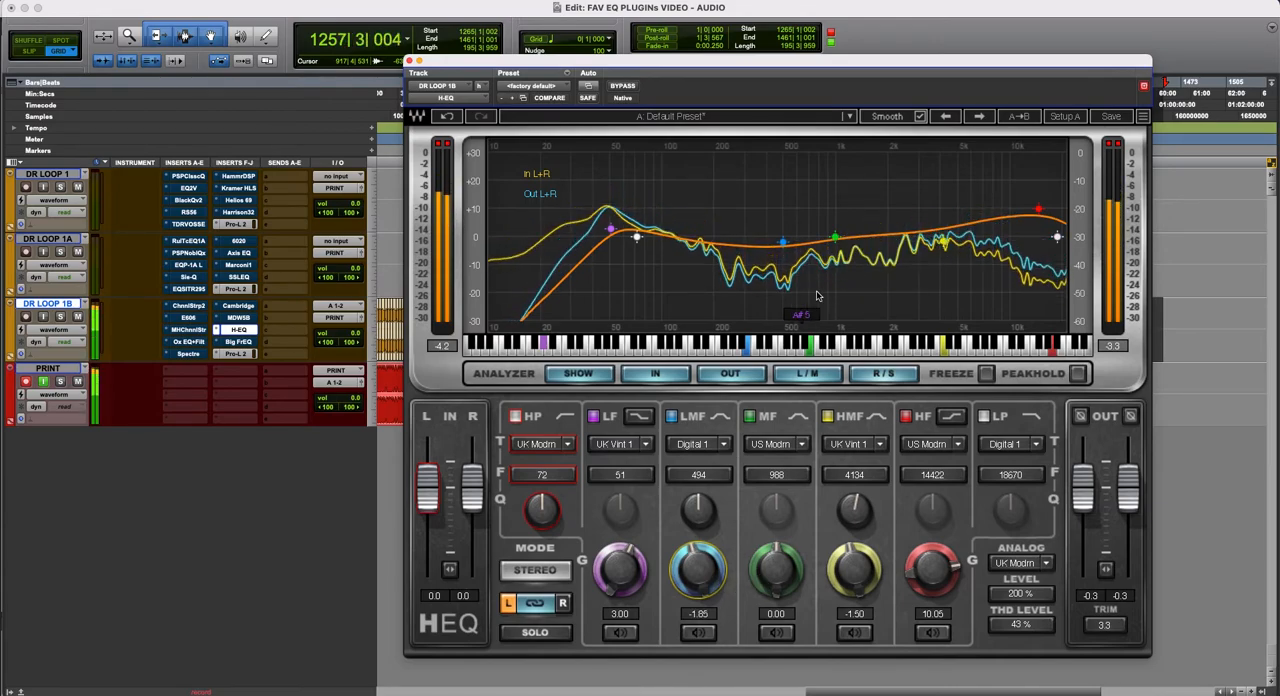
{"action": "left_click_drag", "start_coordinate": [624, 563], "coordinate": [624, 550]}
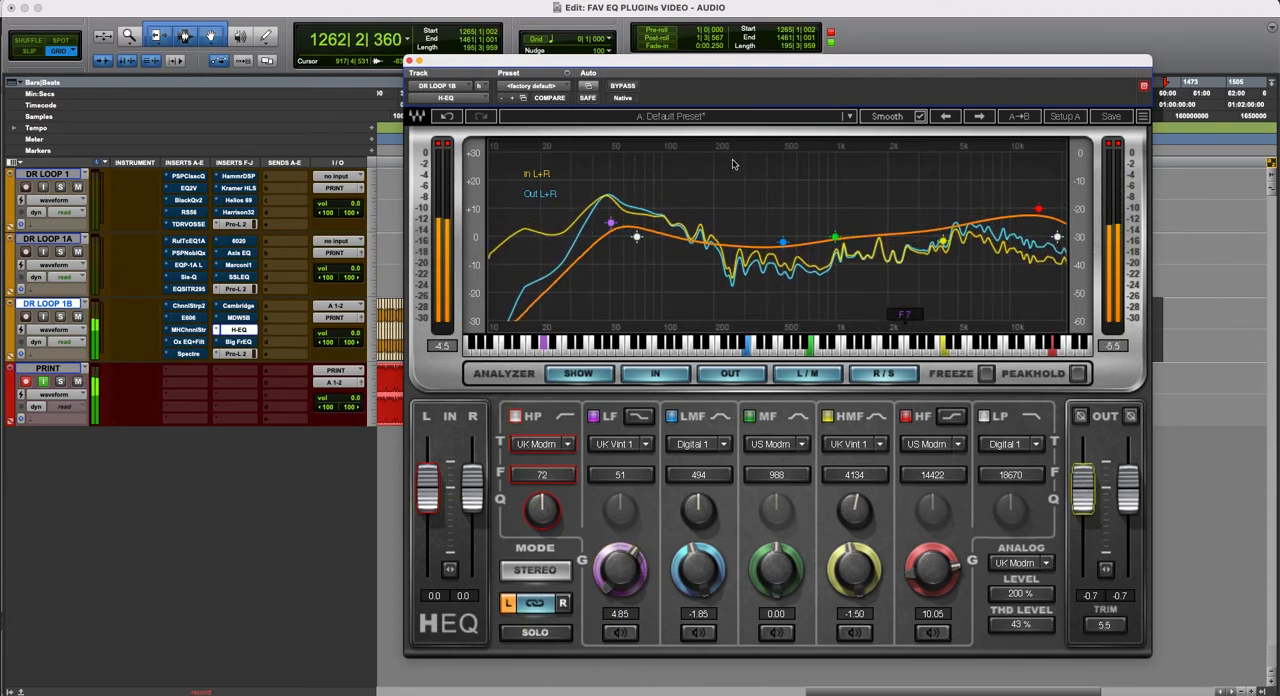
{"action": "left_click", "coordinate": [622, 87]}
{"action": "left_click", "coordinate": [622, 87]}
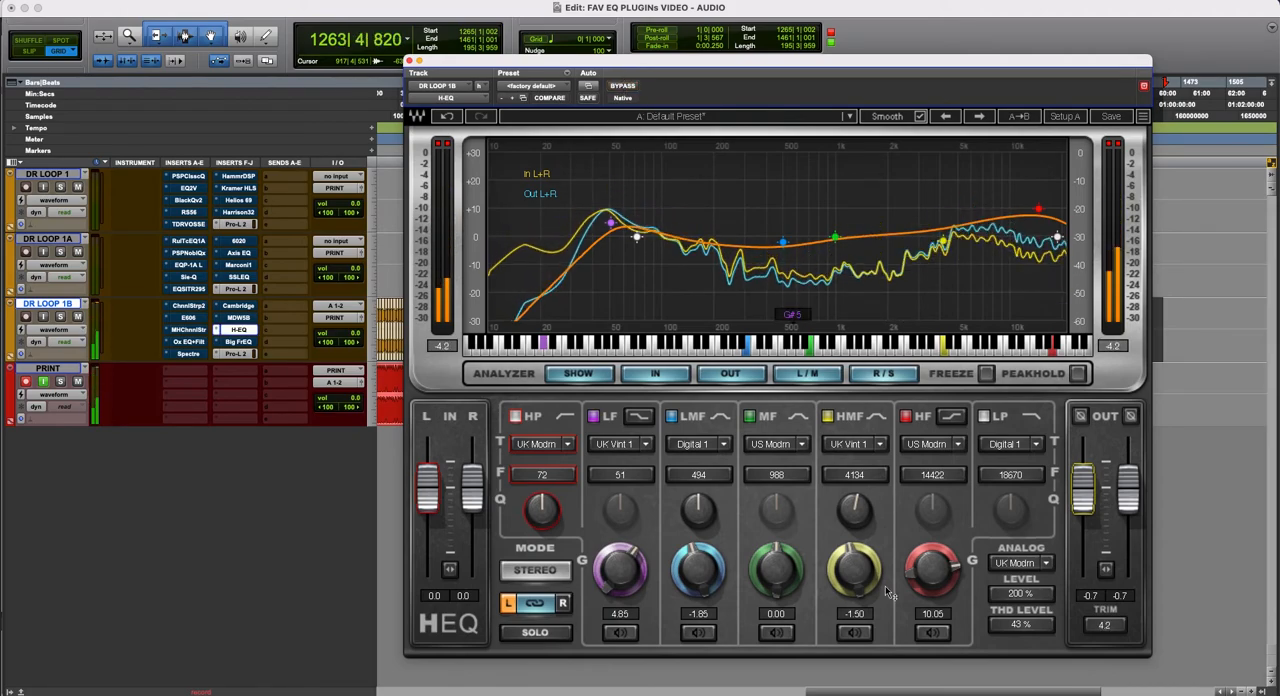
- Reduce the H-EQ's HF gain to 8.50 and bypass its insert on DR LOOP 1B
{"action": "left_click_drag", "start_coordinate": [918, 579], "coordinate": [918, 590]}
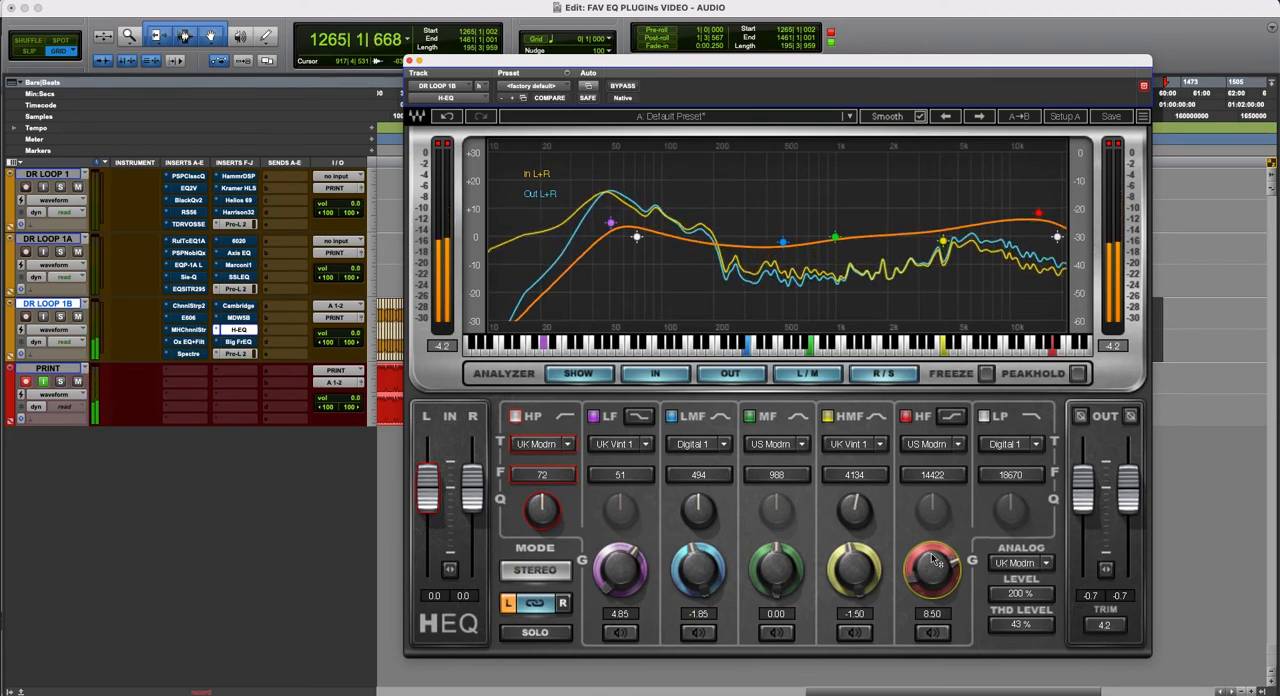
{"action": "right_click", "coordinate": [238, 333]}
{"action": "left_click", "coordinate": [245, 336]}
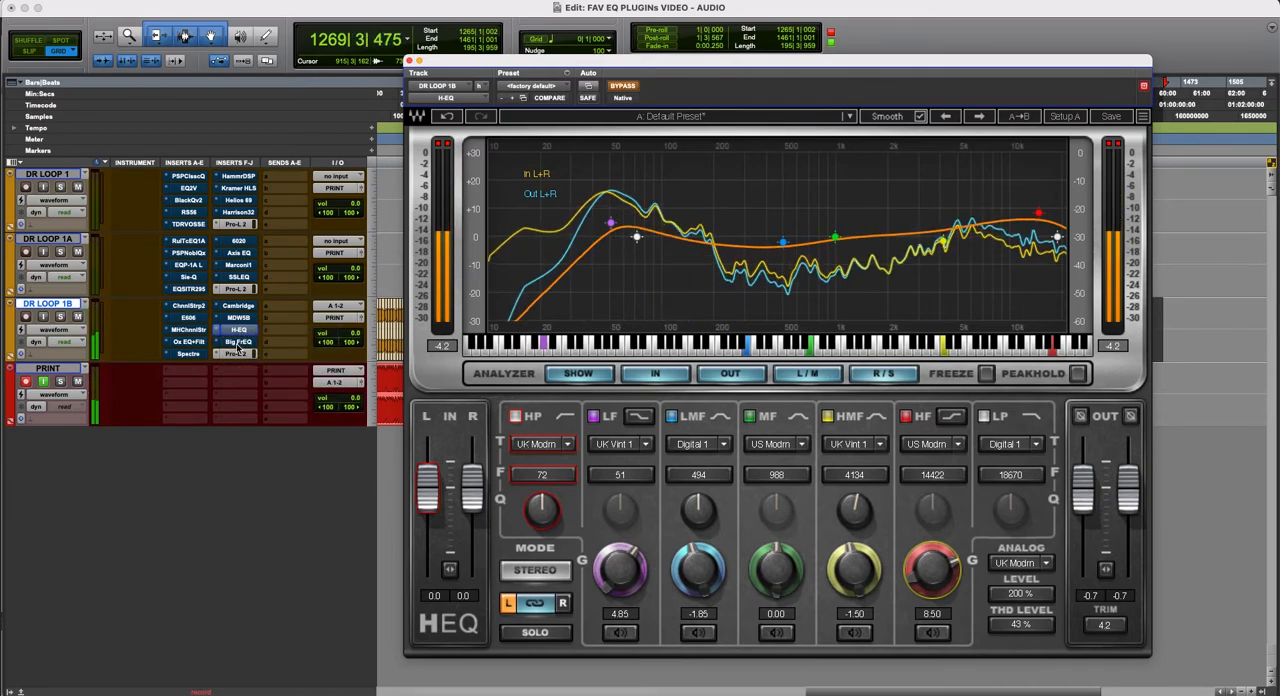
- Open the Big FrEQ insert on DR LOOP 1B, enlarge its interface and place the window clear of the inserts and transport display
{"action": "left_click", "coordinate": [238, 342]}
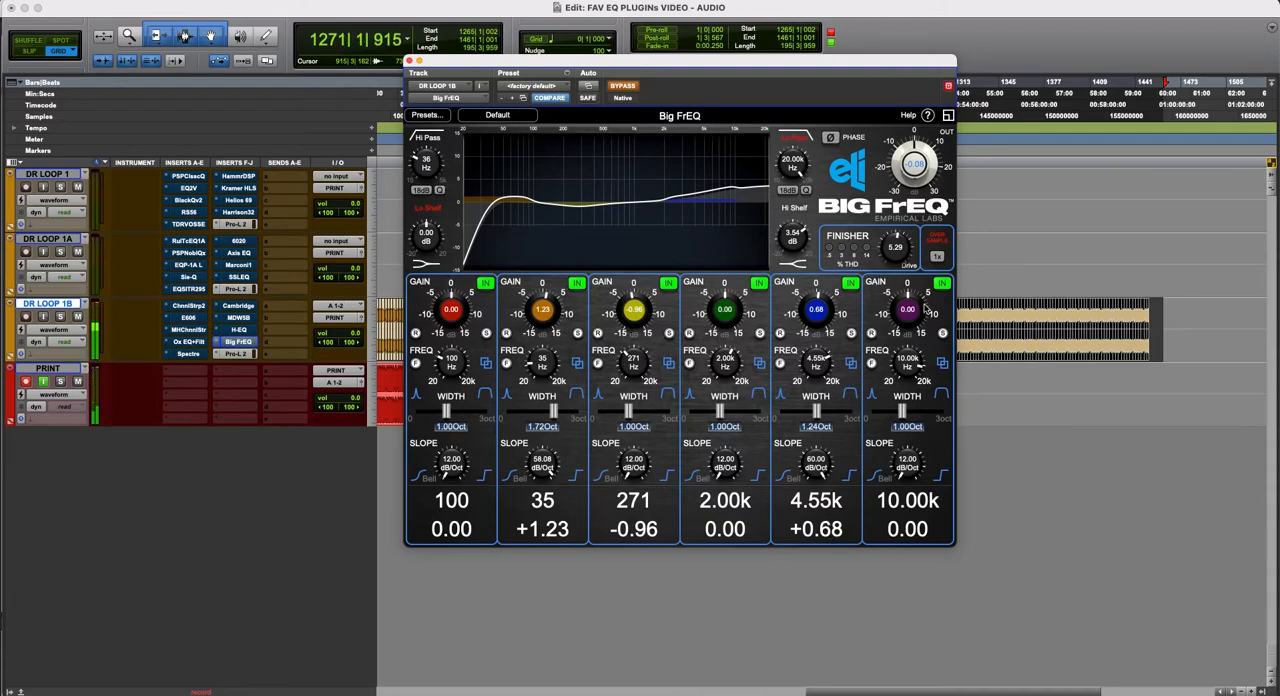
{"action": "left_click", "coordinate": [948, 116]}
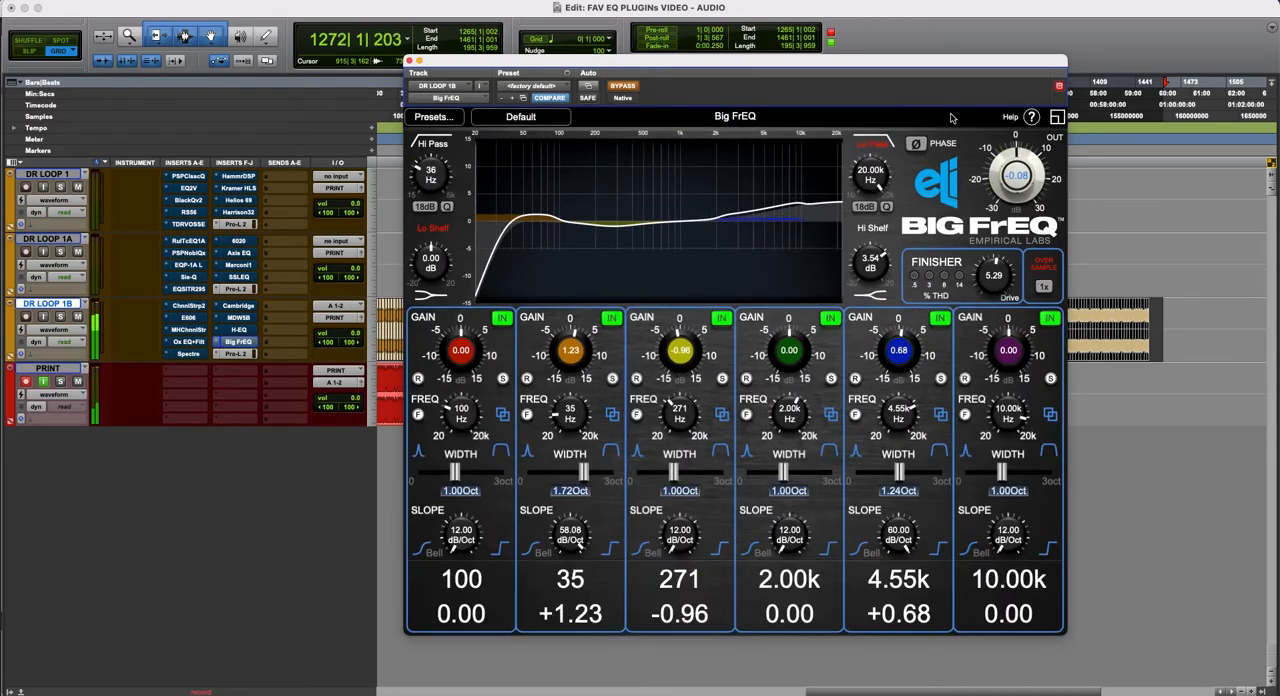
{"action": "left_click_drag", "start_coordinate": [781, 62], "coordinate": [714, 64]}
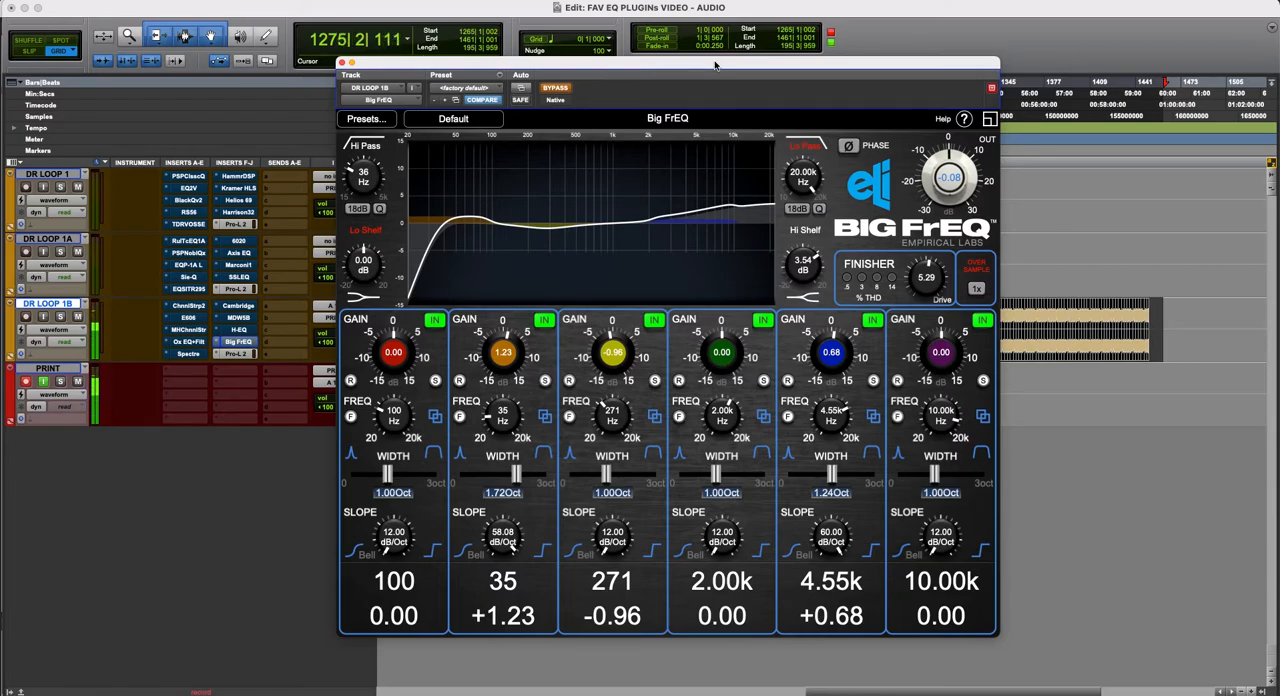
{"action": "left_click_drag", "start_coordinate": [880, 70], "coordinate": [922, 100]}
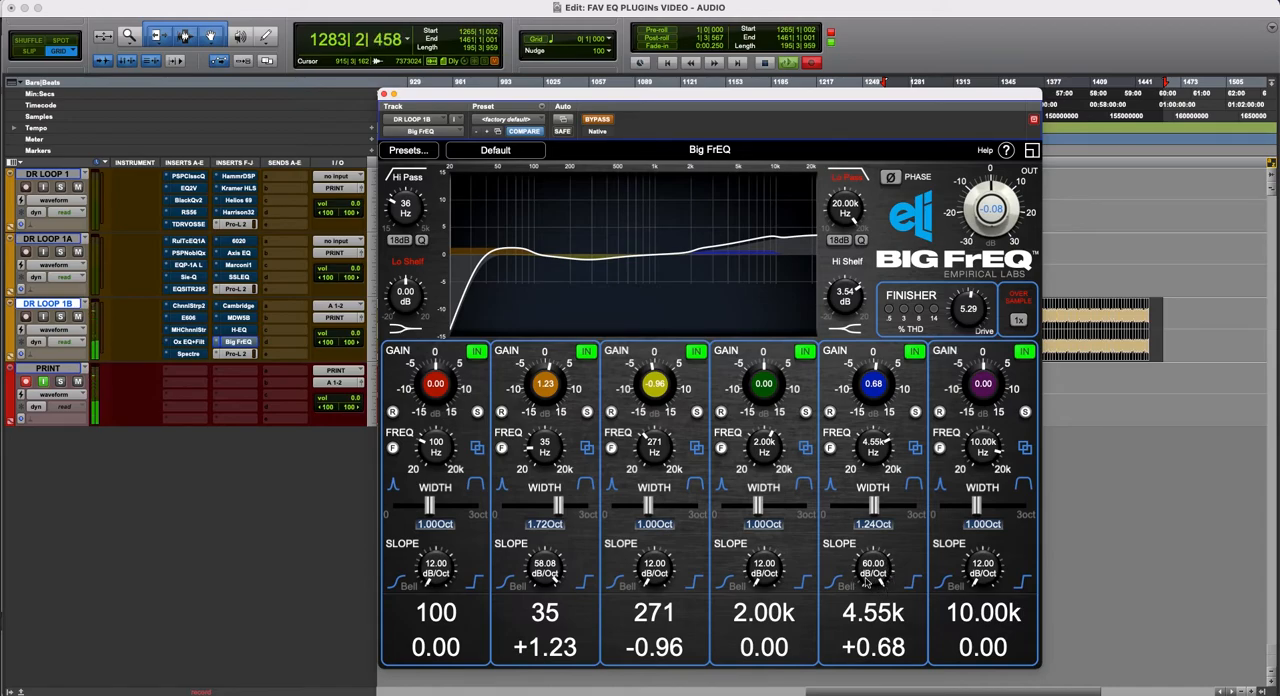
- Take the Big FrEQ out of bypass and shift its window slightly upward
{"action": "left_click", "coordinate": [598, 120]}
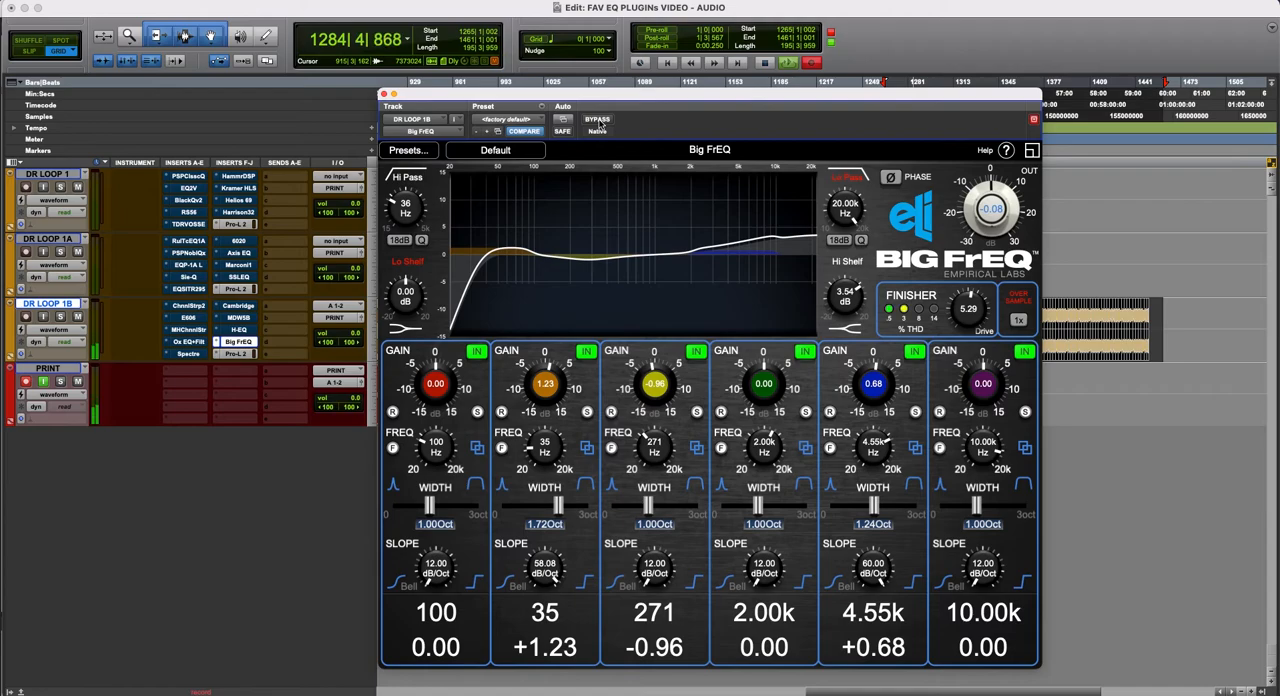
{"action": "left_click_drag", "start_coordinate": [621, 95], "coordinate": [618, 80]}
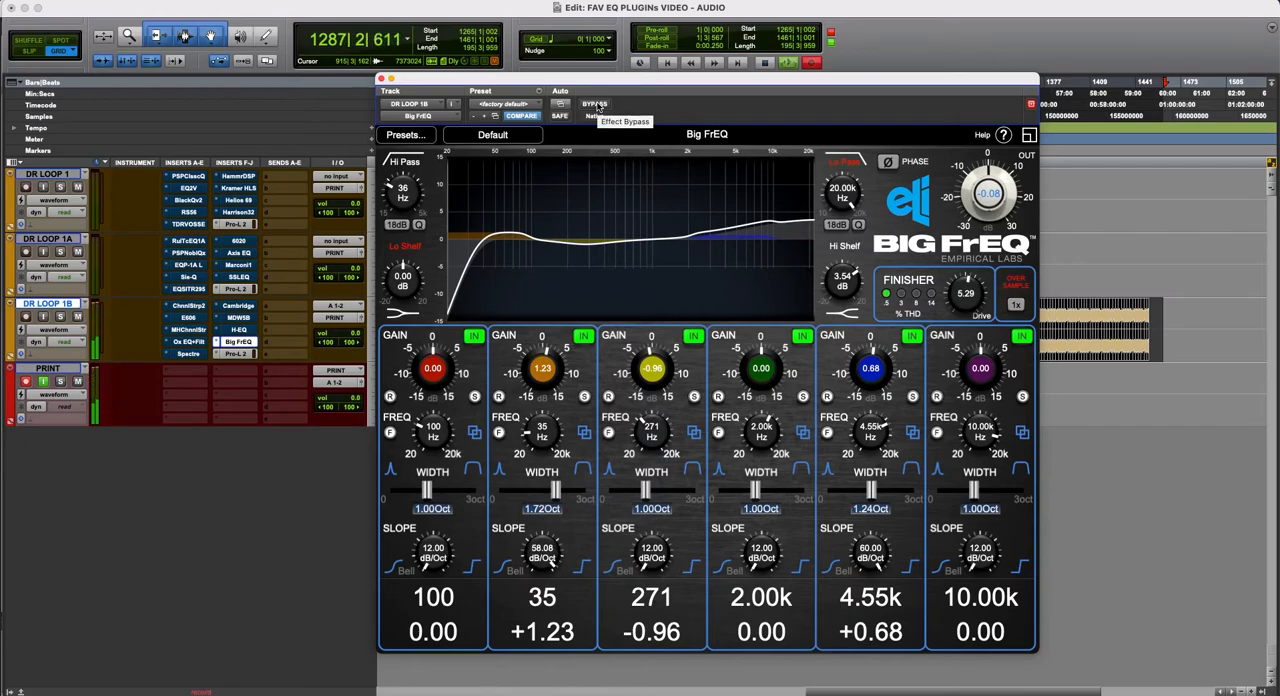
- Compare the Big FrEQ on DR LOOP 1B against bypass and against the MDW5B by alternating which insert is active
{"action": "left_click", "coordinate": [596, 104]}
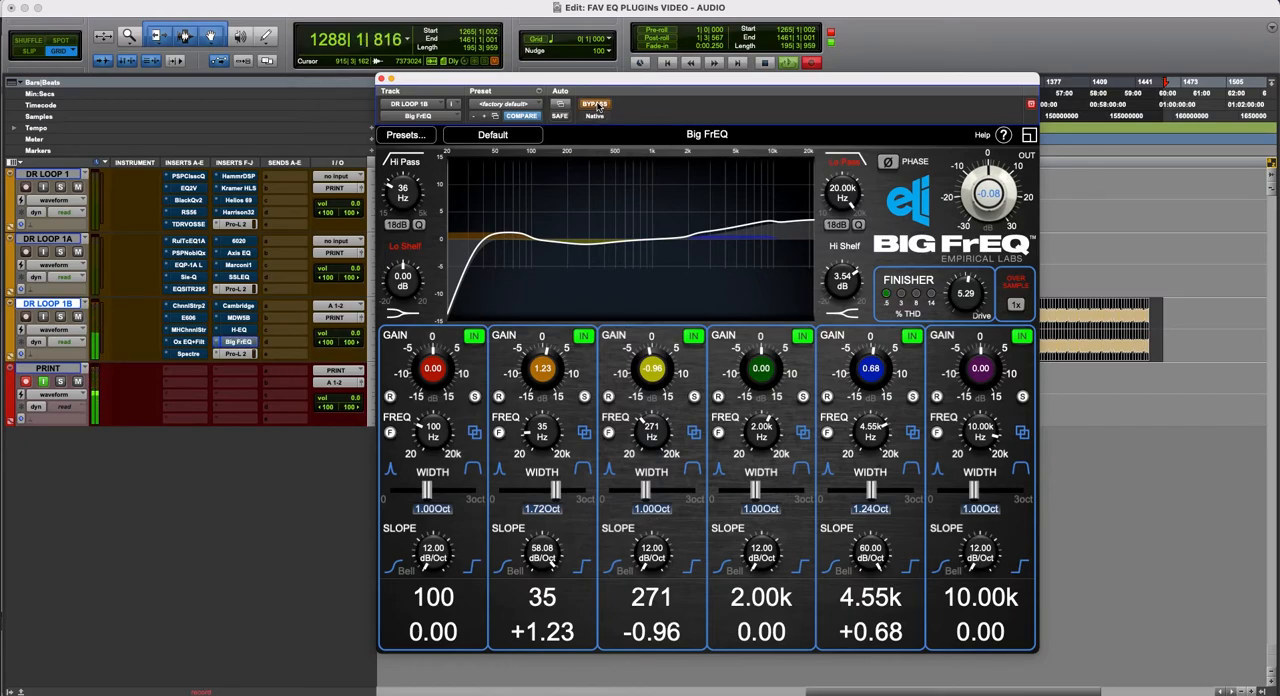
{"action": "left_click", "coordinate": [596, 104]}
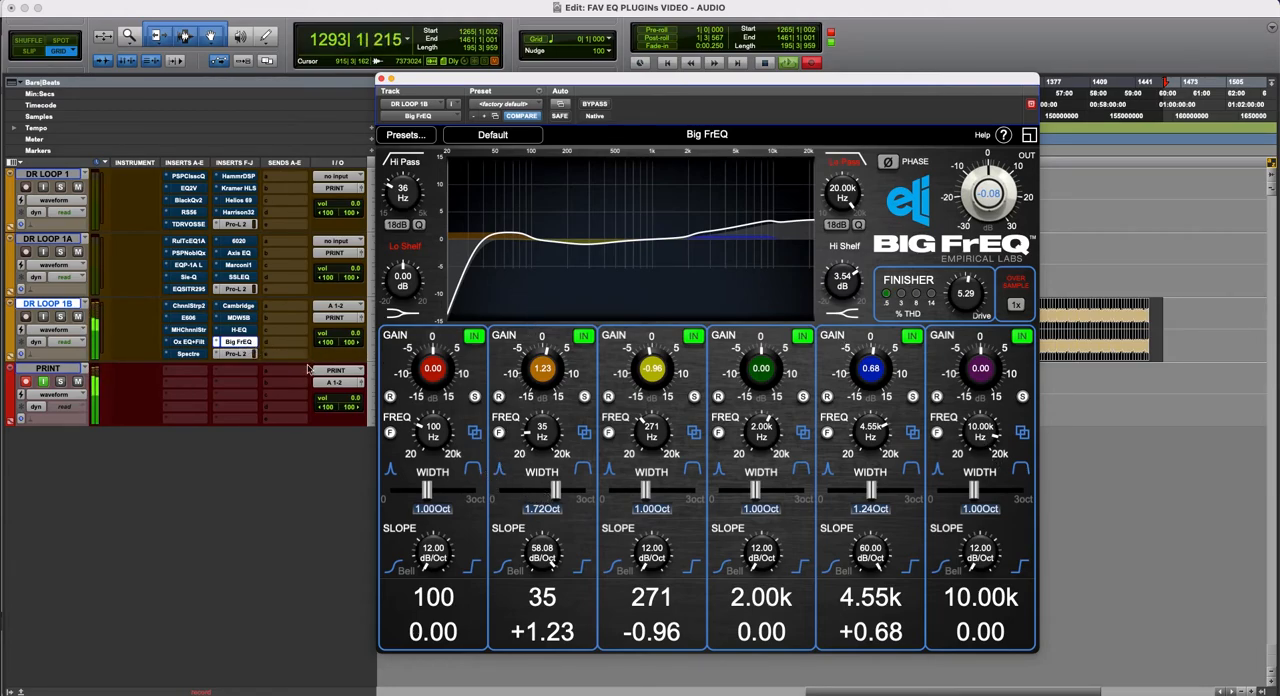
{"action": "right_click", "coordinate": [238, 342]}
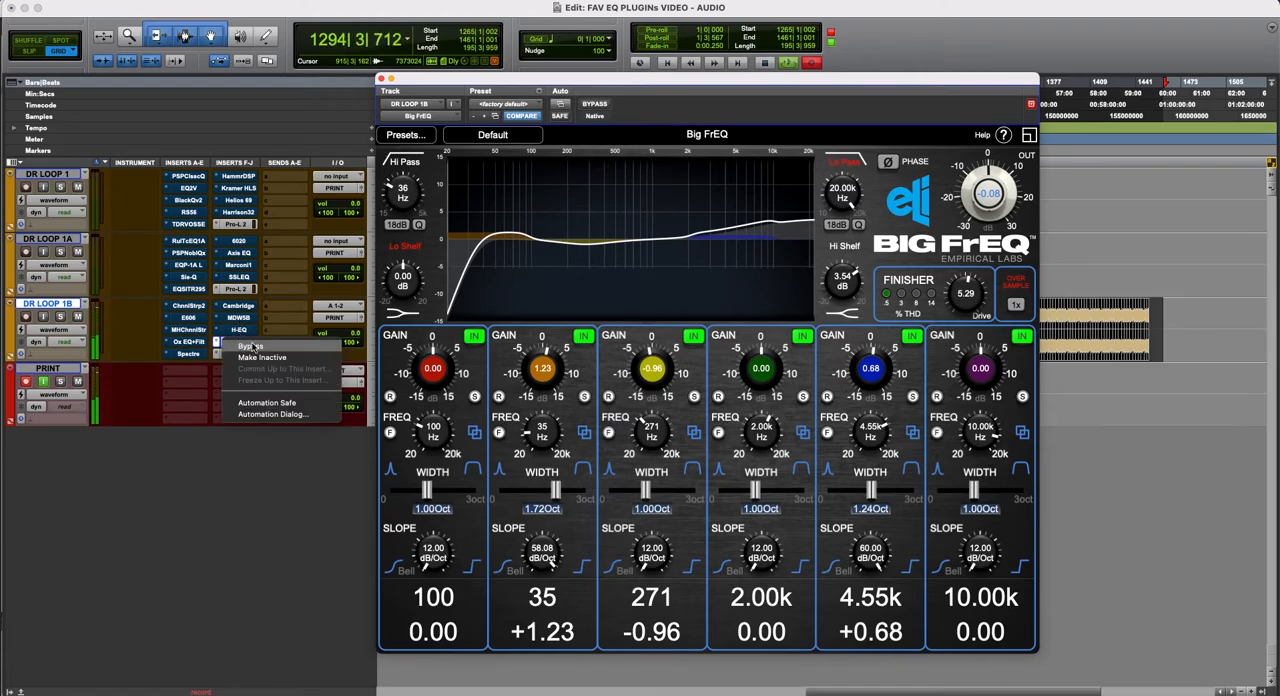
{"action": "left_click", "coordinate": [252, 346]}
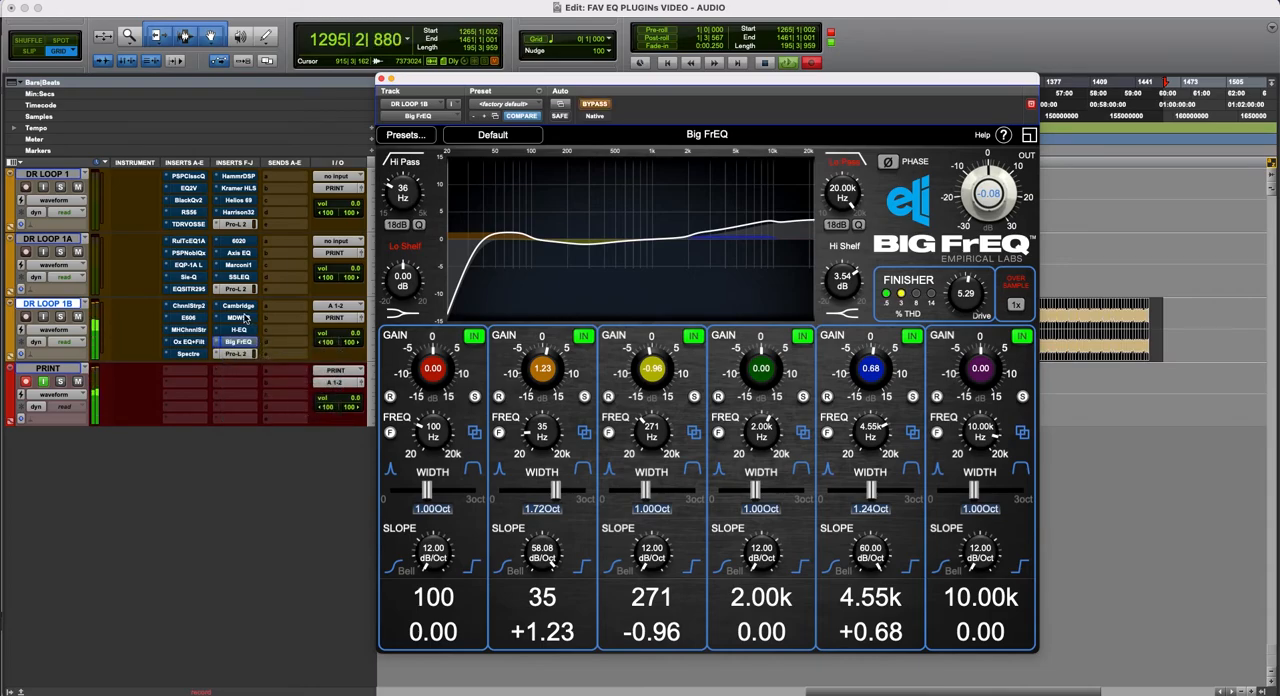
{"action": "right_click", "coordinate": [232, 317]}
{"action": "left_click", "coordinate": [255, 323]}
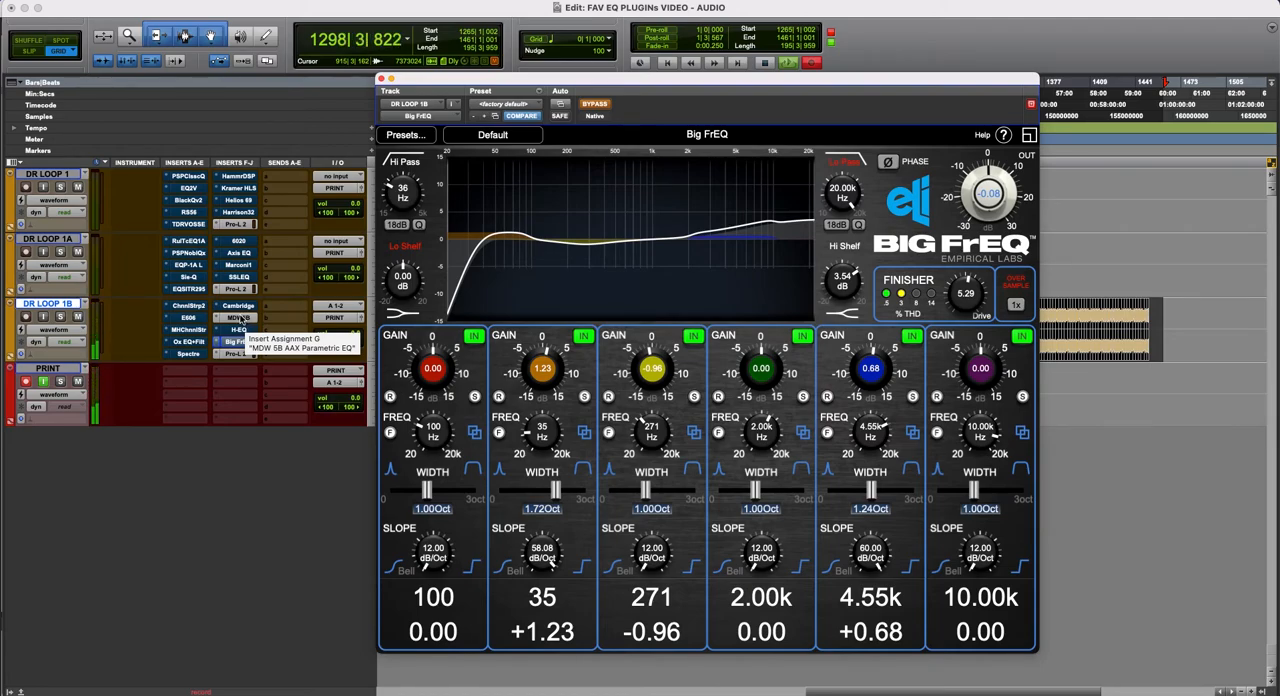
{"action": "right_click", "coordinate": [249, 322]}
{"action": "left_click", "coordinate": [255, 323]}
{"action": "right_click", "coordinate": [258, 343]}
{"action": "left_click", "coordinate": [260, 347]}
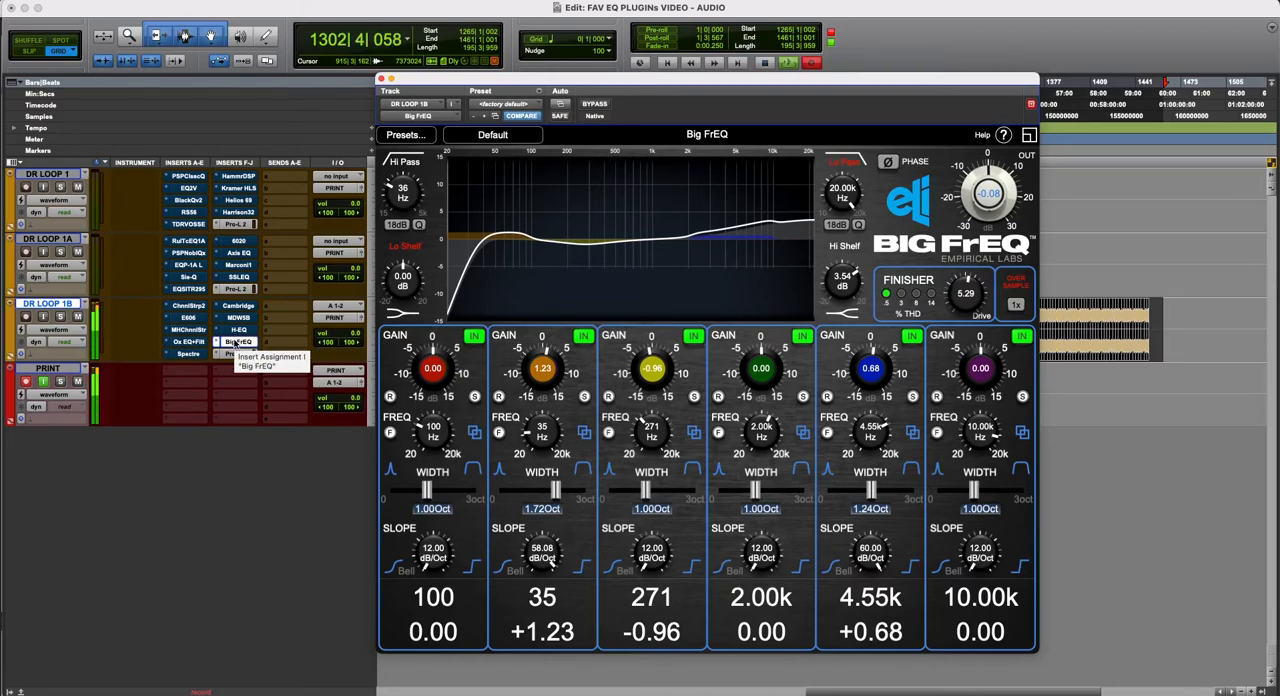
- Bypass the Big FrEQ insert on DR LOOP 1B, open the MDW5B insert and take it out of bypass
{"action": "right_click", "coordinate": [235, 342]}
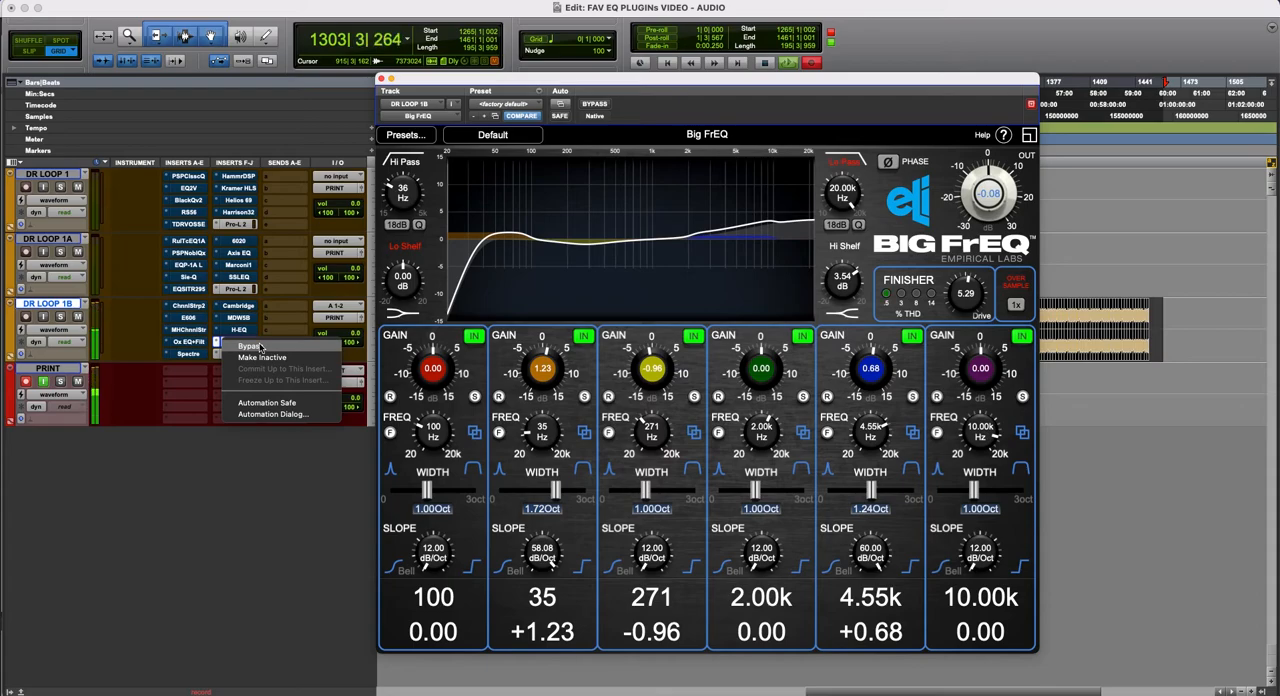
{"action": "left_click", "coordinate": [258, 346]}
{"action": "left_click", "coordinate": [240, 318]}
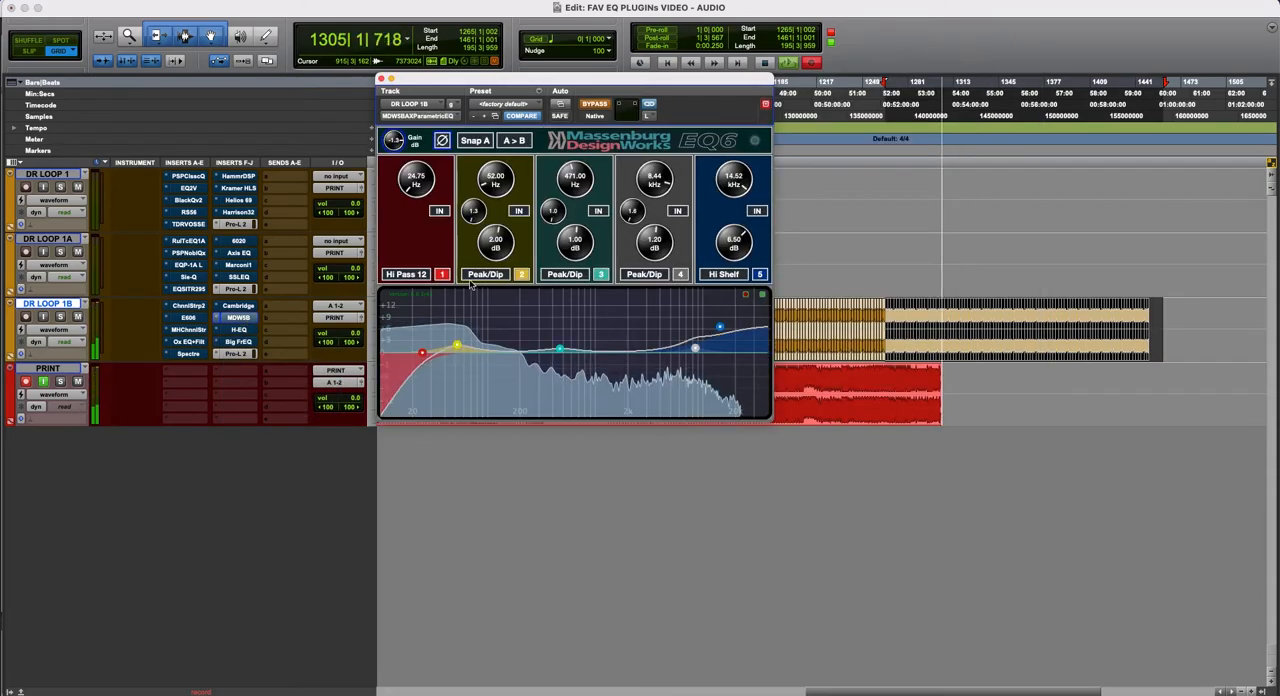
{"action": "left_click", "coordinate": [594, 103]}
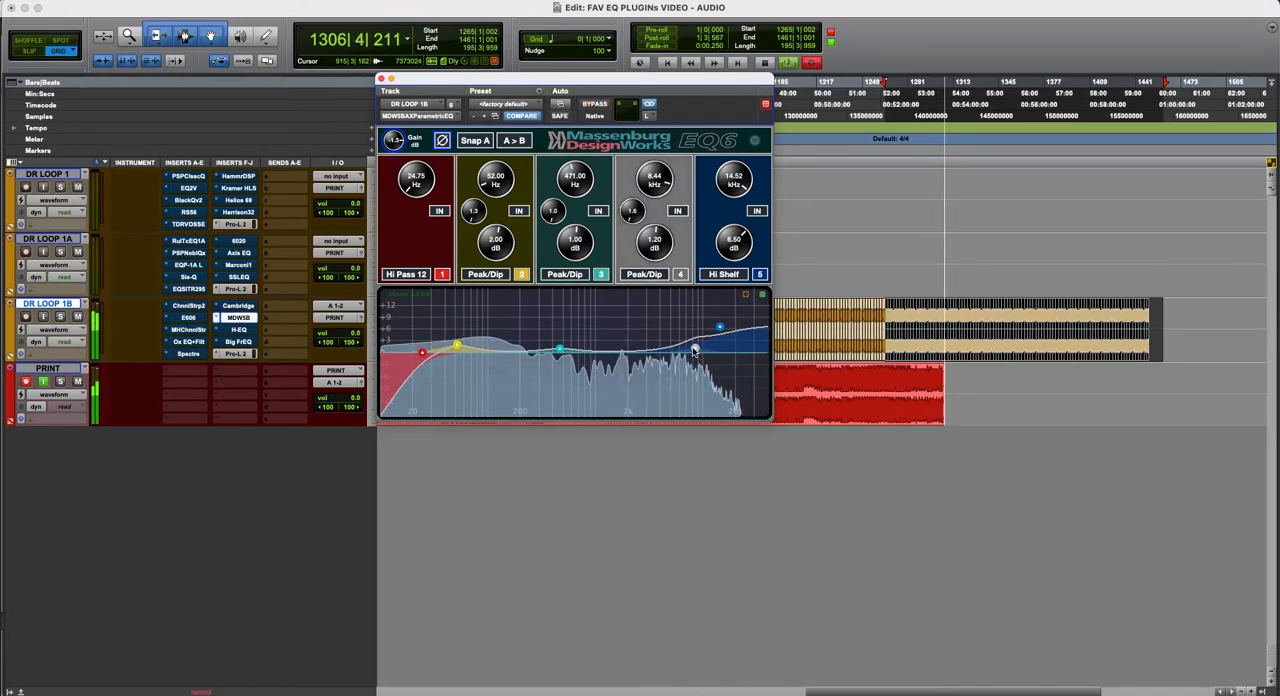
- Adjust the Massenburg EQ6: band 4 to 6.43 kHz, Q 1.2 and 3.28 dB, high shelf to 17.15 kHz and 6.30 dB, and raise band 3's gain
{"action": "left_click_drag", "start_coordinate": [683, 344], "coordinate": [684, 343]}
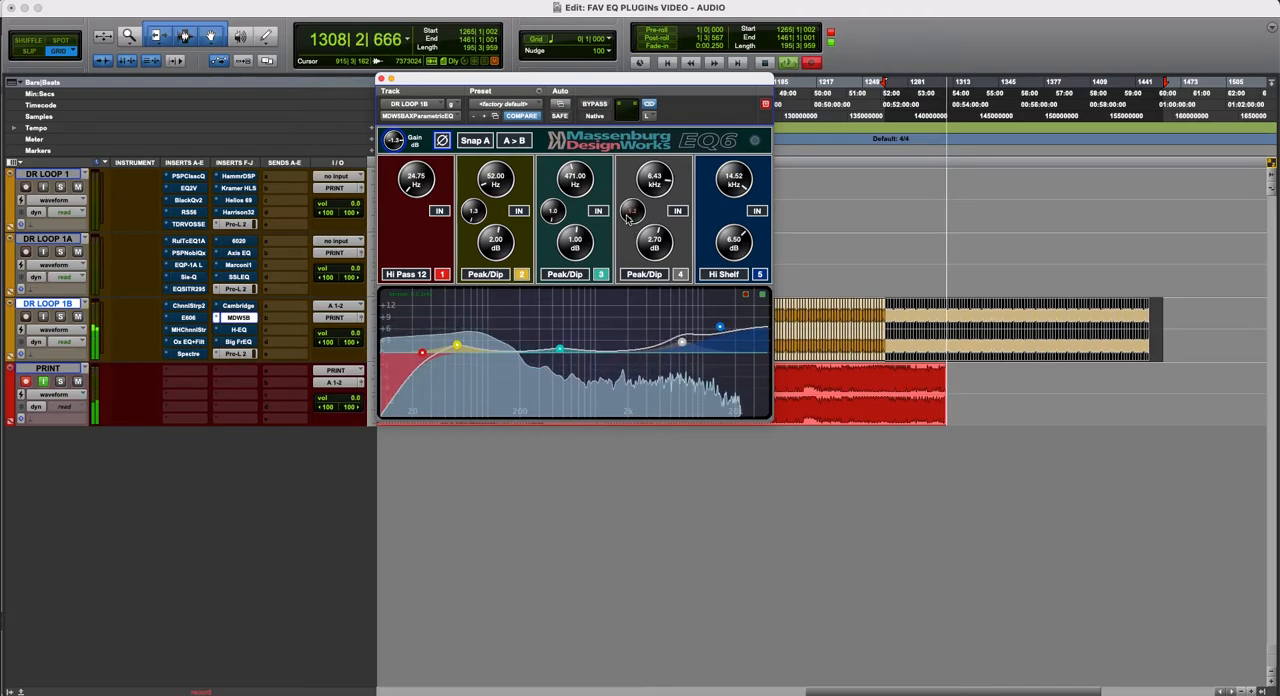
{"action": "left_click_drag", "start_coordinate": [647, 244], "coordinate": [649, 242]}
{"action": "left_click_drag", "start_coordinate": [728, 243], "coordinate": [728, 245]}
{"action": "left_click_drag", "start_coordinate": [728, 196], "coordinate": [737, 188]}
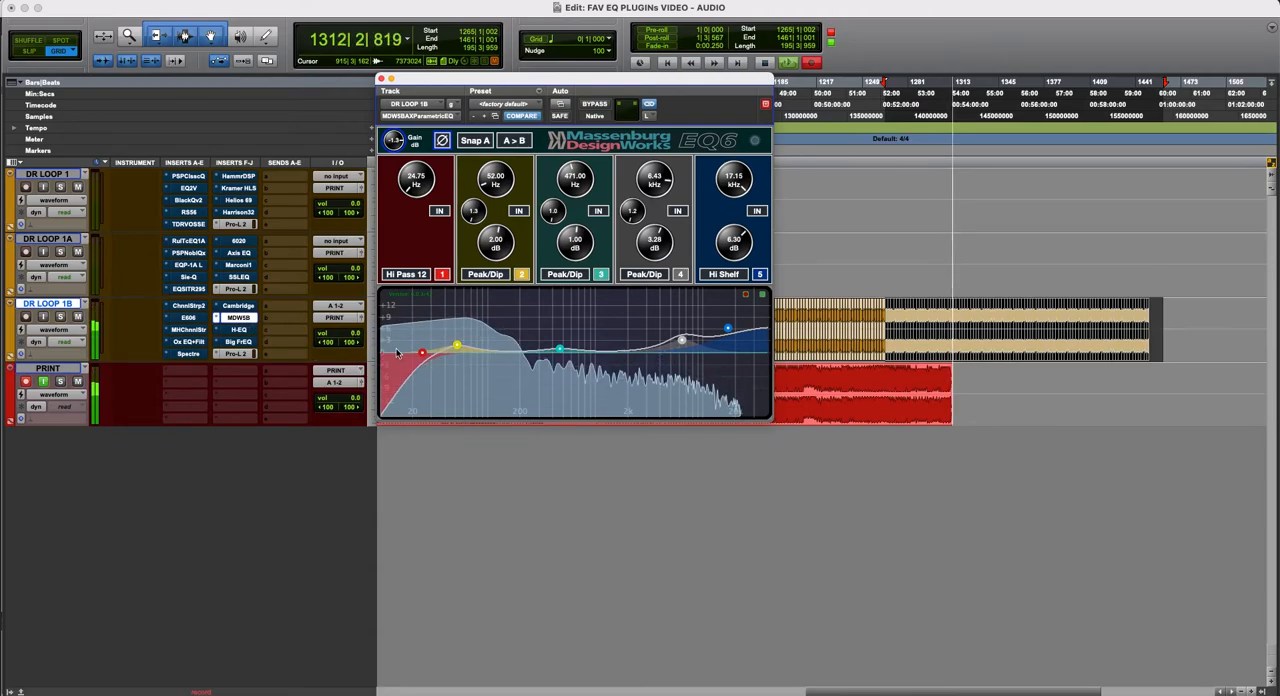
{"action": "left_click_drag", "start_coordinate": [578, 241], "coordinate": [580, 238]}
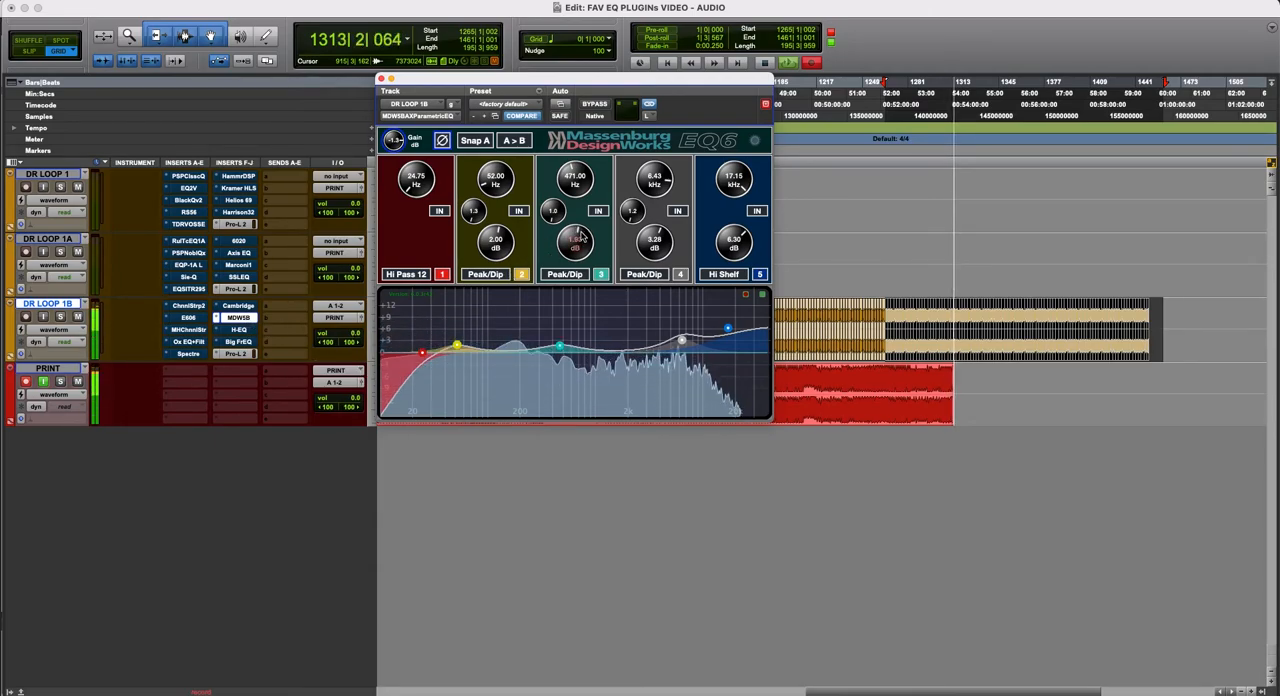
- Bypass the MDW5B insert on DR LOOP 1B, take the Big FrEQ out of bypass and open its window
{"action": "right_click", "coordinate": [240, 318]}
{"action": "left_click", "coordinate": [248, 336]}
{"action": "right_click", "coordinate": [248, 342]}
{"action": "left_click", "coordinate": [252, 345]}
{"action": "left_click", "coordinate": [240, 342]}
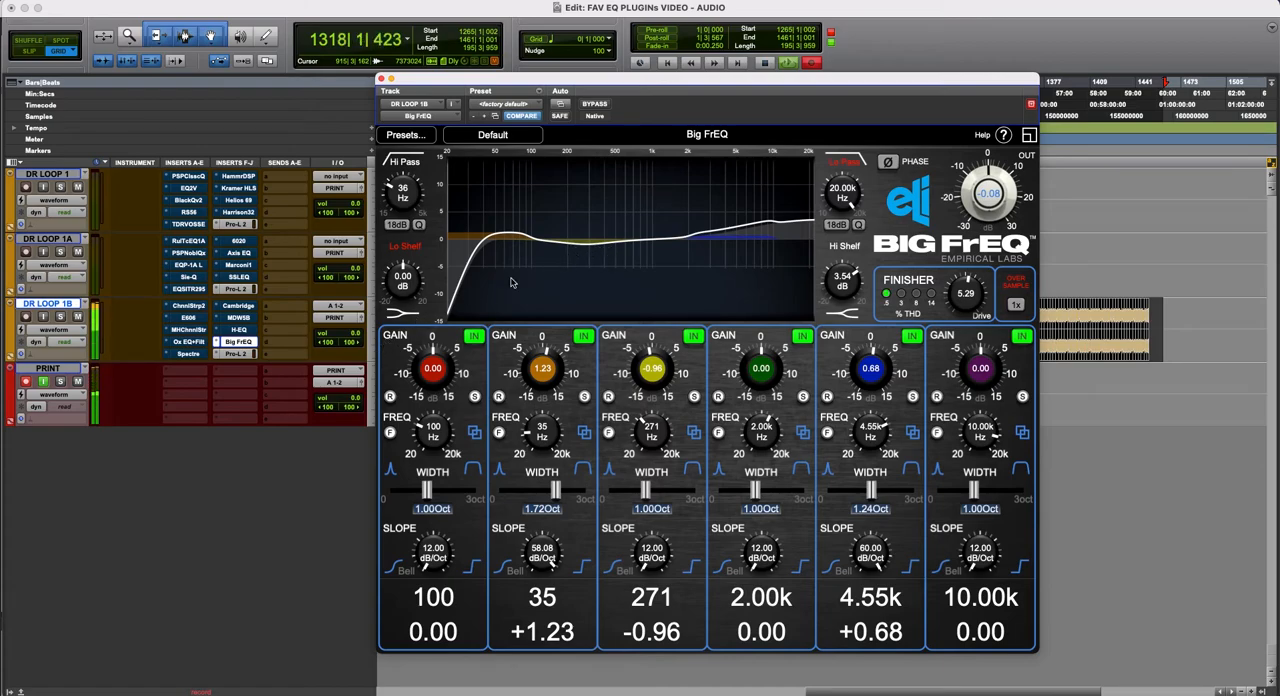
- Compare the readjusted MDW5B with the Big FrEQ on DR LOOP 1B by swapping their insert bypasses, ending on the Big FrEQ
{"action": "right_click", "coordinate": [240, 345]}
{"action": "left_click", "coordinate": [250, 348]}
{"action": "right_click", "coordinate": [239, 317]}
{"action": "left_click", "coordinate": [248, 322]}
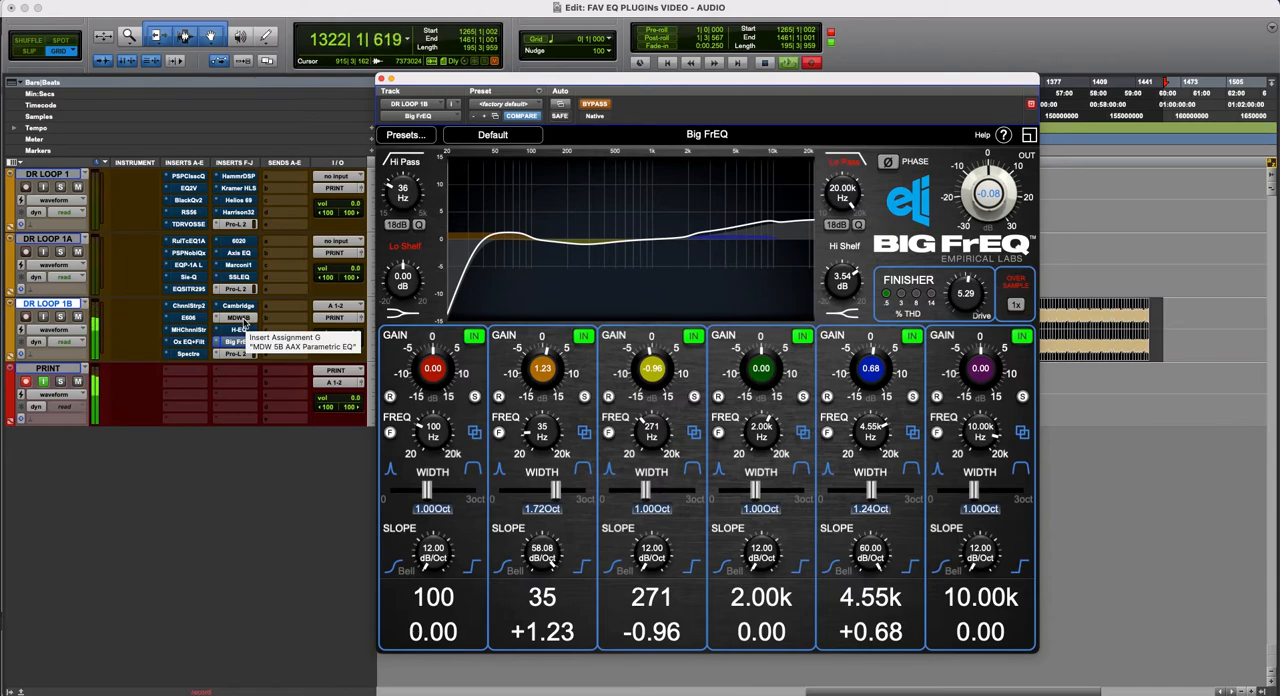
{"action": "right_click", "coordinate": [240, 322]}
{"action": "left_click", "coordinate": [248, 337]}
{"action": "right_click", "coordinate": [240, 348]}
{"action": "left_click", "coordinate": [250, 346]}
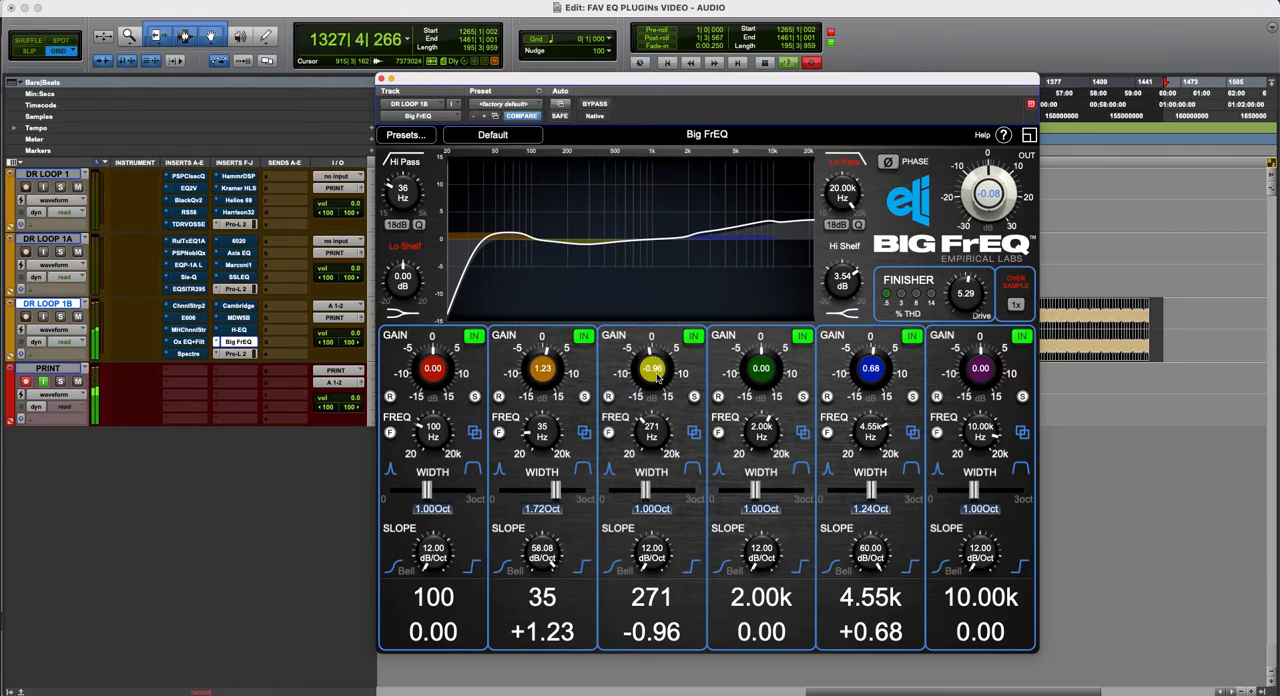
- Set the Big FrEQ's 271 Hz band gain to +0.10, its high-pass to 39 Hz and its low shelf to -0.82 dB
{"action": "scroll", "coordinate": [655, 372], "scroll_direction": "up", "scroll_amount": 5}
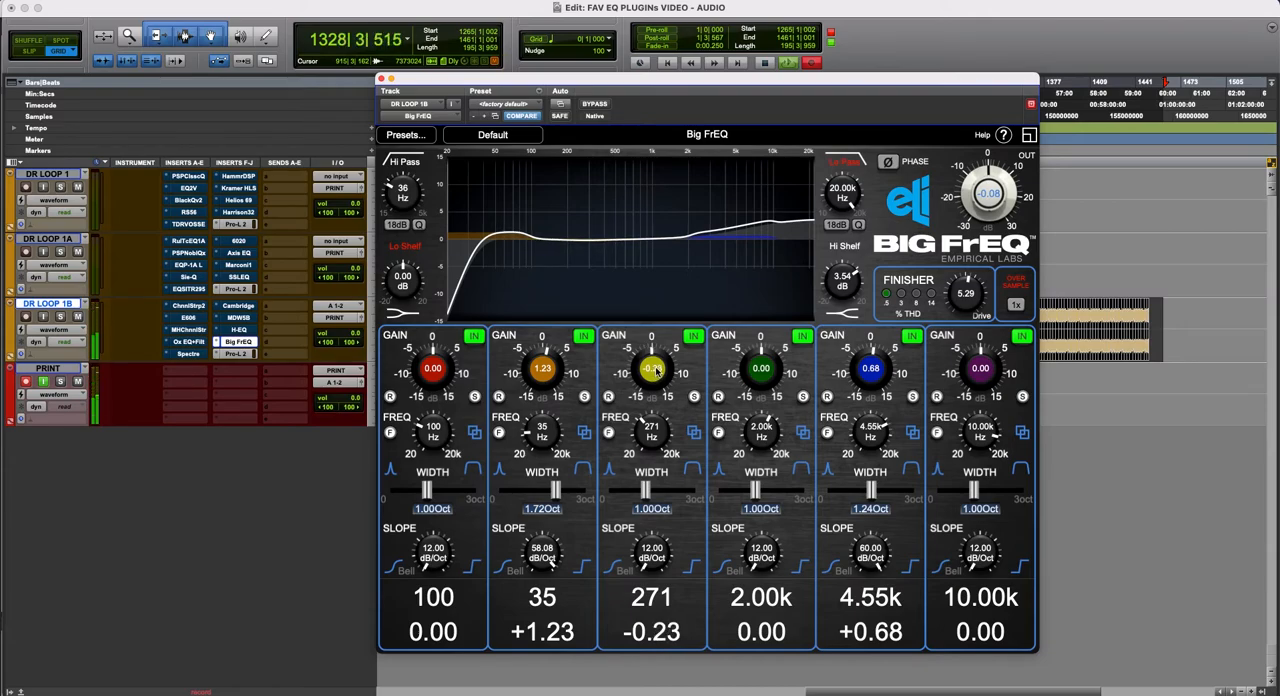
{"action": "scroll", "coordinate": [655, 370], "scroll_direction": "up", "scroll_amount": 3}
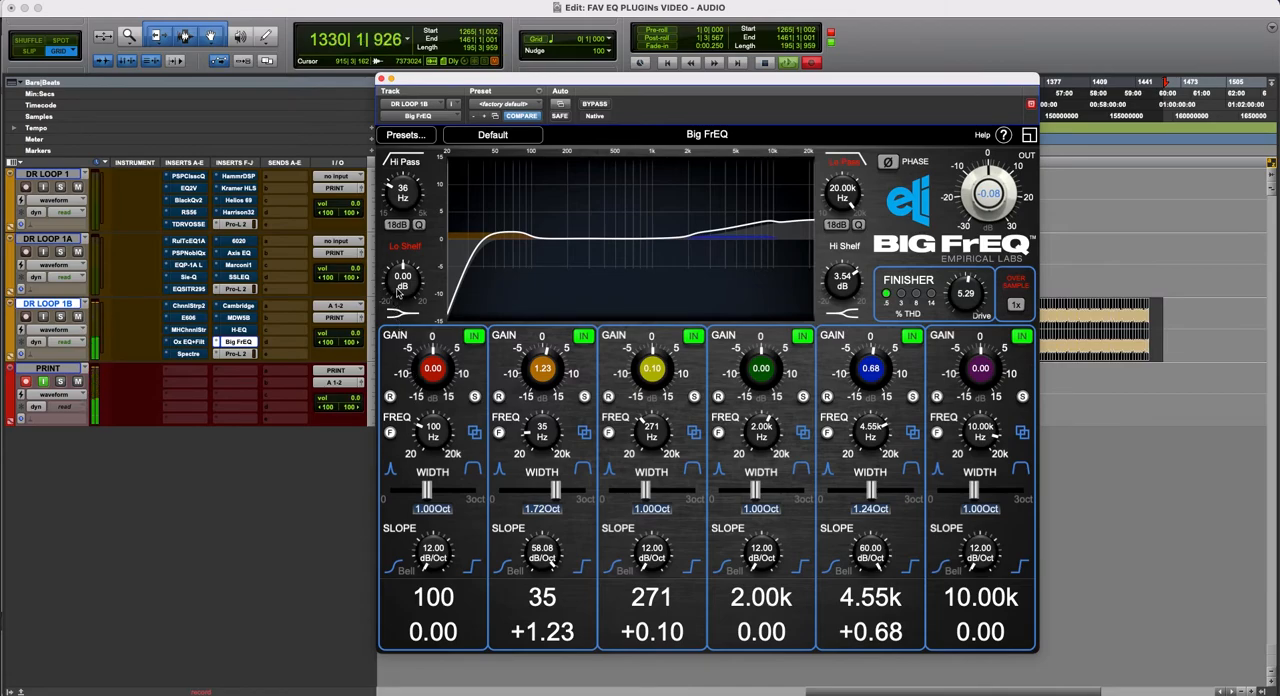
{"action": "scroll", "coordinate": [402, 198], "scroll_direction": "up", "scroll_amount": 3}
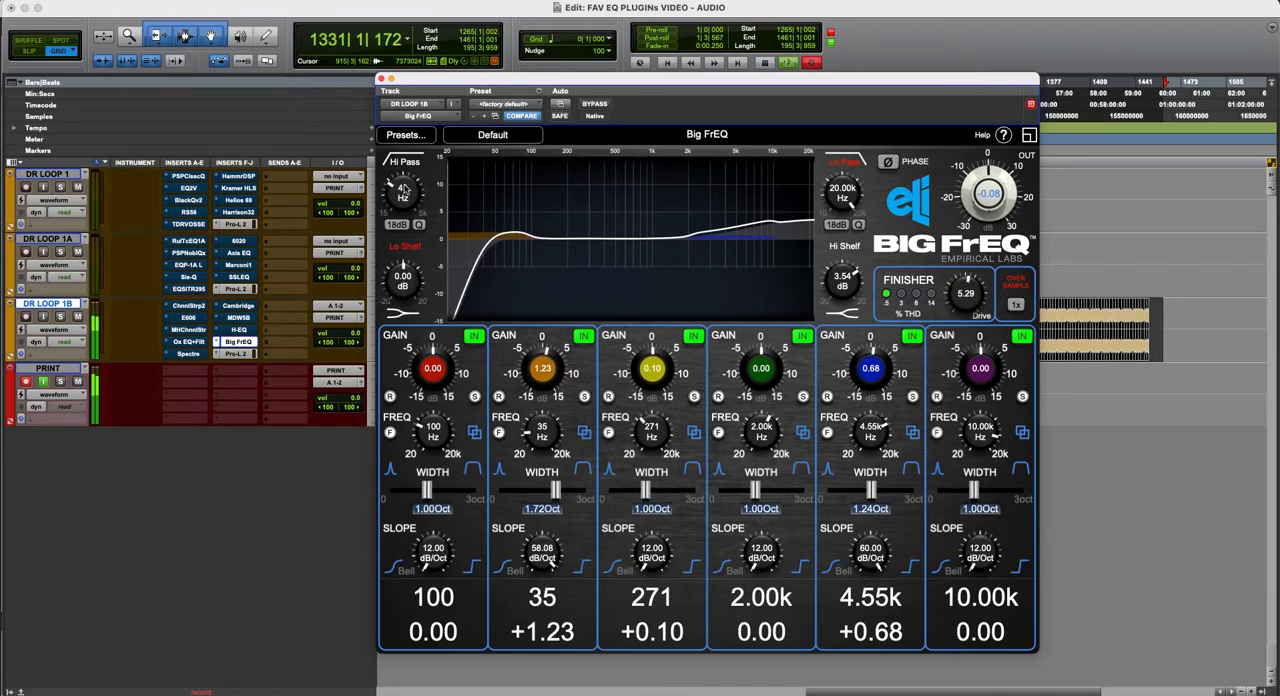
{"action": "scroll", "coordinate": [419, 273], "scroll_direction": "up", "scroll_amount": 3}
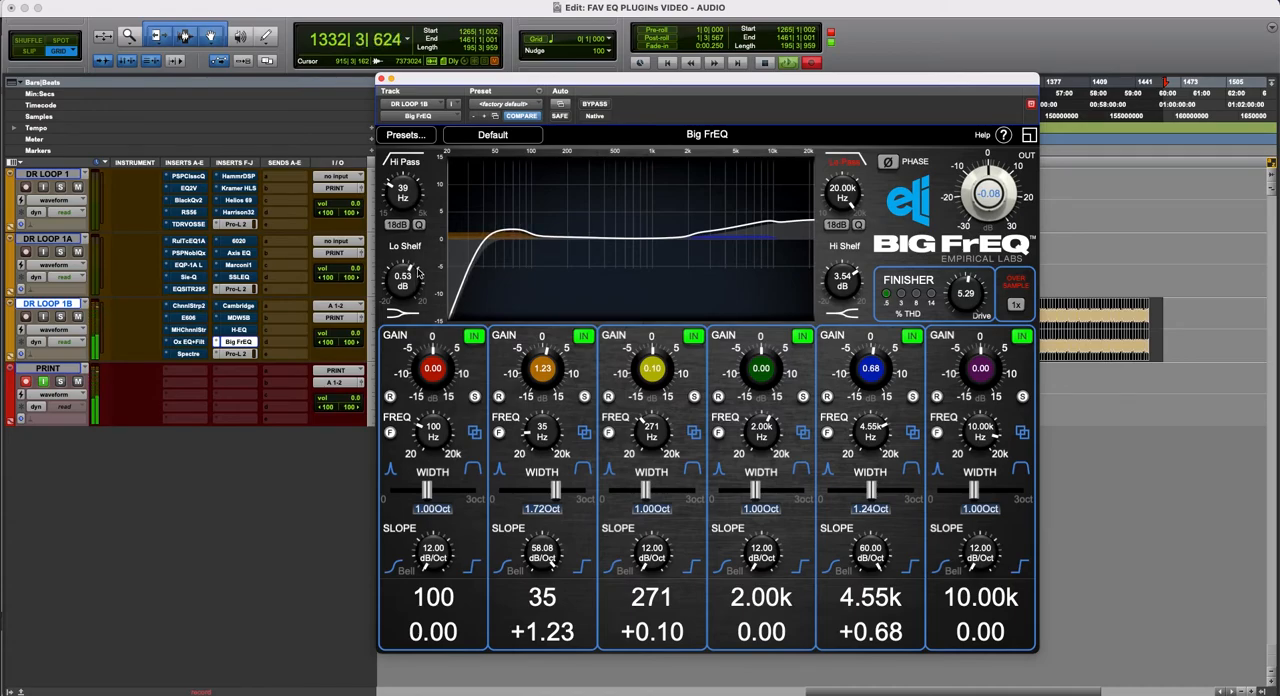
{"action": "scroll", "coordinate": [420, 268], "scroll_direction": "up", "scroll_amount": 5}
{"action": "scroll", "coordinate": [420, 268], "scroll_direction": "down", "scroll_amount": 7}
{"action": "left_click_drag", "start_coordinate": [417, 285], "coordinate": [418, 311]}
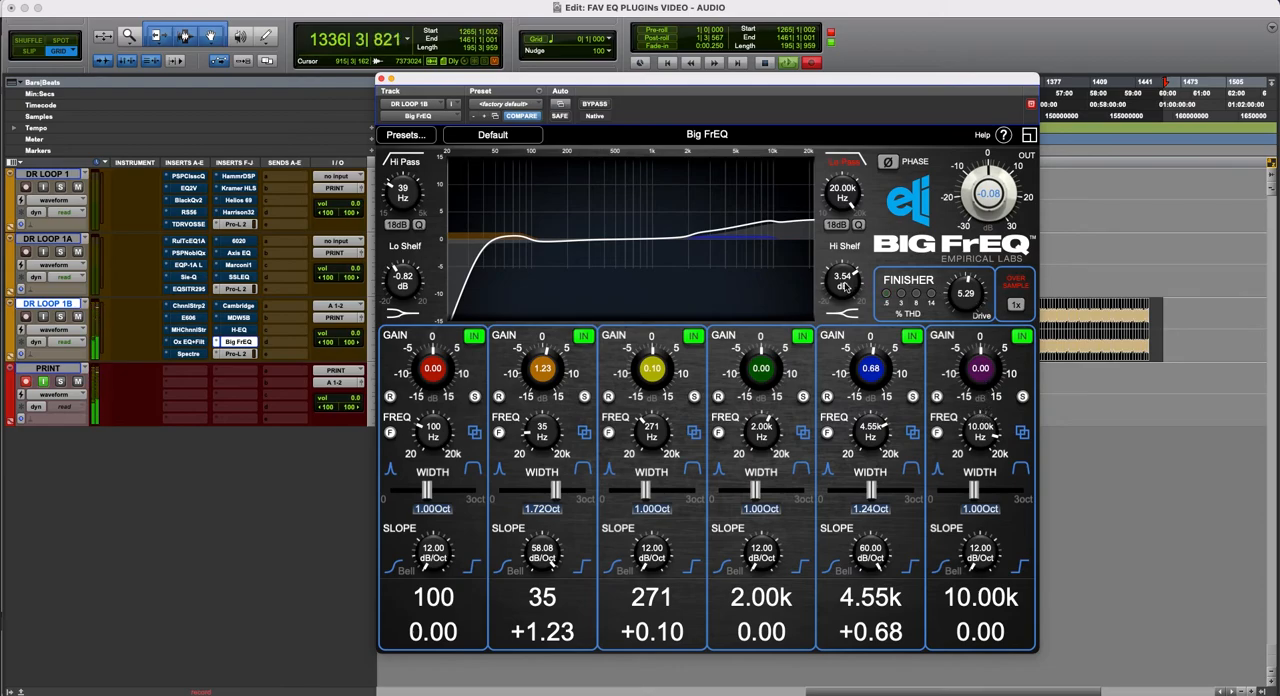
- Enable the Big FrEQ's low-pass filter, set its slope to 6 dB and its Q to 14.36
{"action": "left_click", "coordinate": [845, 161]}
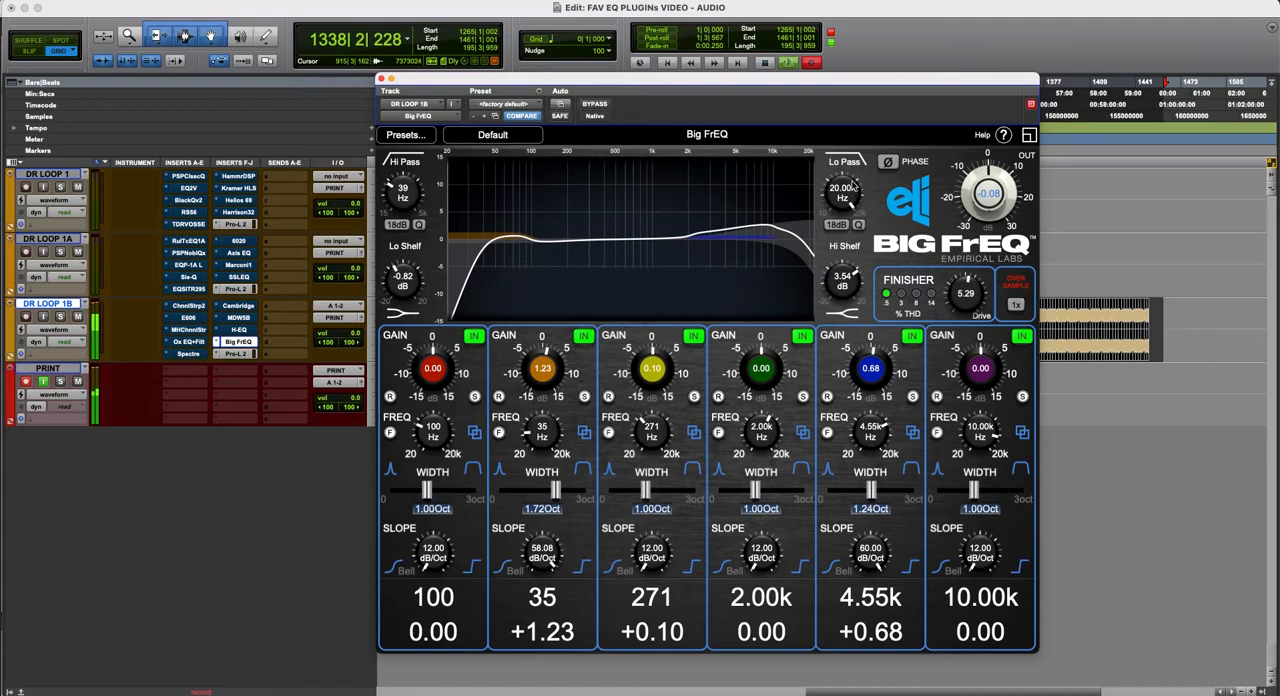
{"action": "left_click", "coordinate": [845, 226]}
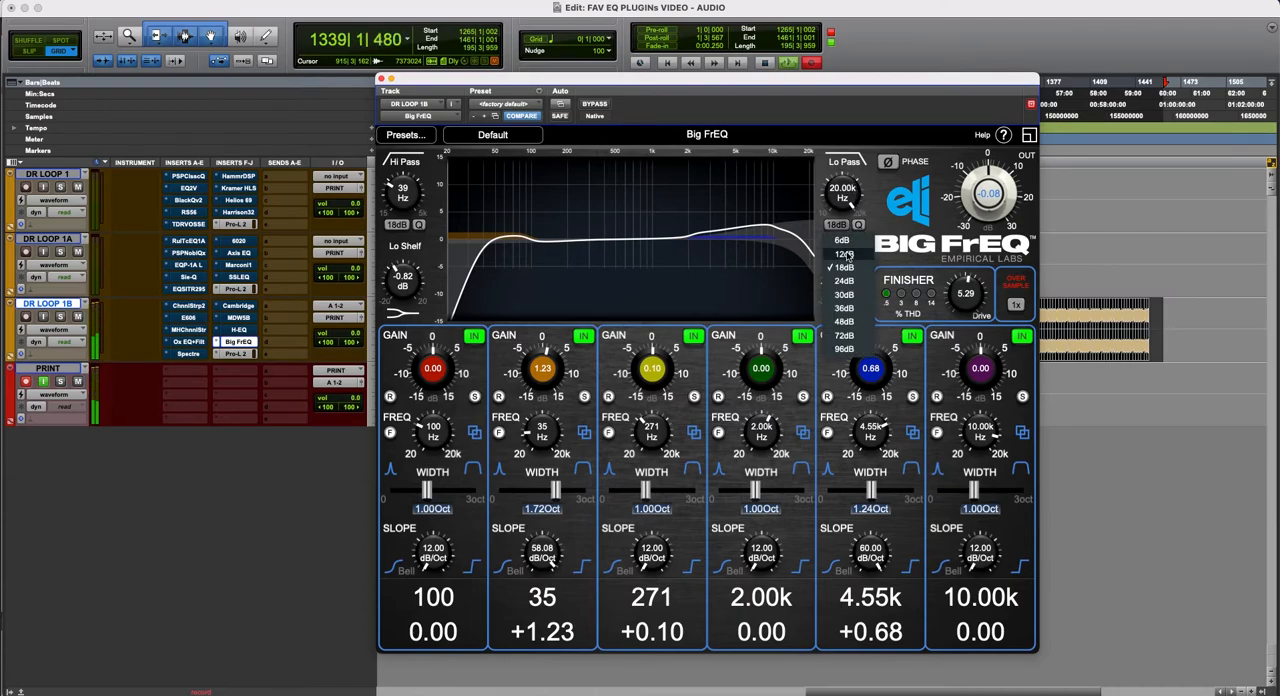
{"action": "left_click", "coordinate": [843, 240]}
{"action": "left_click", "coordinate": [859, 226]}
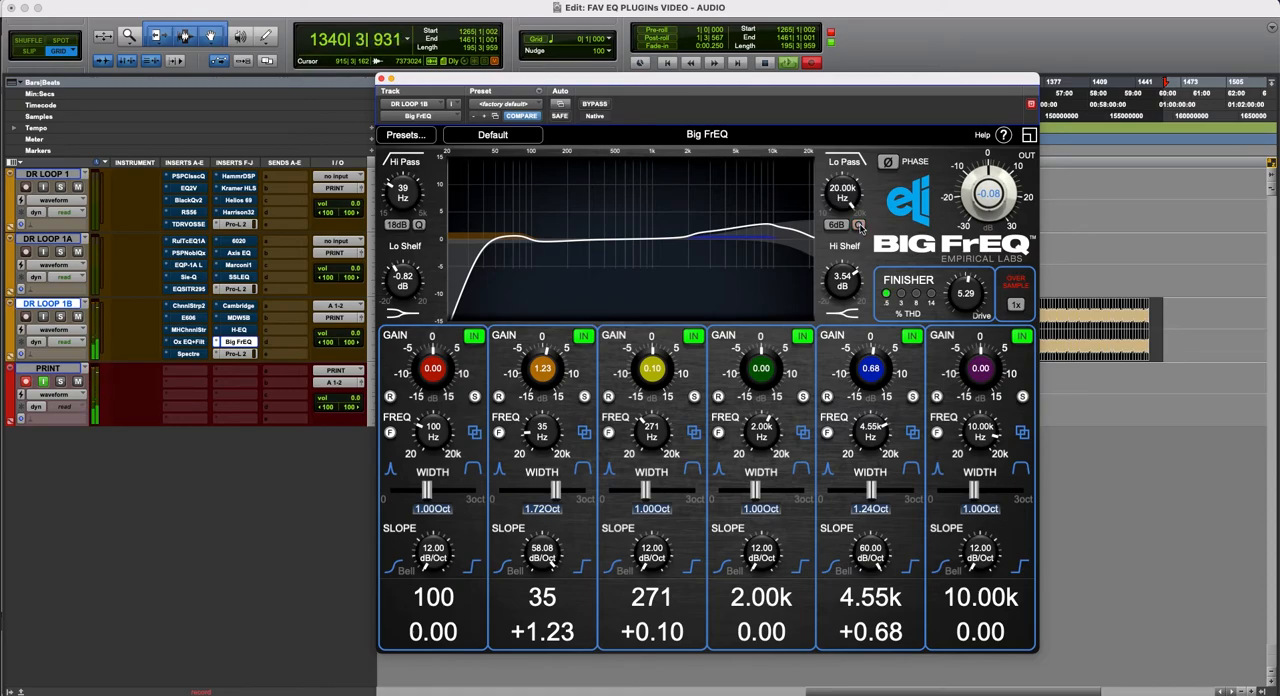
{"action": "left_click_drag", "start_coordinate": [841, 195], "coordinate": [866, 229]}
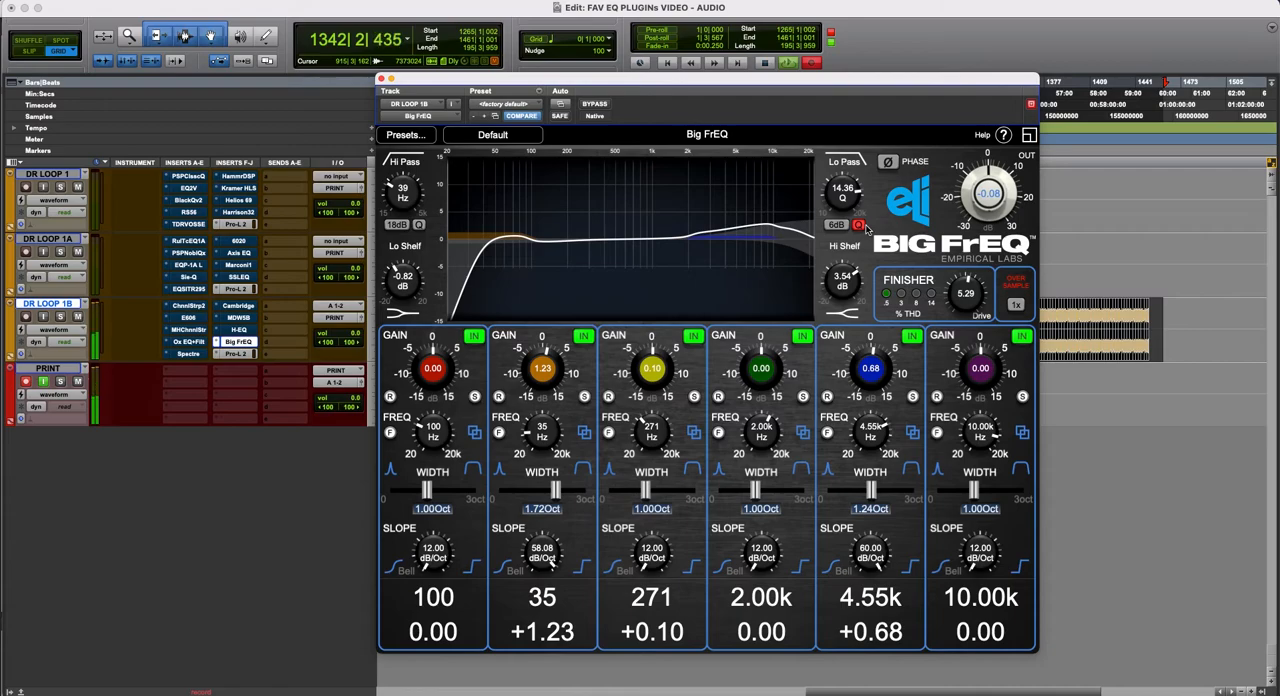
{"action": "left_click", "coordinate": [859, 226]}
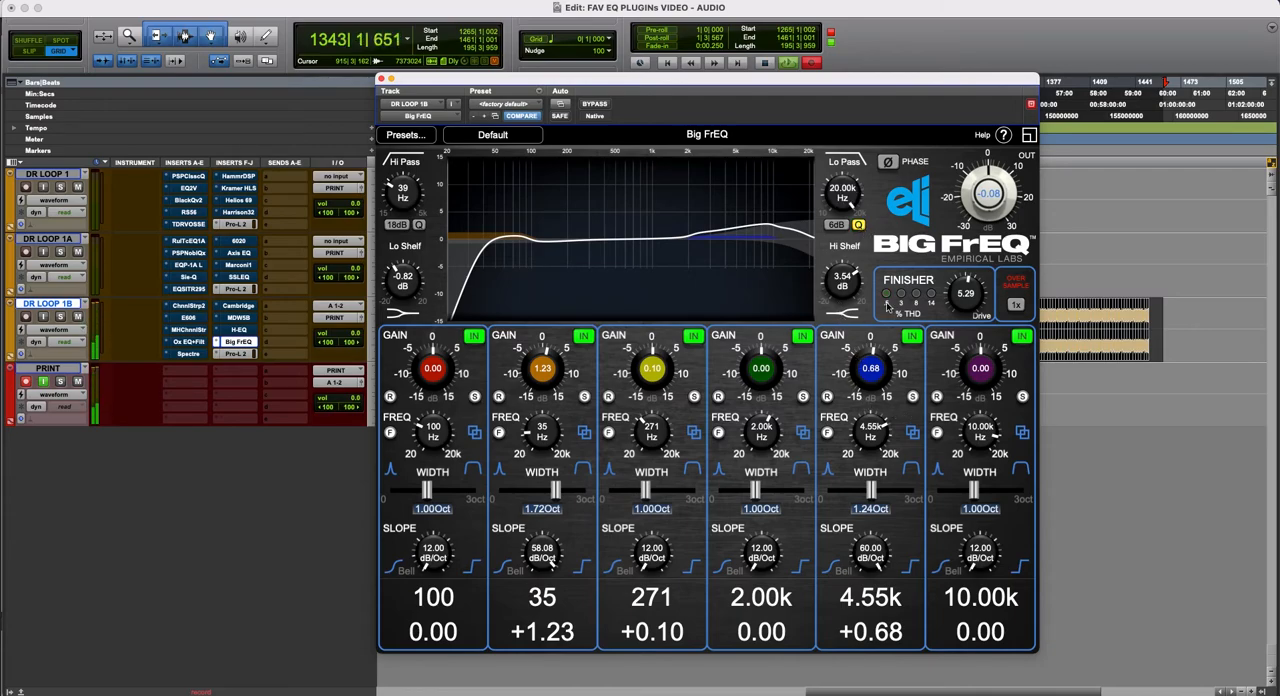
- Set the 4.55 kHz band's gain to +0.34, and the highest band to +2.12 at 20 kHz with 1.21 Oct width and 60 dB/Oct slope
{"action": "left_click_drag", "start_coordinate": [984, 382], "coordinate": [981, 376]}
{"action": "mouse_move", "coordinate": [882, 380]}
{"action": "left_mouse_down"}
{"action": "mouse_move", "coordinate": [884, 368]}
{"action": "mouse_move", "coordinate": [883, 380]}
{"action": "left_mouse_up"}
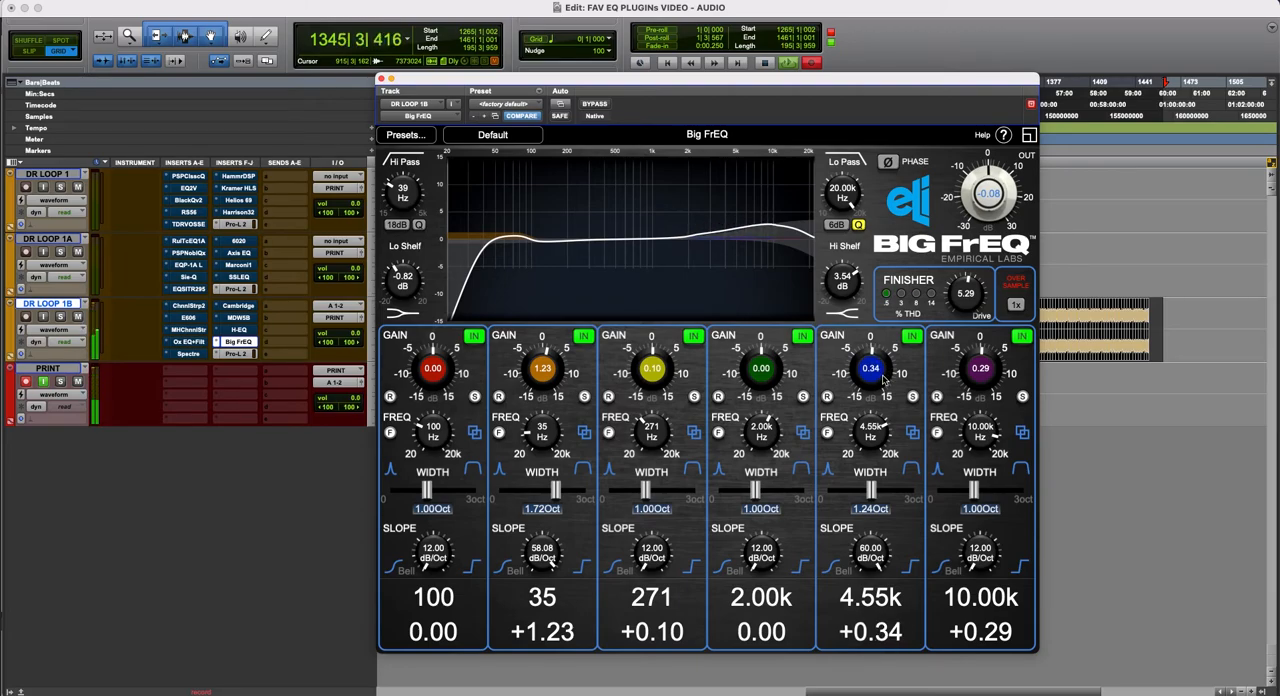
{"action": "left_click_drag", "start_coordinate": [995, 368], "coordinate": [957, 370]}
{"action": "left_click_drag", "start_coordinate": [983, 436], "coordinate": [1003, 424]}
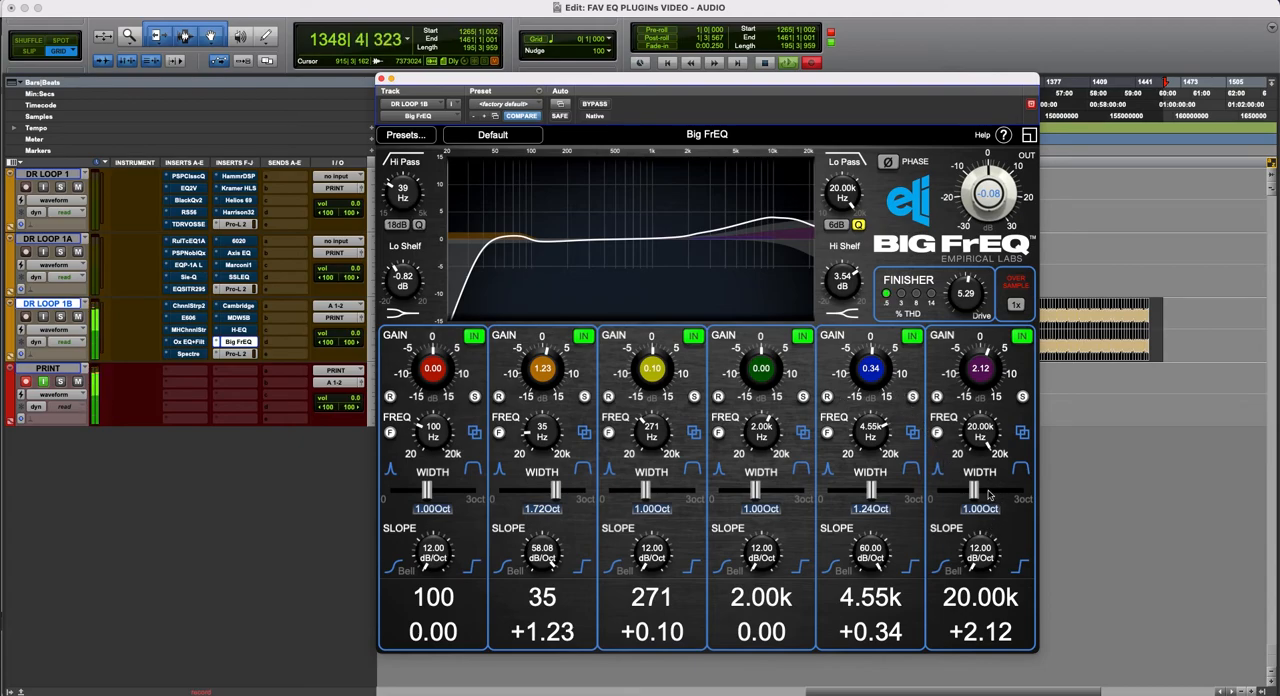
{"action": "left_click_drag", "start_coordinate": [973, 493], "coordinate": [1100, 372]}
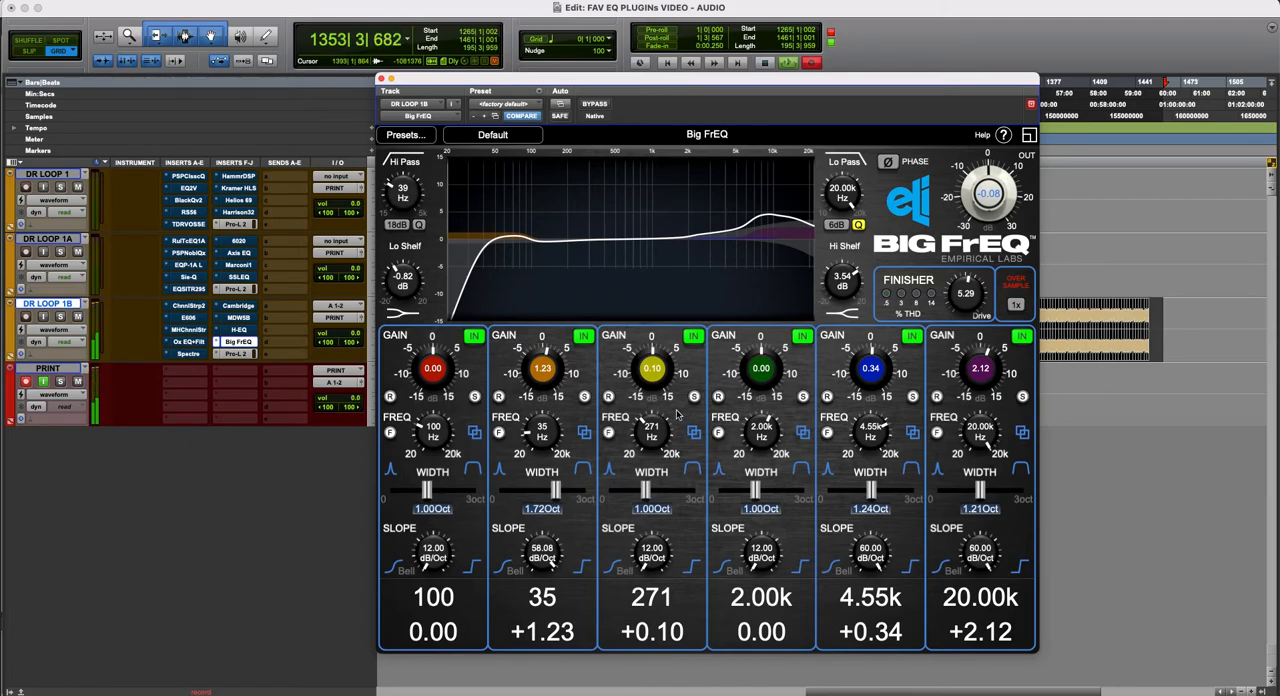
- Raise the 35 Hz band's gain to +1.36 and the 271 Hz band's to +3.08, steepening the latter's slope to about 59 dB/Oct
{"action": "left_click_drag", "start_coordinate": [537, 377], "coordinate": [680, 380]}
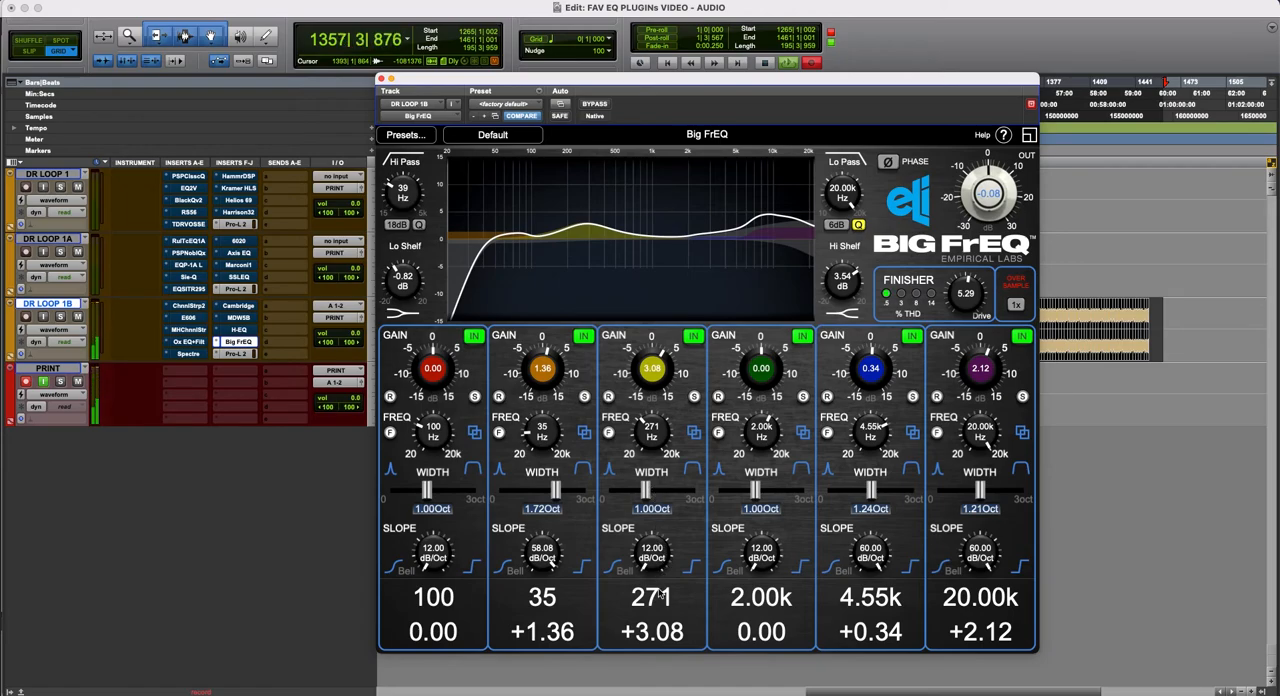
{"action": "left_click_drag", "start_coordinate": [654, 562], "coordinate": [725, 430]}
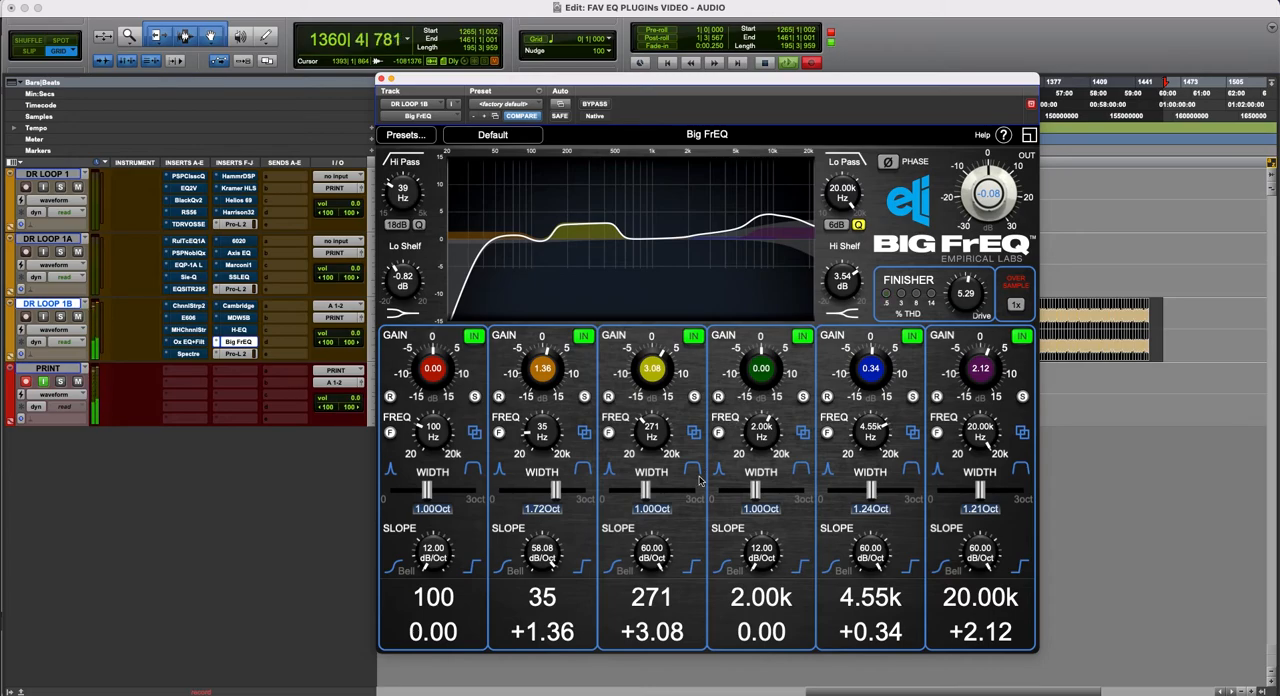
{"action": "left_click_drag", "start_coordinate": [657, 561], "coordinate": [657, 566]}
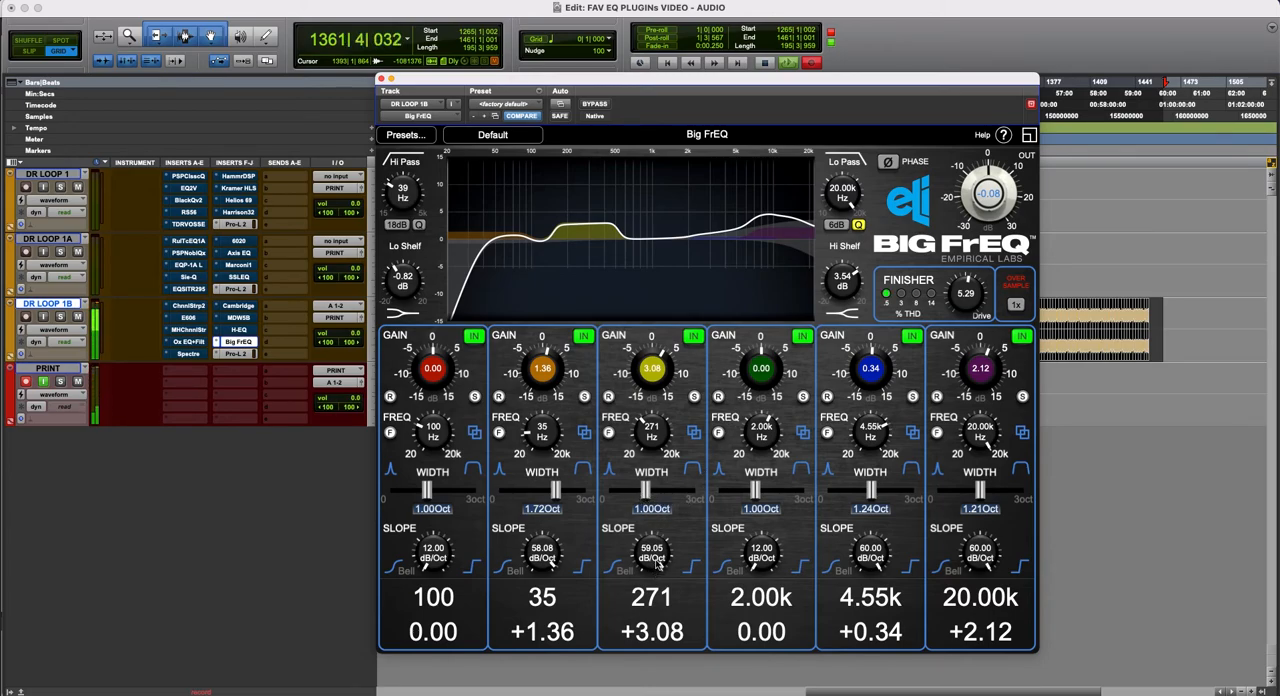
- Retune the 271 Hz band to 585 Hz with a gain of +1.43 and reduce its slope to 12 dB/Oct
{"action": "left_click_drag", "start_coordinate": [660, 400], "coordinate": [657, 426]}
{"action": "left_click_drag", "start_coordinate": [657, 552], "coordinate": [651, 668]}
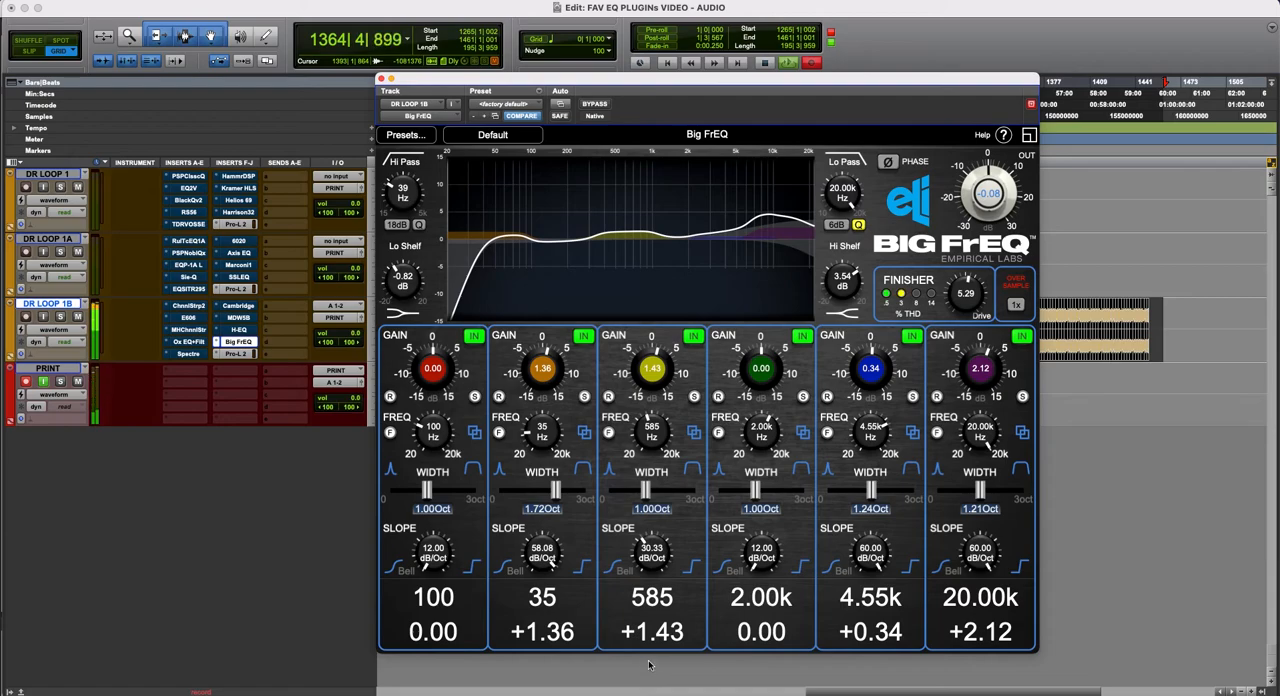
{"action": "left_click_drag", "start_coordinate": [653, 547], "coordinate": [665, 638]}
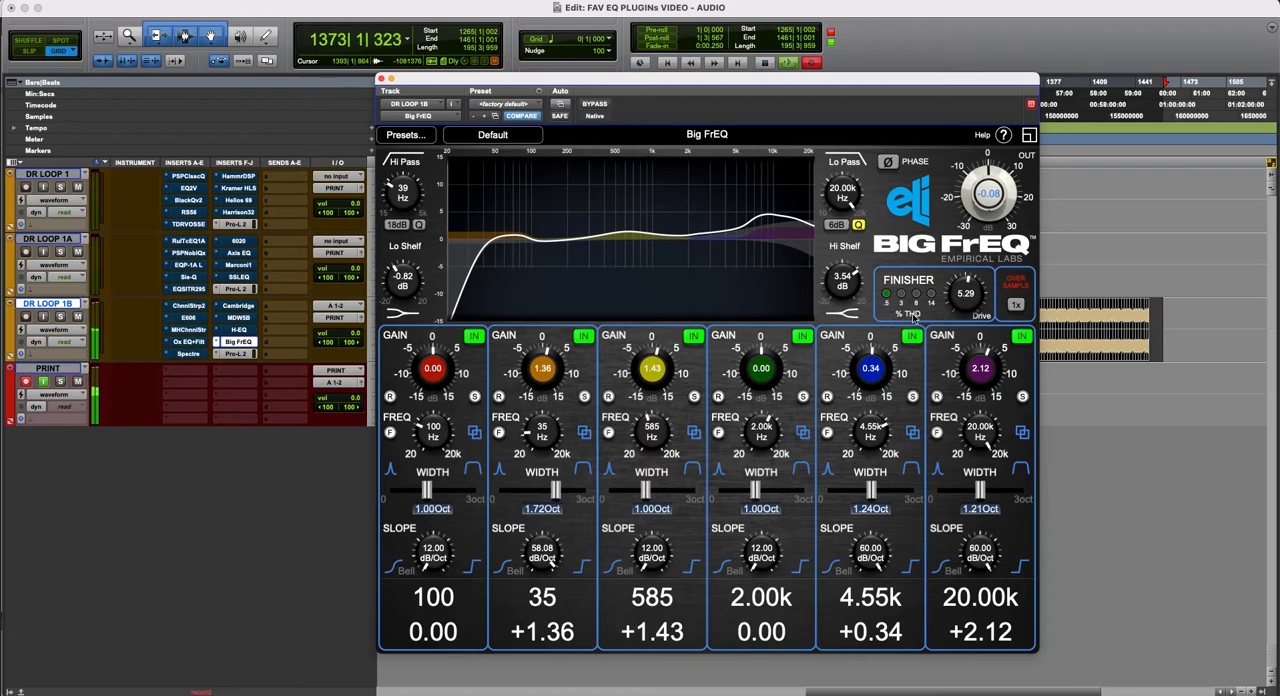
- Raise the Finisher's Drive to about 8.94 to audition the saturation and bring it back down to 5.15
{"action": "left_click_drag", "start_coordinate": [982, 307], "coordinate": [998, 250]}
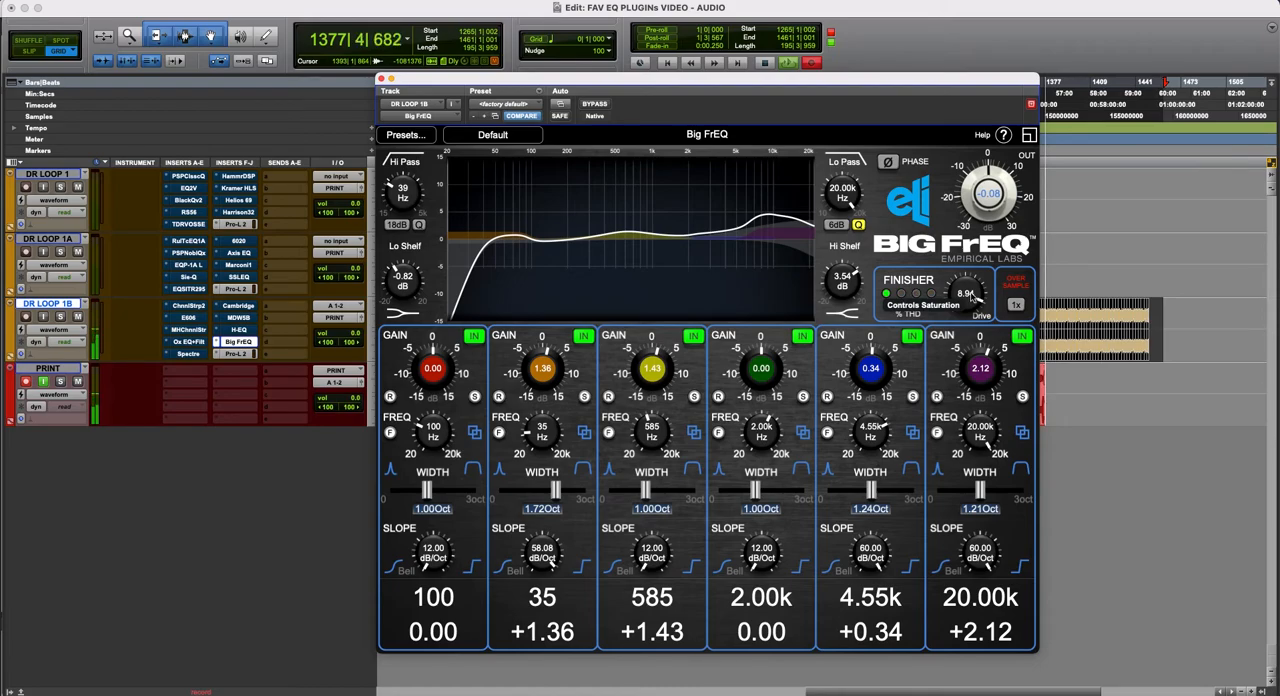
{"action": "left_click_drag", "start_coordinate": [970, 296], "coordinate": [957, 353]}
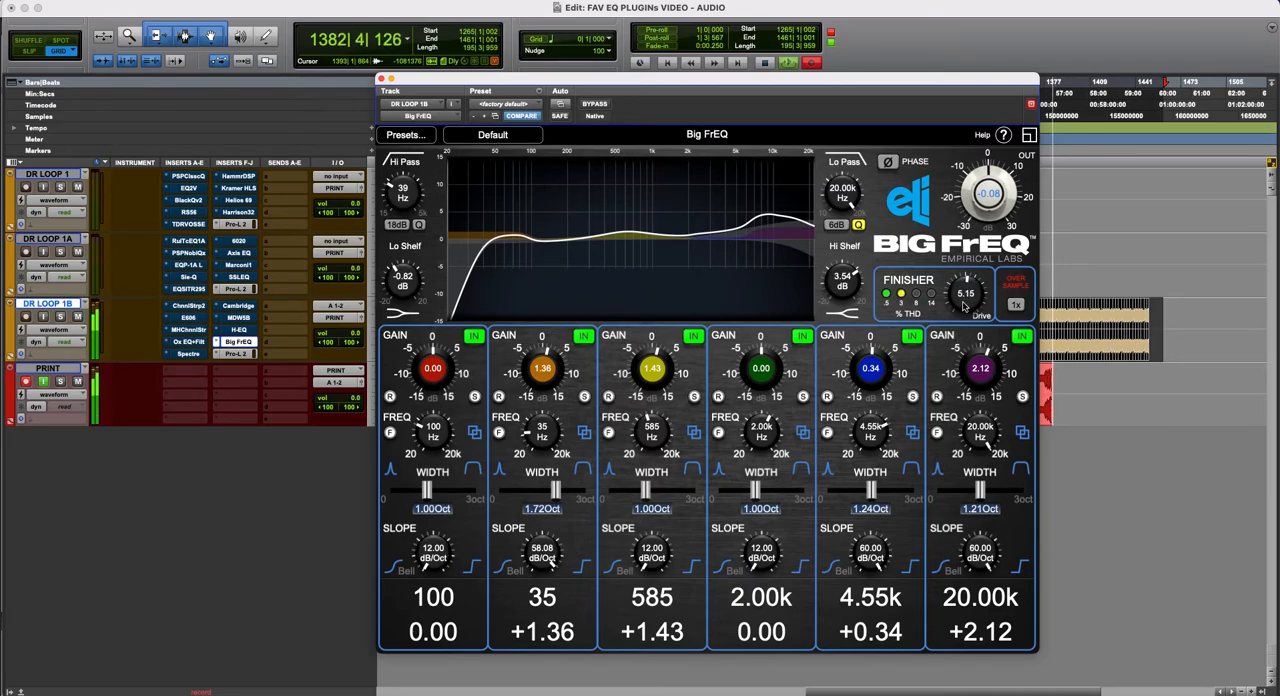
- Set the Finisher's Drive to 5.17 and the output level to -0.05, and compare the processed drums against bypass
{"action": "left_click_drag", "start_coordinate": [963, 306], "coordinate": [963, 304]}
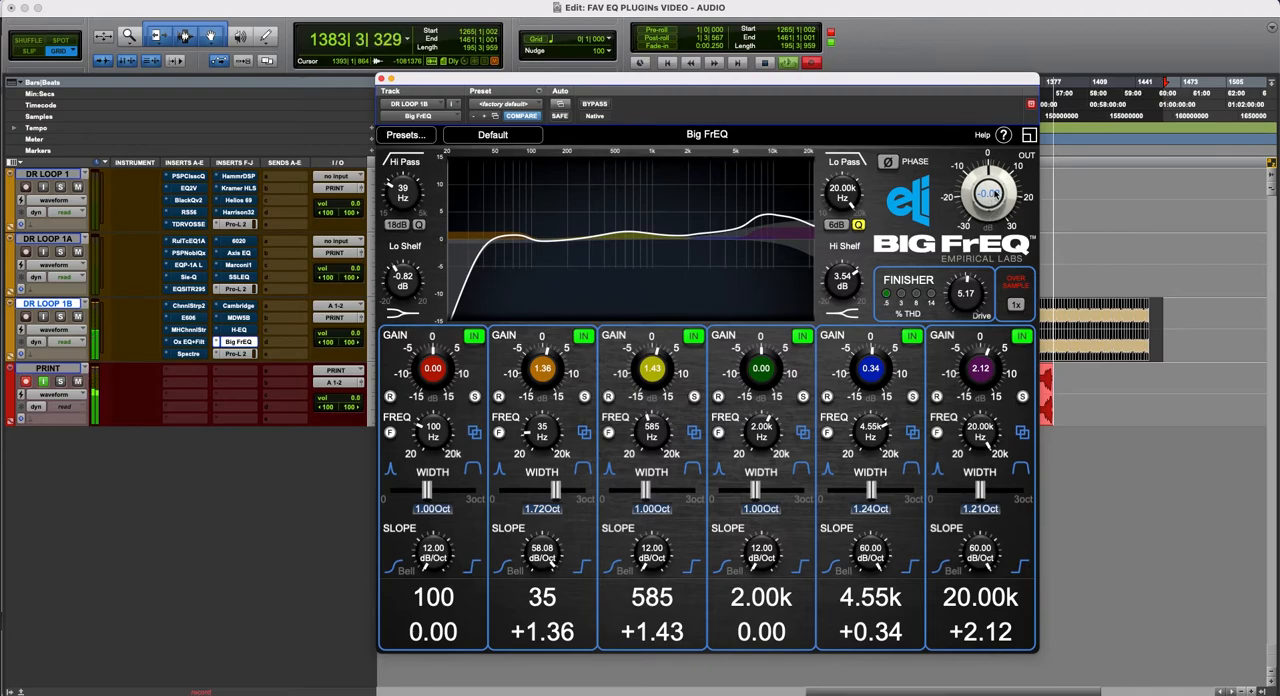
{"action": "left_click_drag", "start_coordinate": [988, 193], "coordinate": [988, 192]}
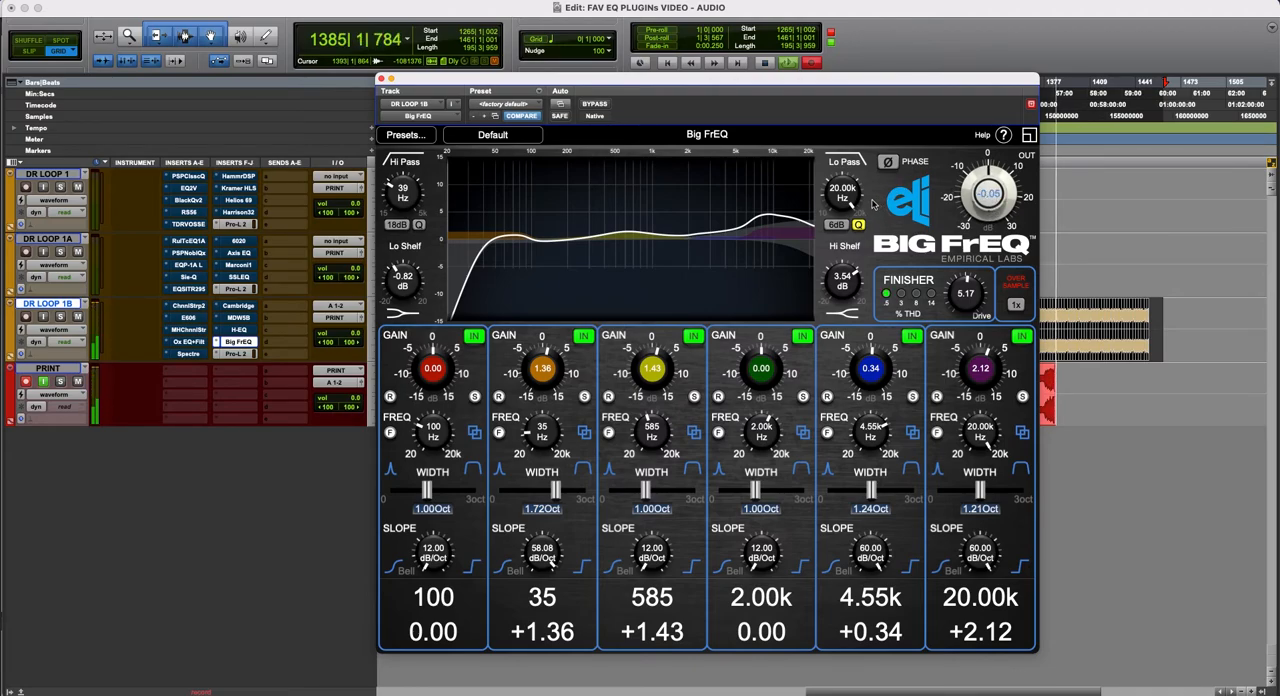
{"action": "left_click", "coordinate": [596, 104]}
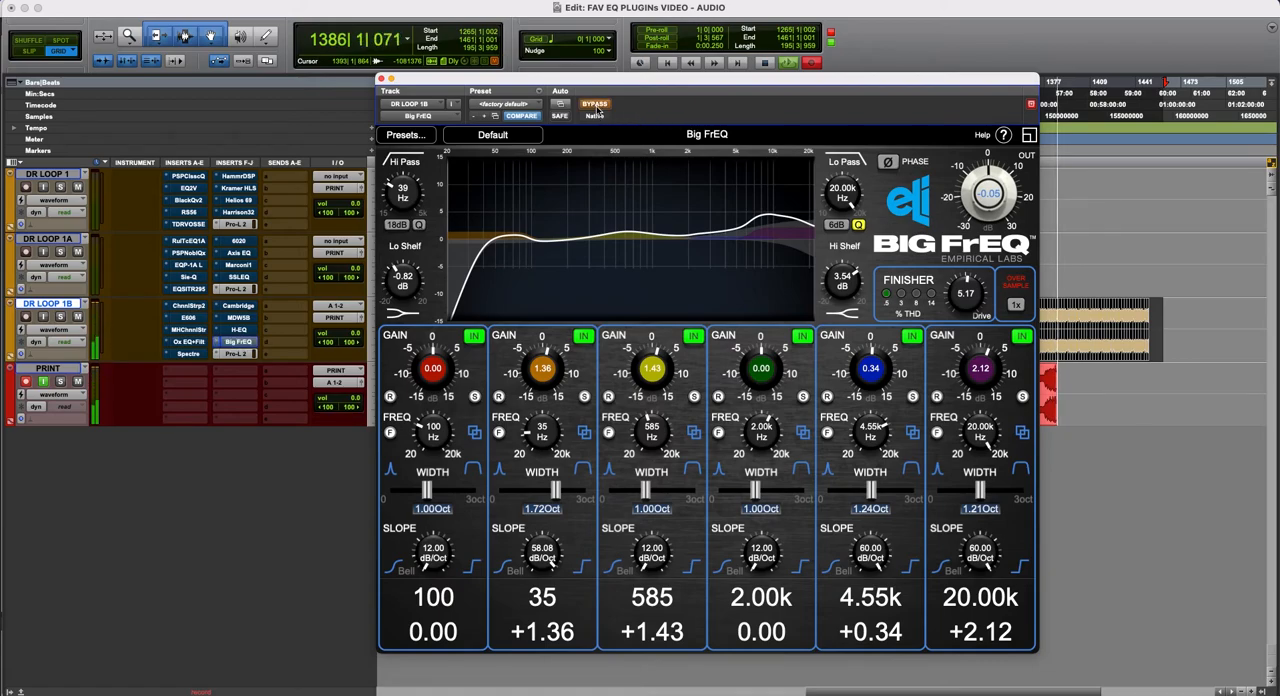
{"action": "left_click", "coordinate": [596, 105]}
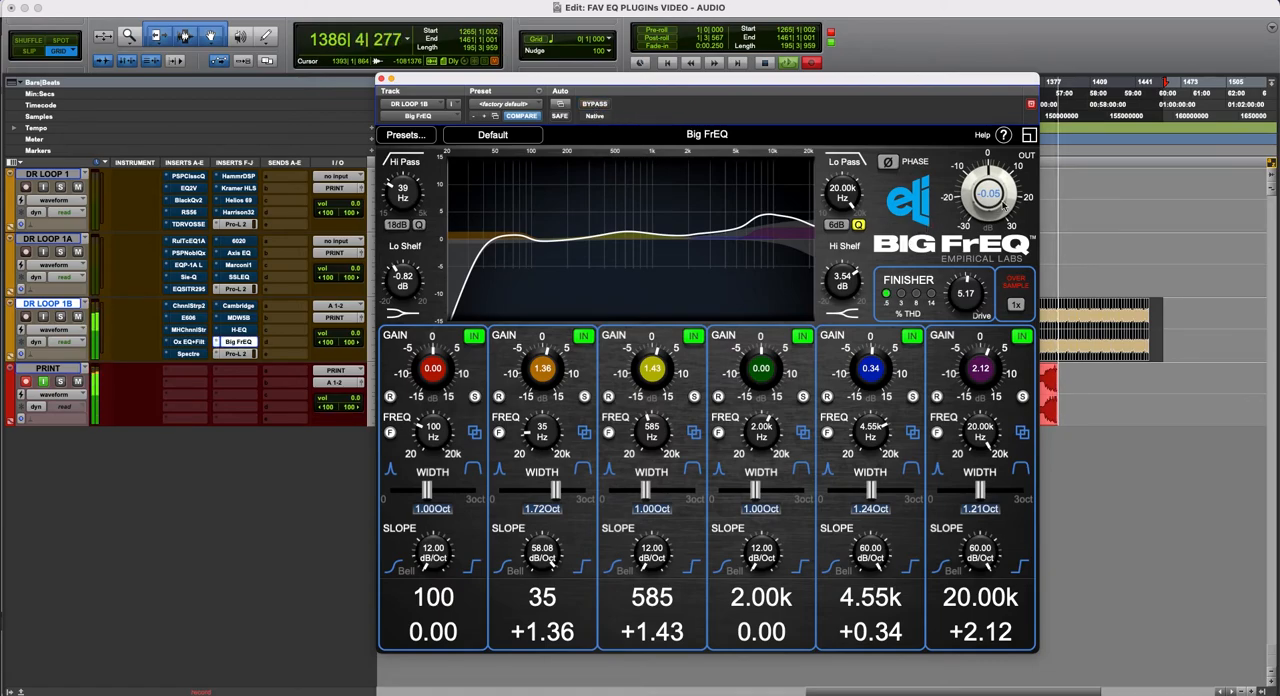
- Lower the output level to -1.08 and raise the Finisher's Drive to 5.76, comparing the processed drums against bypass
{"action": "left_click_drag", "start_coordinate": [1007, 200], "coordinate": [1007, 214]}
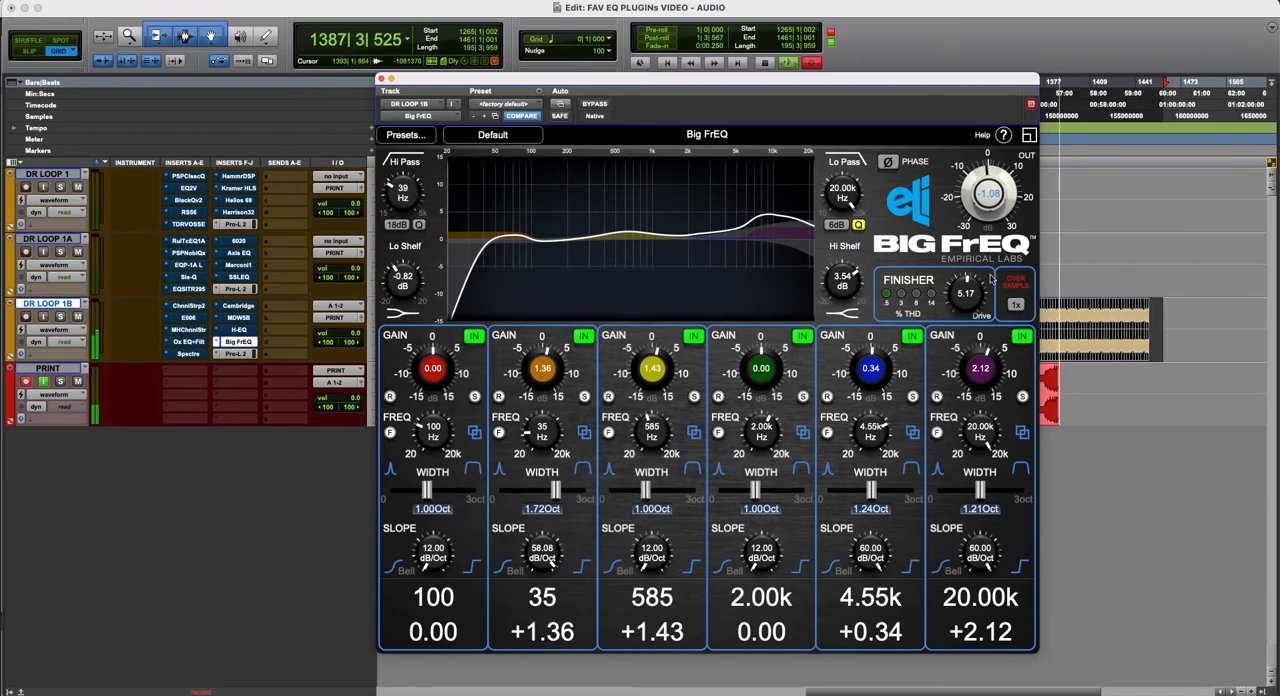
{"action": "left_click_drag", "start_coordinate": [977, 297], "coordinate": [1000, 289]}
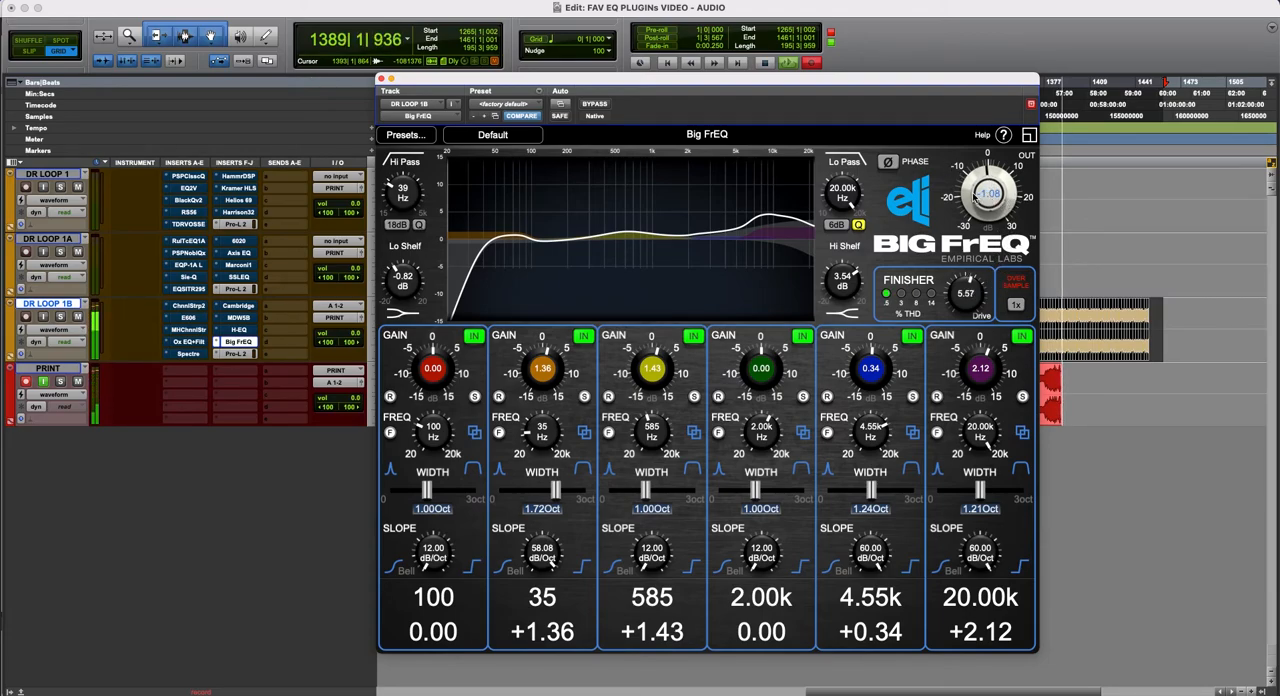
{"action": "left_click", "coordinate": [595, 104]}
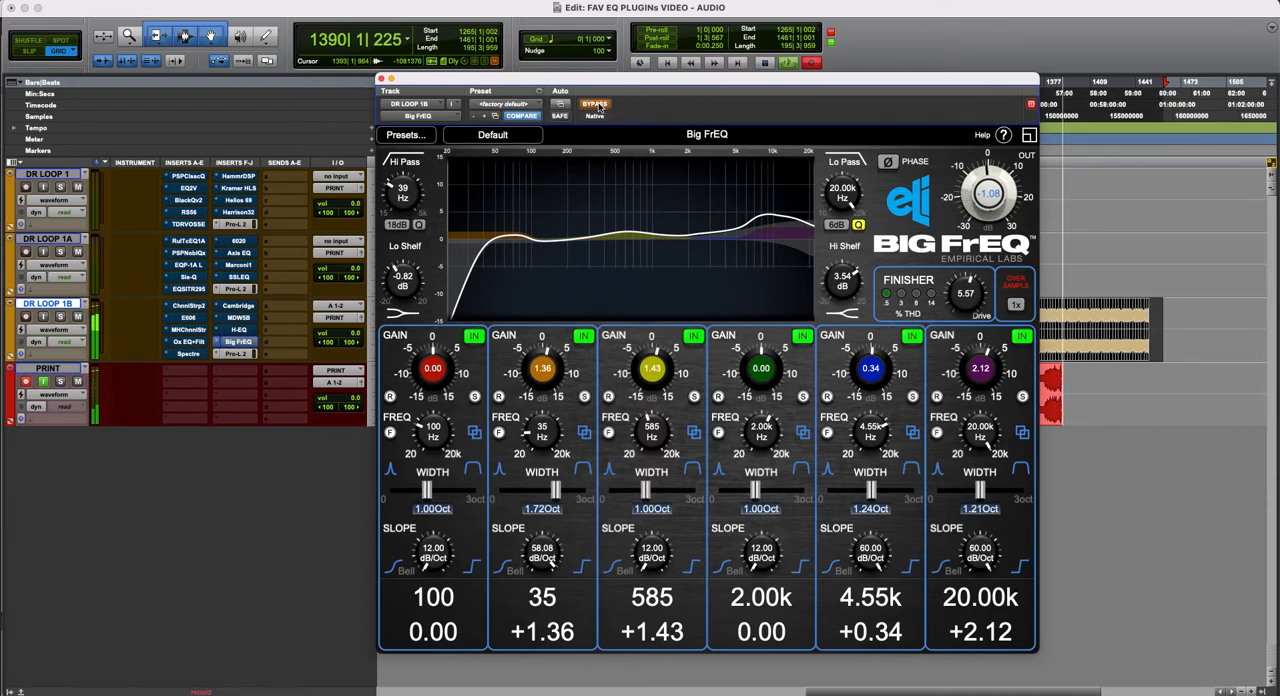
{"action": "left_click", "coordinate": [597, 105]}
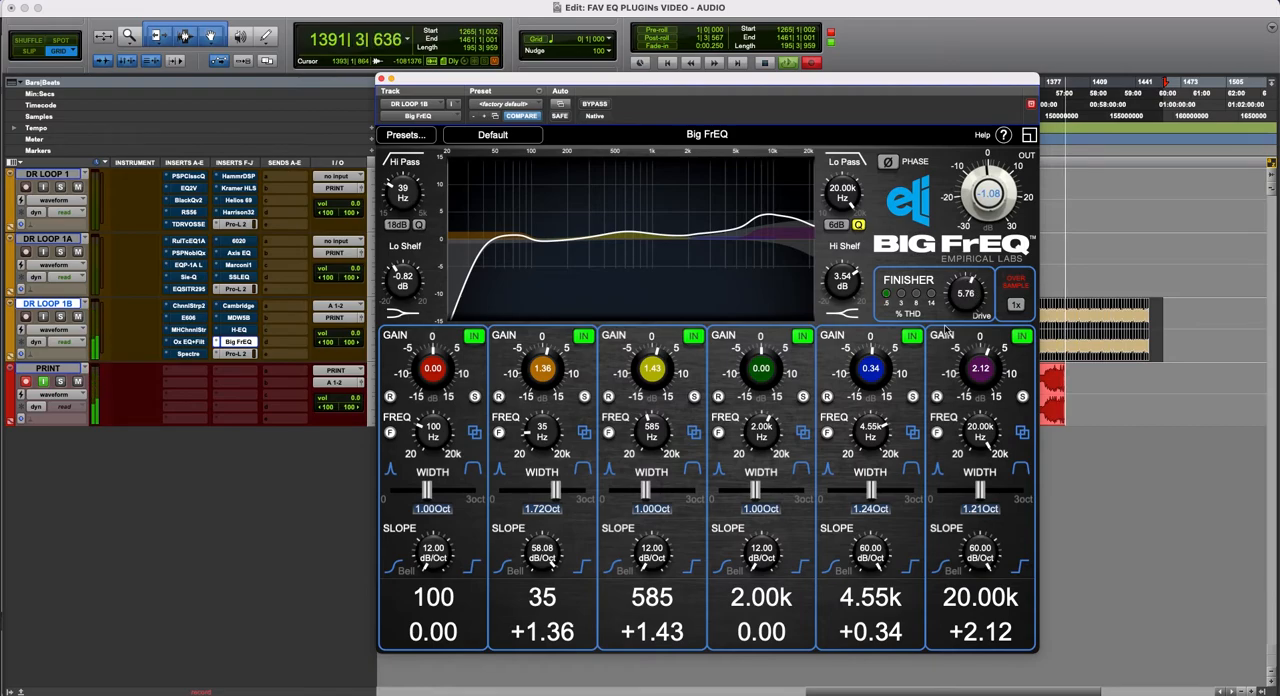
- Reduce the 20 kHz band's gain to +1.13 and the Hi Shelf to 2.45 dB
{"action": "scroll", "coordinate": [967, 378], "scroll_direction": "down", "scroll_amount": 2}
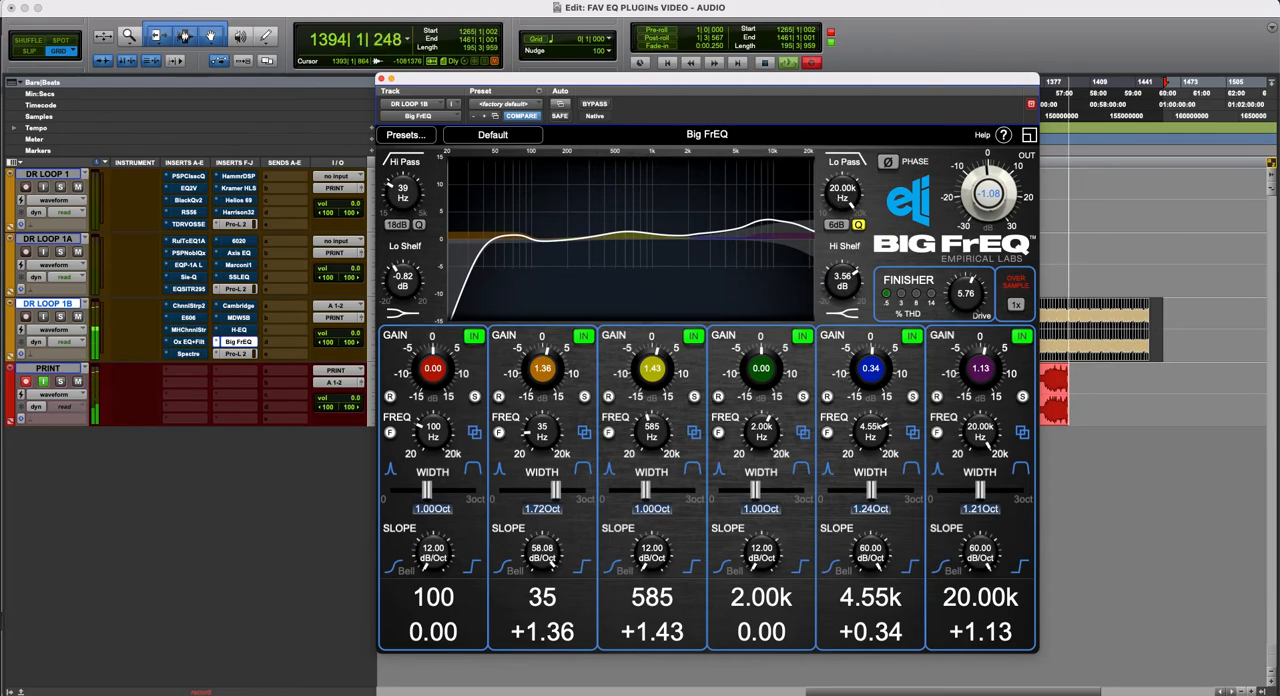
{"action": "scroll", "coordinate": [851, 283], "scroll_direction": "up", "scroll_amount": 2}
{"action": "scroll", "coordinate": [851, 283], "scroll_direction": "down", "scroll_amount": 5}
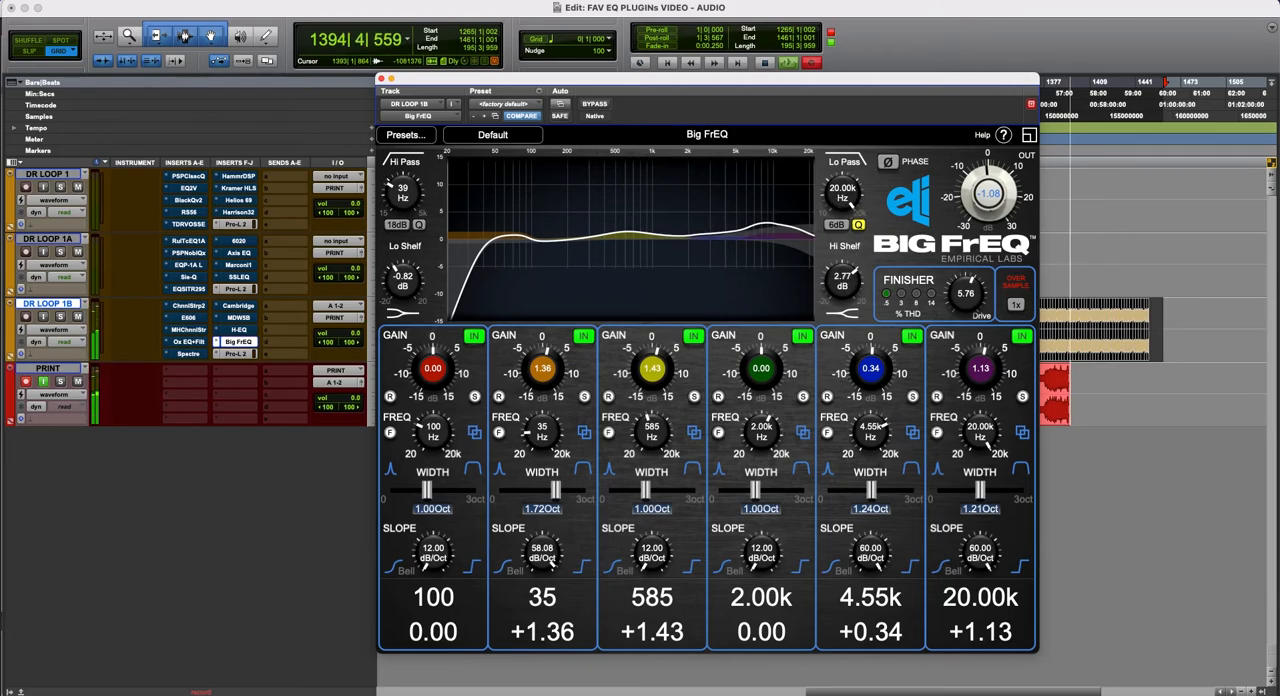
{"action": "scroll", "coordinate": [983, 435], "scroll_direction": "down", "scroll_amount": 1}
- Retune the 4.55 kHz band to 6.88 kHz with a gain of +0.99 and raise the Finisher's Drive to 5.98, checking against bypass
{"action": "left_click_drag", "start_coordinate": [872, 432], "coordinate": [876, 377]}
{"action": "left_click_drag", "start_coordinate": [963, 289], "coordinate": [963, 286]}
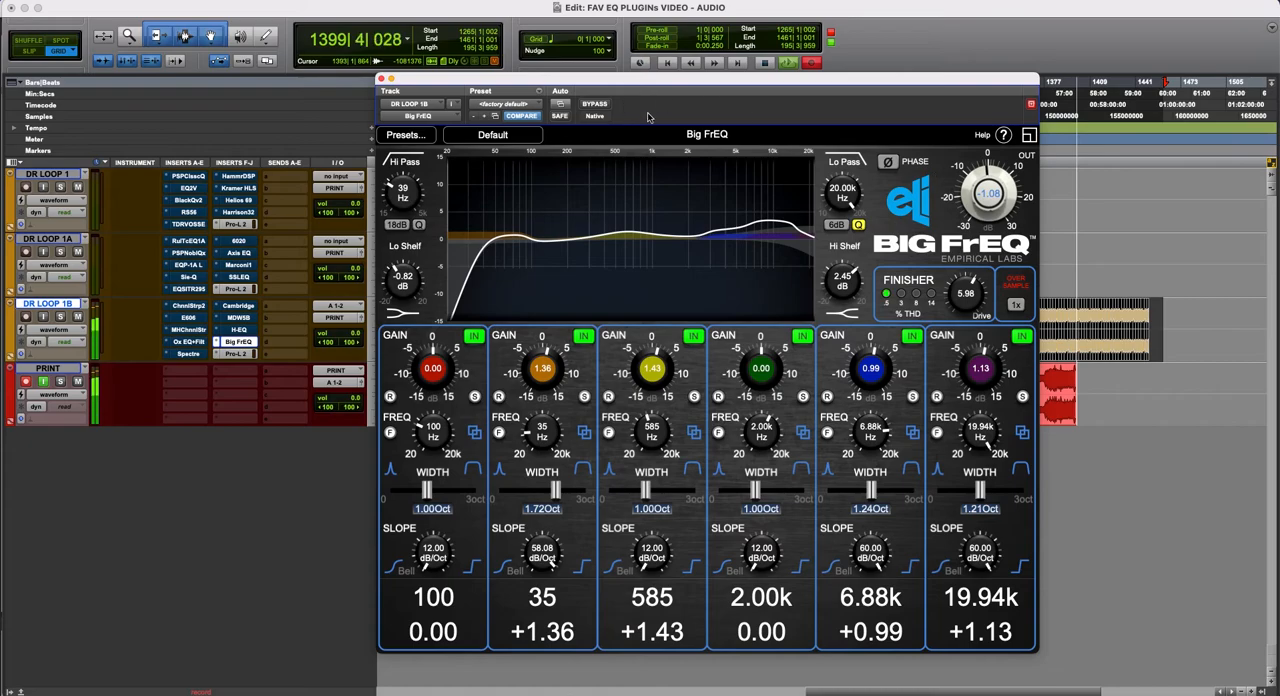
{"action": "left_click", "coordinate": [593, 104]}
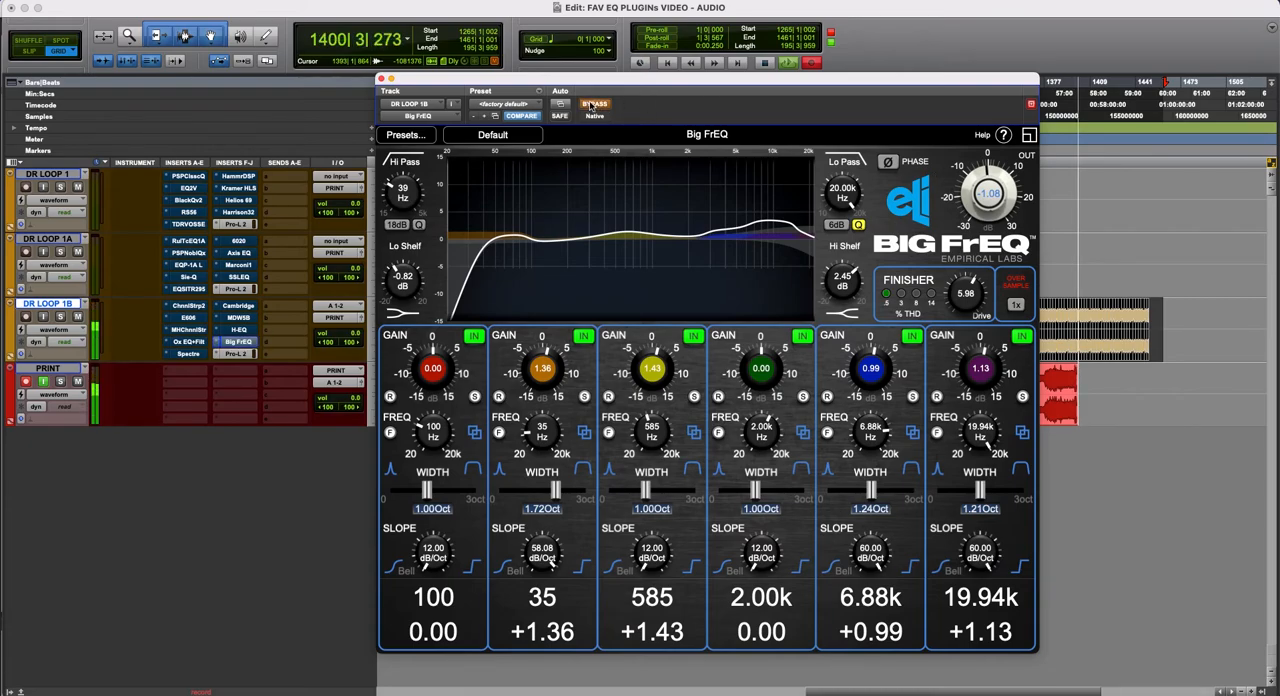
{"action": "left_click", "coordinate": [593, 104]}
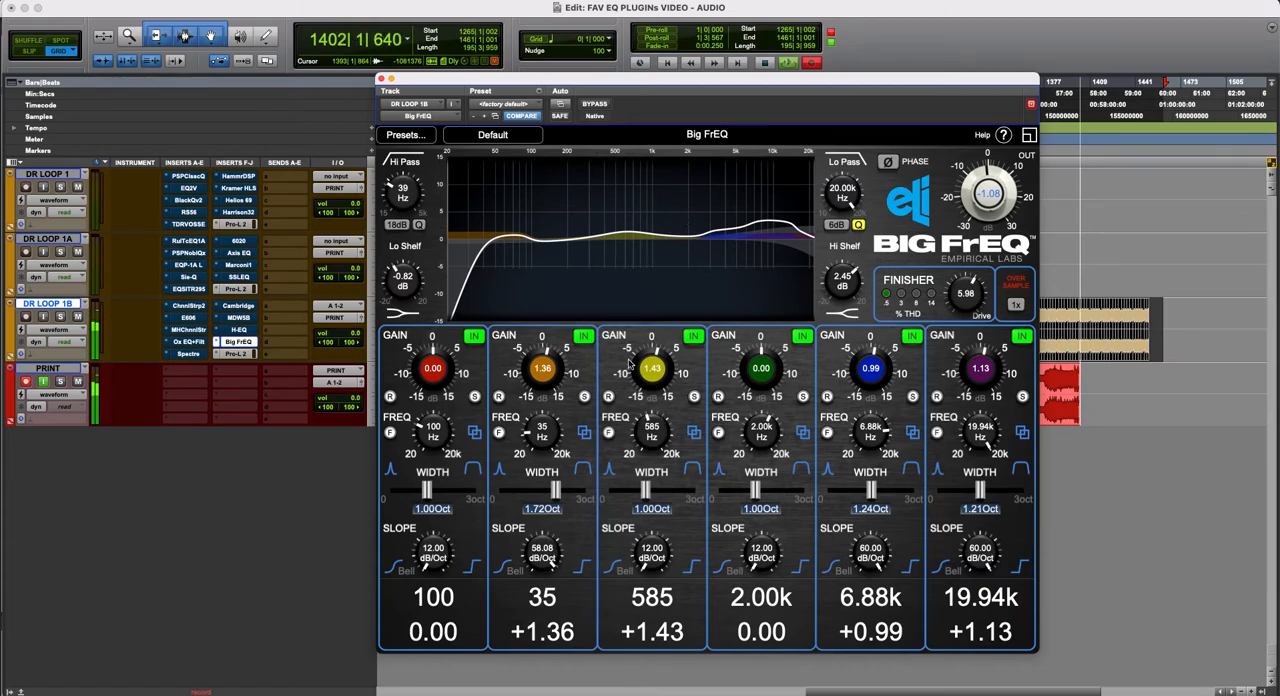
- Cut the 585 Hz band's gain to -0.31 and compare the result against bypass
{"action": "left_click_drag", "start_coordinate": [661, 367], "coordinate": [661, 397]}
{"action": "left_click", "coordinate": [594, 104]}
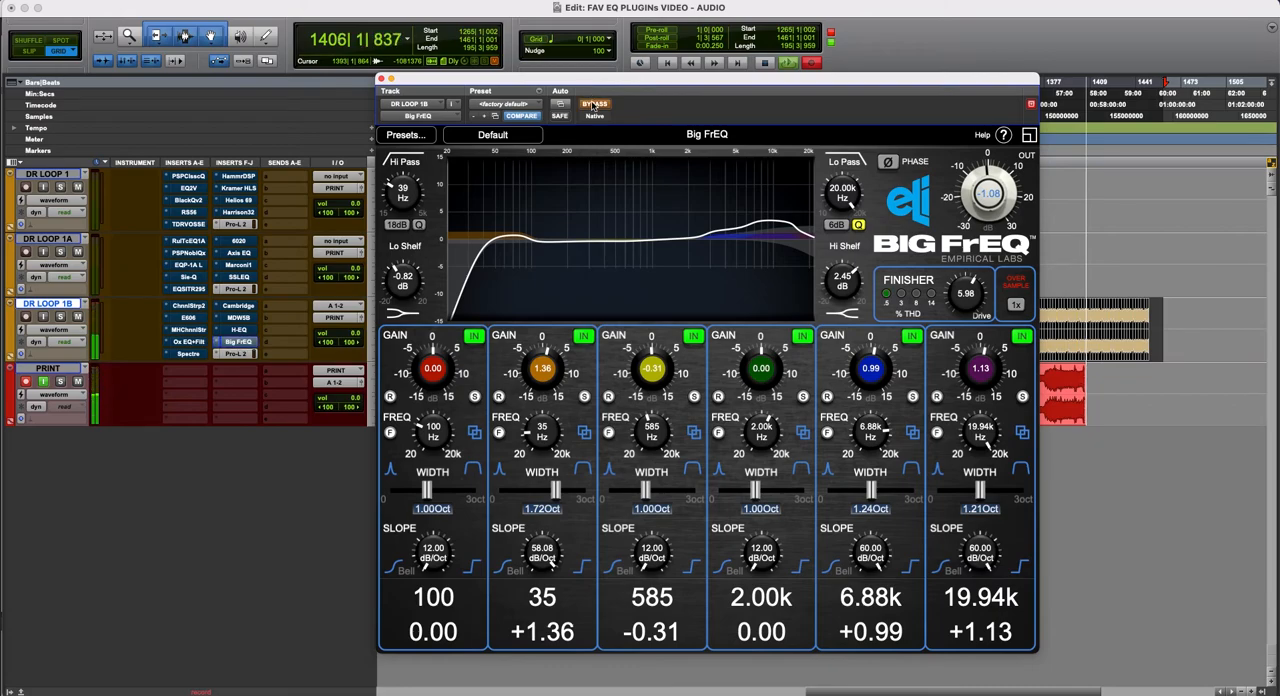
{"action": "left_click", "coordinate": [594, 104]}
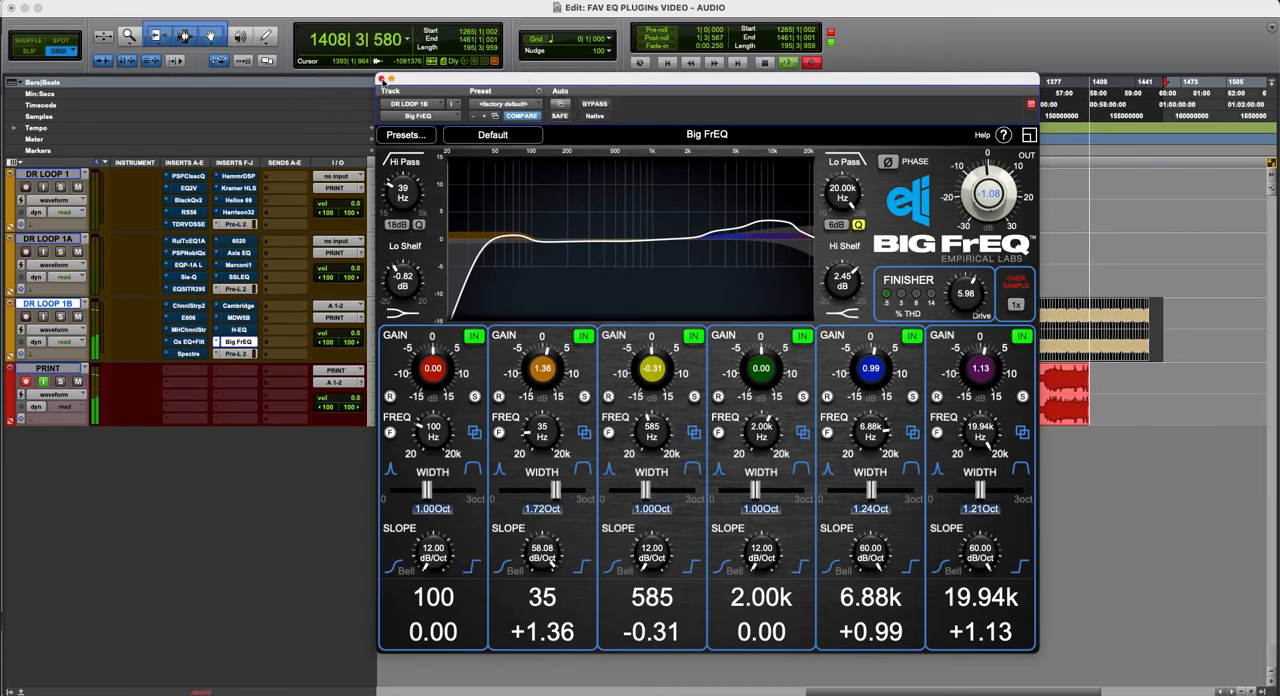
- Close the Big FrEQ plug-in and lower the DR LOOP 1B track's volume to -17.4
{"action": "left_click", "coordinate": [381, 79]}
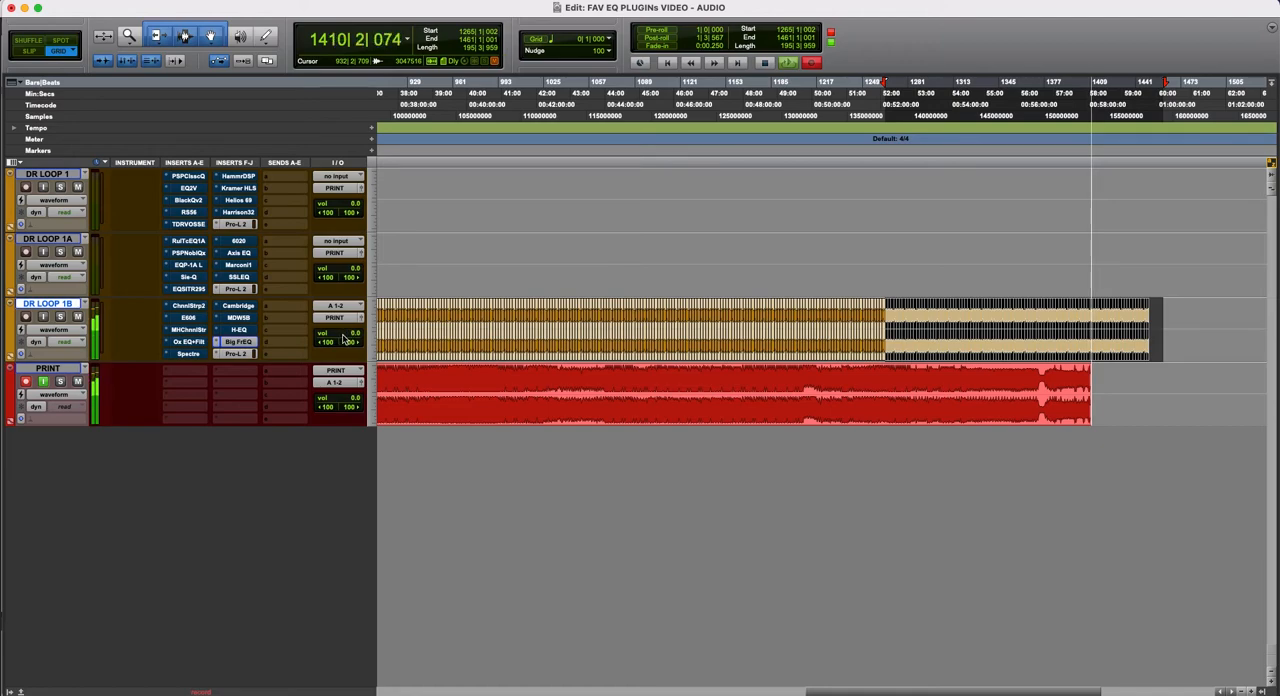
{"action": "left_click_drag", "start_coordinate": [343, 340], "coordinate": [334, 502]}
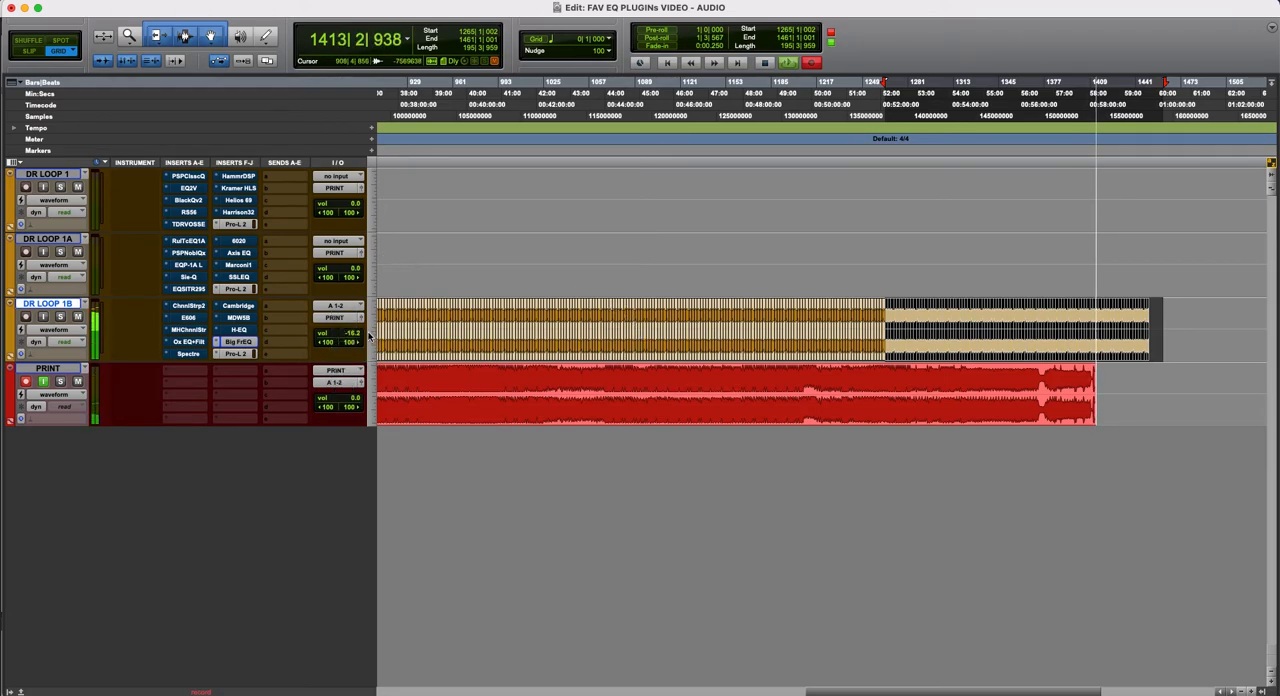
{"action": "left_click_drag", "start_coordinate": [354, 338], "coordinate": [354, 345]}
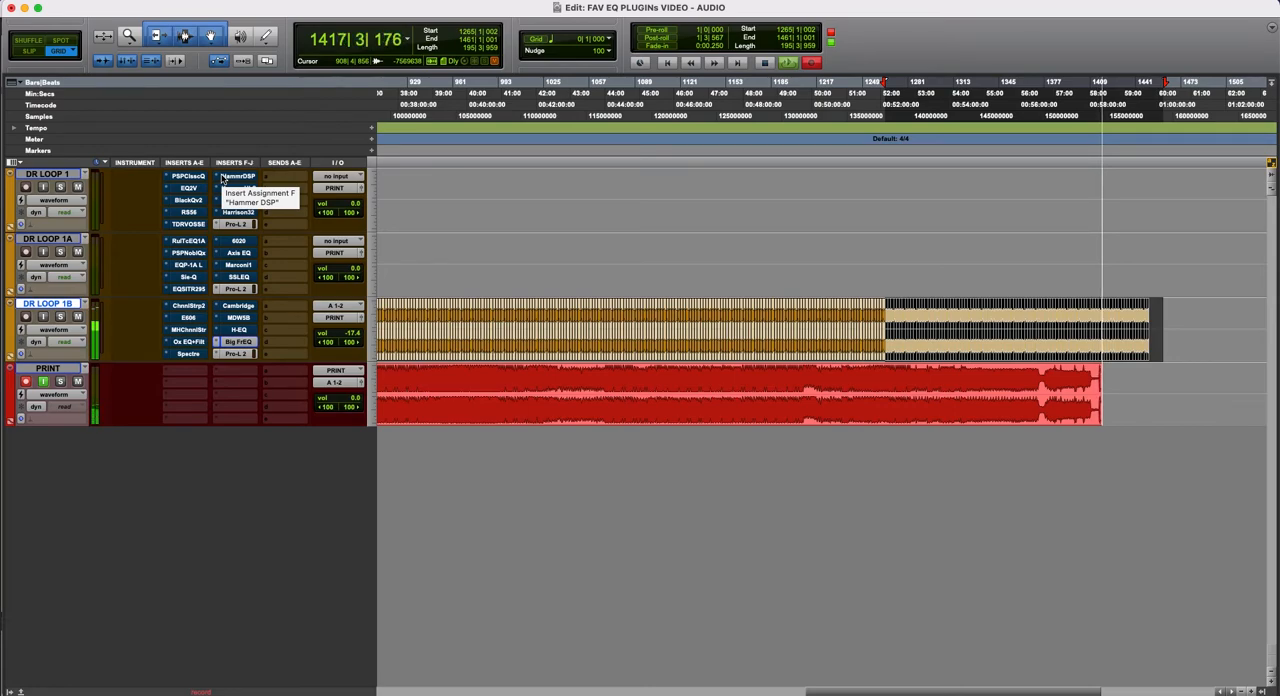
- Review DR LOOP 1's first five inserts one by one: PSP ClassicQex, EQ2V, BlackQ v2, RS56 and SlickEQ
{"action": "left_click", "coordinate": [188, 176]}
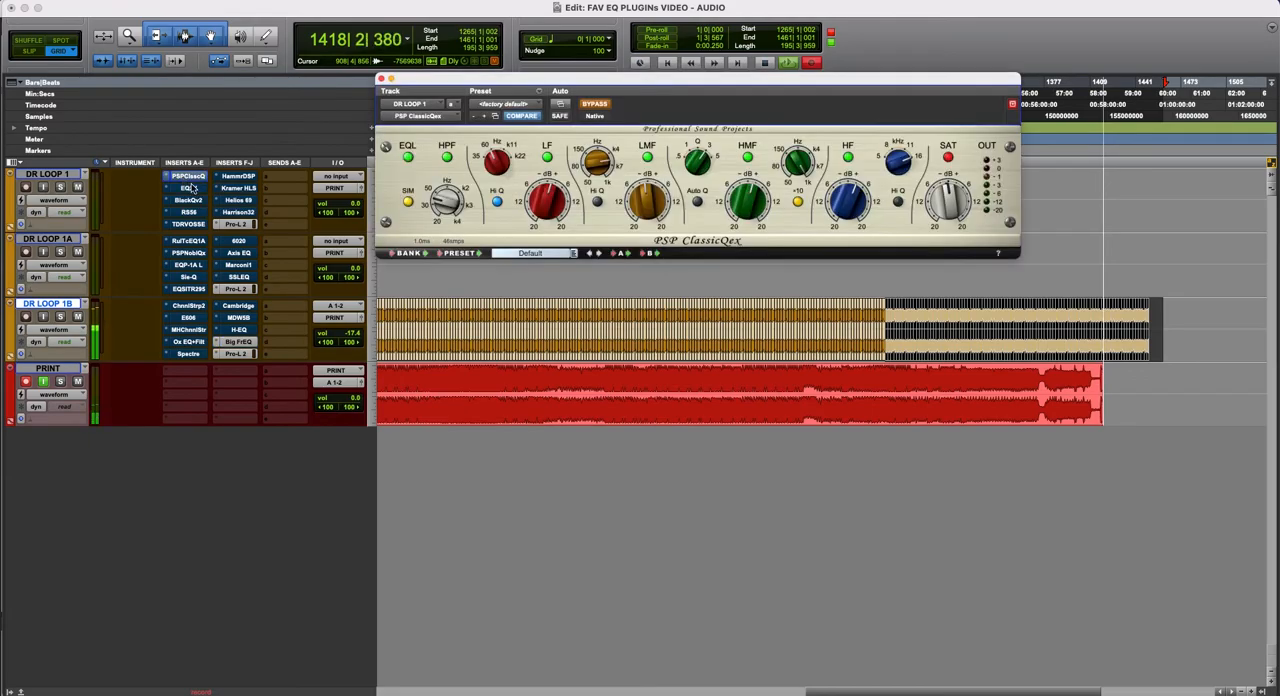
{"action": "left_click", "coordinate": [190, 188]}
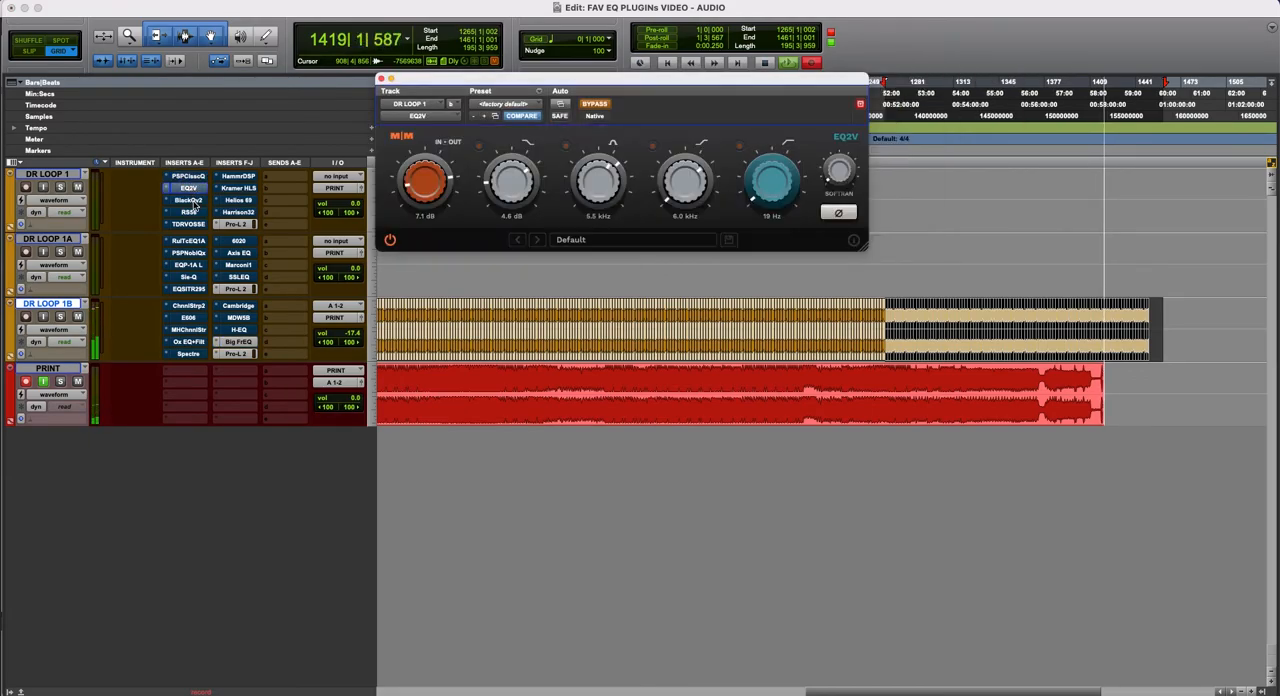
{"action": "left_click", "coordinate": [190, 201]}
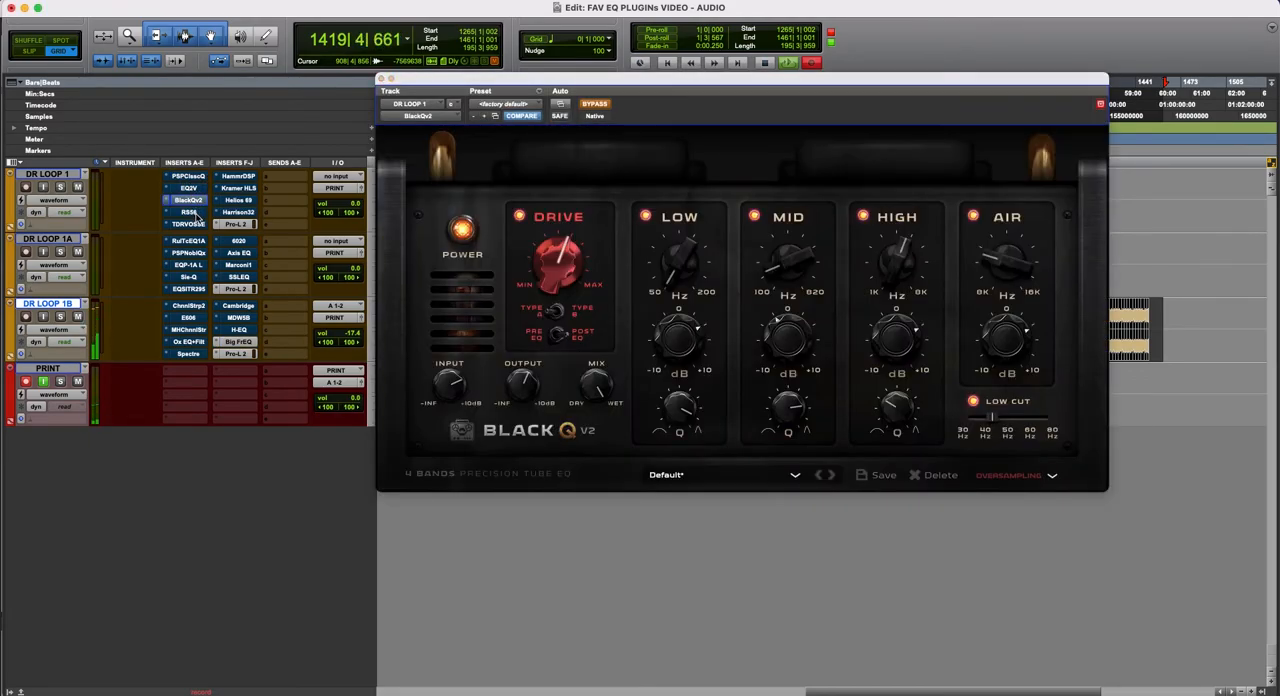
{"action": "left_click", "coordinate": [196, 214]}
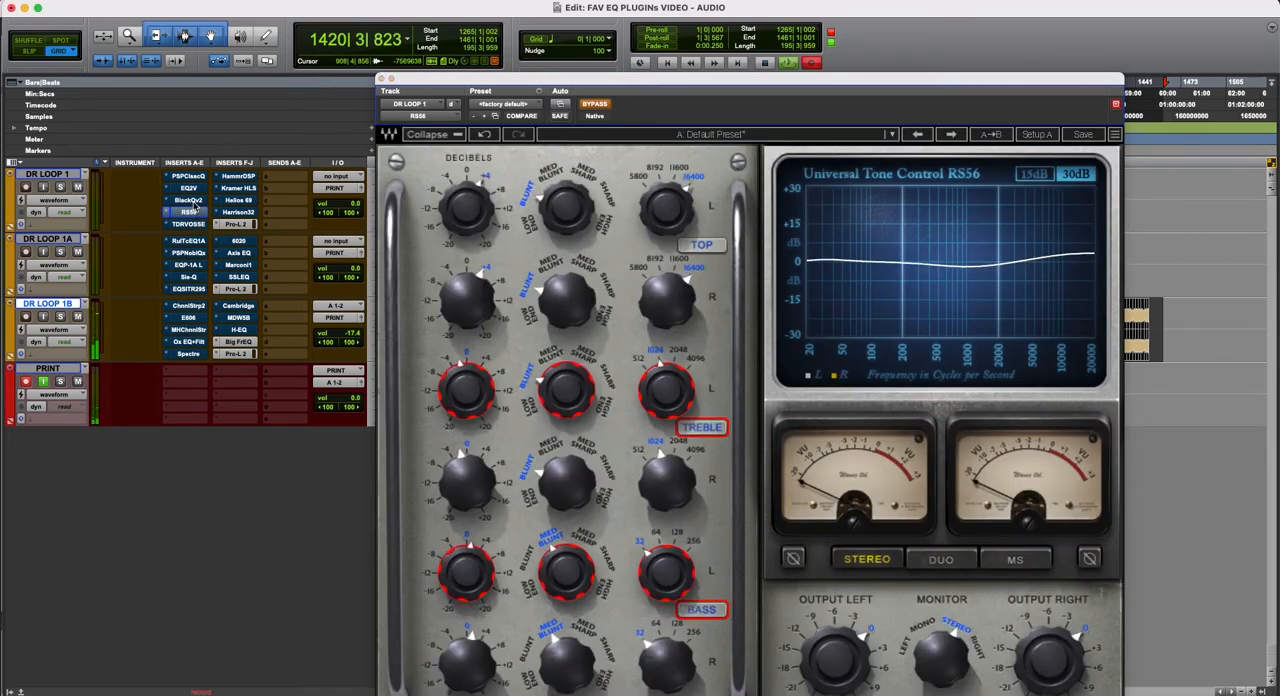
{"action": "left_click", "coordinate": [195, 204]}
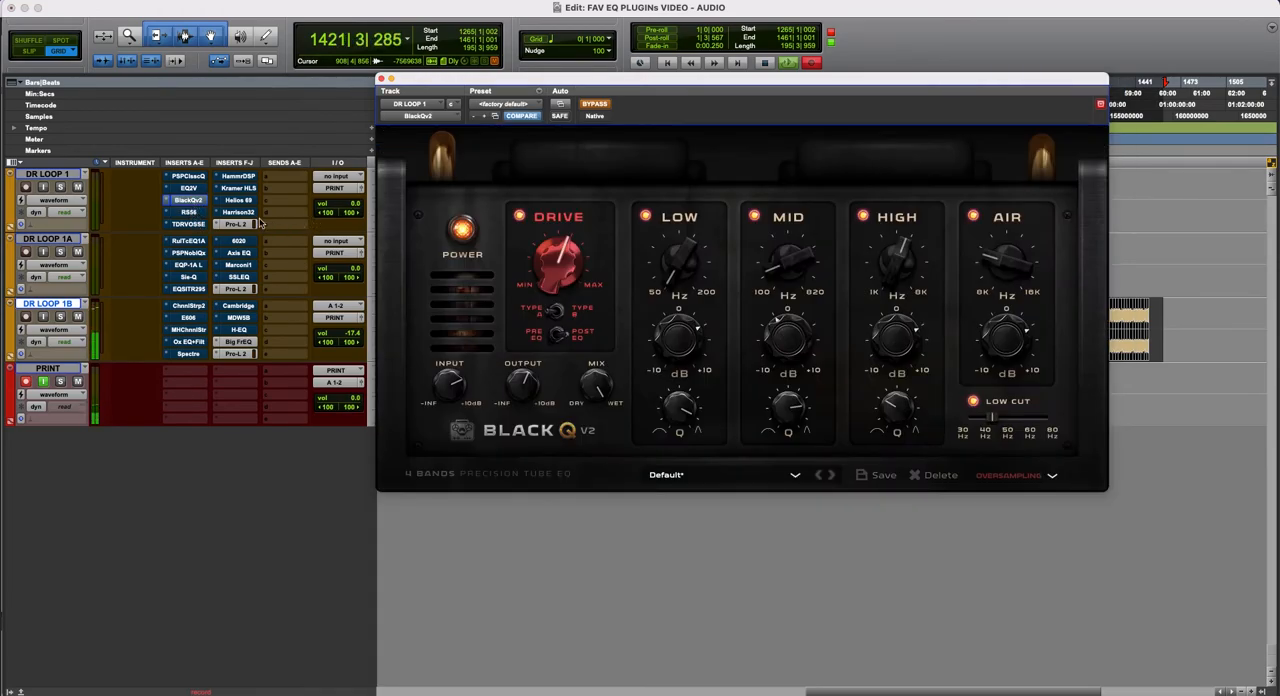
{"action": "left_click", "coordinate": [192, 213]}
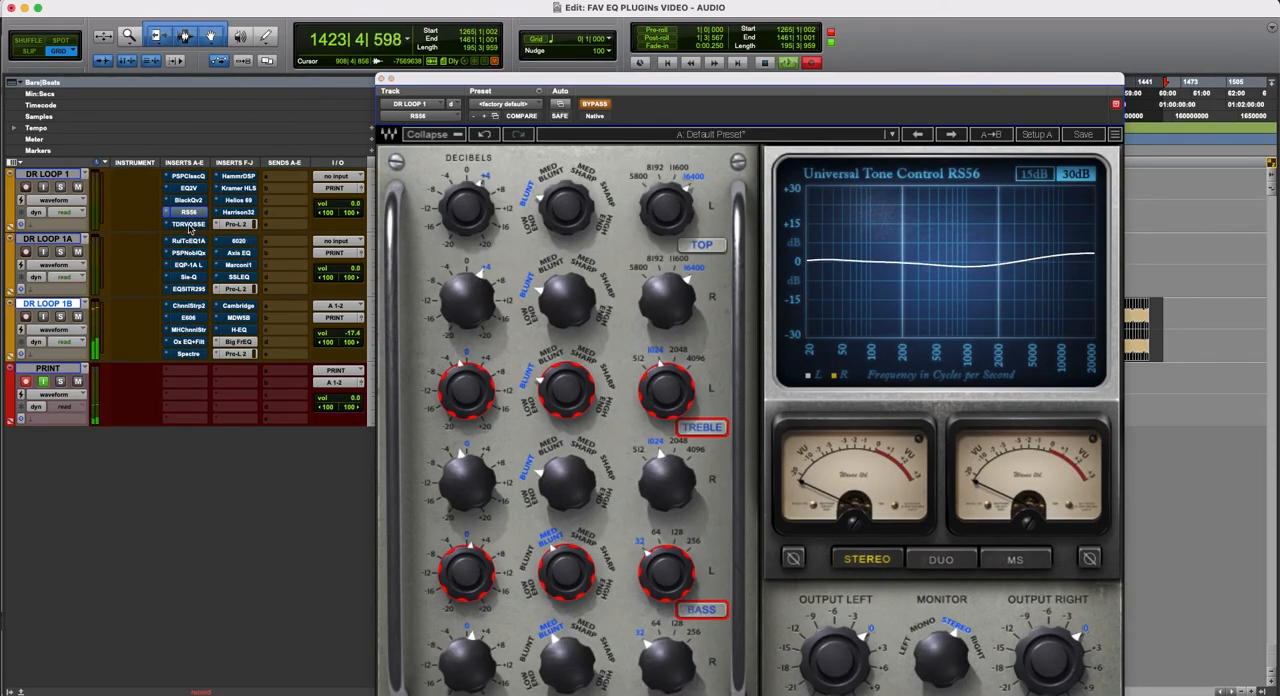
{"action": "left_click", "coordinate": [189, 224]}
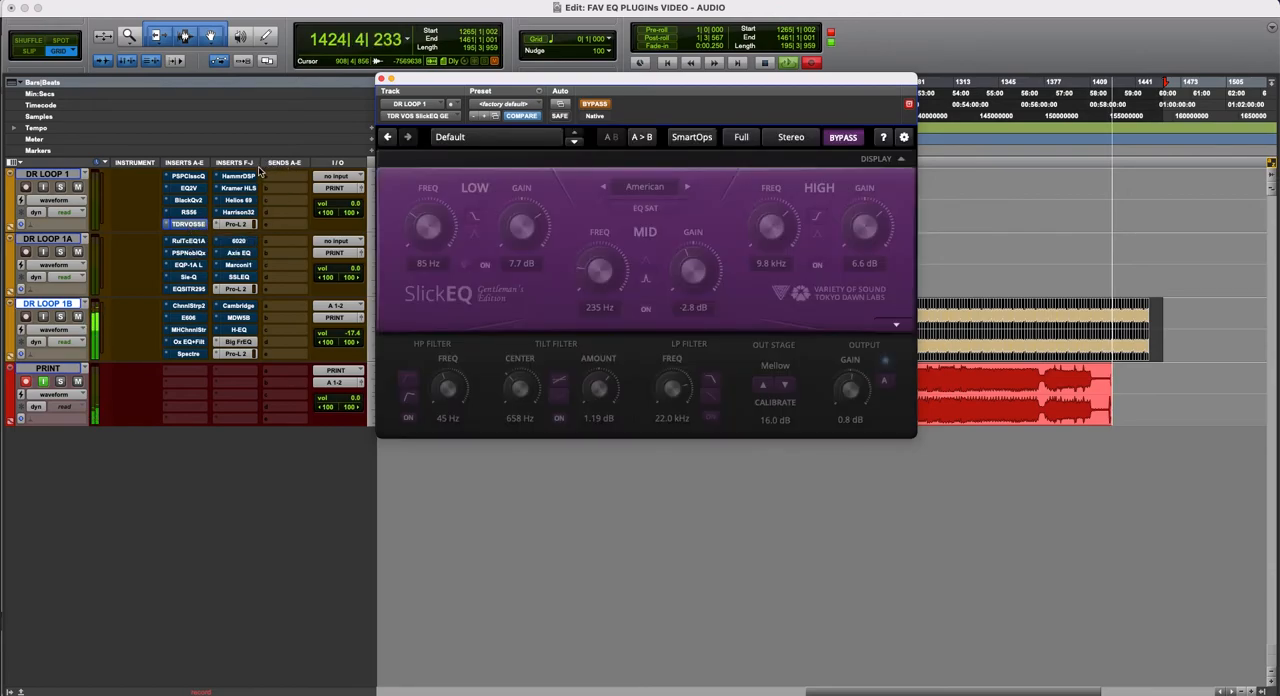
- Review DR LOOP 1's remaining EQs in turn: Hammer DSP, Kramer HLS, Helios Type 69 and Harrison 32C
{"action": "left_click", "coordinate": [246, 178]}
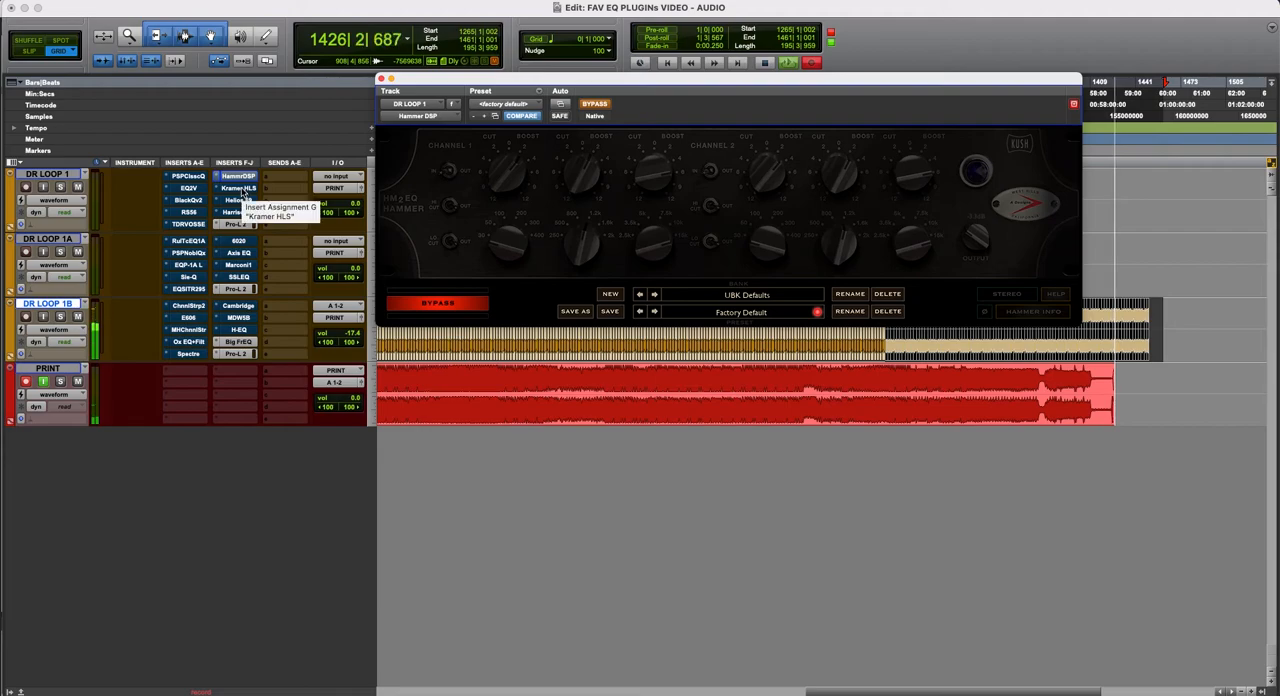
{"action": "left_click", "coordinate": [241, 189]}
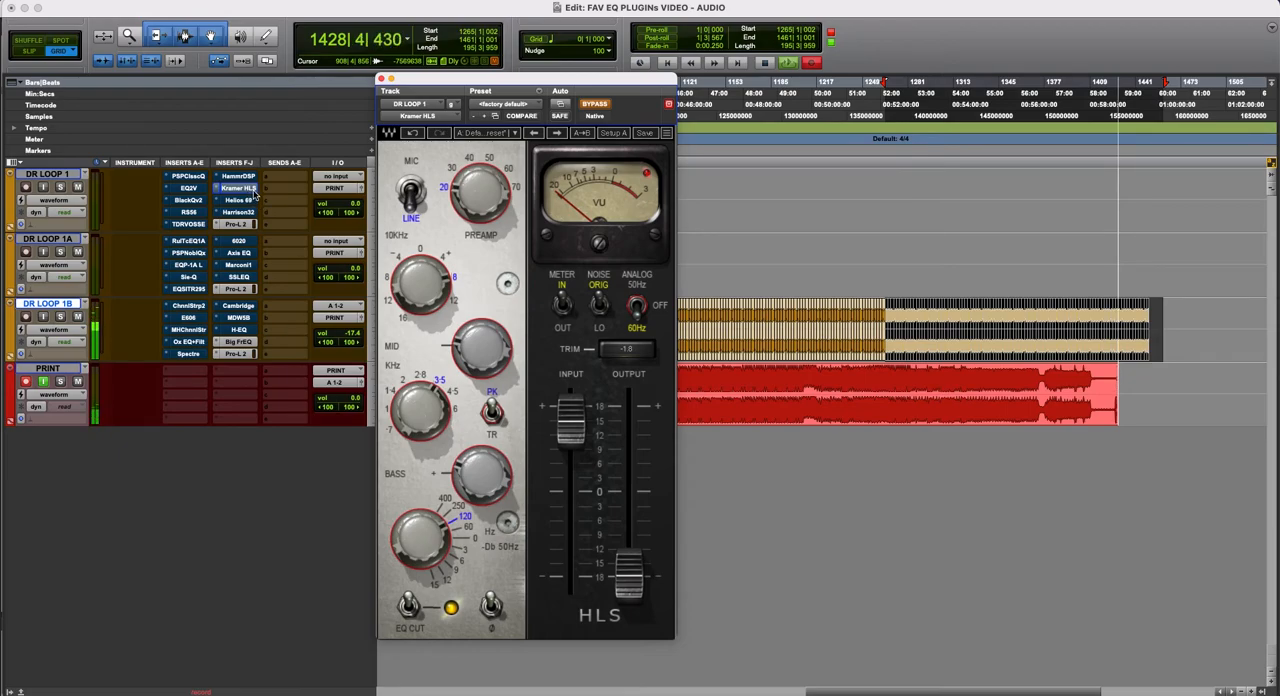
{"action": "left_click", "coordinate": [238, 201]}
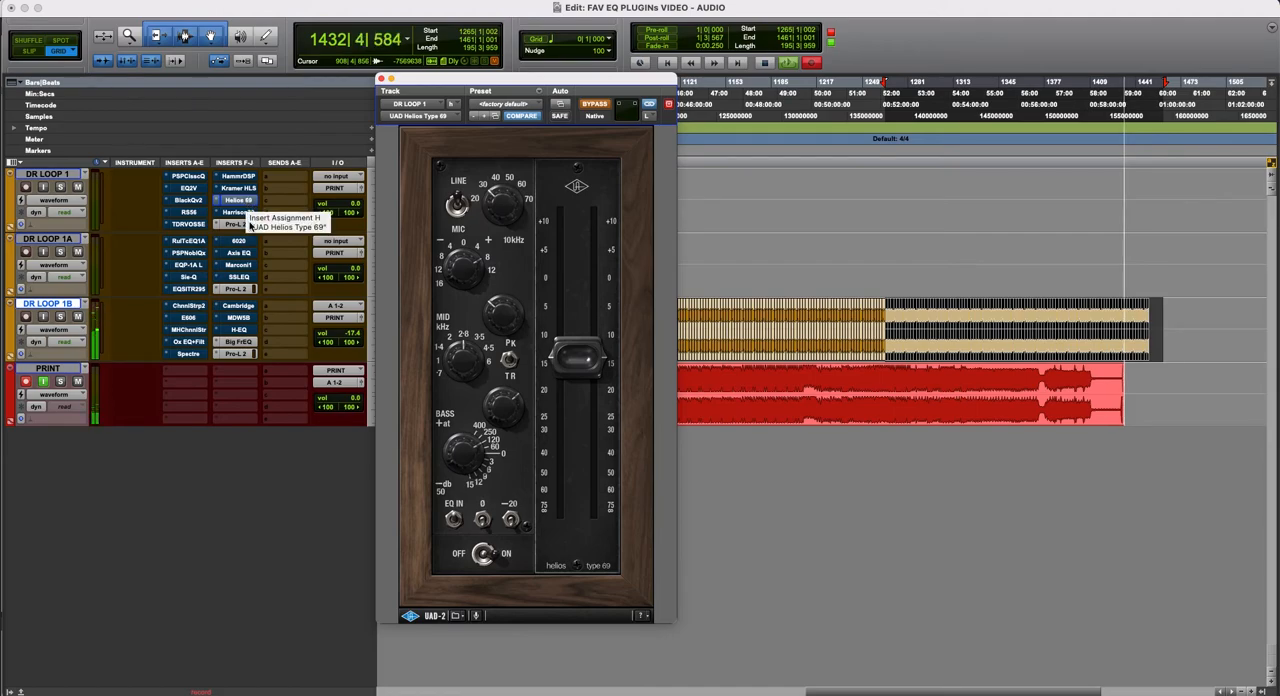
{"action": "left_click", "coordinate": [242, 213]}
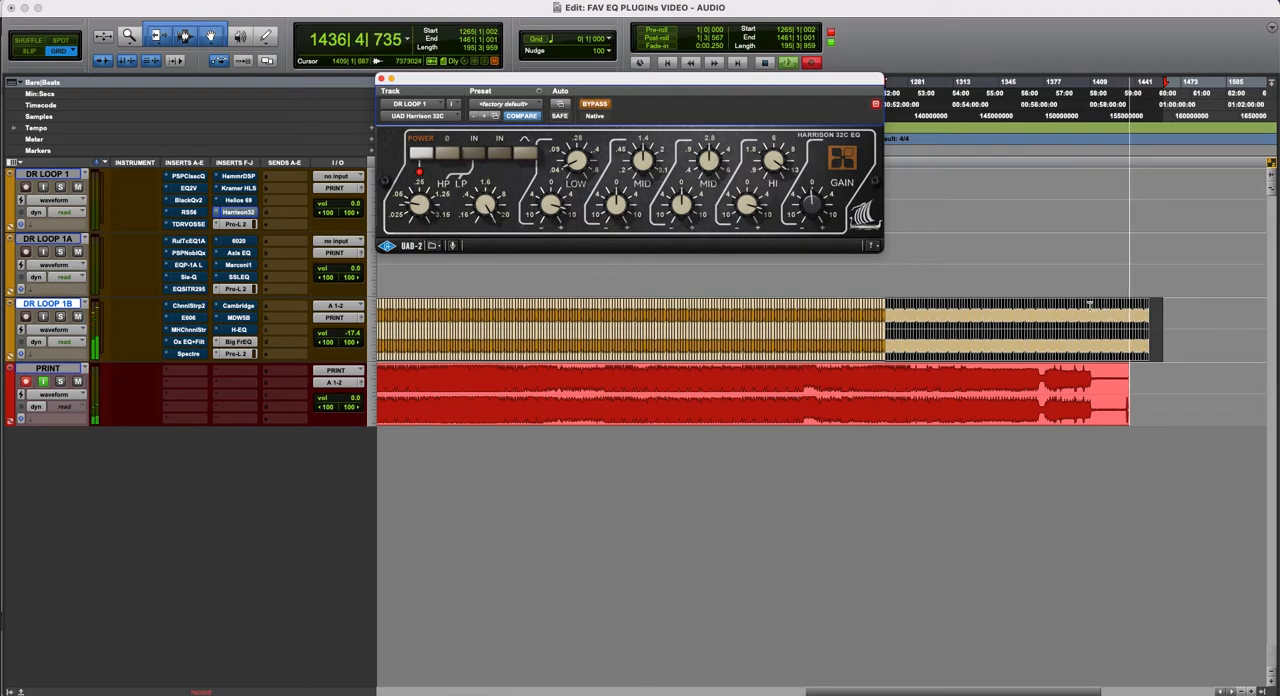
- Duplicate the selected DR LOOP 1B drum audio and move the copy back to bar 1449 beat 4, directly against the preceding audio
{"action": "key", "text": "super+d"}
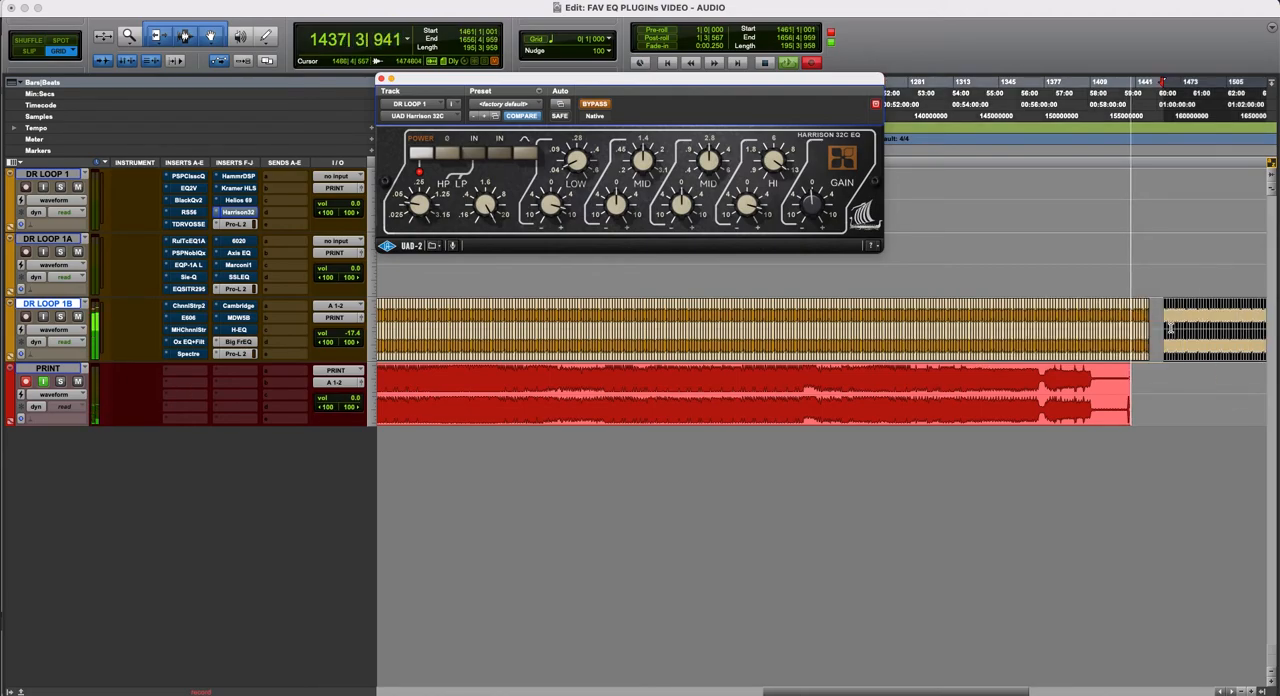
{"action": "left_click_drag", "start_coordinate": [1165, 343], "coordinate": [1149, 347]}
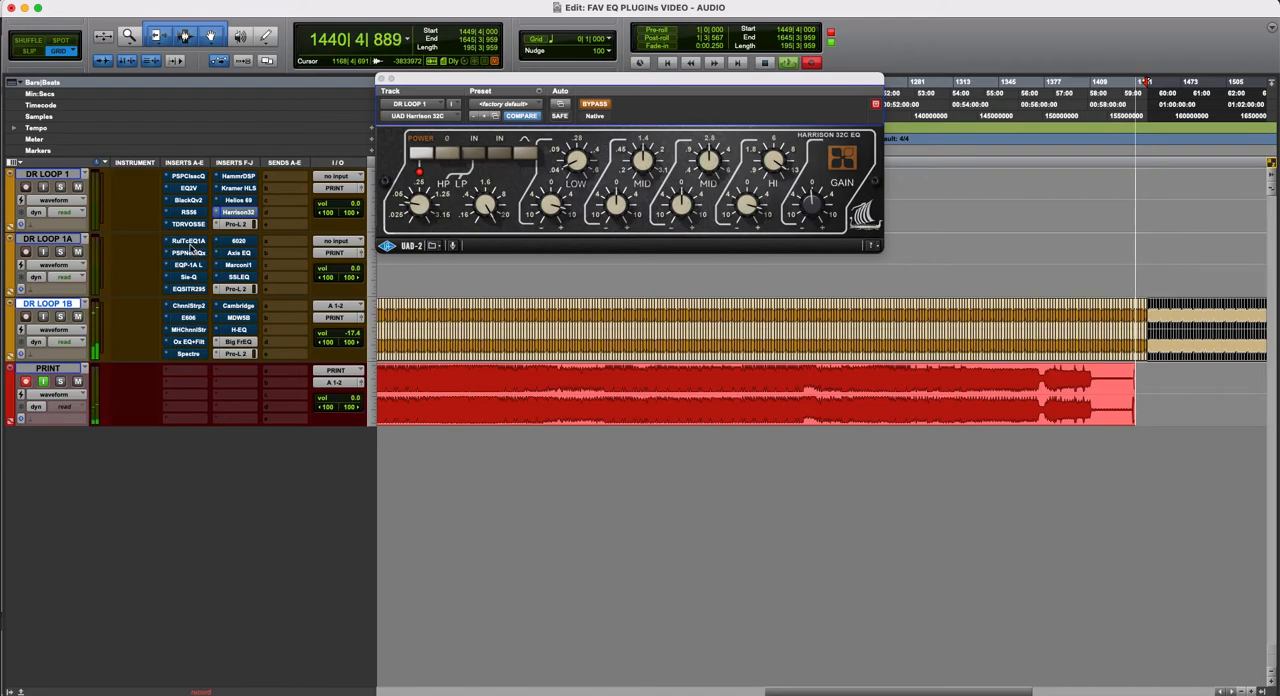
- Review DR LOOP 1A's Rule Tec EQ1A, PSP NobleQex and Pultec EQP-1A Legacy, shifting the Pultec's window clear of the timeline rulers
{"action": "left_click", "coordinate": [189, 242]}
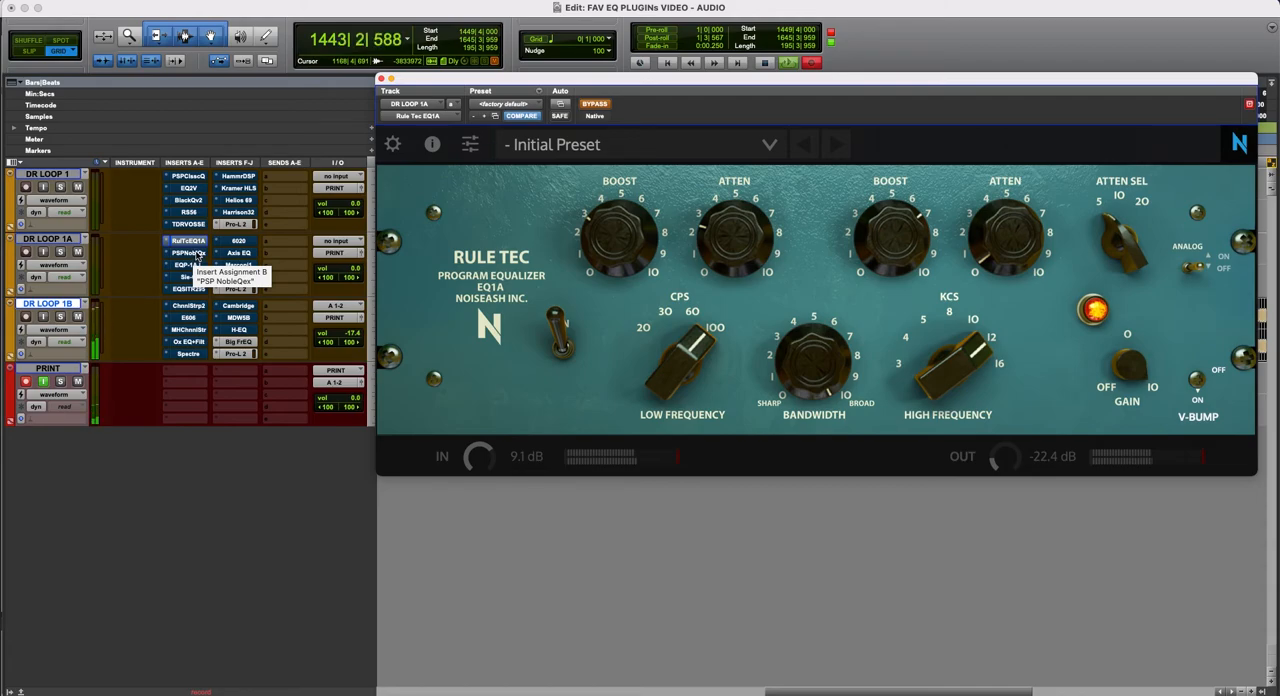
{"action": "left_click", "coordinate": [190, 253]}
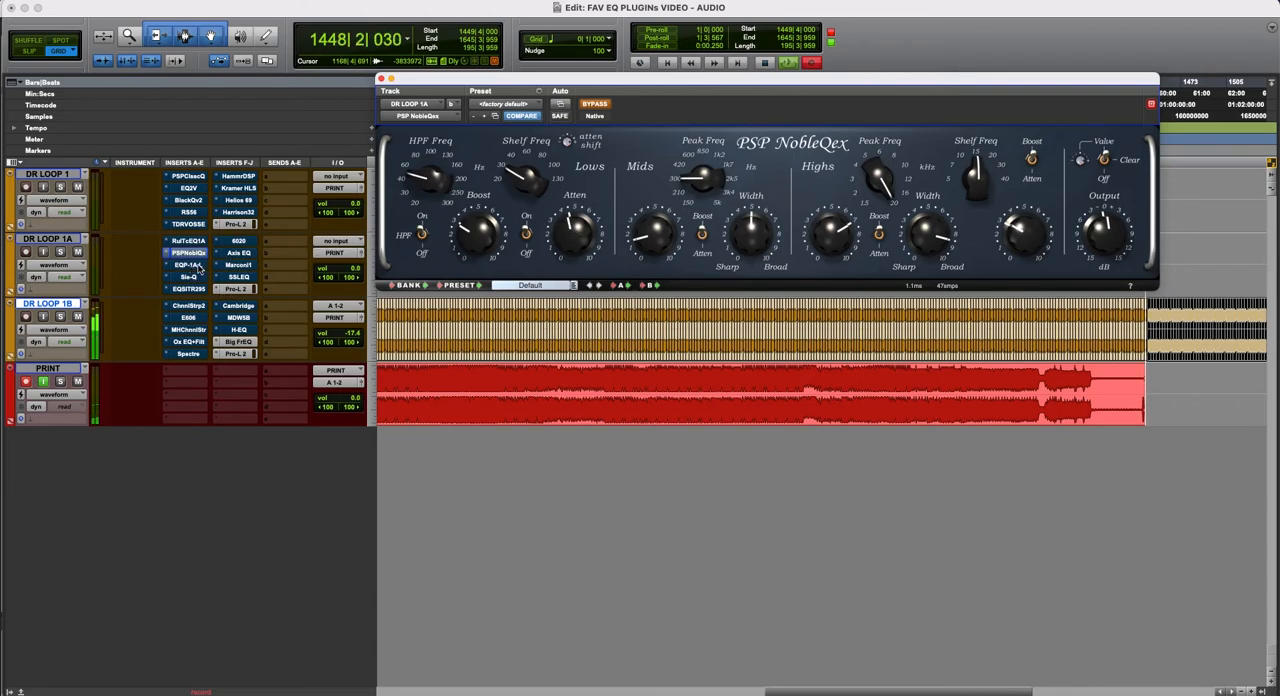
{"action": "left_click", "coordinate": [189, 265]}
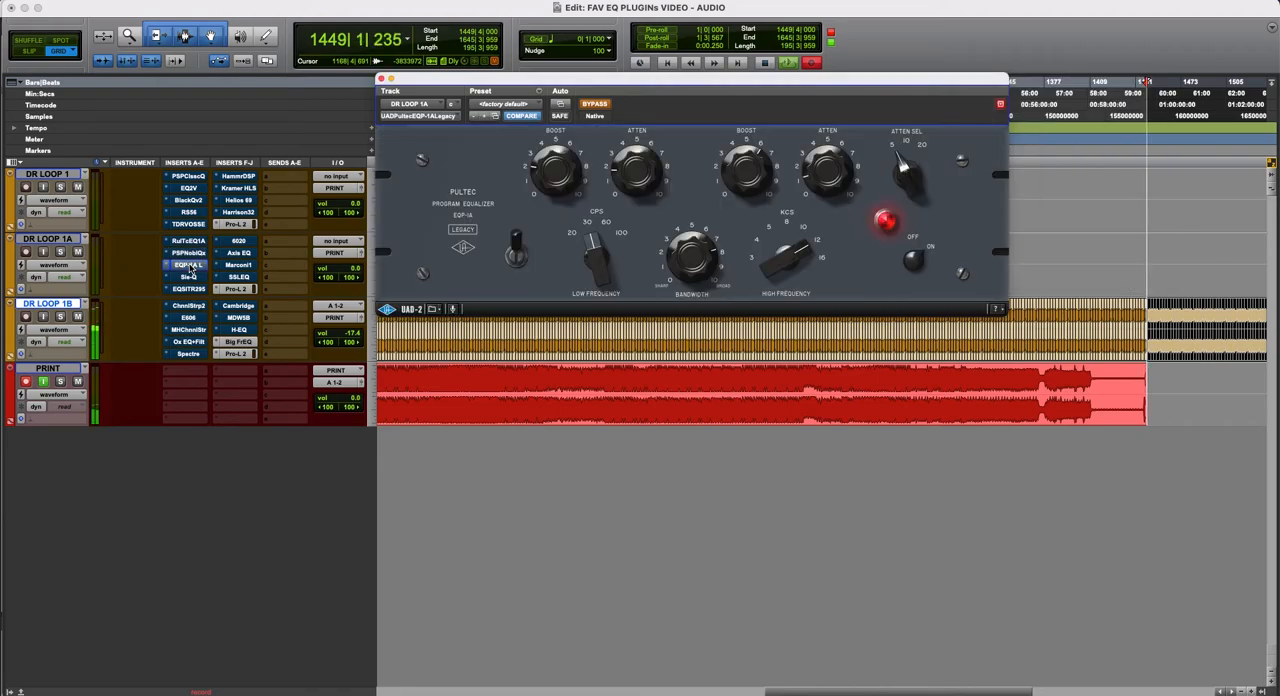
{"action": "left_click_drag", "start_coordinate": [660, 85], "coordinate": [623, 138]}
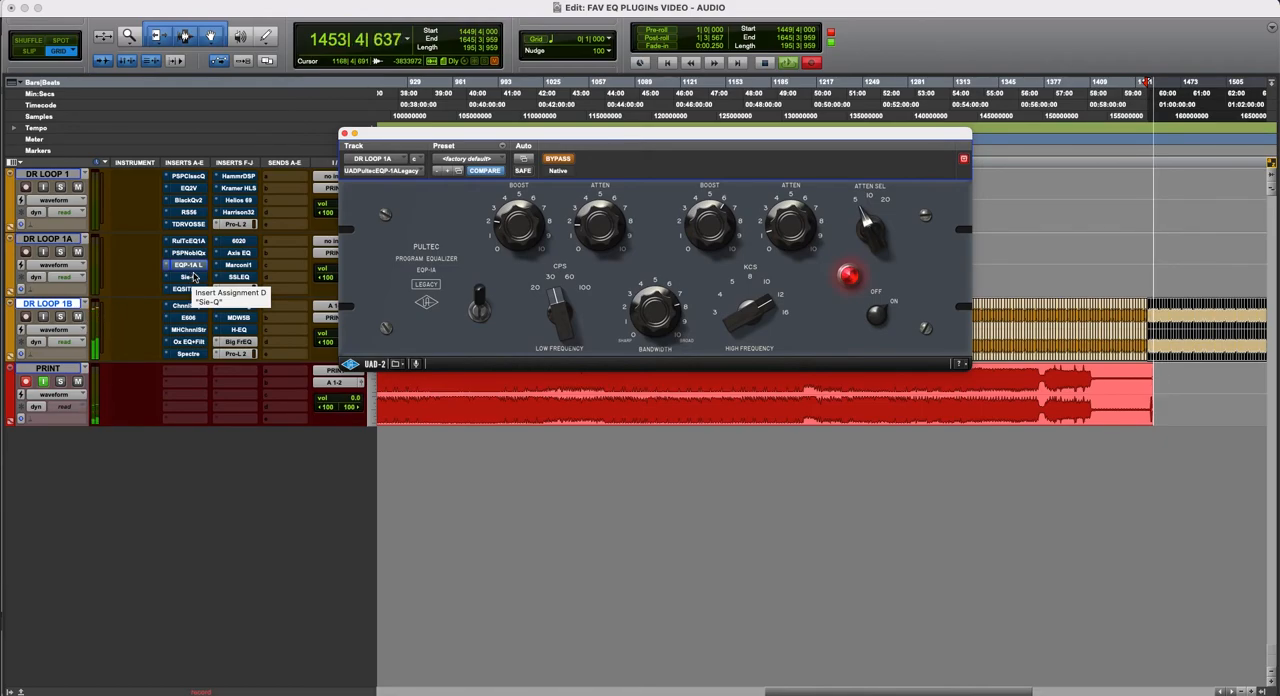
- Review DR LOOP 1A's Sie-Q and EQ SITRAL-295, briefly opening DR LOOP 1's RS56 before returning to the SITRAL
{"action": "left_click", "coordinate": [190, 277]}
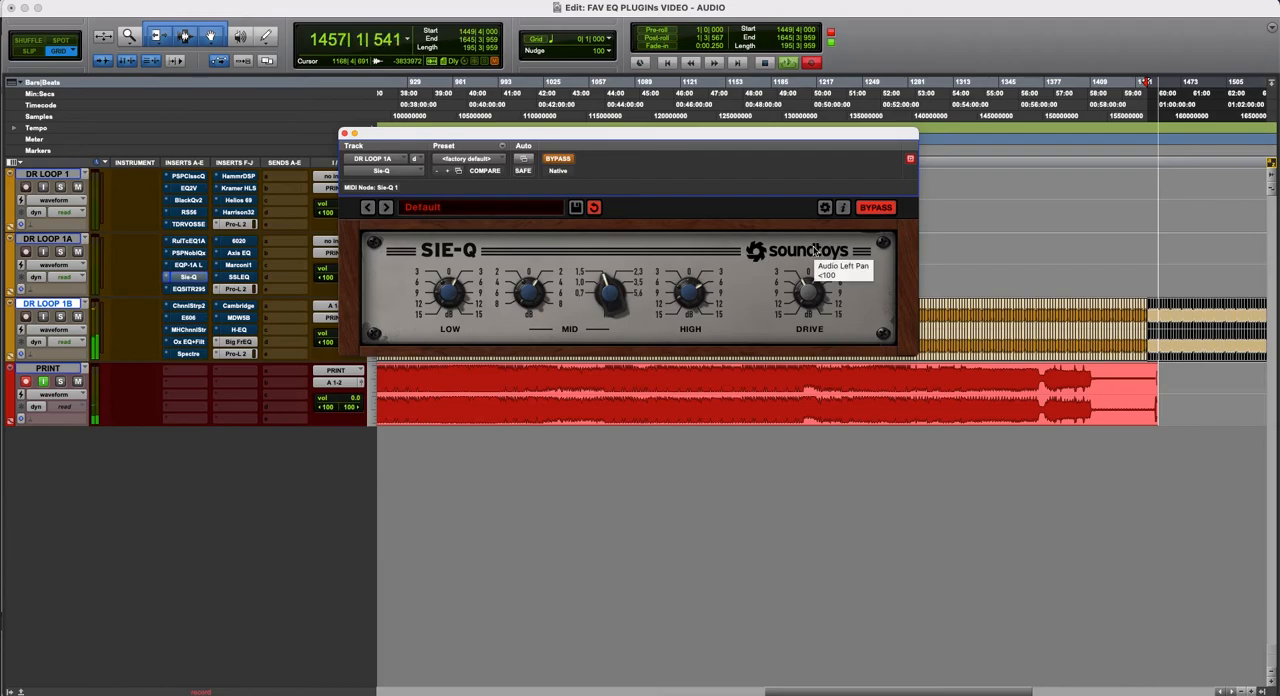
{"action": "left_click", "coordinate": [190, 290]}
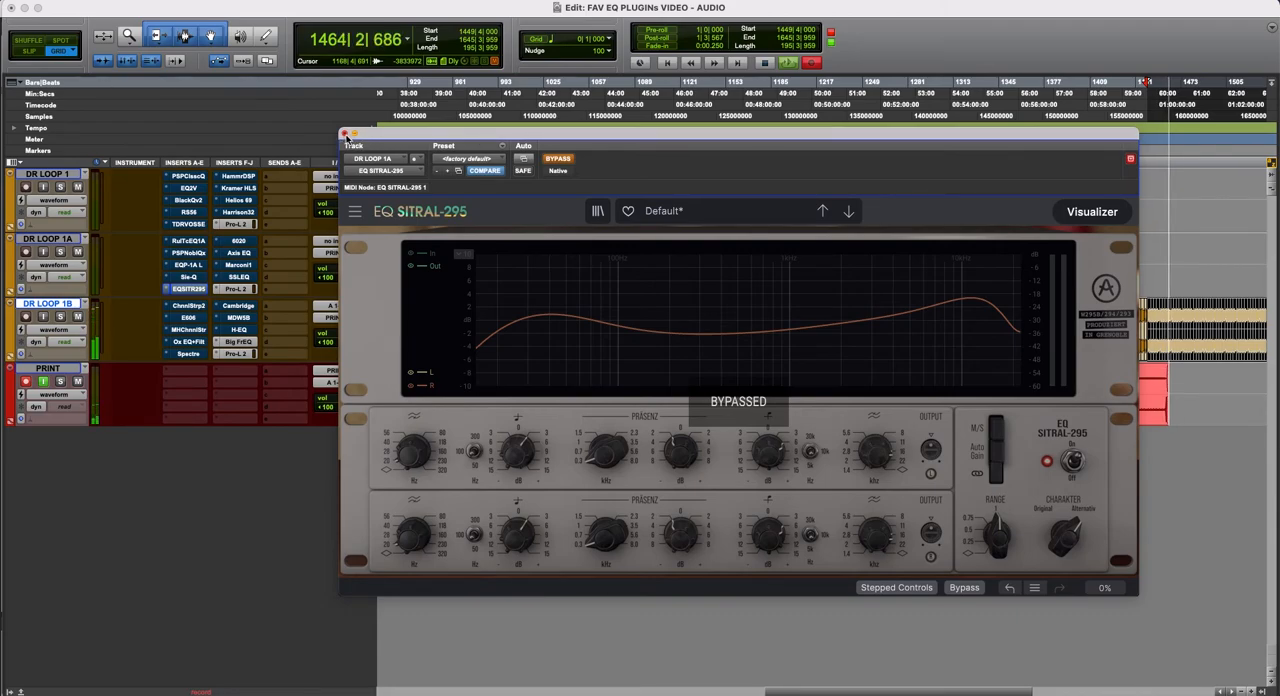
{"action": "left_click", "coordinate": [190, 212]}
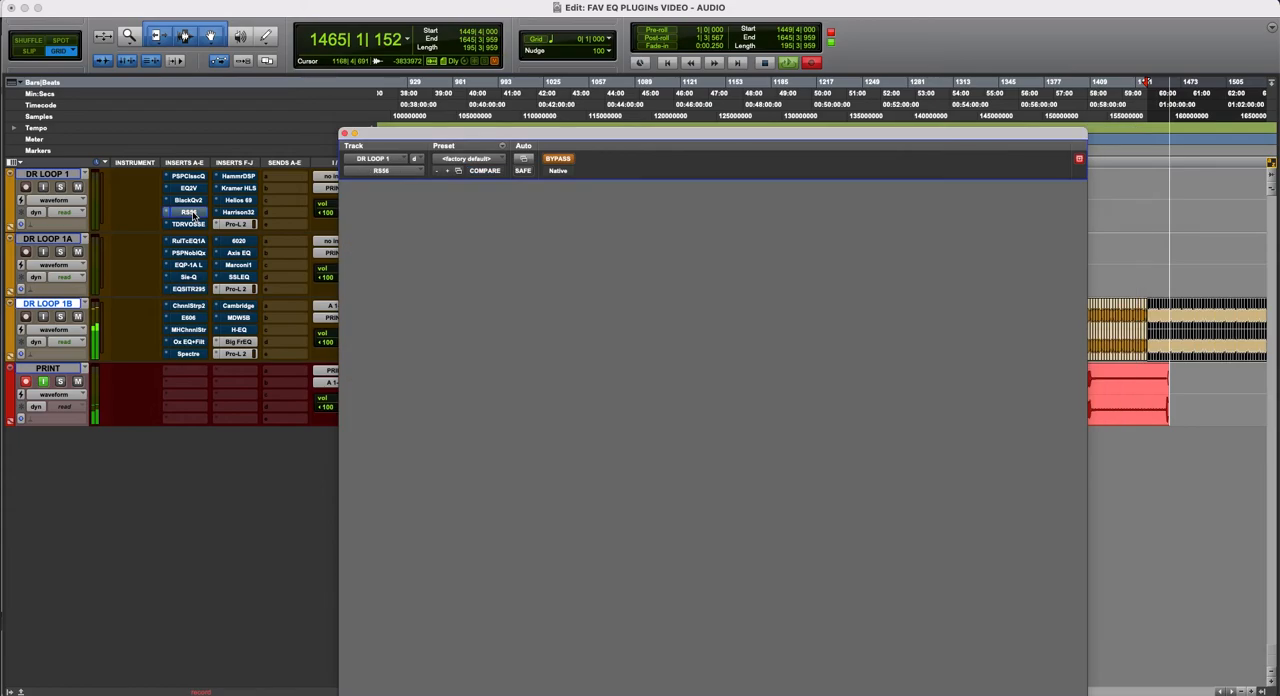
{"action": "left_click", "coordinate": [188, 291]}
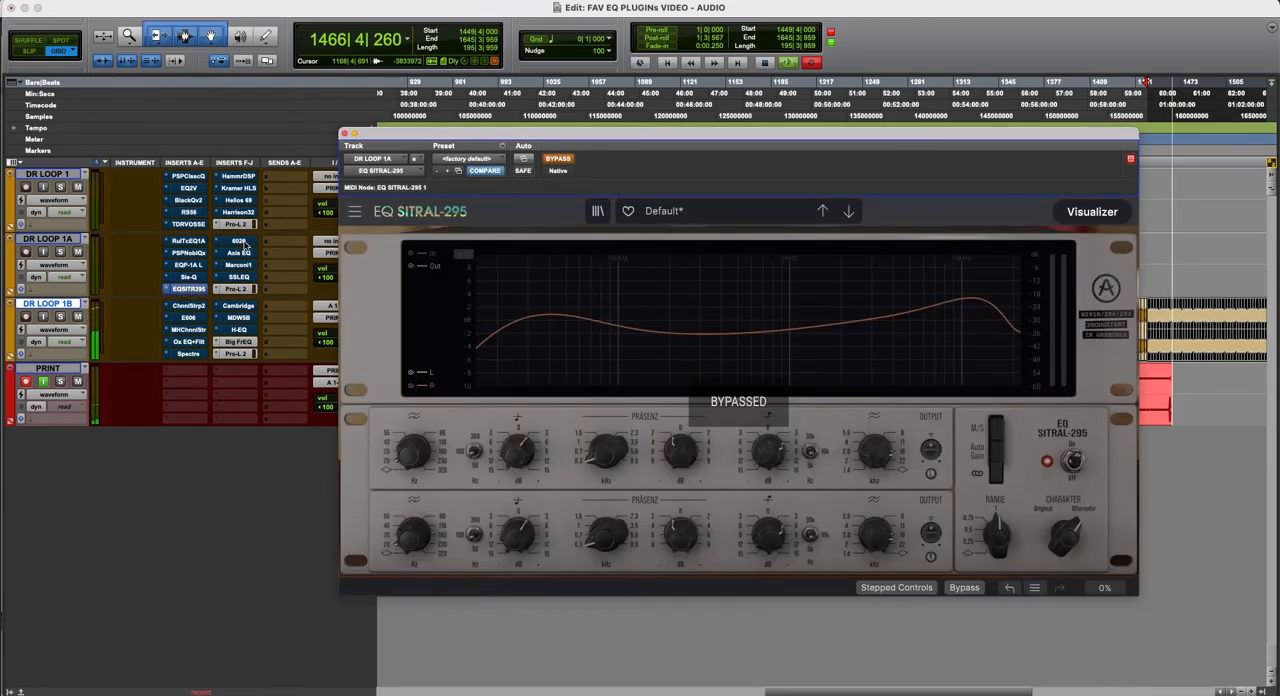
- Review DR LOOP 1A's remaining EQs in turn: 6020 Ultimate EQ, Axis EQ, Marconi1 and SSL G-EQ
{"action": "left_click", "coordinate": [240, 242]}
{"action": "left_click_drag", "start_coordinate": [545, 150], "coordinate": [585, 141]}
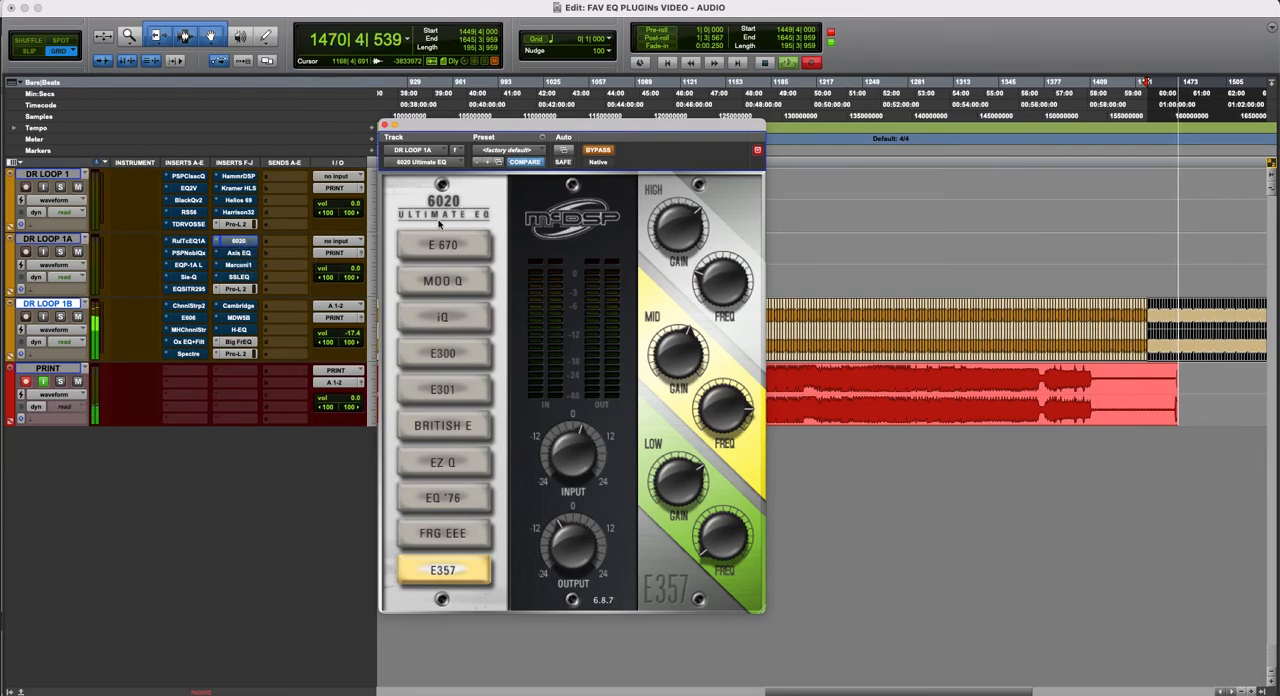
{"action": "left_click", "coordinate": [248, 252]}
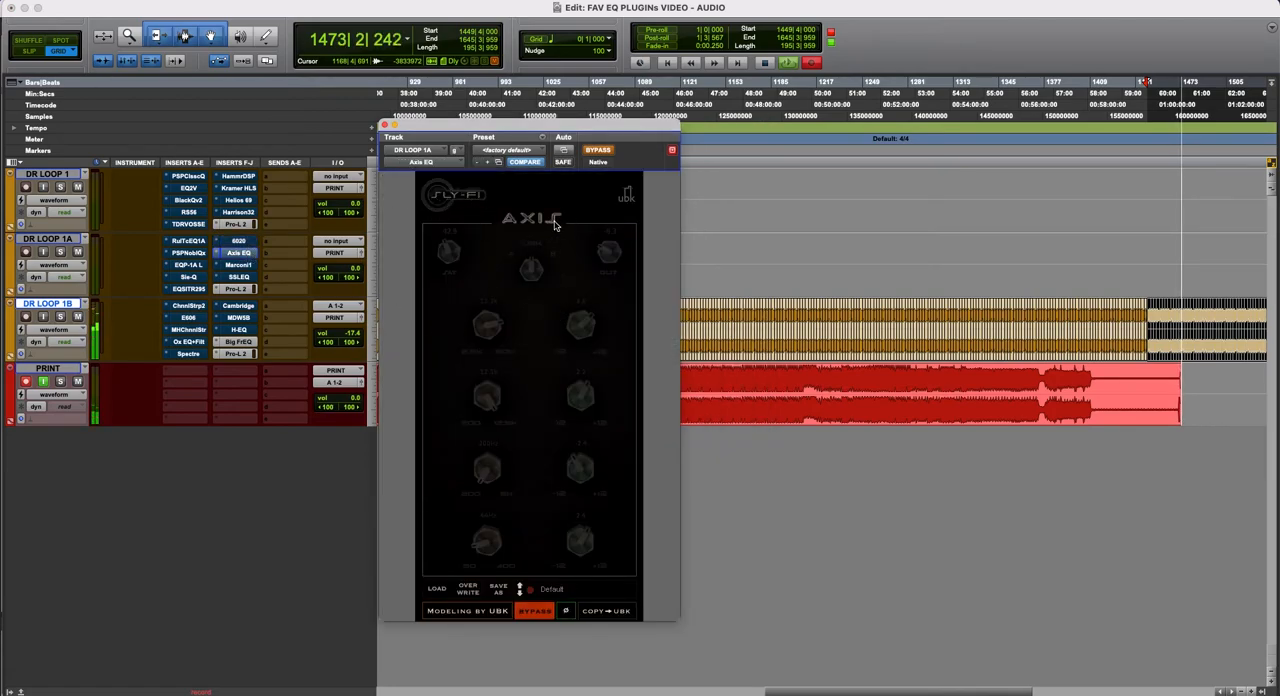
{"action": "left_click", "coordinate": [238, 265]}
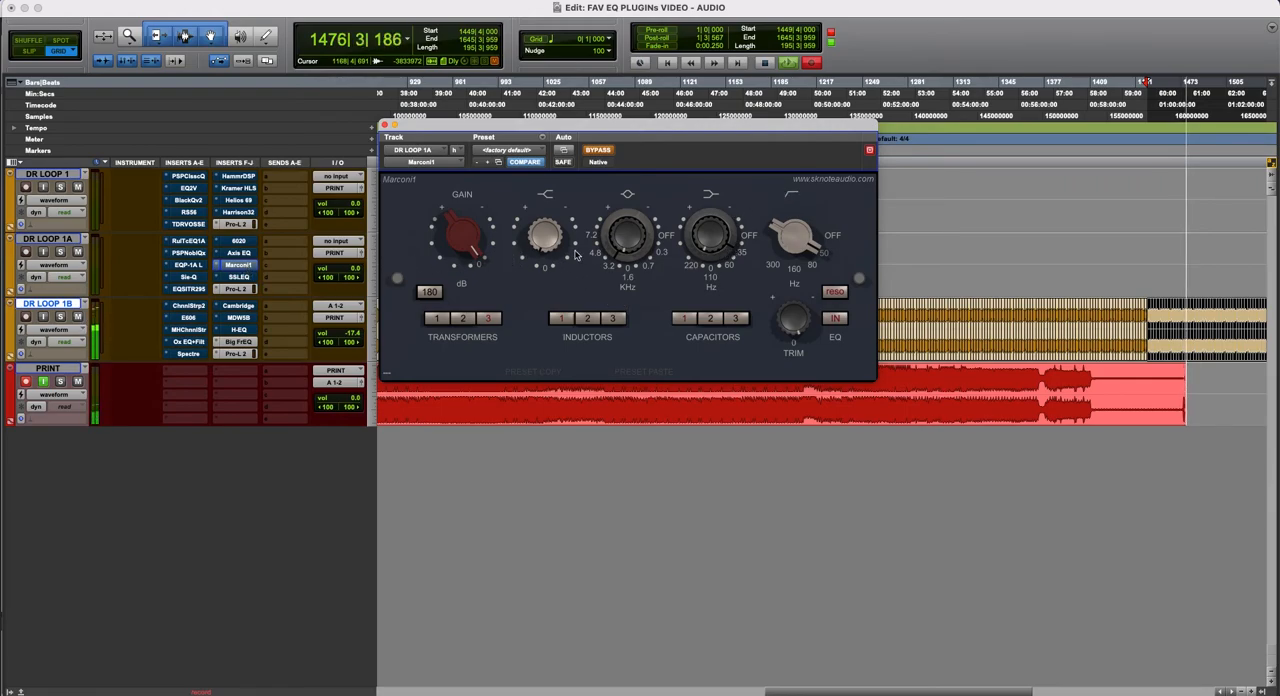
{"action": "left_click", "coordinate": [250, 277]}
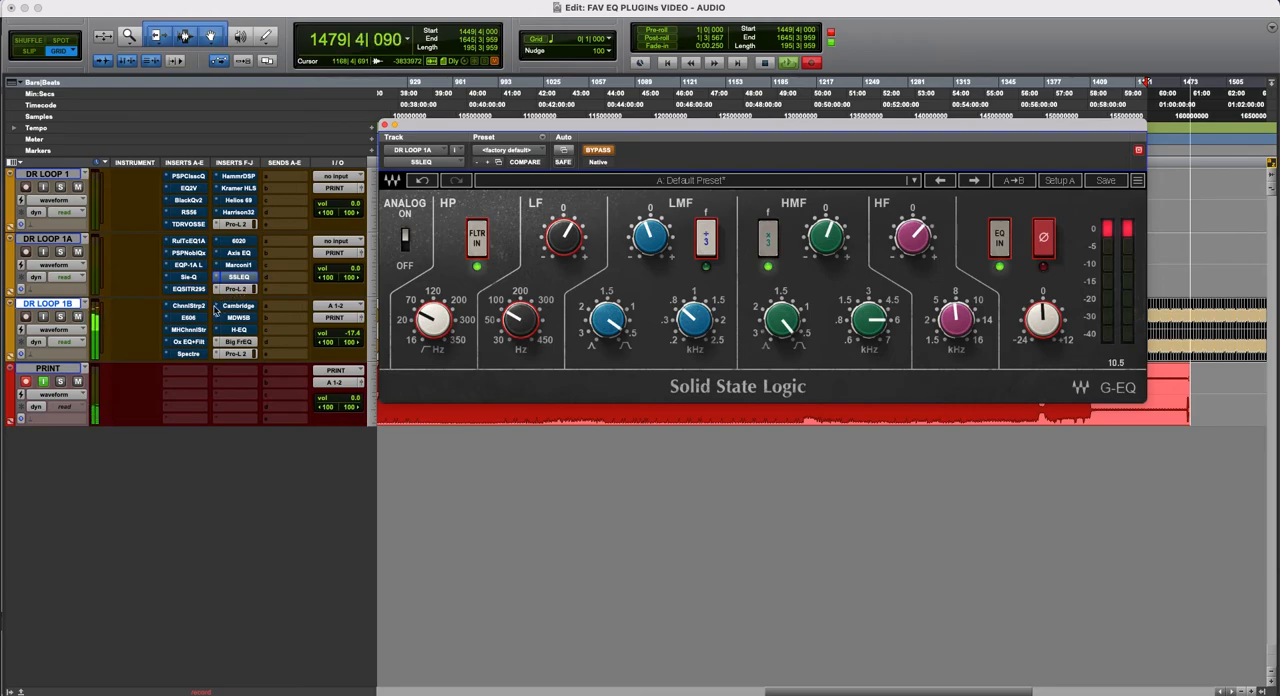
- Review DR LOOP 1B's first five inserts: SSL Channel Strip 2, FilterBank E606, MH ChannelStrip, Oxford EQ and Spectre, keeping their windows fully in view
{"action": "left_click", "coordinate": [190, 305]}
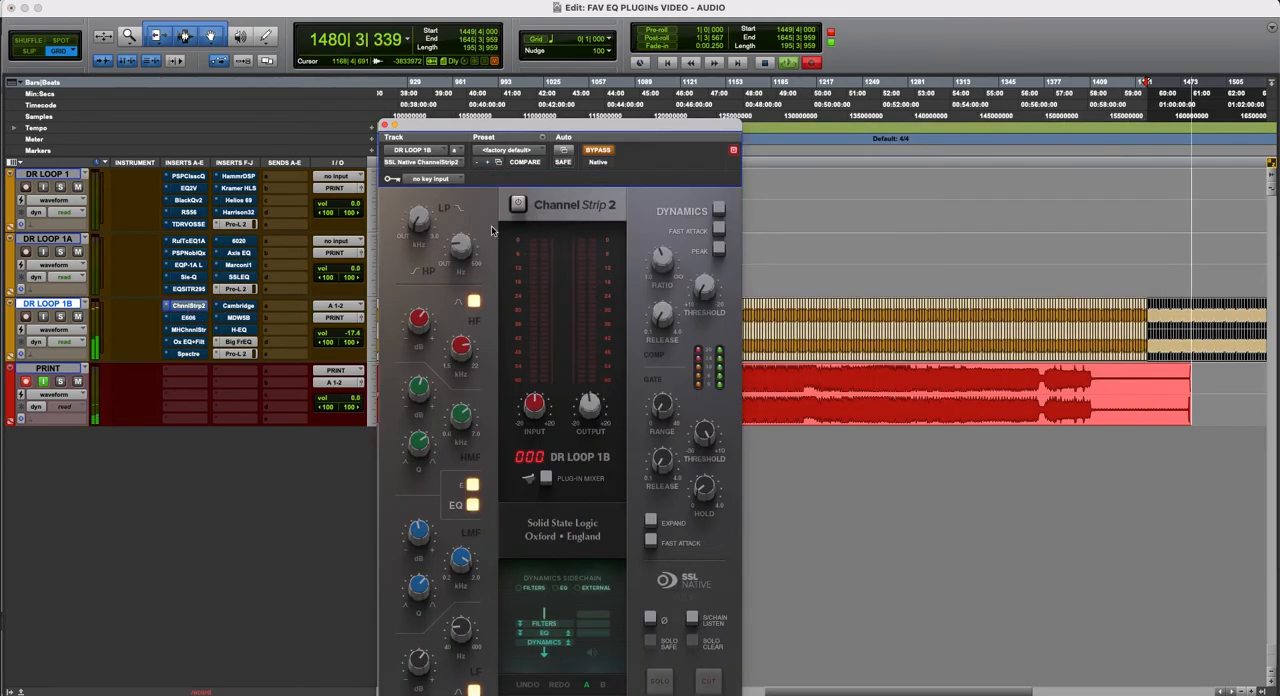
{"action": "left_click_drag", "start_coordinate": [621, 128], "coordinate": [651, 30]}
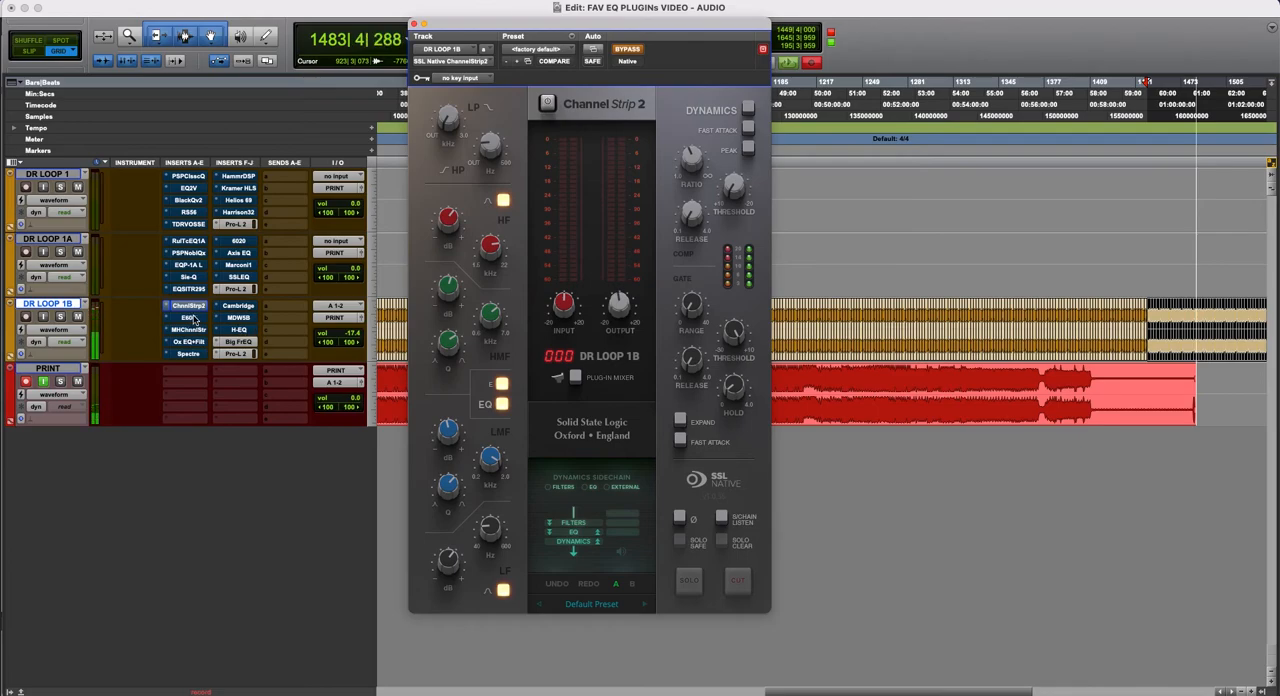
{"action": "left_click", "coordinate": [190, 317]}
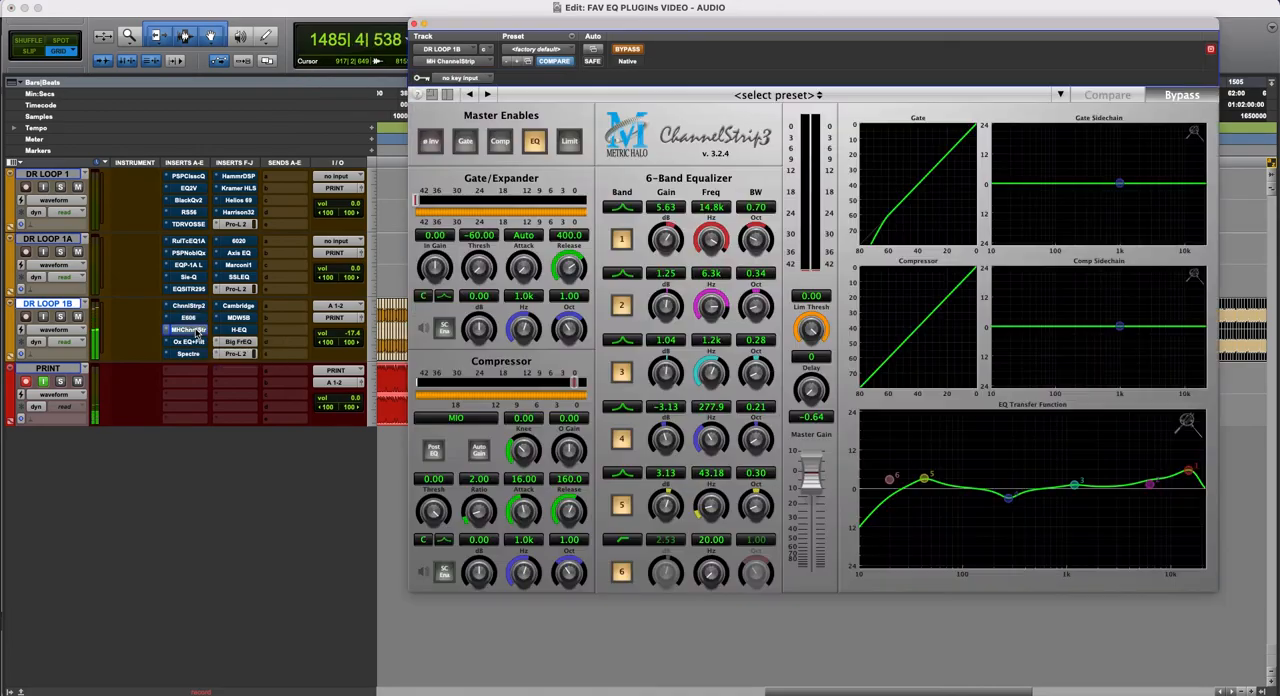
{"action": "left_click", "coordinate": [195, 330]}
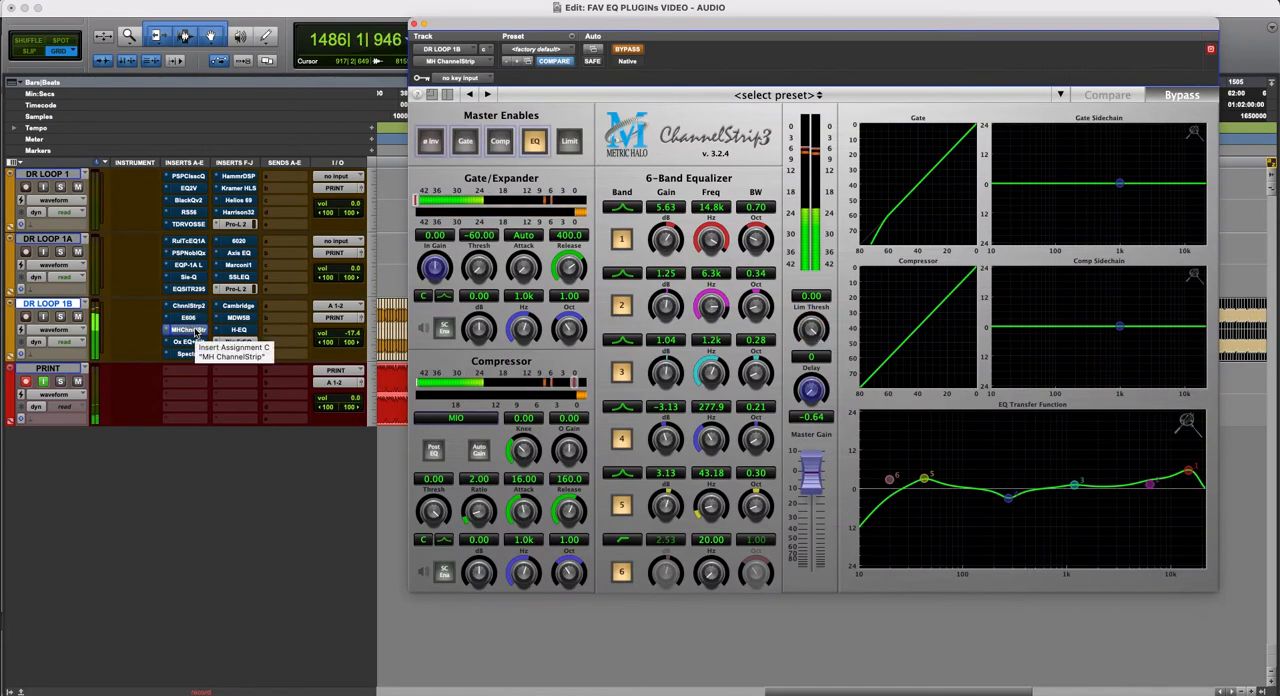
{"action": "left_click_drag", "start_coordinate": [654, 24], "coordinate": [609, 51]}
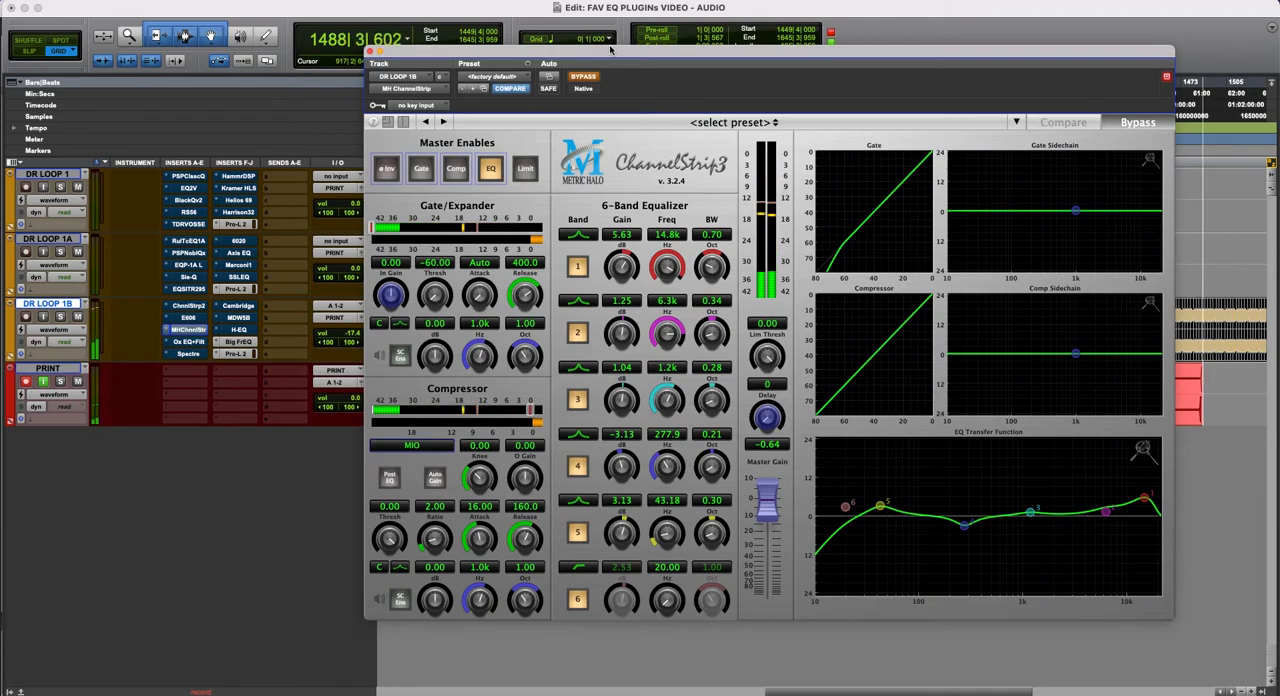
{"action": "left_click", "coordinate": [191, 342]}
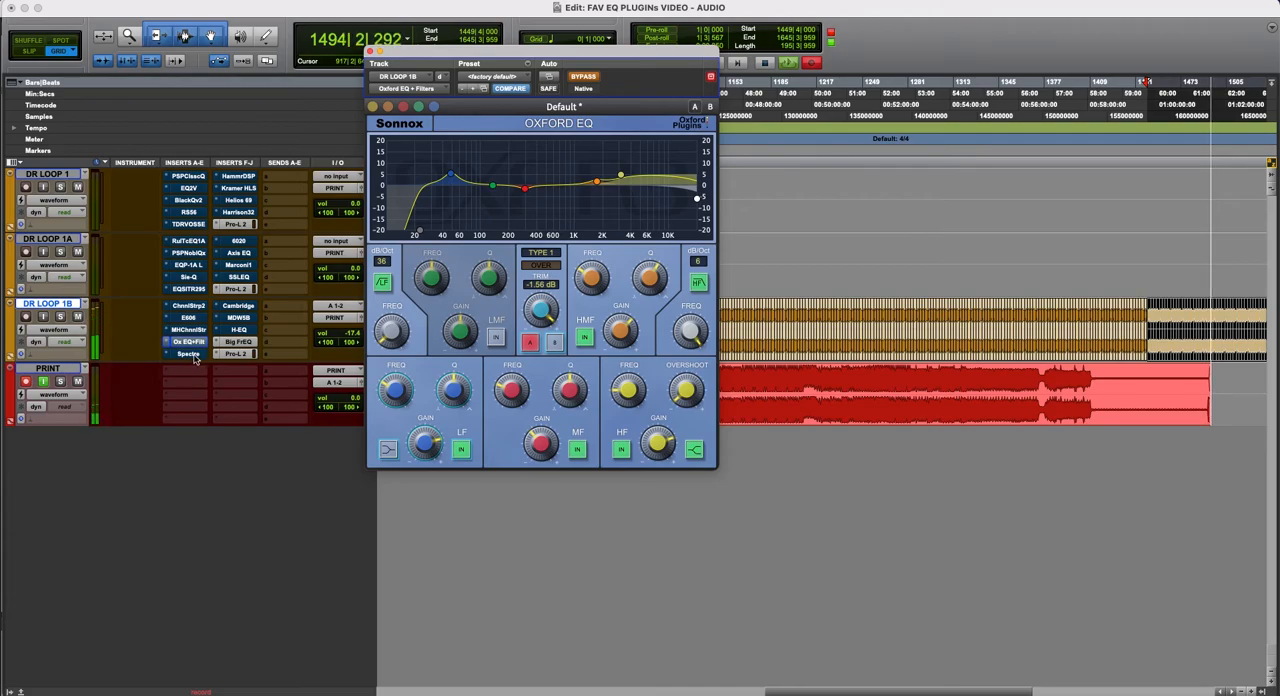
{"action": "left_click", "coordinate": [189, 354]}
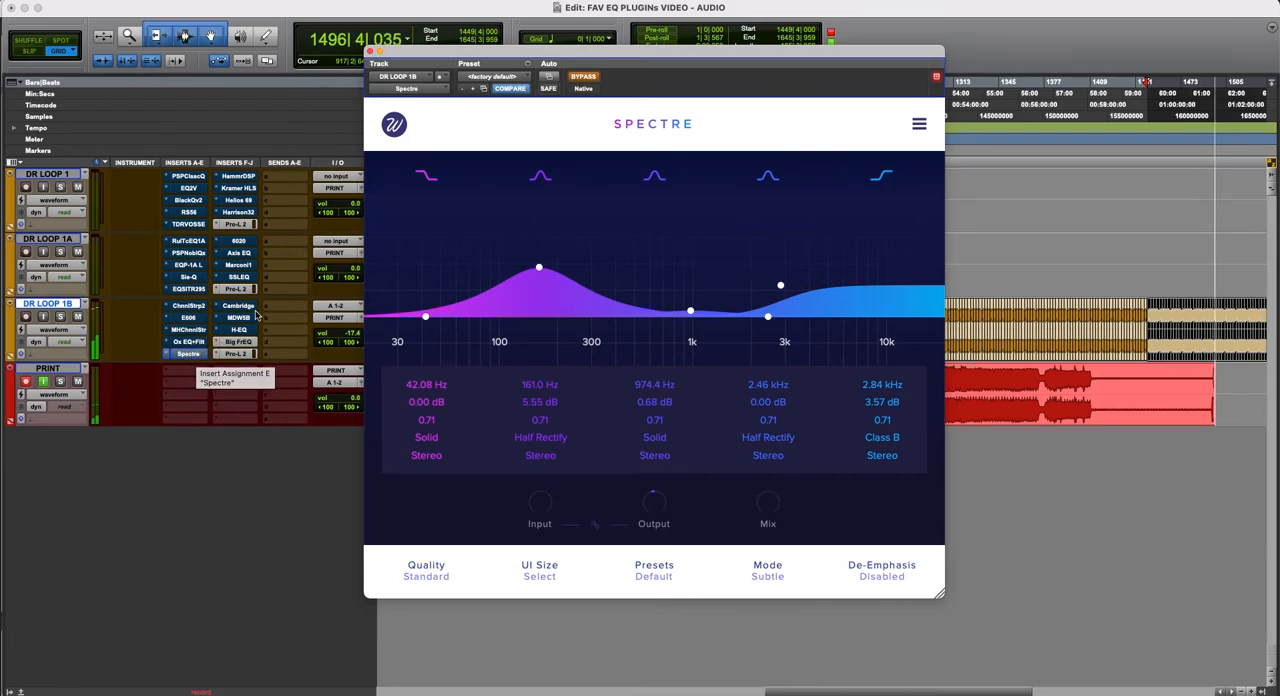
- Review DR LOOP 1B's Cambridge, Massenburg EQ6, H-EQ and Big FrEQ in turn, and close the last plug-in window
{"action": "left_click", "coordinate": [244, 307]}
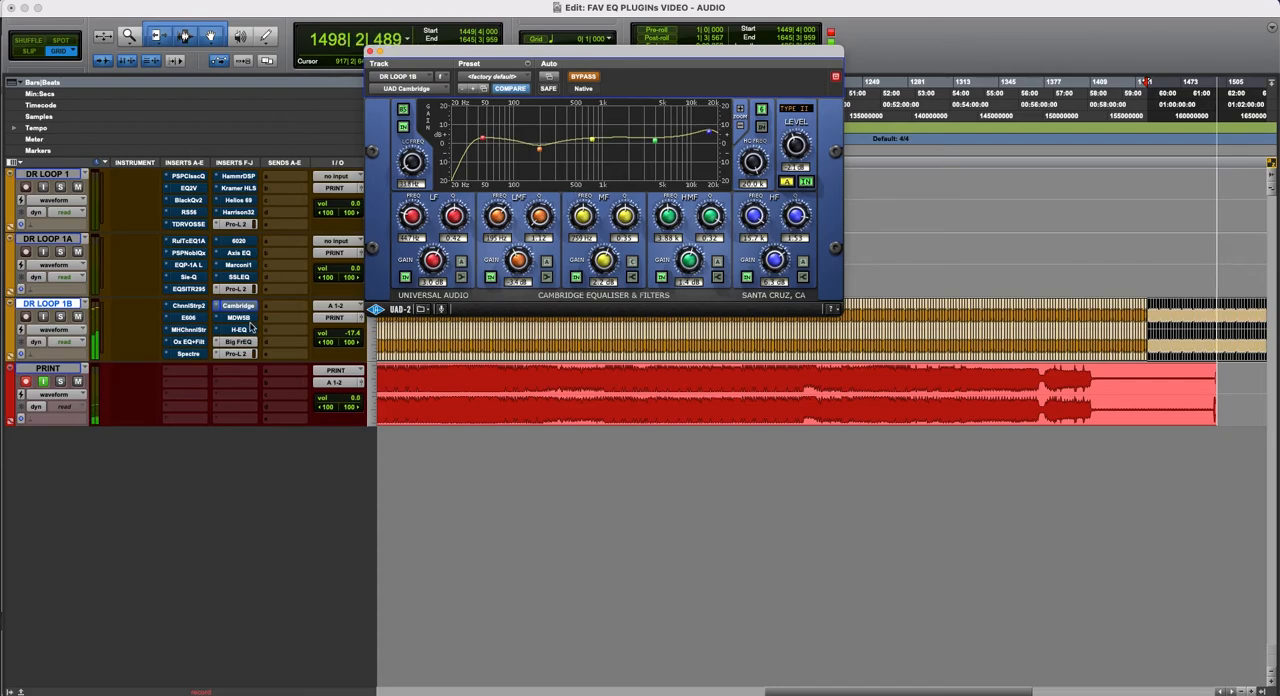
{"action": "left_click", "coordinate": [242, 319]}
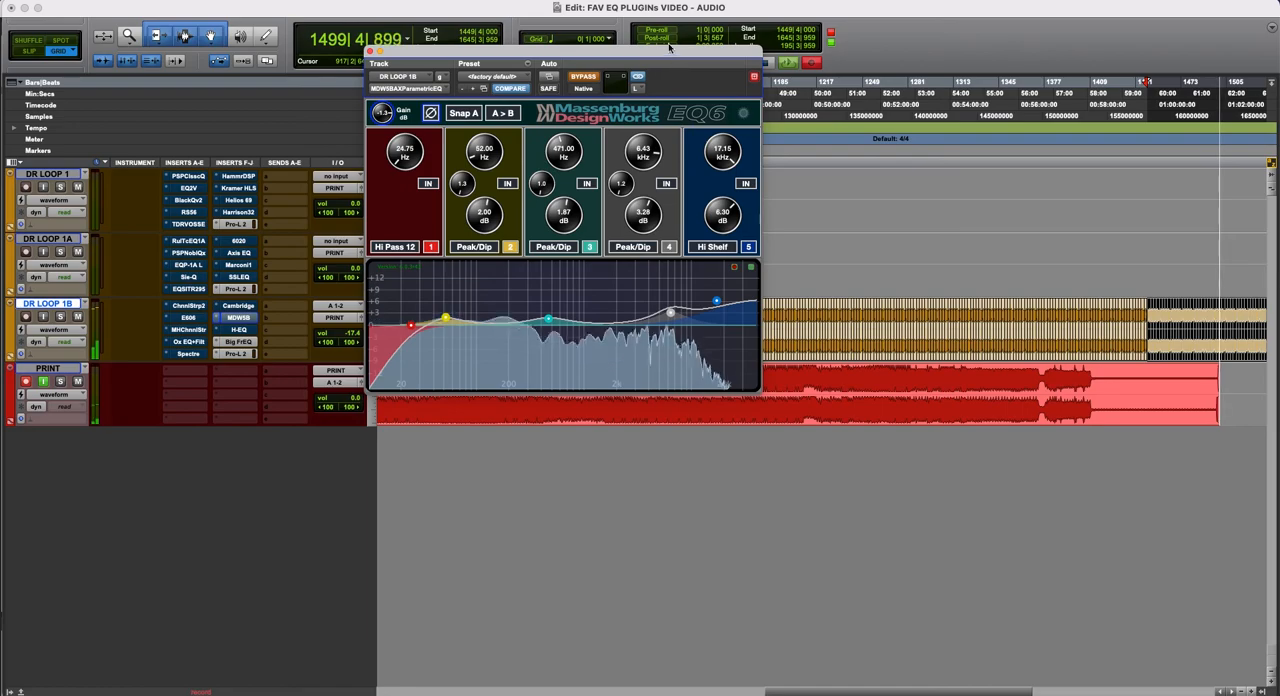
{"action": "left_click_drag", "start_coordinate": [600, 52], "coordinate": [700, 74]}
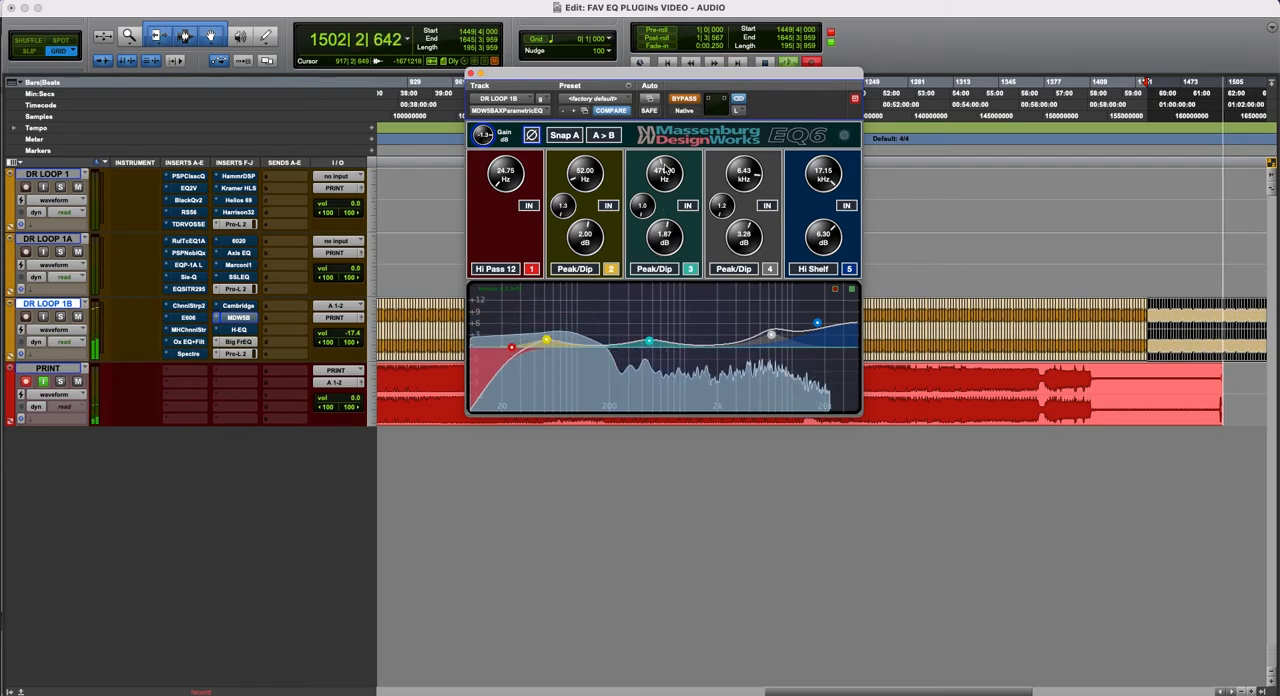
{"action": "left_click", "coordinate": [239, 331]}
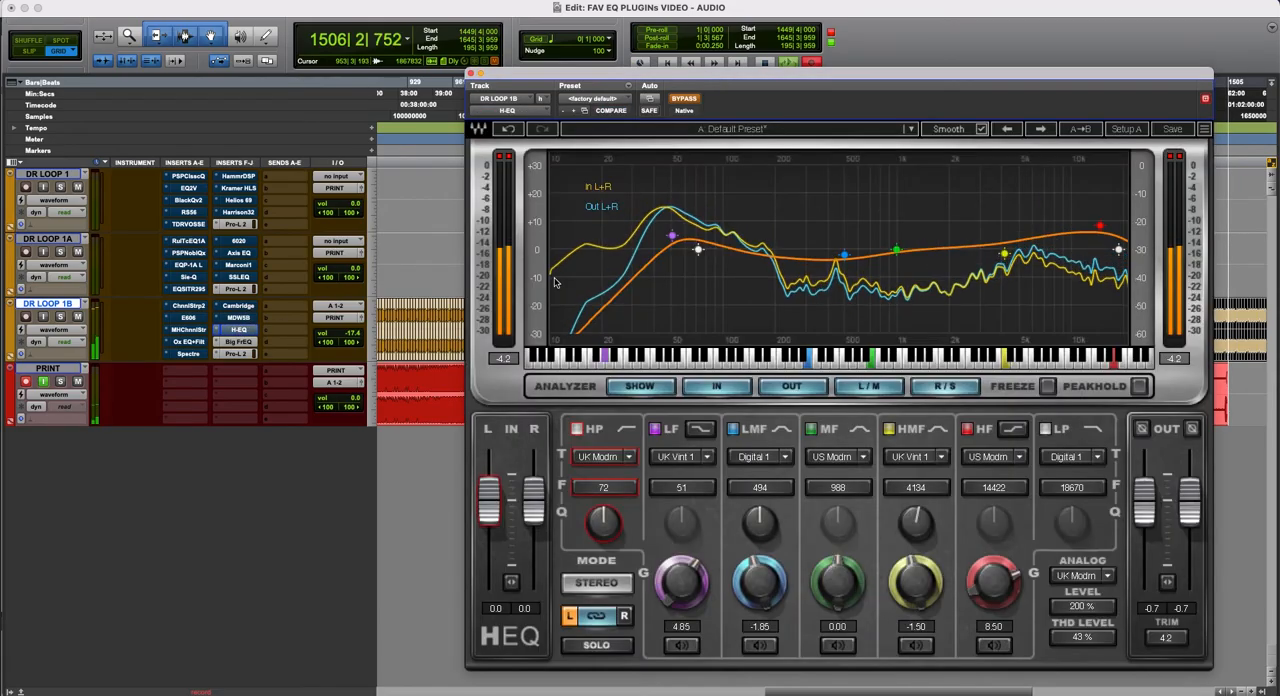
{"action": "left_click_drag", "start_coordinate": [835, 77], "coordinate": [779, 38]}
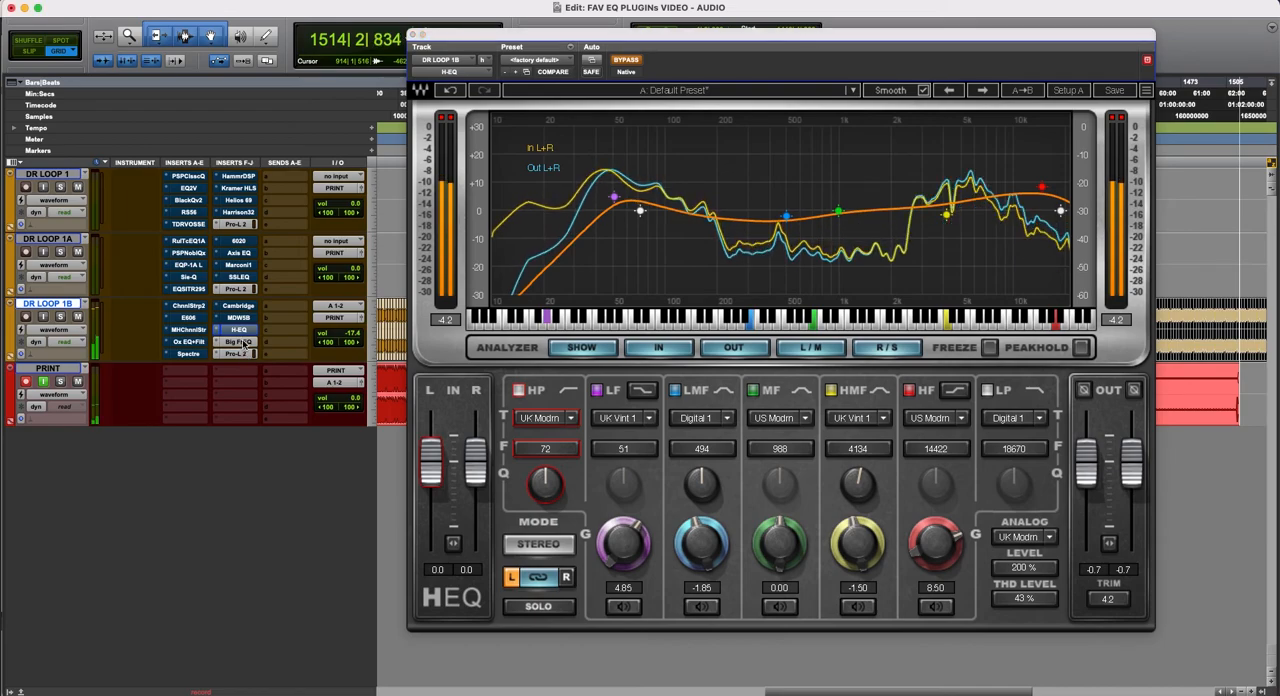
{"action": "left_click", "coordinate": [240, 342]}
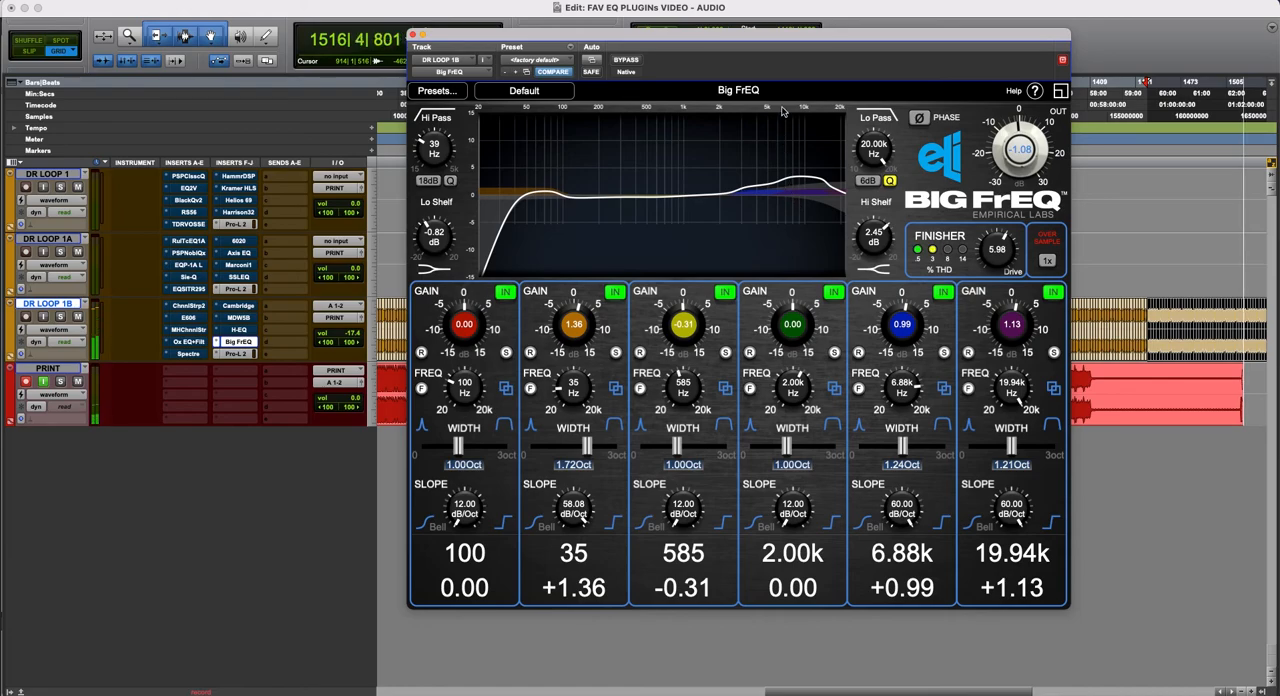
{"action": "left_click_drag", "start_coordinate": [719, 36], "coordinate": [646, 42]}
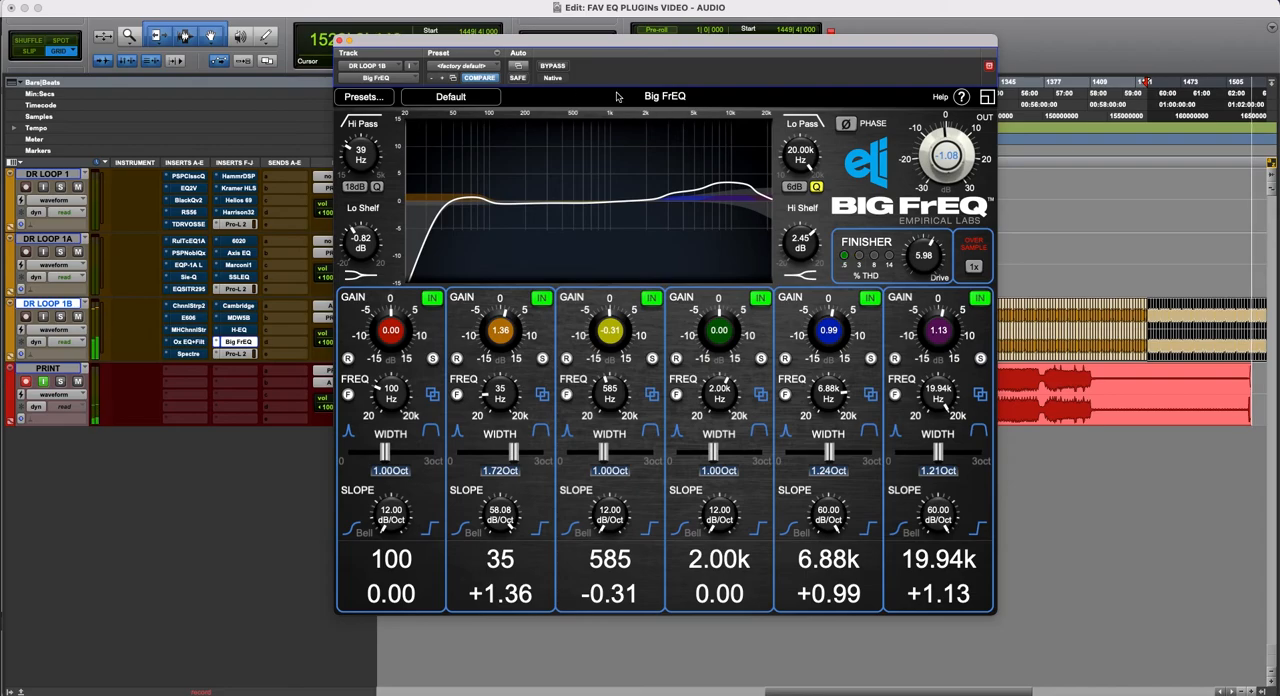
{"action": "left_click", "coordinate": [340, 41]}
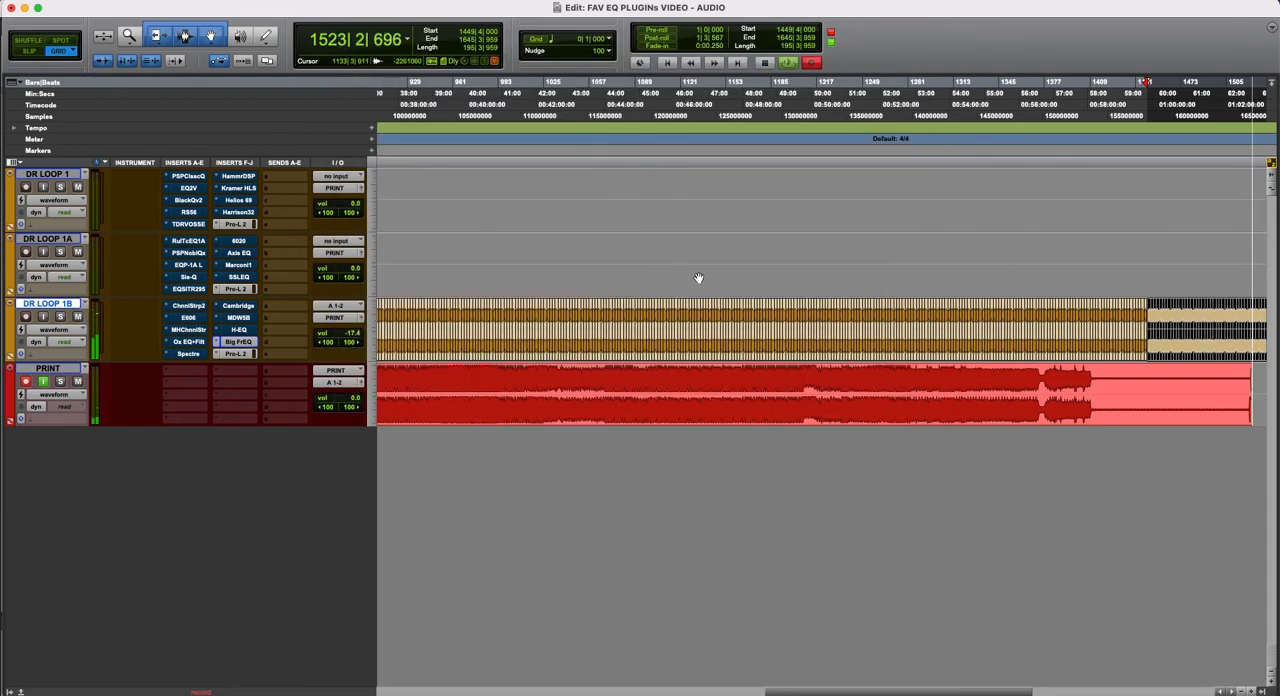
{"action": "key", "text": "r"}
{"action": "key", "text": "r"}
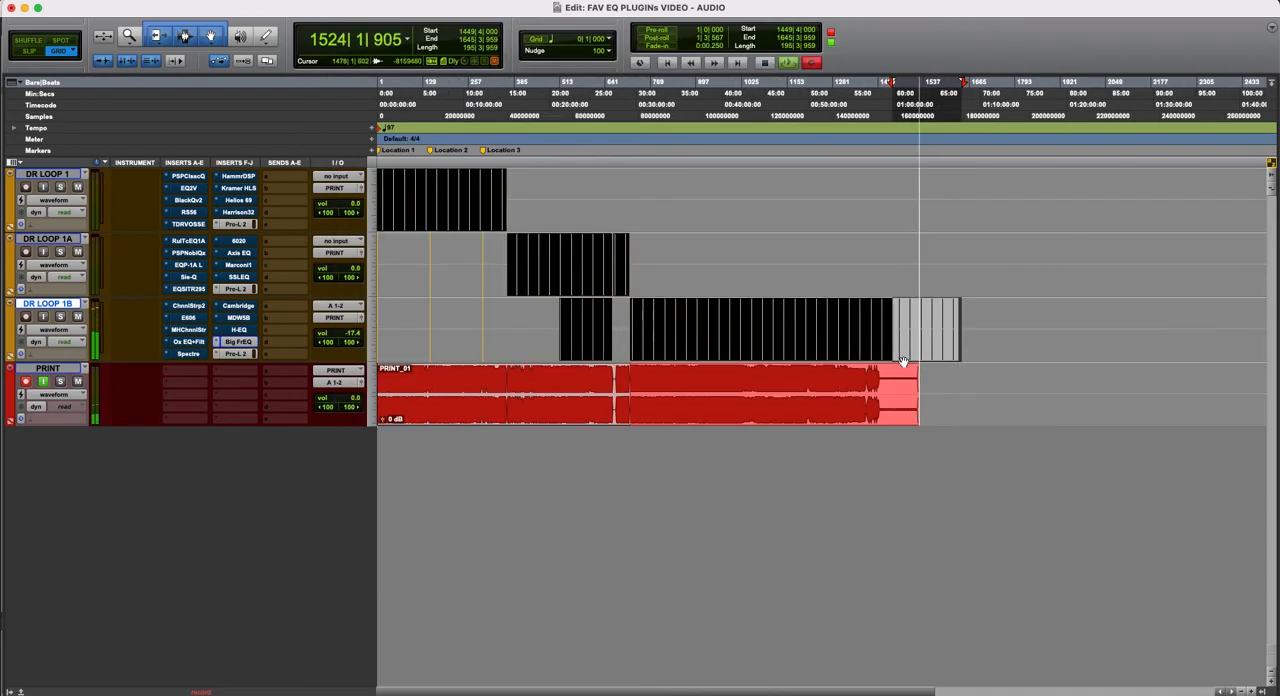
{"action": "key", "text": "t"}
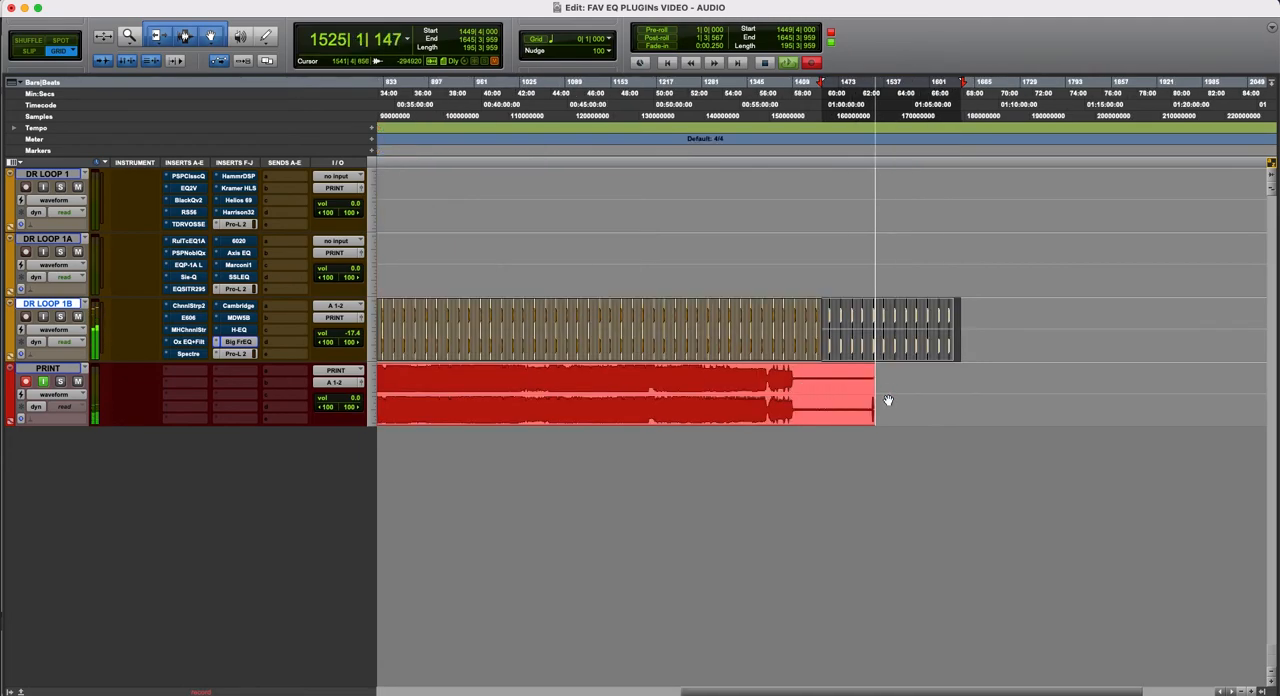
{"action": "scroll", "coordinate": [876, 401], "scroll_direction": "left", "scroll_amount": 5}
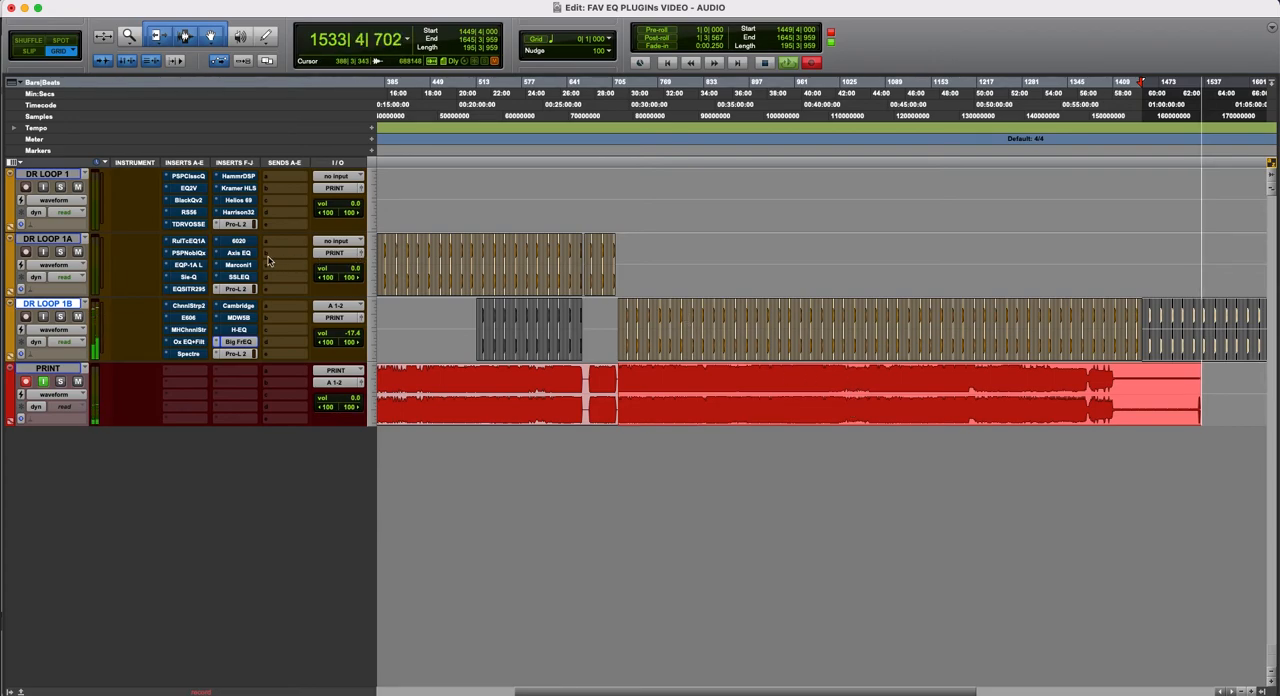
- Show DR LOOP 1's Harrison 32C again as a featured EQ and close its window
{"action": "left_click", "coordinate": [236, 213]}
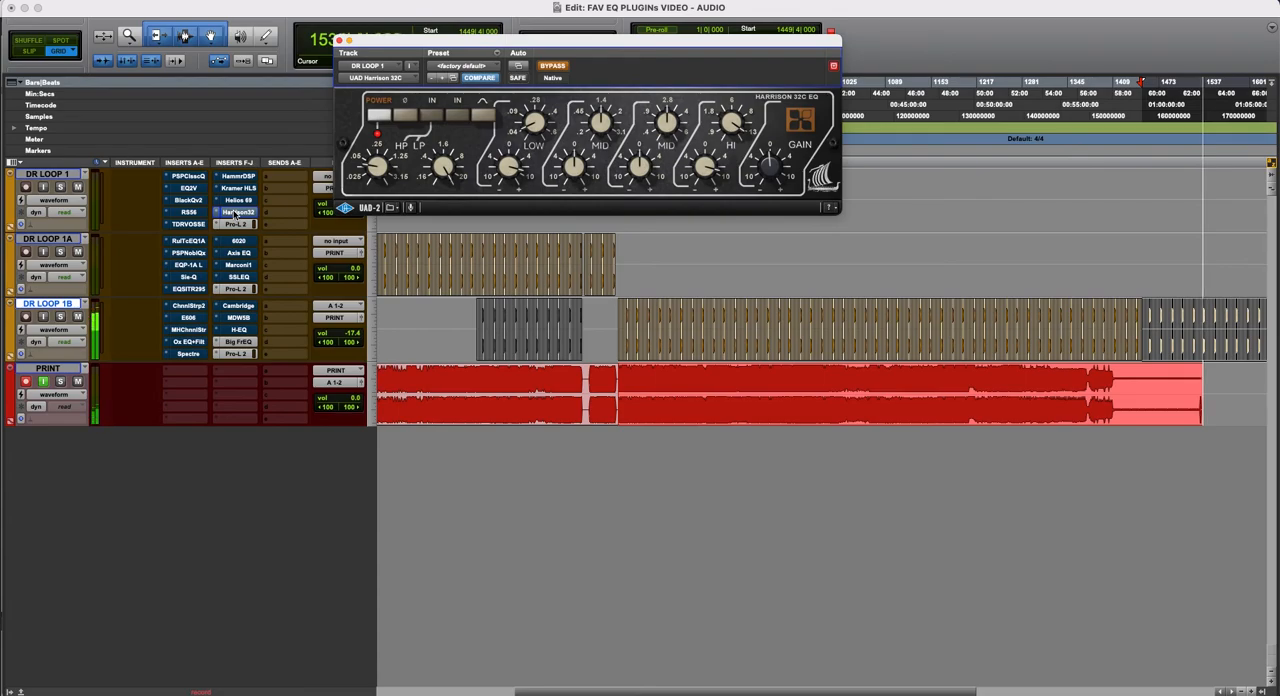
{"action": "left_click", "coordinate": [236, 213]}
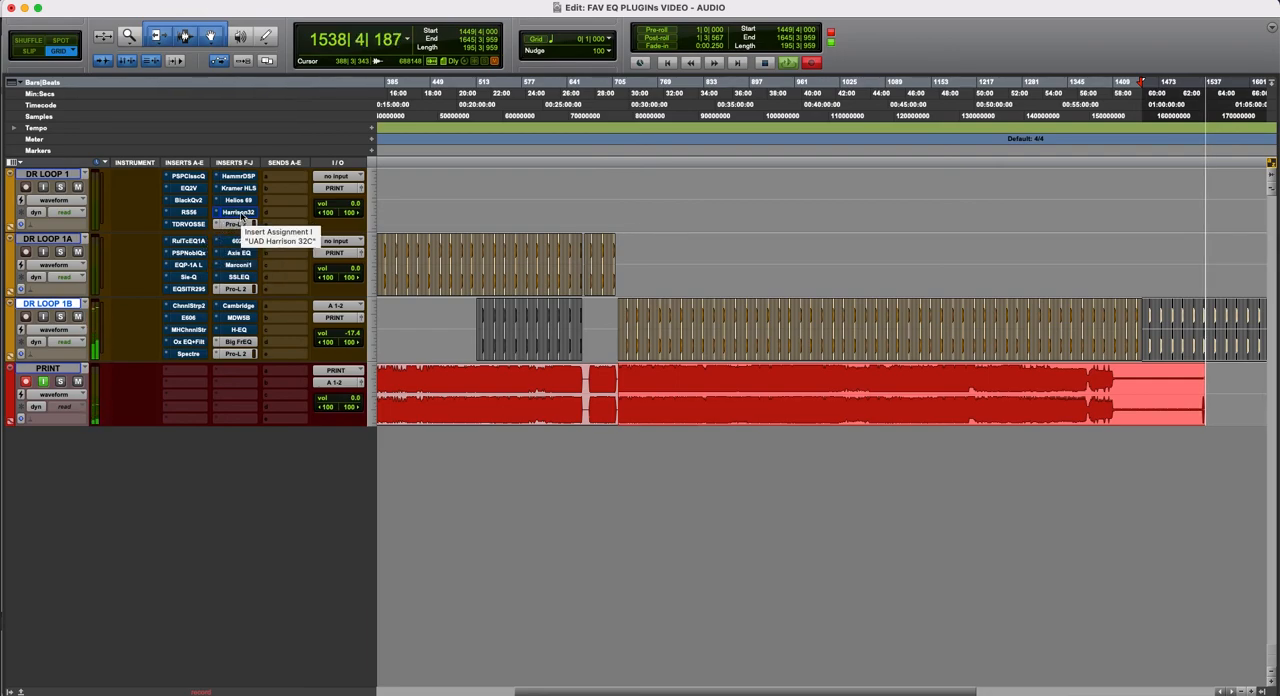
{"action": "left_click", "coordinate": [239, 213]}
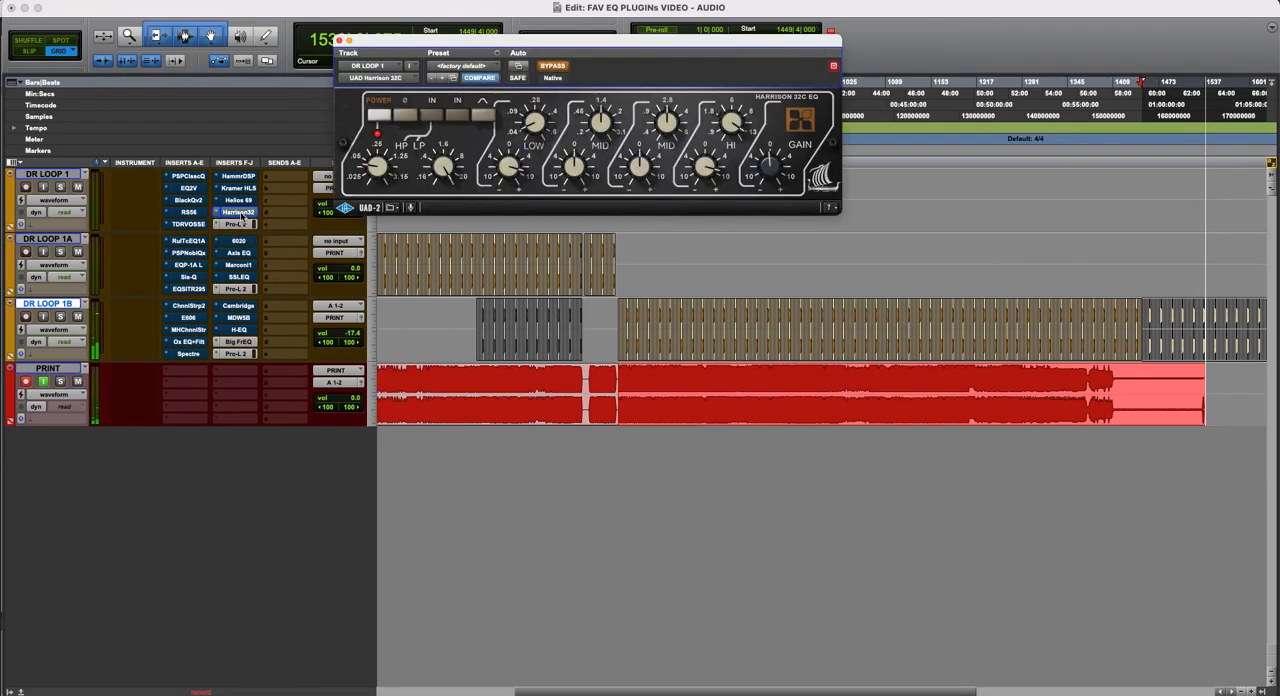
{"action": "left_click", "coordinate": [239, 213]}
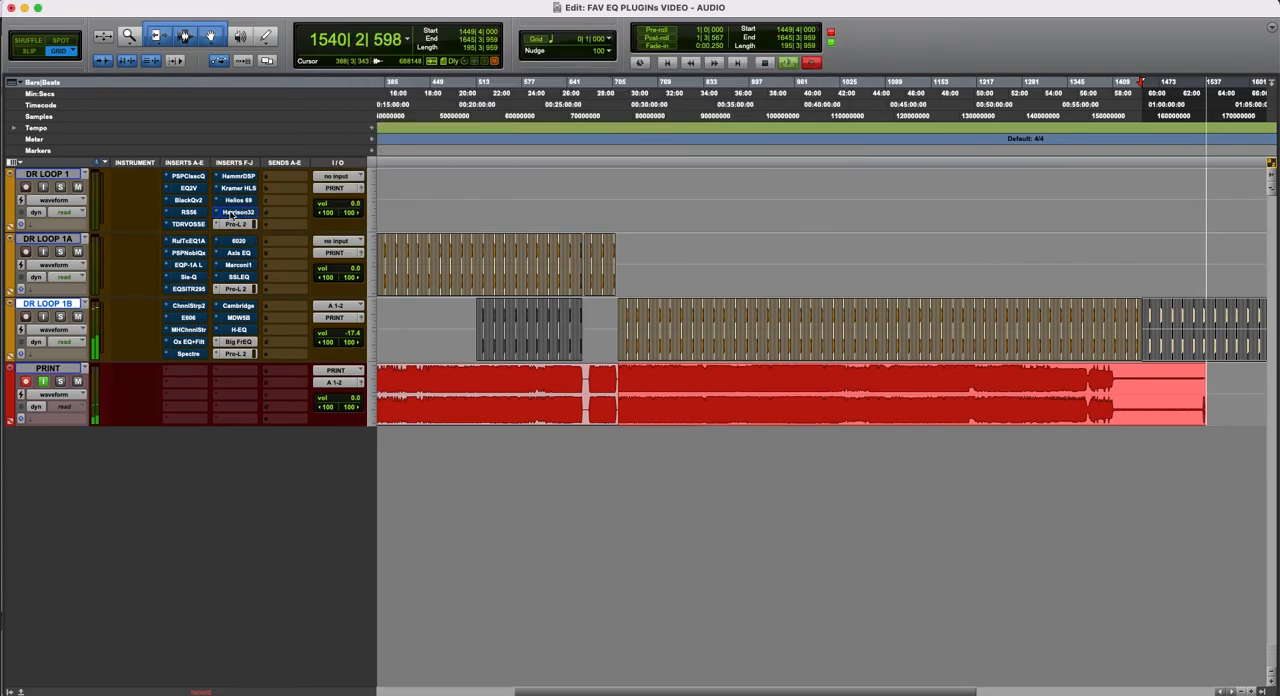
- Revisit DR LOOP 1B's Massenburg EQ6, Cambridge, H-EQ, Spectre, Oxford EQ and MH ChannelStrip in quick succession
{"action": "left_click", "coordinate": [244, 318]}
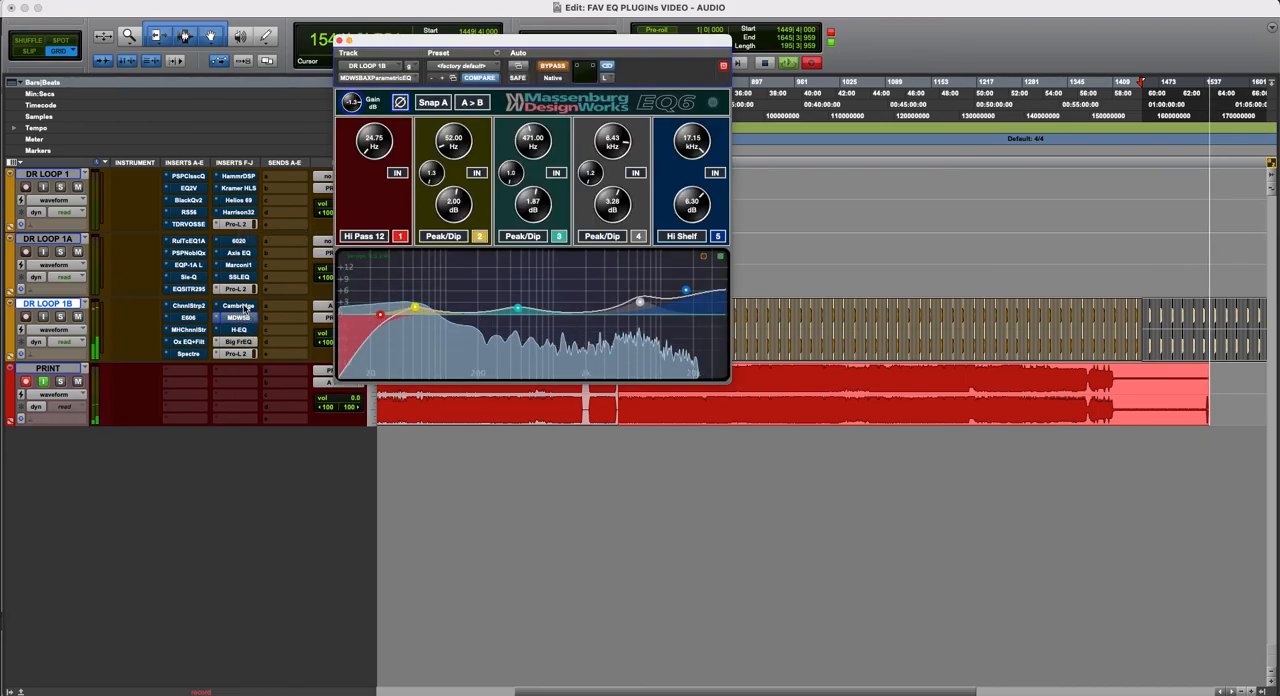
{"action": "left_click", "coordinate": [240, 306]}
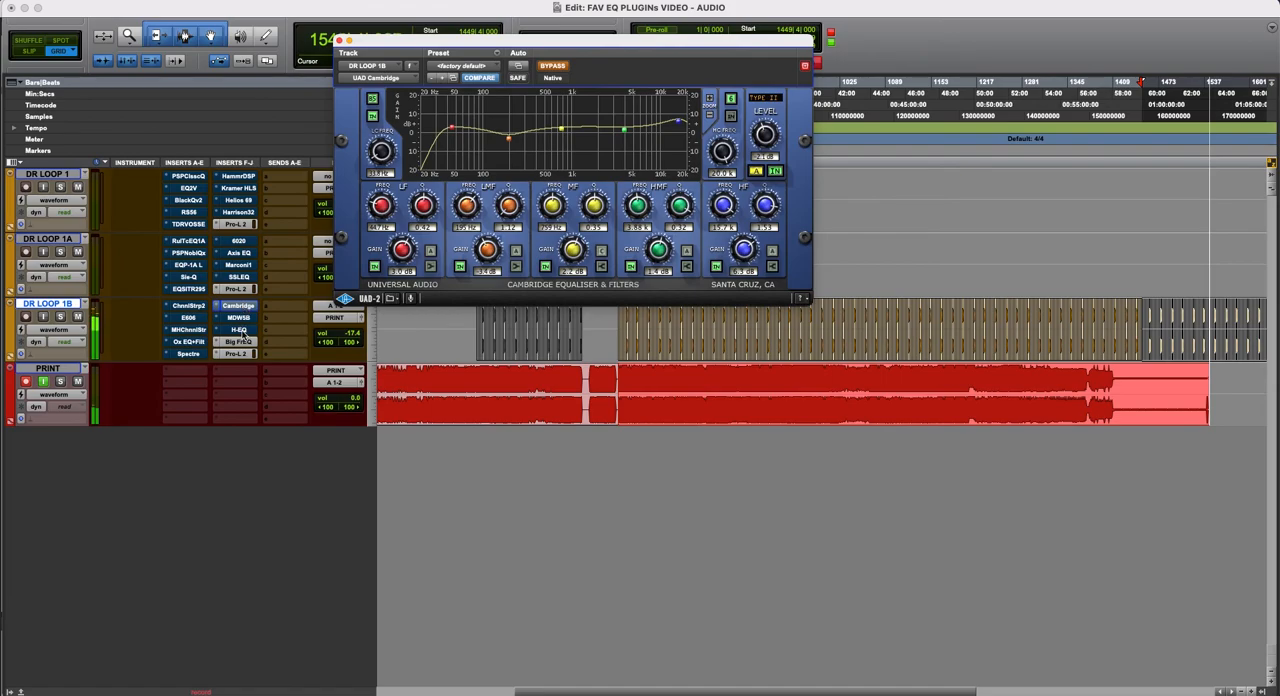
{"action": "left_click", "coordinate": [240, 330]}
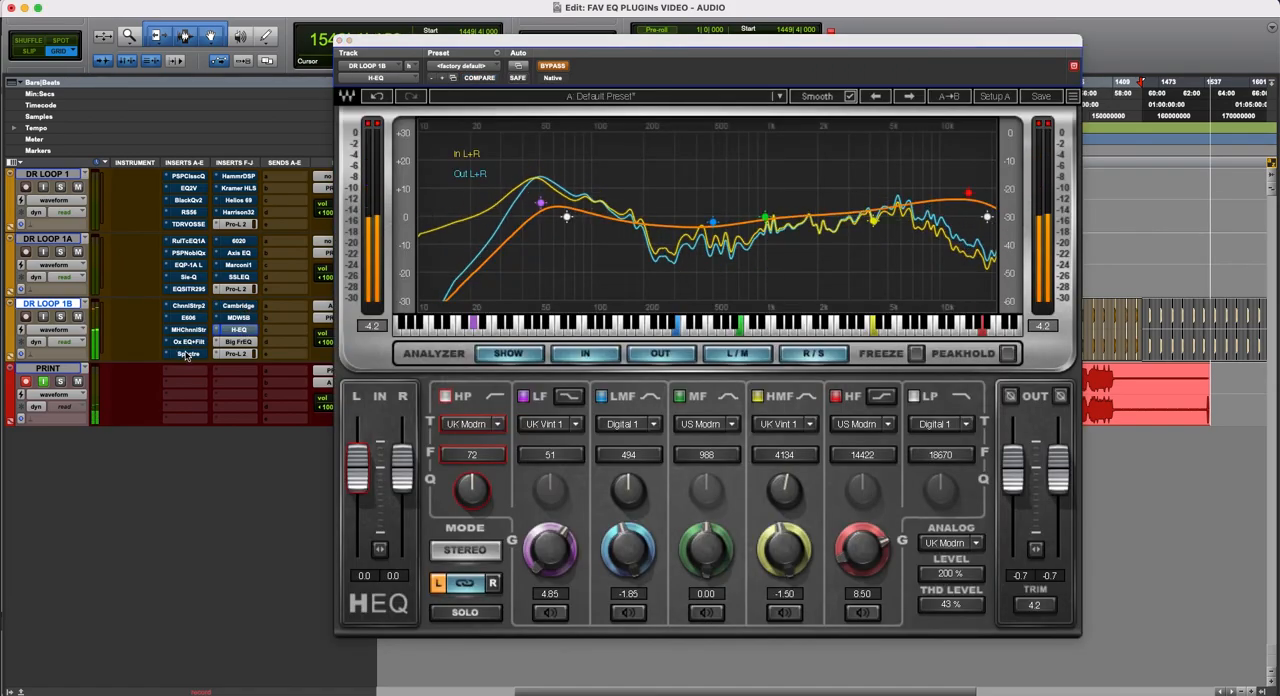
{"action": "left_click", "coordinate": [188, 353]}
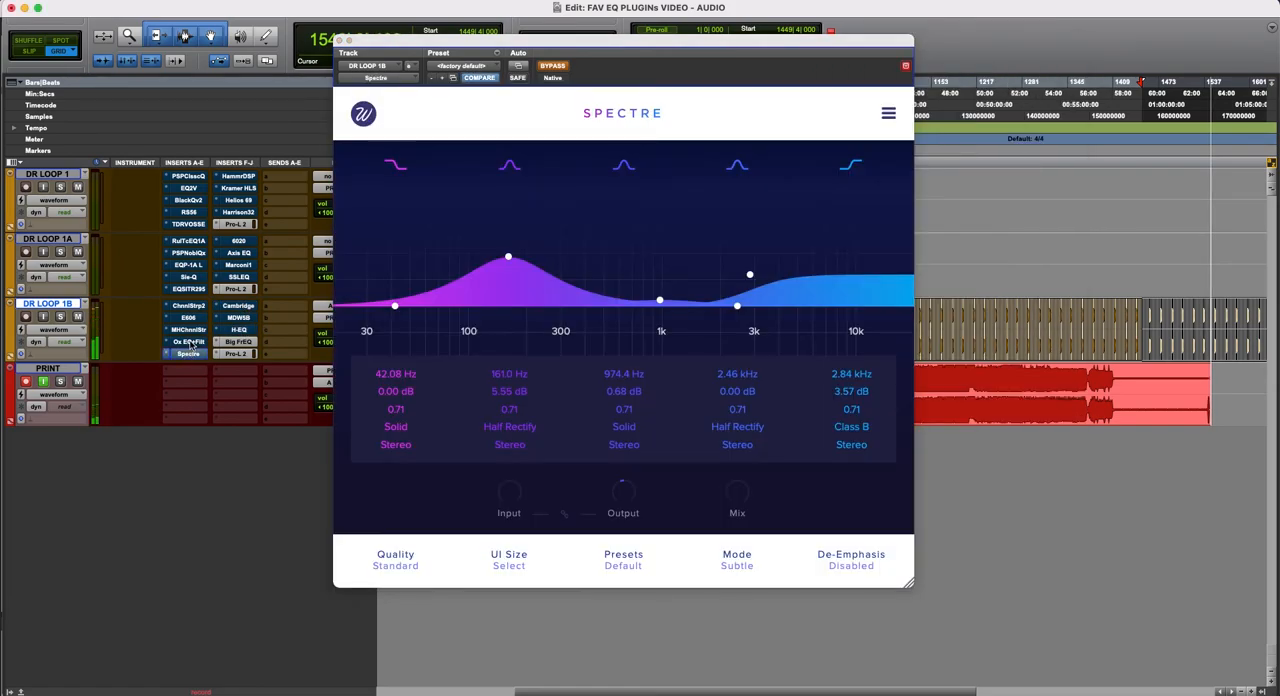
{"action": "left_click", "coordinate": [190, 341]}
{"action": "left_click", "coordinate": [191, 330]}
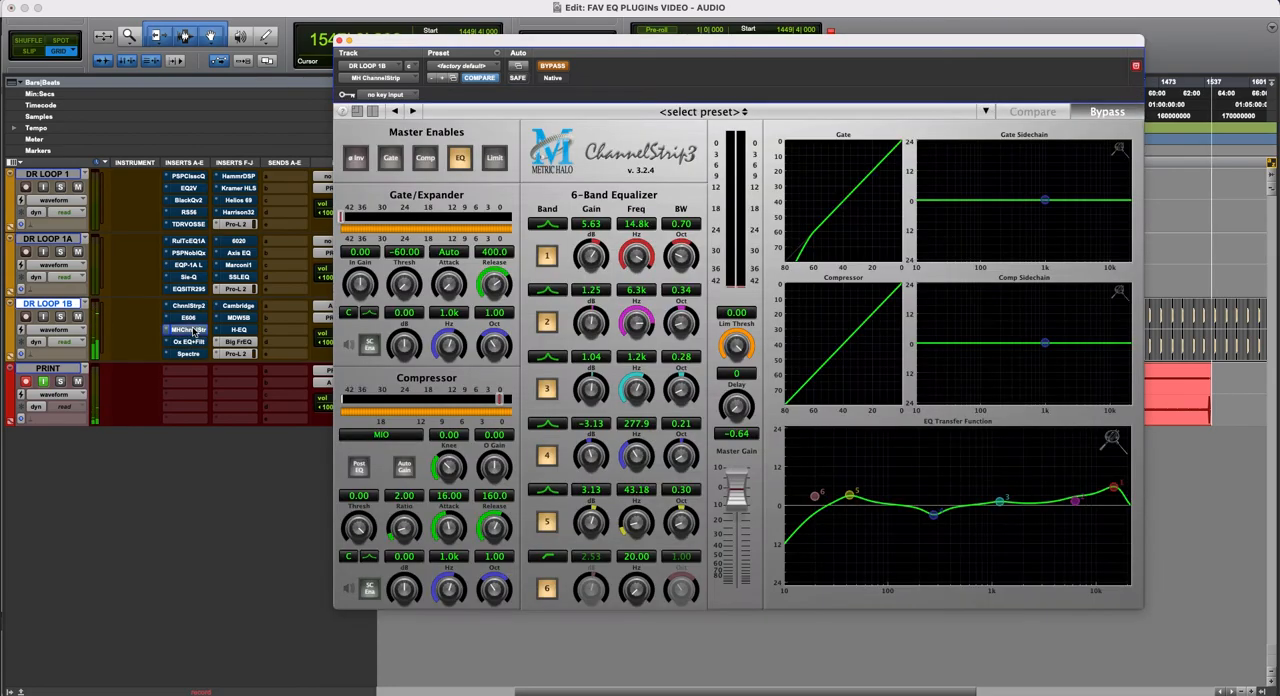
- Revisit DR LOOP 1B's FilterBank E606 and SSL Channel Strip 2, and close the plug-in window
{"action": "left_click", "coordinate": [198, 318]}
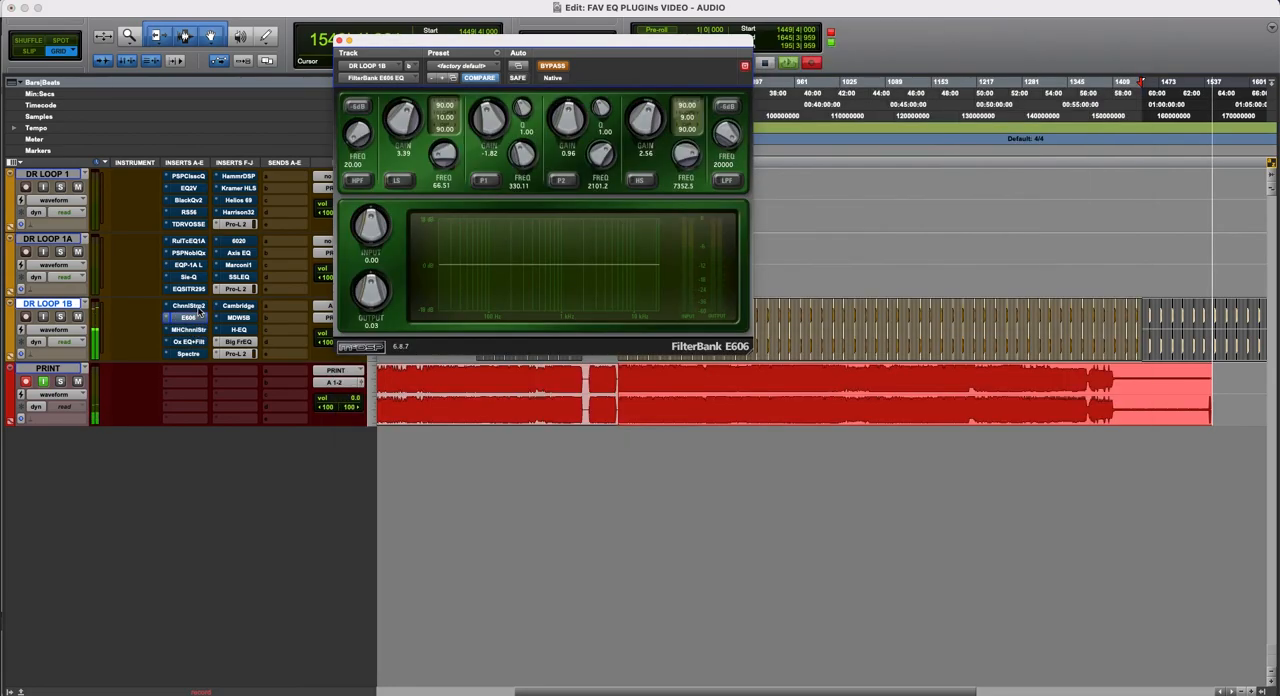
{"action": "left_click", "coordinate": [198, 309]}
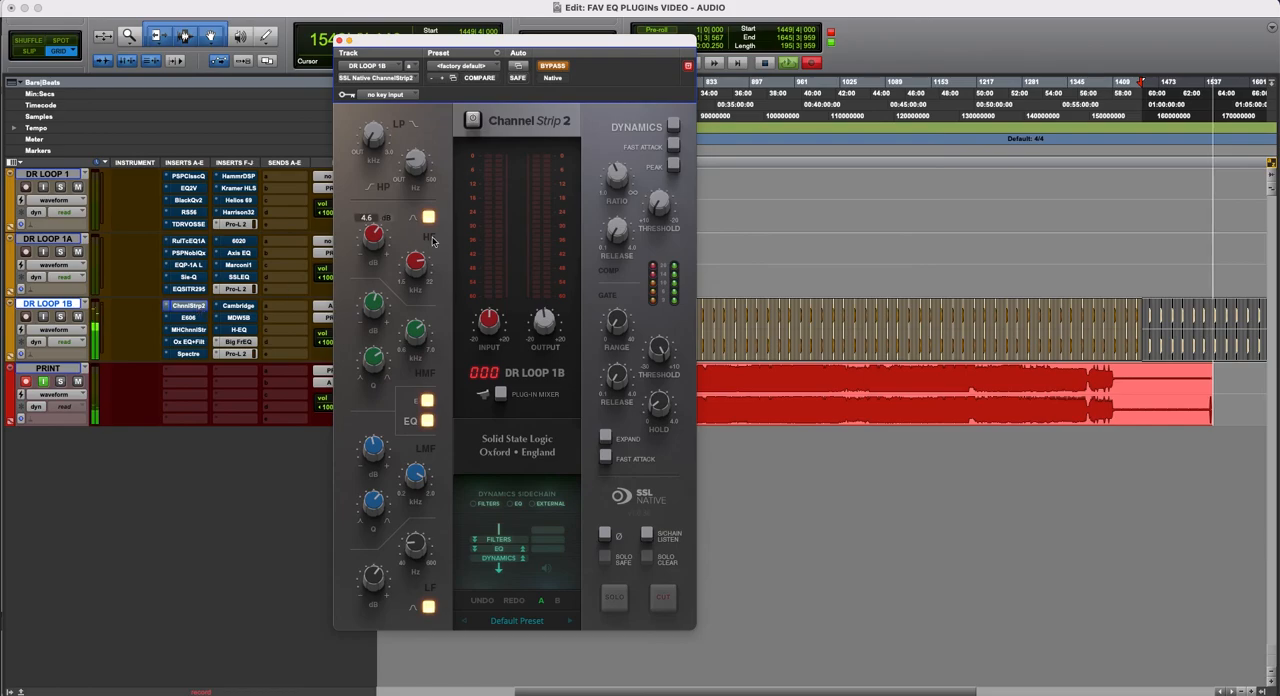
{"action": "left_click", "coordinate": [339, 41]}
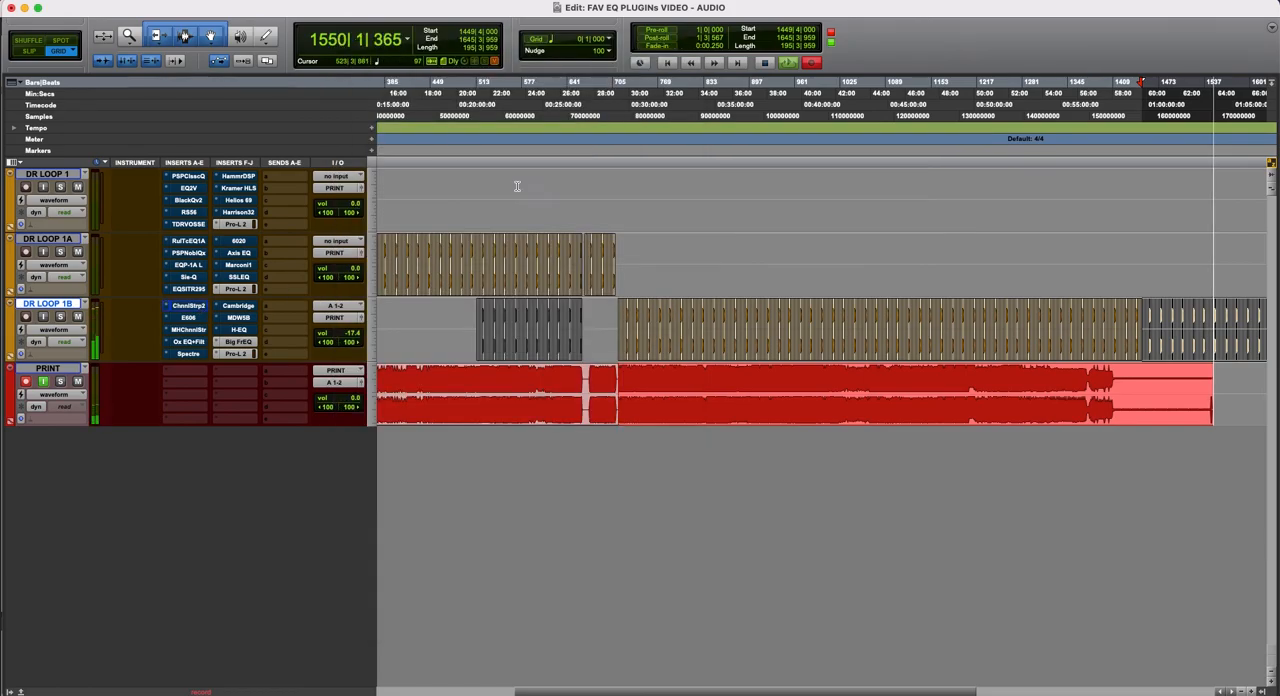
- Bring up DR LOOP 1B's MH ChannelStrip again, enable its Gate and Comp sections alongside the EQ, and close its window
{"action": "key", "text": "r"}
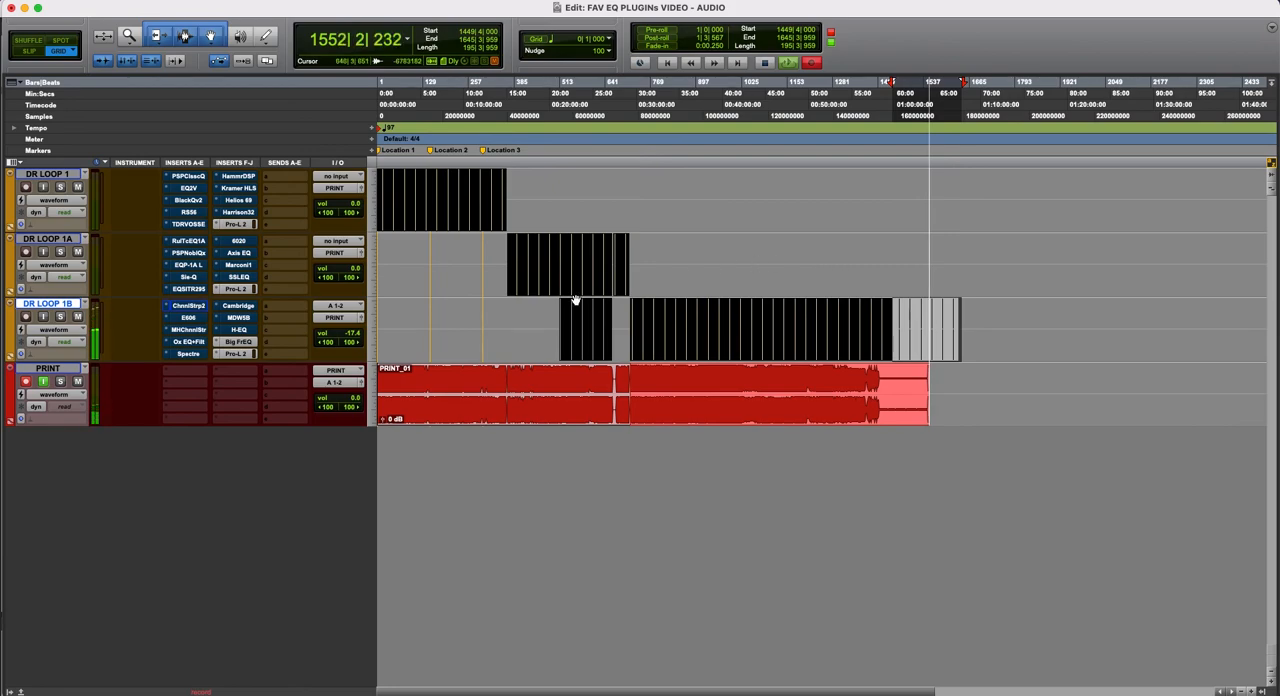
{"action": "left_click", "coordinate": [189, 330]}
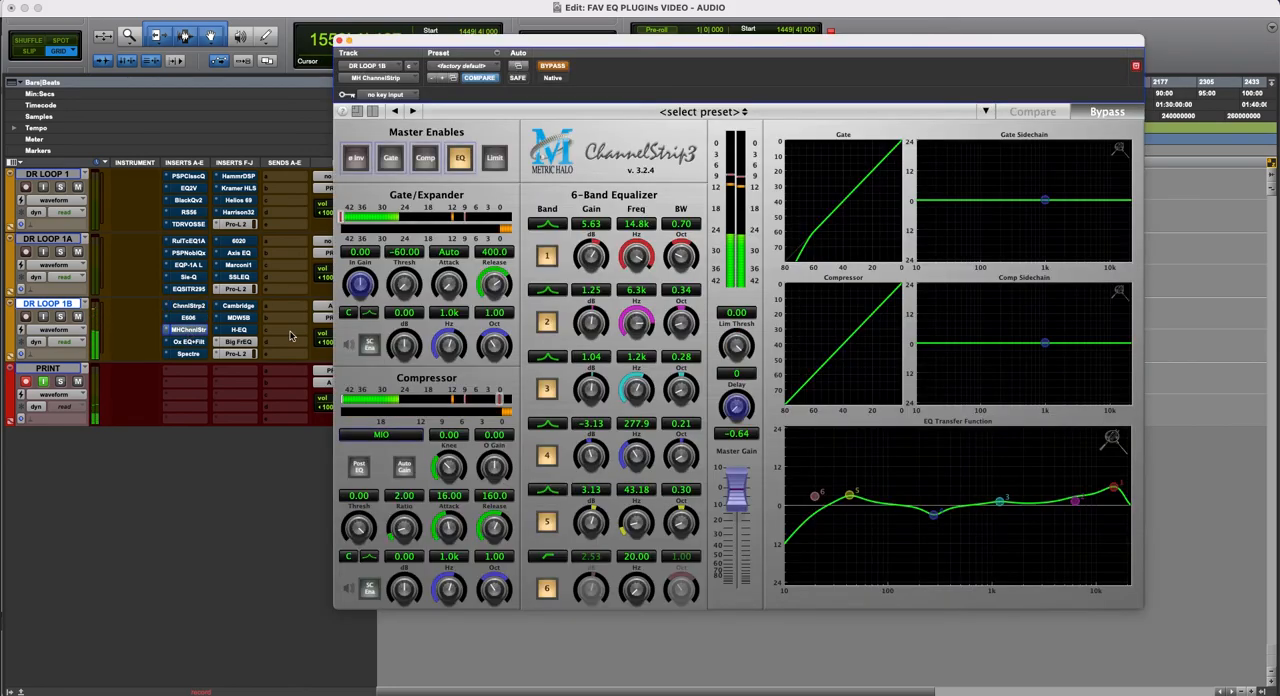
{"action": "left_click", "coordinate": [187, 331]}
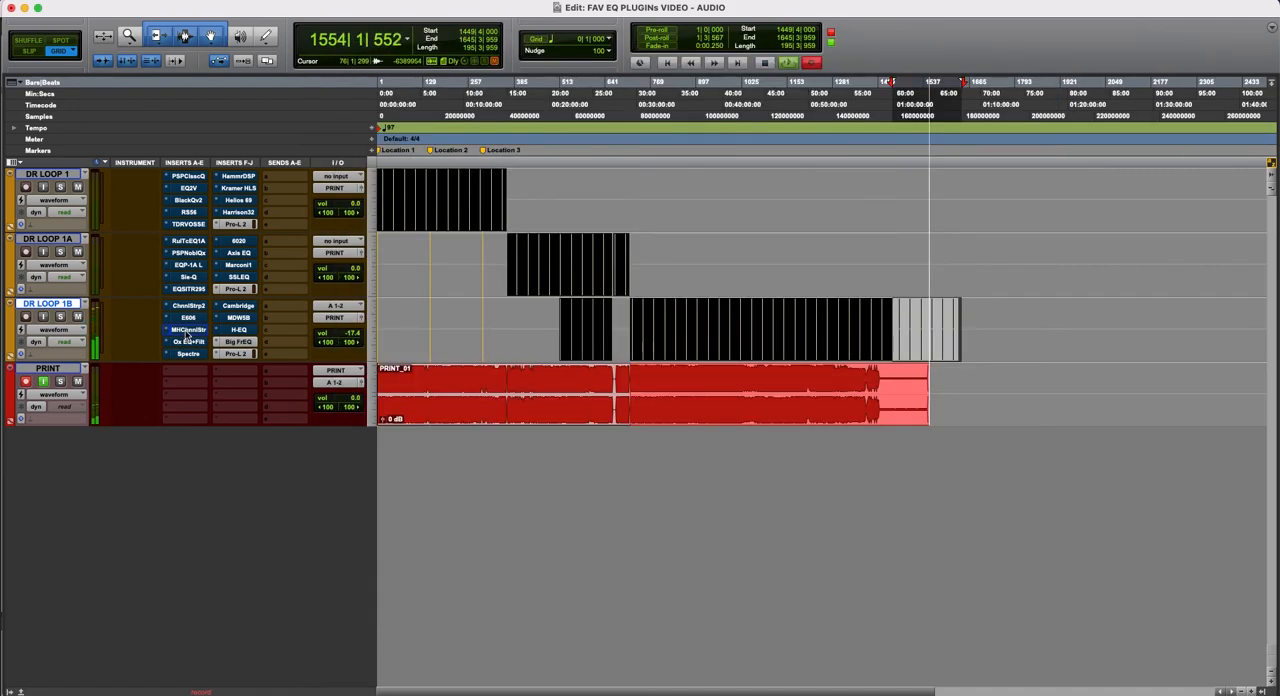
{"action": "left_click", "coordinate": [188, 331]}
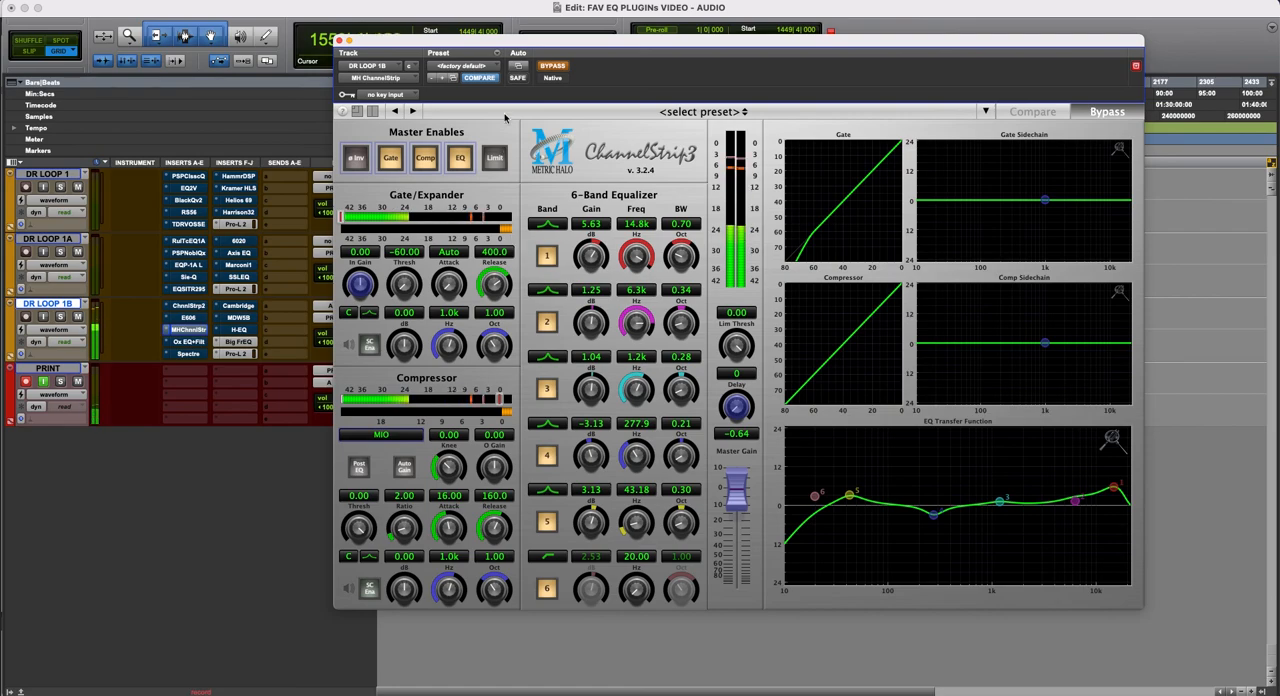
{"action": "left_click", "coordinate": [340, 41]}
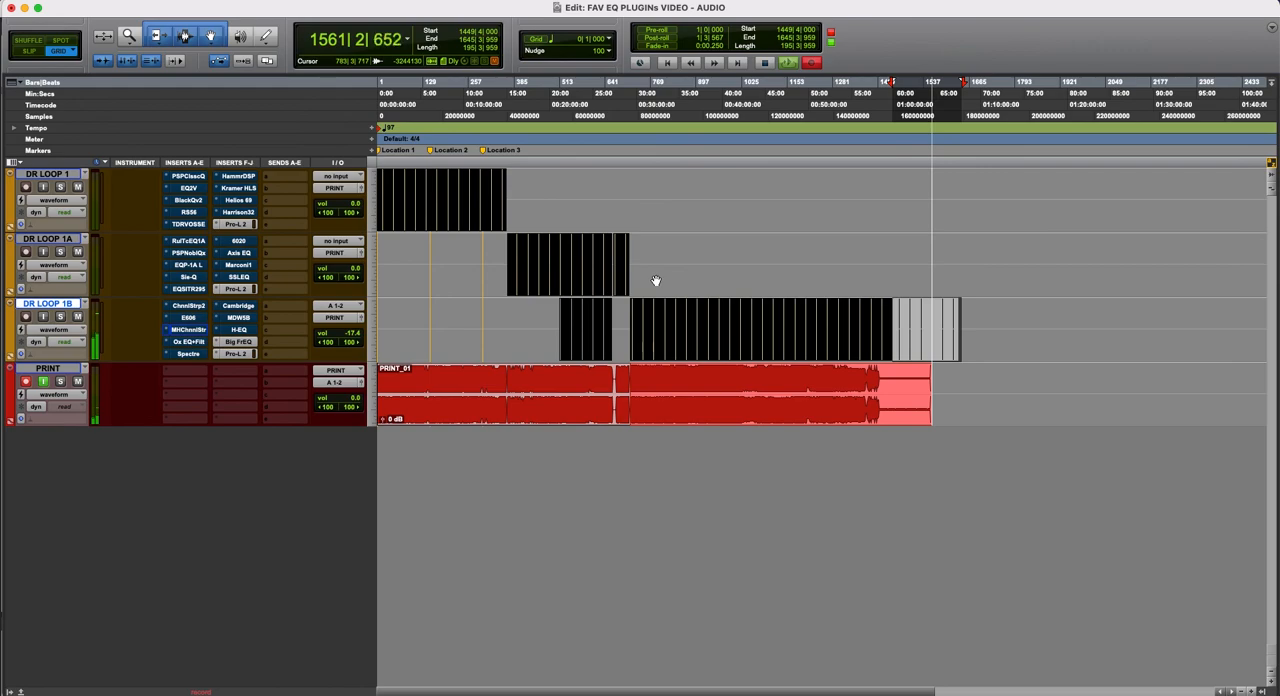